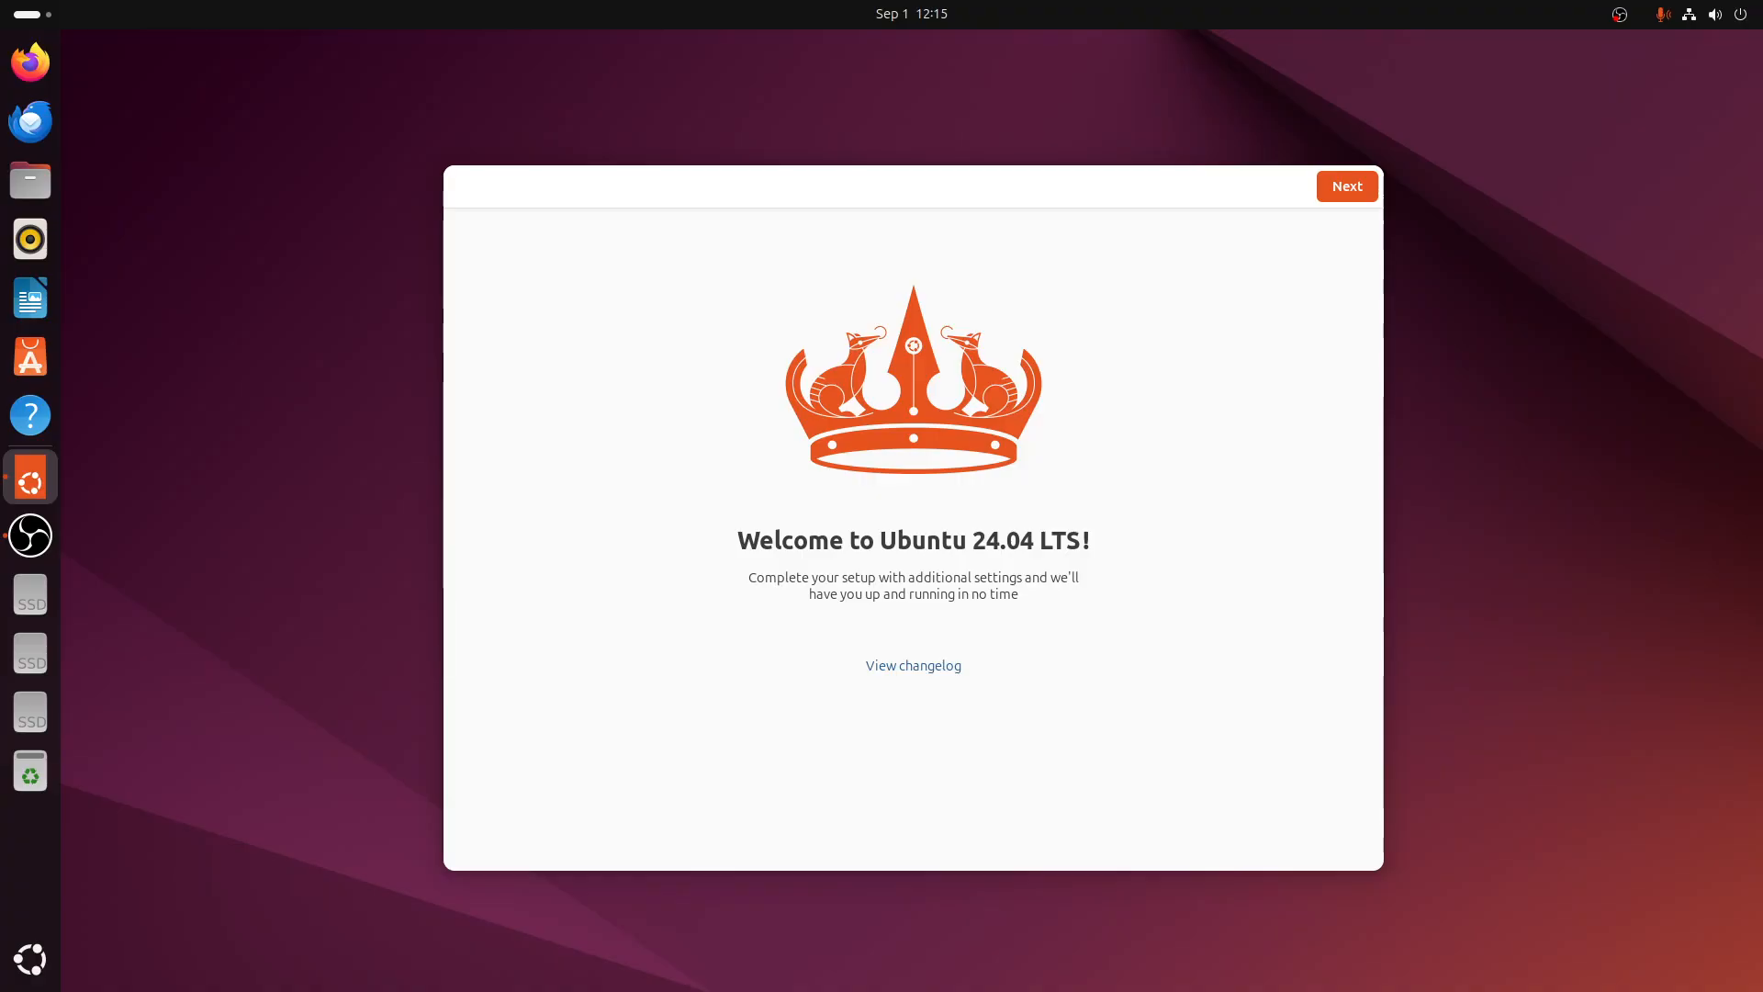
# Proceed through the Ubuntu welcome setup, skipping Ubuntu Pro for now and choosing not to share system data
pyautogui.moveTo(1129, 187)
pyautogui.mouseDown()
pyautogui.moveTo(1135, 158)
pyautogui.moveTo(1131, 172)
pyautogui.mouseUp()
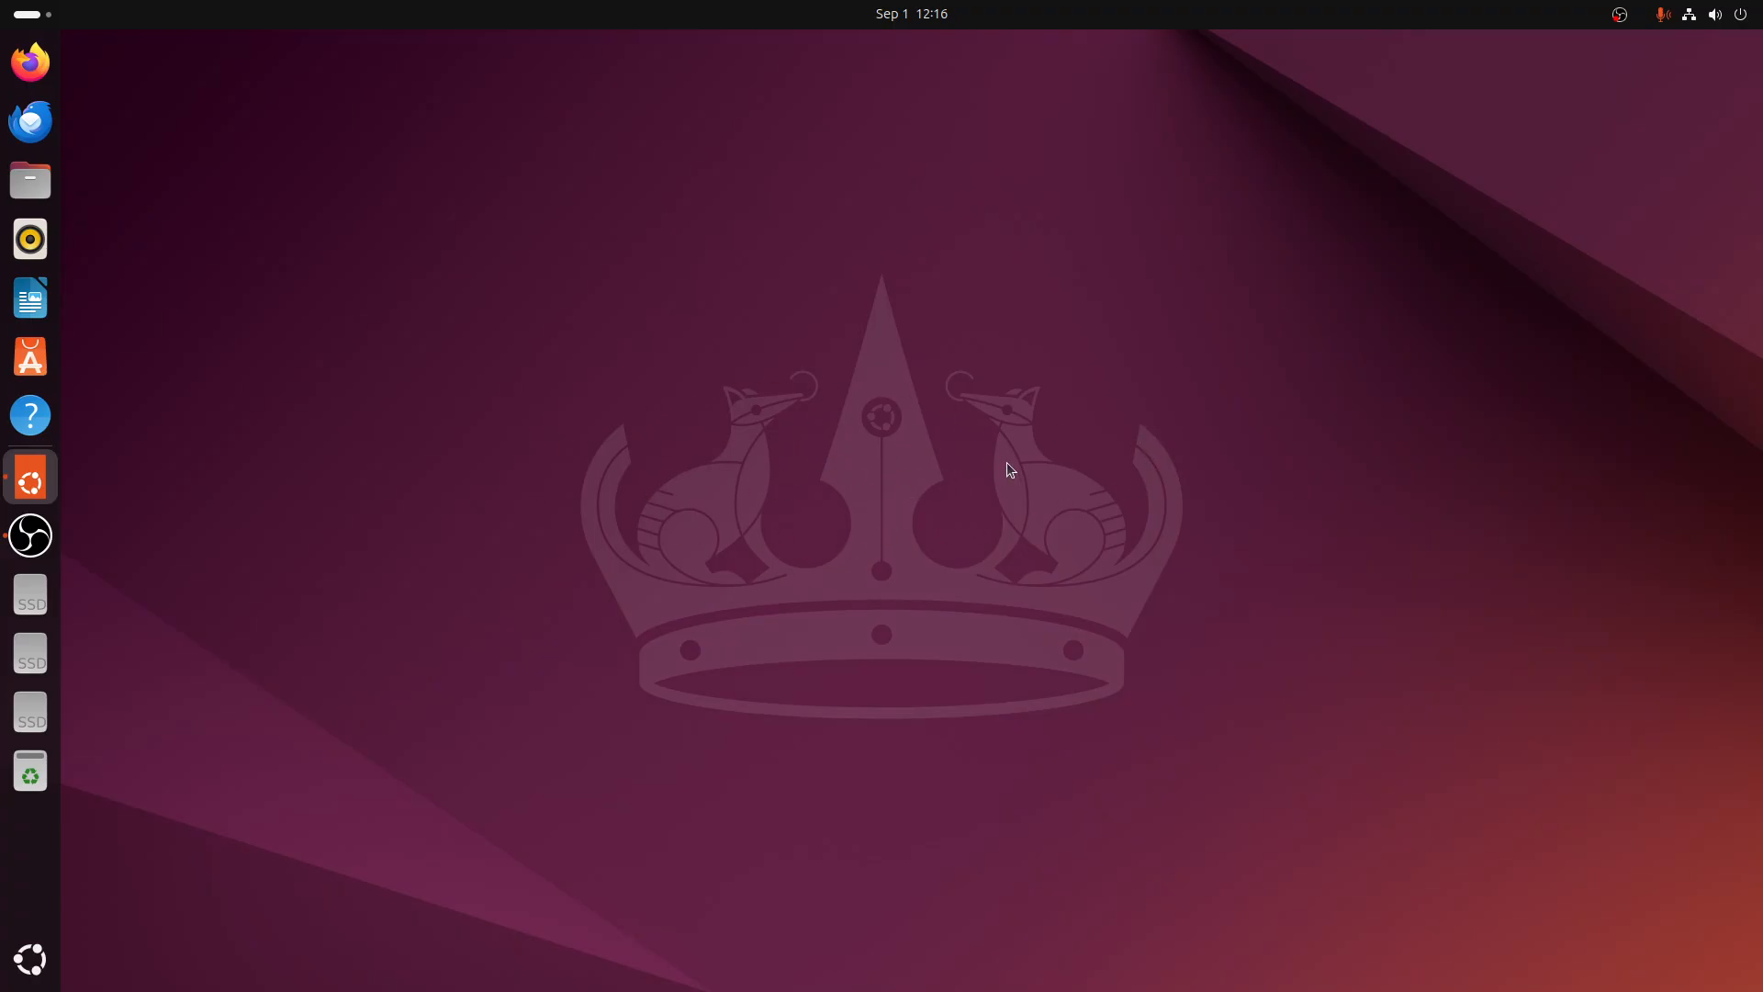
pyautogui.click(817, 464)
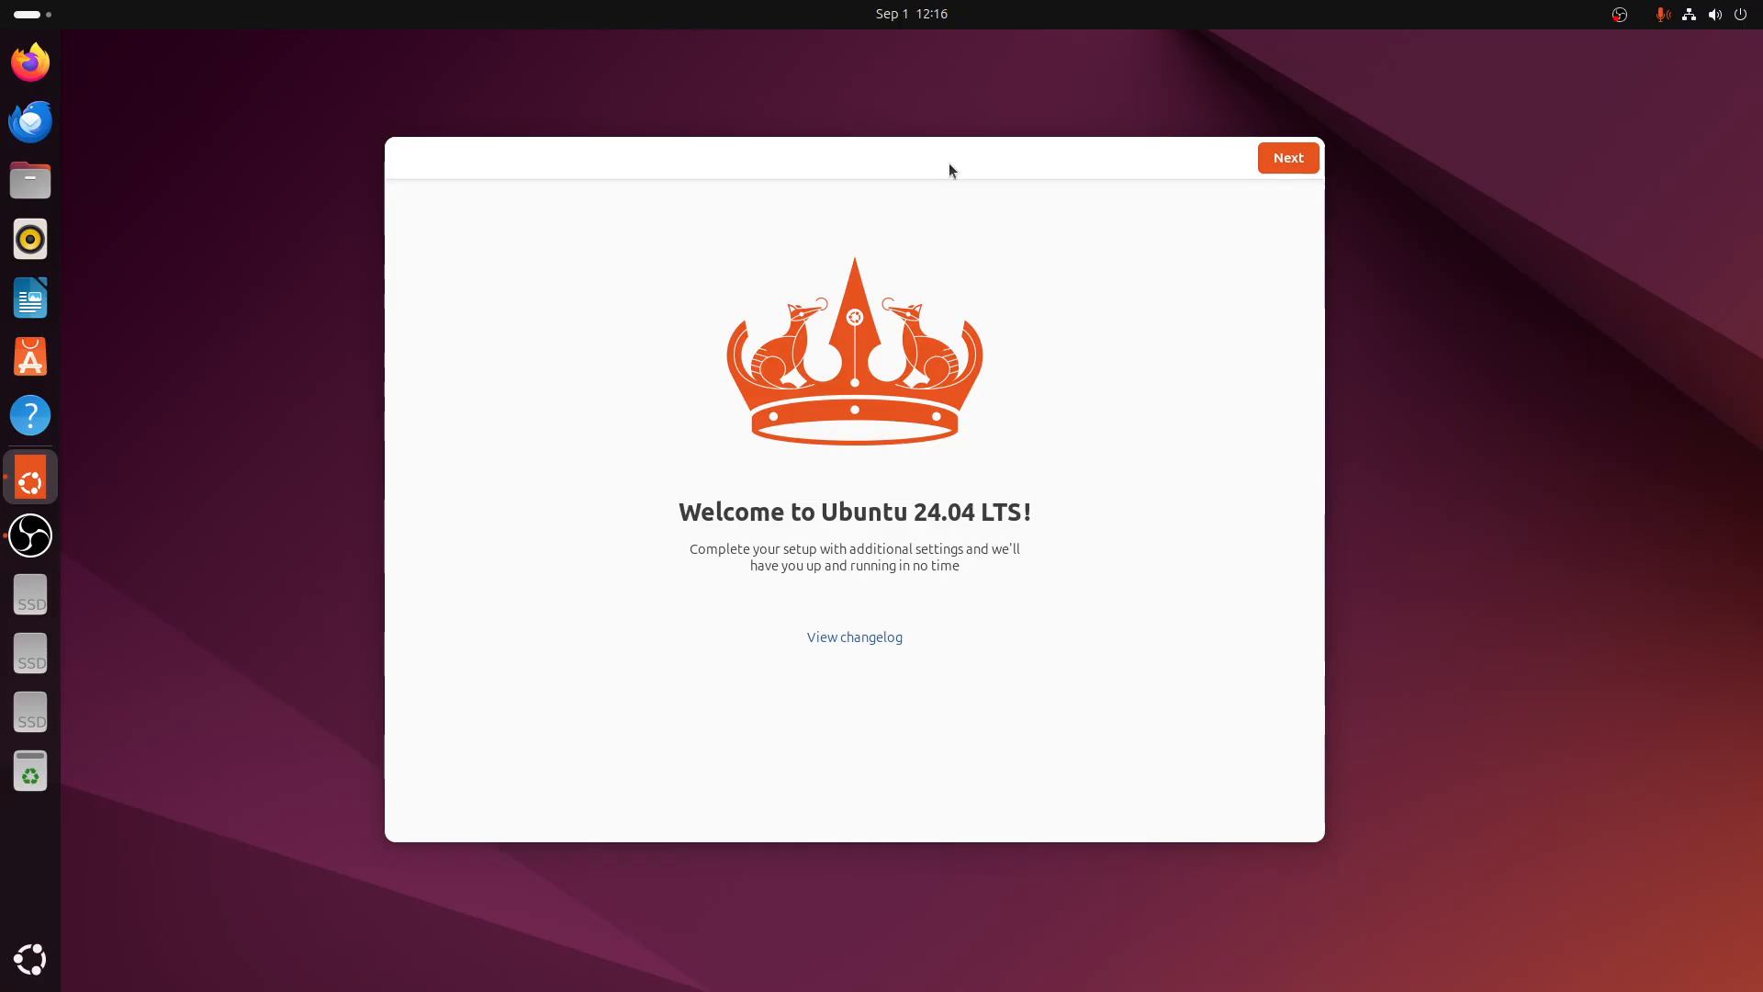
pyautogui.click(1291, 161)
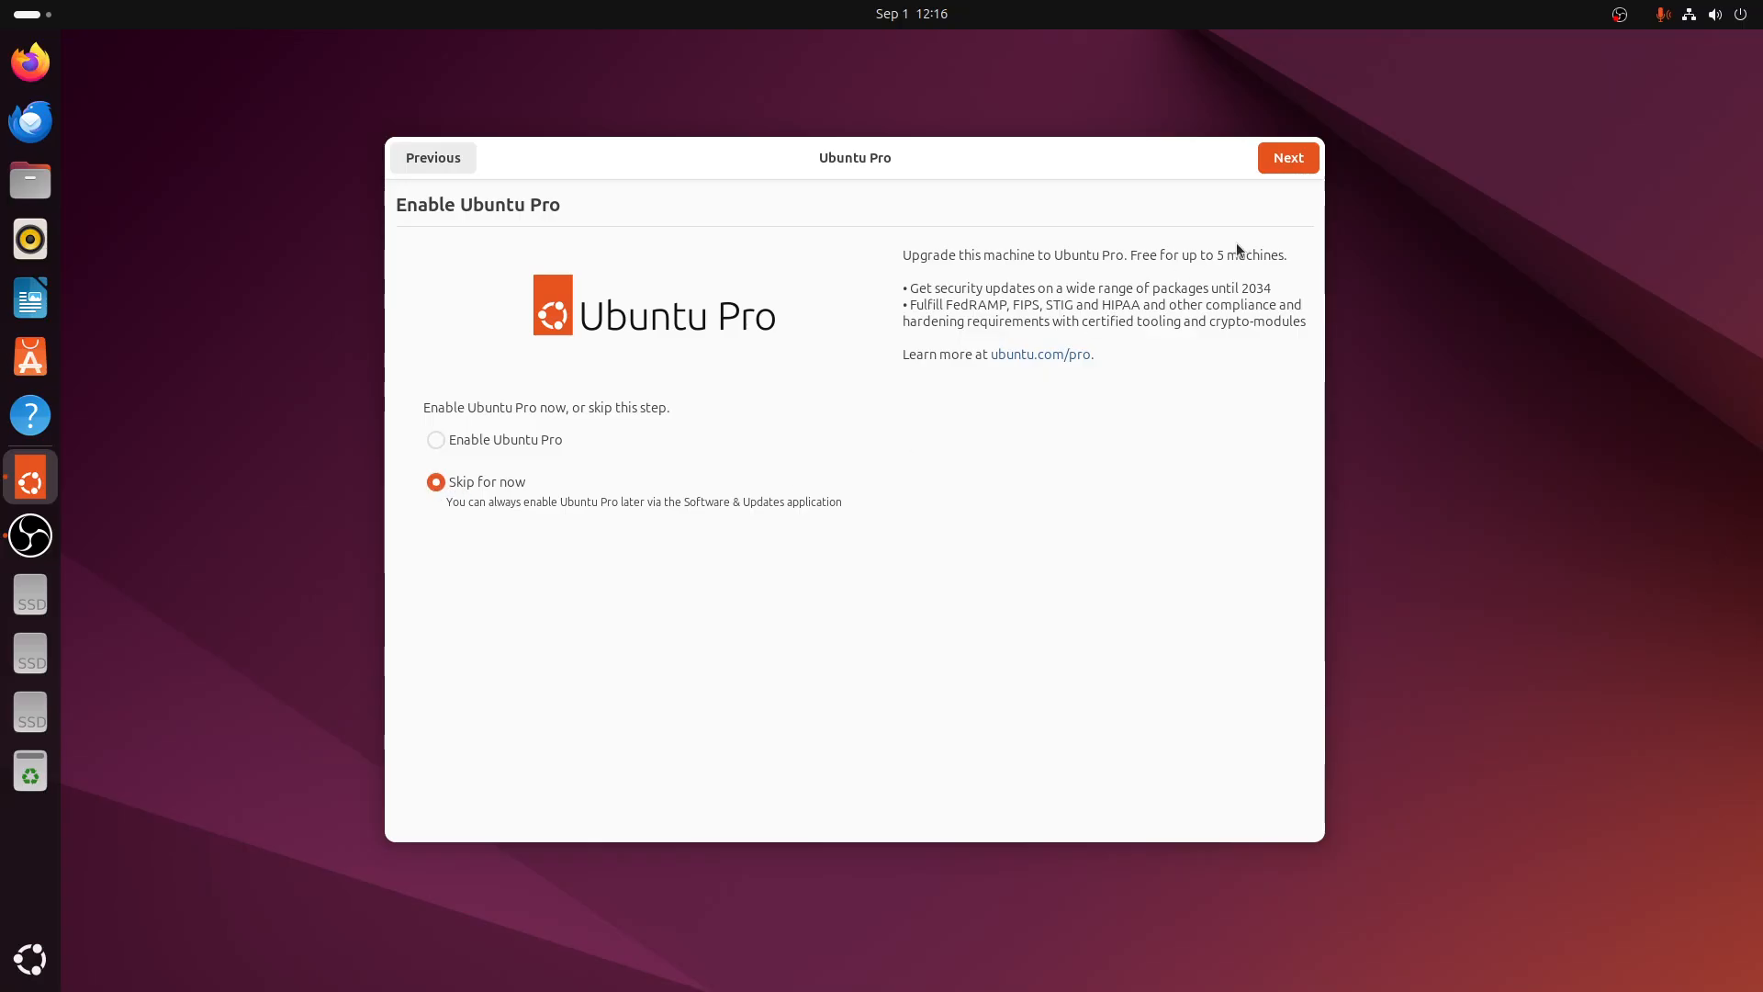
pyautogui.click(1293, 158)
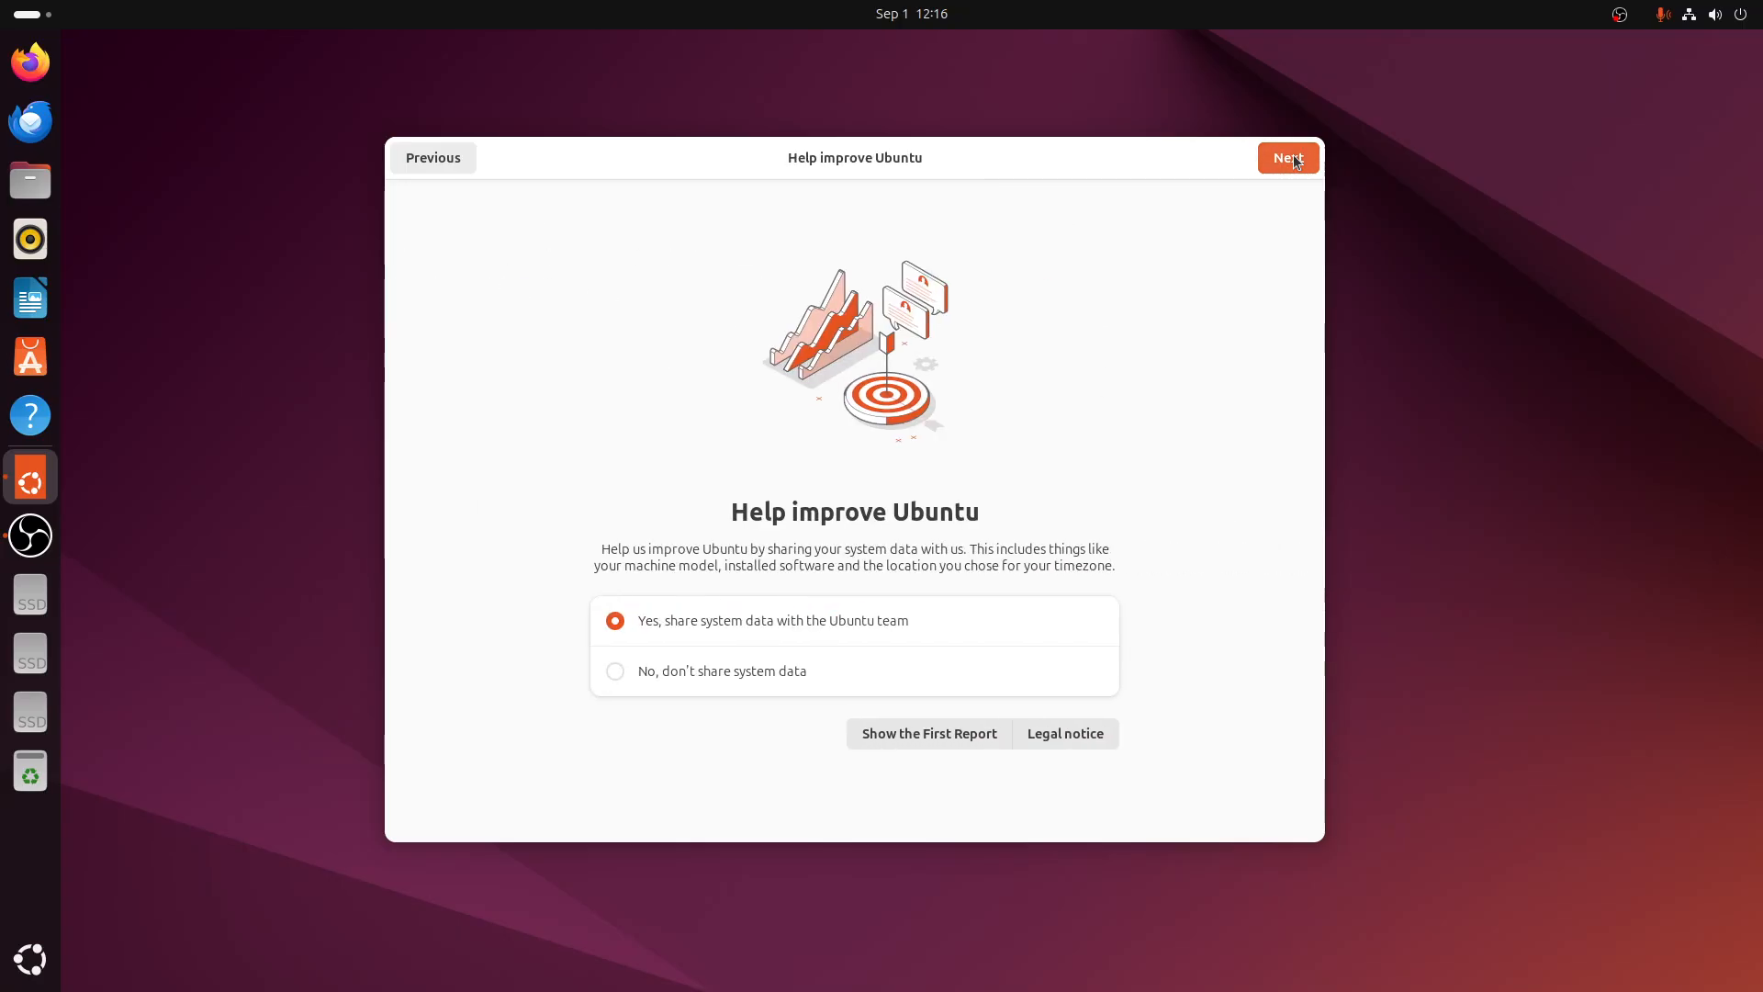
pyautogui.click(616, 673)
pyautogui.click(1286, 156)
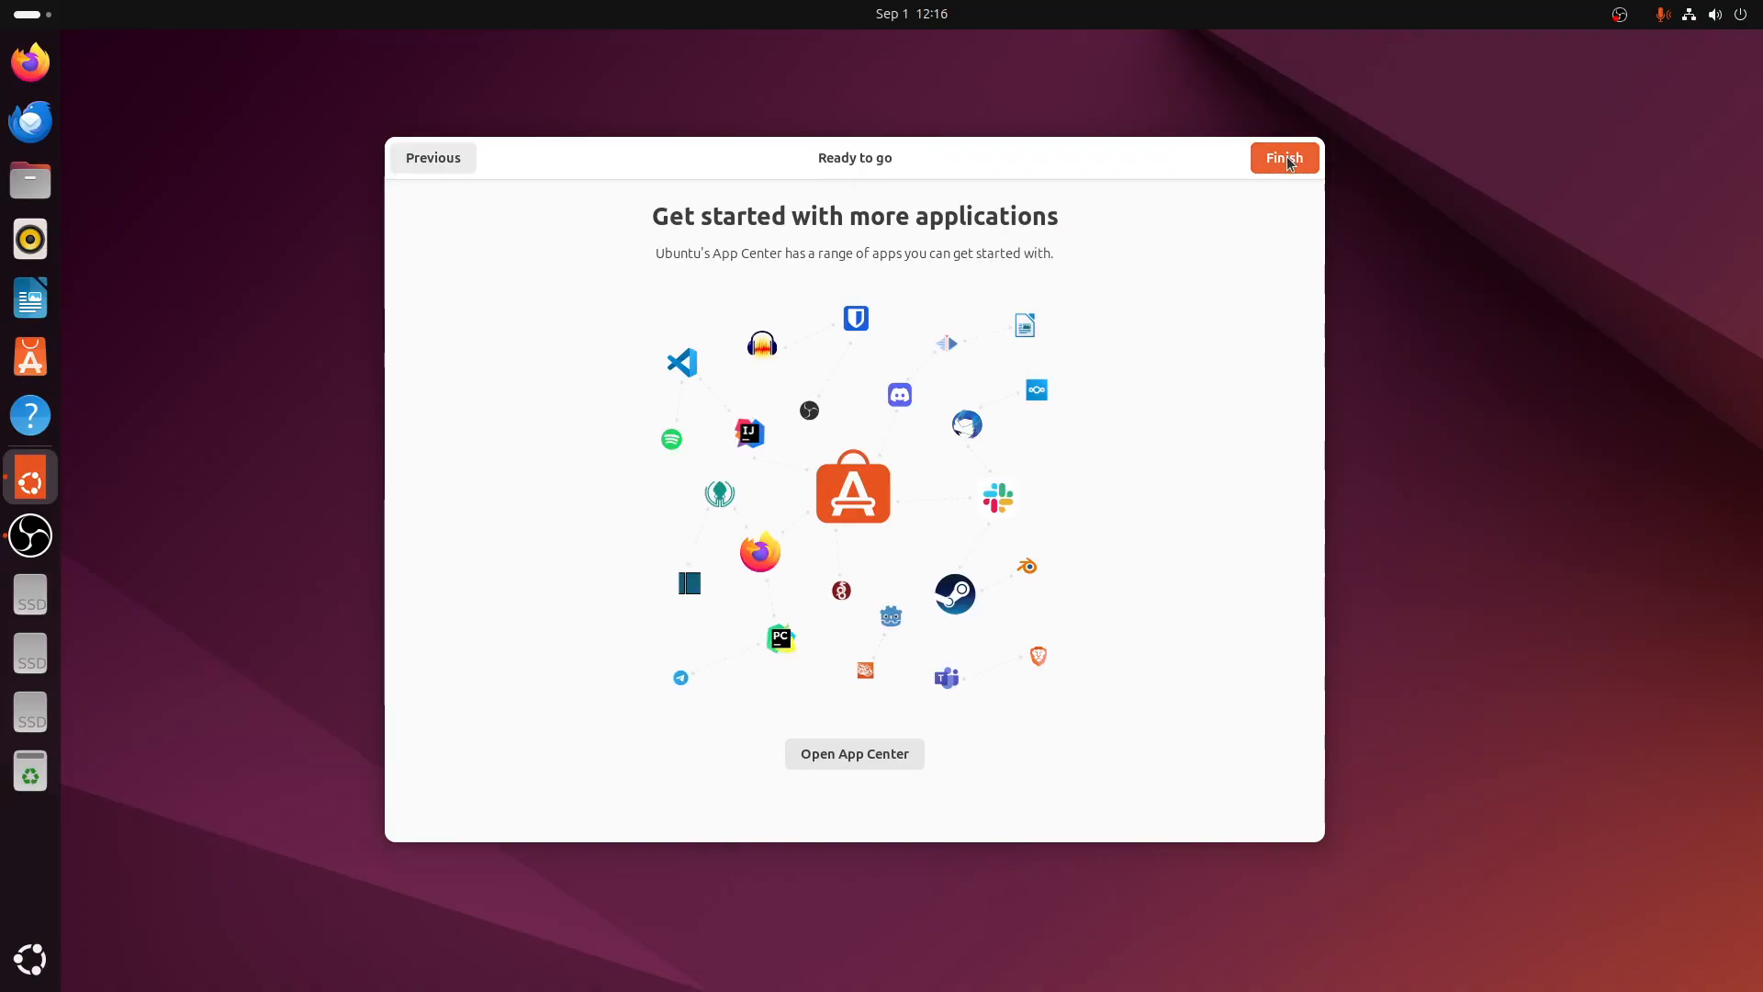
# Open App Center from the Ready to go page and finish the welcome setup
pyautogui.click(823, 757)
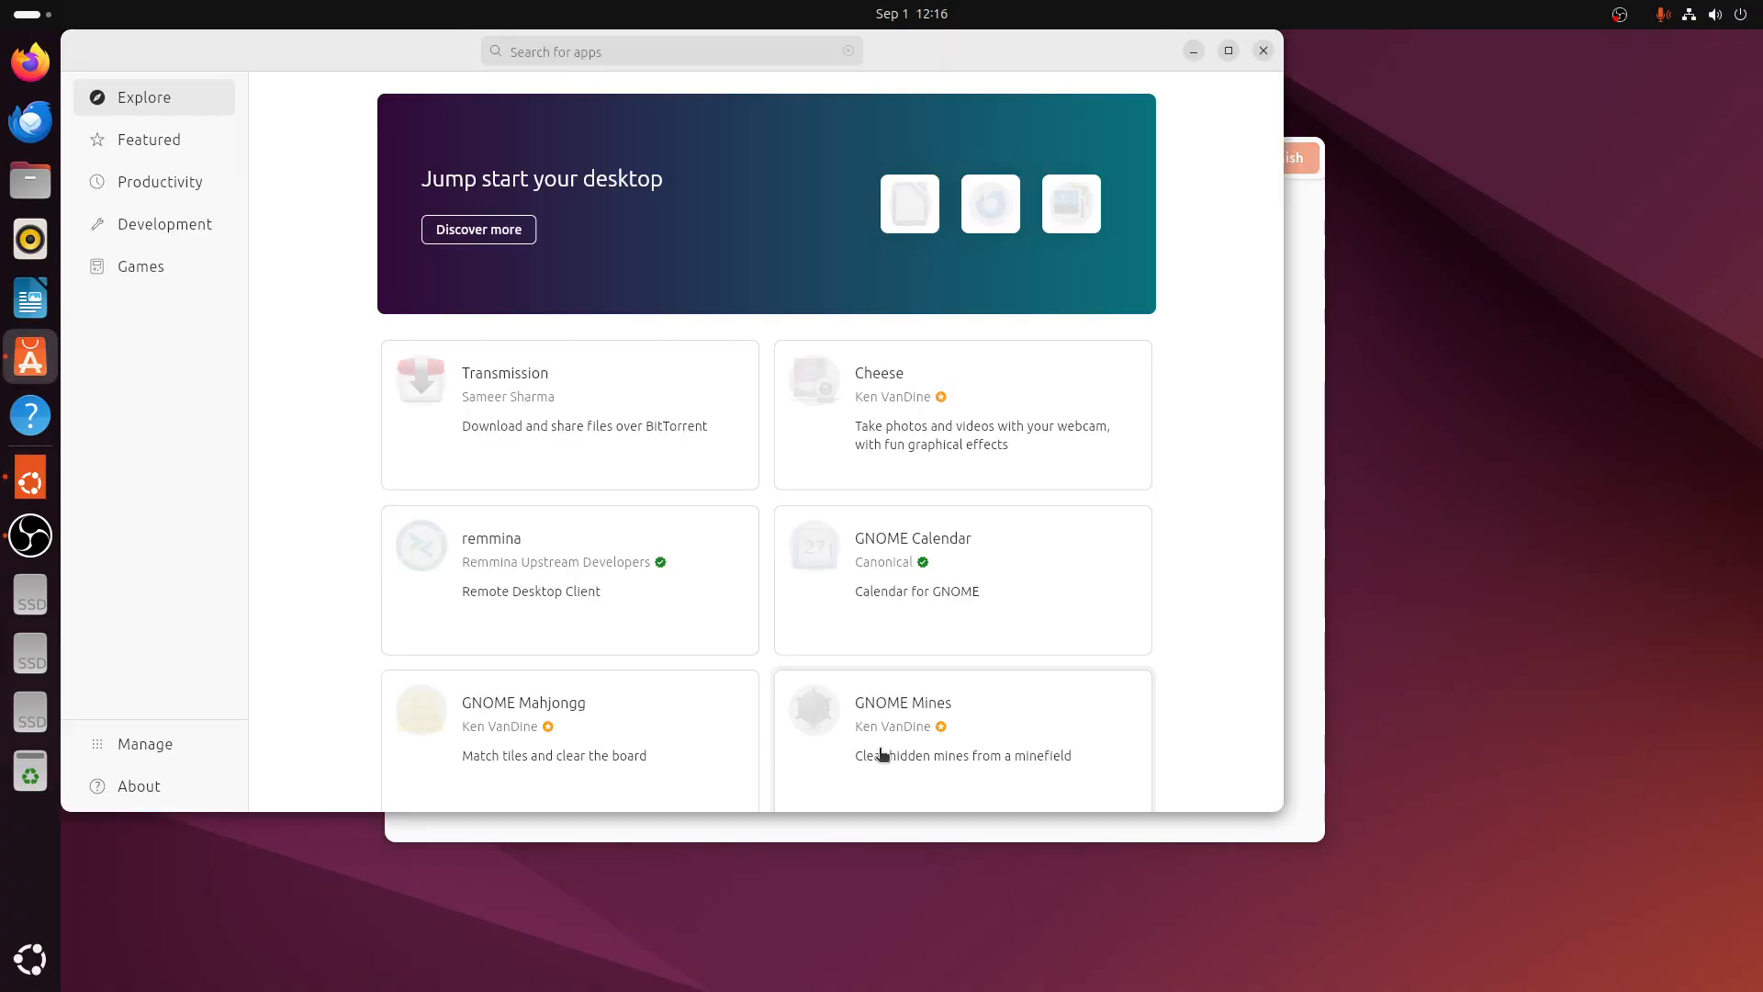
pyautogui.click(1318, 364)
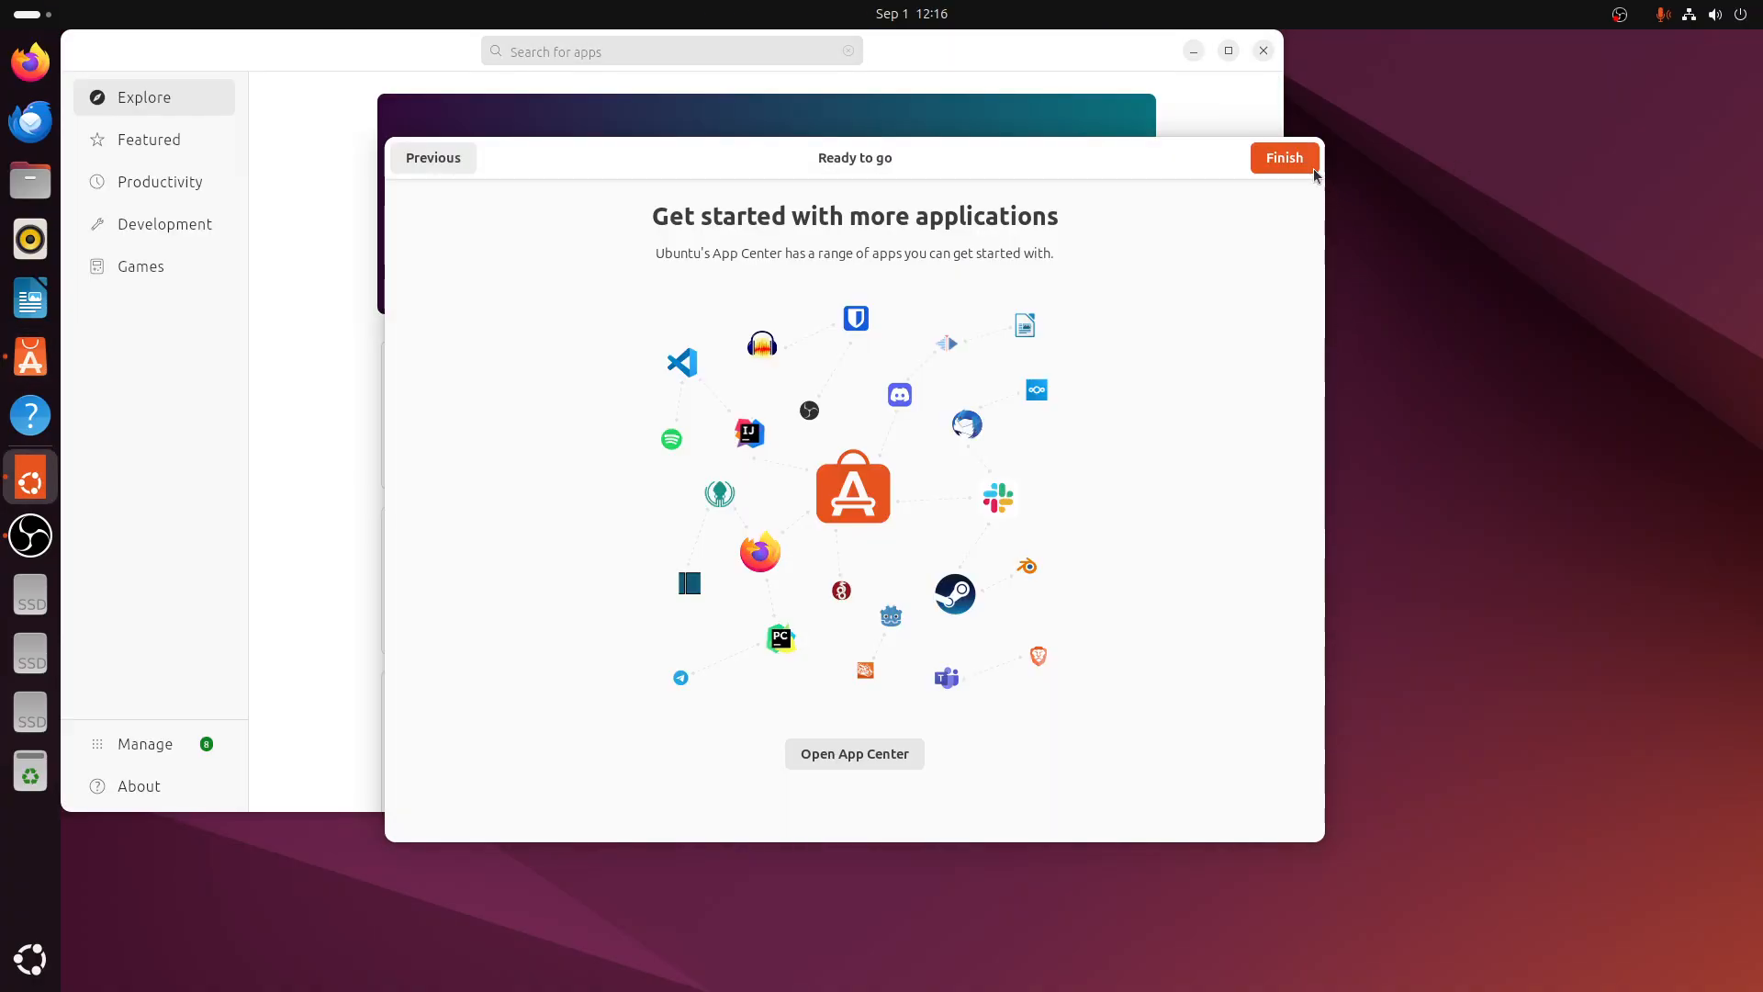
pyautogui.click(1285, 157)
# View the available updates on App Center's Manage page and close App Center
pyautogui.moveTo(1077, 46); pyautogui.dragTo(1244, 81)
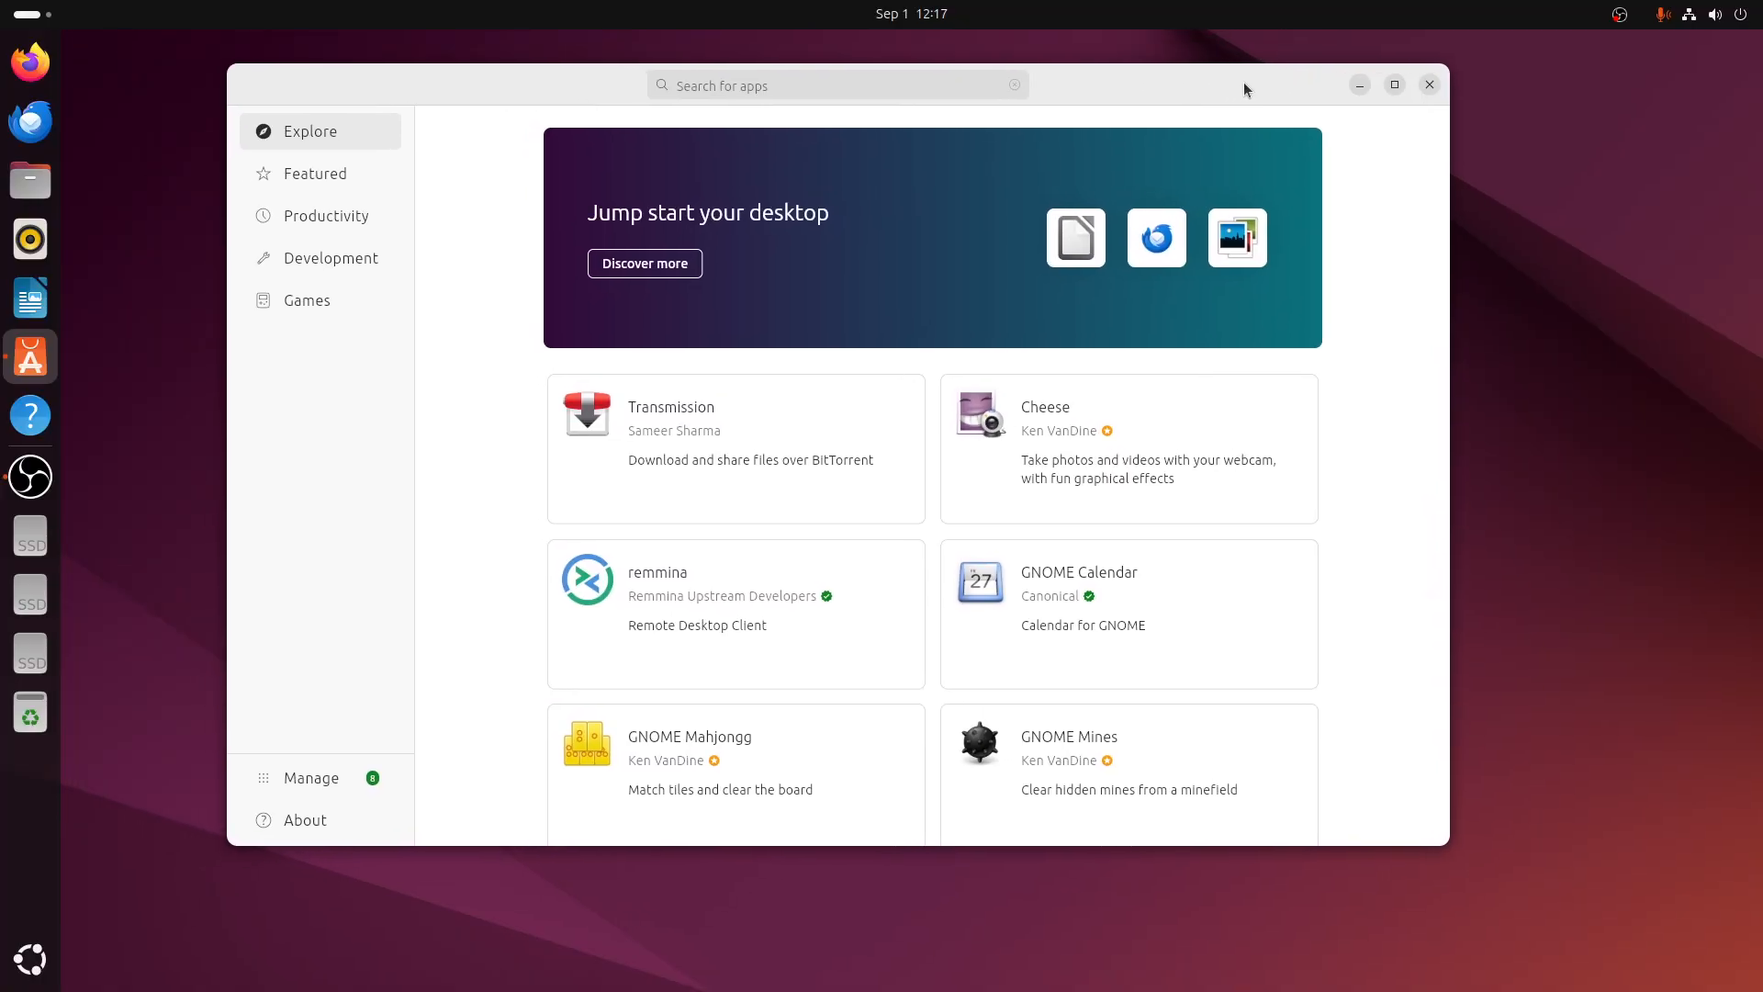
pyautogui.click(315, 782)
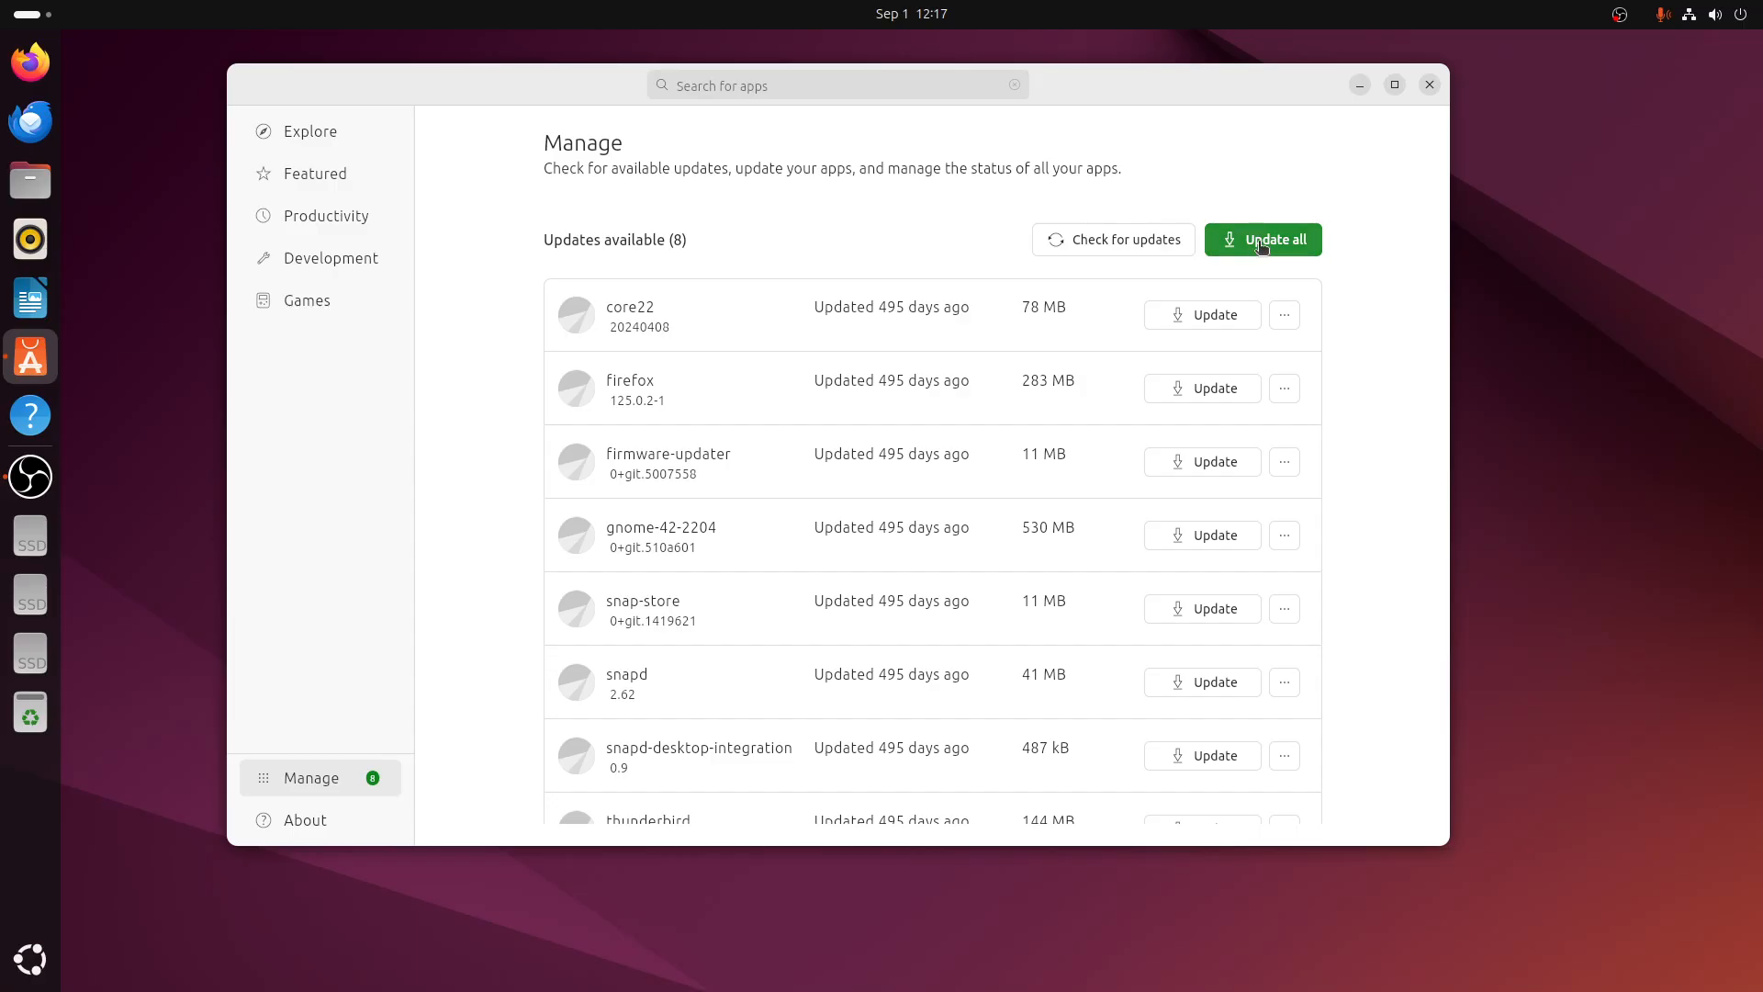
pyautogui.click(1429, 87)
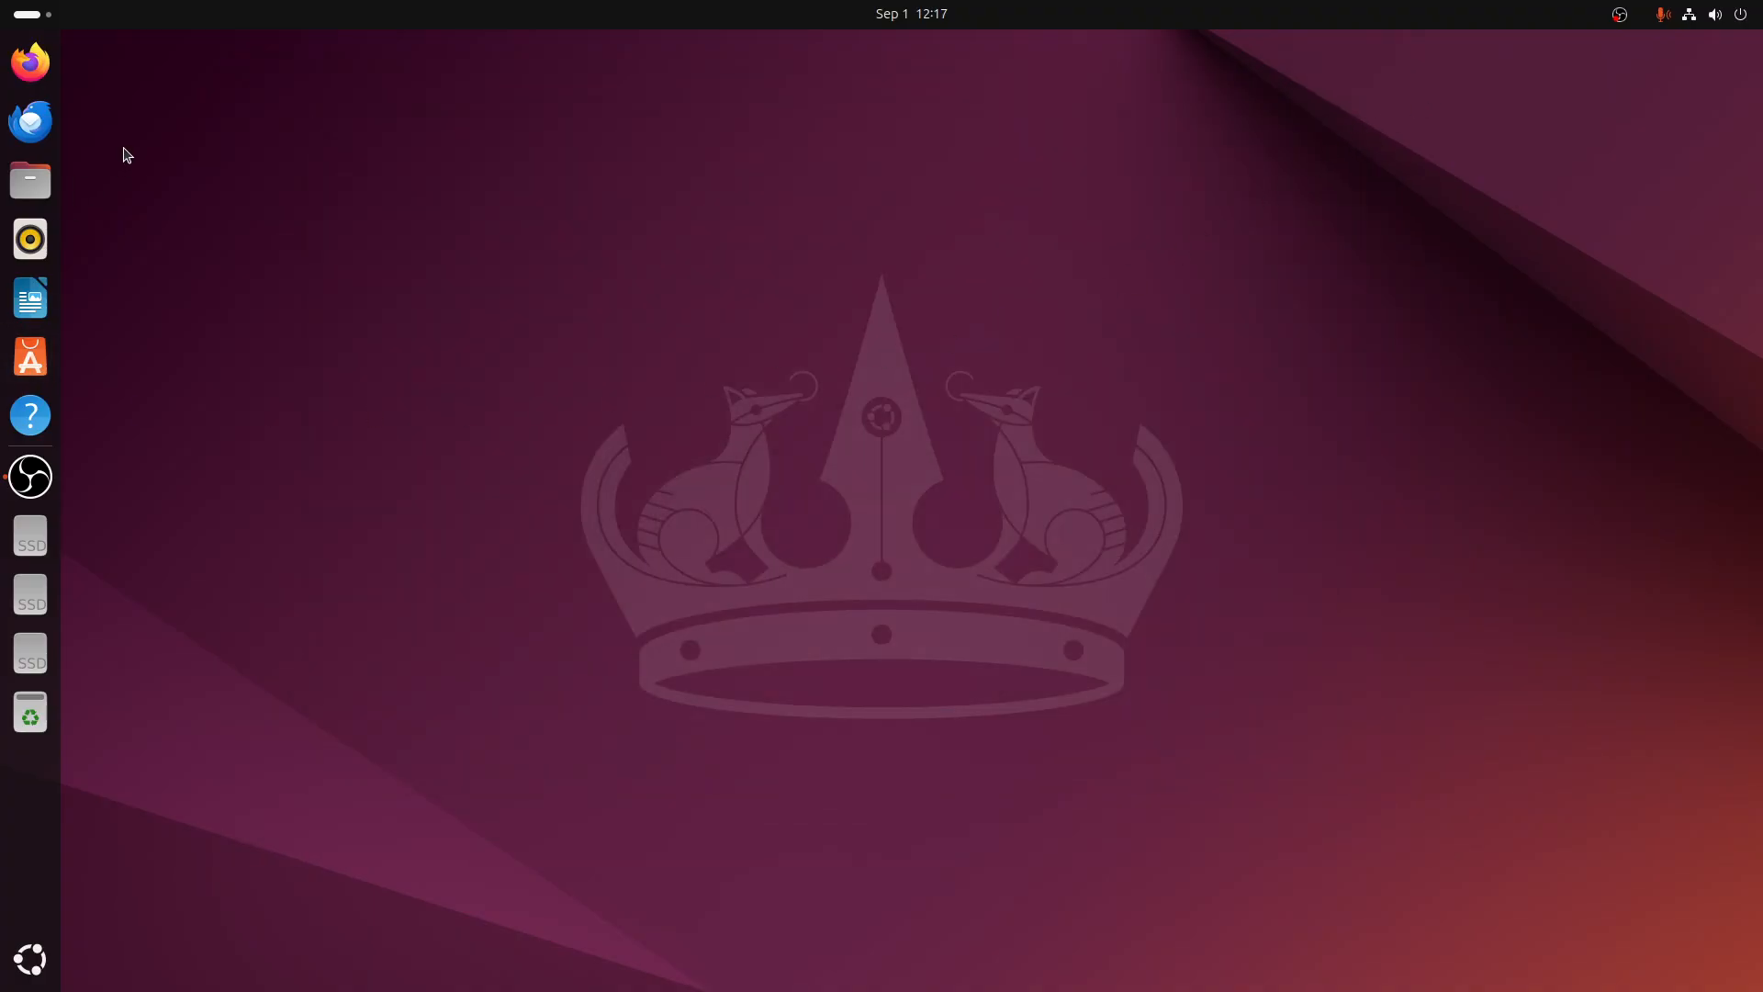
# Unpin Thunderbird Mail, Rhythmbox and Help from the dash
pyautogui.rightClick(28, 126)
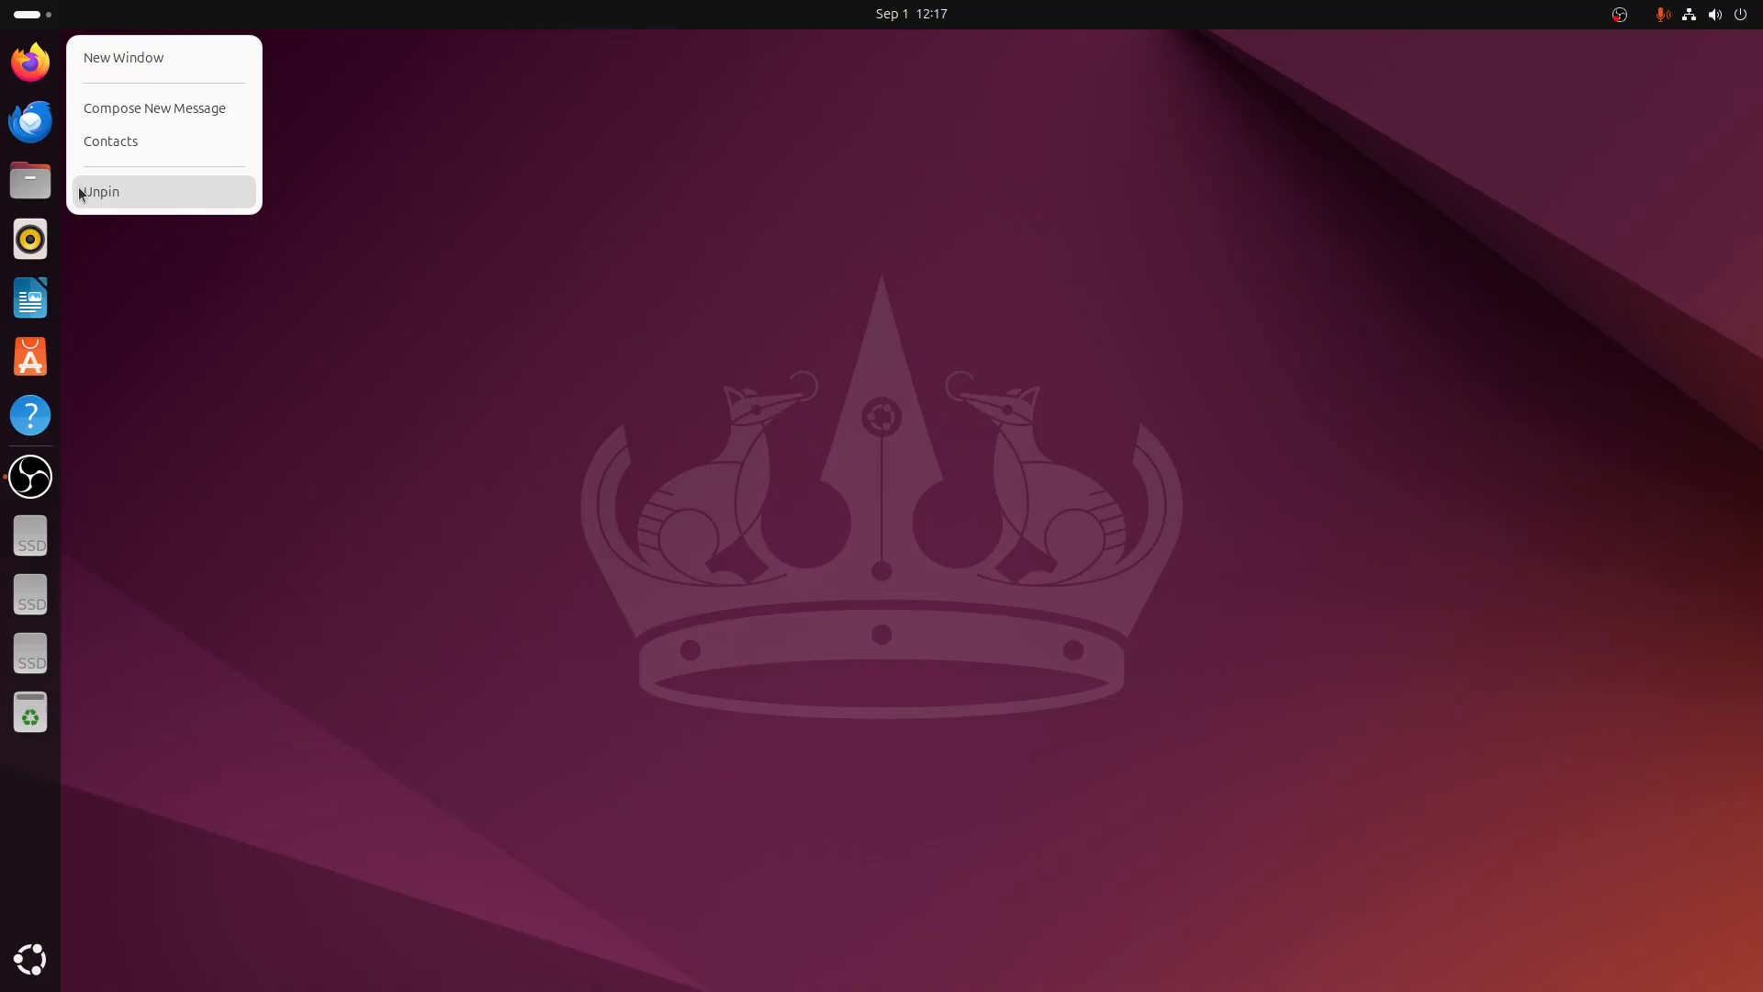
pyautogui.click(81, 193)
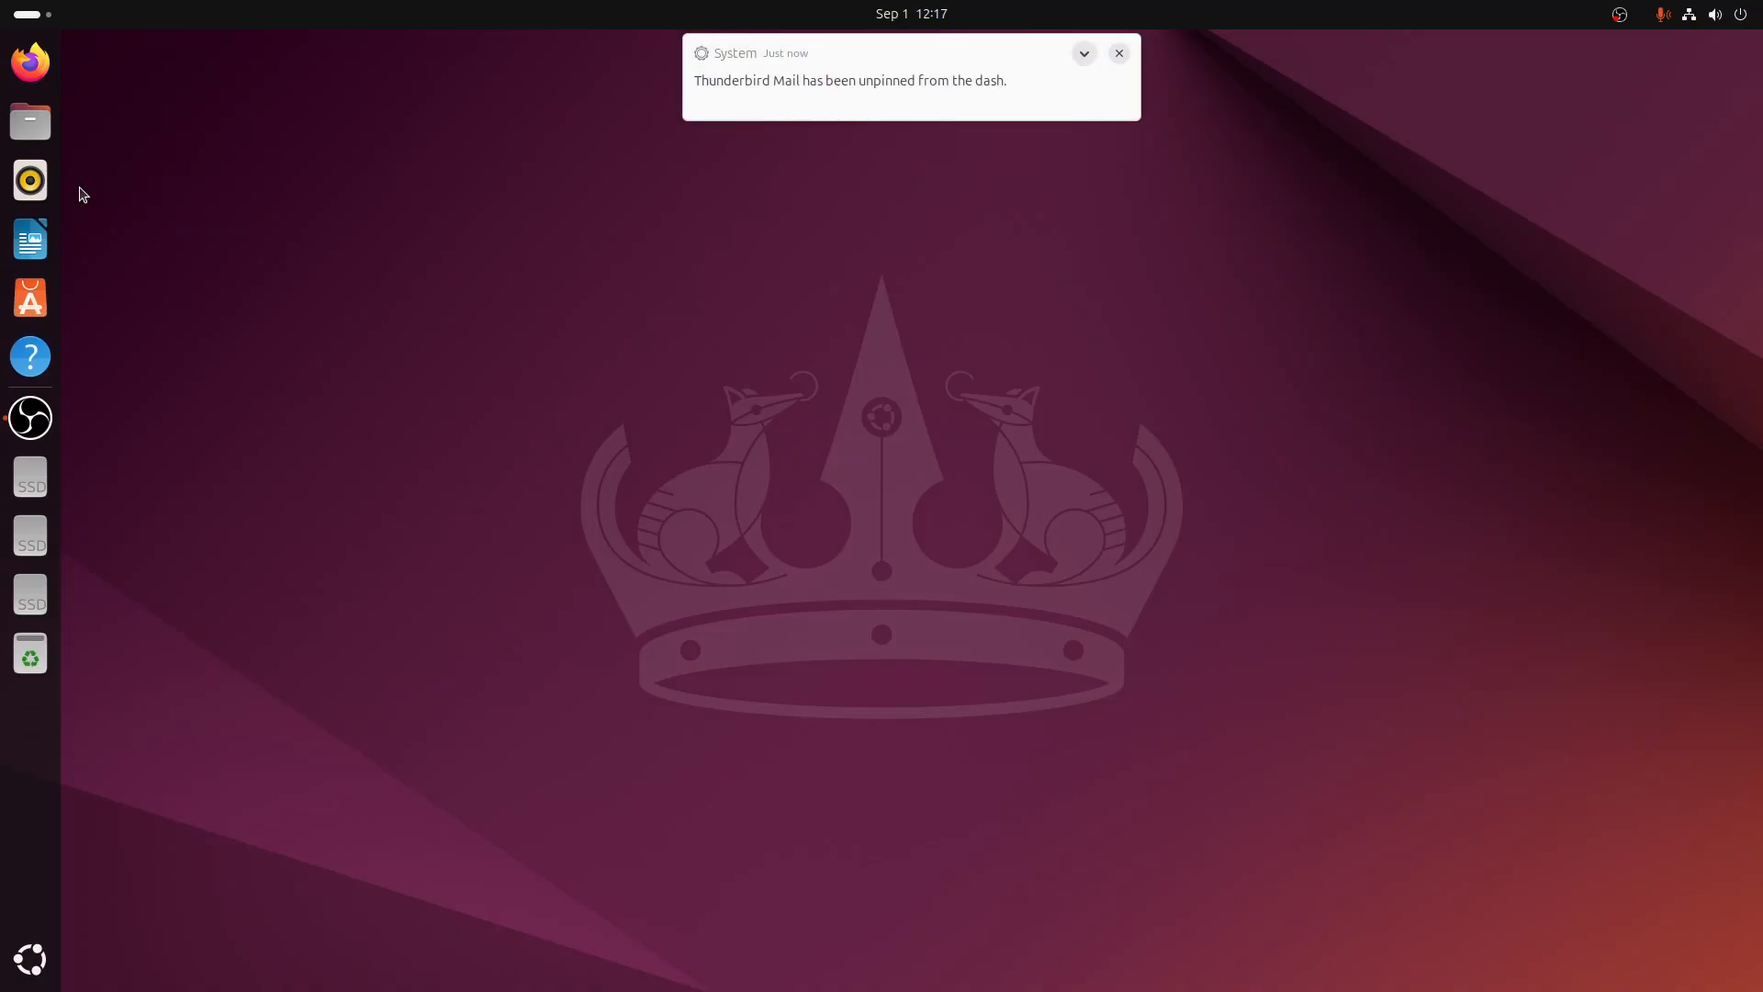
pyautogui.rightClick(29, 181)
pyautogui.click(96, 281)
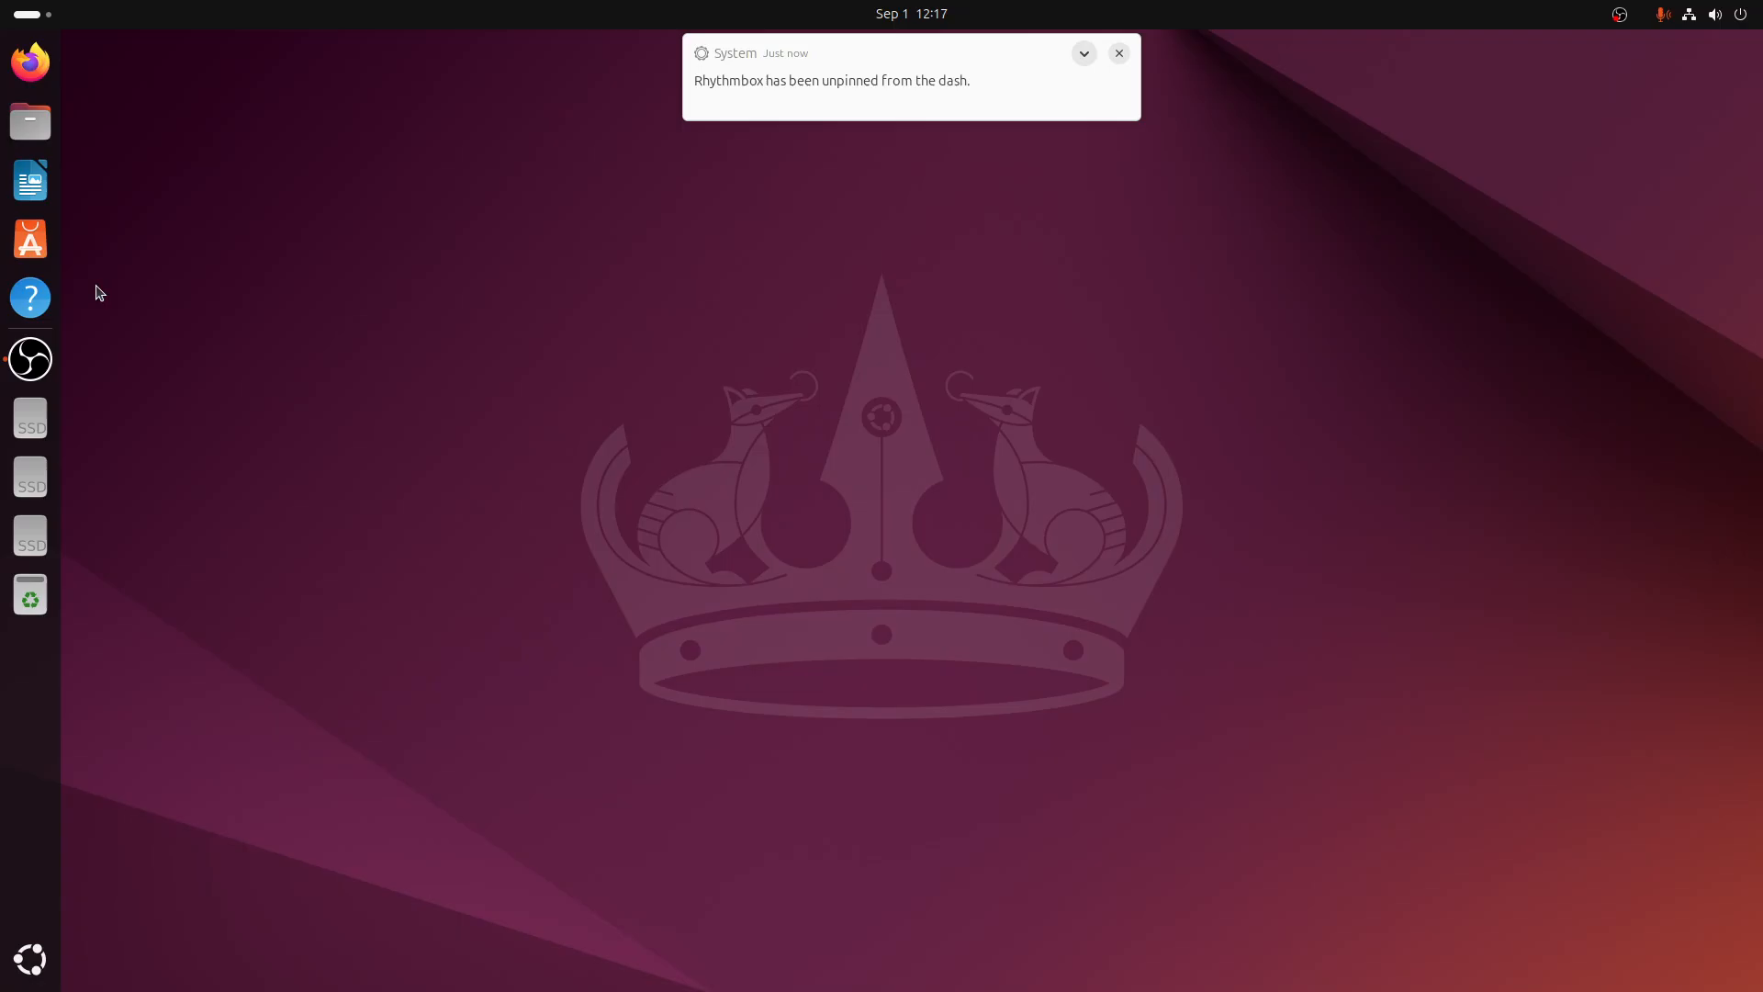
pyautogui.rightClick(42, 304)
pyautogui.click(90, 327)
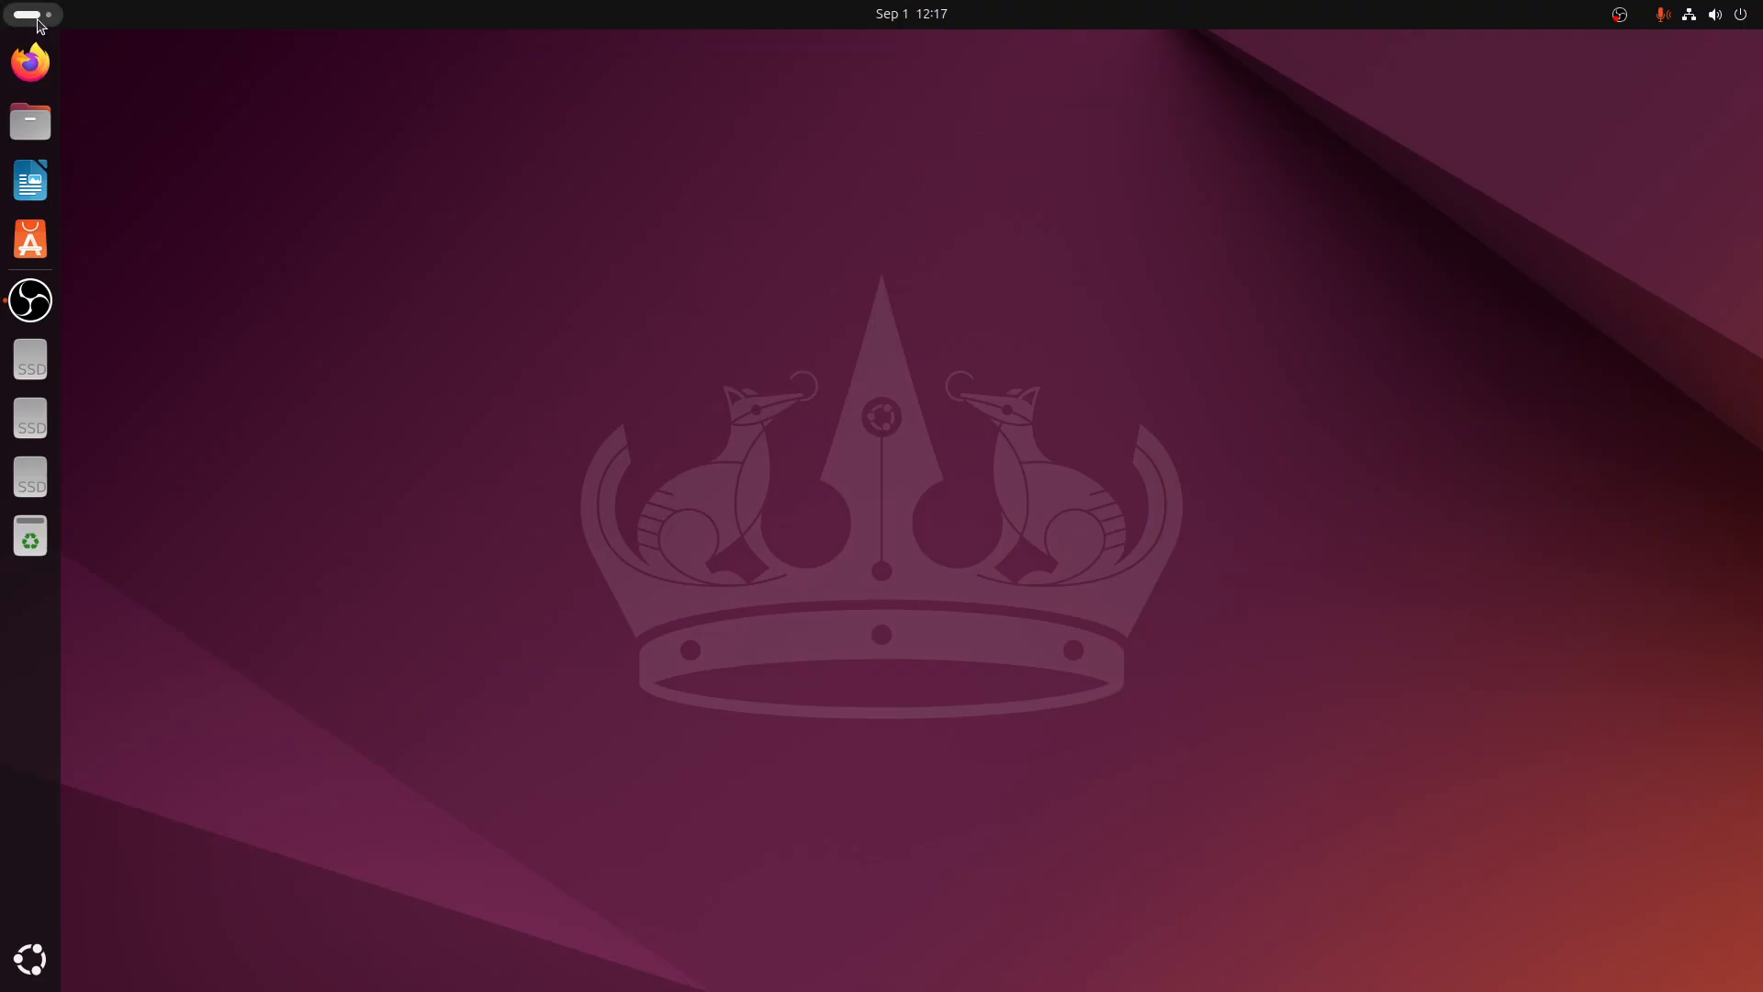
pyautogui.click(38, 22)
pyautogui.write('ter')
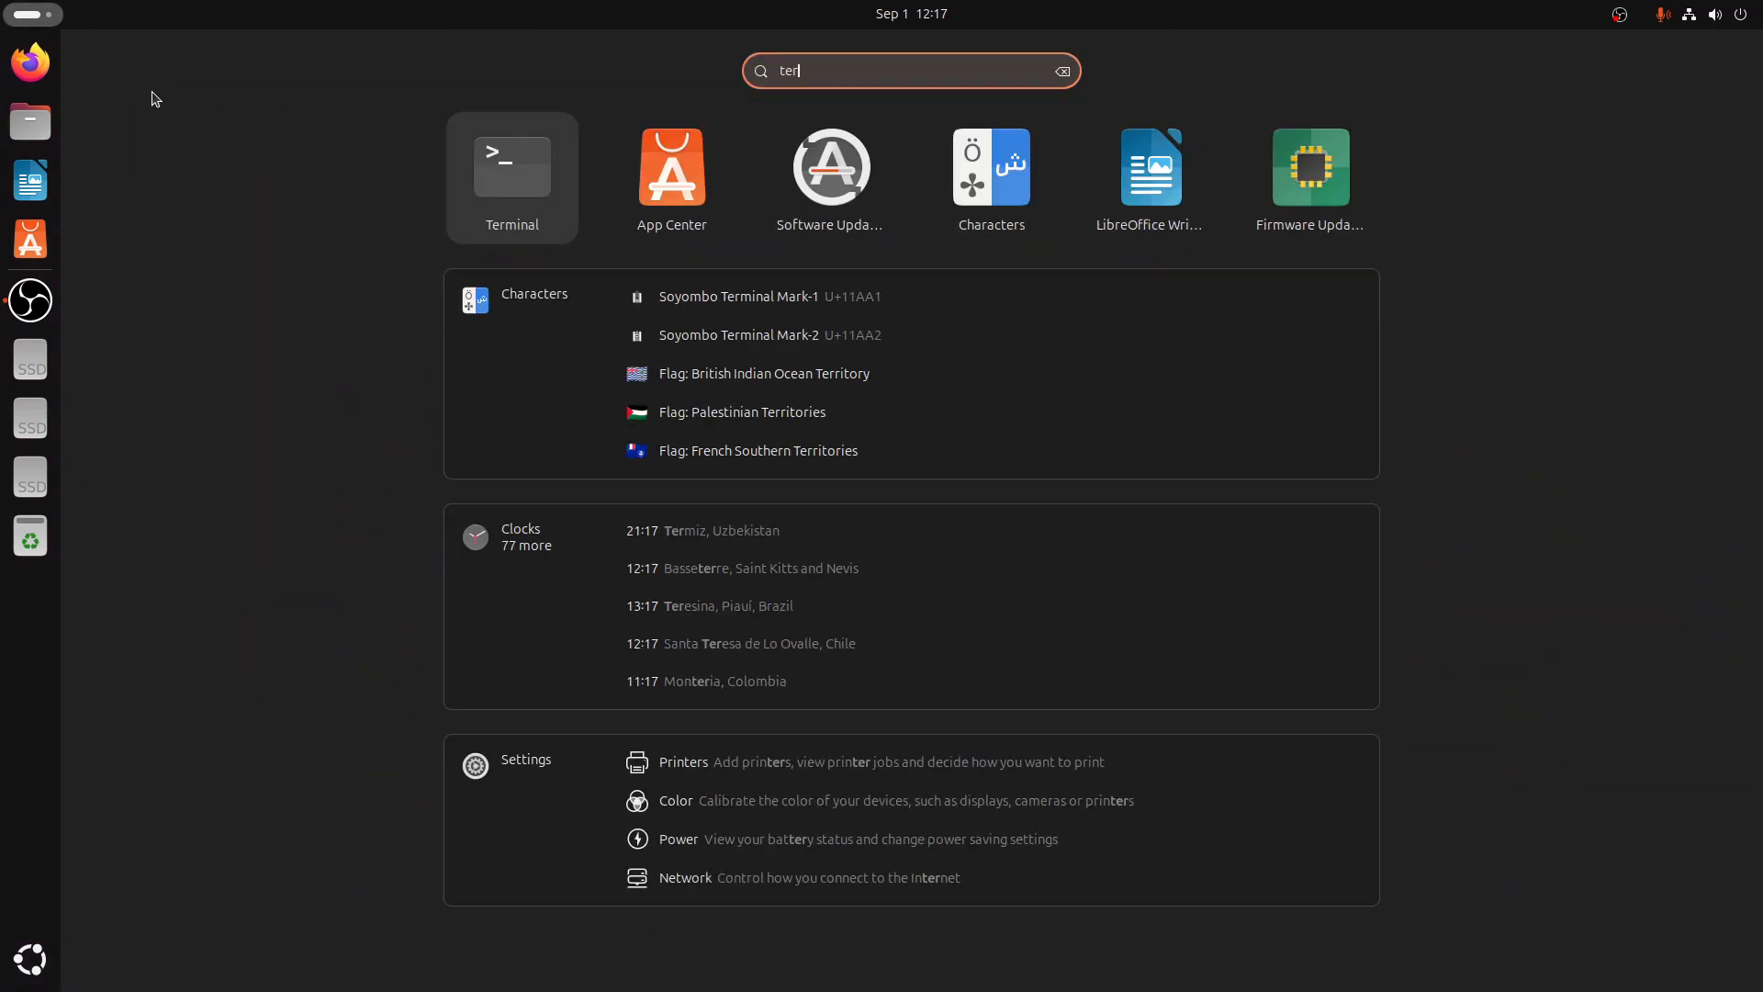
pyautogui.press('Escape')
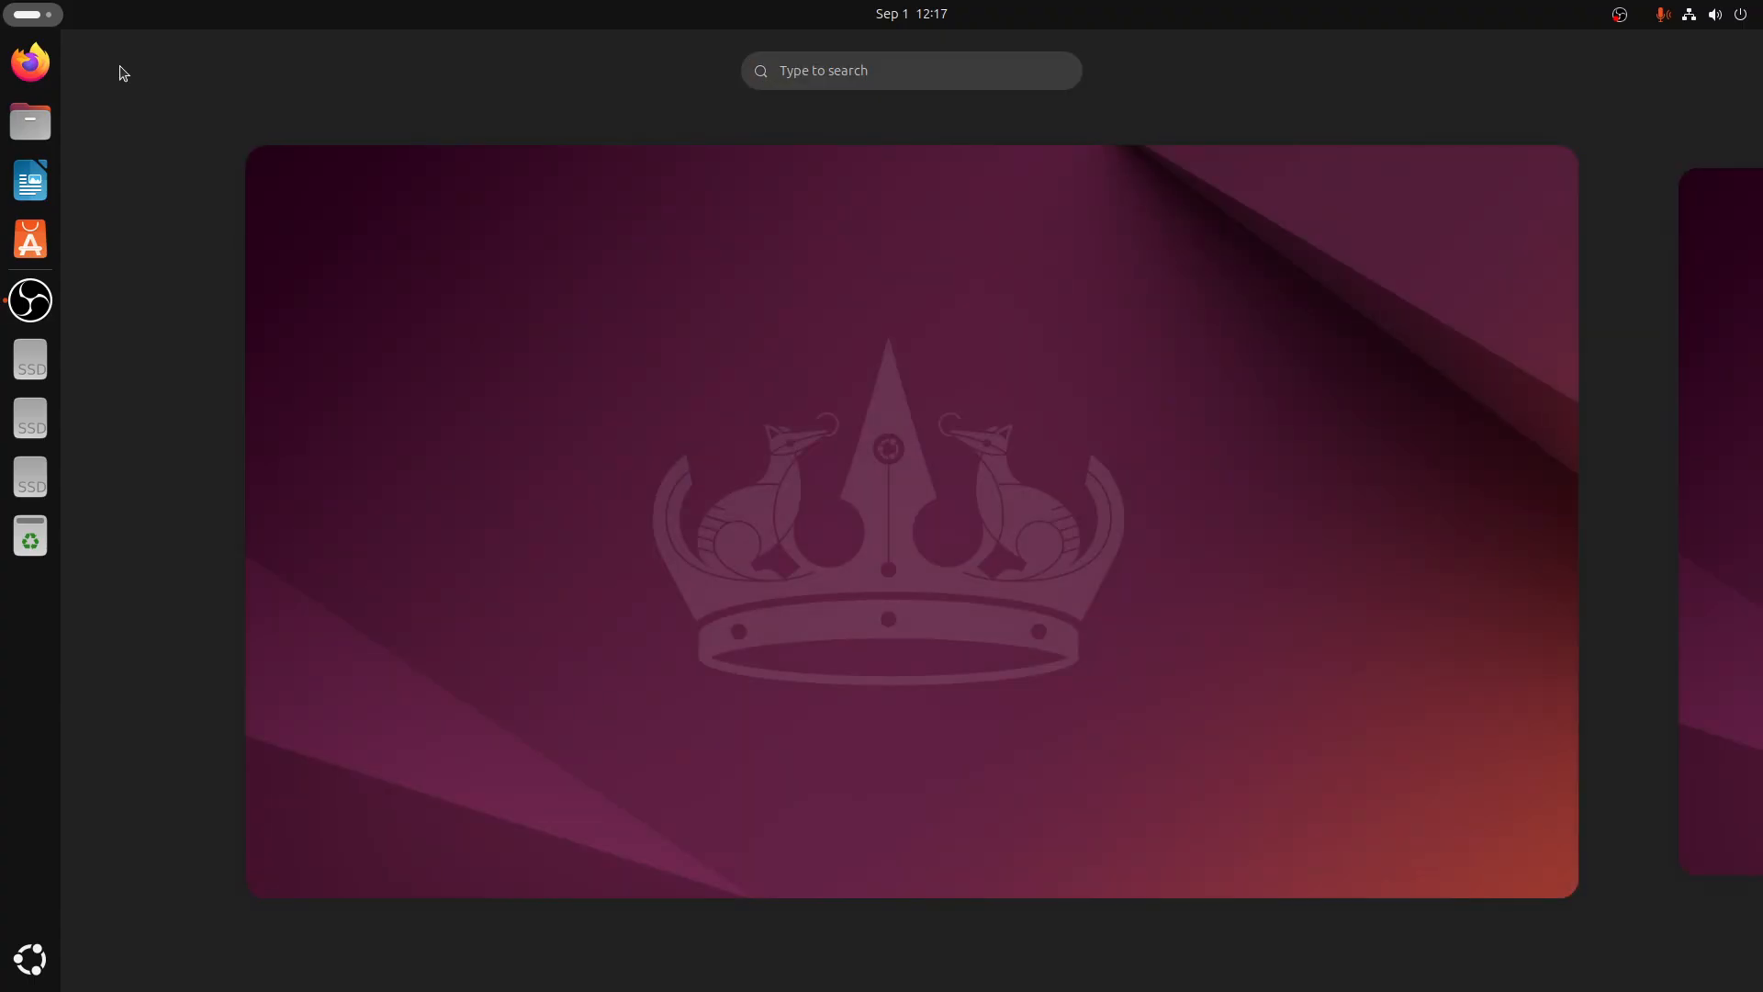
# Find Terminal among all installed applications and pin it to the dash
pyautogui.click(29, 962)
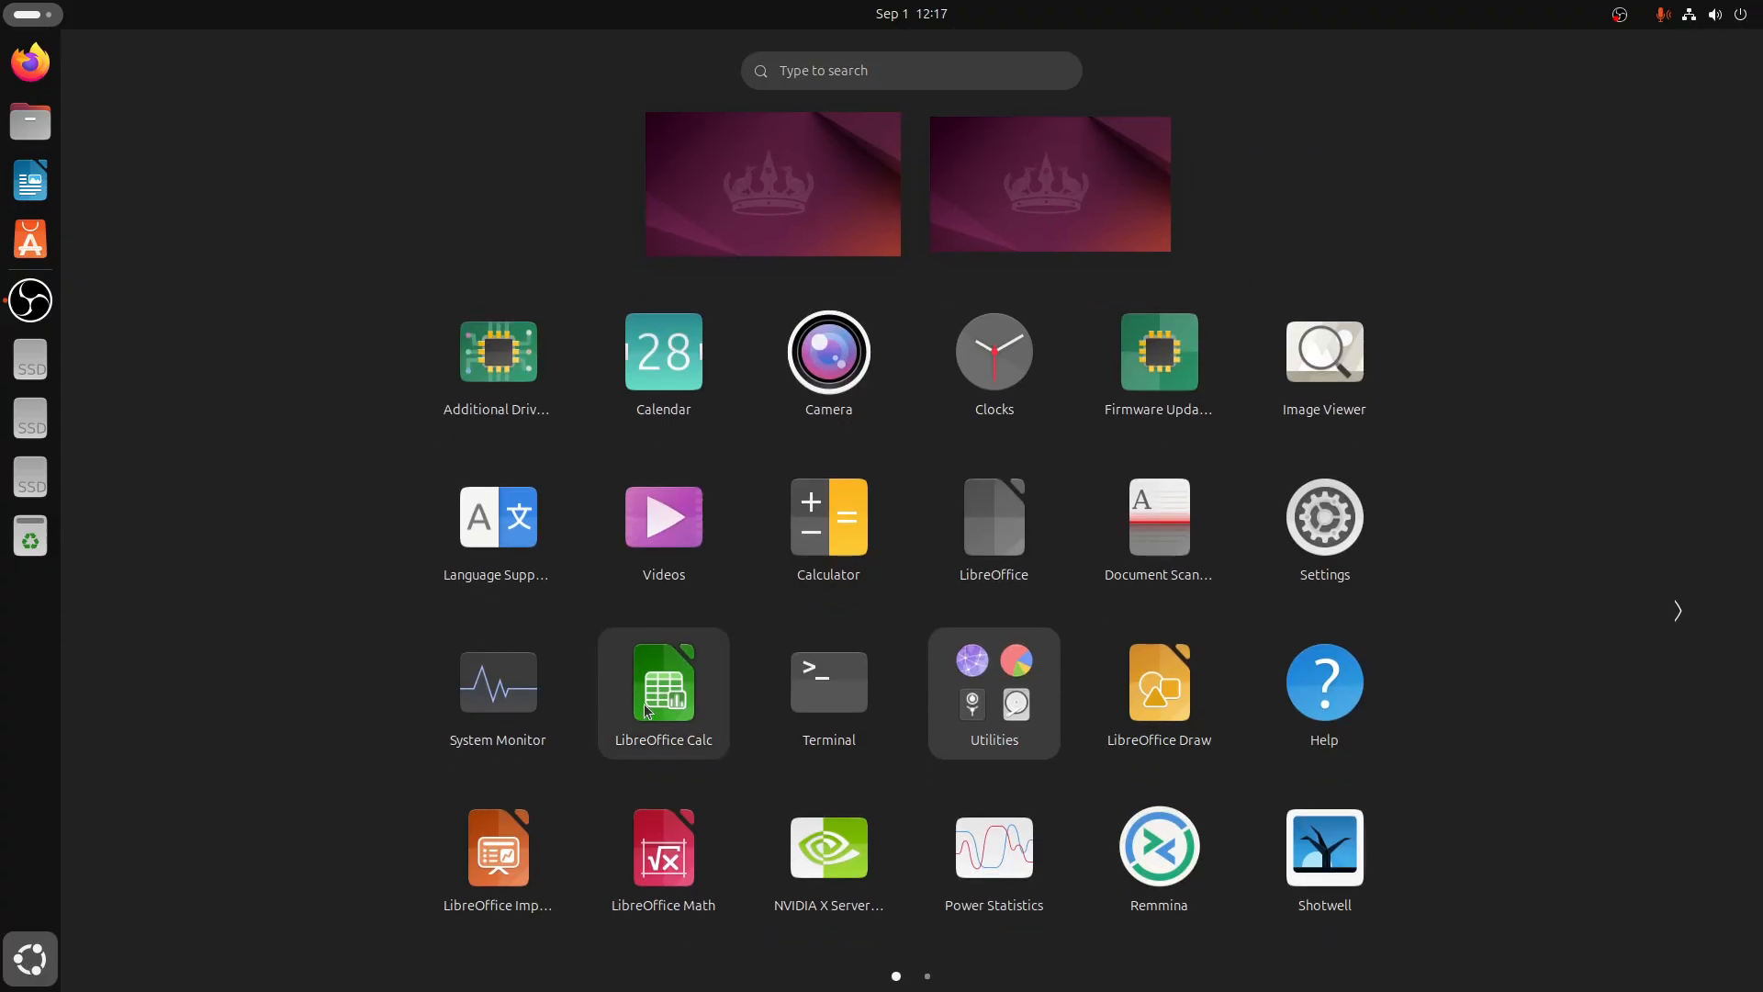
pyautogui.scroll(-1, 645, 710)
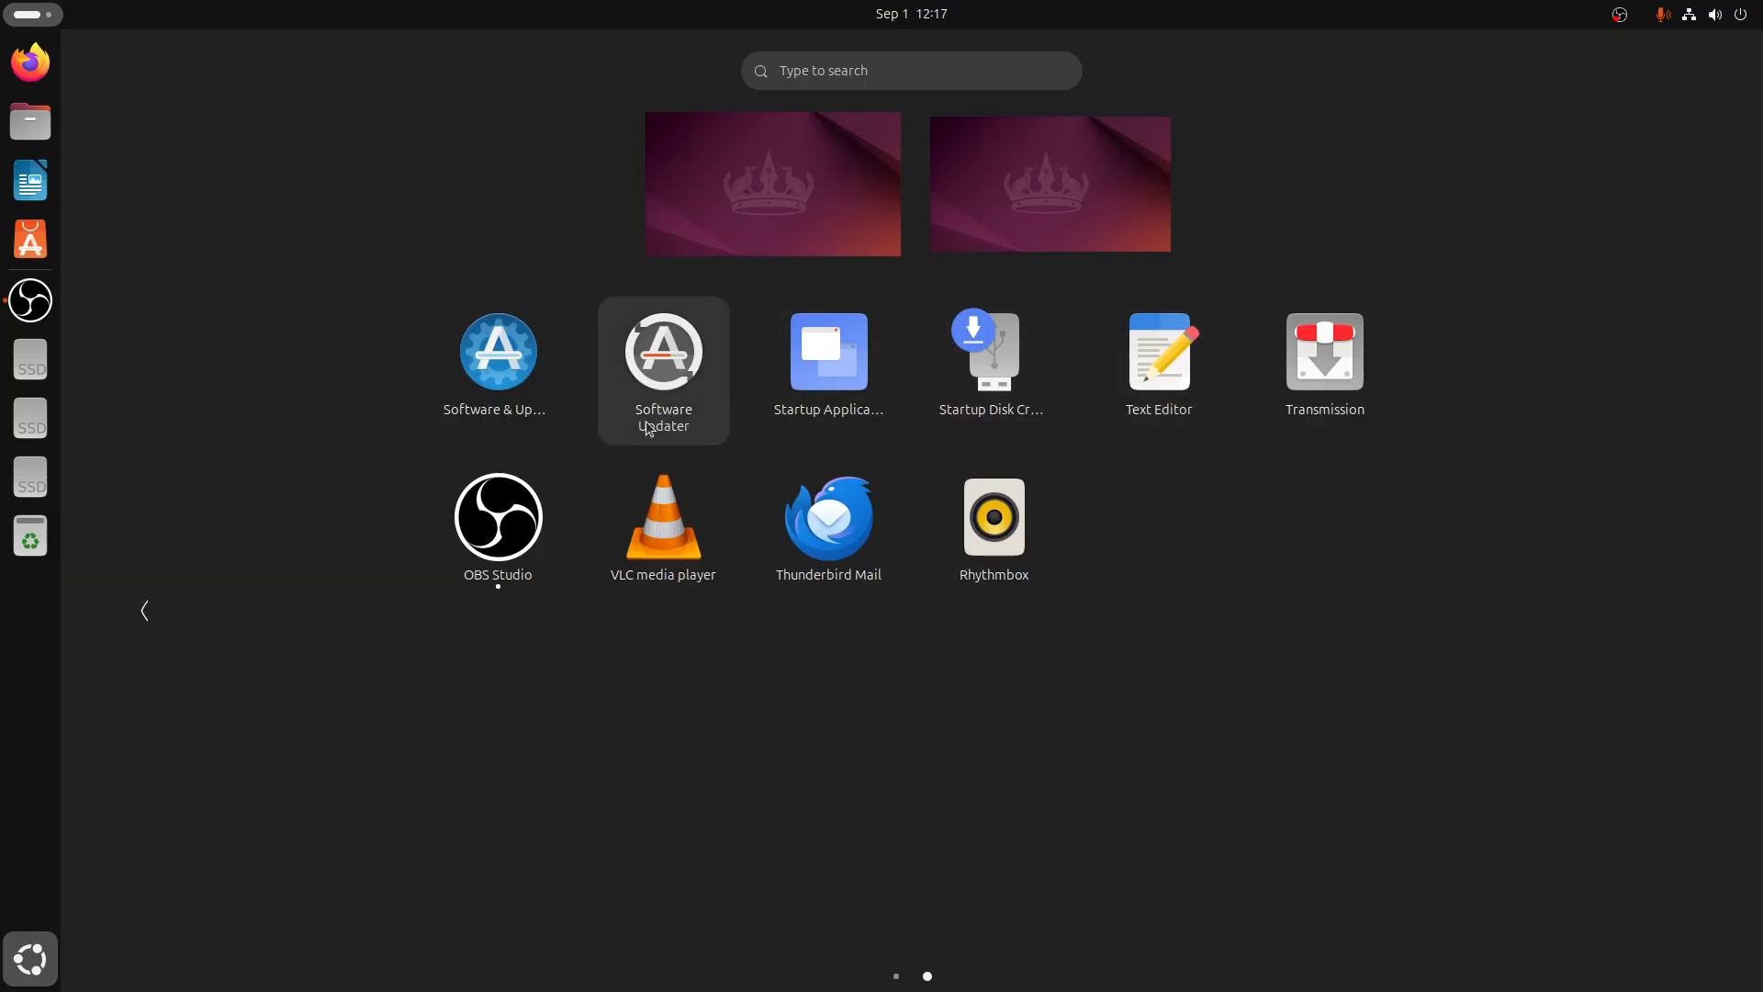
pyautogui.scroll(1, 629, 463)
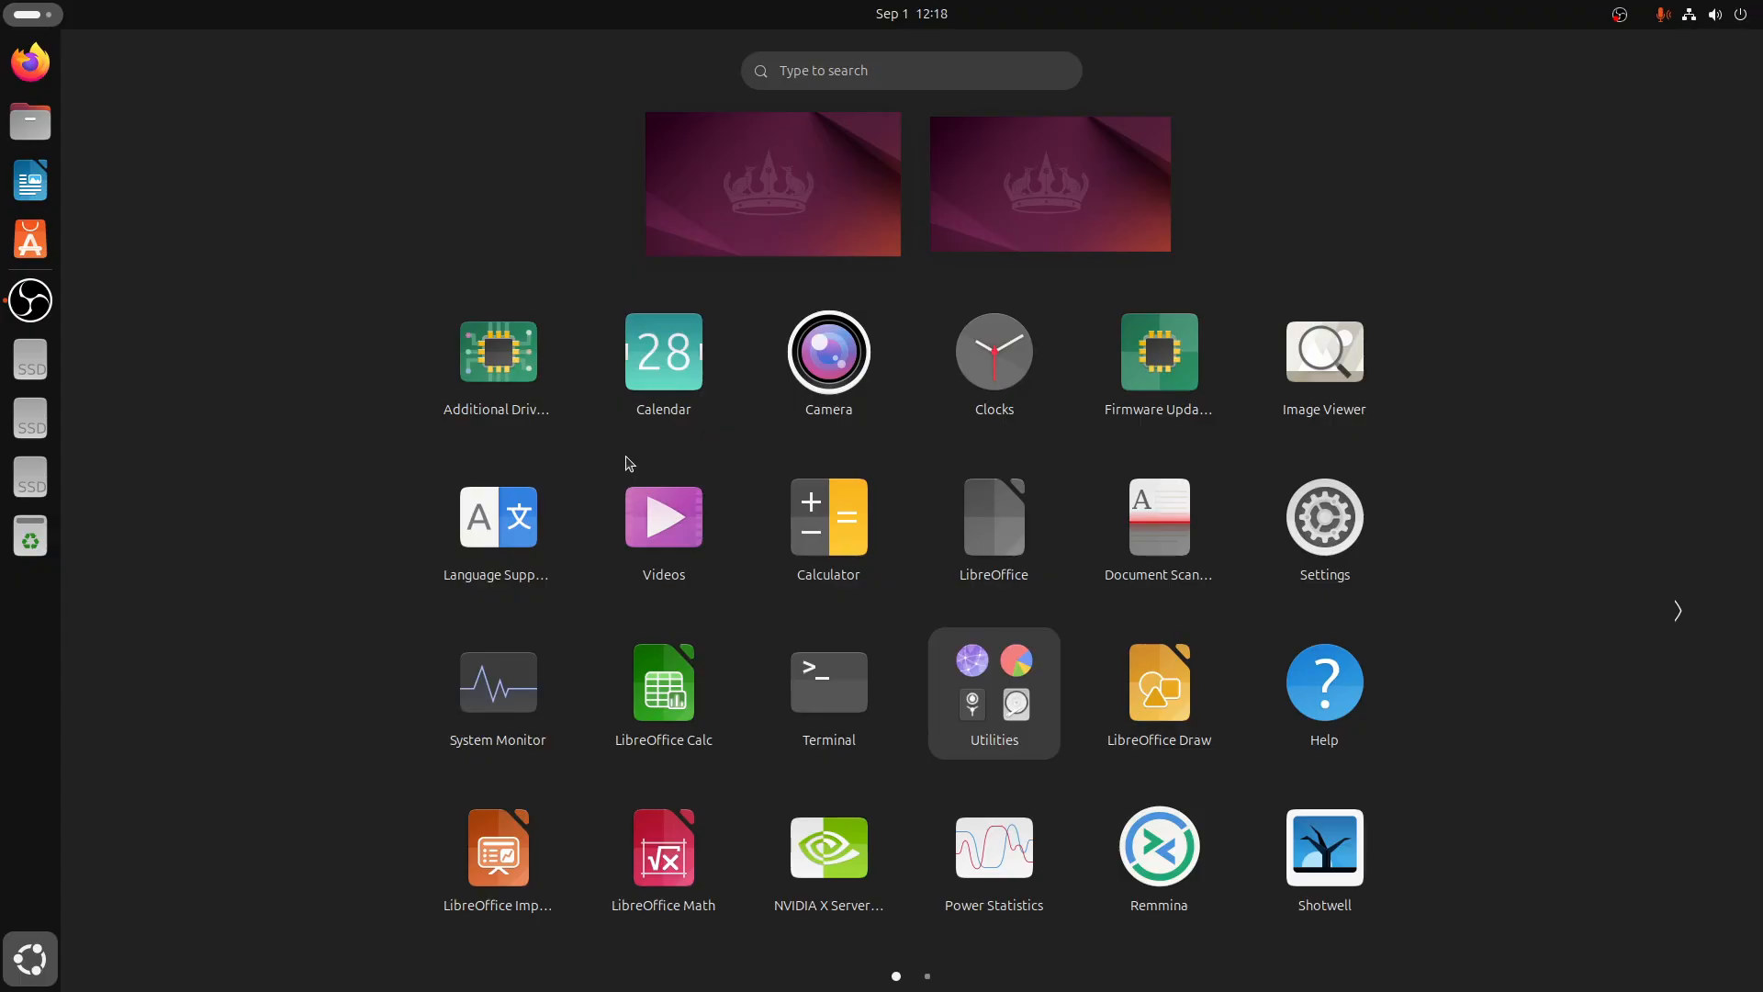
pyautogui.rightClick(831, 698)
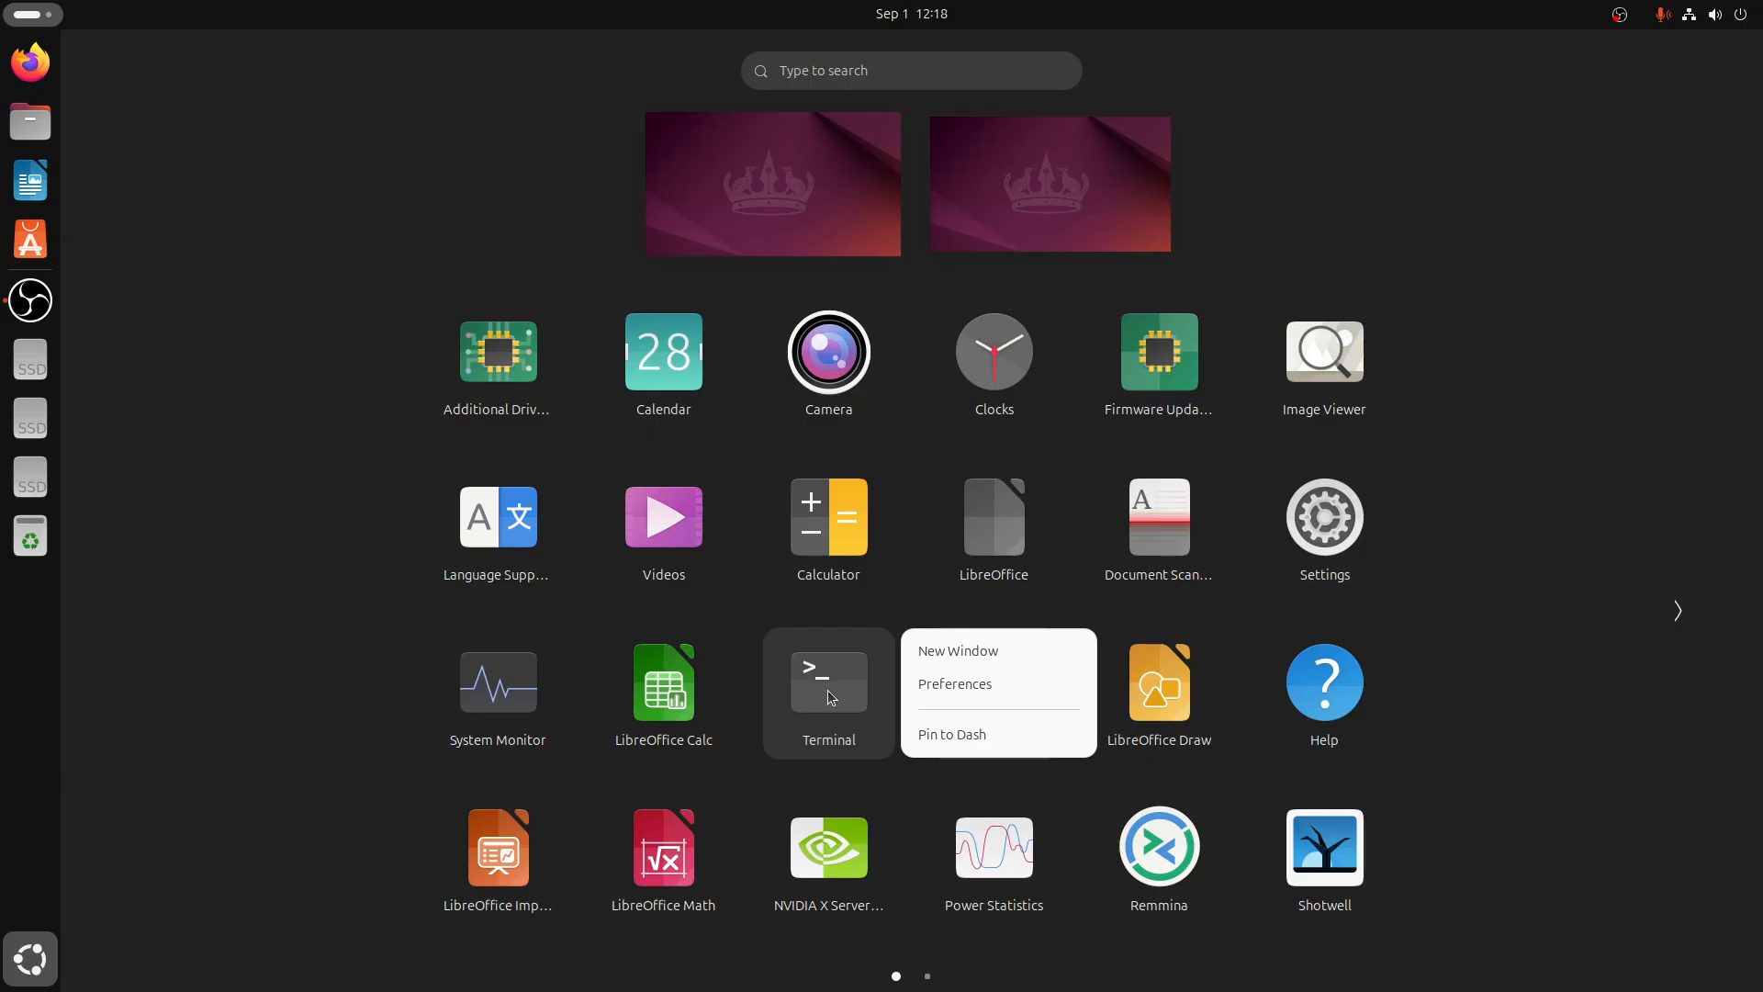
pyautogui.click(935, 740)
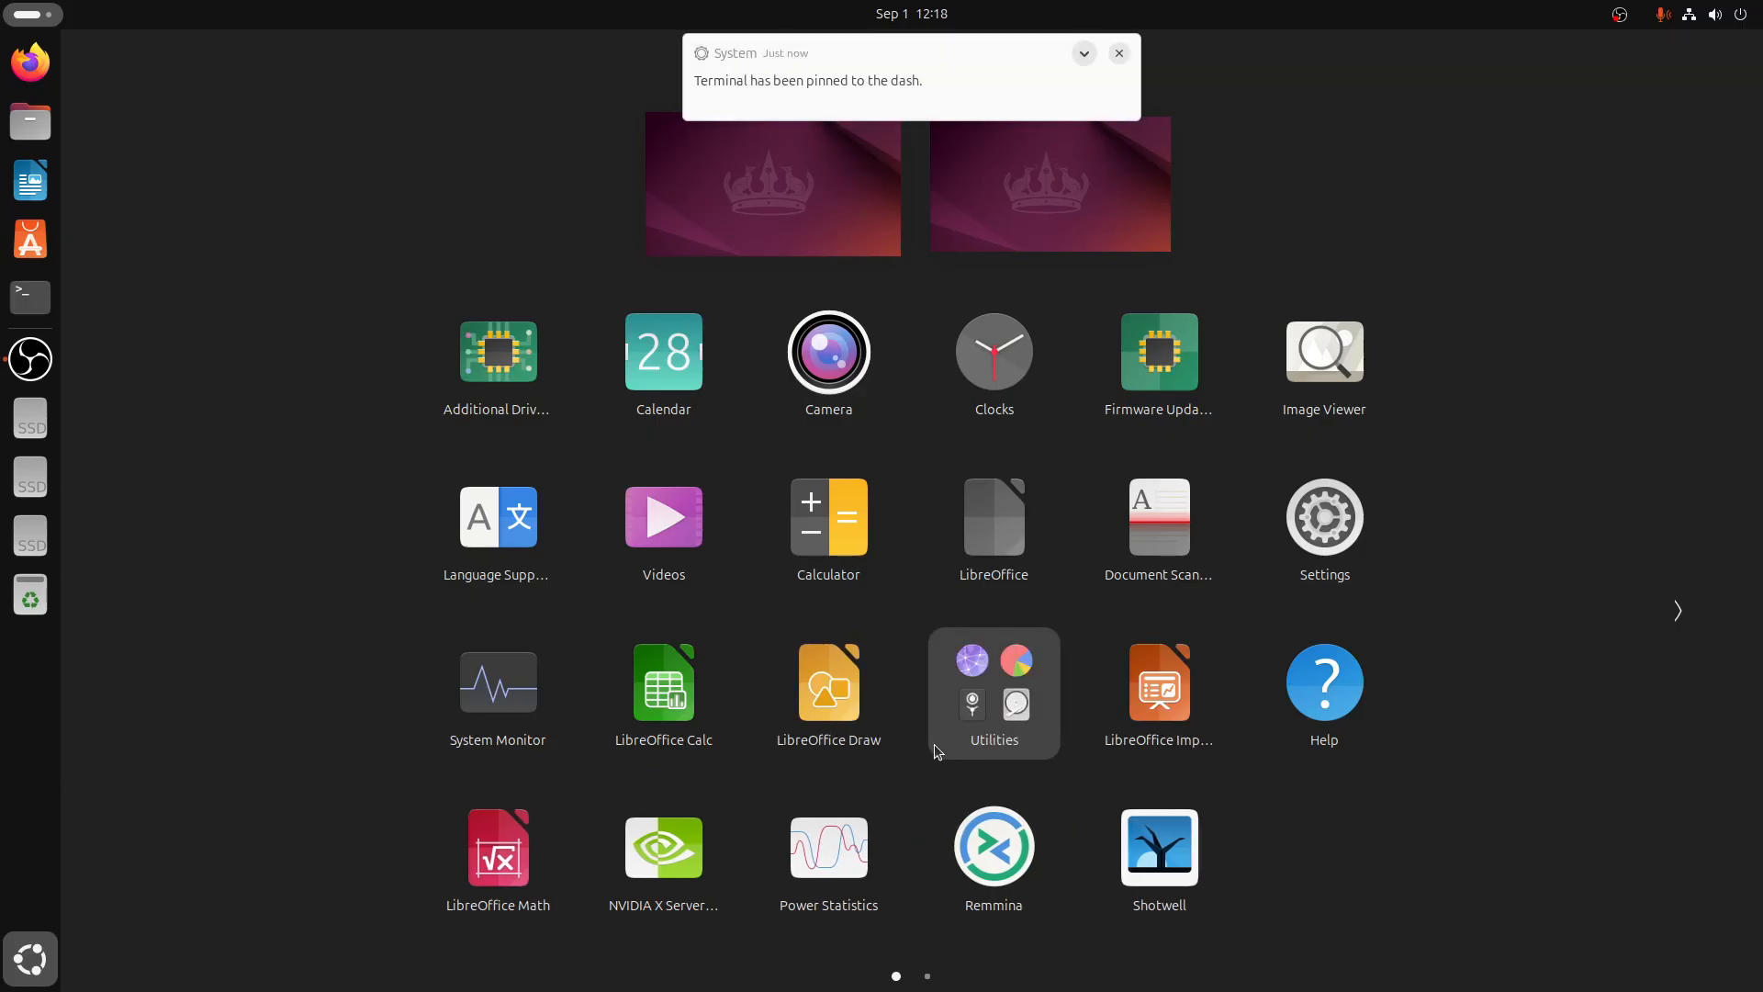
# Run "sudo snap refresh snap-store" in Terminal, enter the account password to authorize it, and close Terminal once the refresh completes
pyautogui.click(41, 306)
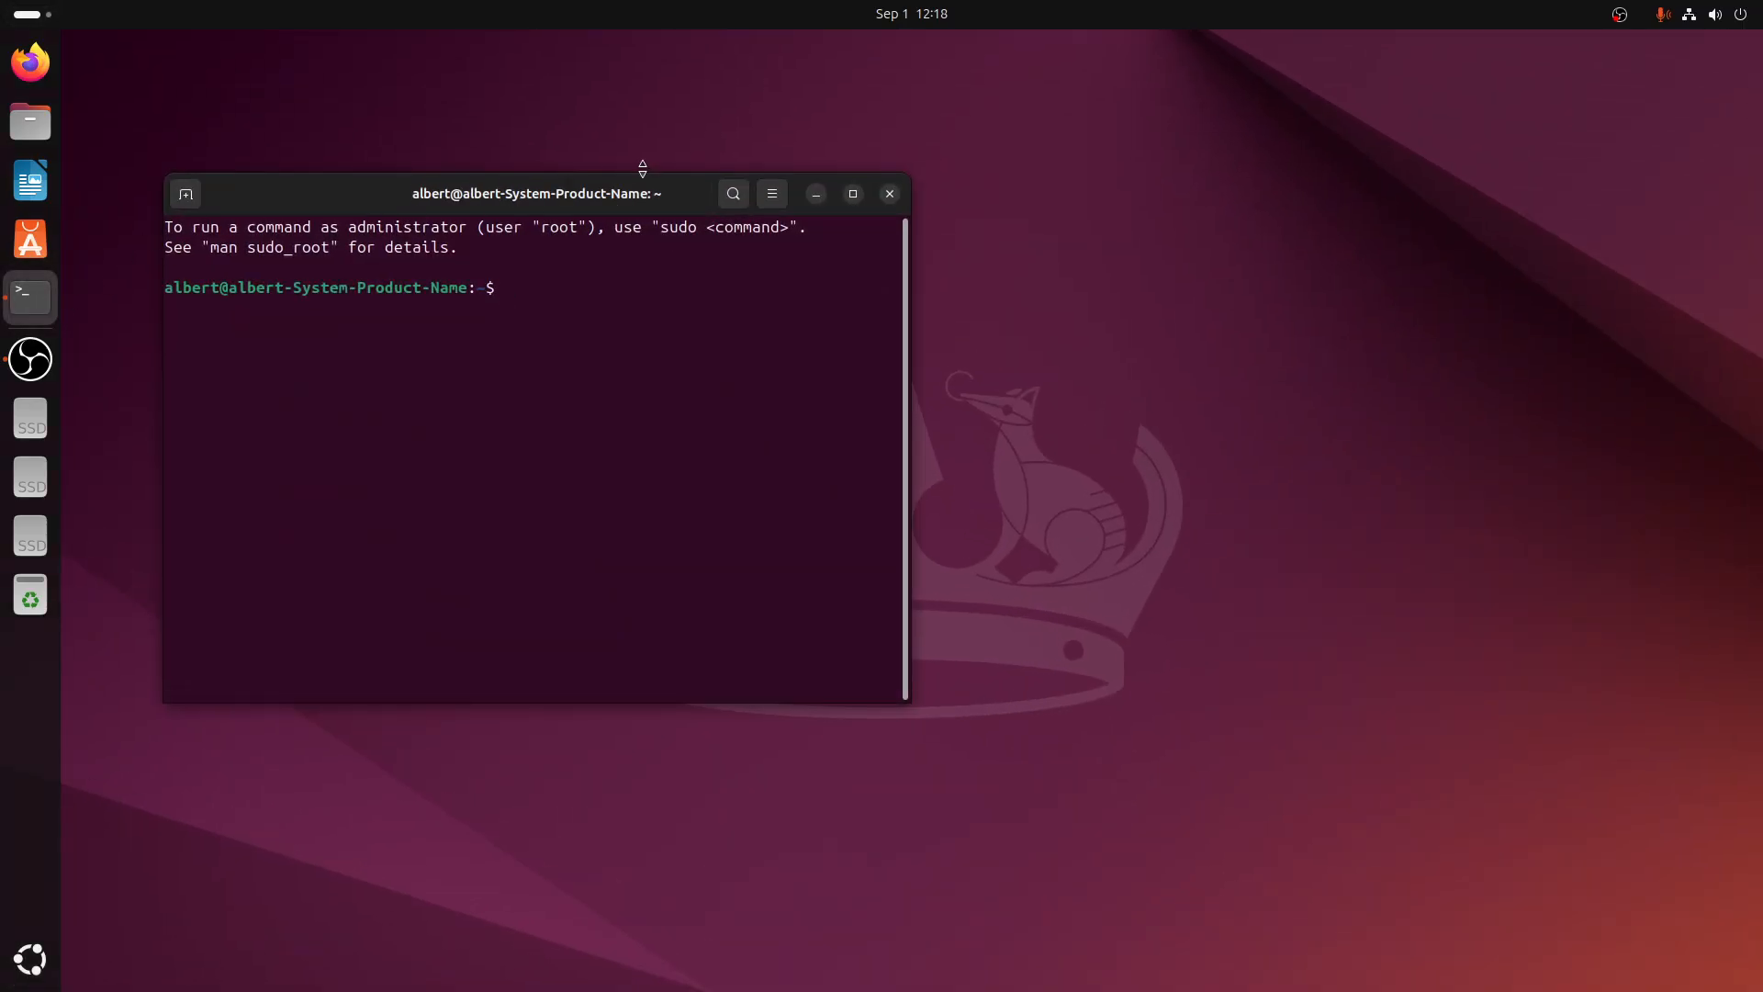
pyautogui.moveTo(682, 200); pyautogui.dragTo(1056, 229)
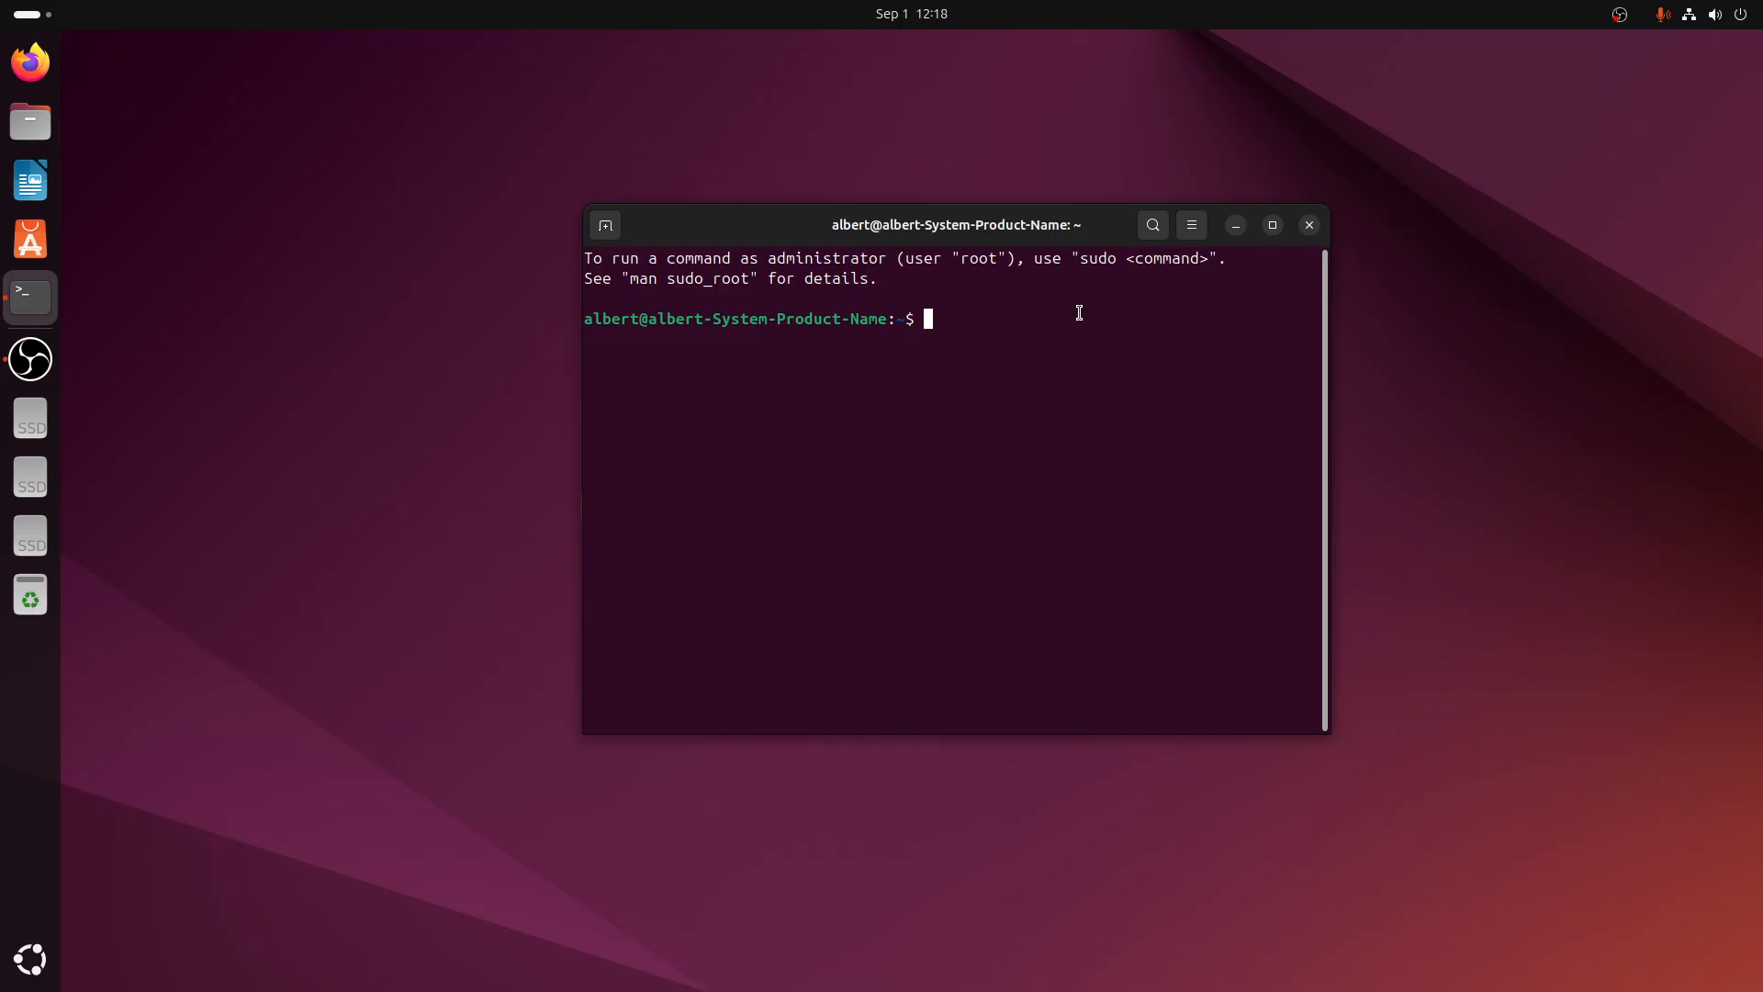
pyautogui.write('sudo snap refresh snap-store')
pyautogui.press('Return')
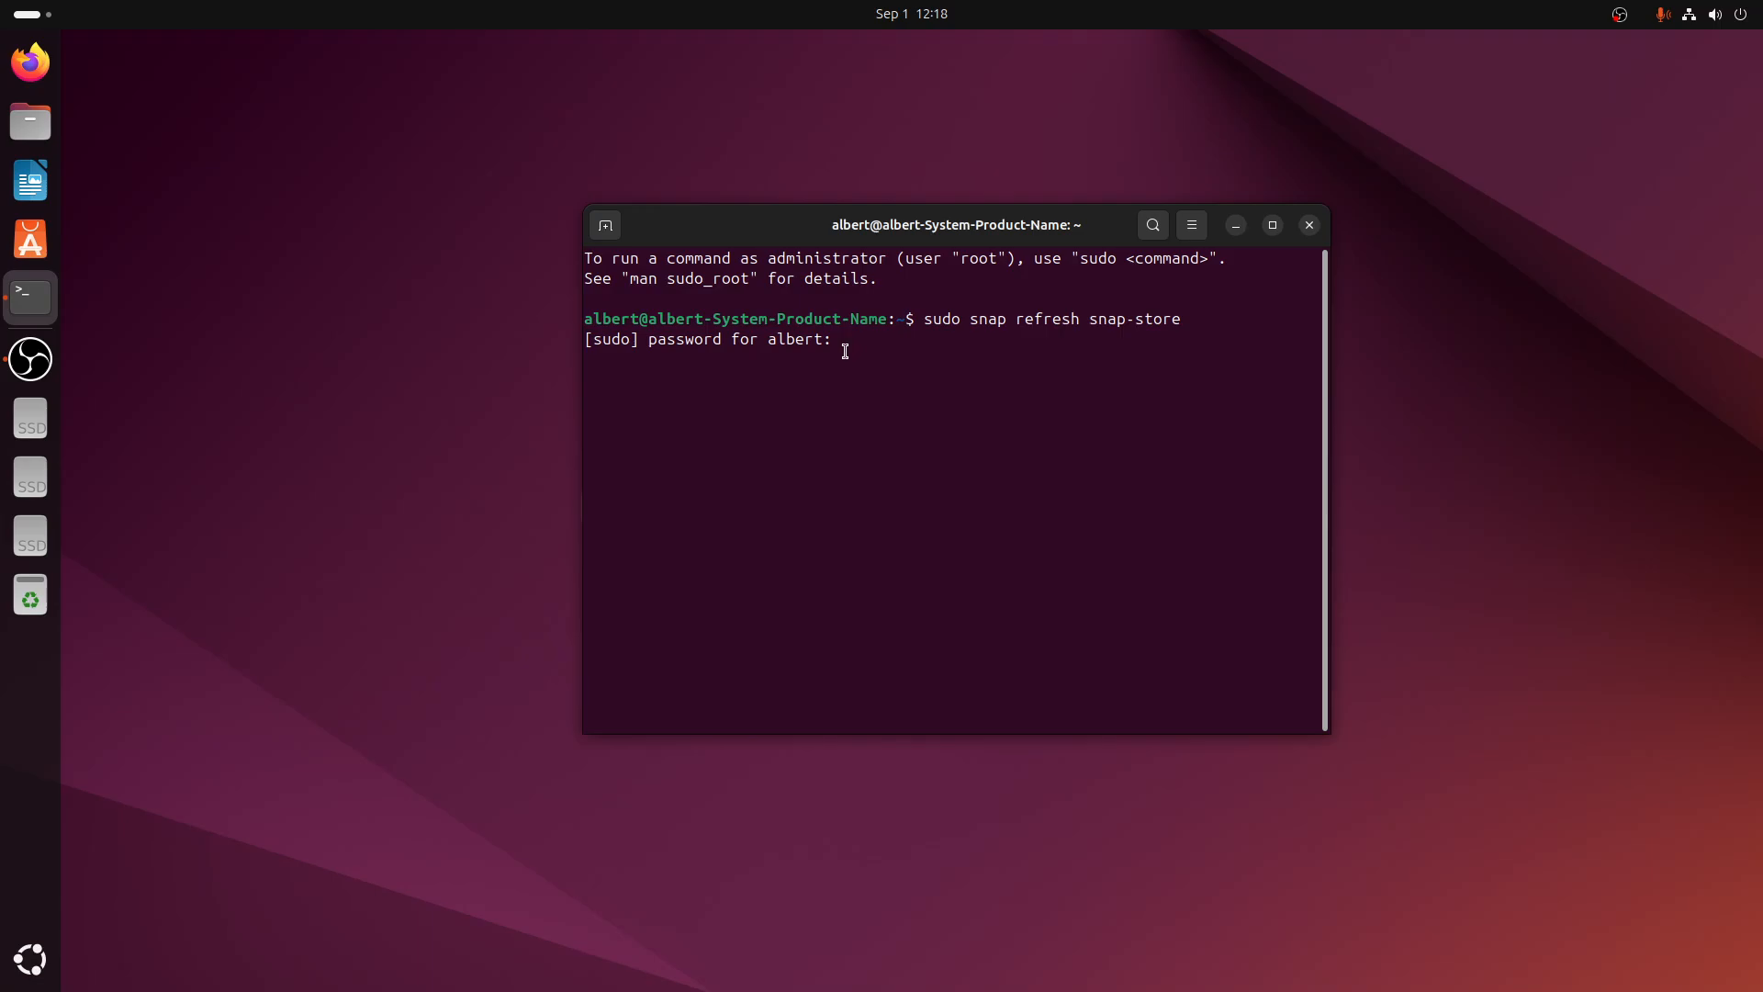
pyautogui.press('Return')
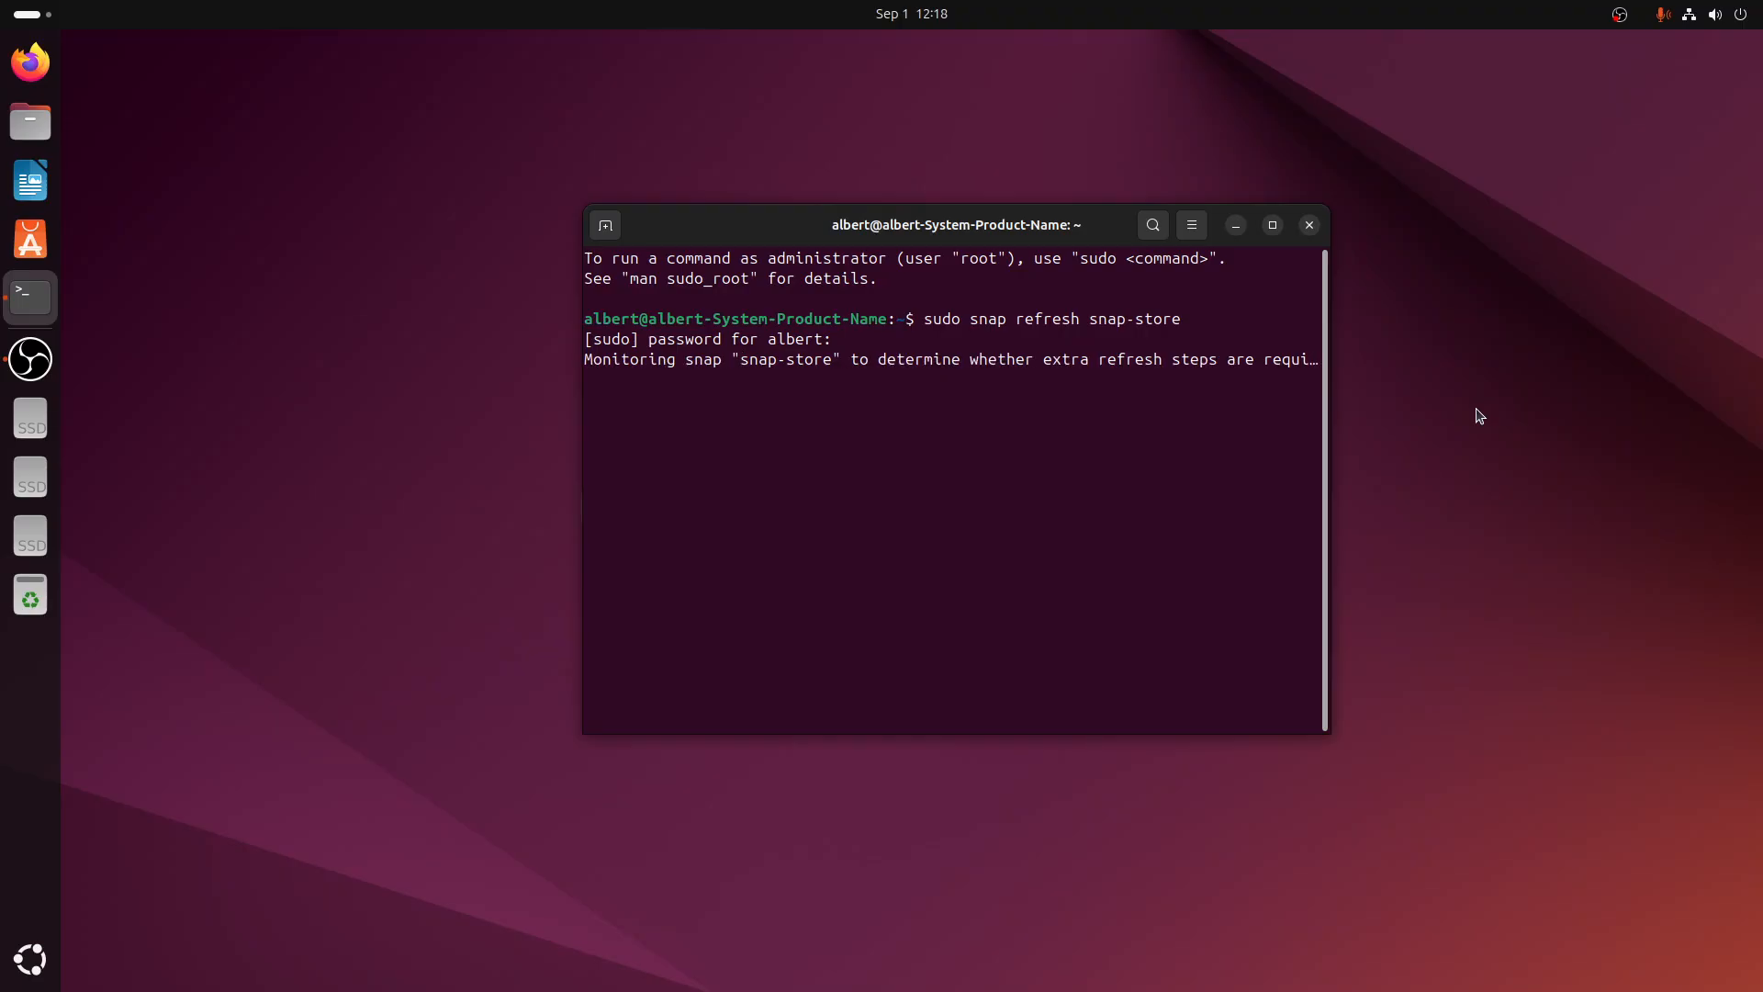
pyautogui.click(1308, 225)
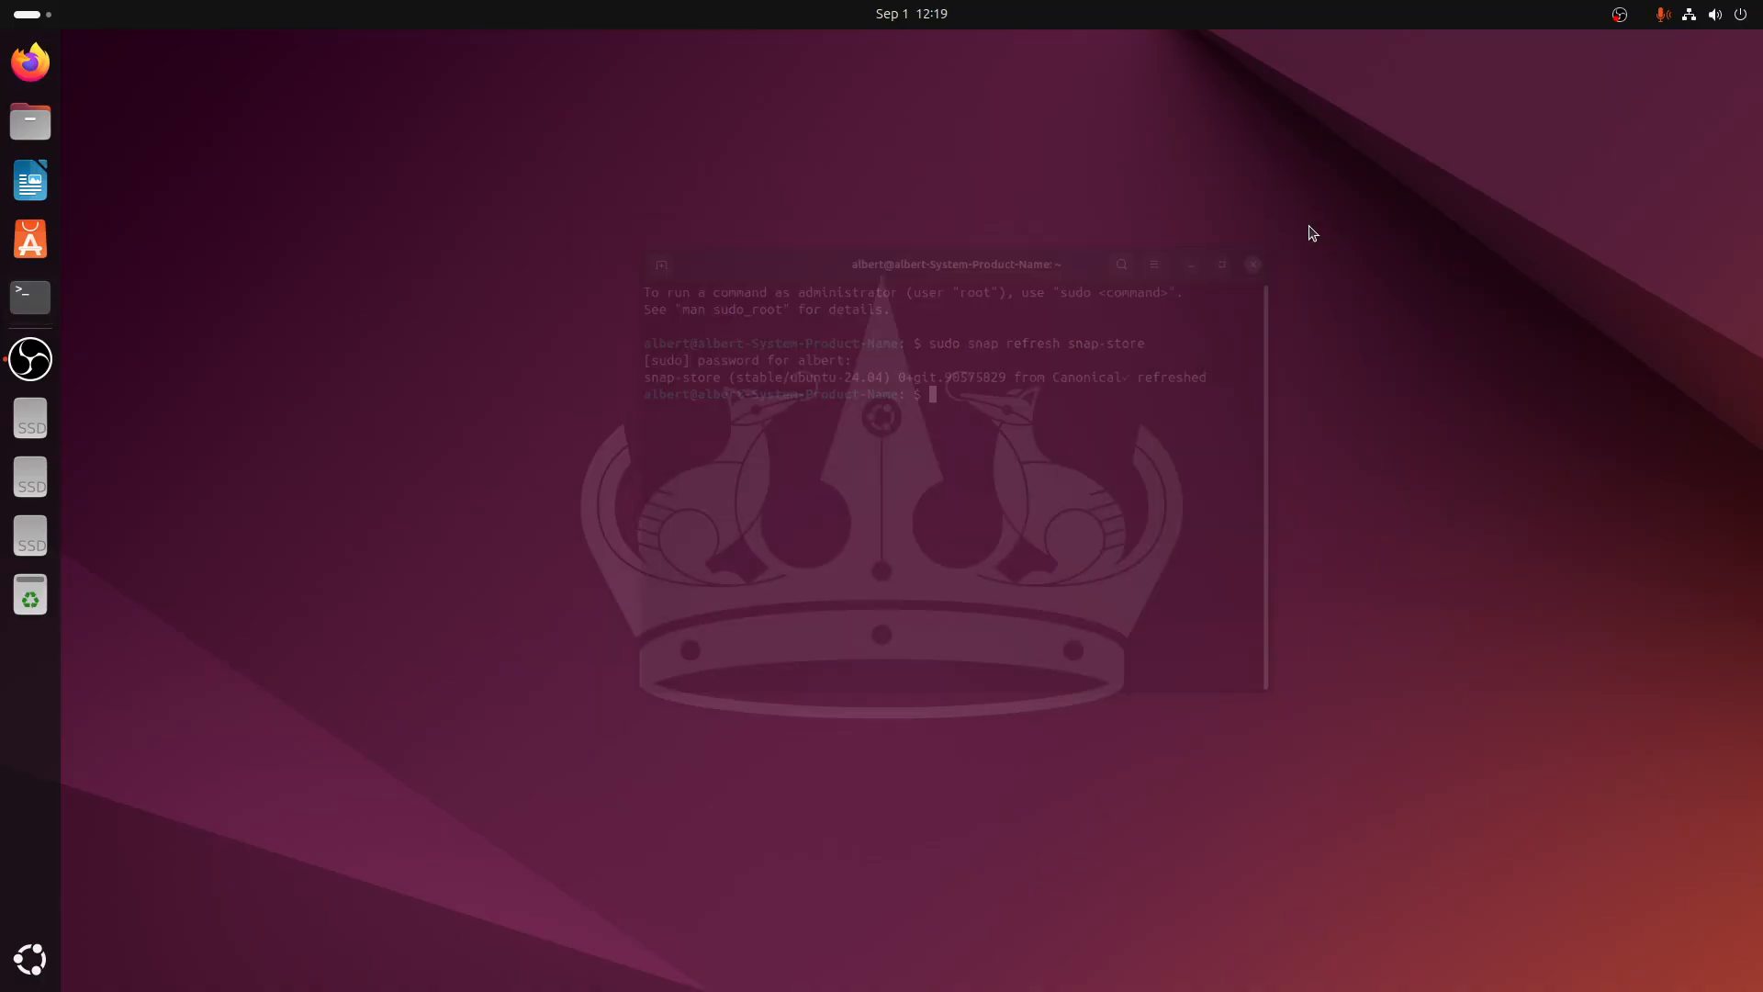
# Uninstall the thunderbird snap from App Center's Manage page, authenticating with the account password
pyautogui.click(30, 239)
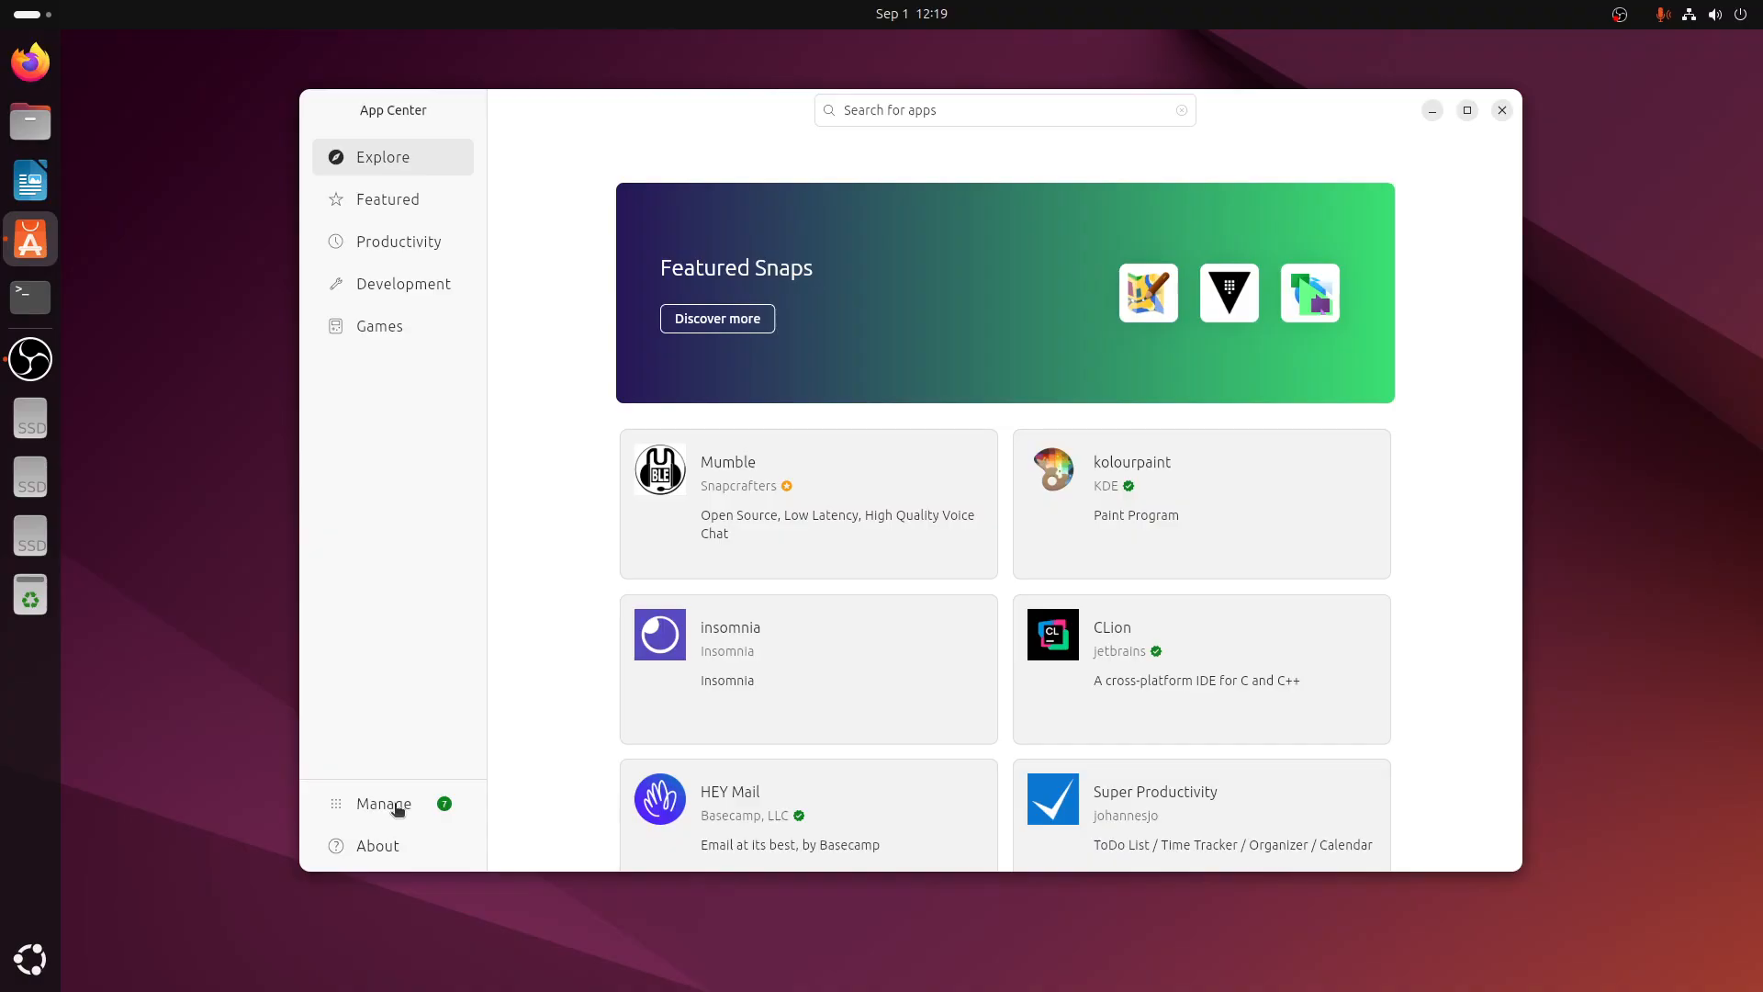
pyautogui.click(386, 805)
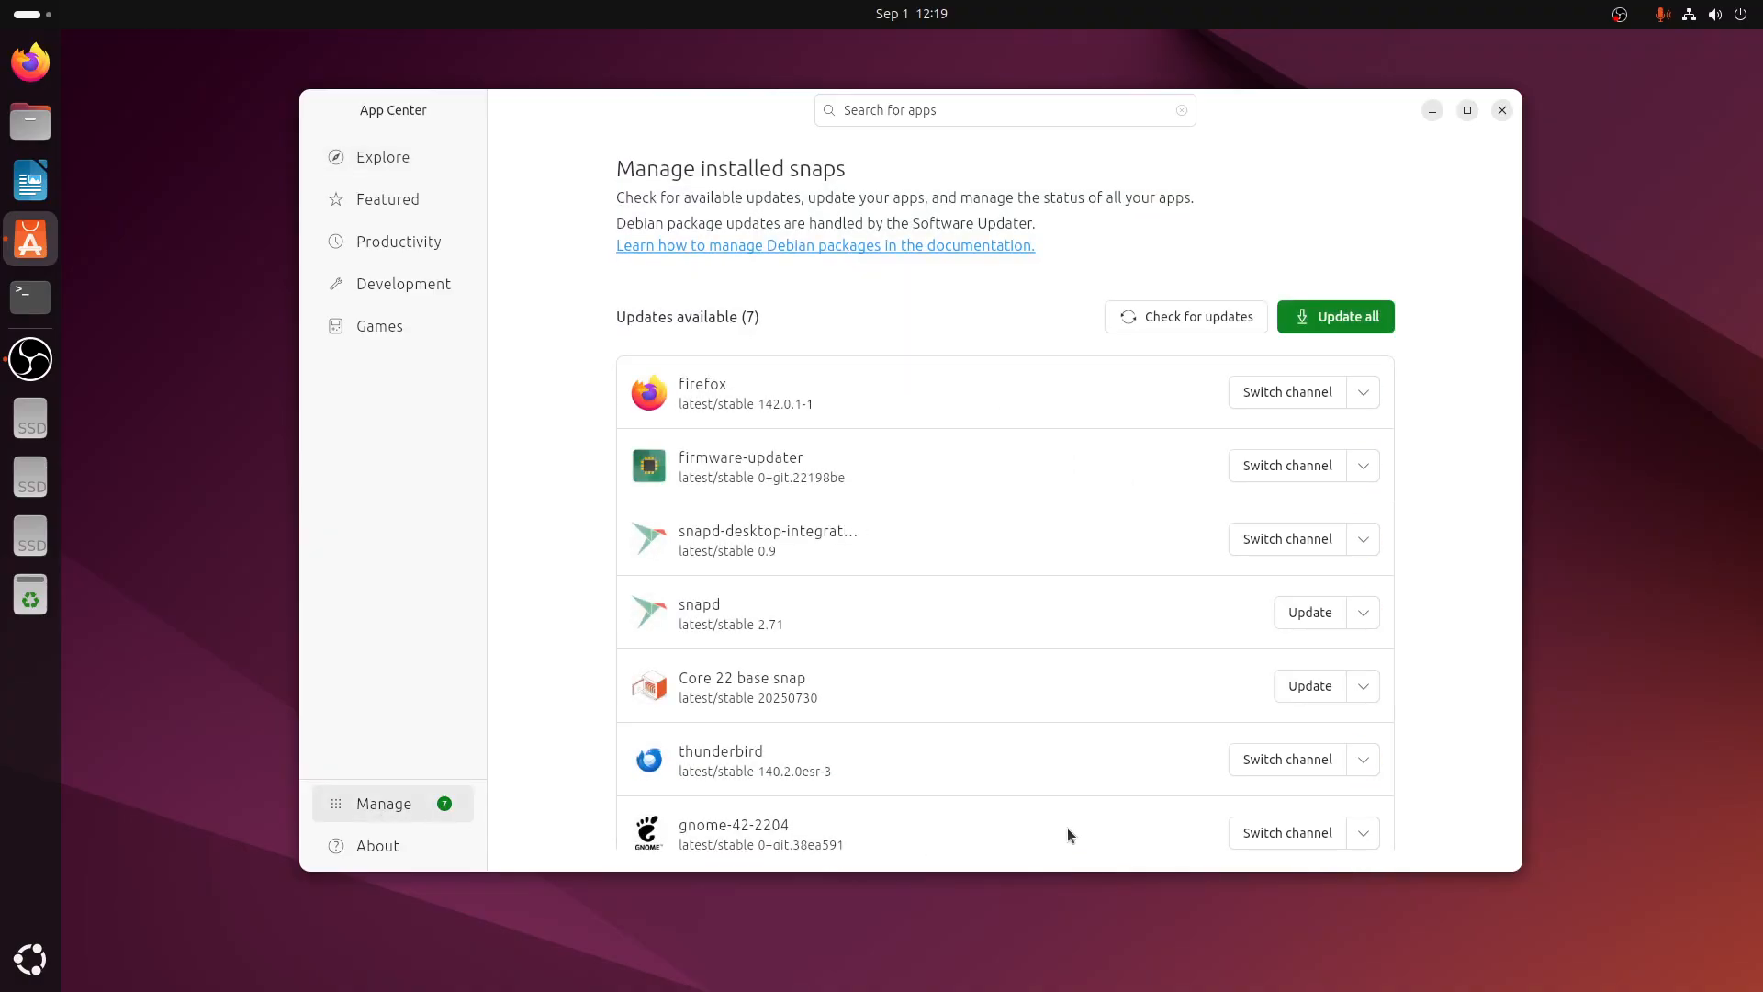
pyautogui.scroll(-2, 1171, 721)
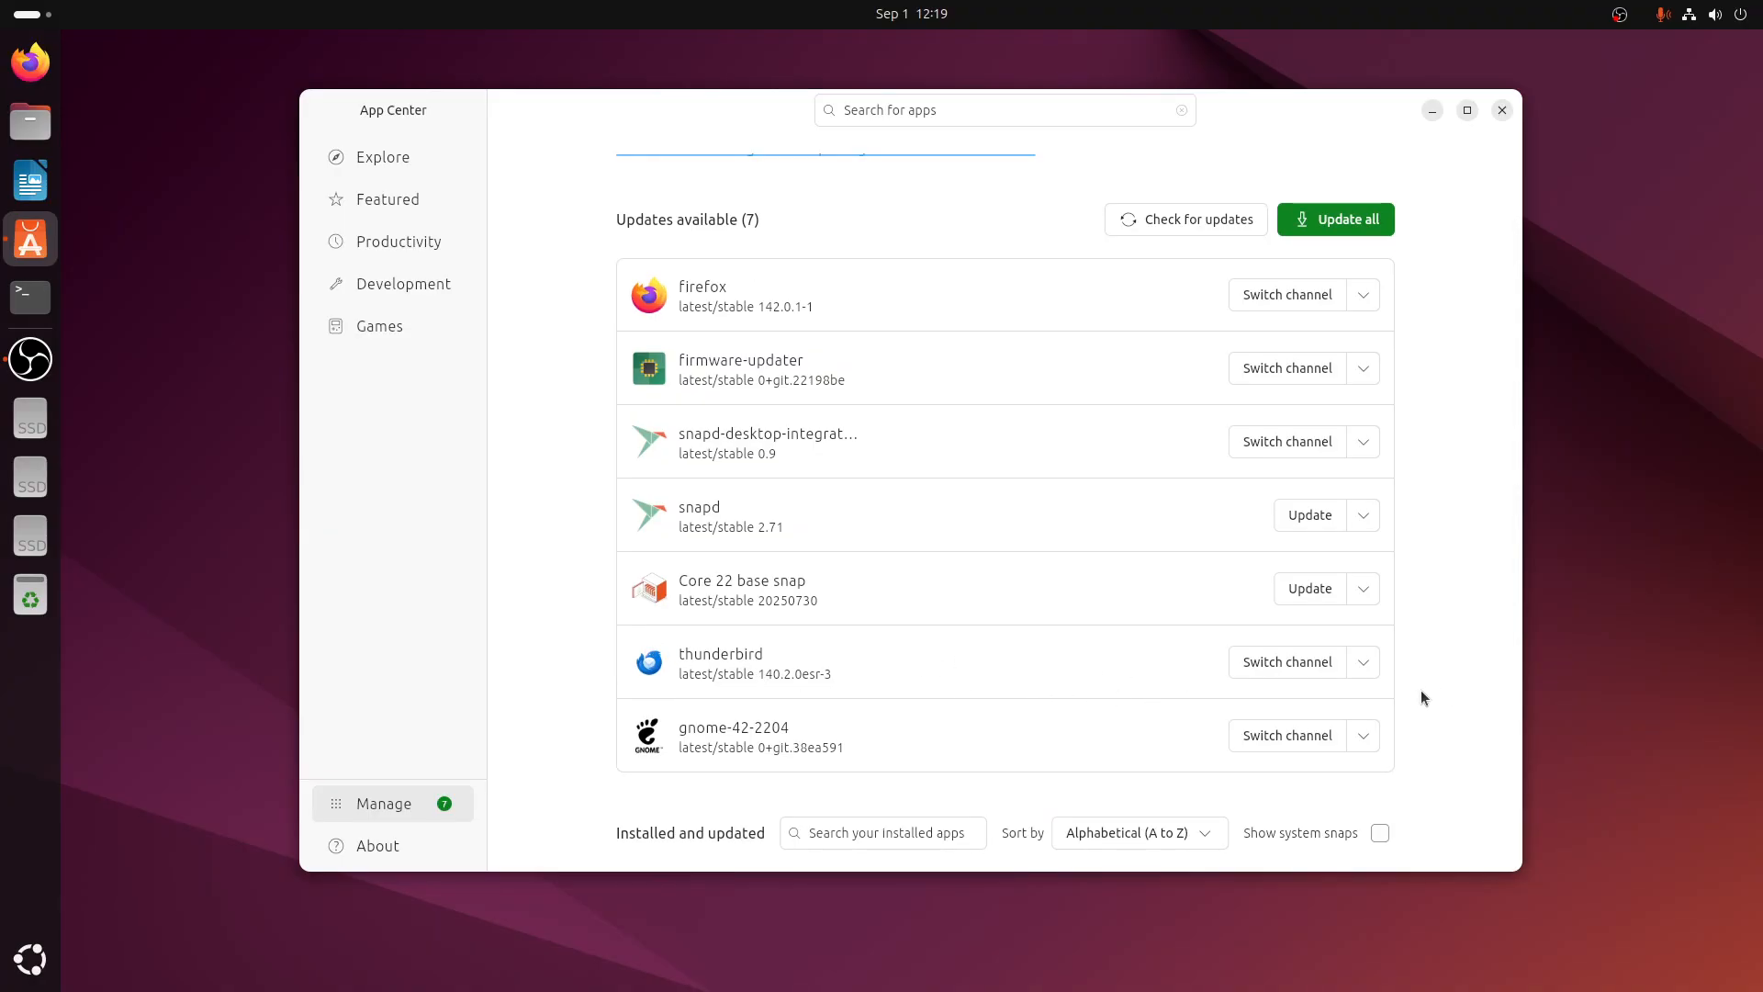
pyautogui.click(1365, 671)
pyautogui.click(1315, 799)
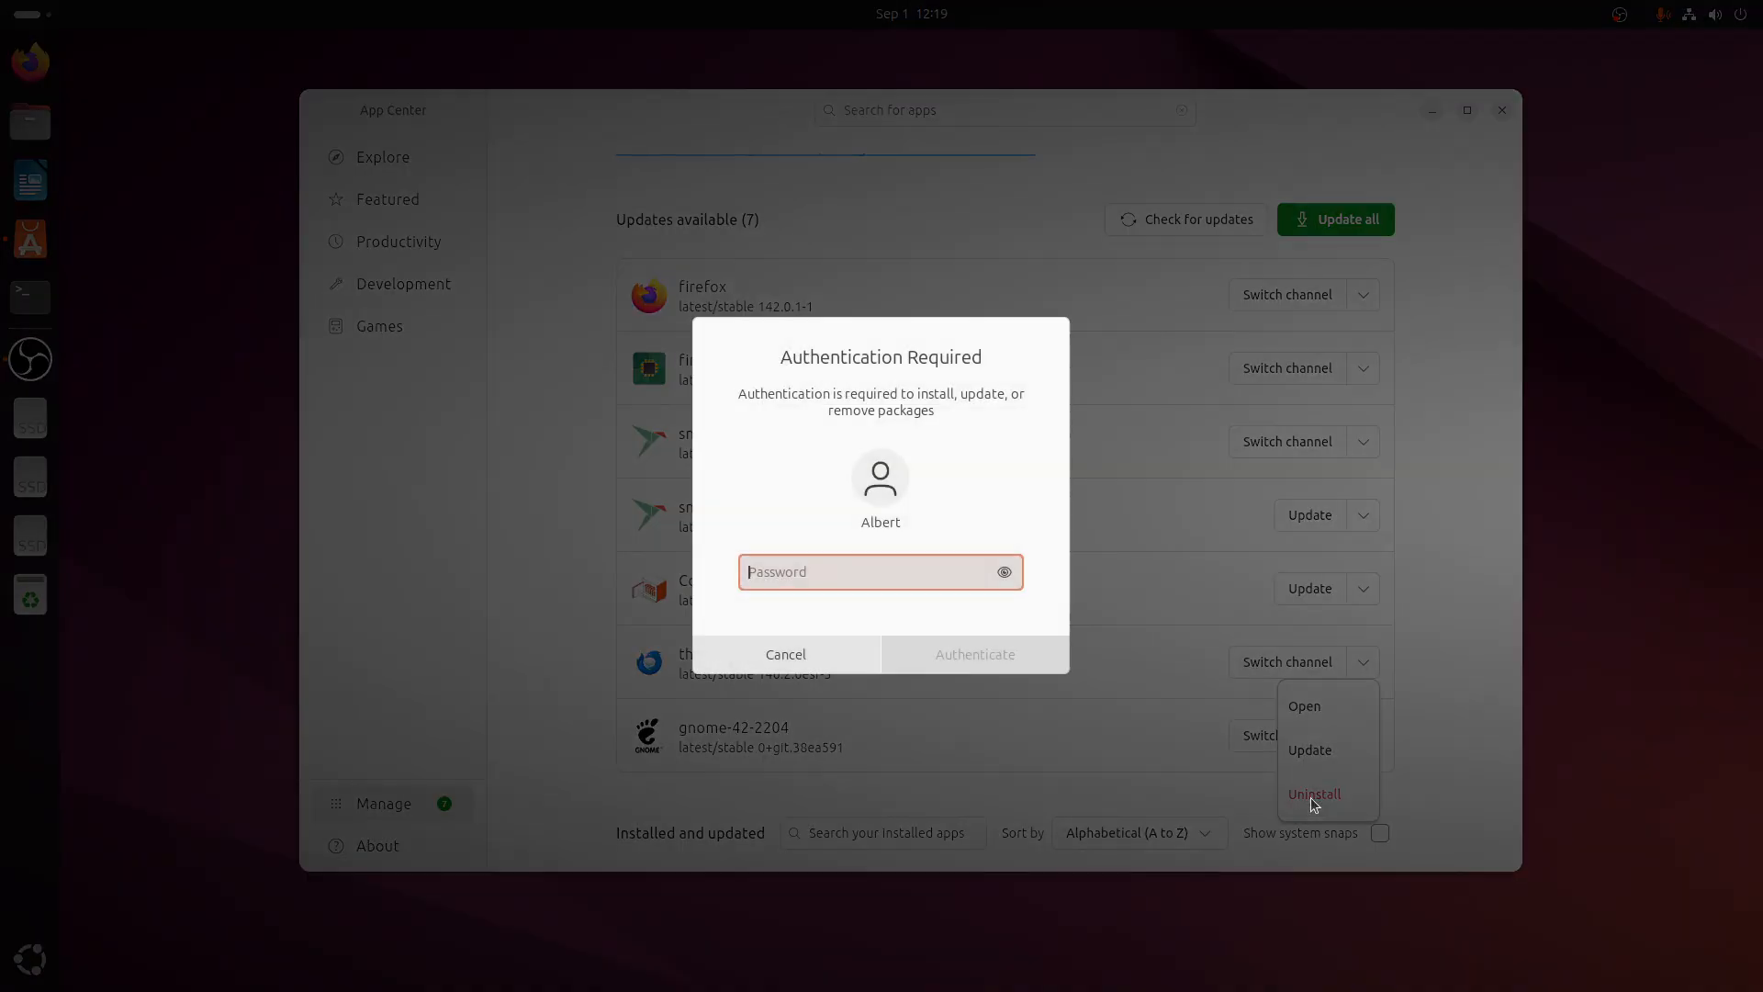
pyautogui.write('••••••')
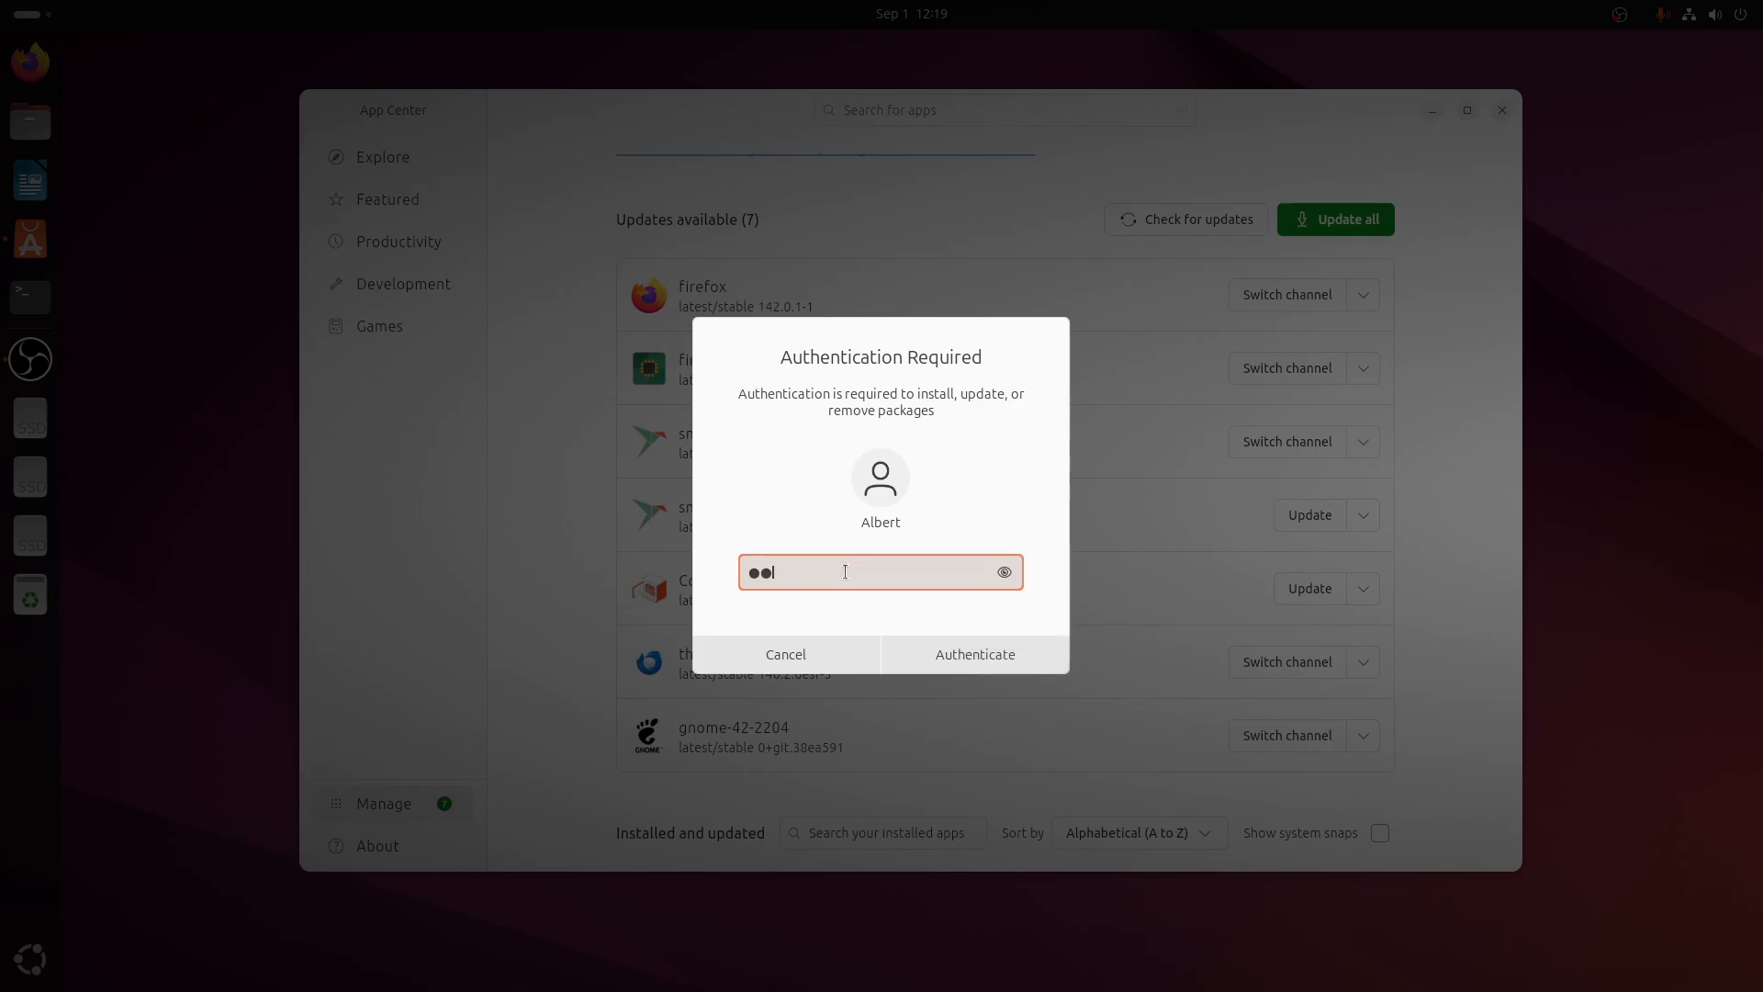
pyautogui.press('Return')
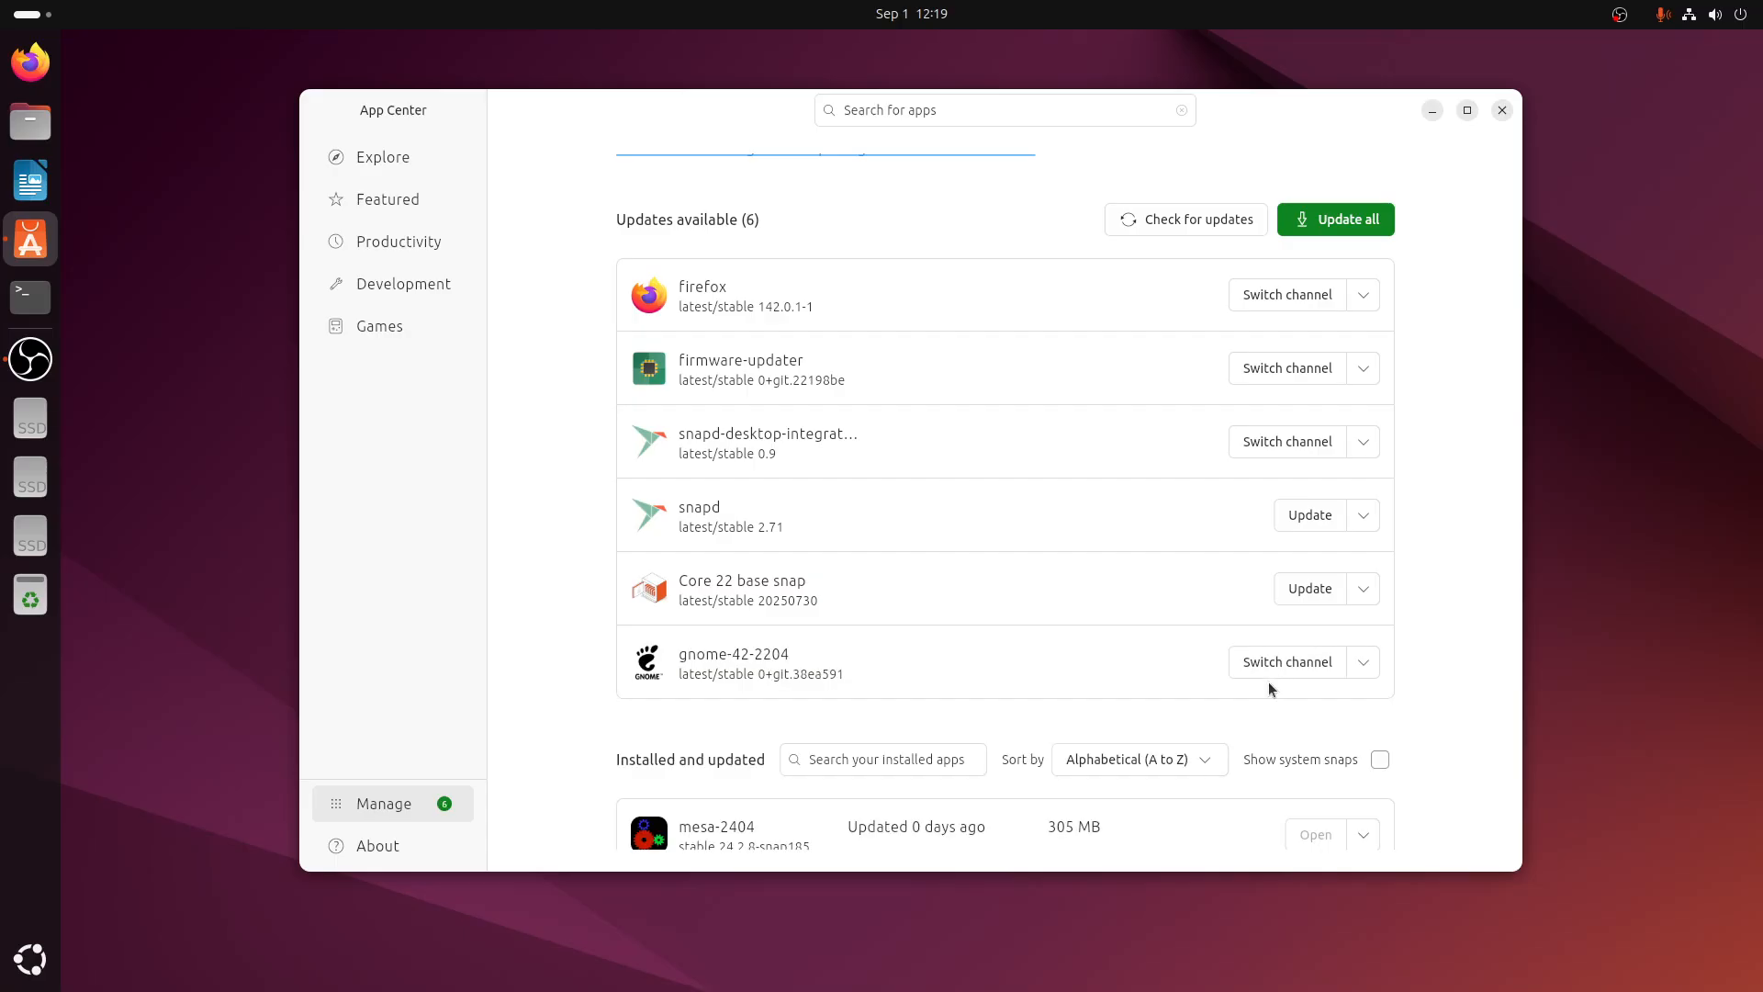
# Update all remaining installed snaps that have updates available
pyautogui.click(1337, 223)
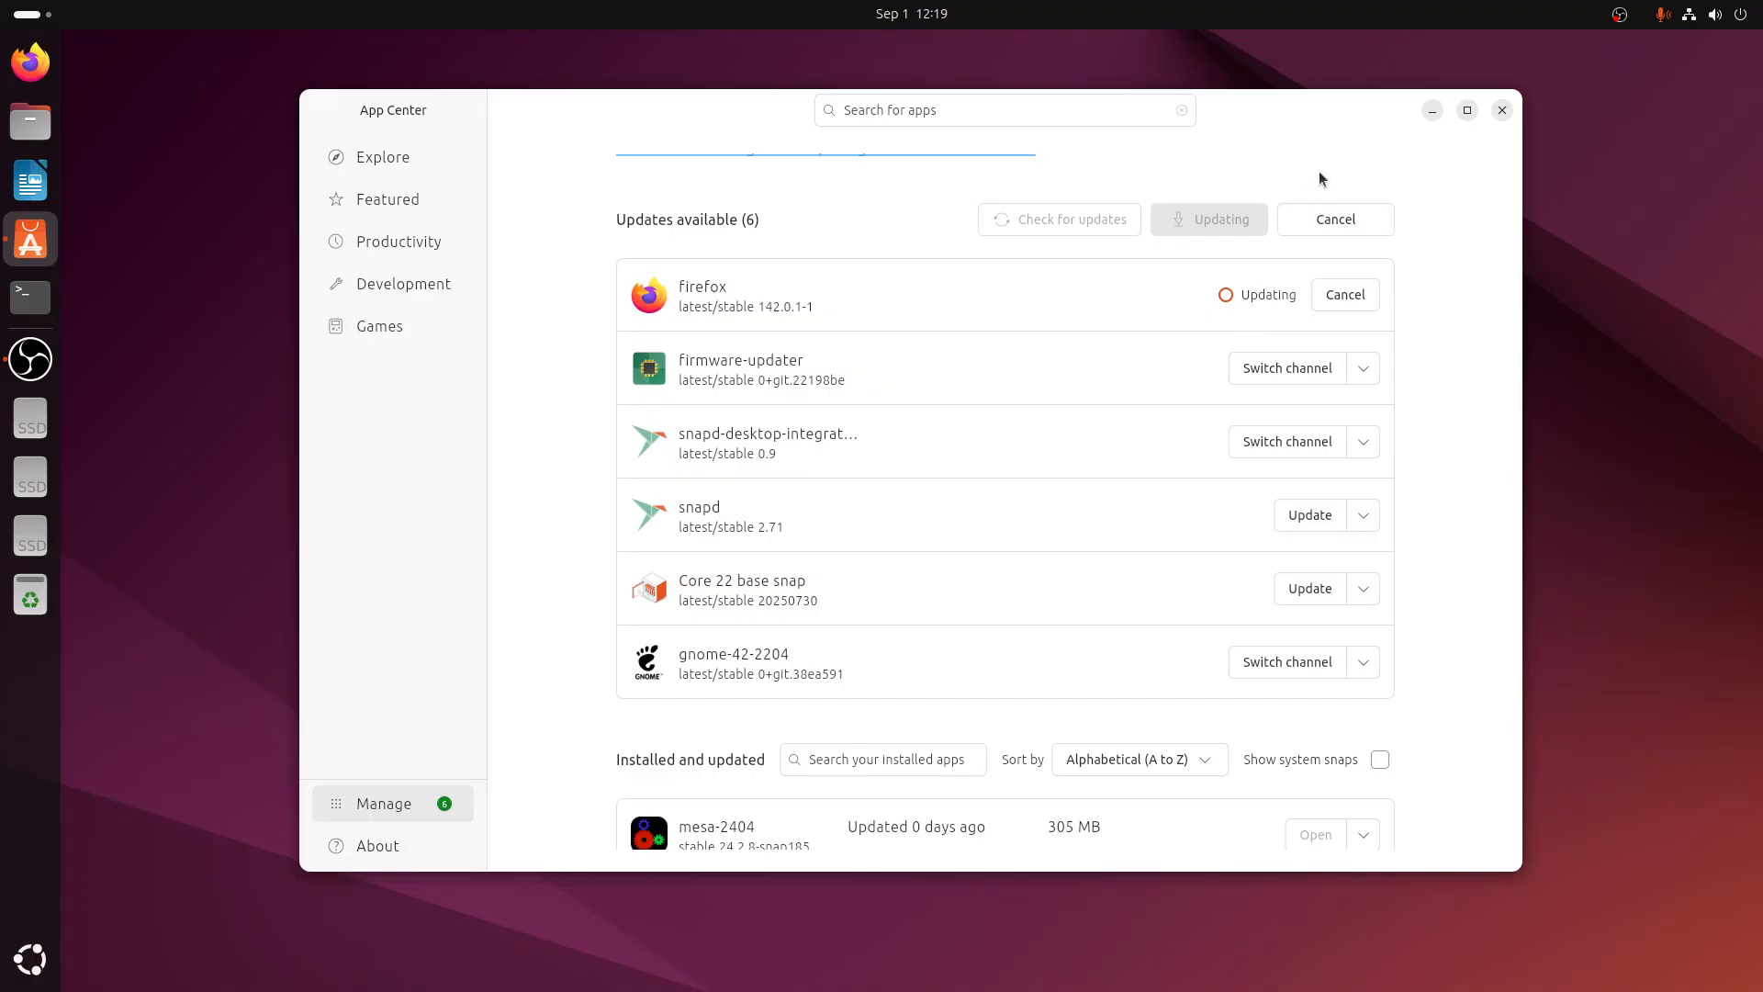
pyautogui.moveTo(1289, 108)
pyautogui.mouseDown()
pyautogui.moveTo(1293, 90)
pyautogui.moveTo(1295, 104)
pyautogui.mouseUp()
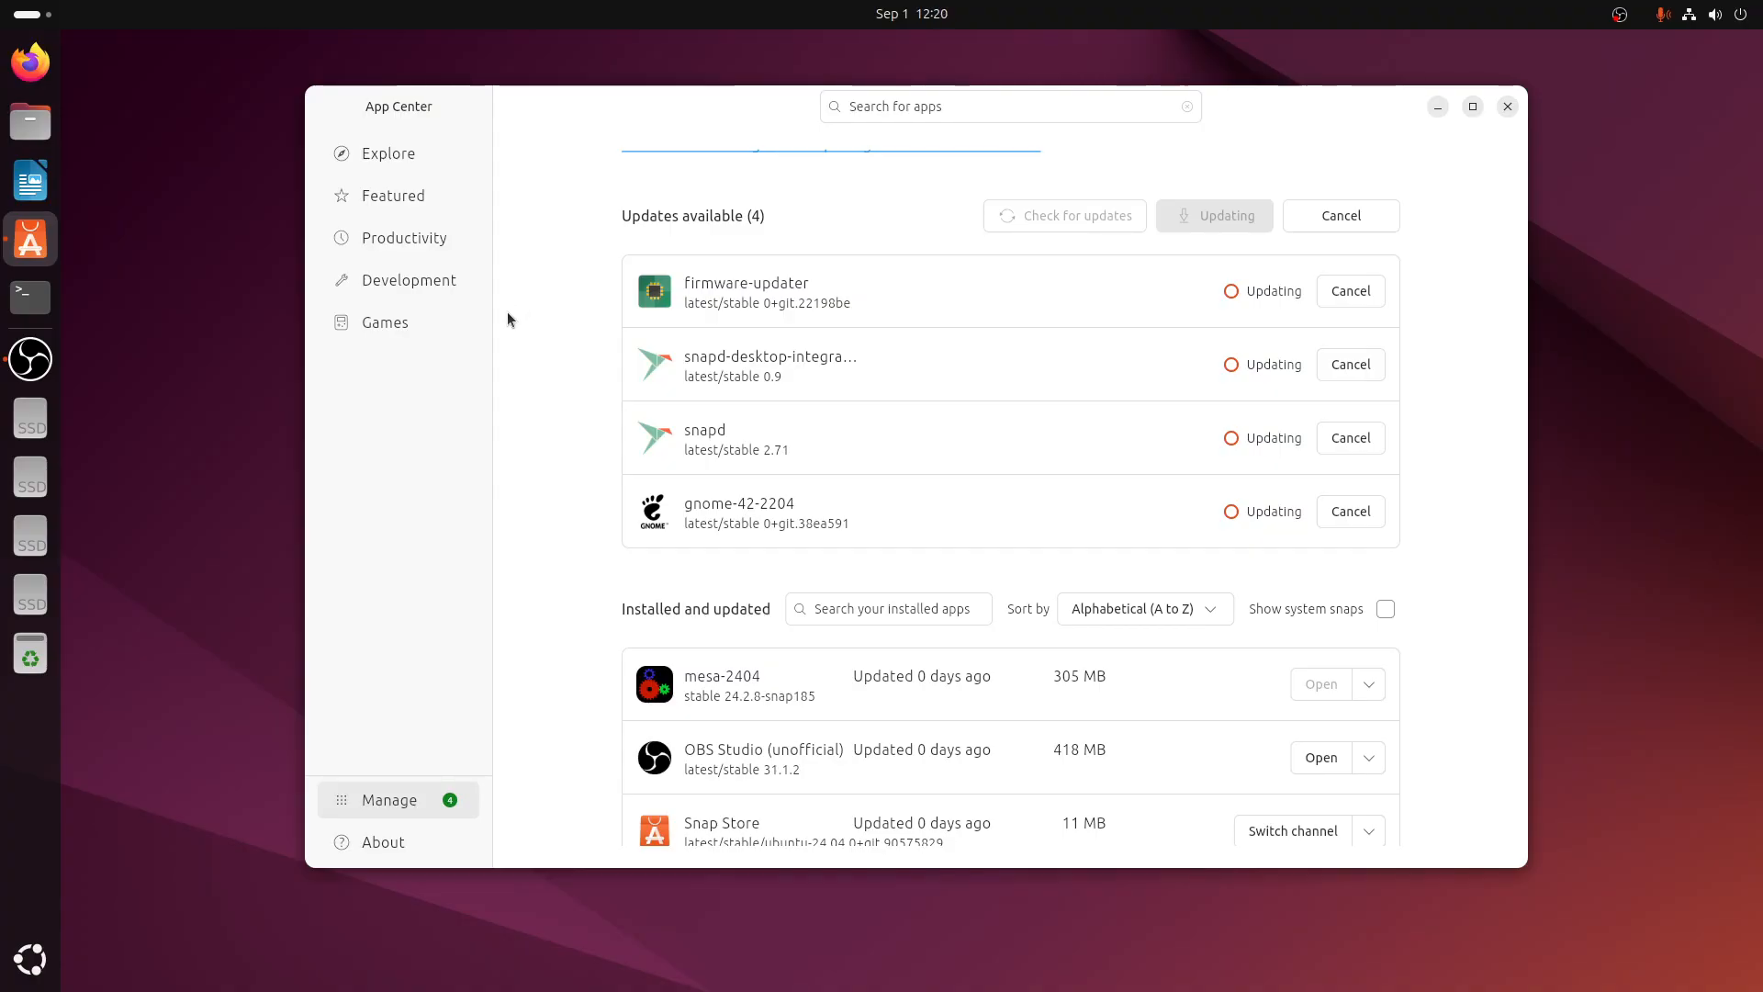
# Open the Ventoy drive in the file manager, switch it to list view, and look through its contents
pyautogui.click(29, 121)
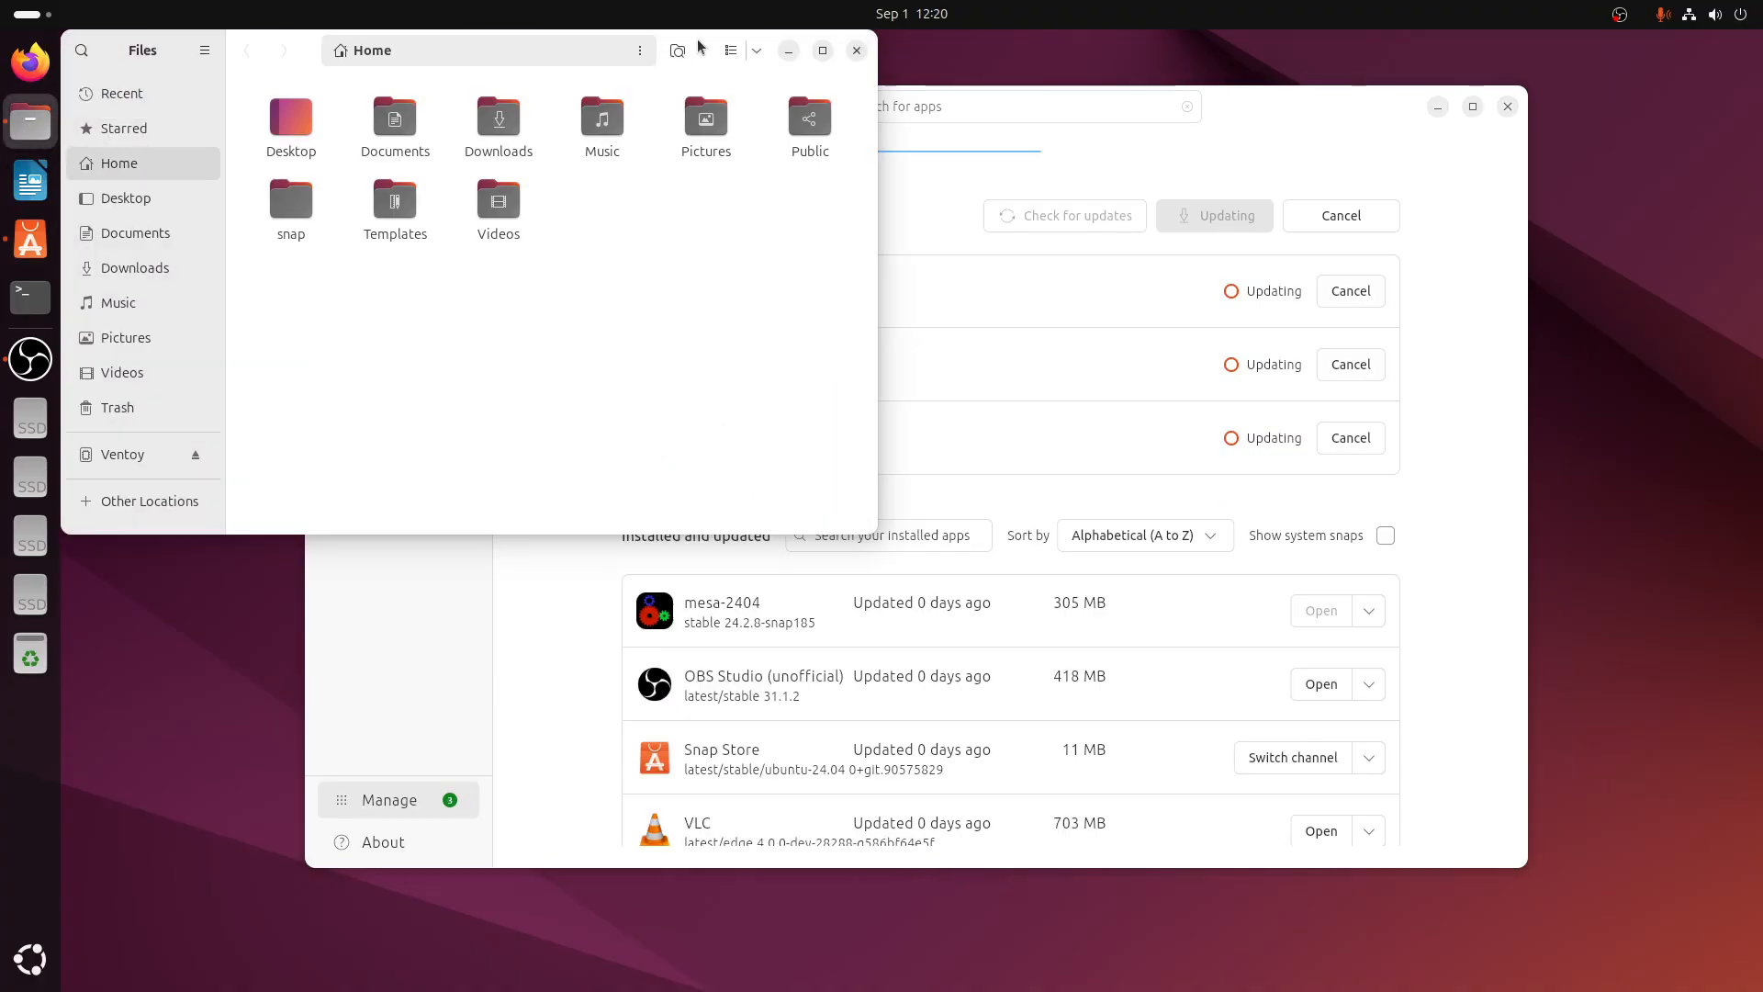
pyautogui.moveTo(703, 48); pyautogui.dragTo(1197, 162)
pyautogui.click(617, 576)
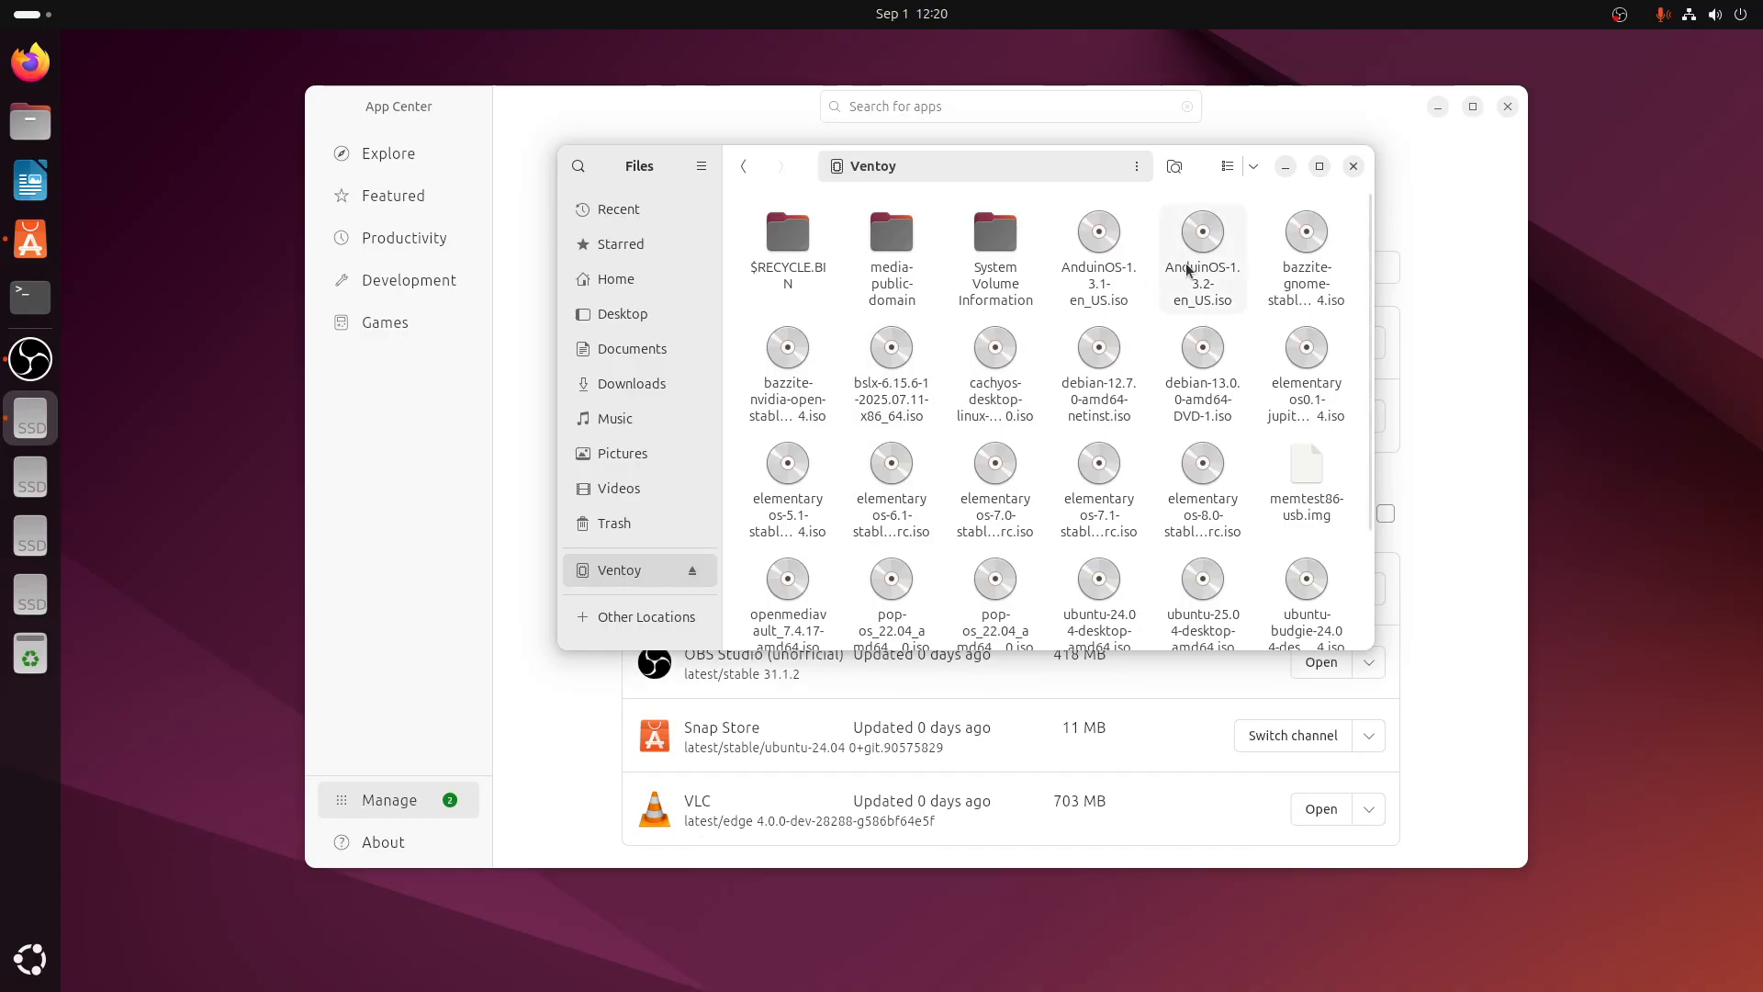
pyautogui.click(1227, 168)
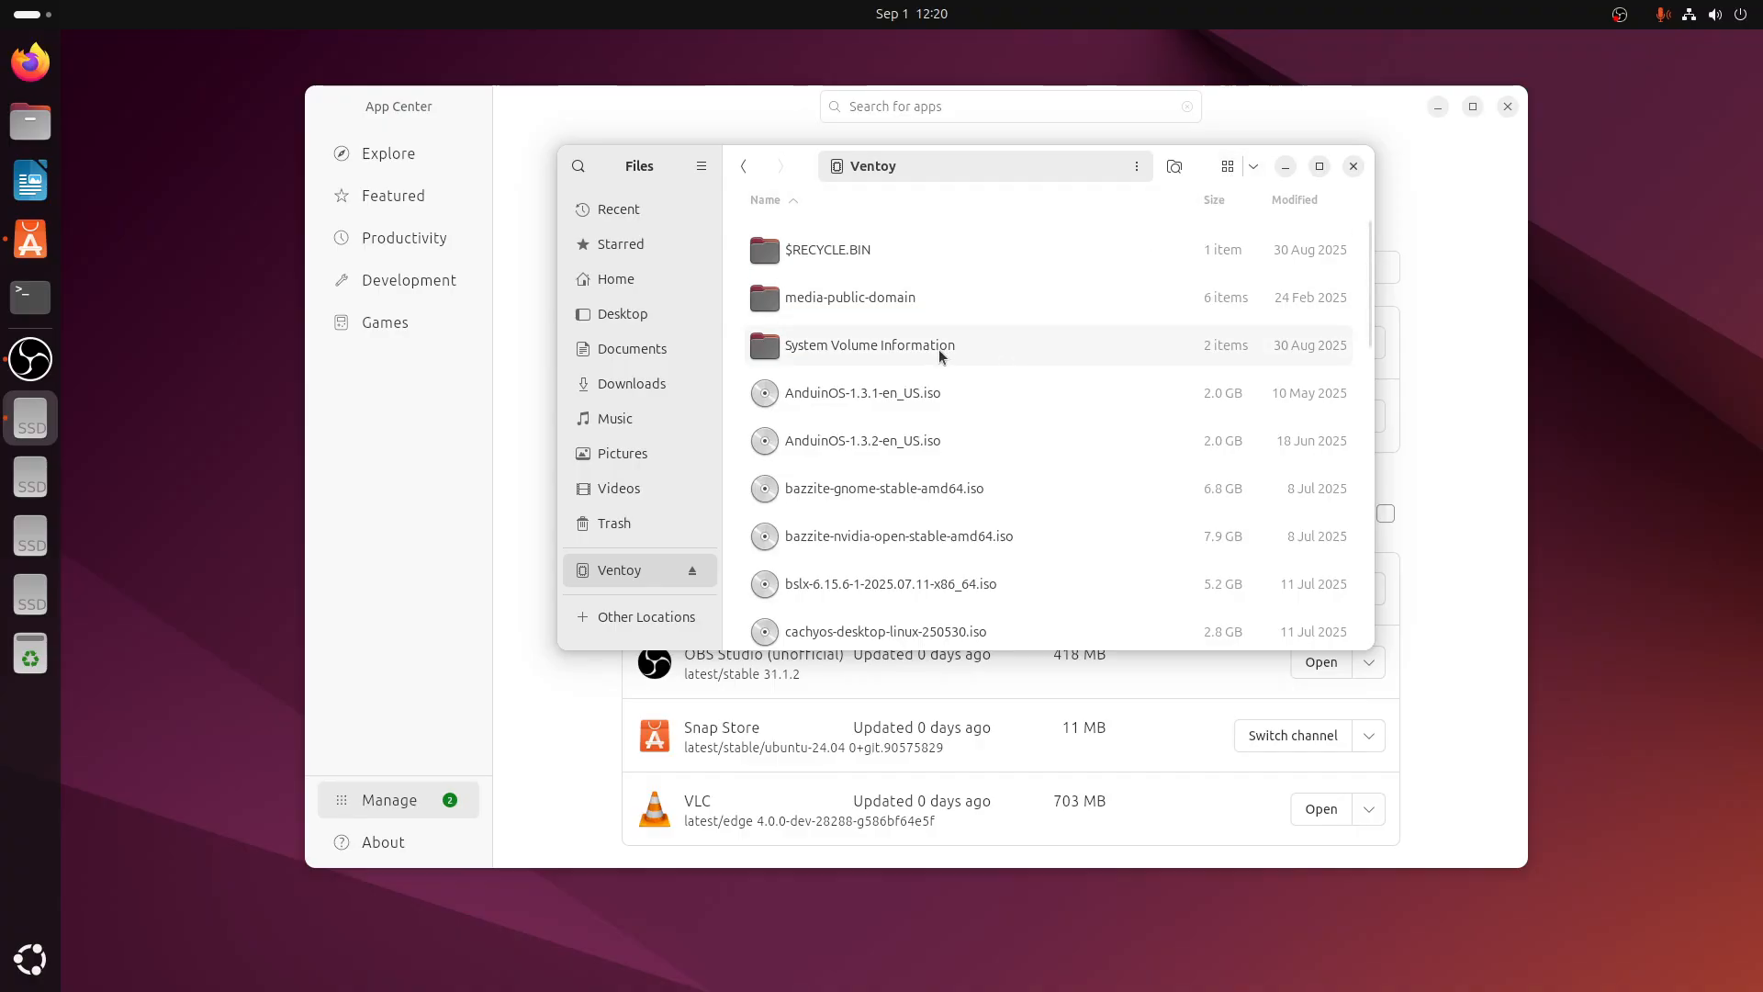
pyautogui.scroll(-1, 927, 372)
pyautogui.scroll(-15, 934, 417)
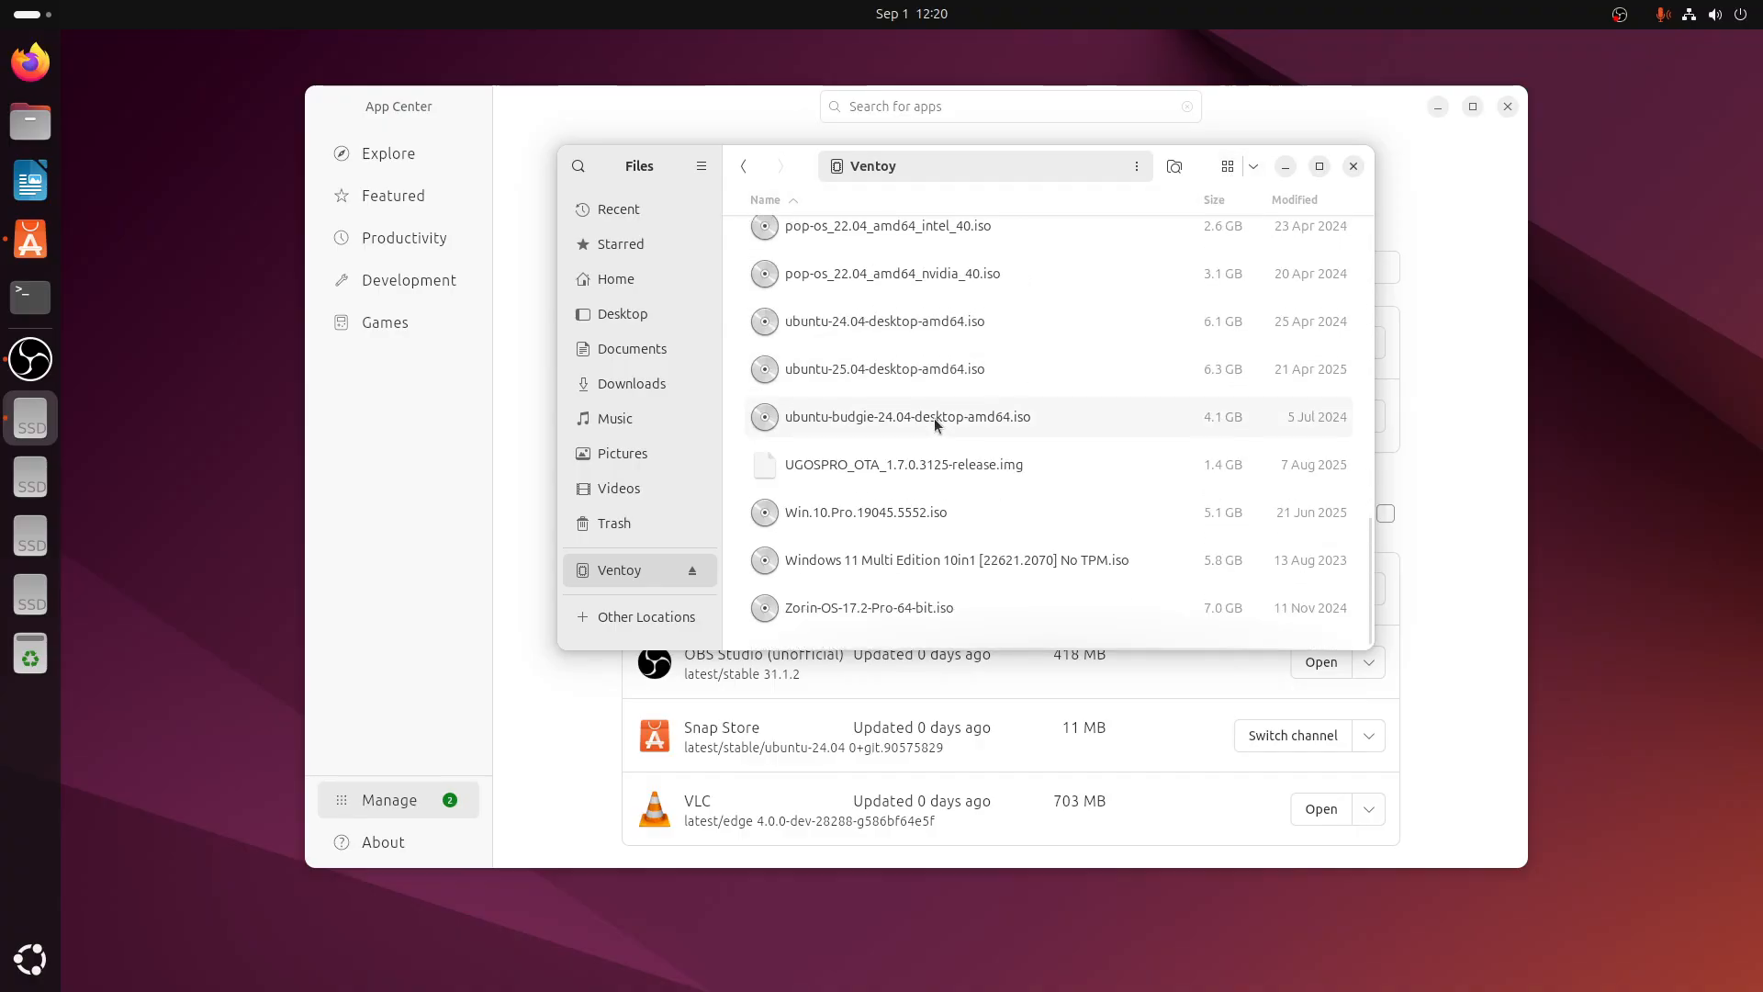
pyautogui.scroll(16, 934, 417)
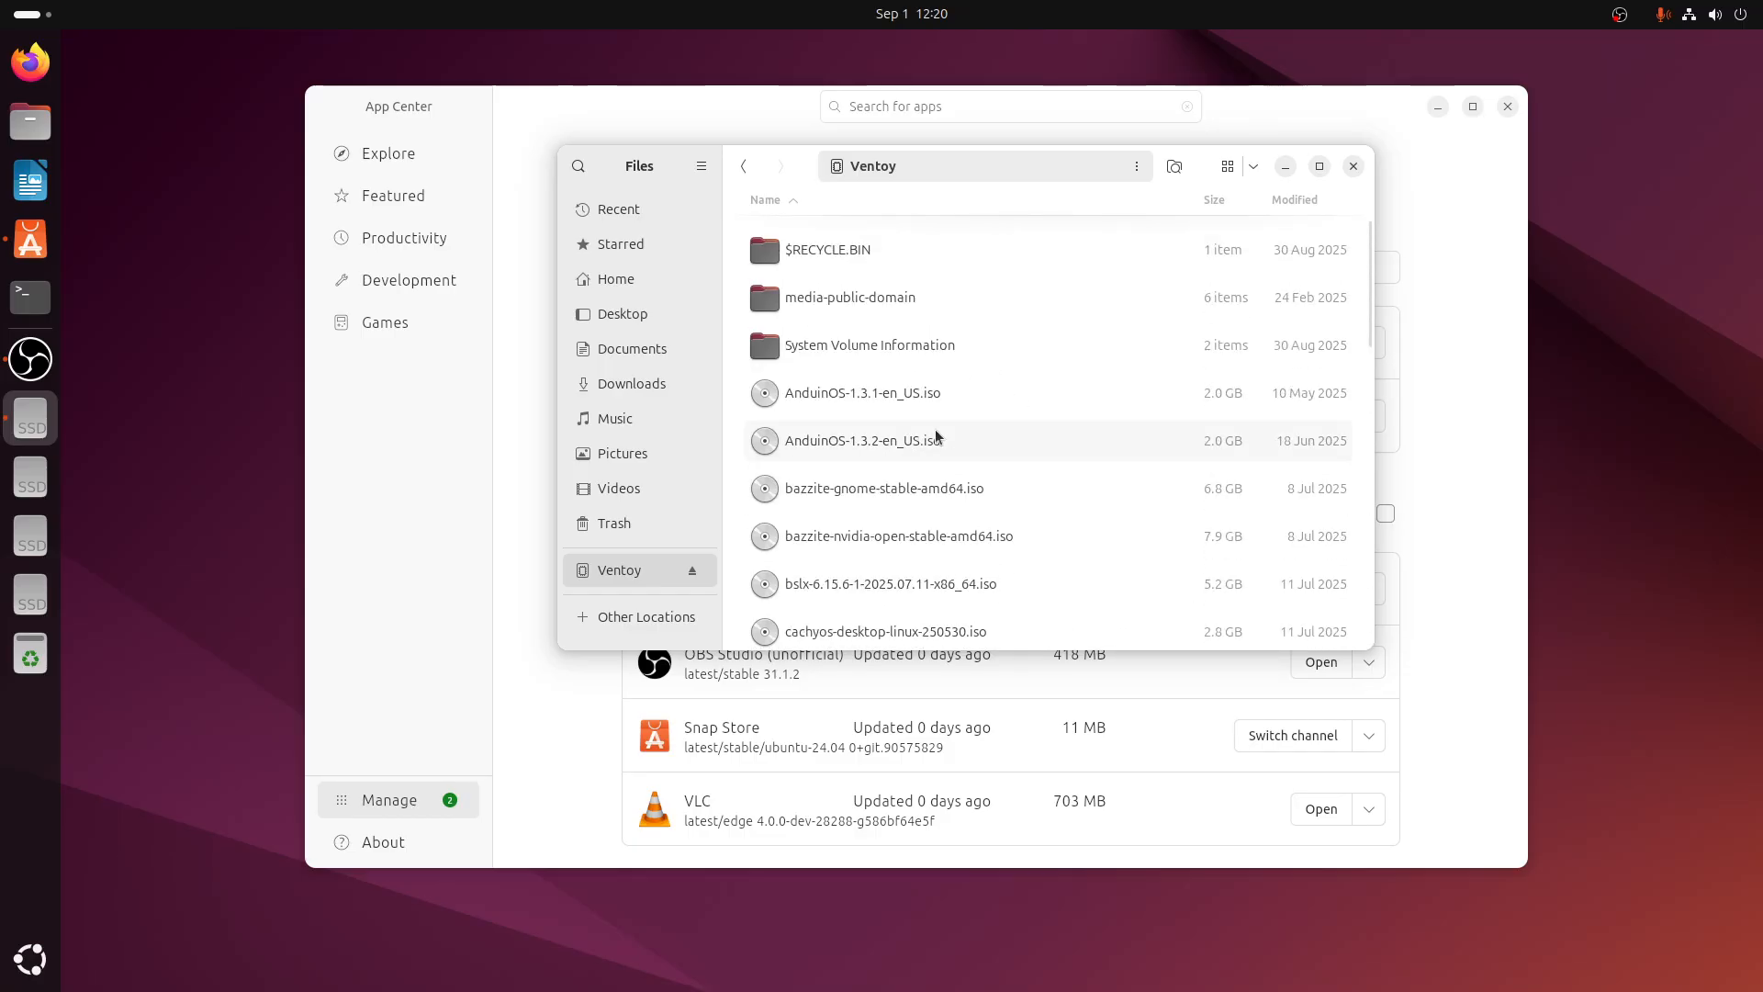
# Examine media-public-domain down to the Magnificent Seven folder in movie-4k, checking the movie's file size, and return to the Ventoy root
pyautogui.doubleClick(815, 301)
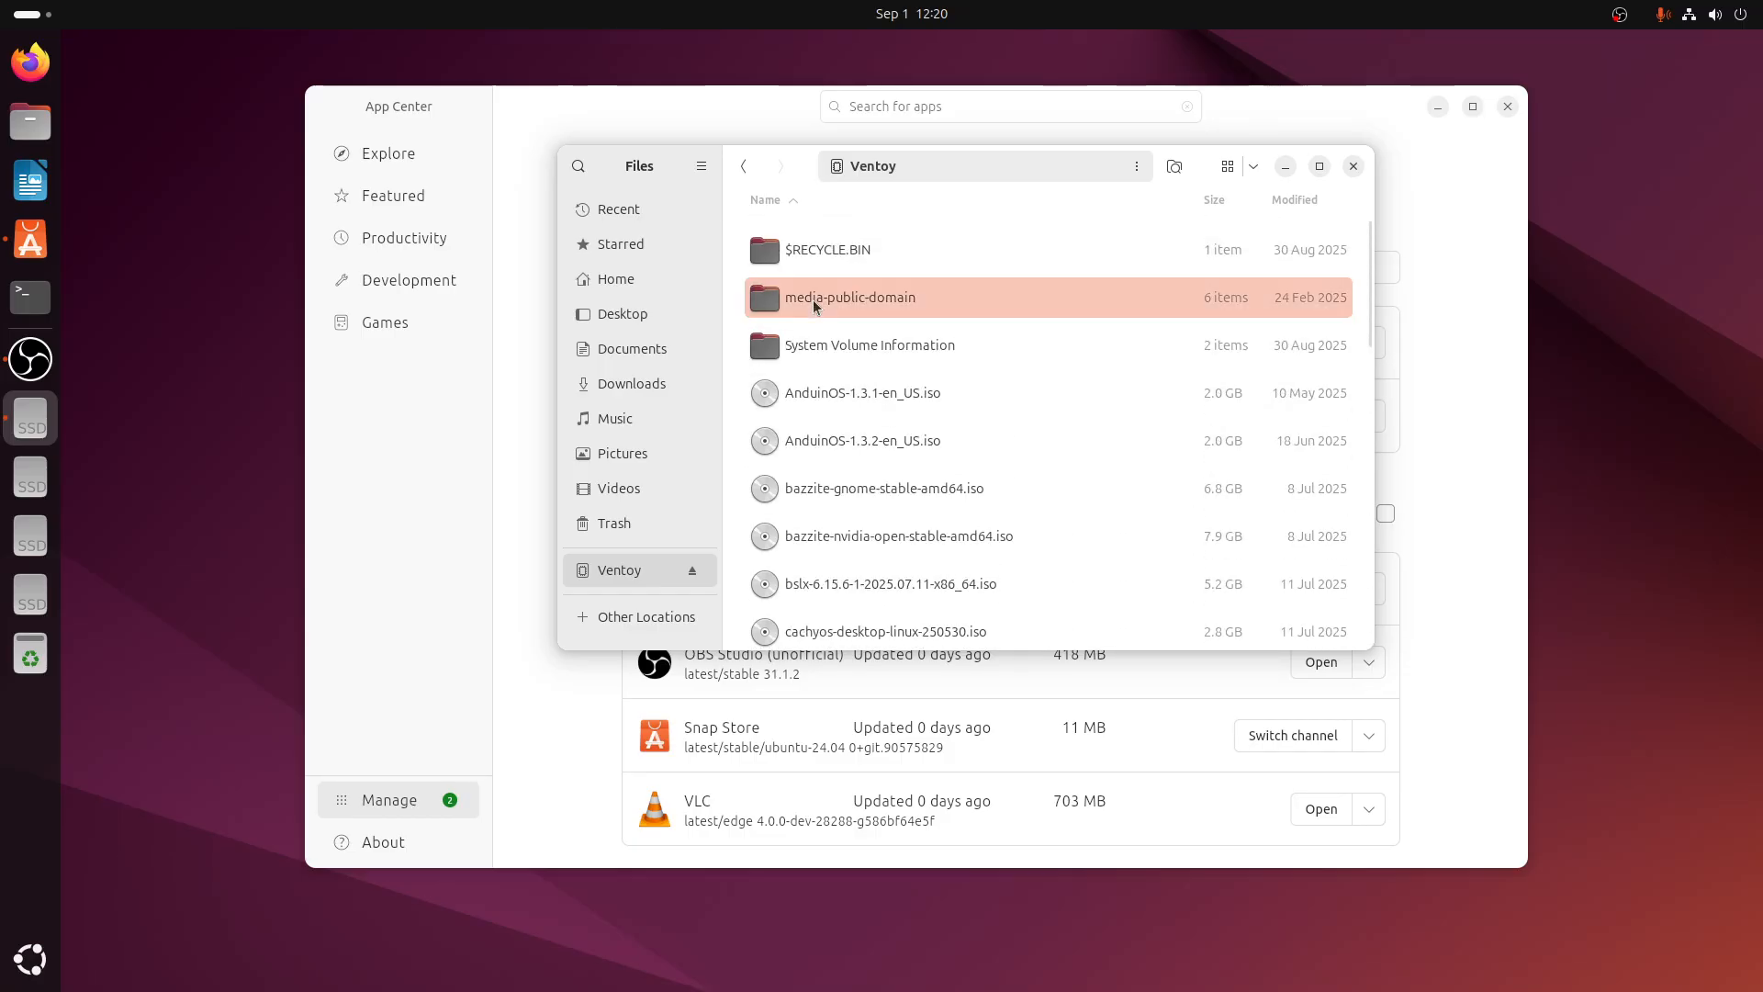
pyautogui.doubleClick(815, 301)
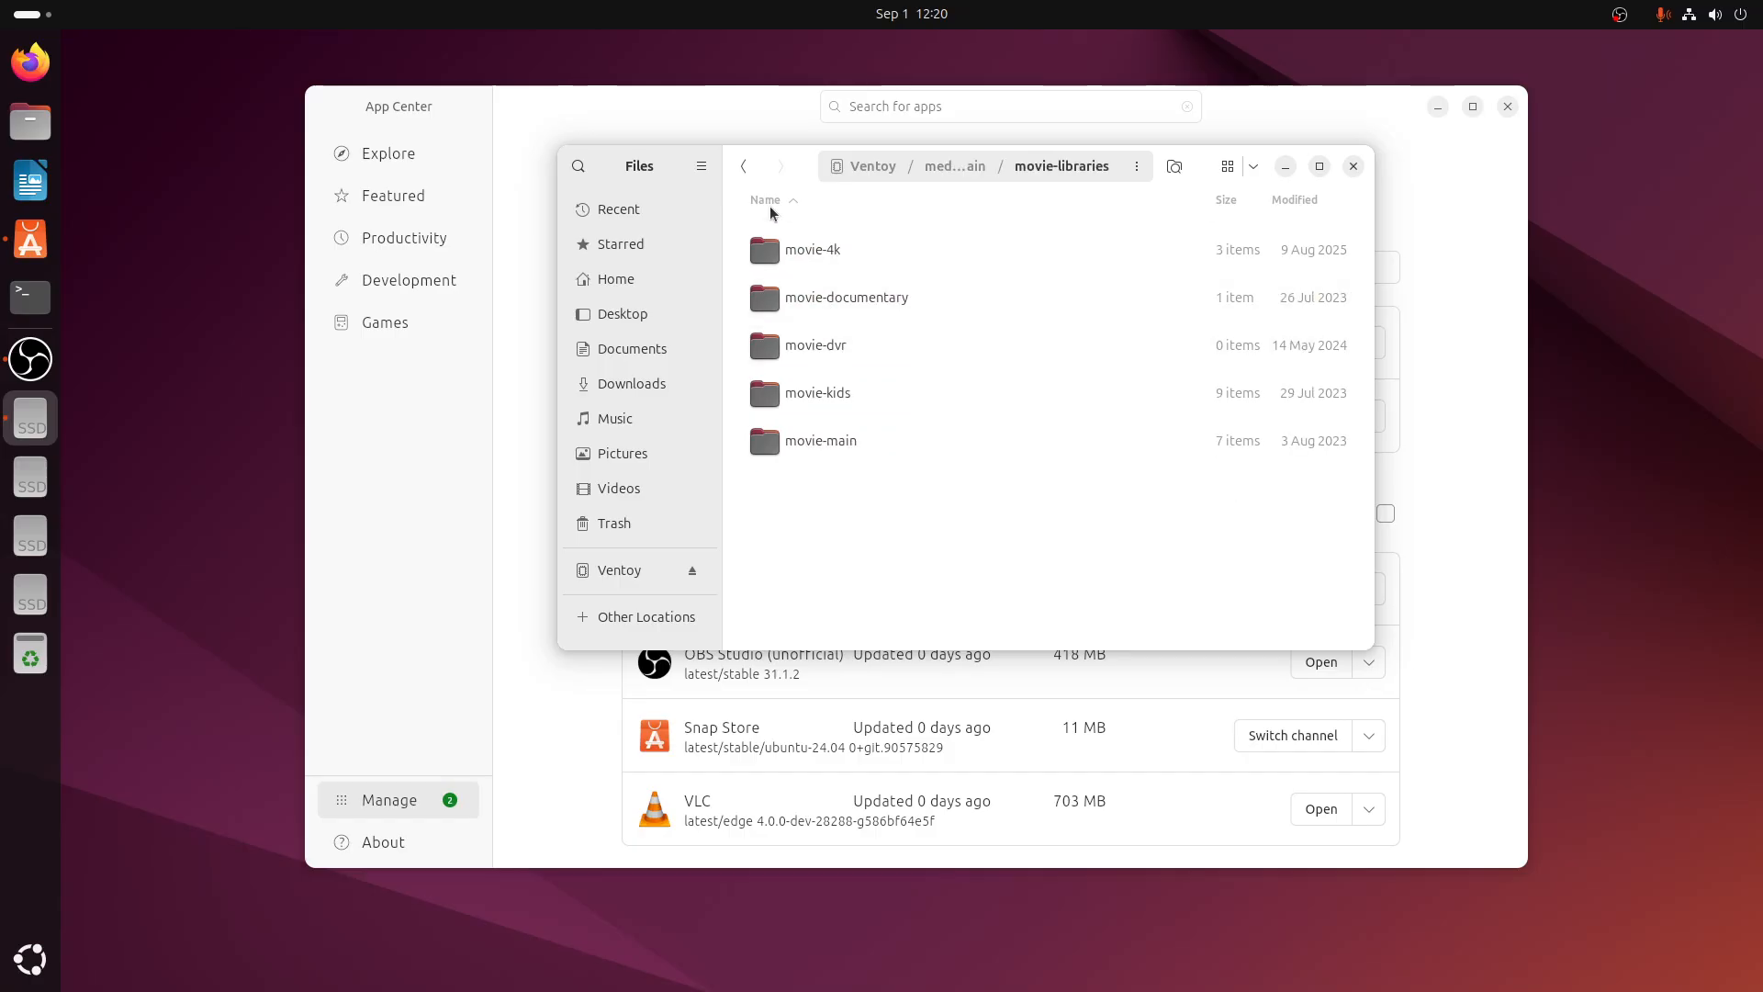
pyautogui.click(751, 172)
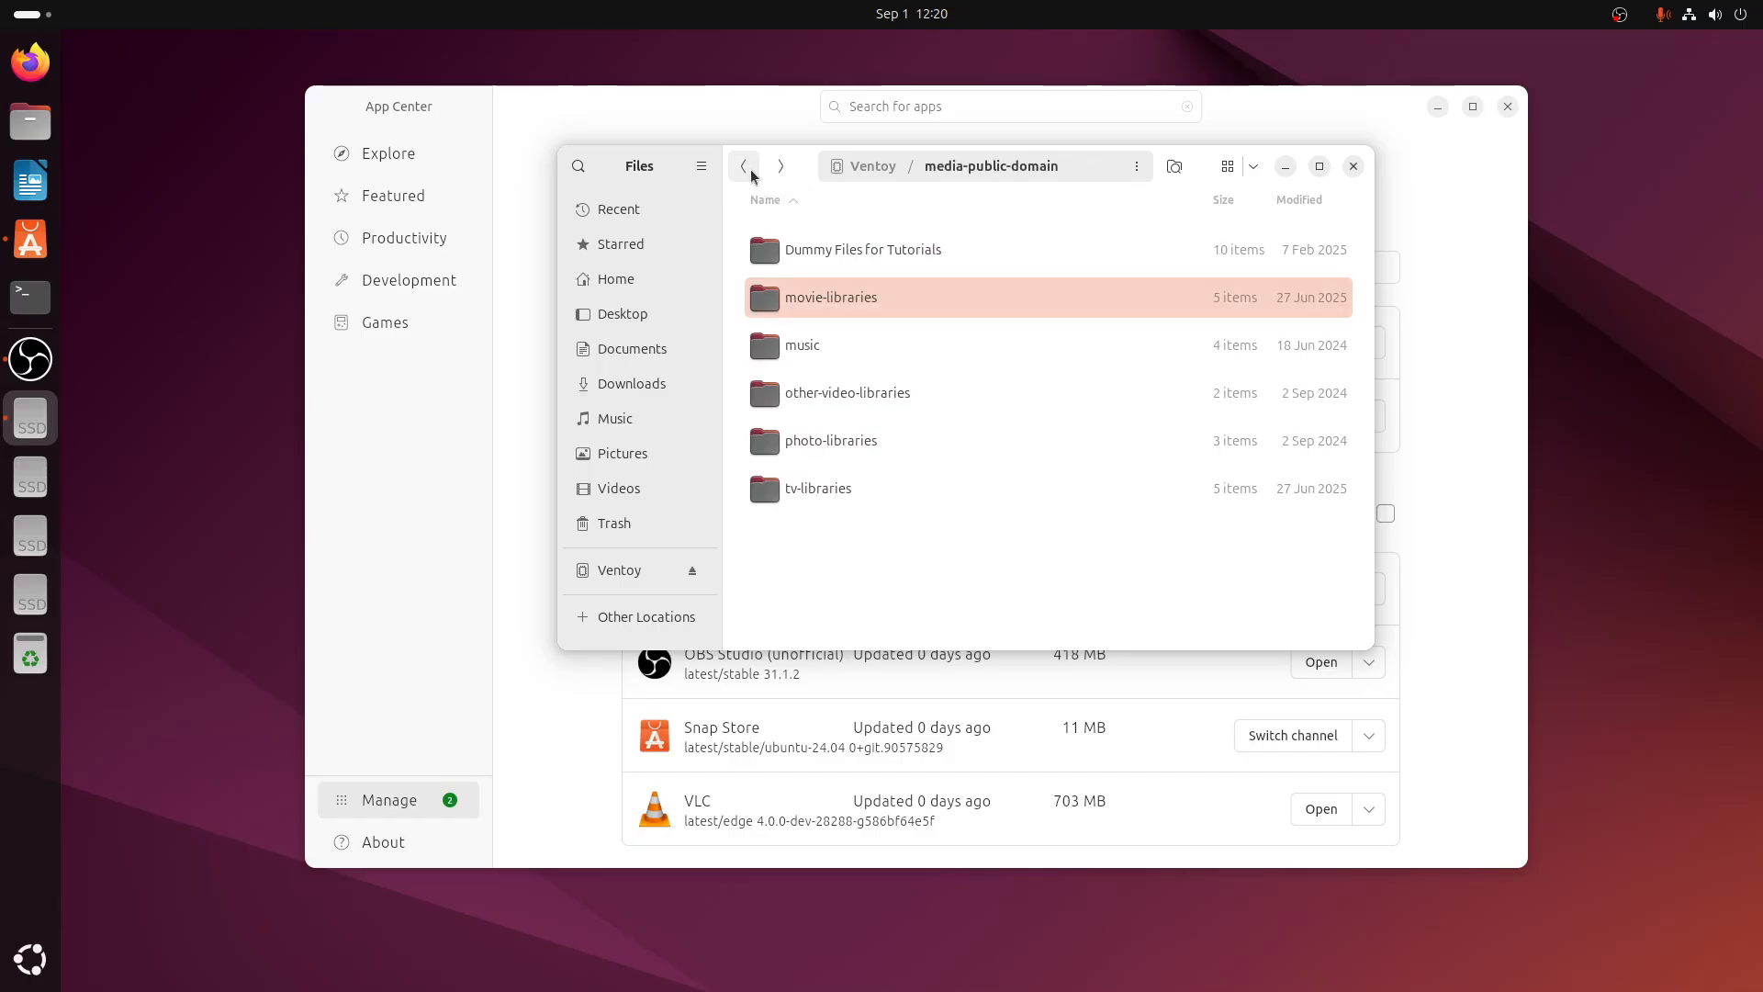
pyautogui.doubleClick(831, 298)
pyautogui.doubleClick(814, 248)
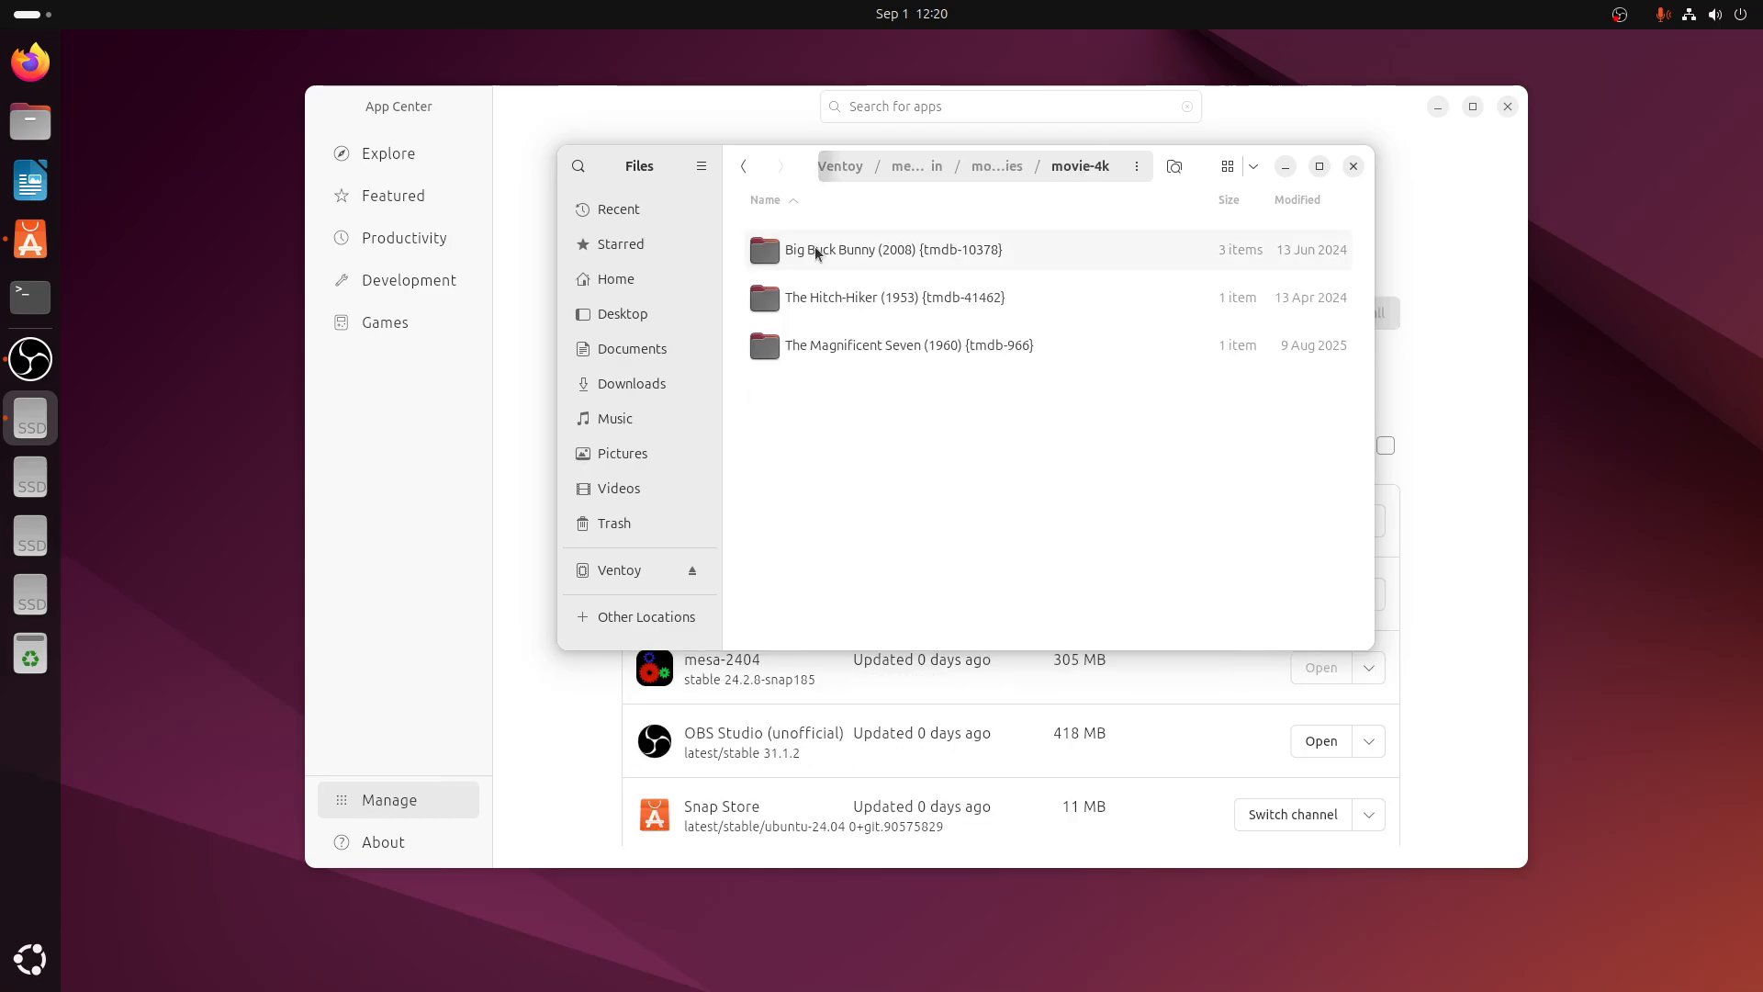
pyautogui.doubleClick(819, 345)
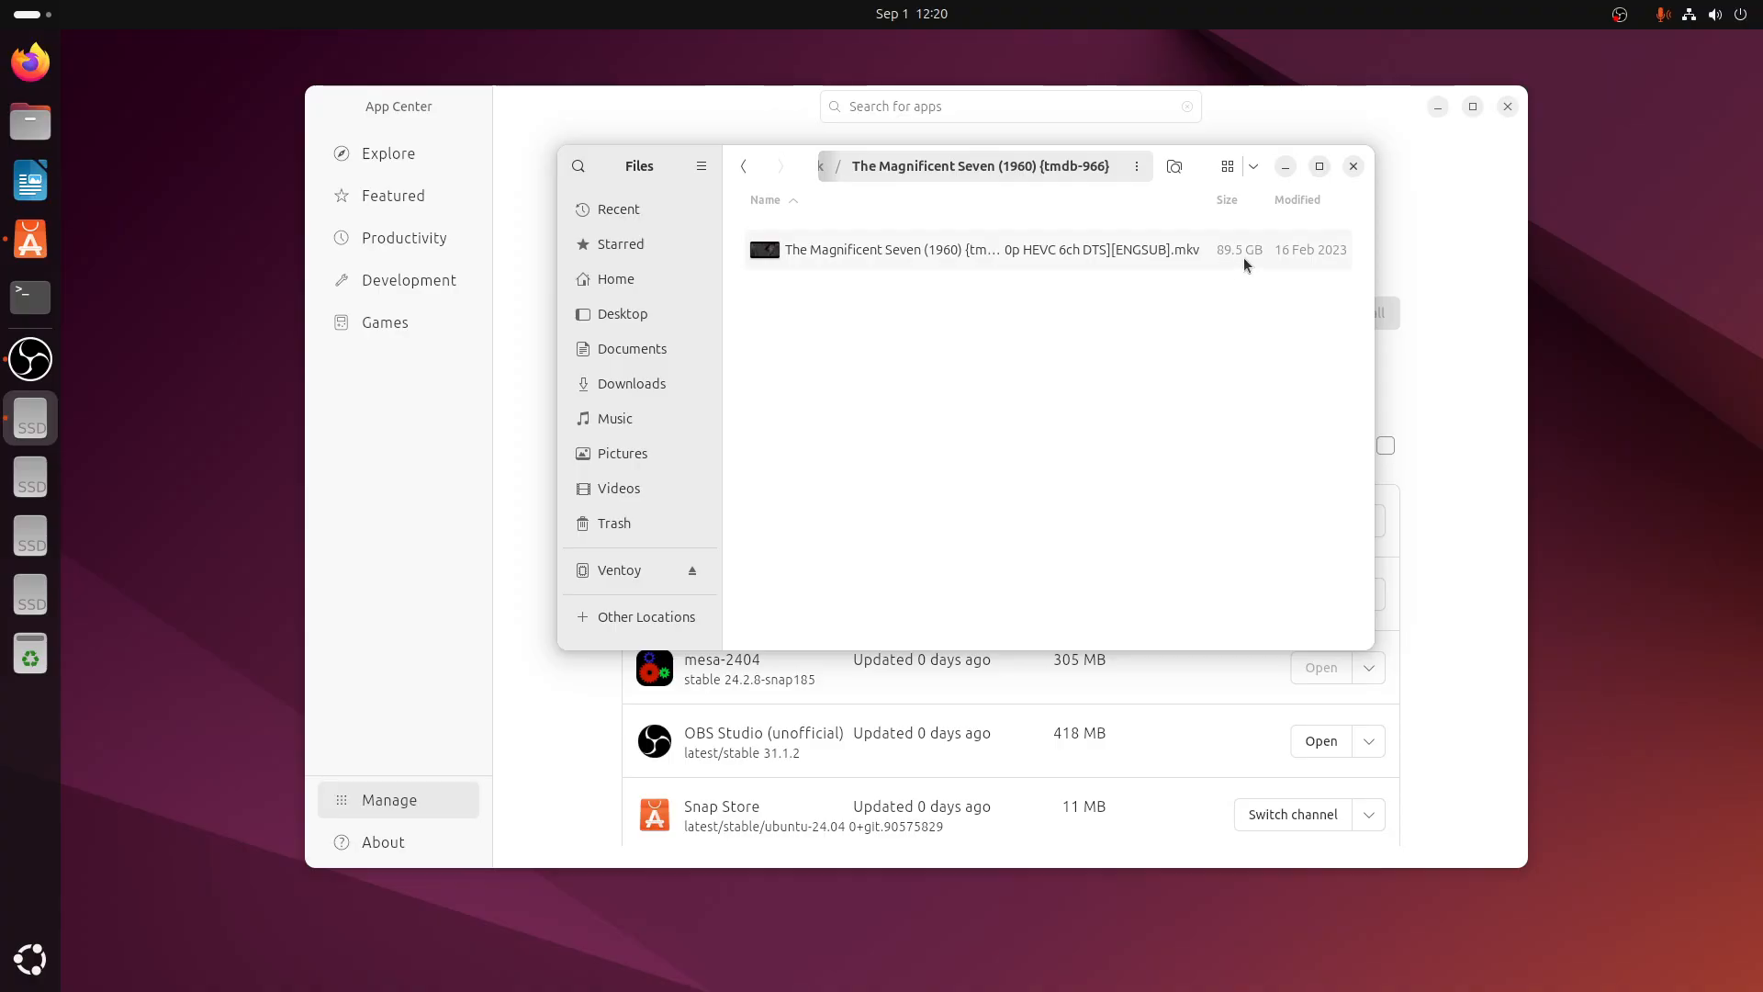
pyautogui.click(745, 167)
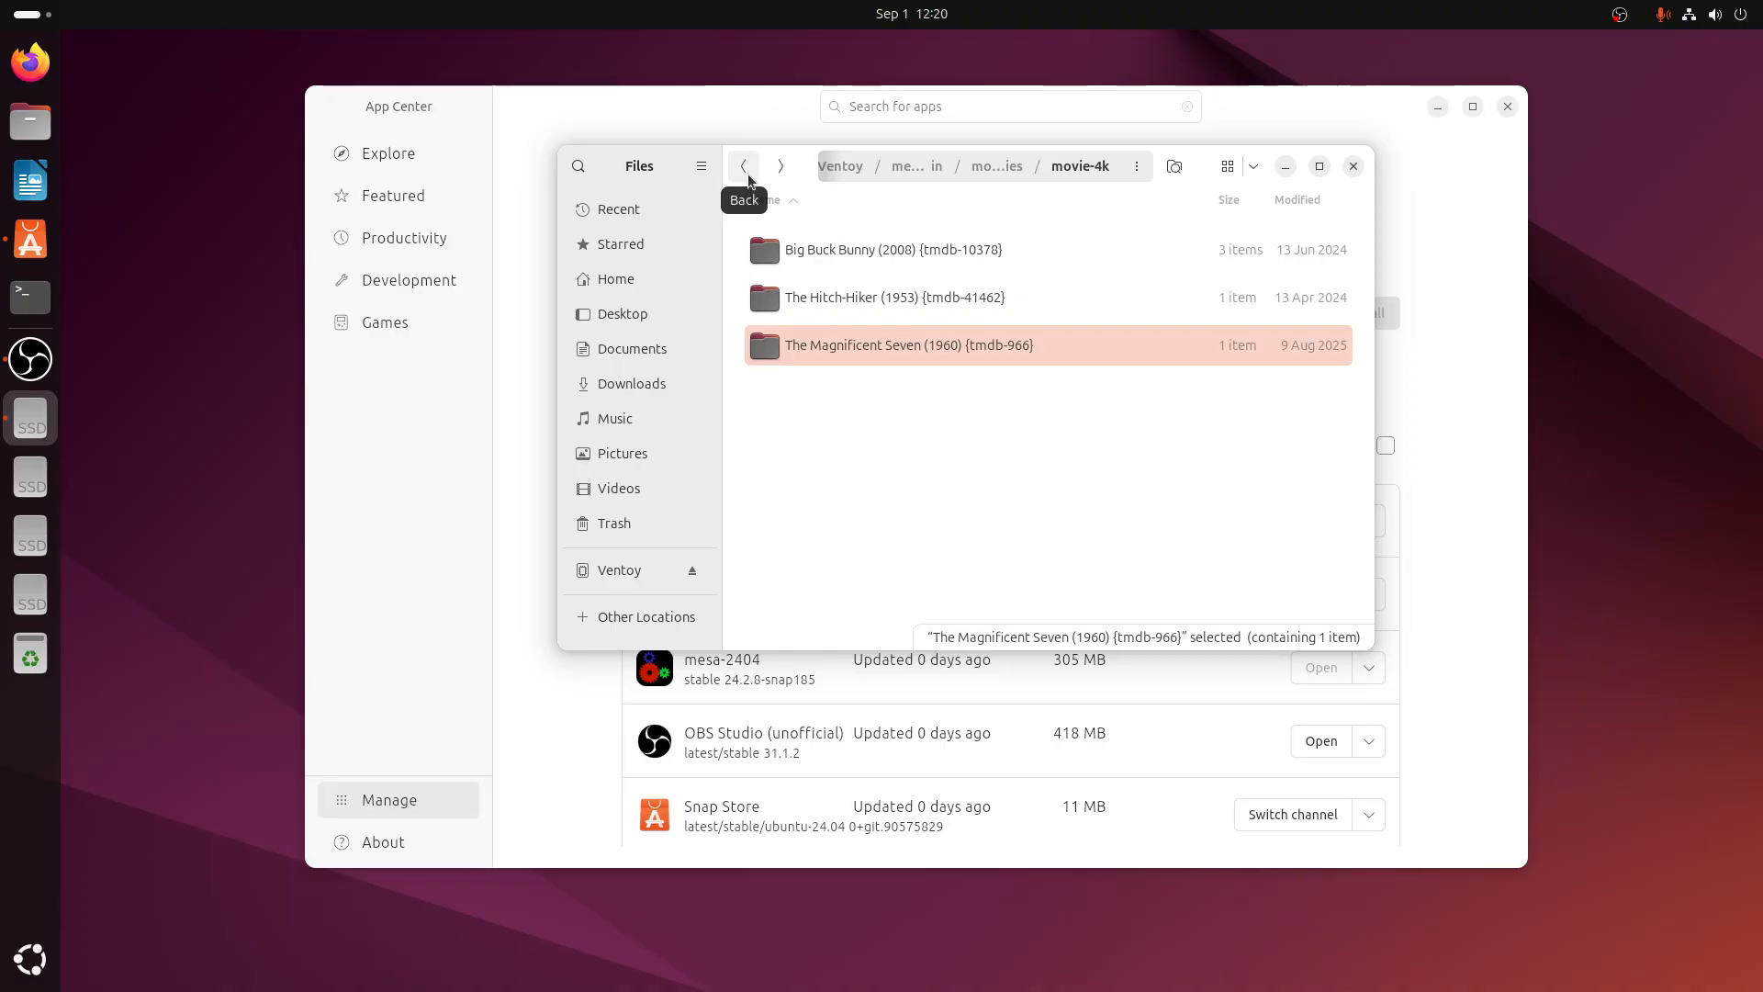
pyautogui.click(748, 178)
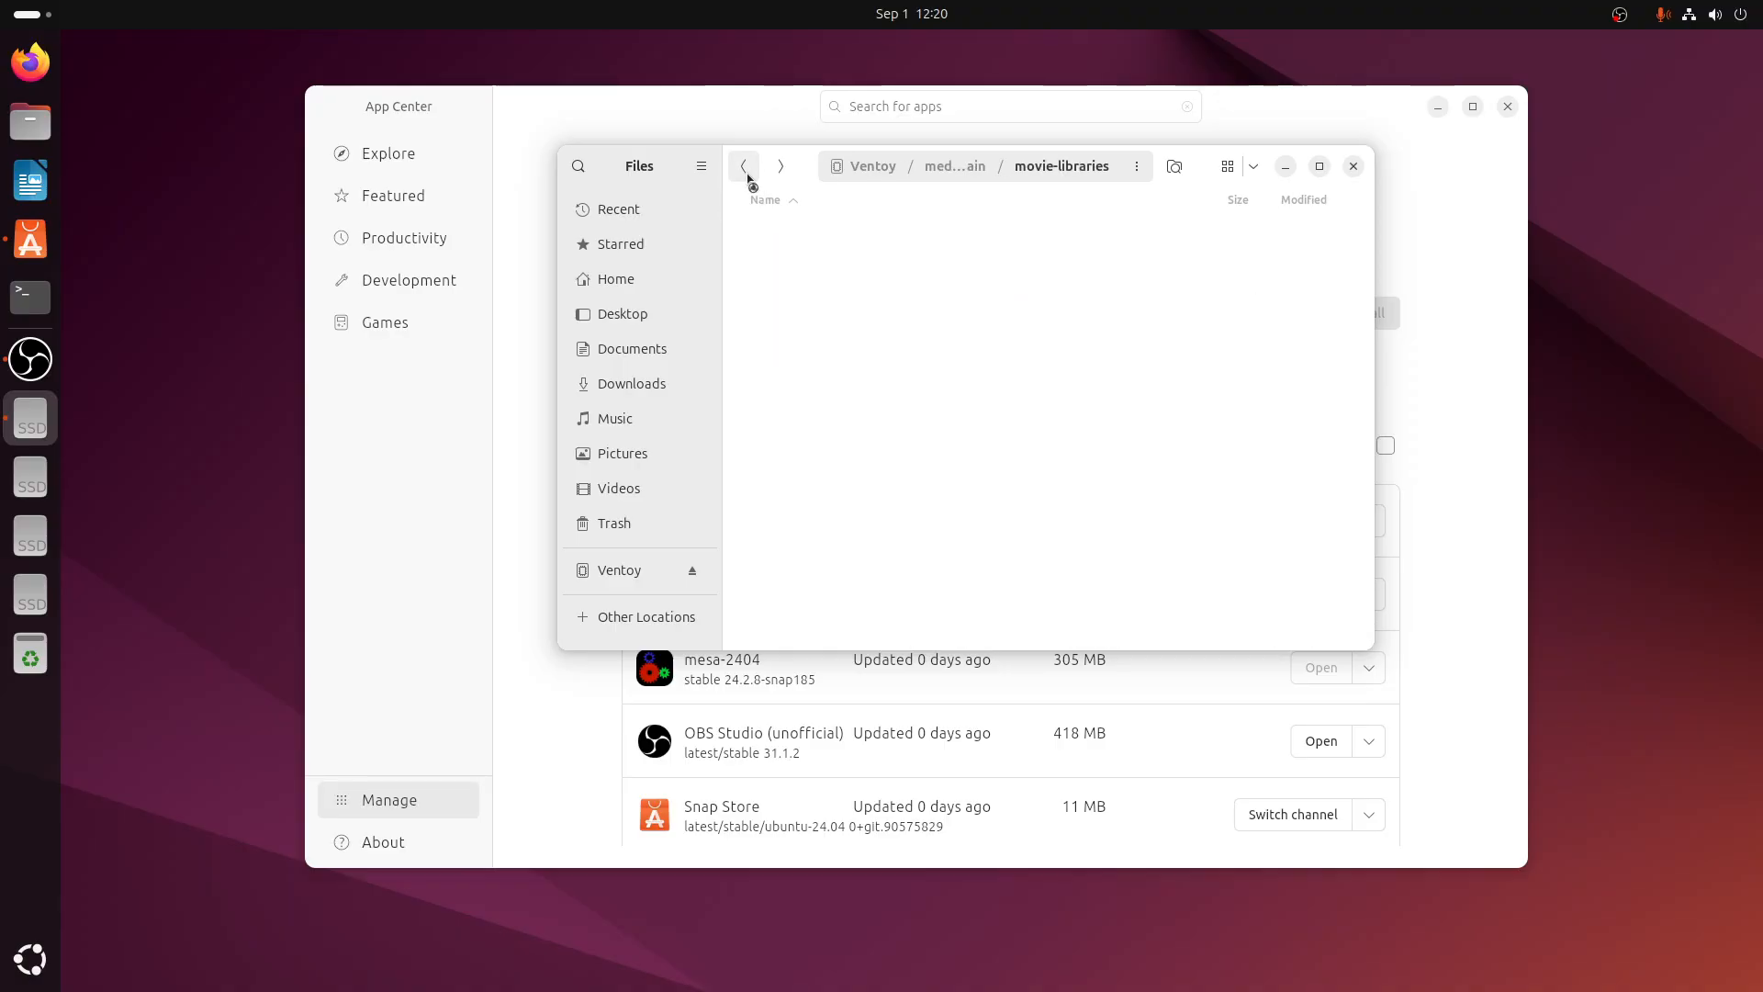
pyautogui.click(749, 178)
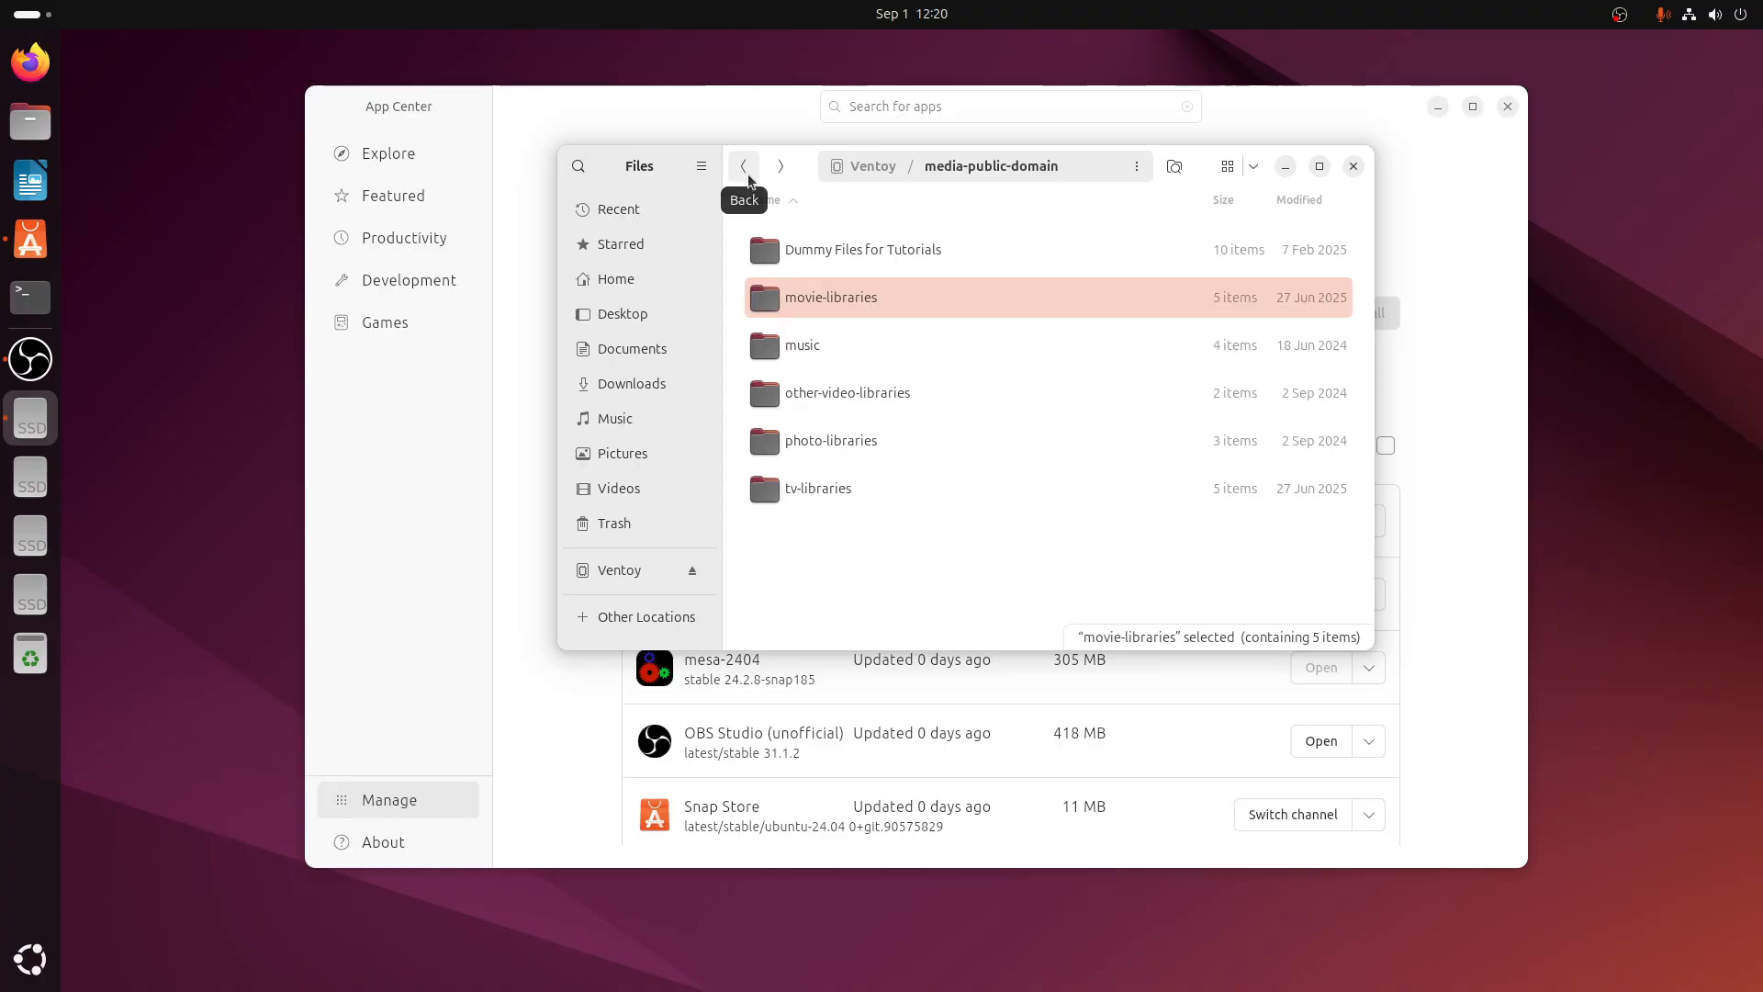
pyautogui.click(748, 179)
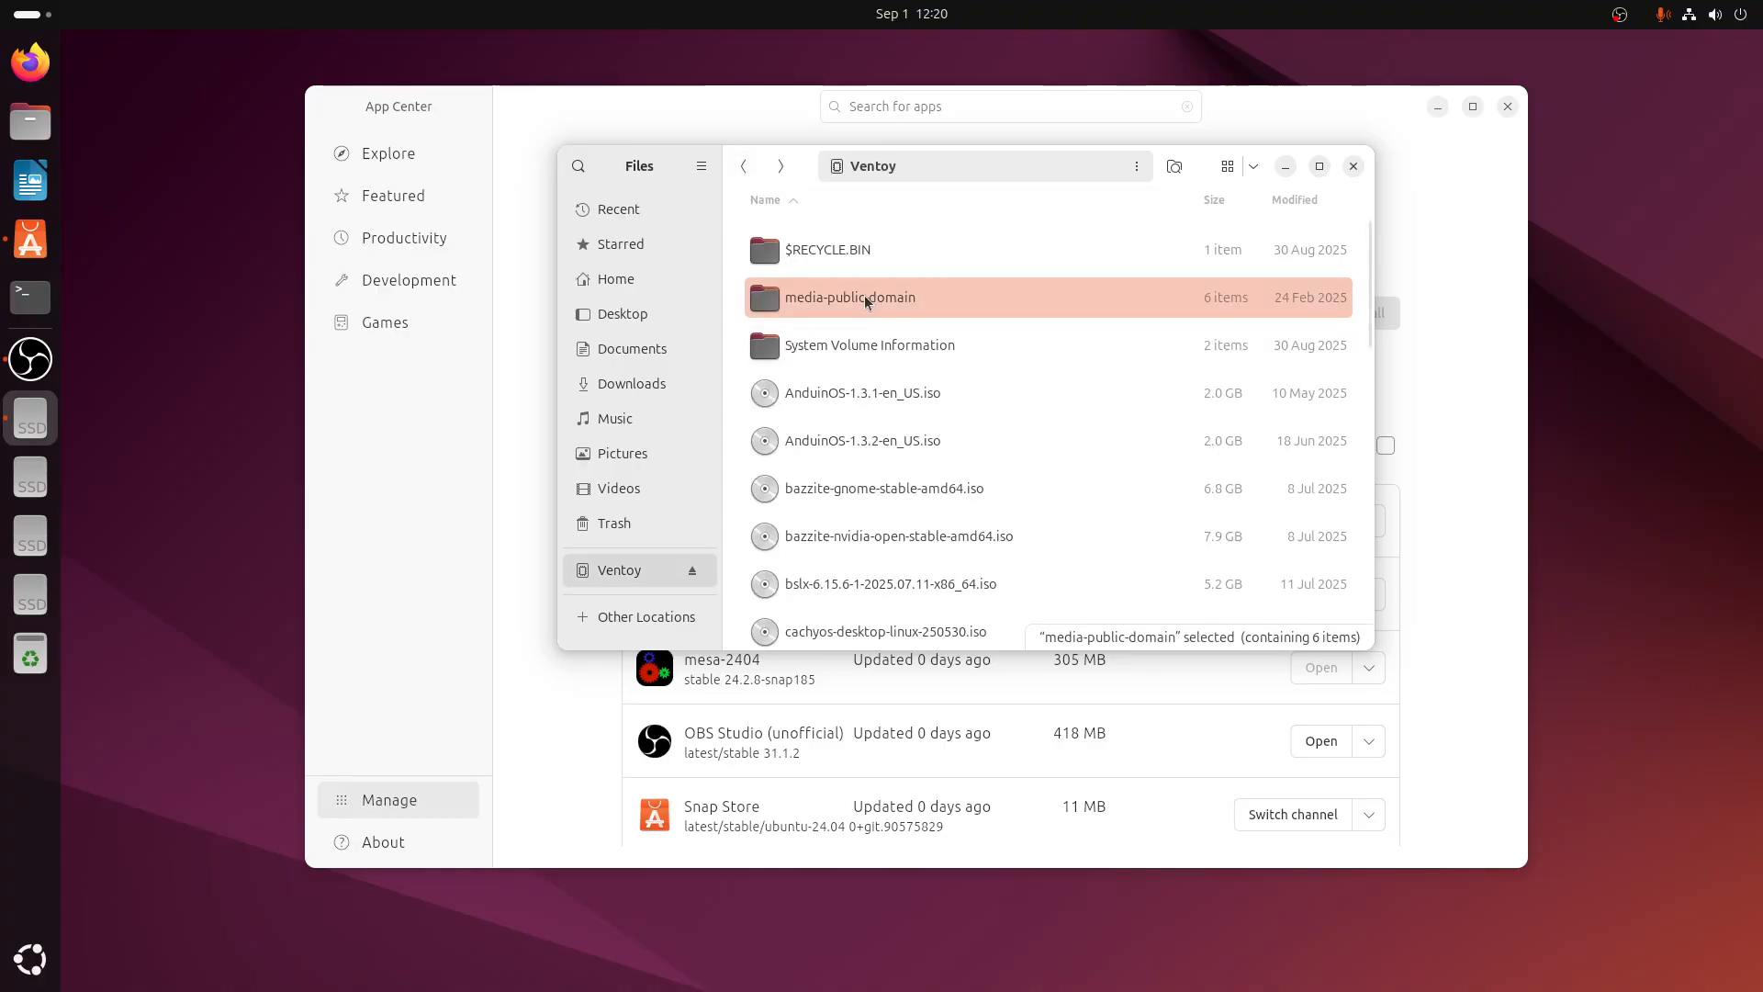
# Copy the media-public-domain folder from the Ventoy drive into the Home folder
pyautogui.rightClick(867, 299)
pyautogui.click(897, 388)
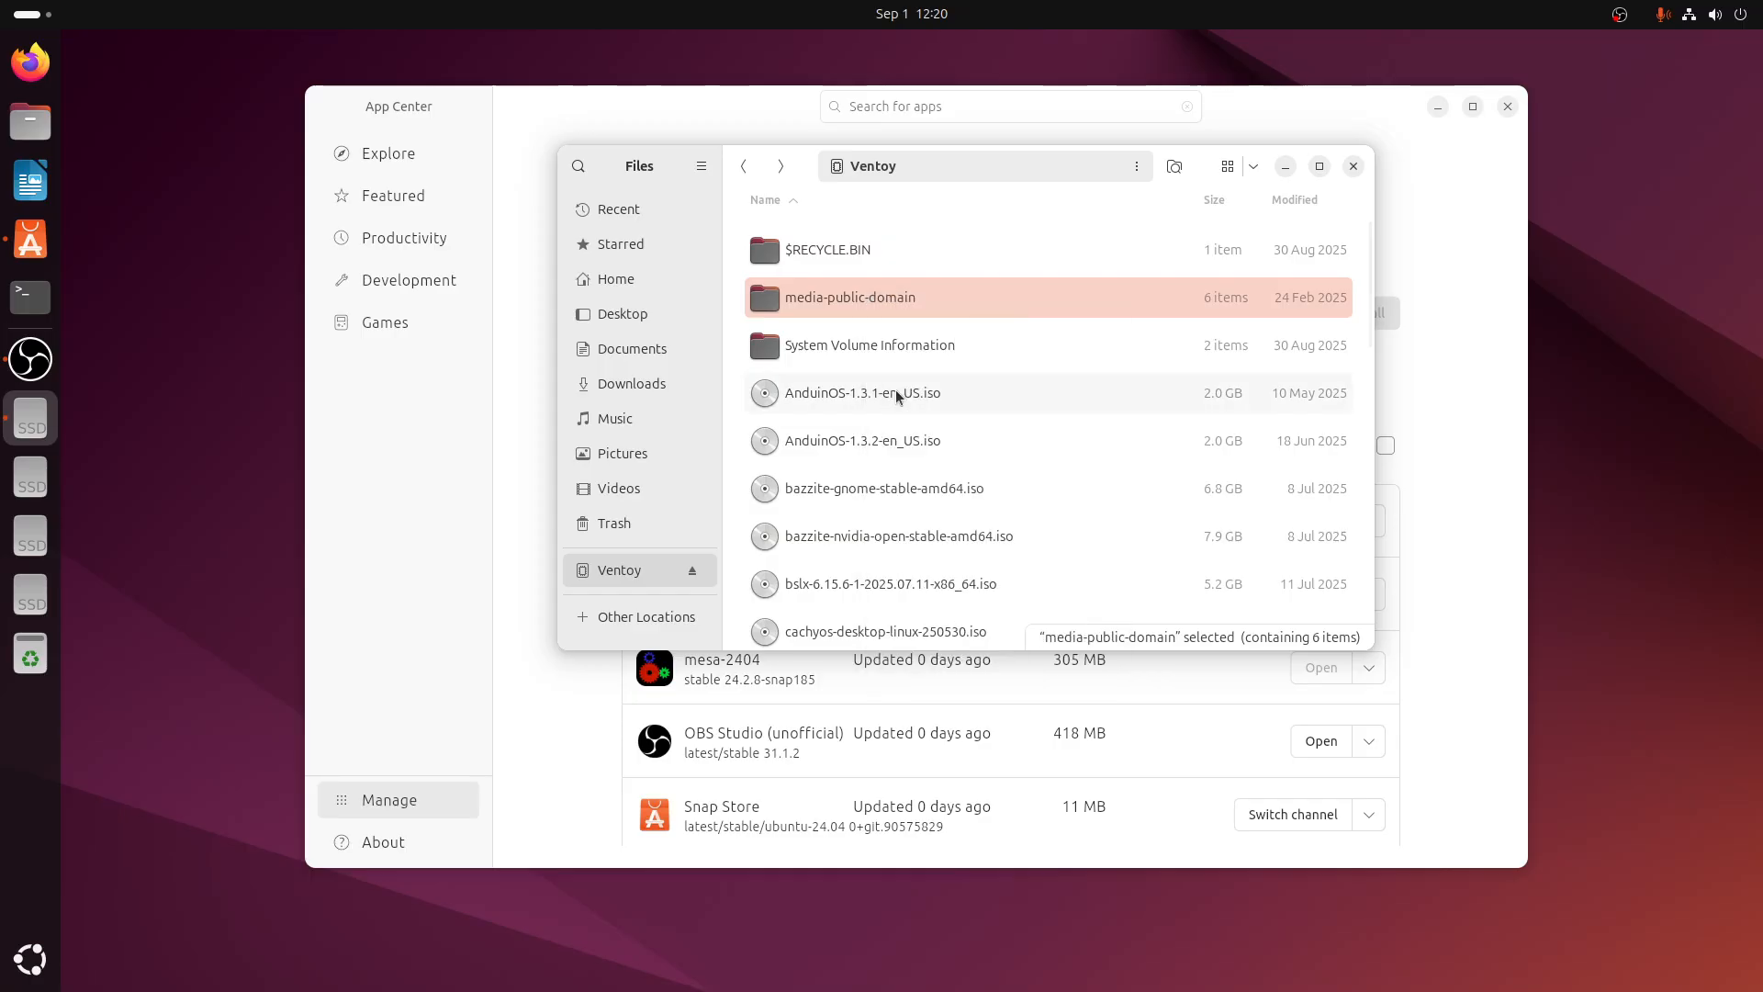
pyautogui.doubleClick(1194, 150)
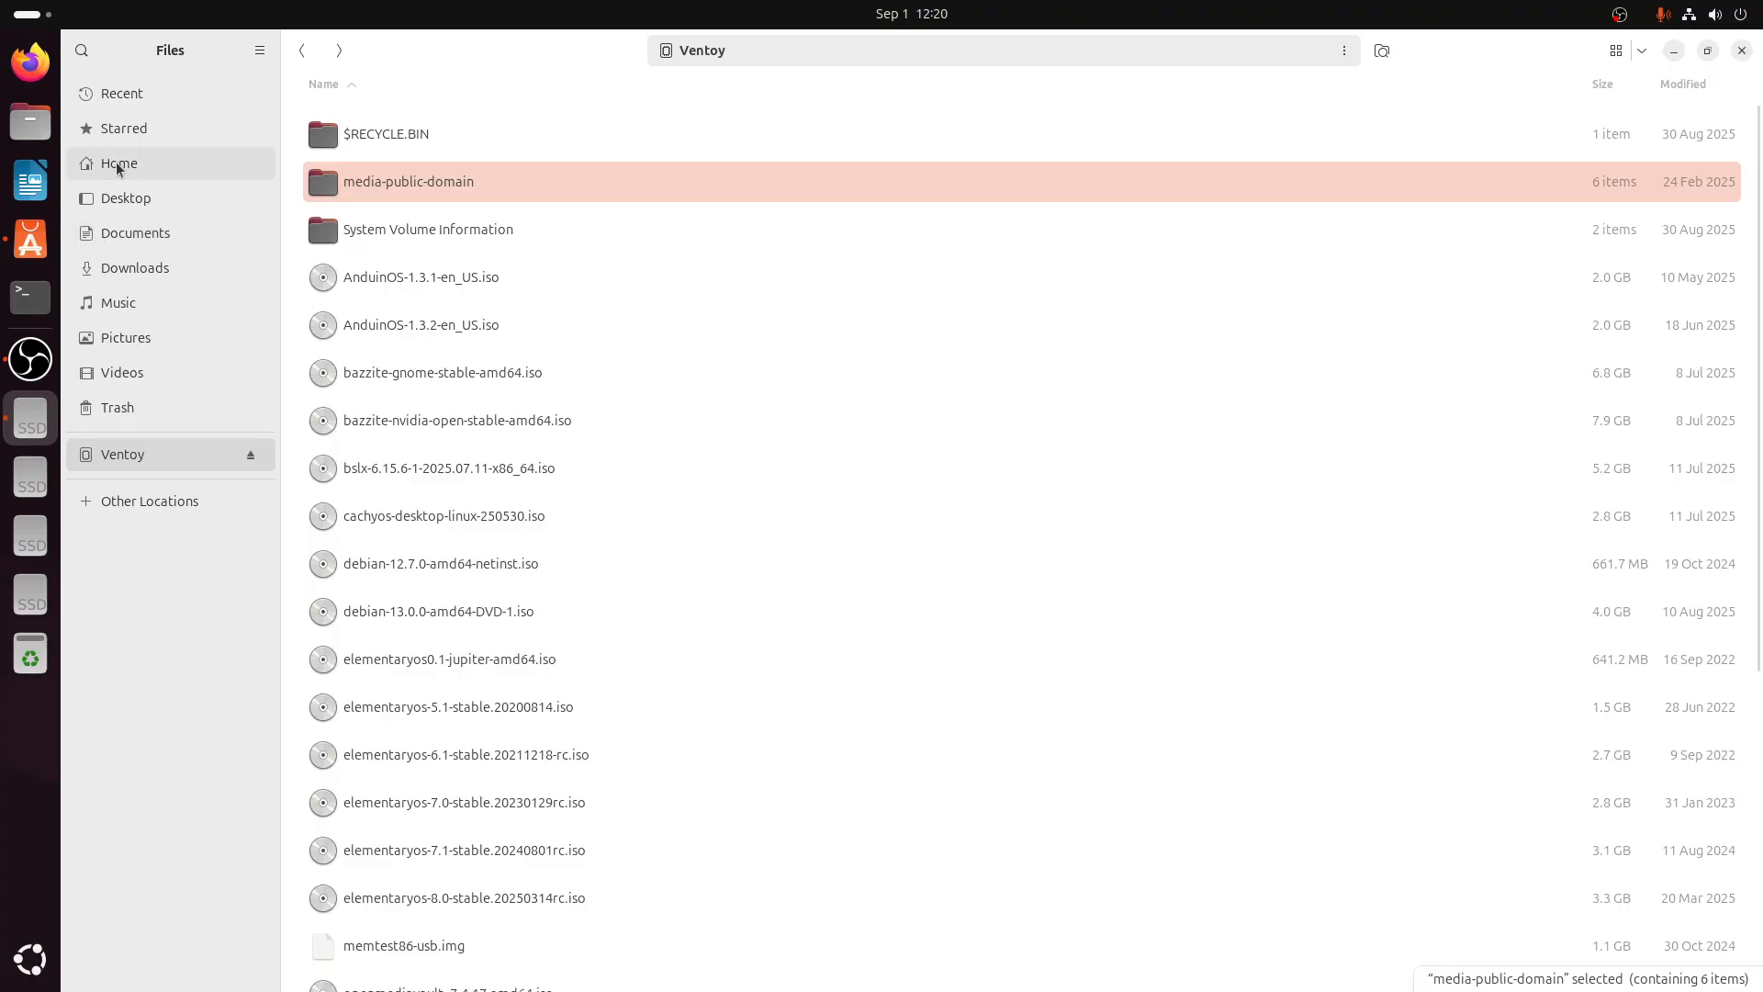
pyautogui.click(115, 163)
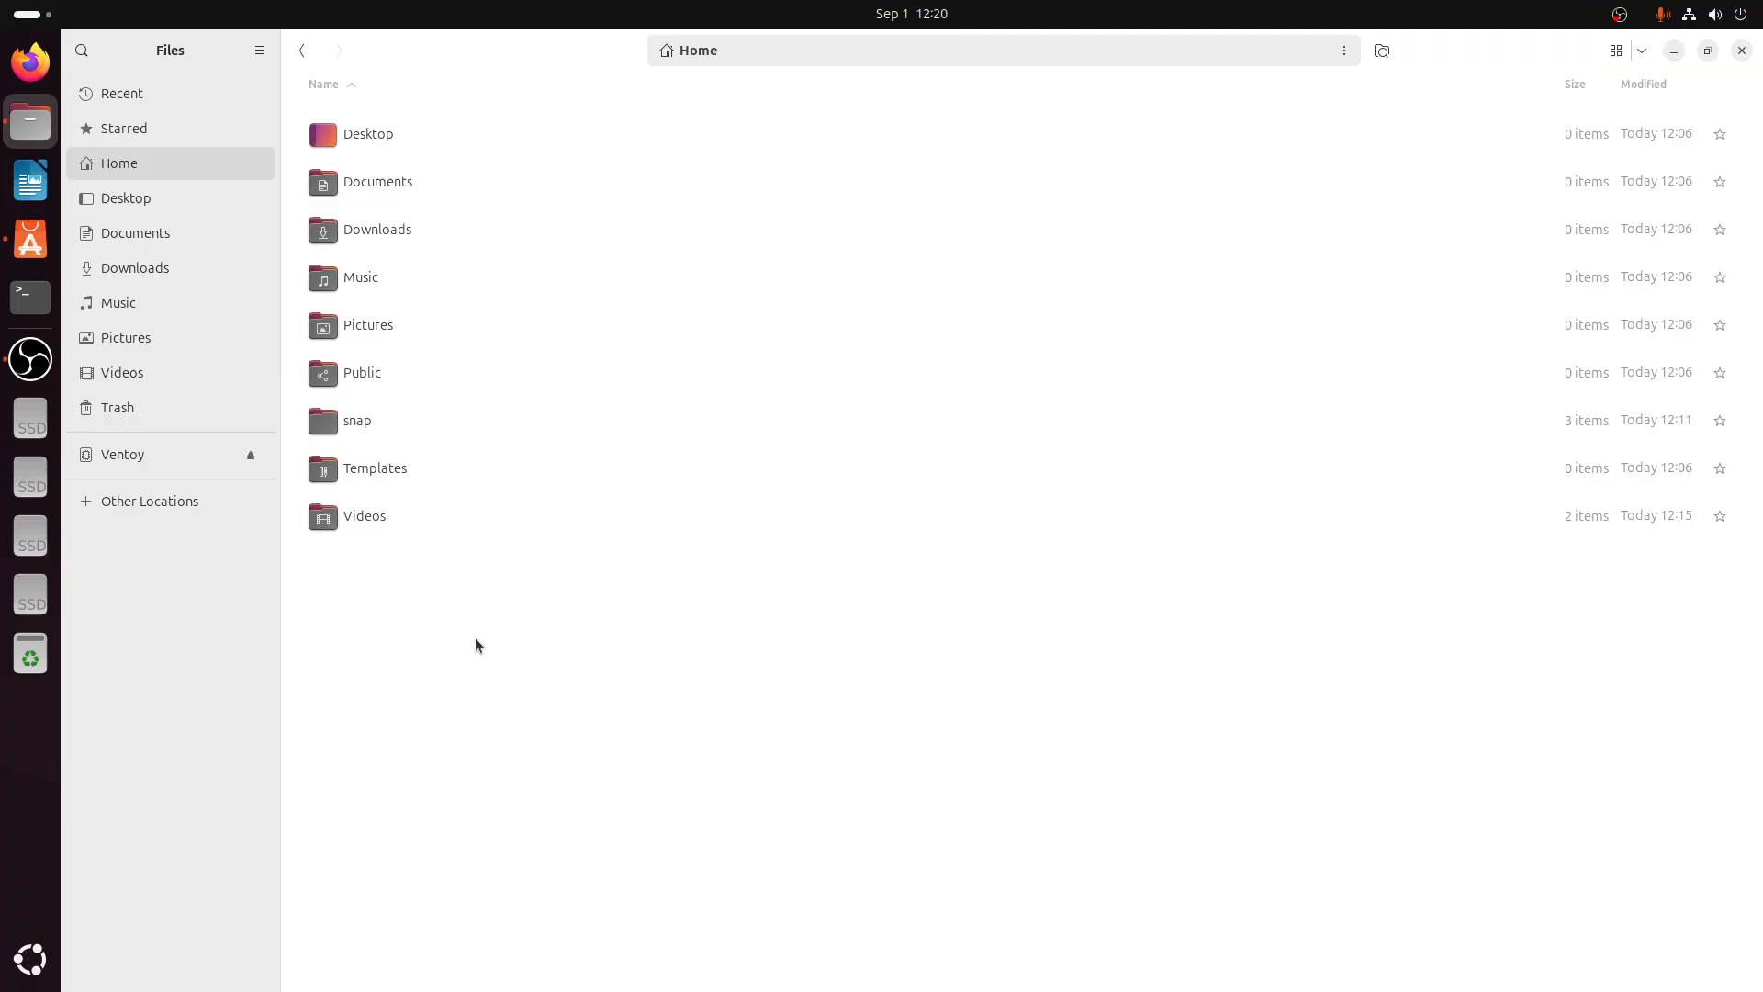
pyautogui.click(163, 502)
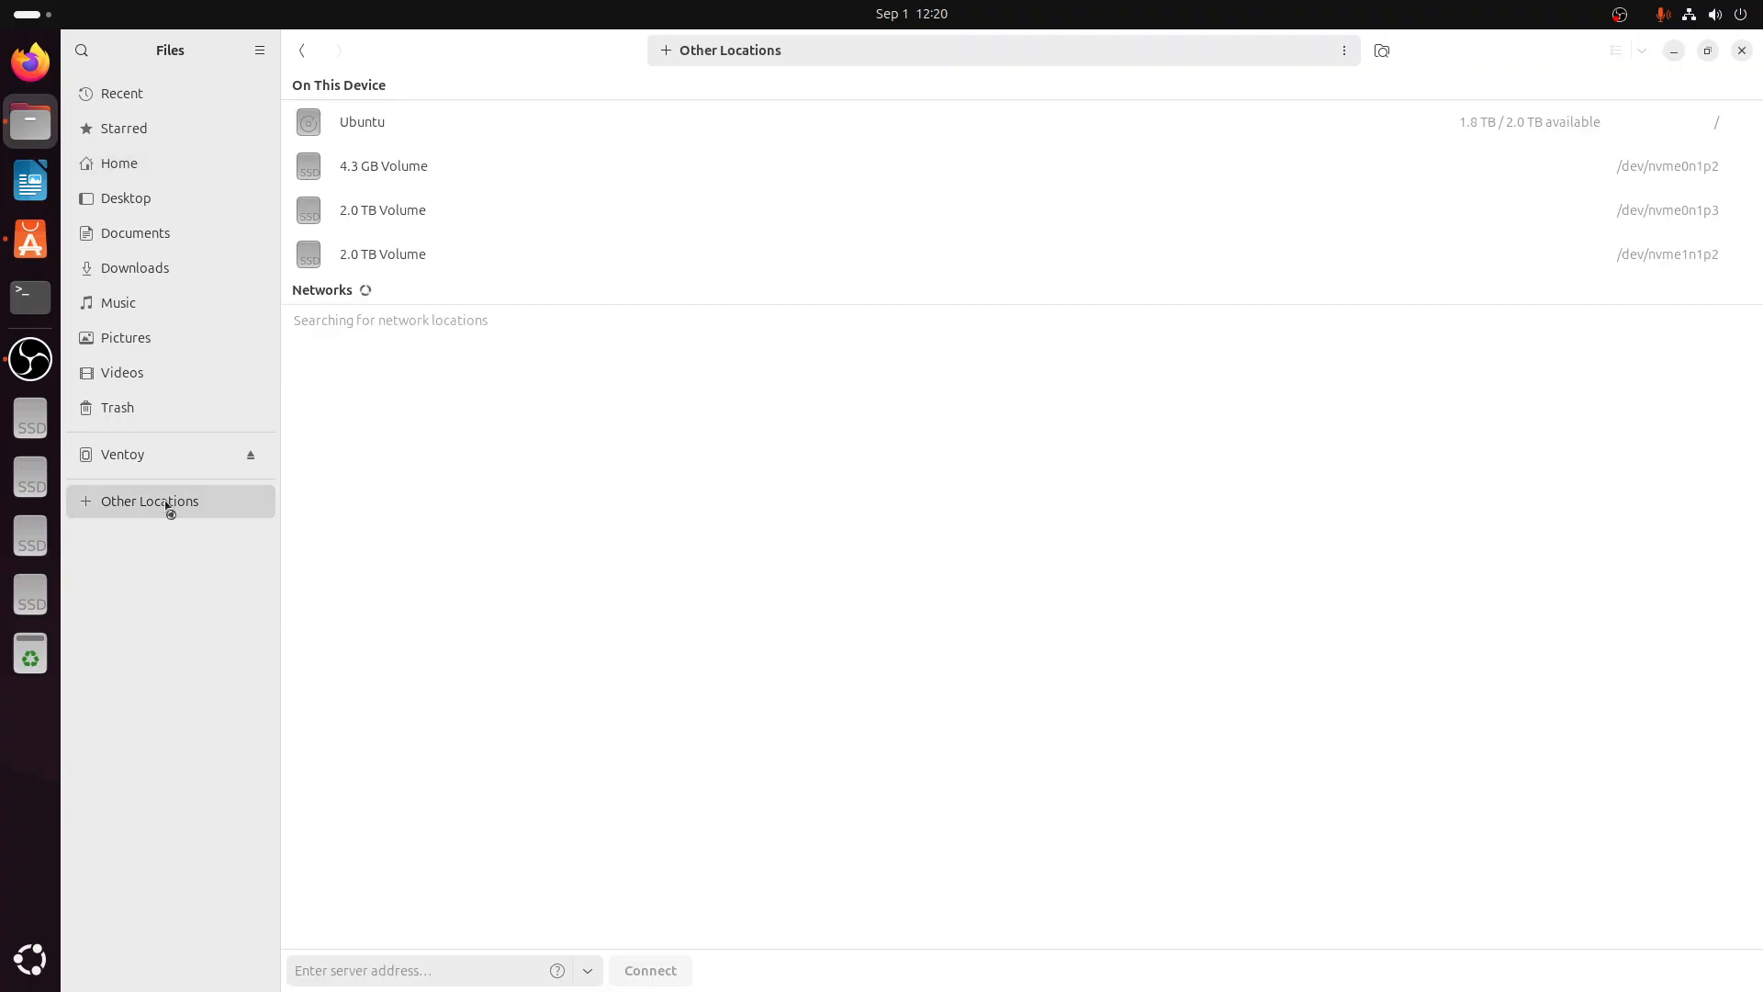
pyautogui.click(304, 51)
pyautogui.rightClick(485, 740)
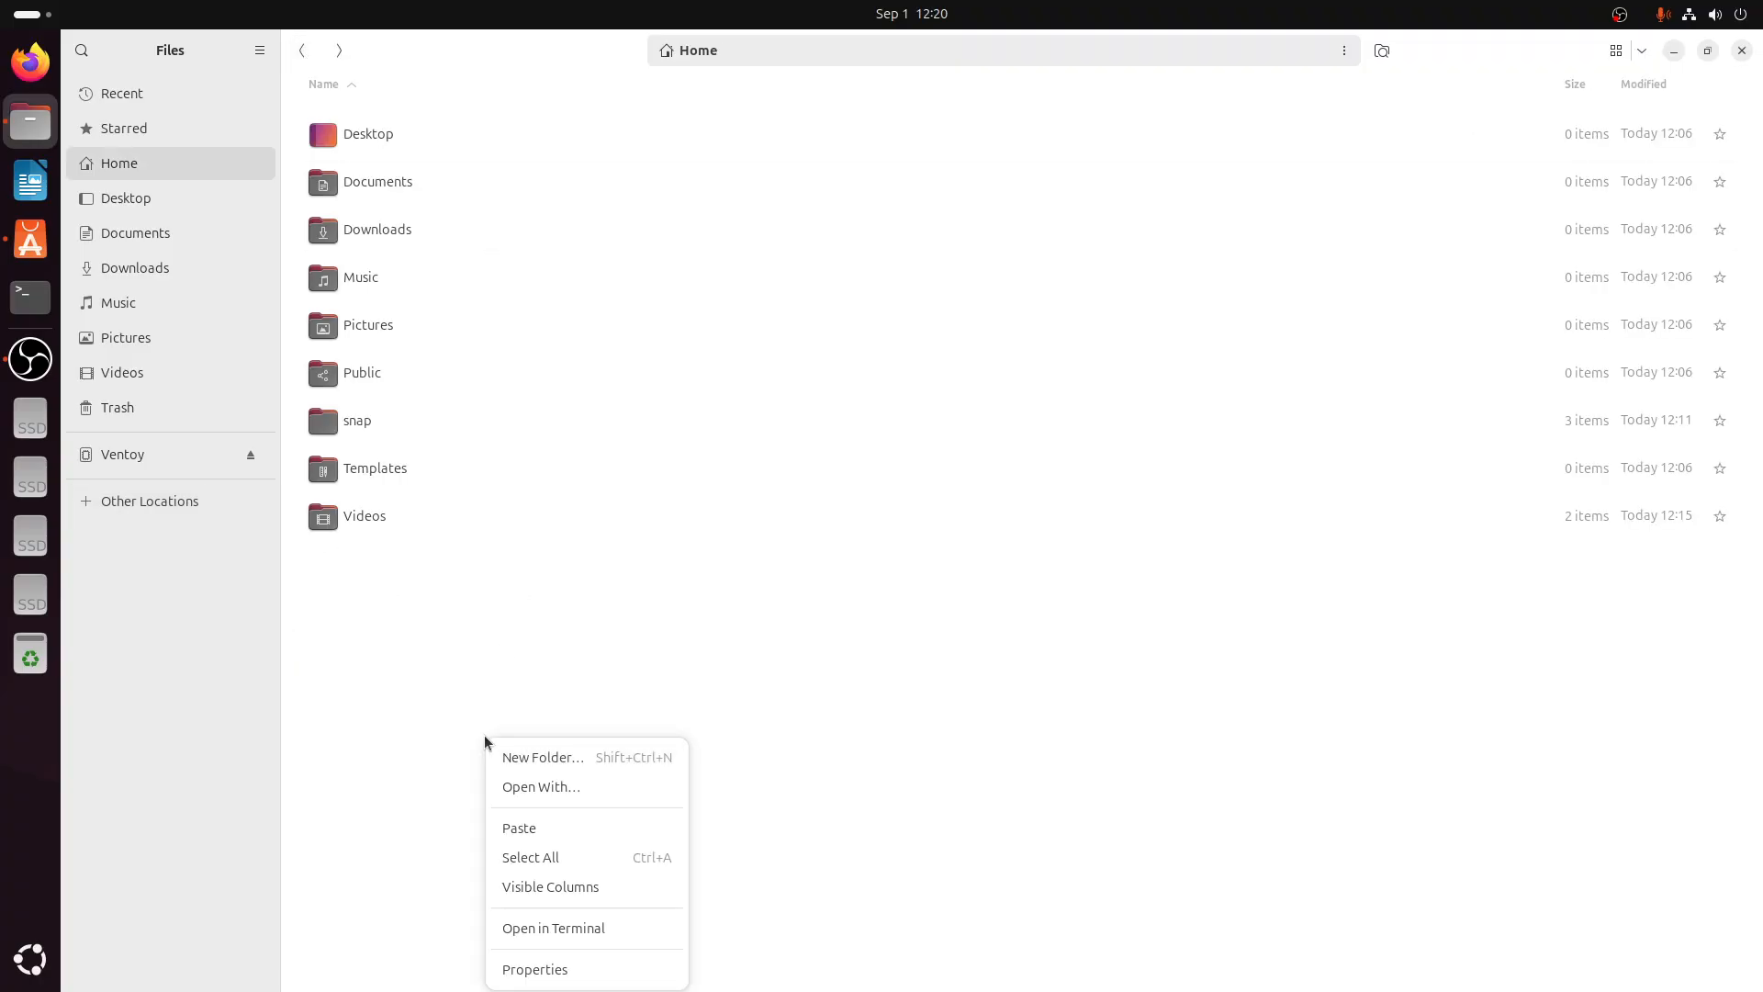
pyautogui.click(521, 824)
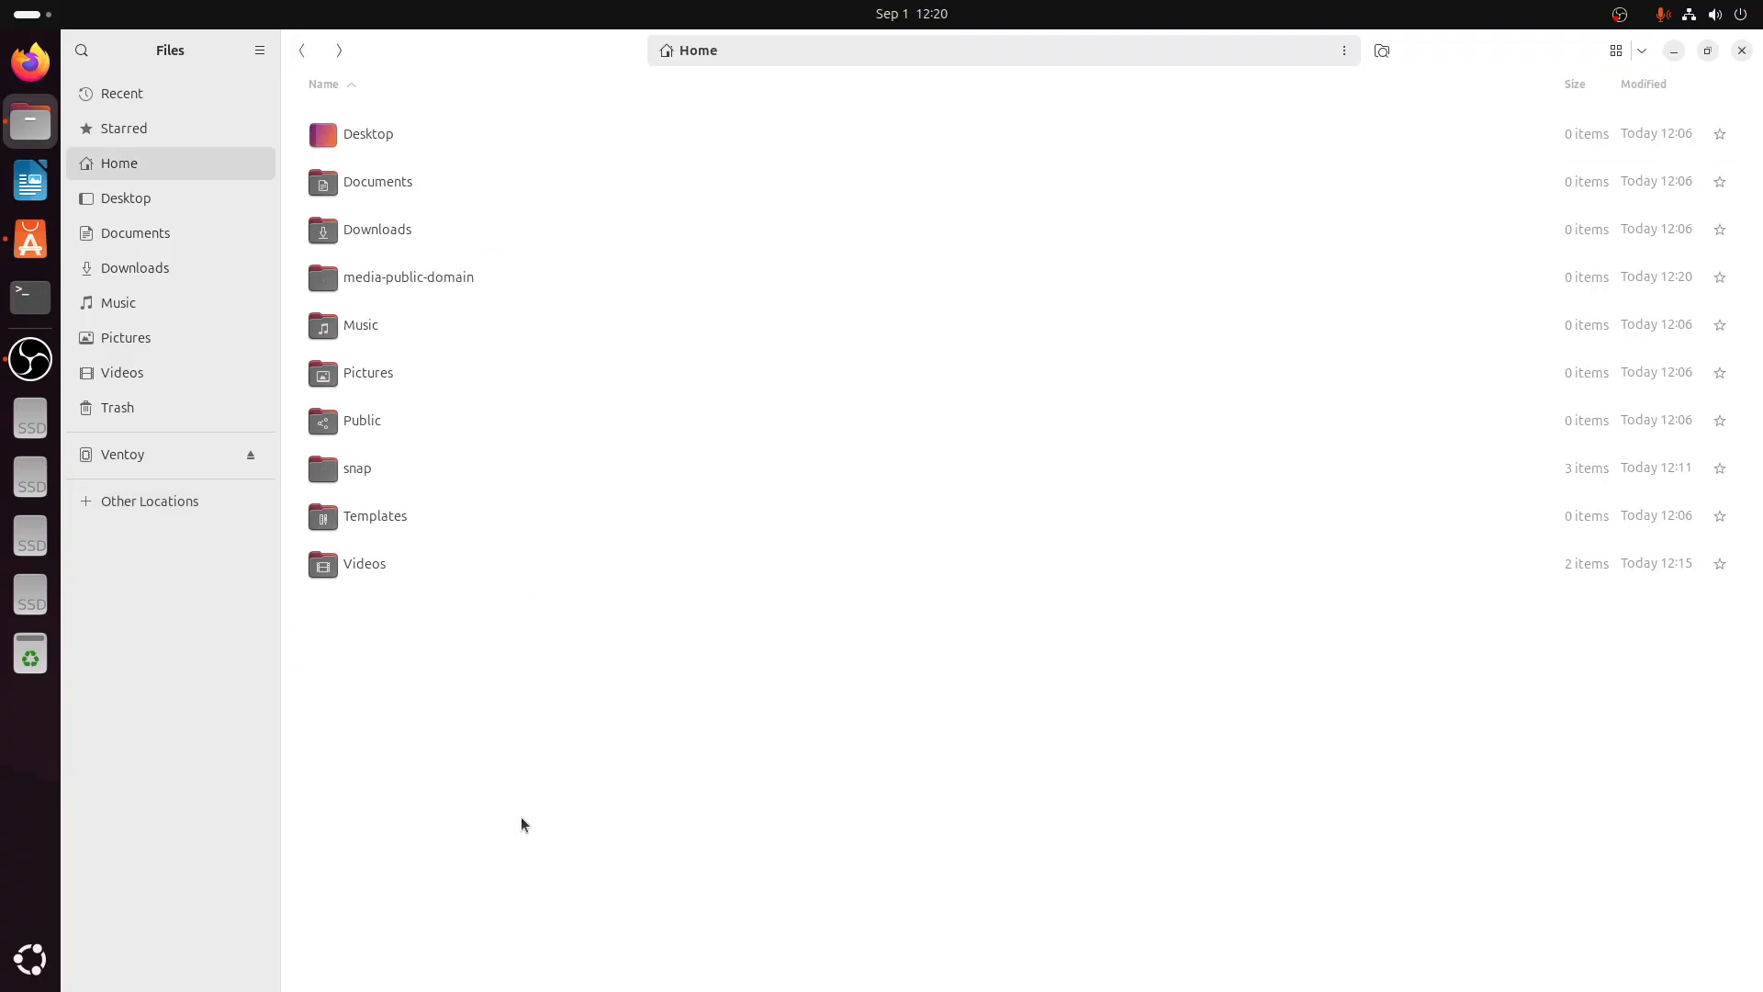
# Check the file copy's progress, and clear the desktop by minimizing Files and closing App Center
pyautogui.doubleClick(589, 51)
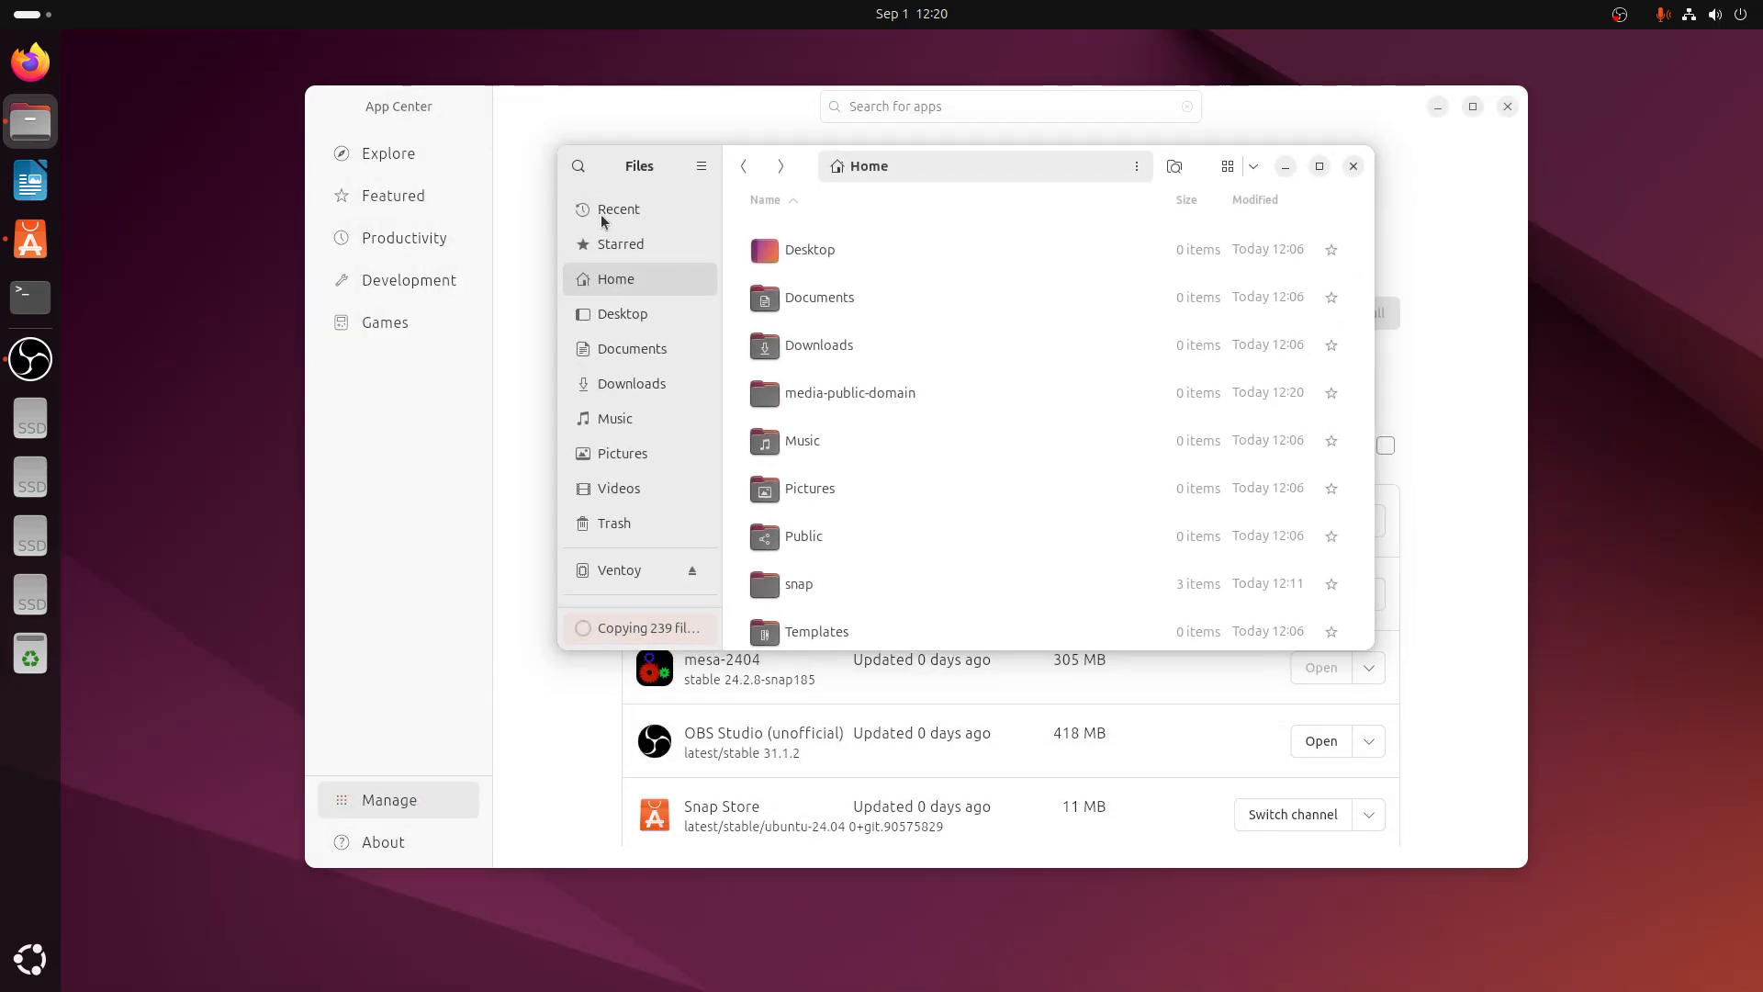
pyautogui.click(614, 630)
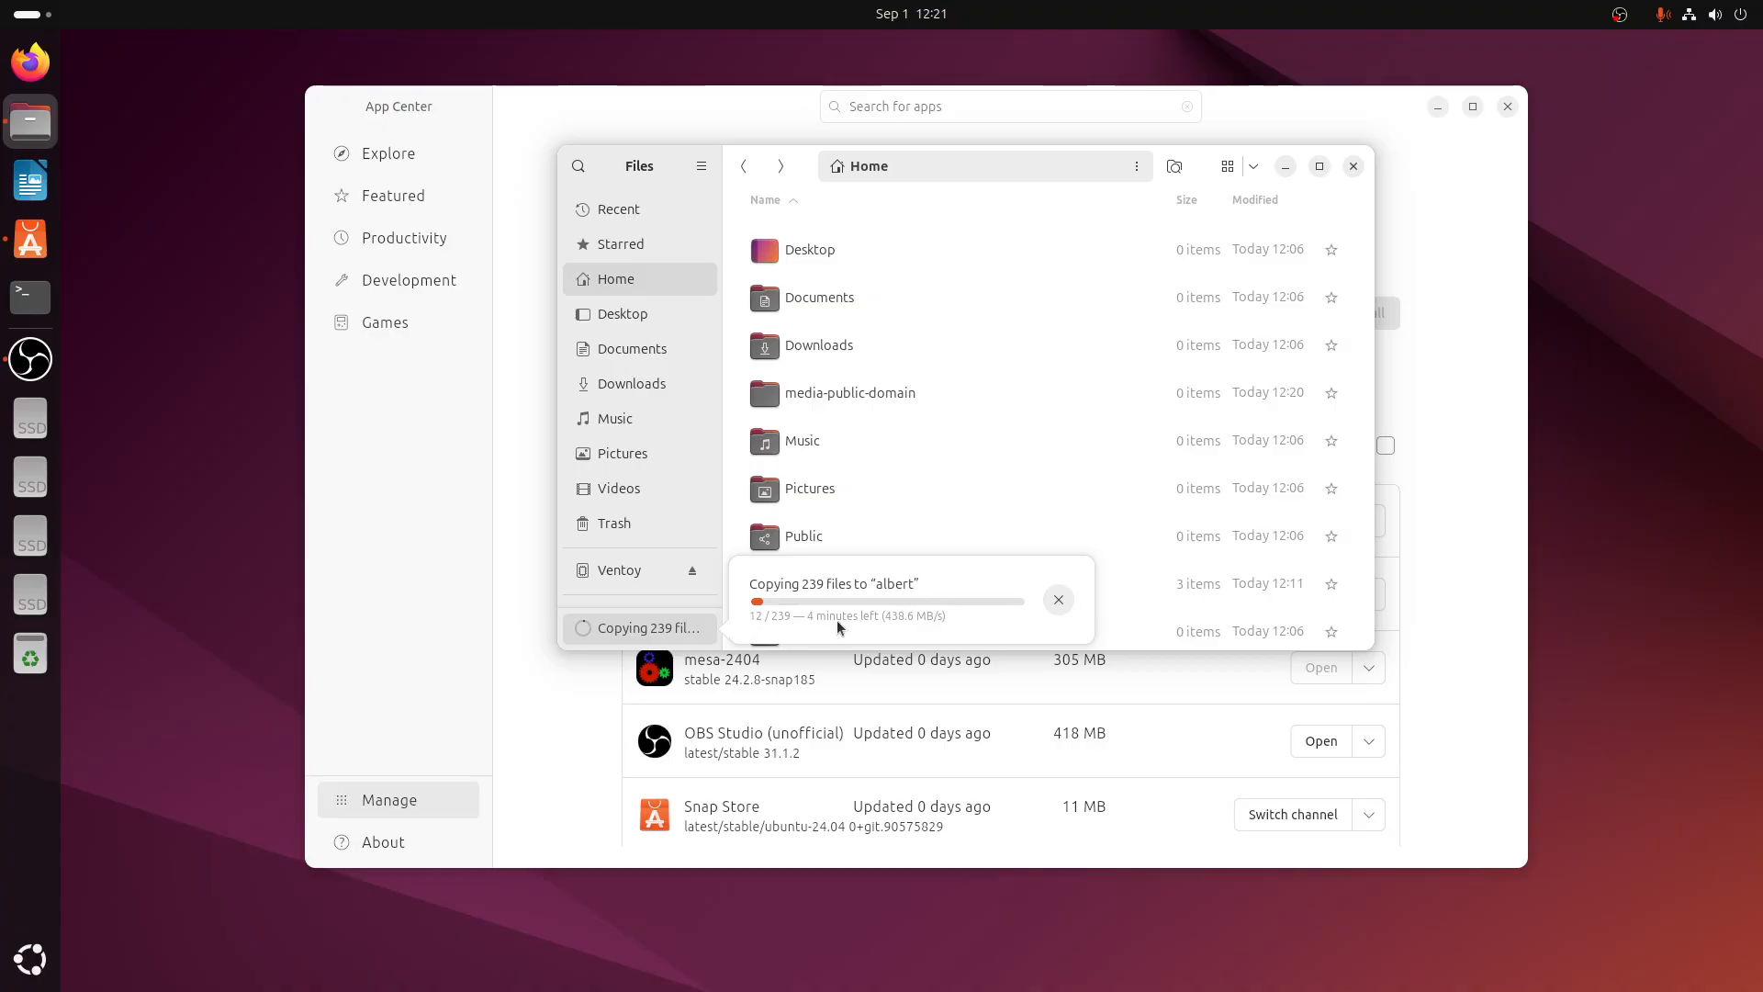
pyautogui.click(1286, 167)
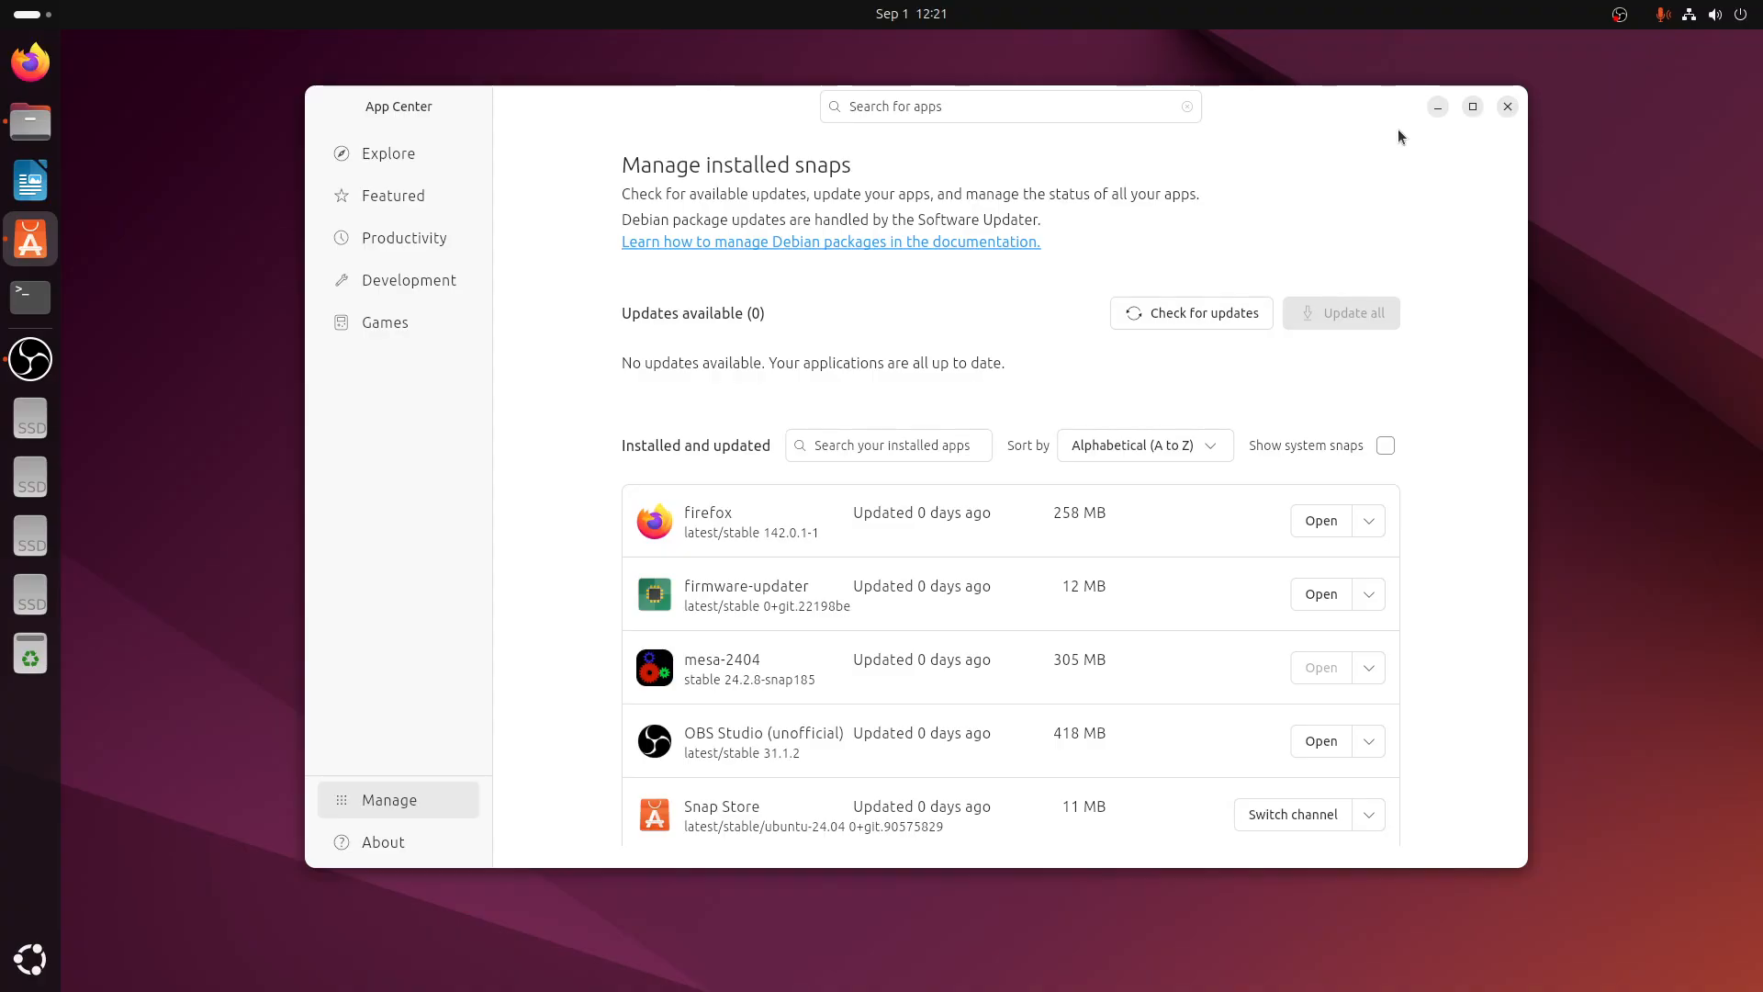
pyautogui.click(1510, 108)
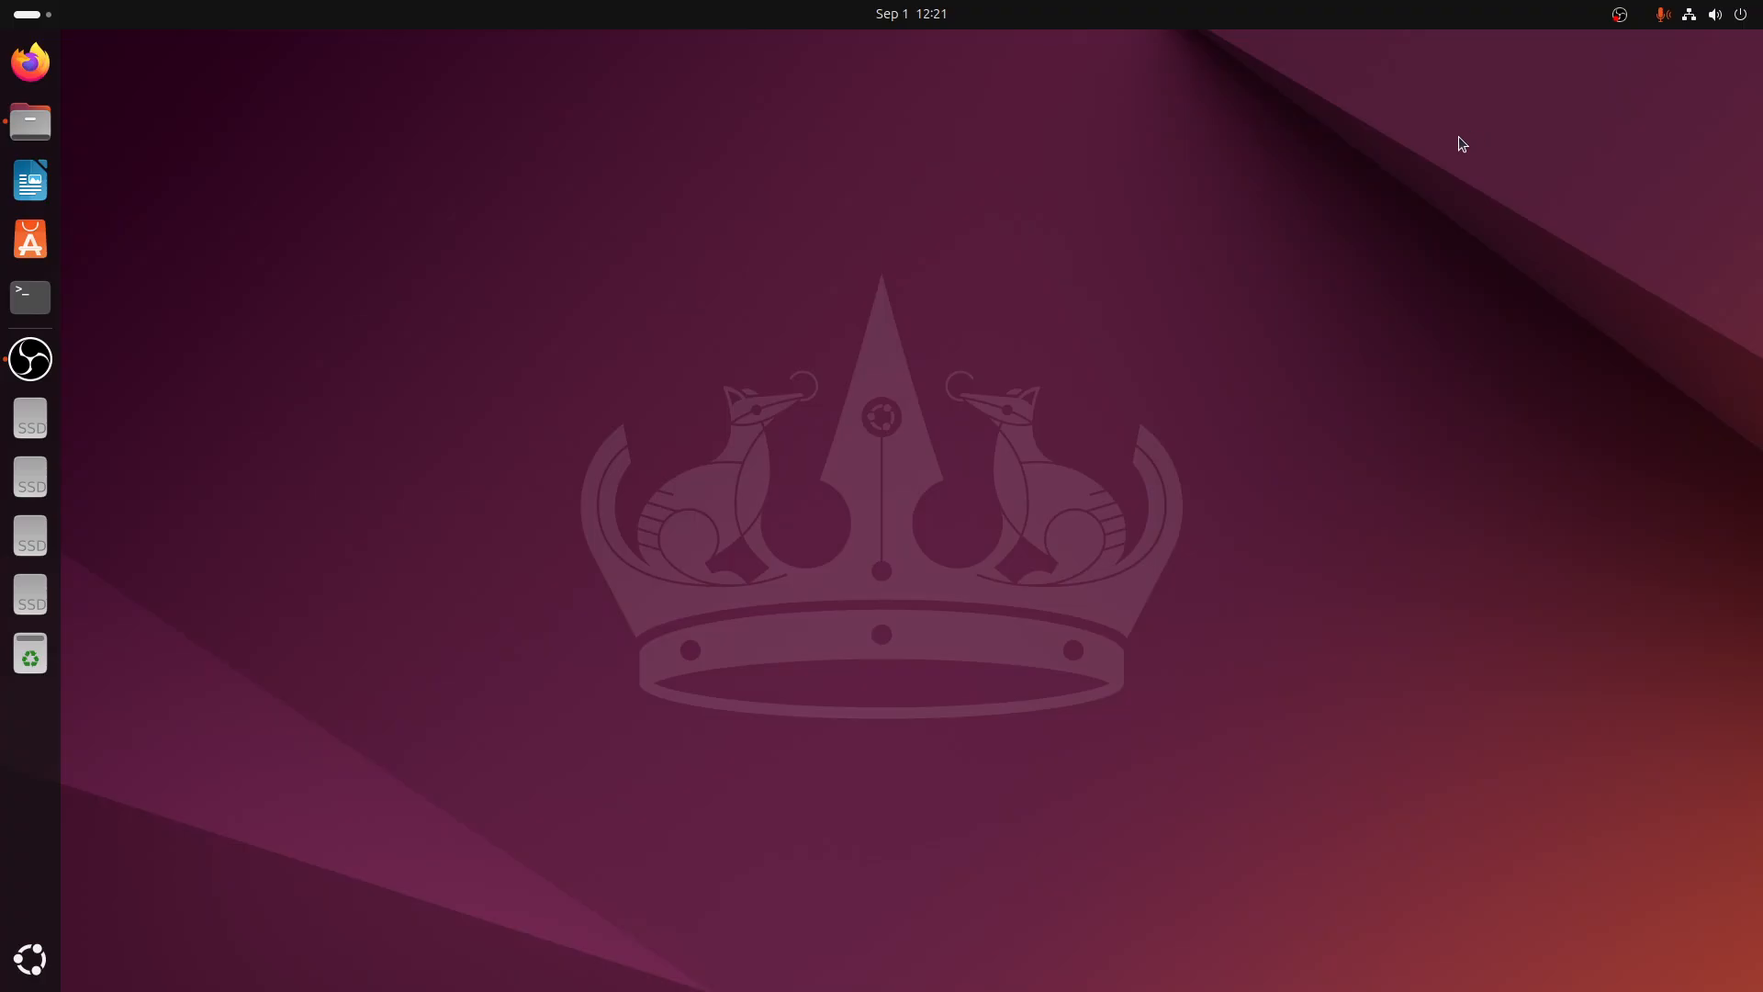
# Pin Settings to the dash from the list of installed applications and return to the desktop
pyautogui.click(32, 979)
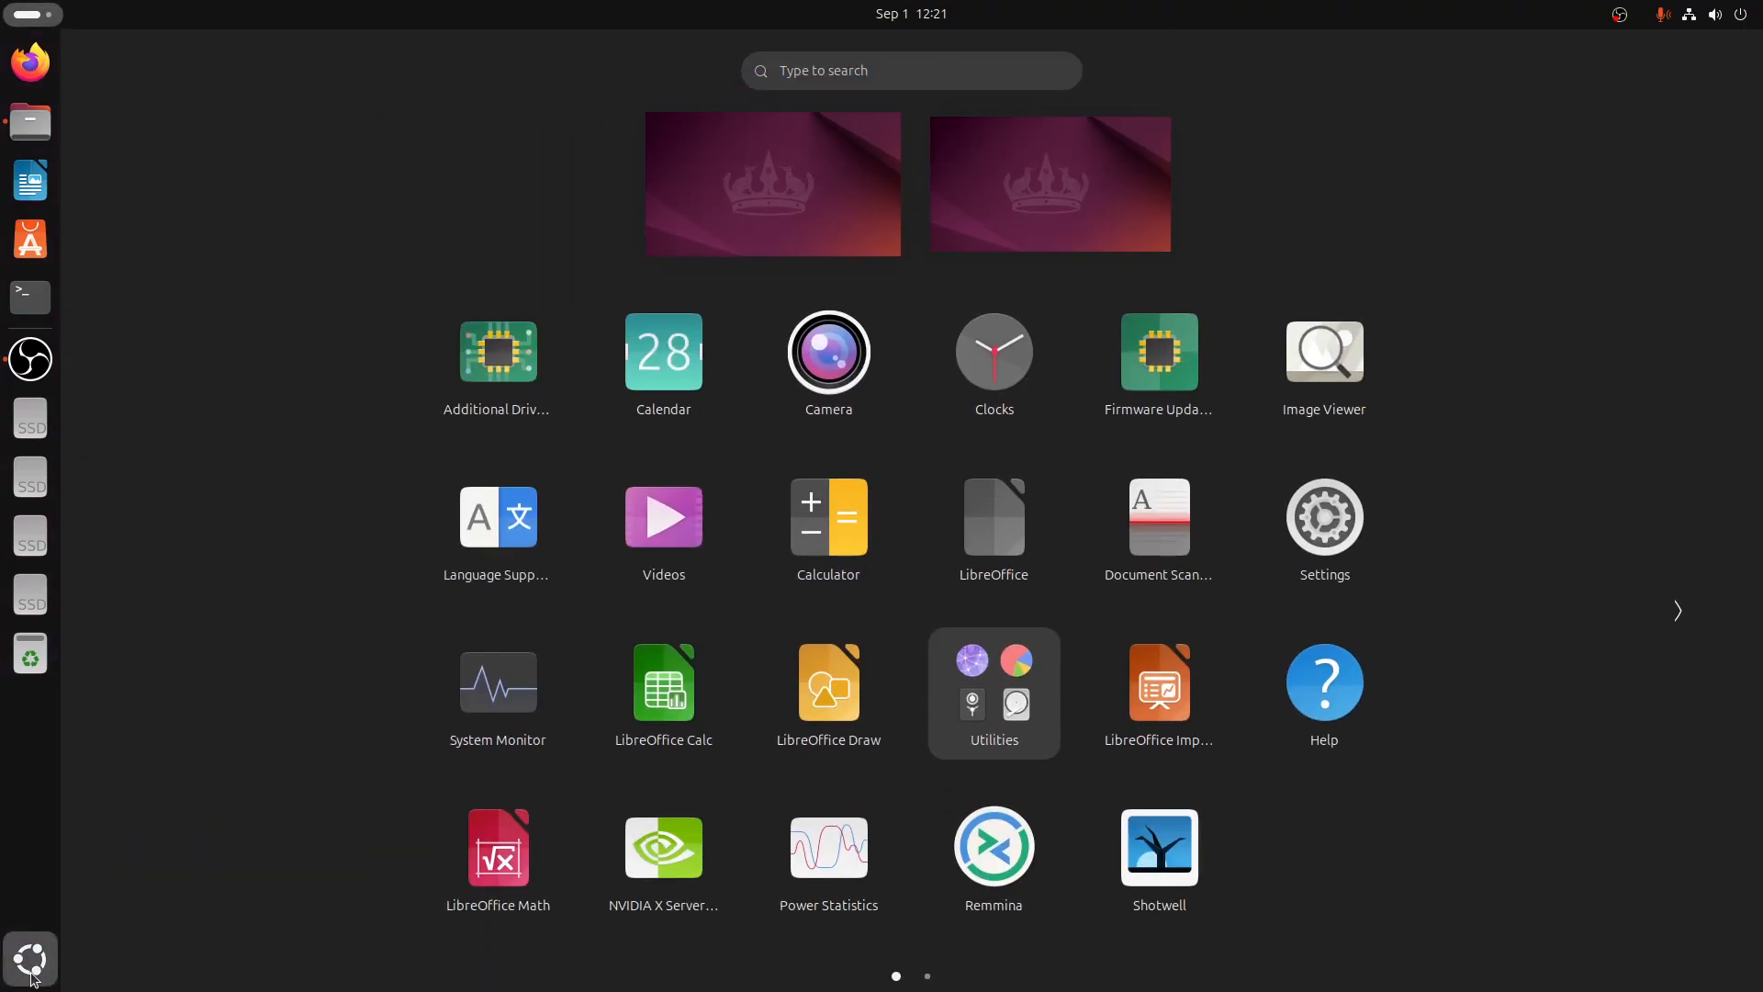
pyautogui.rightClick(1342, 532)
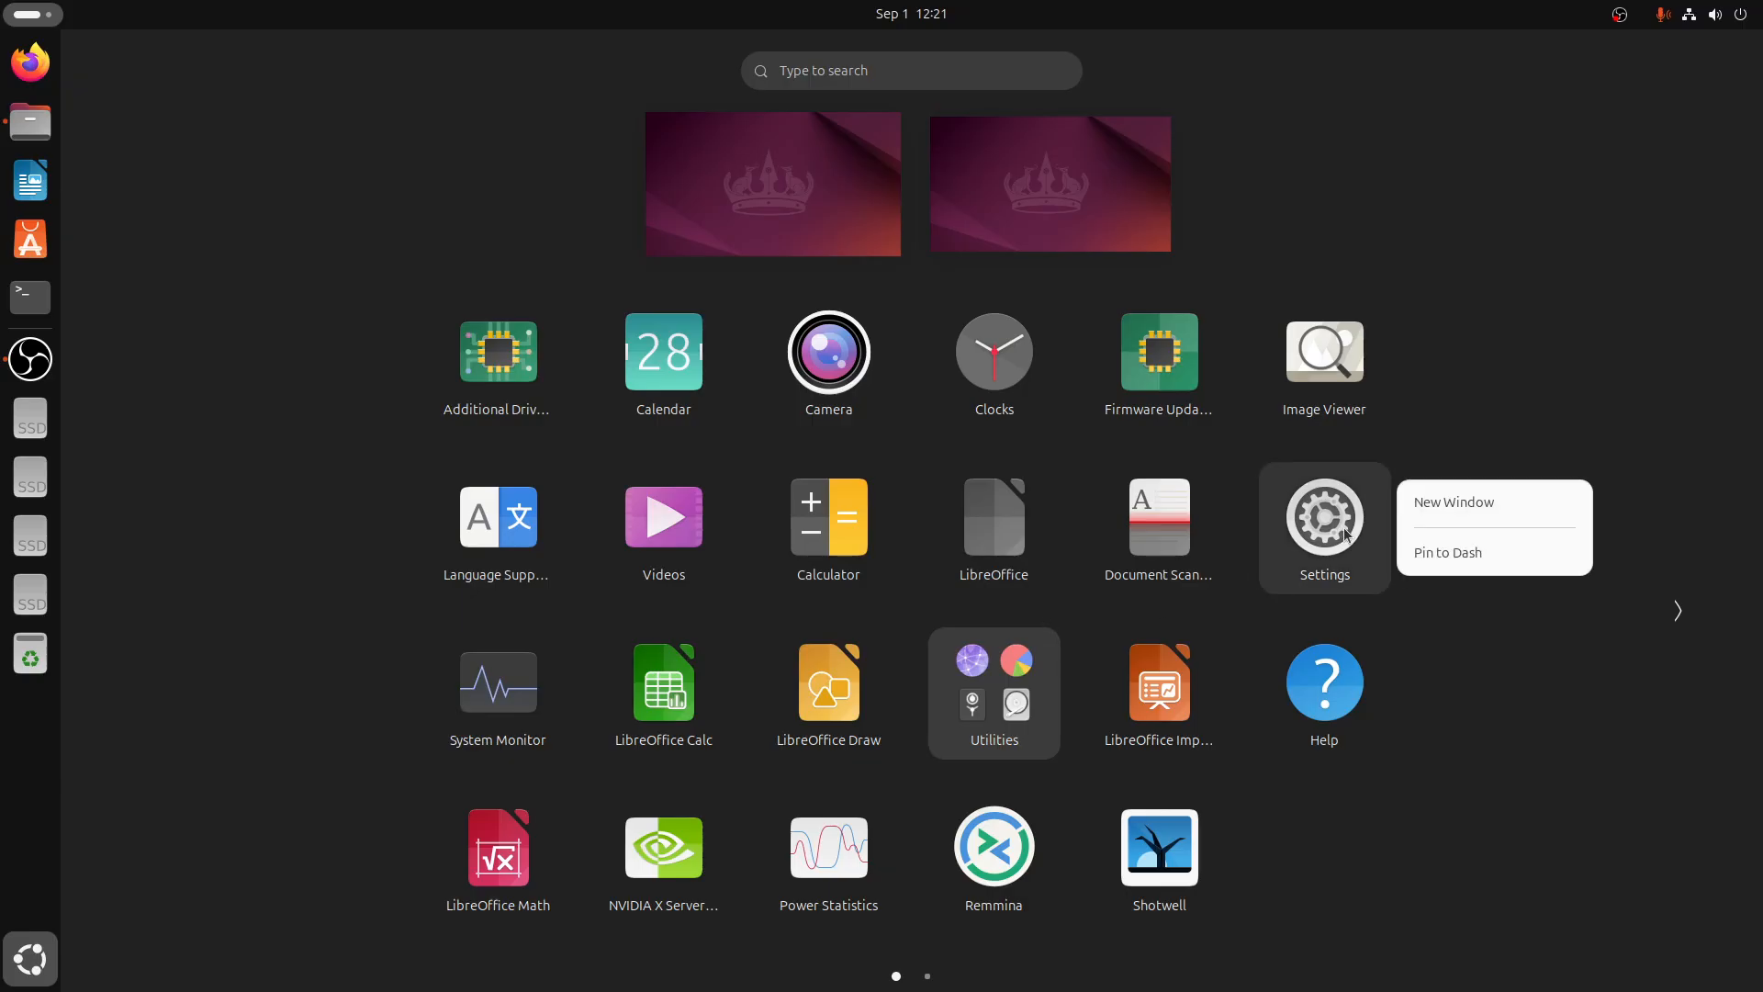
pyautogui.click(1440, 559)
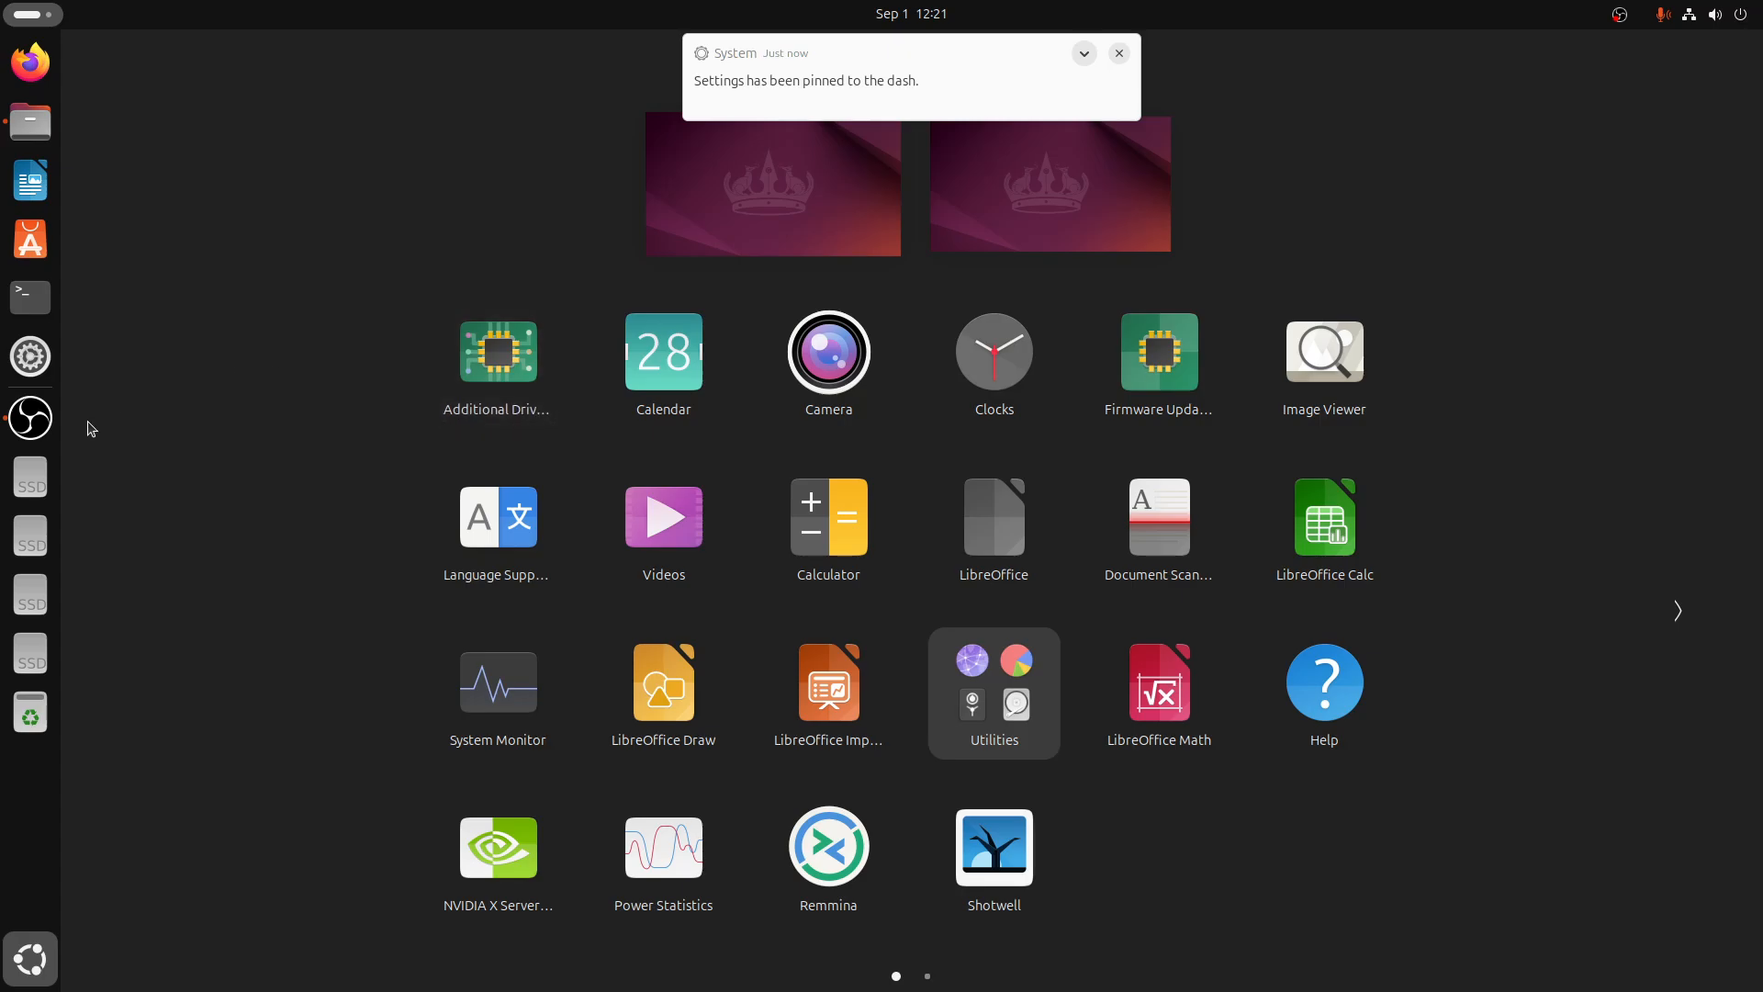
pyautogui.click(73, 401)
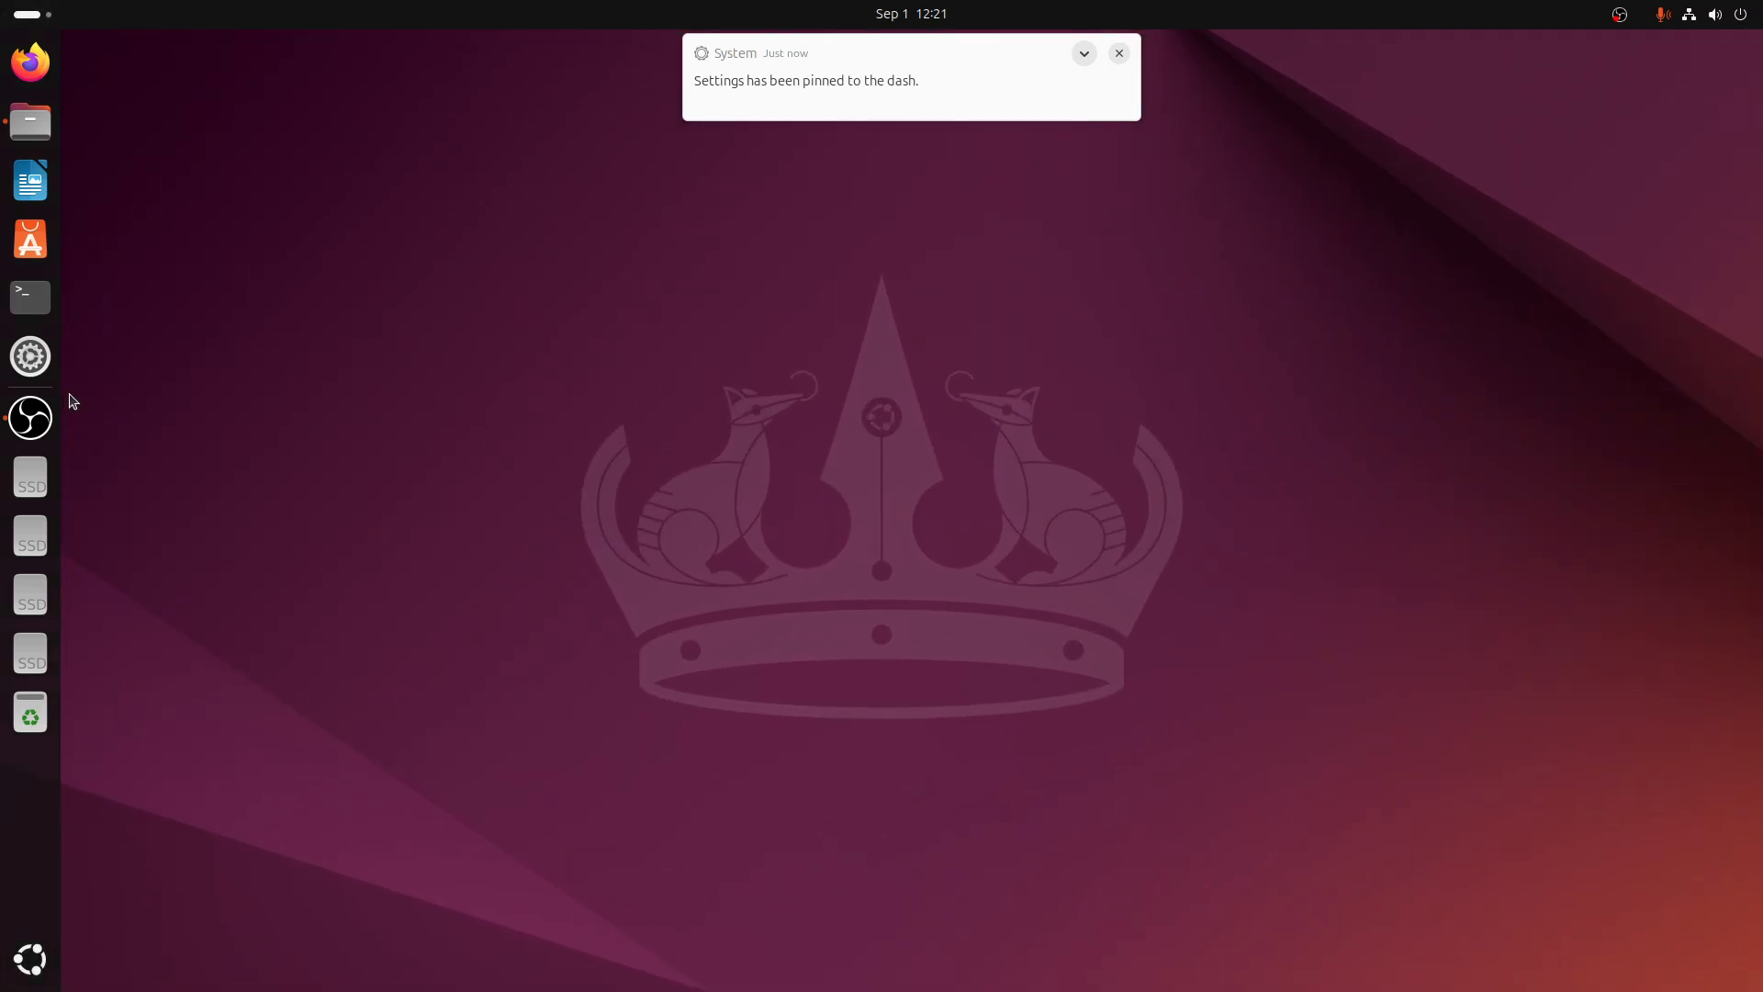
# Open Settings, move its window higher on the desktop, and enlarge it to show more content
pyautogui.click(30, 366)
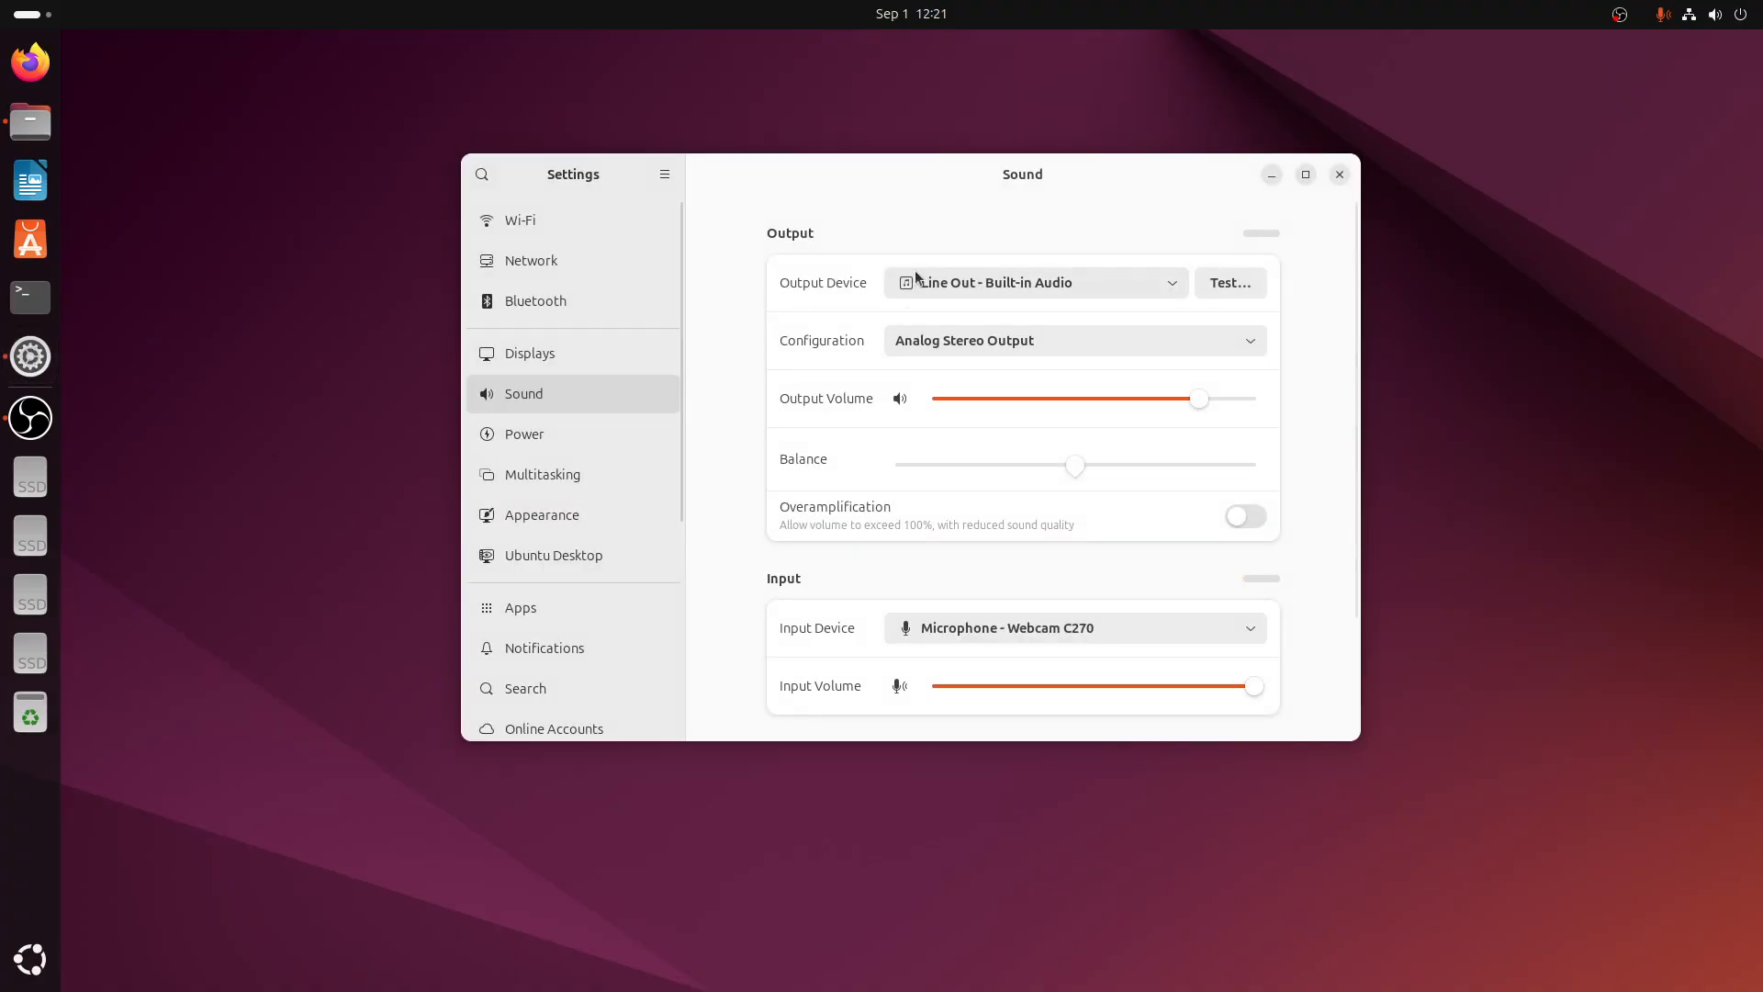
pyautogui.moveTo(933, 167); pyautogui.dragTo(893, 94)
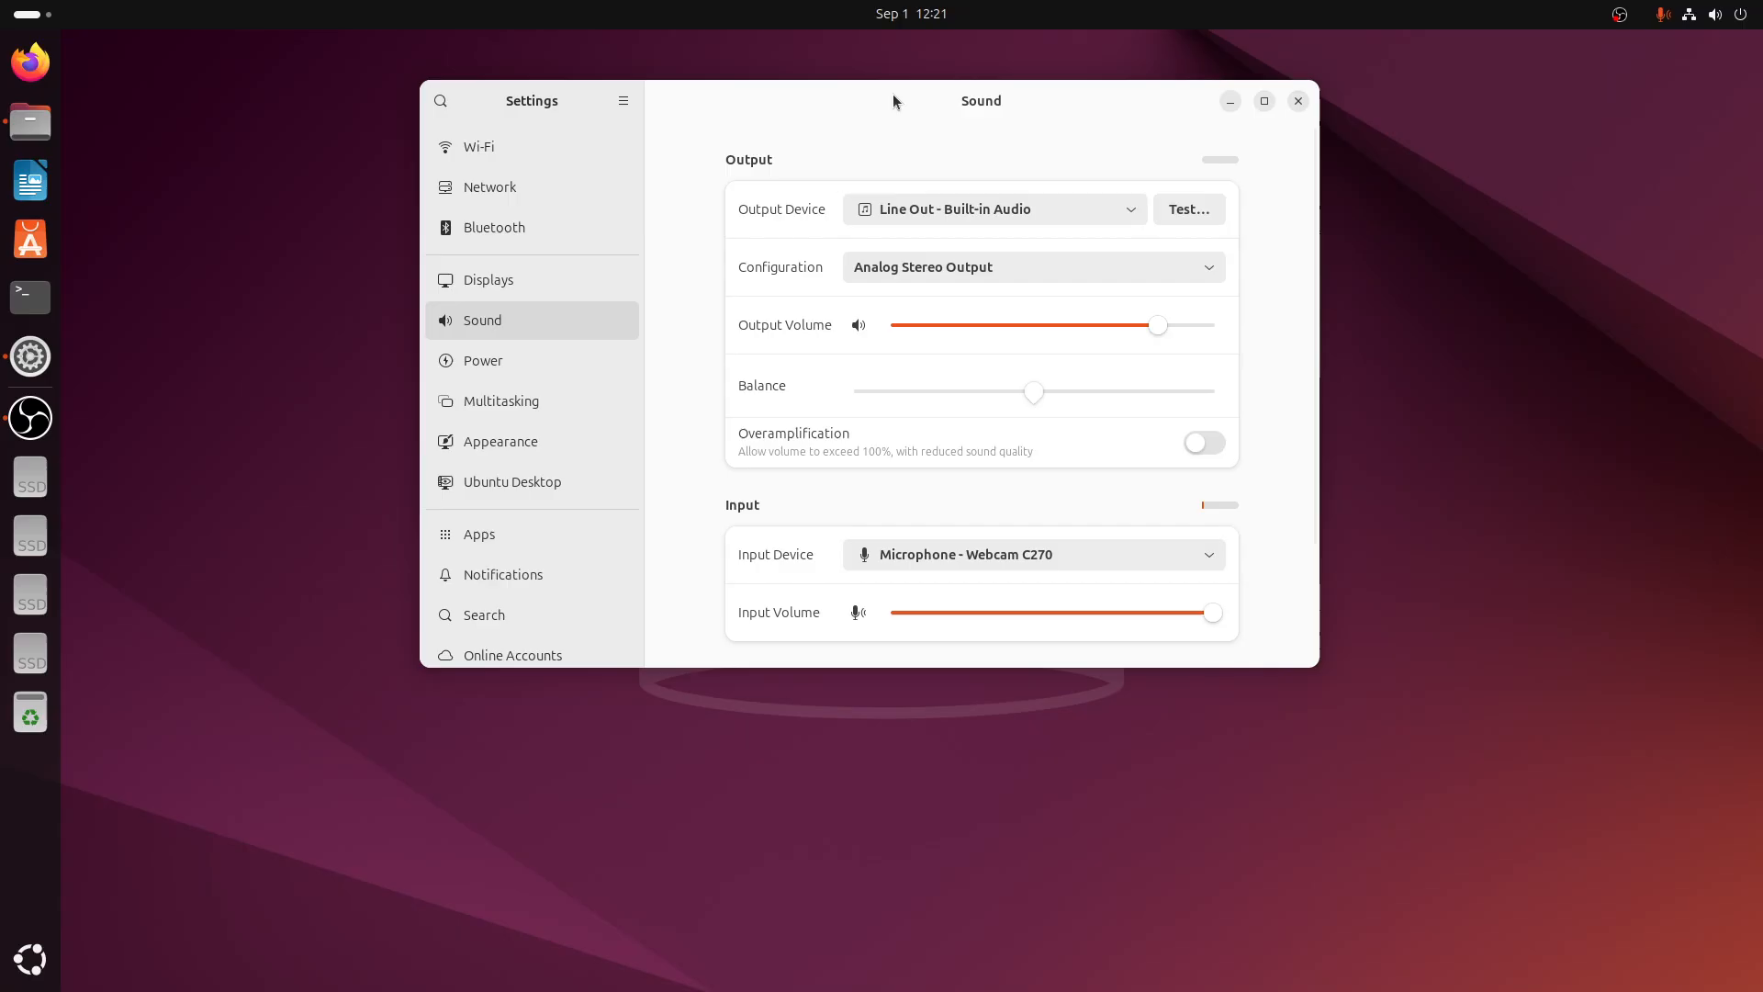
pyautogui.moveTo(1320, 670); pyautogui.dragTo(1479, 909)
# Review the computer's hardware and software information in the System settings' About page, including the System Details
pyautogui.scroll(-3, 548, 697)
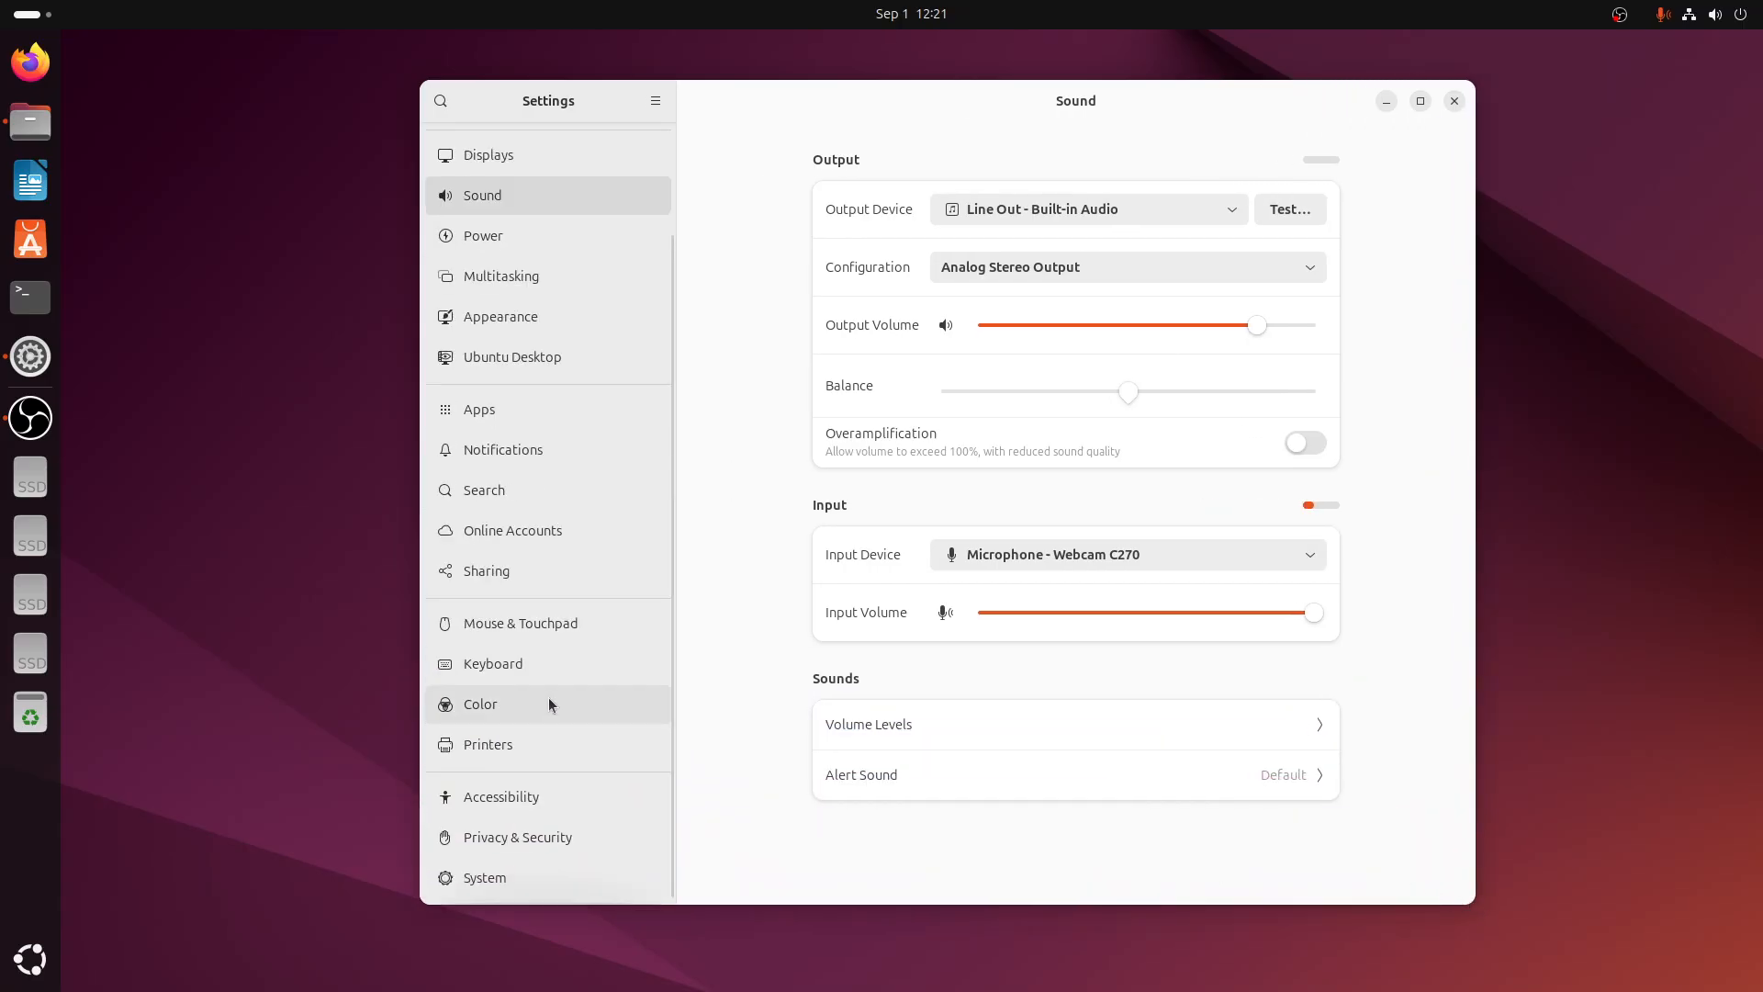
pyautogui.click(485, 876)
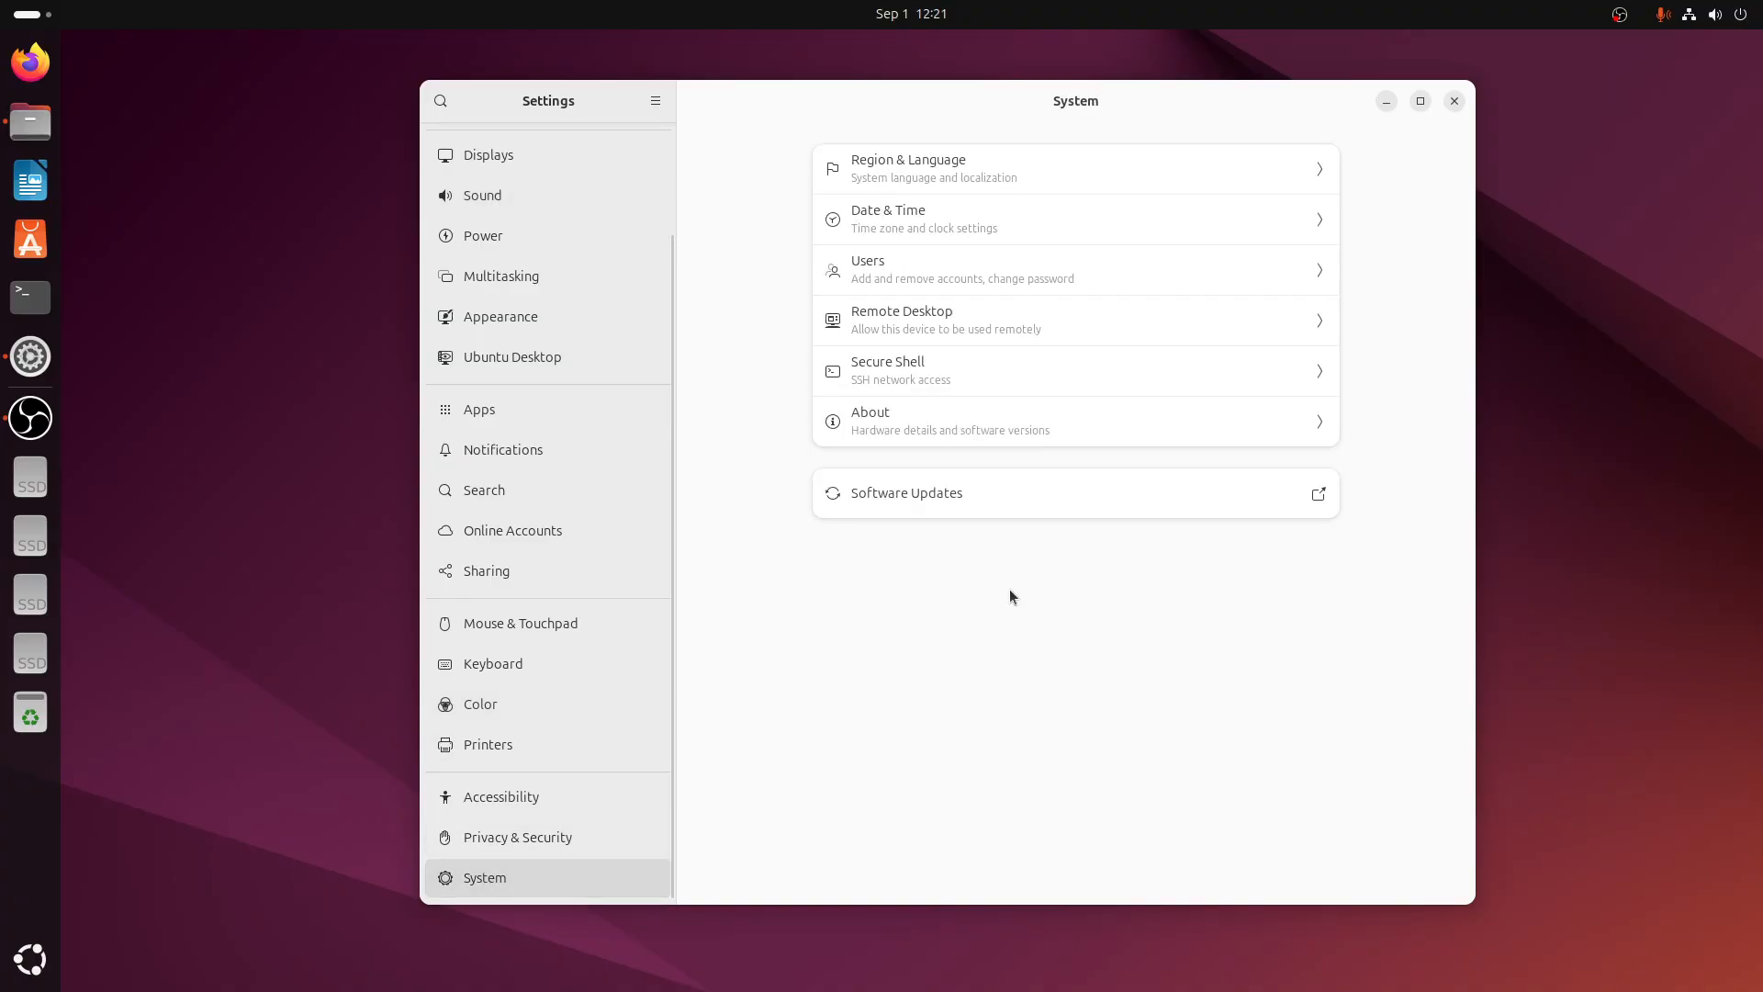
pyautogui.click(882, 421)
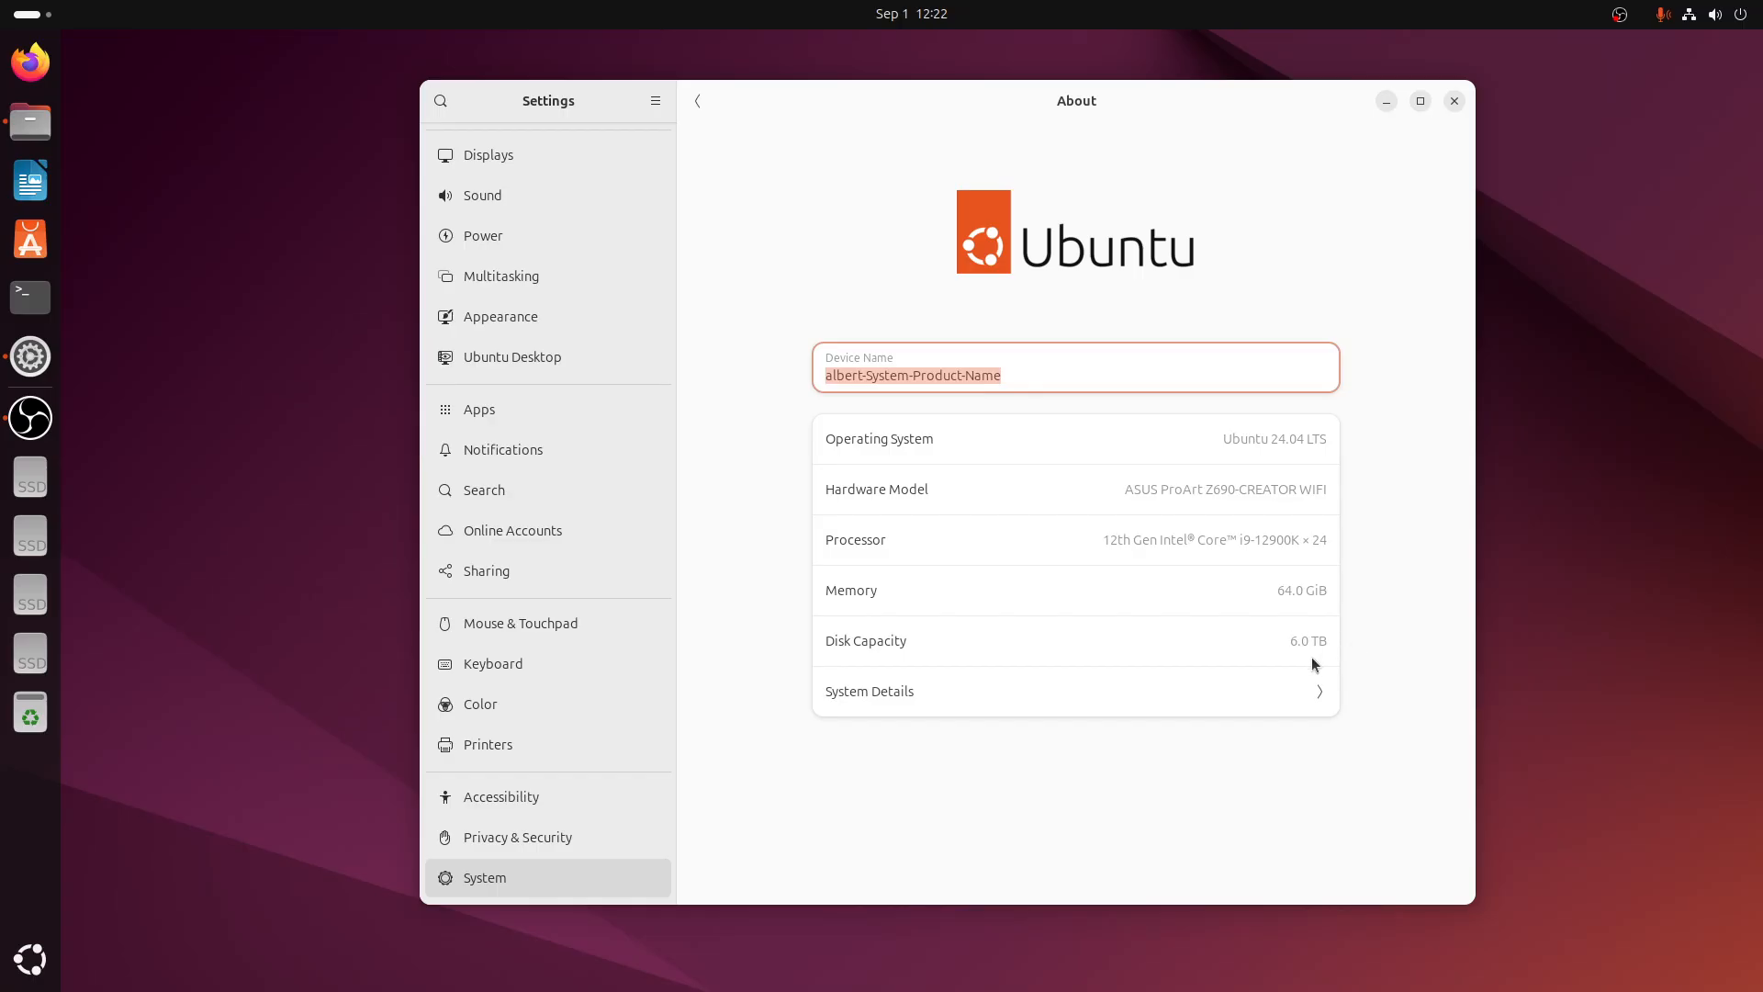
pyautogui.click(1318, 691)
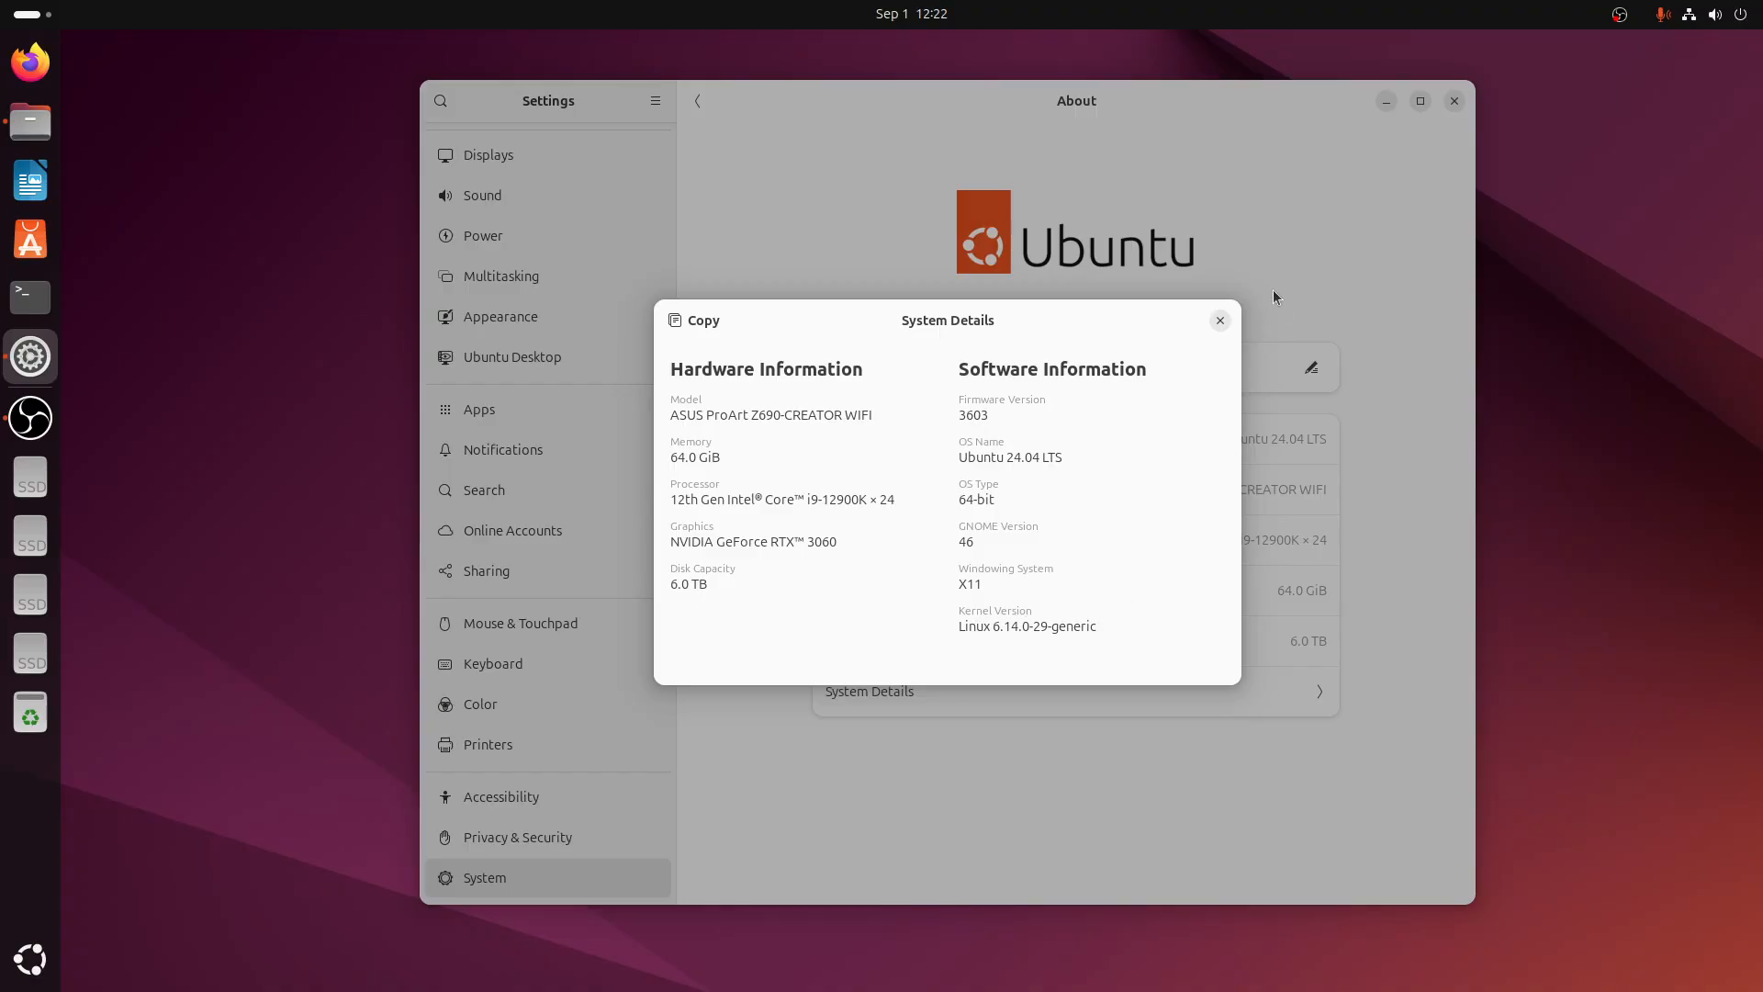
pyautogui.click(1219, 319)
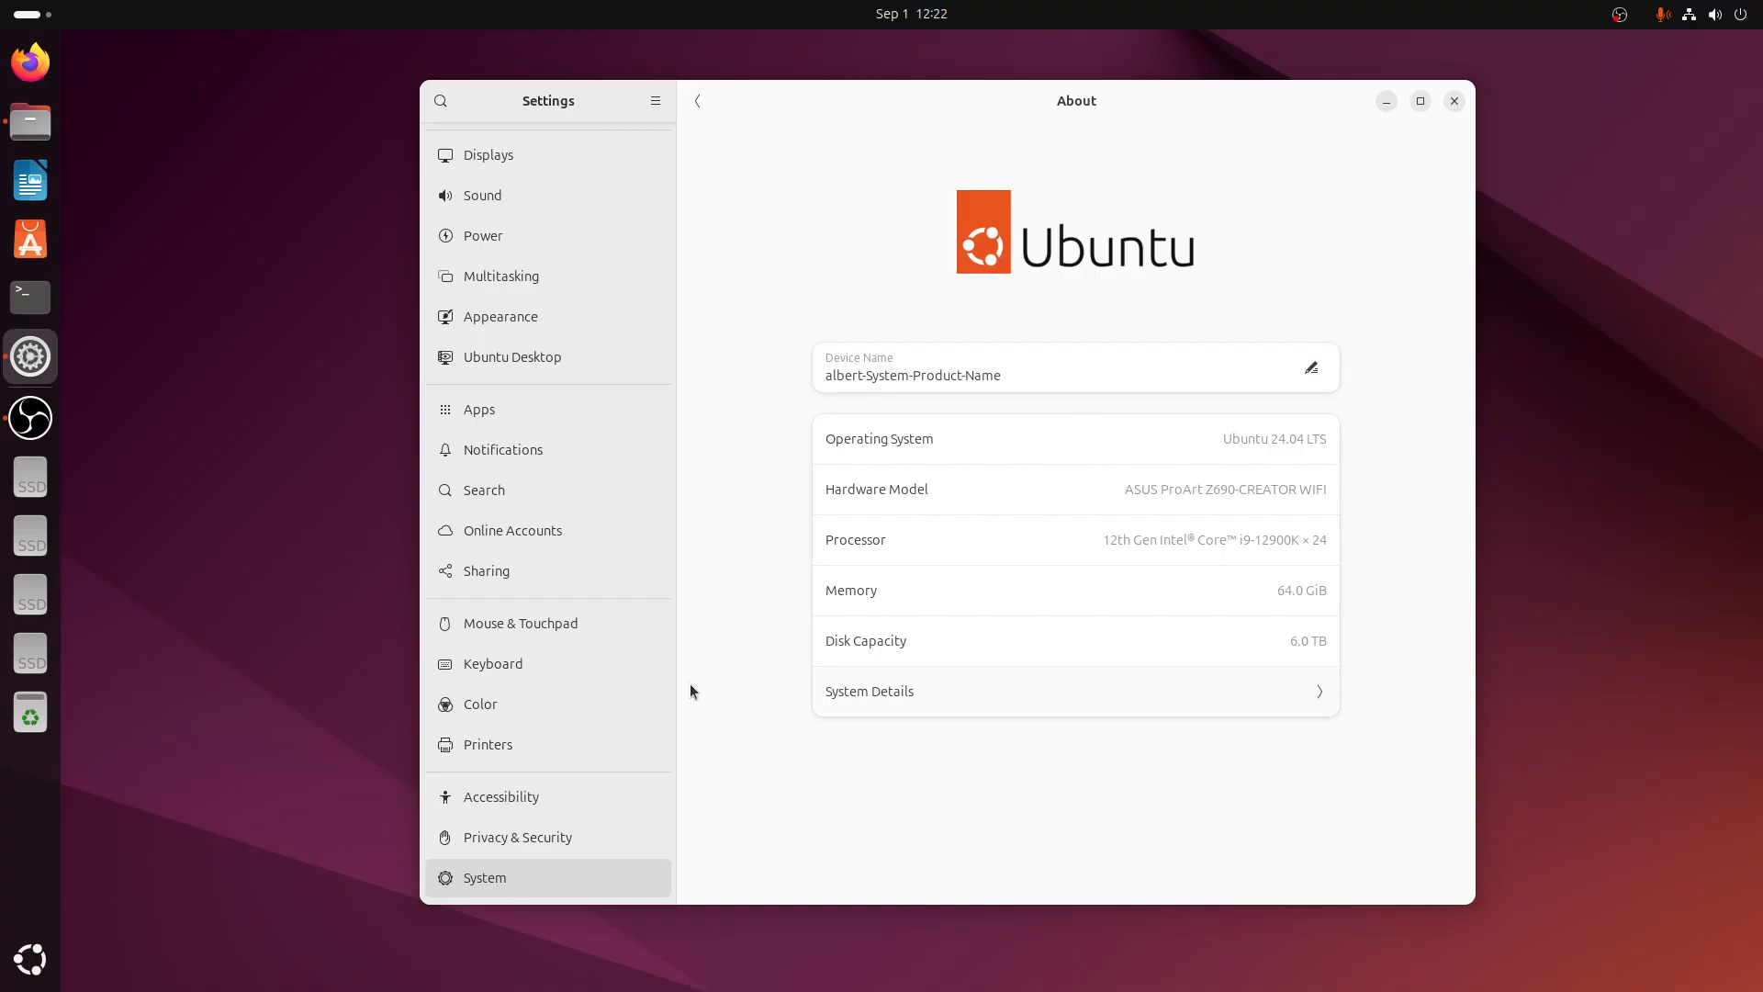
# Review the hardware and software information in System Details once more, and close it
pyautogui.click(488, 885)
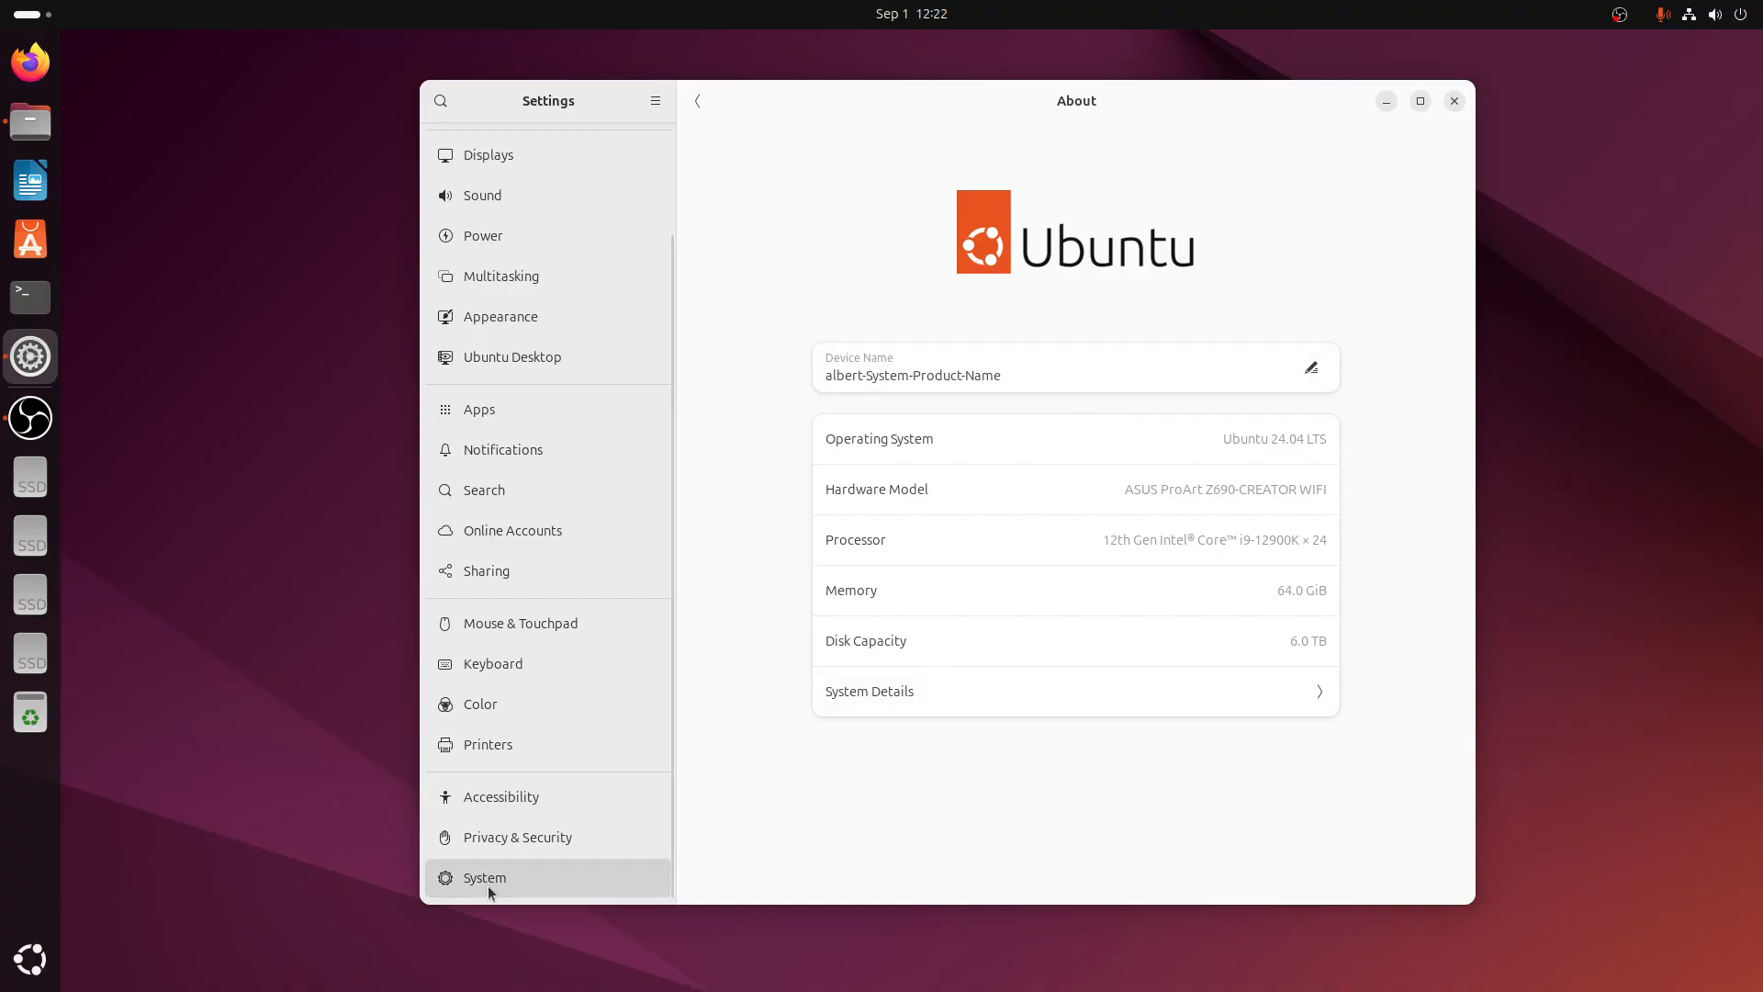
pyautogui.click(878, 698)
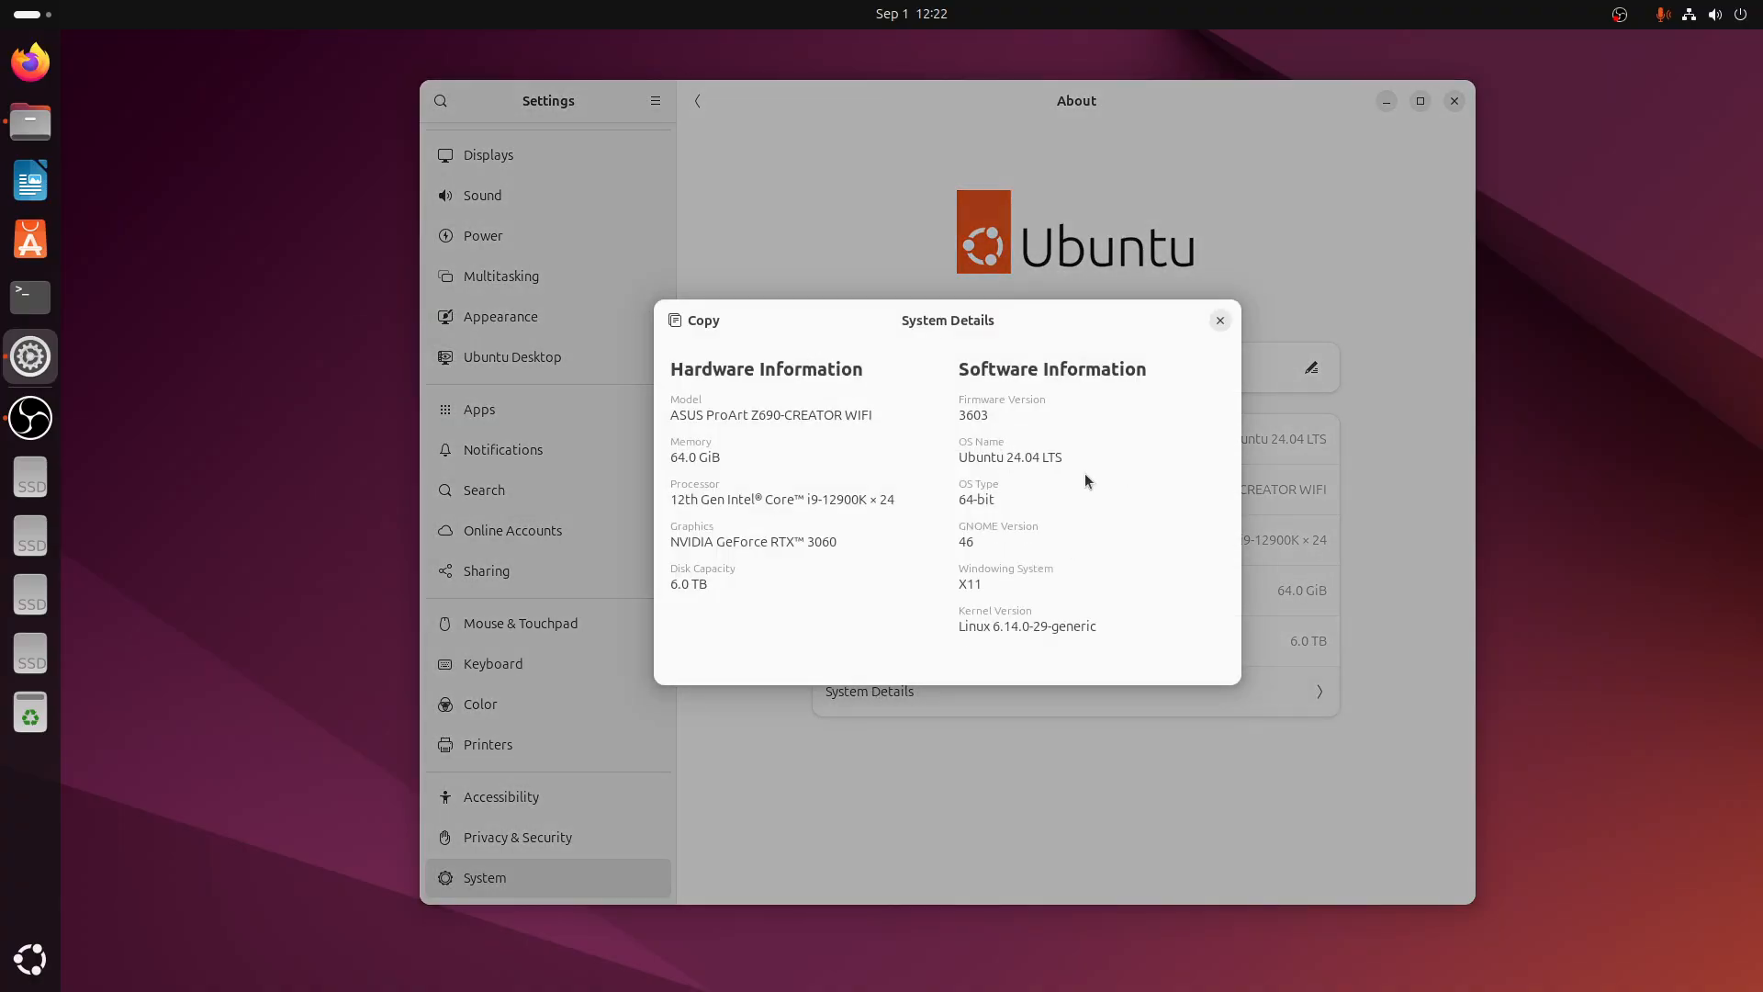
pyautogui.click(1218, 320)
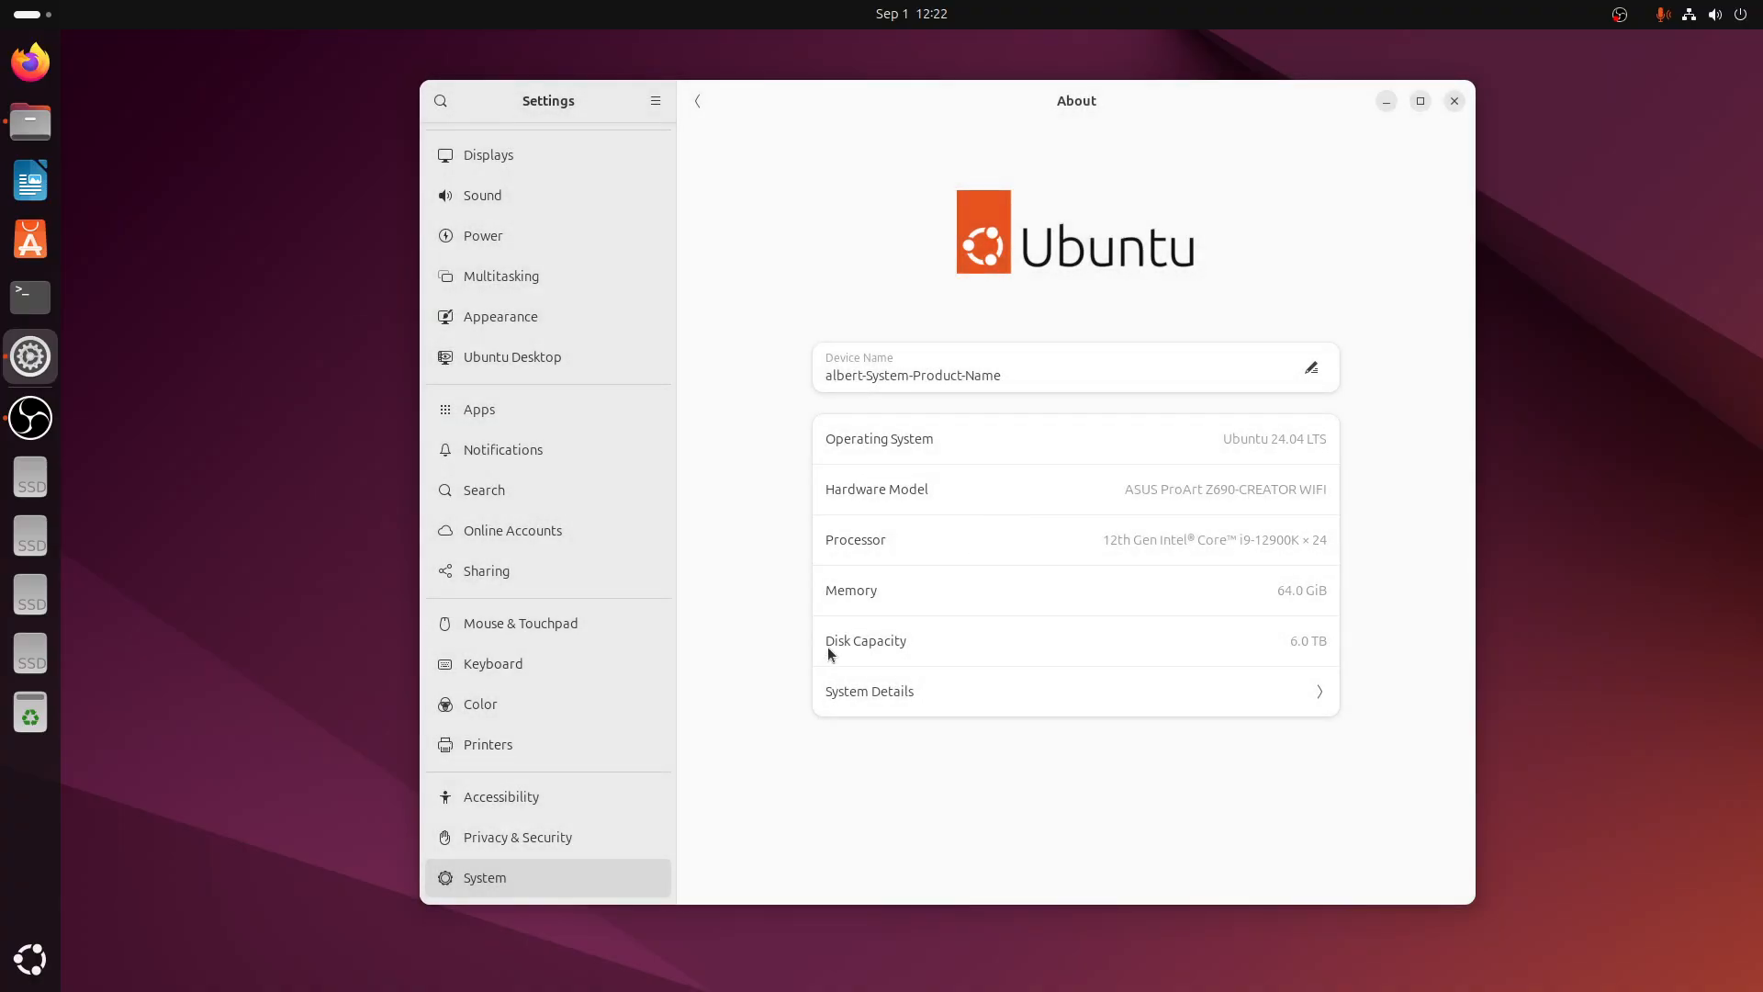
# Check for software updates from the main System settings page, and close Software Updater without running a partial upgrade
pyautogui.click(481, 745)
pyautogui.click(510, 881)
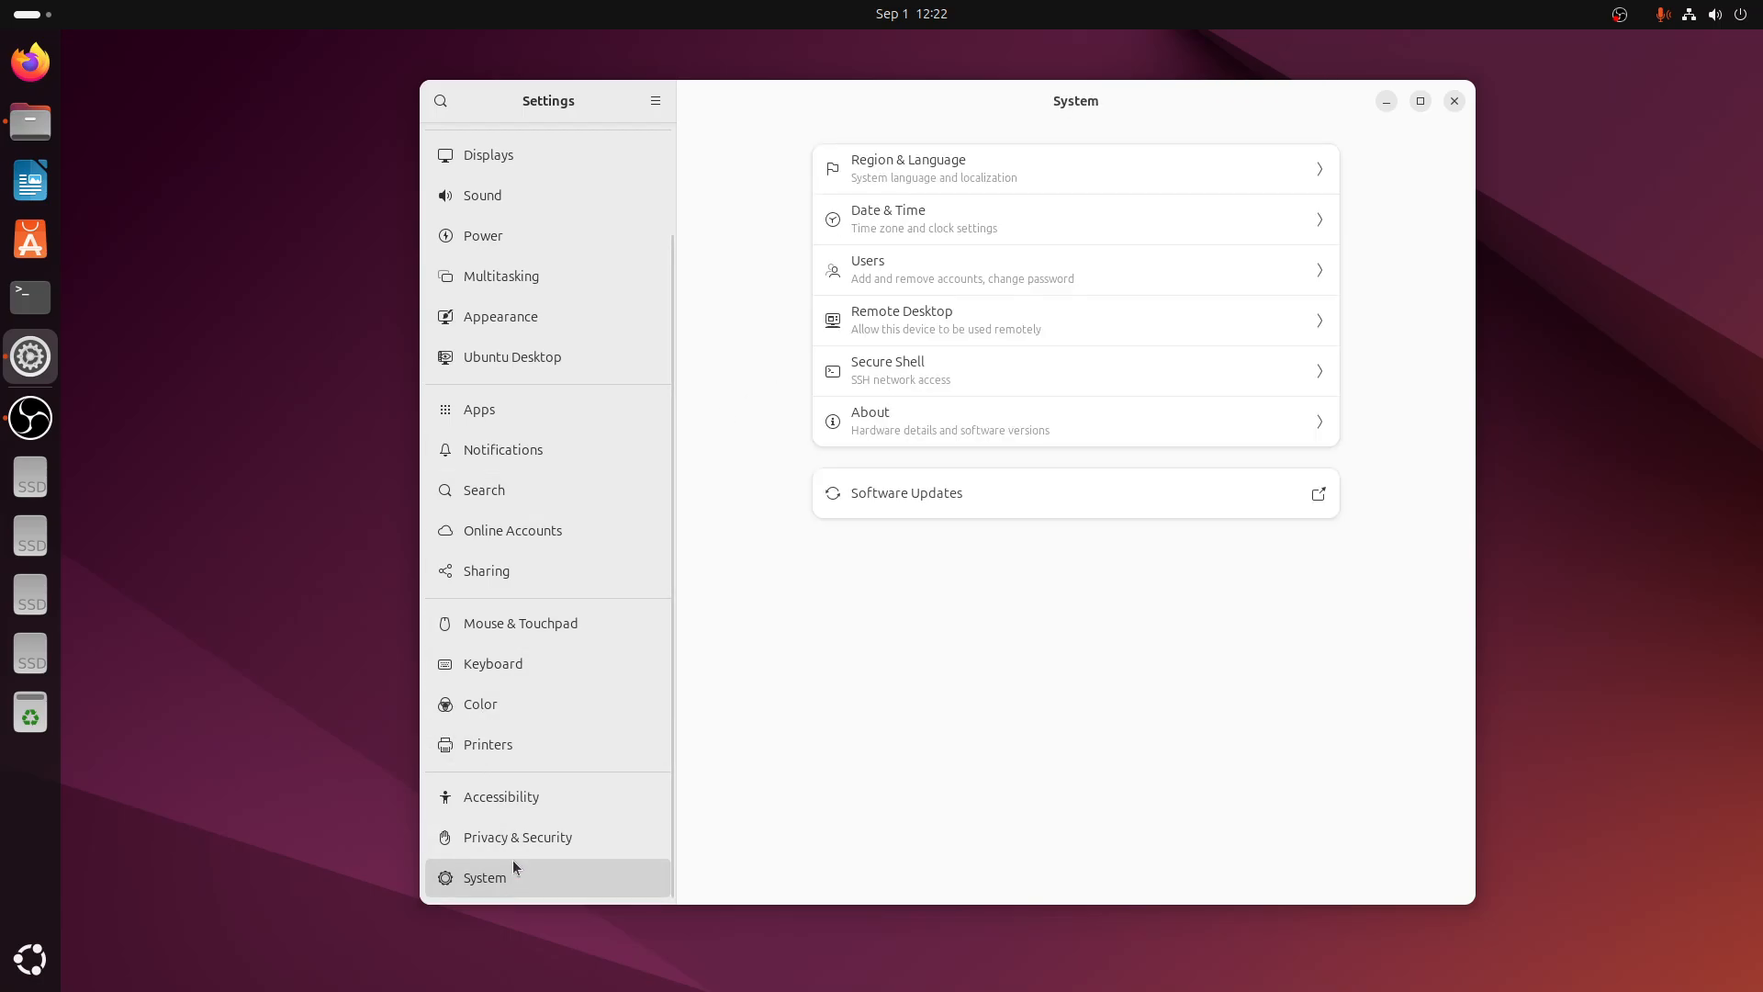
pyautogui.click(916, 499)
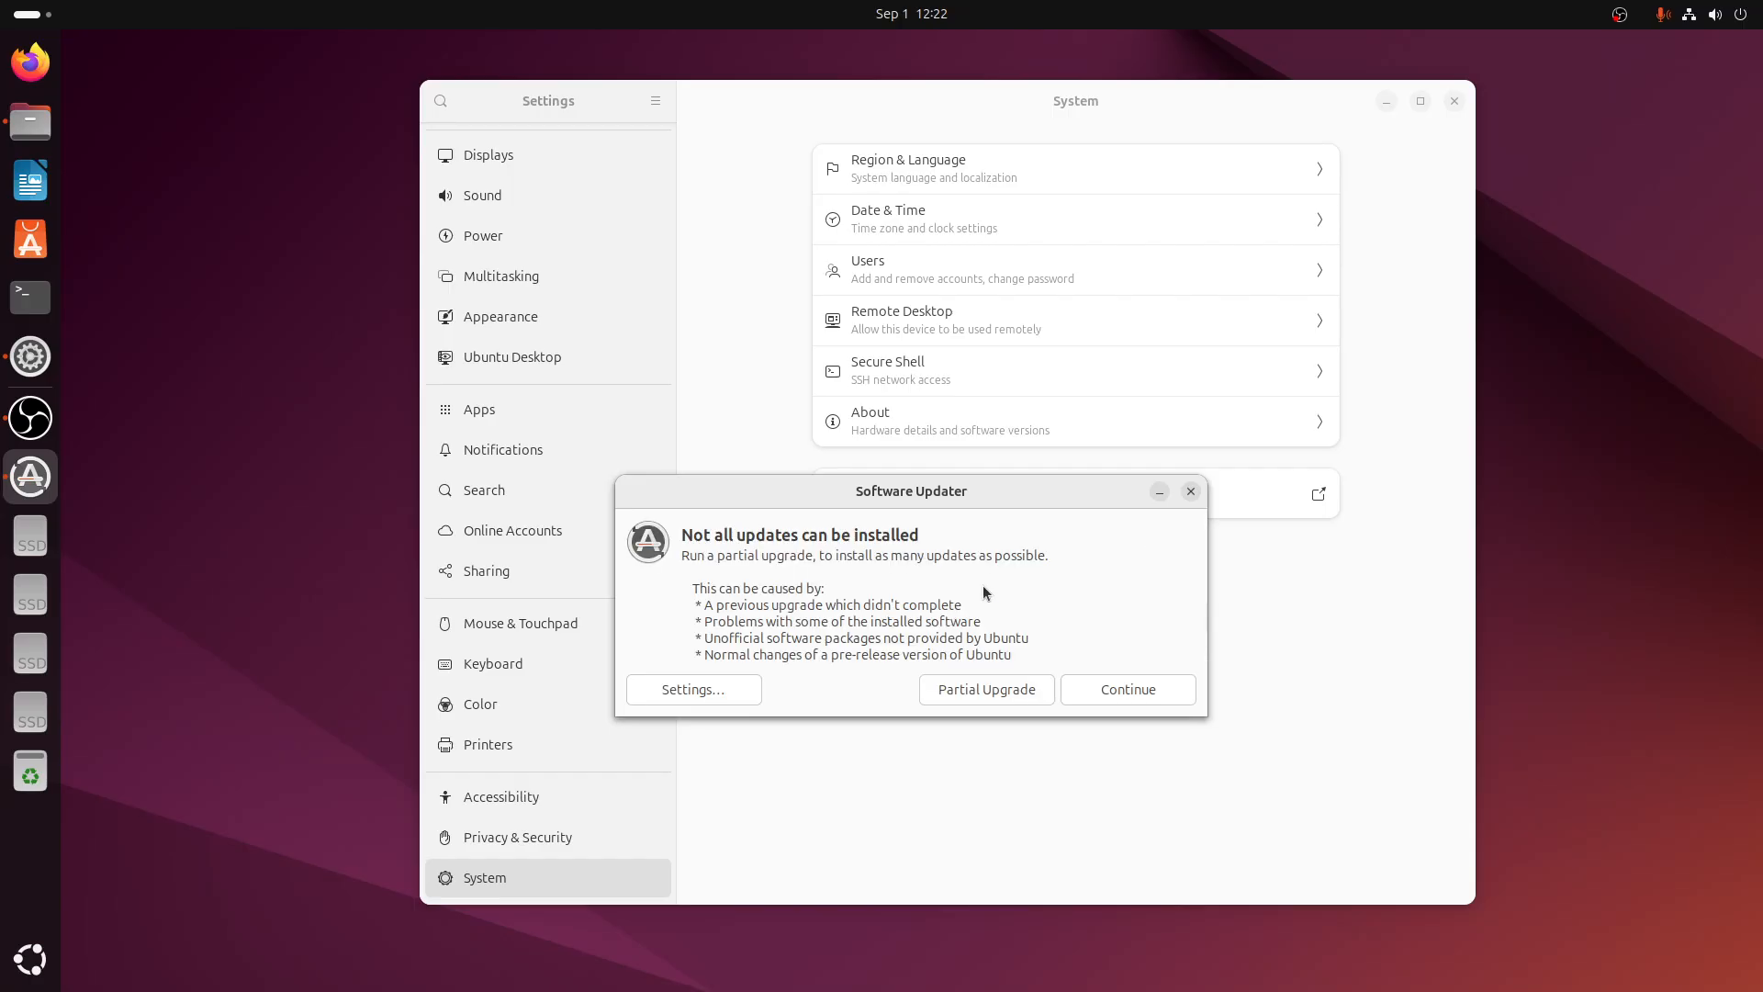
pyautogui.moveTo(1018, 491); pyautogui.dragTo(1093, 425)
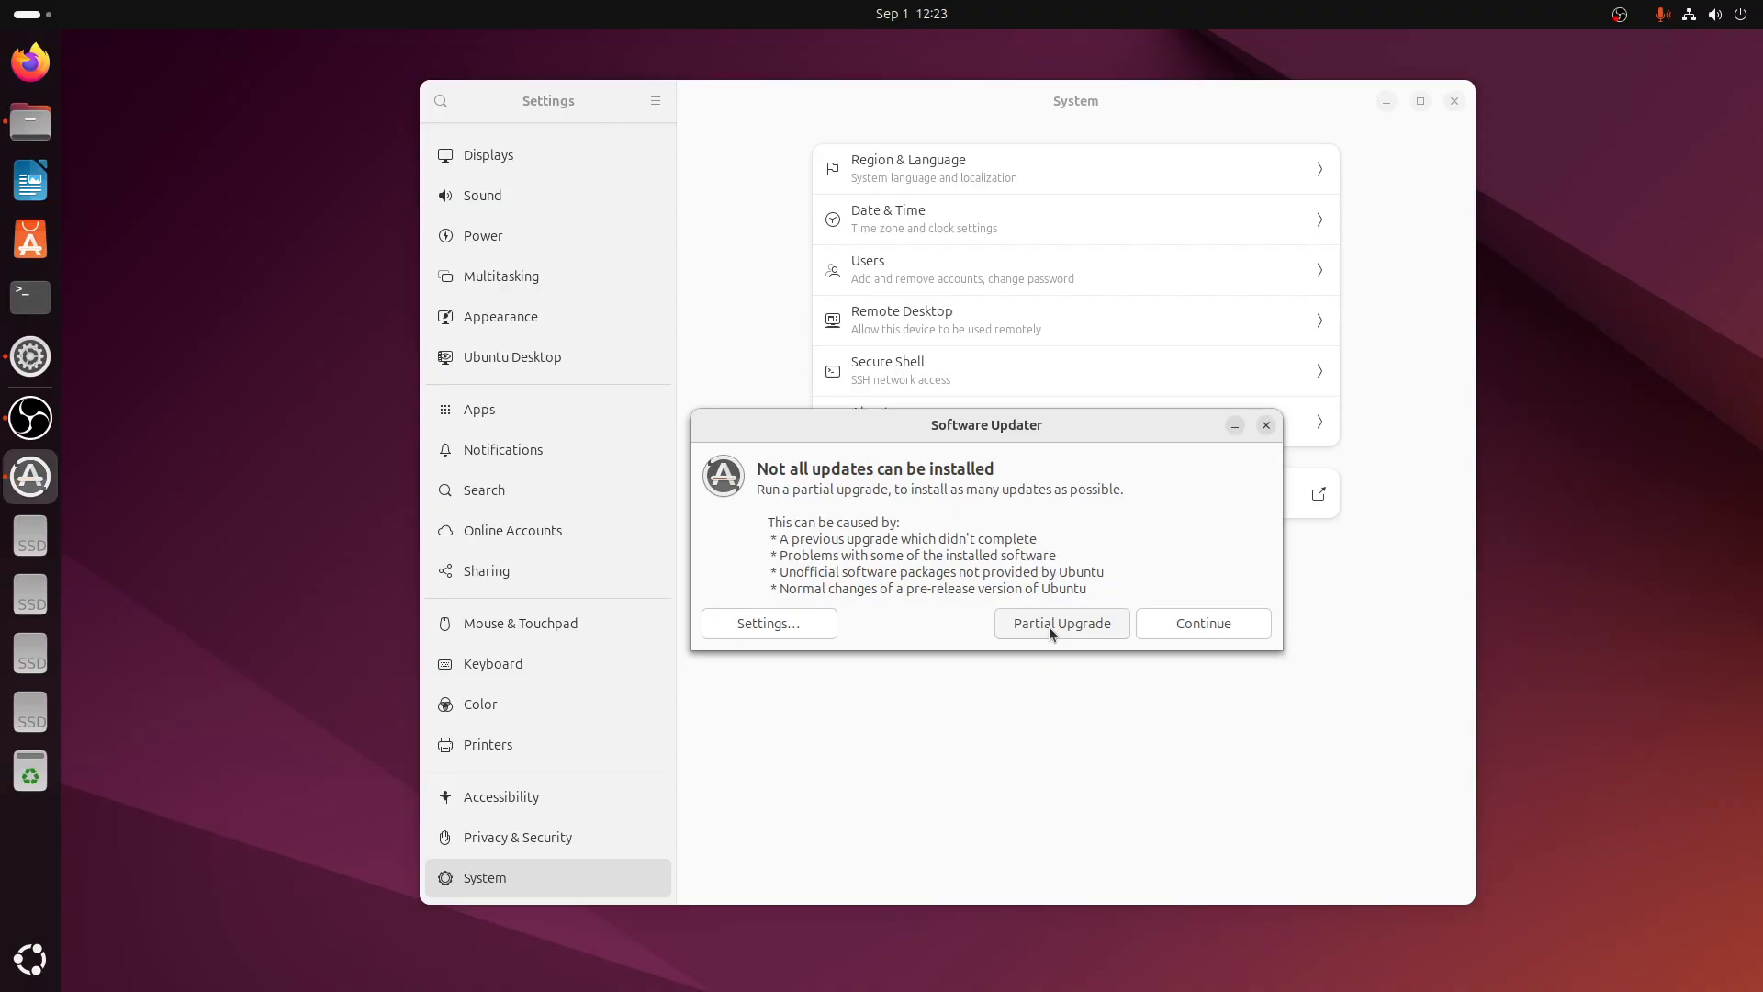
pyautogui.click(1265, 427)
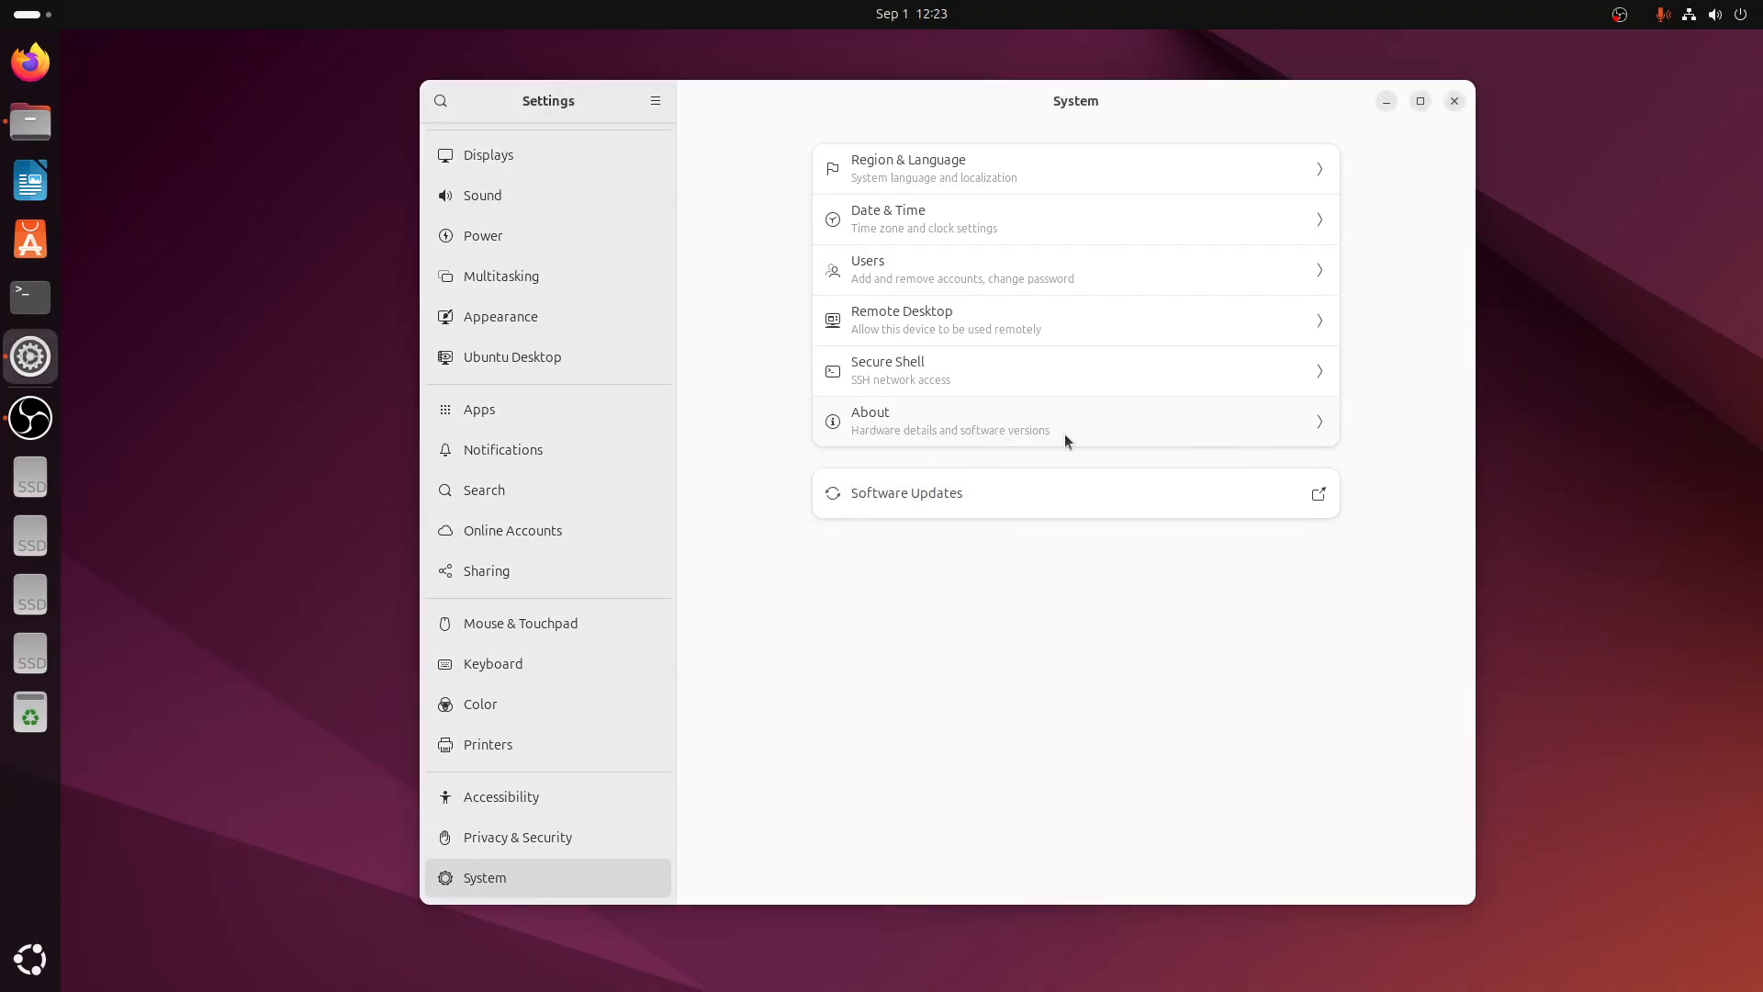
# Open a terminal over the Settings window and refresh the package lists with "sudo apt update", entering the account password when asked
pyautogui.click(31, 301)
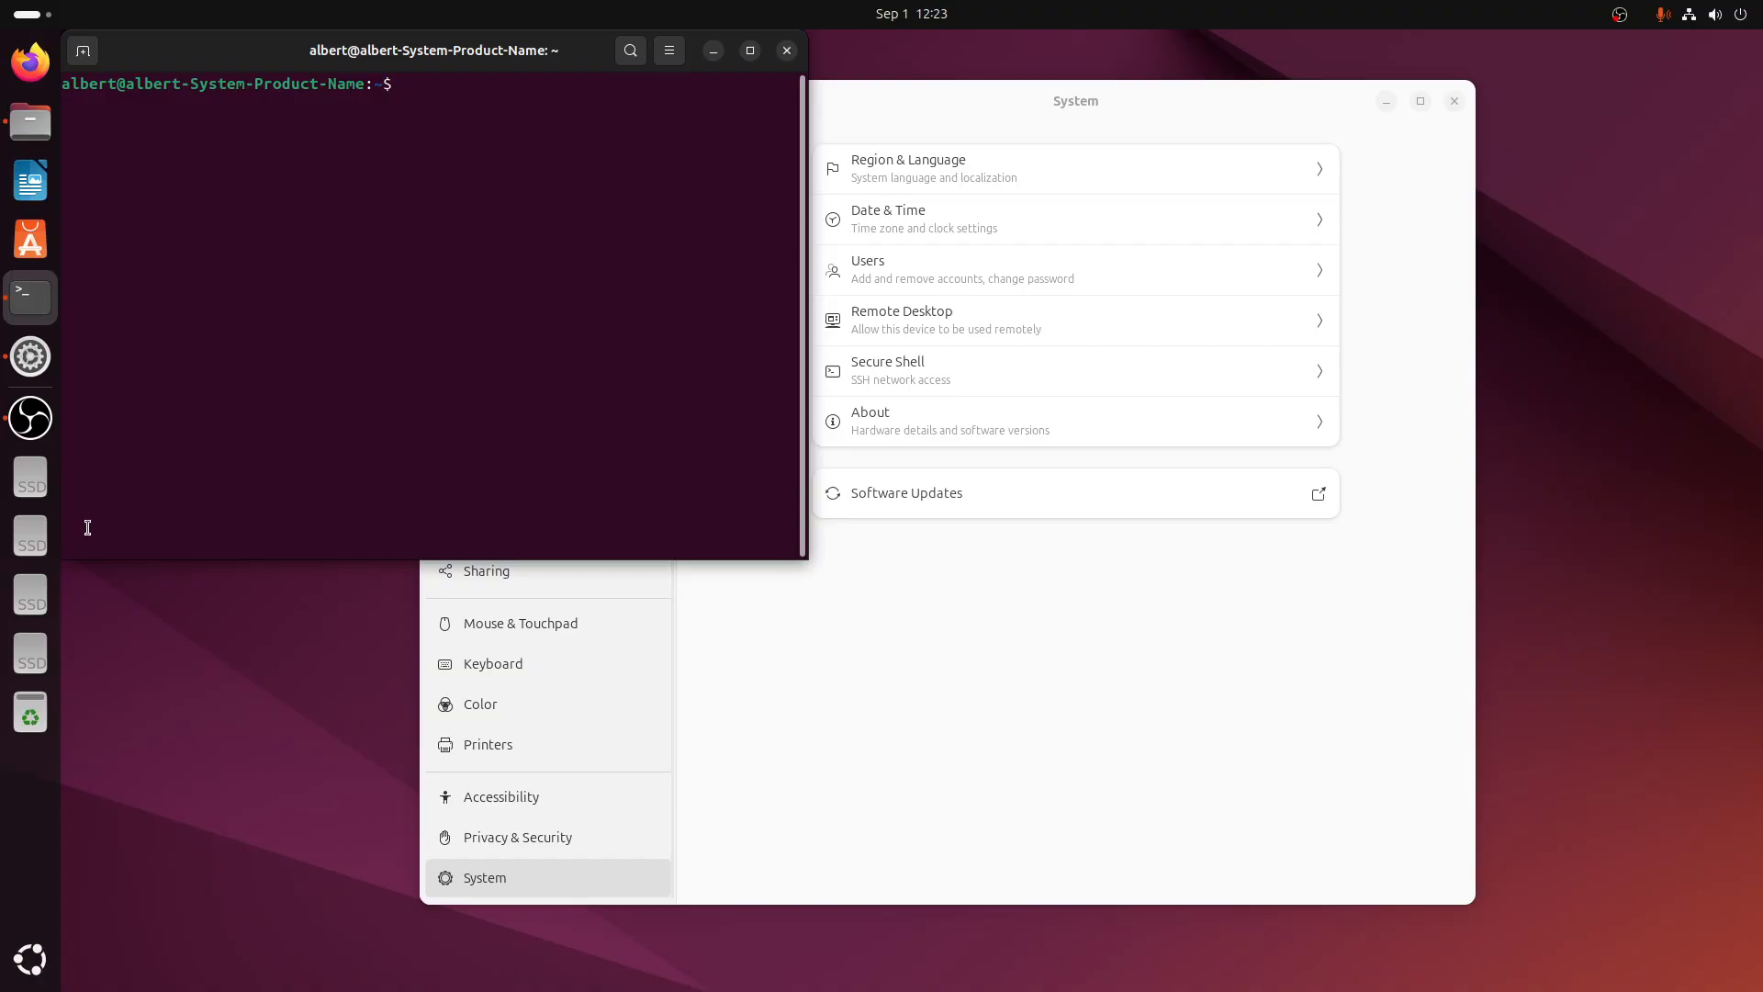
pyautogui.moveTo(355, 70); pyautogui.dragTo(744, 149)
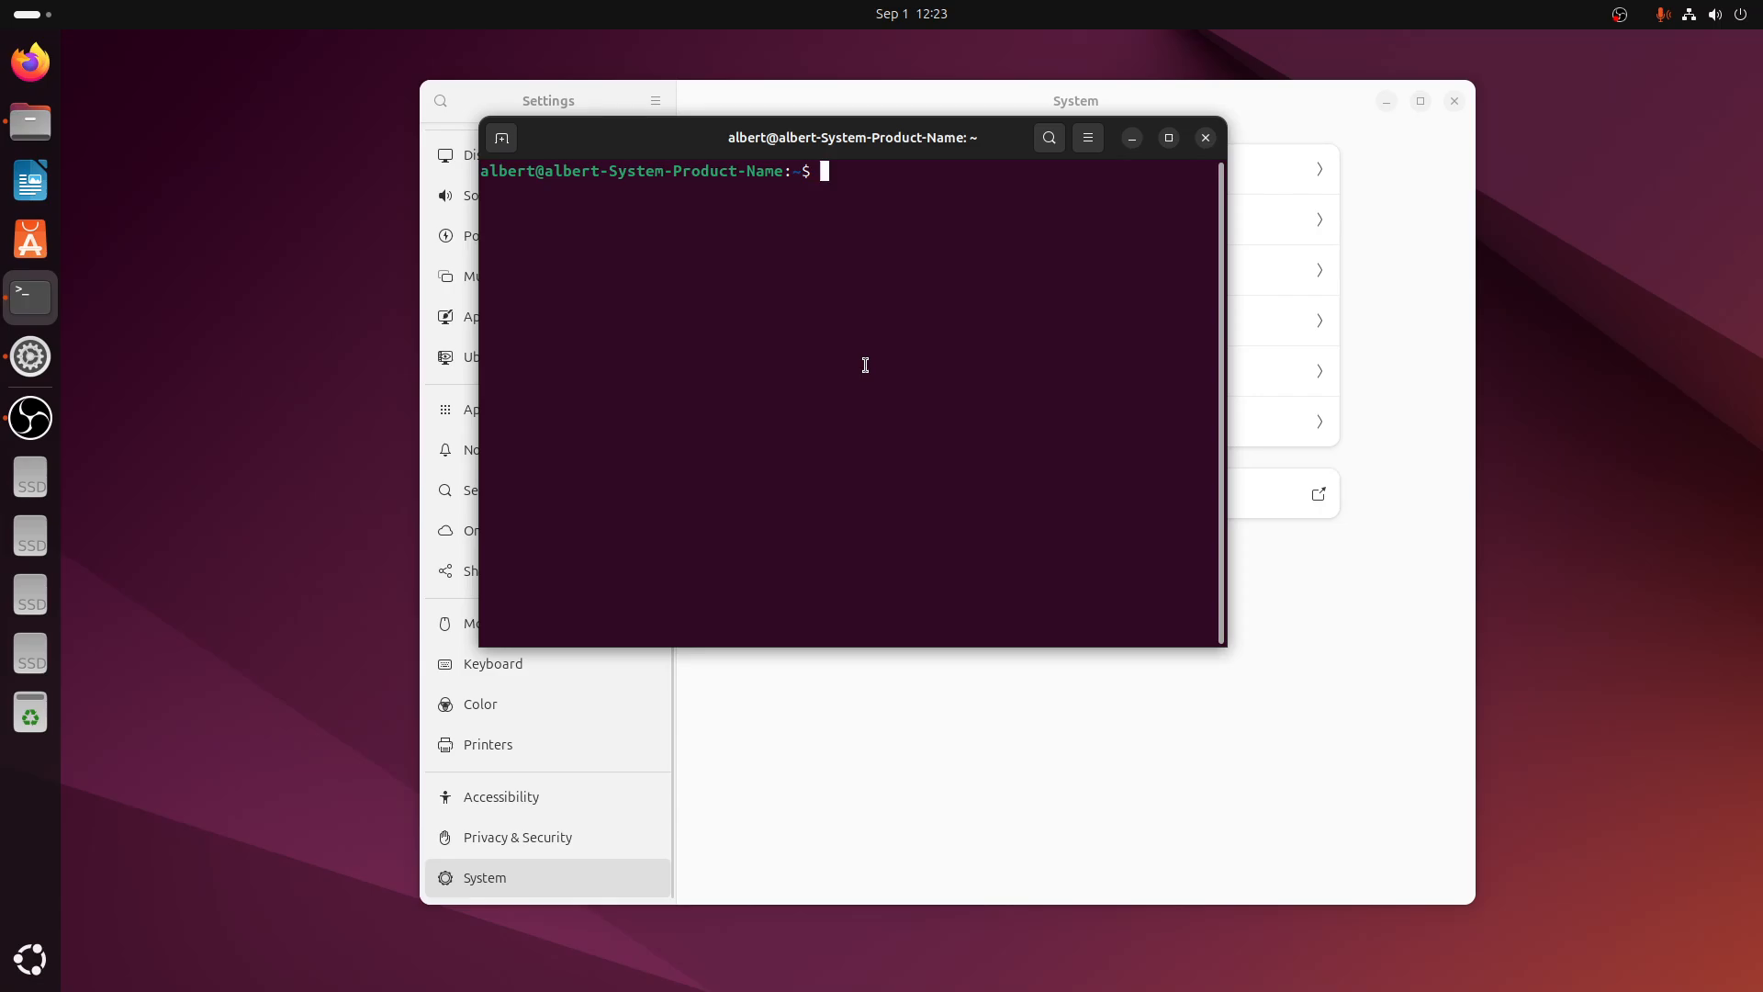
pyautogui.write('sudo')
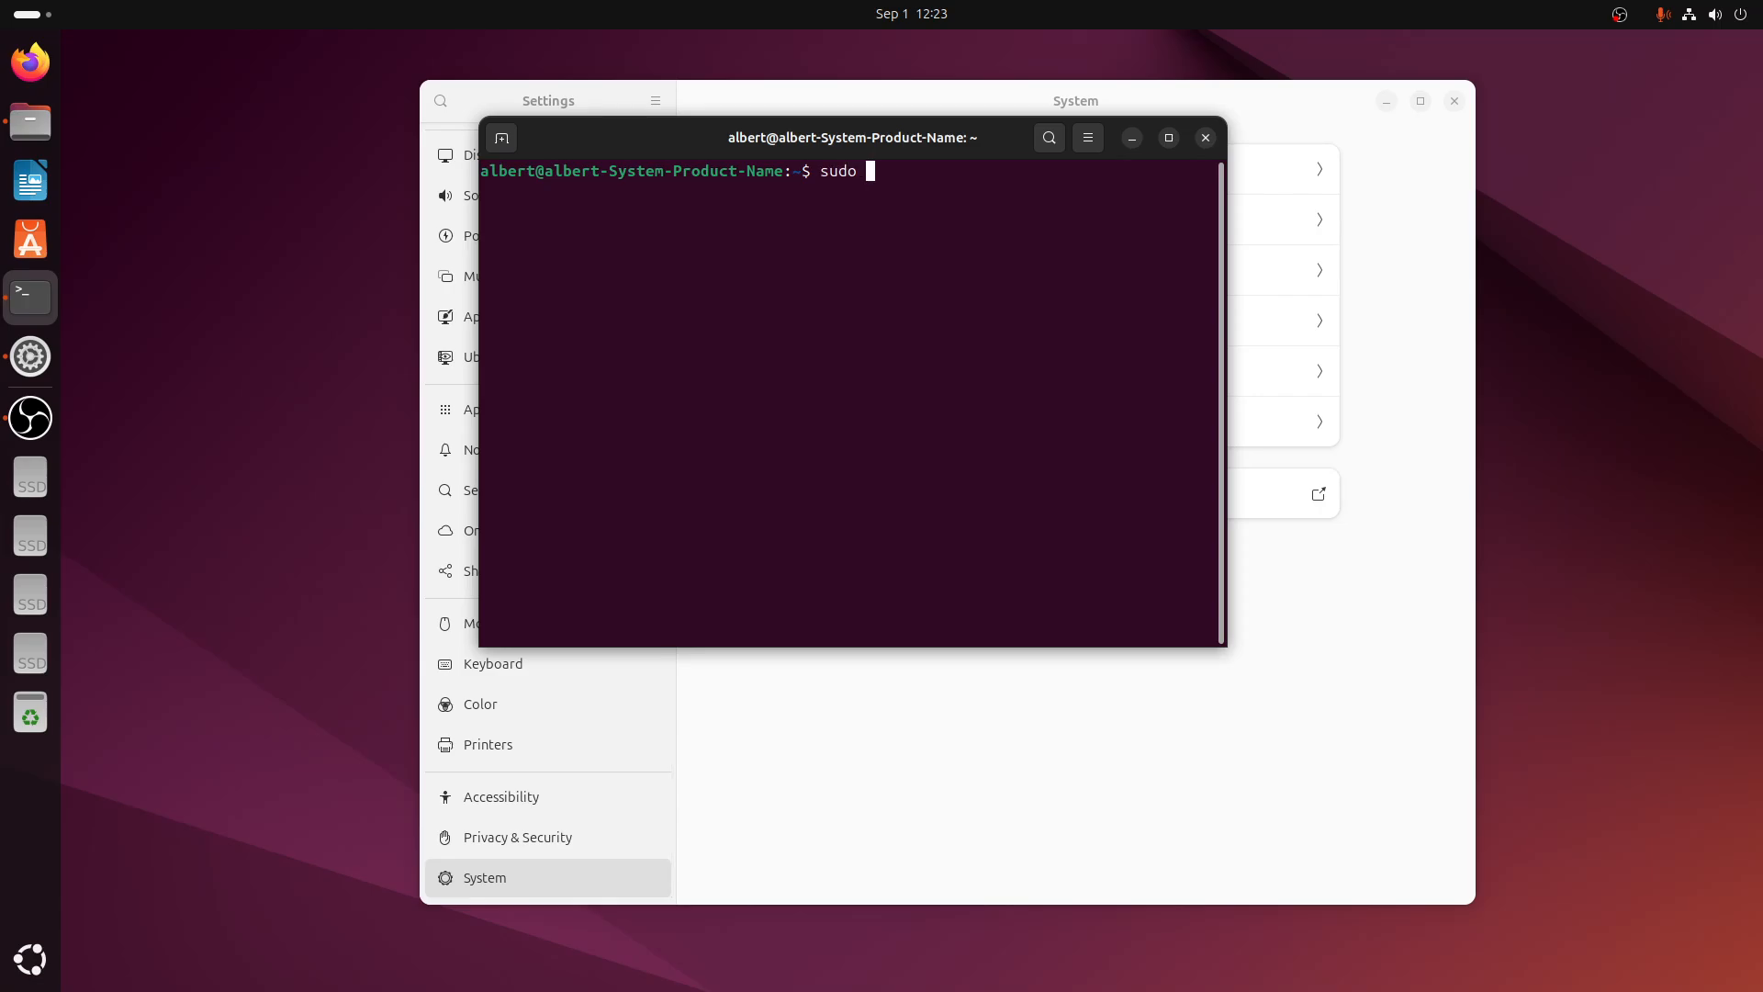
pyautogui.write(' apt update')
pyautogui.press('Return')
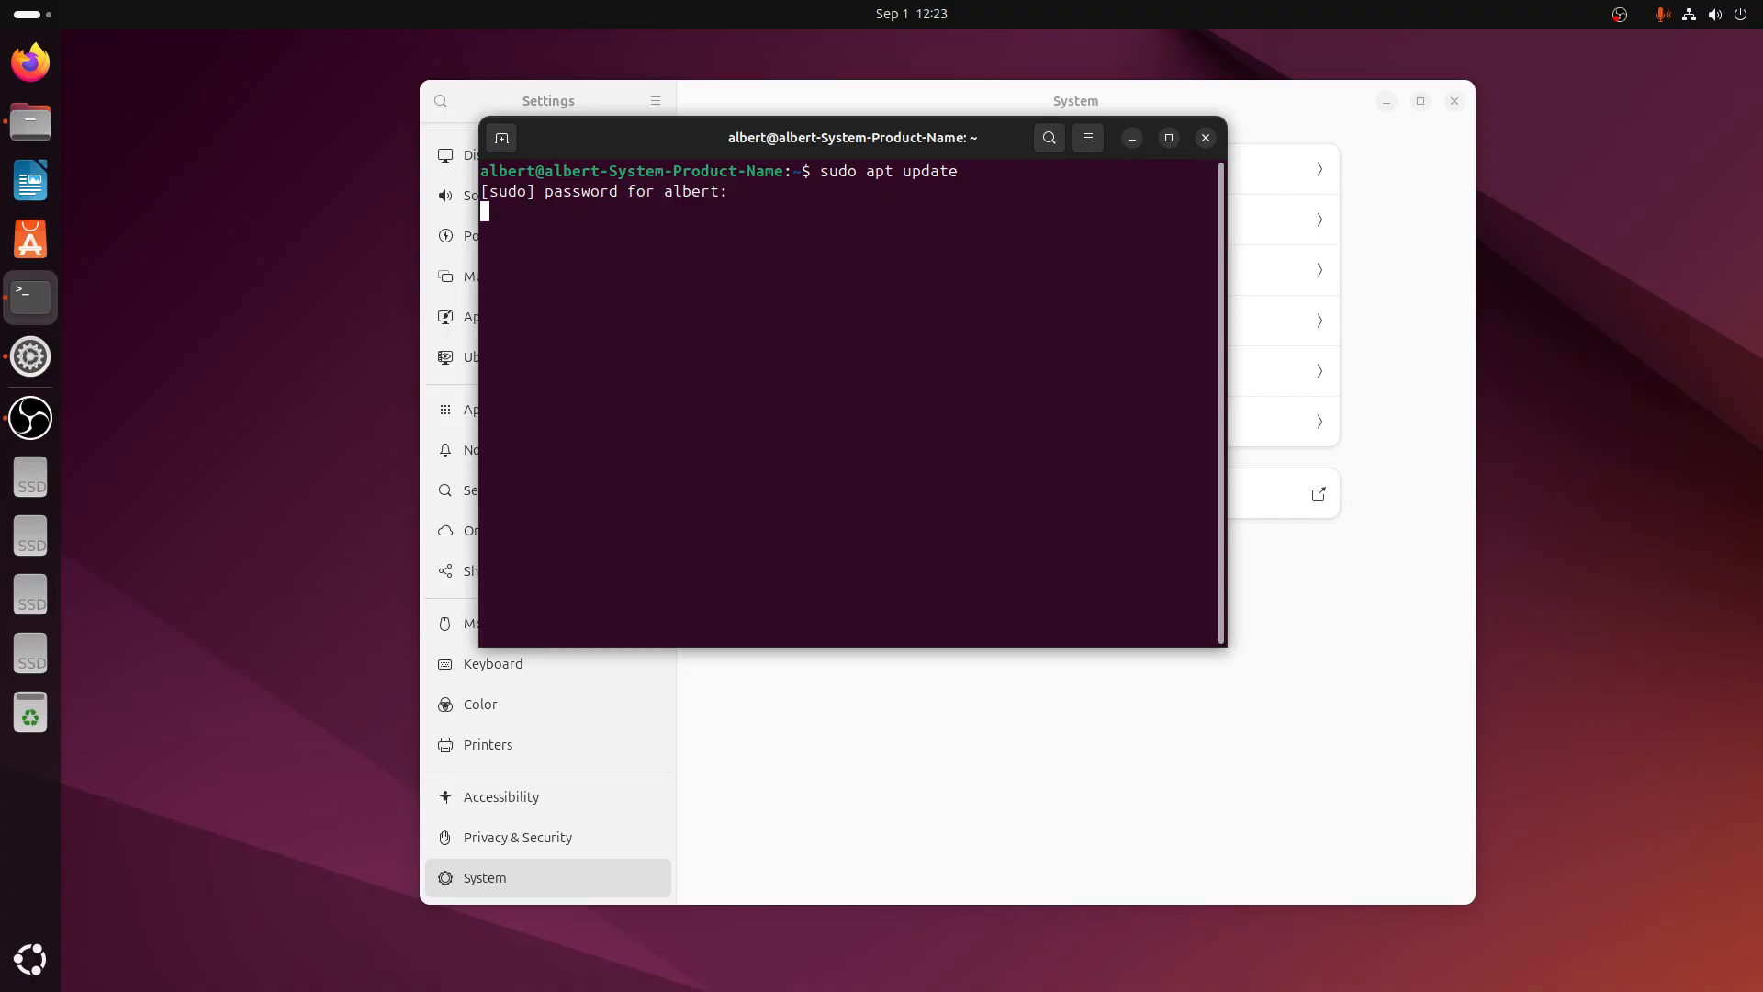
pyautogui.press('Return')
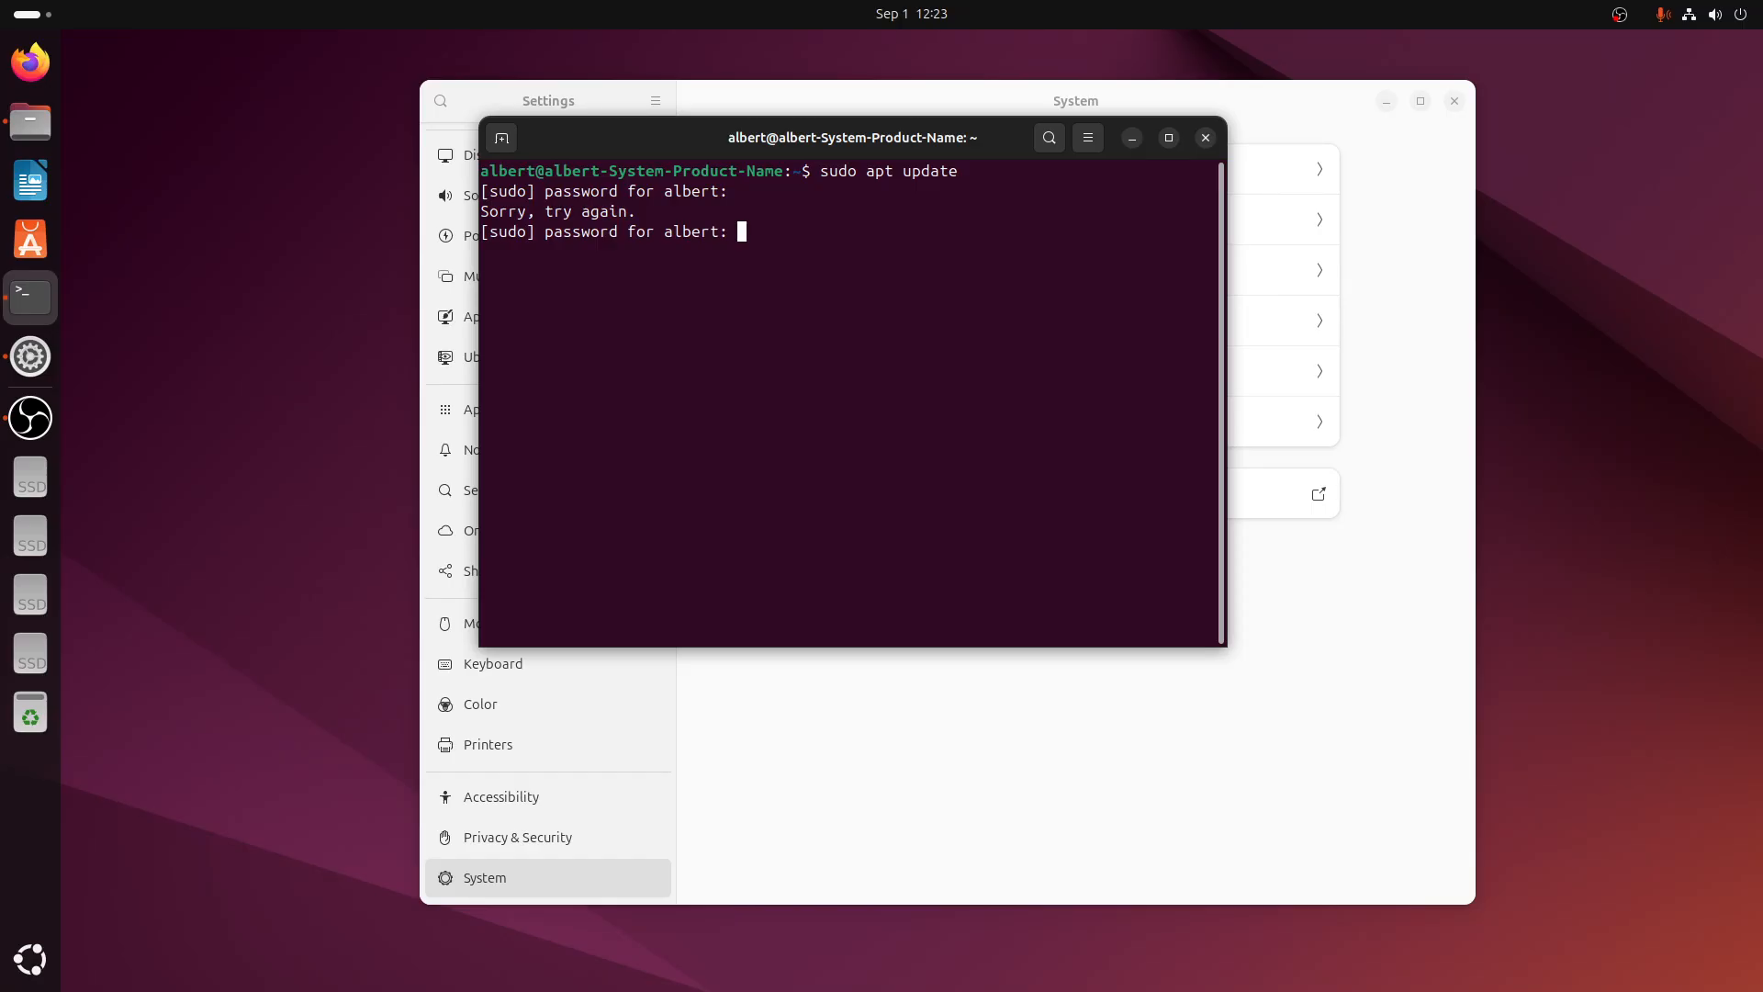
pyautogui.press('Return')
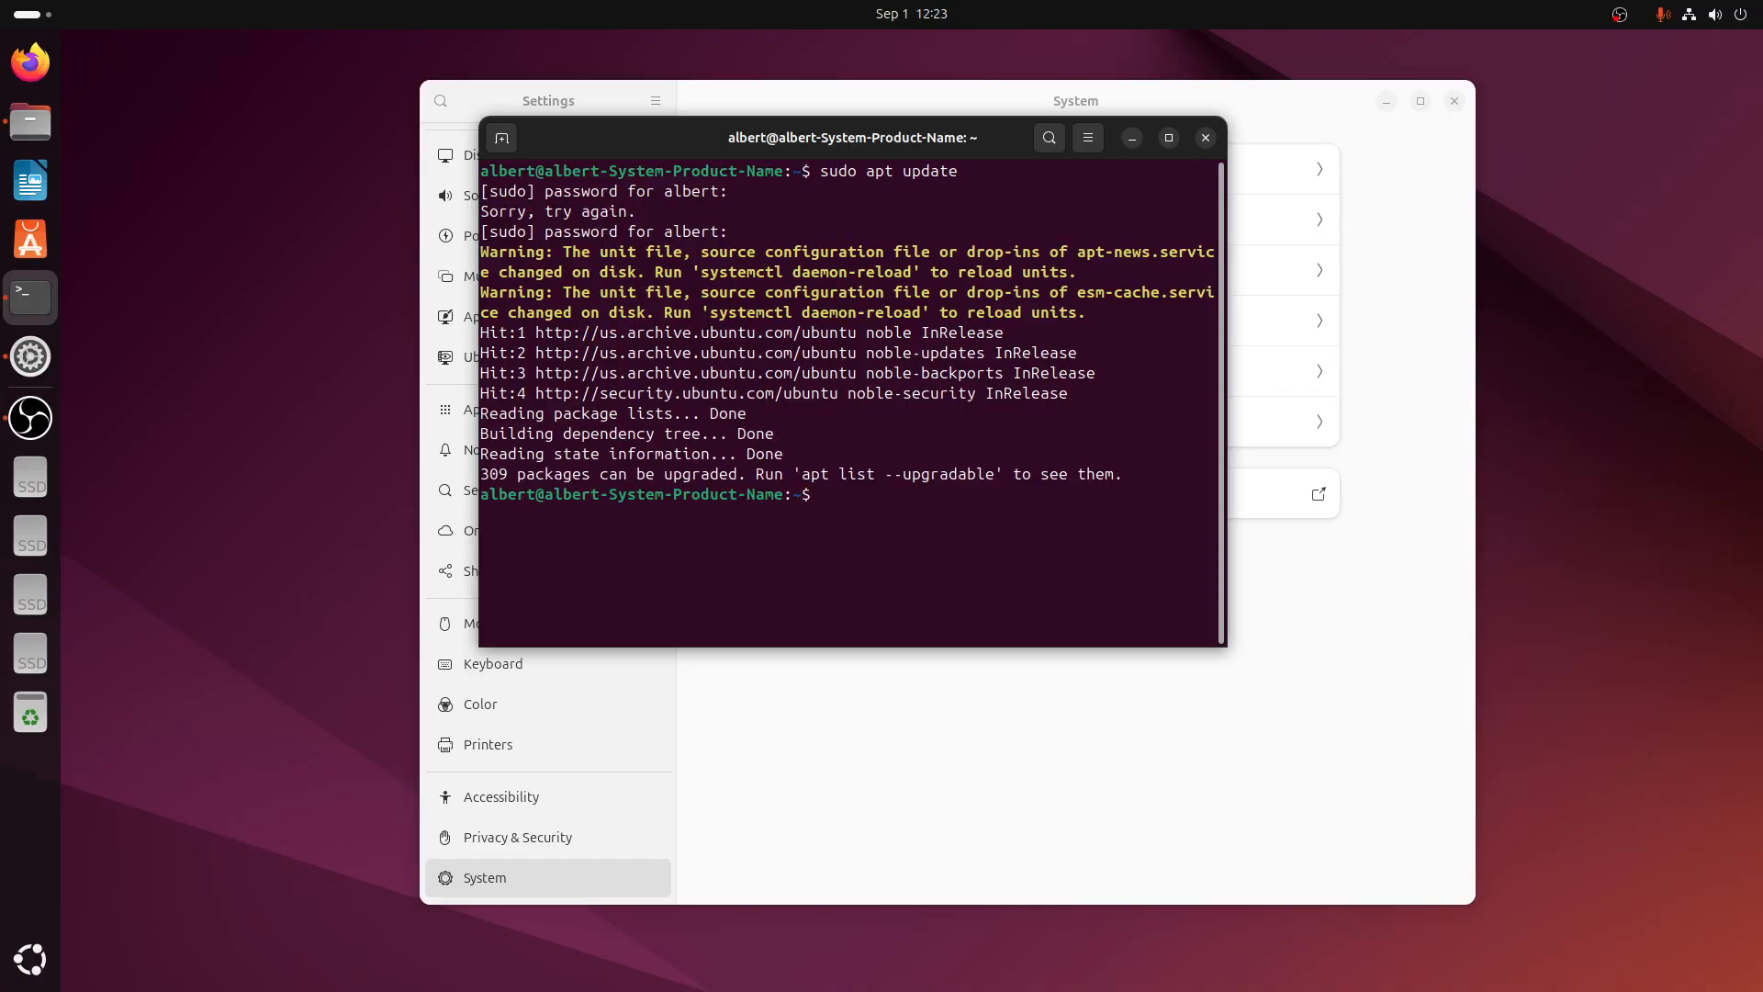
# Start upgrading the installed packages with "sudo apt upgrade" and answer y to continue
pyautogui.write('sudo apt upgrade')
pyautogui.press('Return')
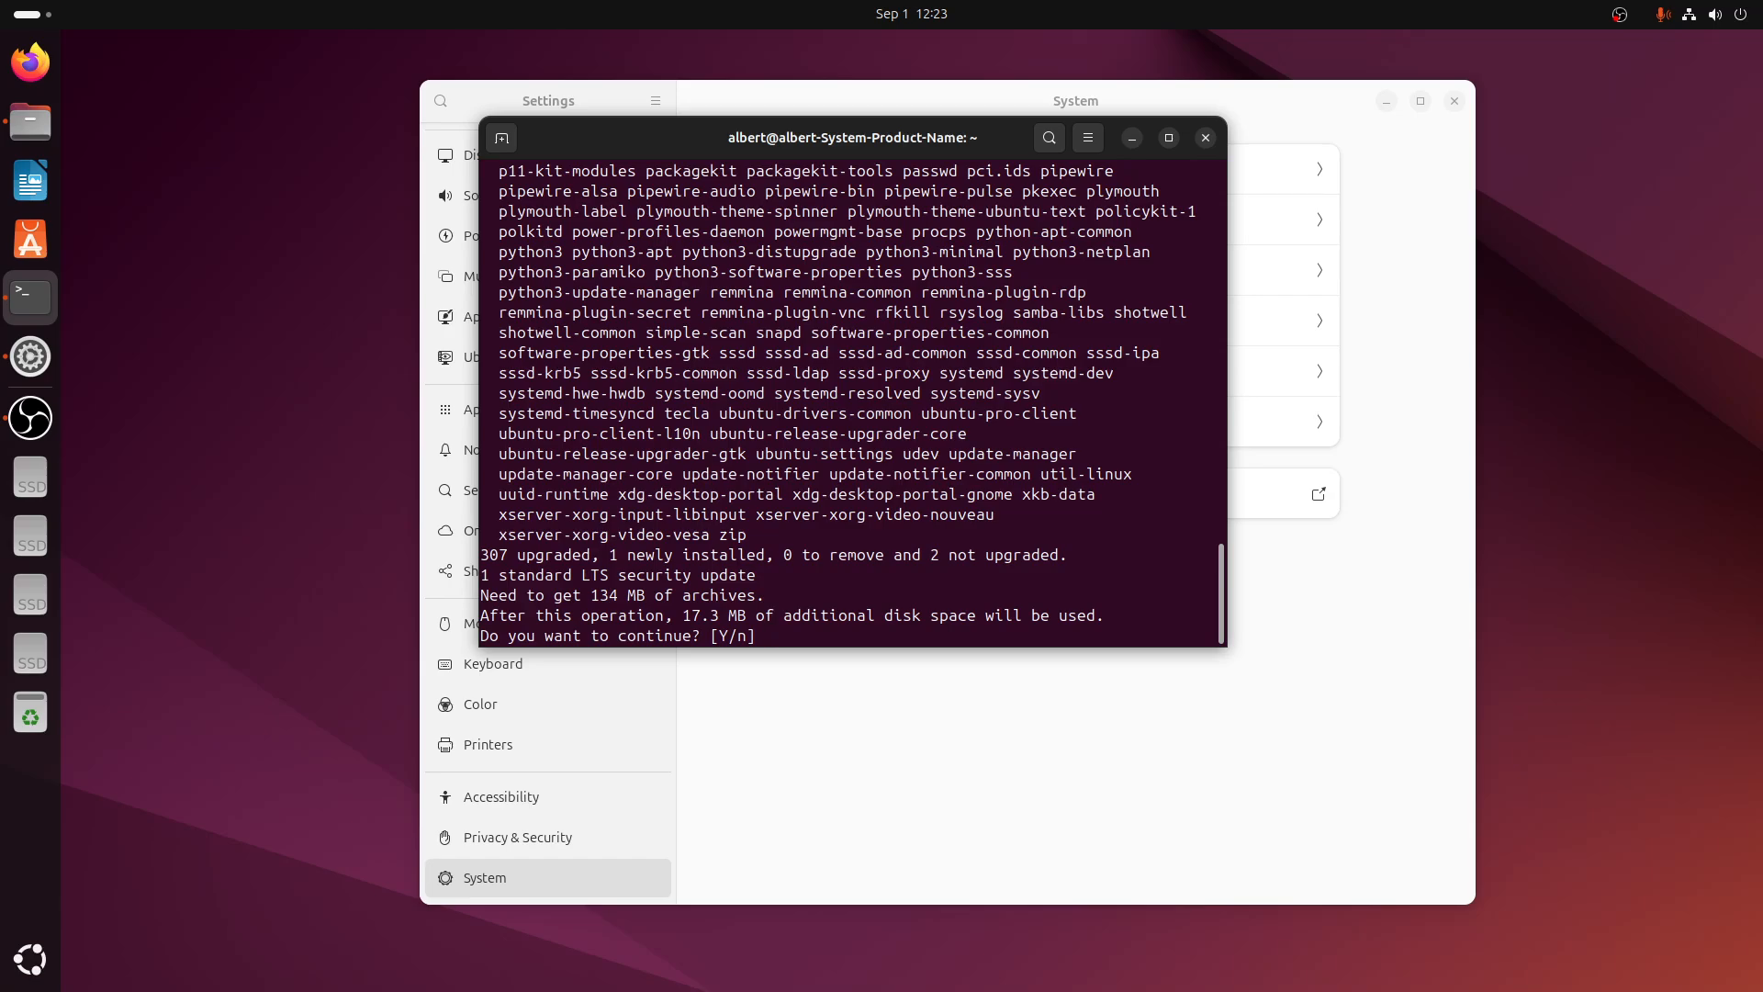
pyautogui.write('y')
pyautogui.press('Return')
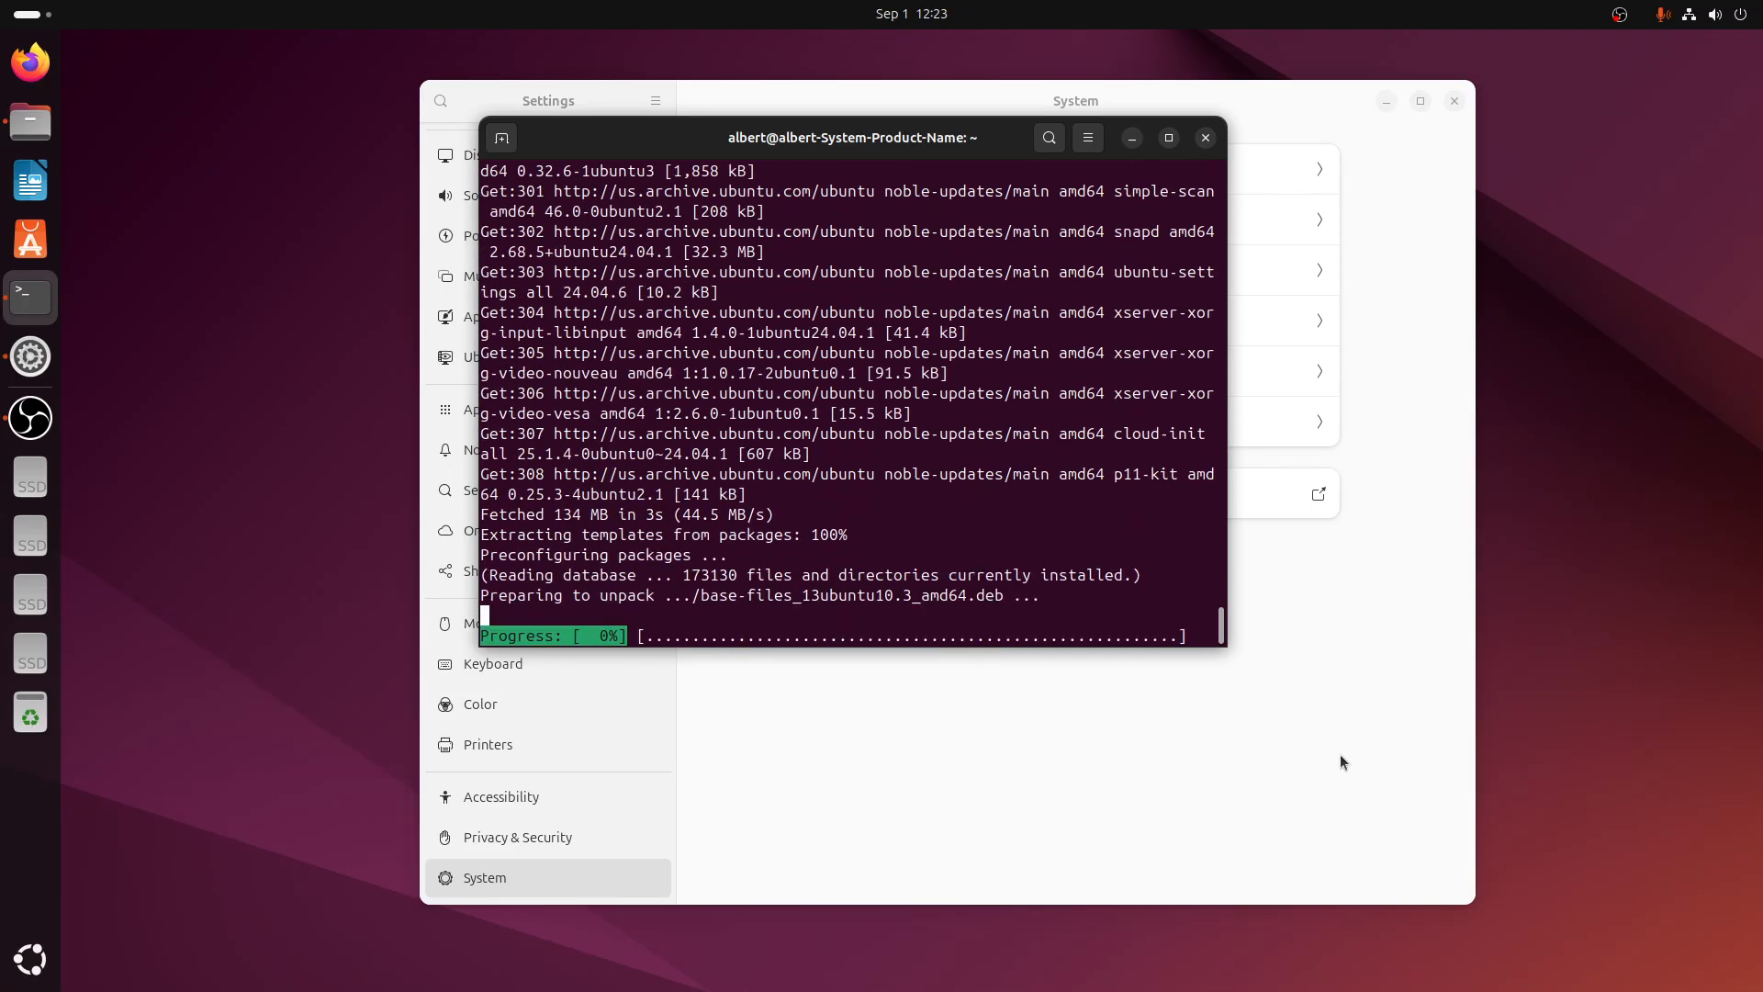
# Widen the terminal window, move it toward the dock to uncover Settings, and bring Settings to the front
pyautogui.moveTo(1231, 647); pyautogui.dragTo(1311, 628)
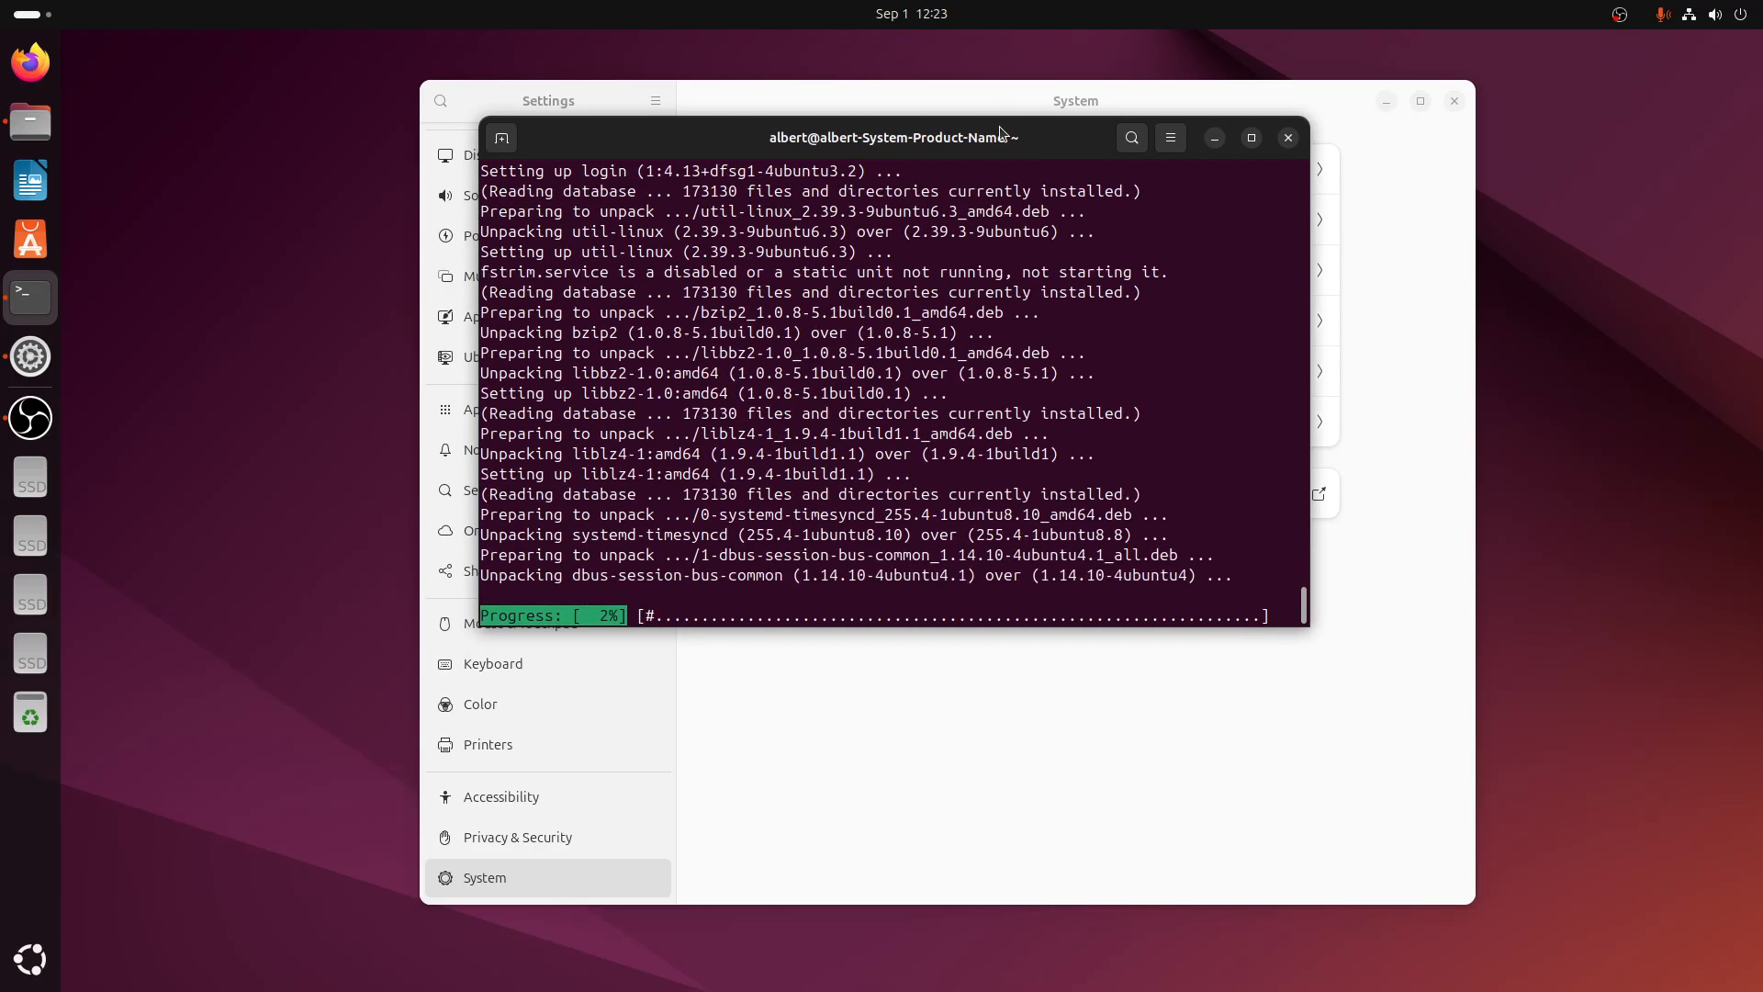
pyautogui.moveTo(1001, 136); pyautogui.dragTo(612, 99)
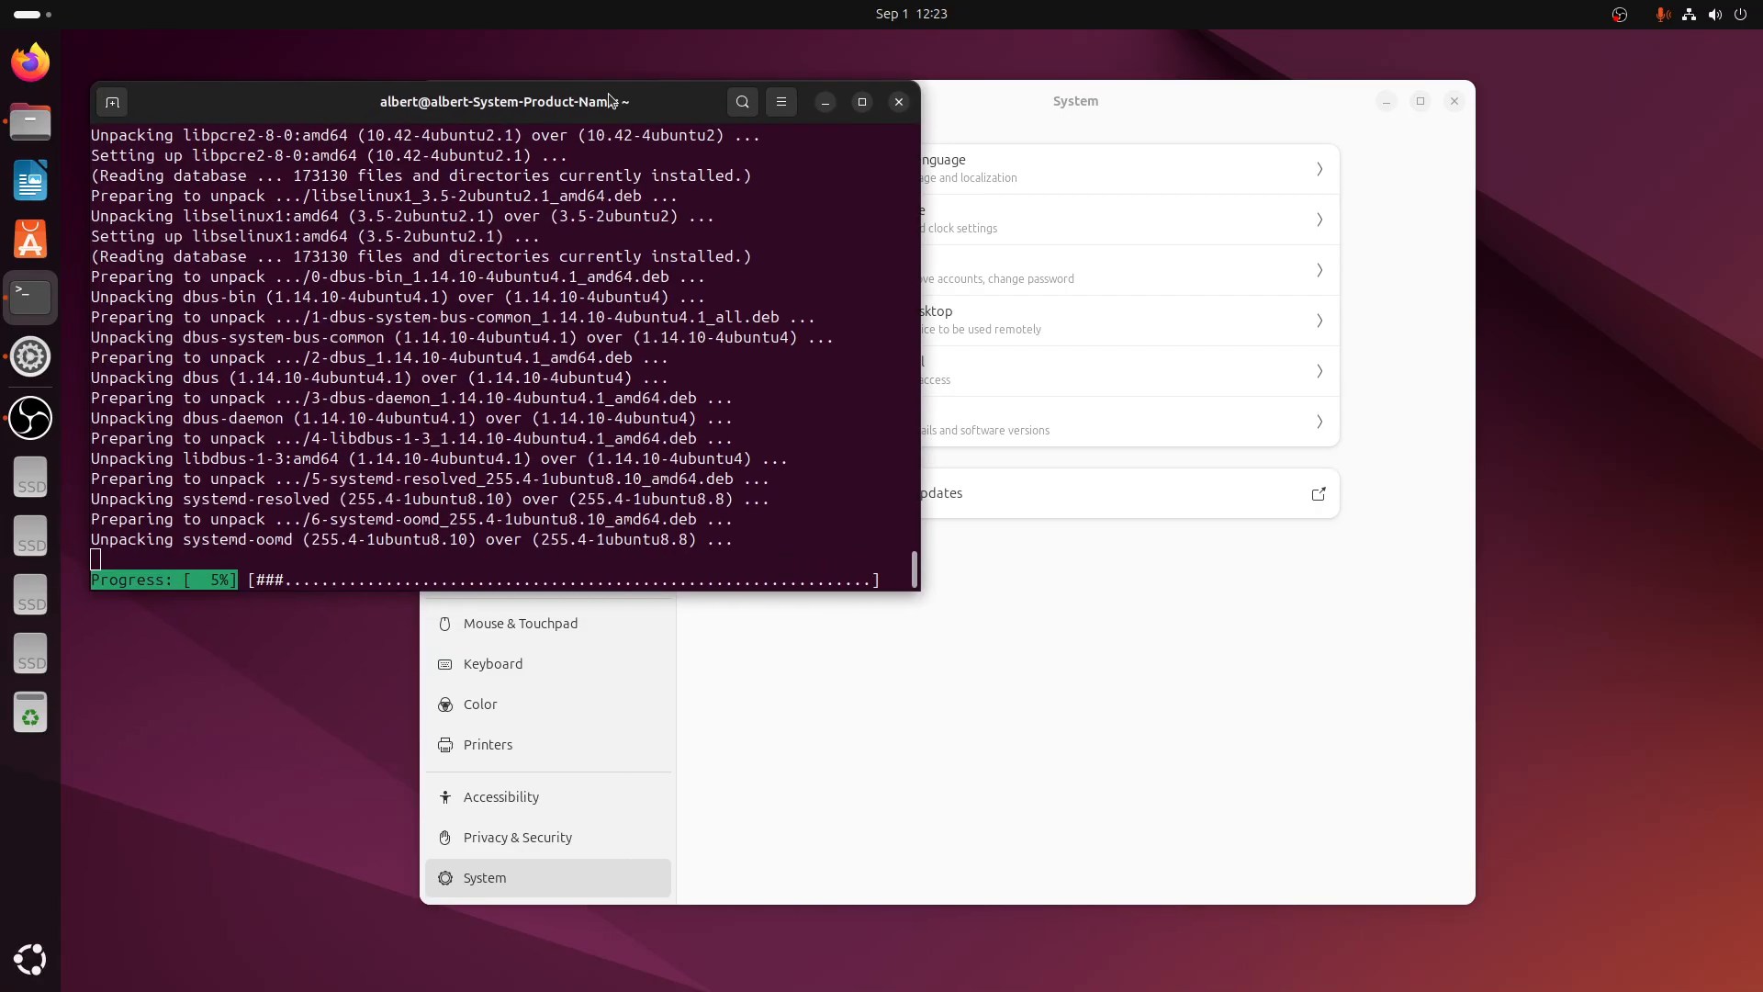
pyautogui.moveTo(1137, 95)
pyautogui.mouseDown()
pyautogui.moveTo(1203, 79)
pyautogui.moveTo(1135, 90)
pyautogui.mouseUp()
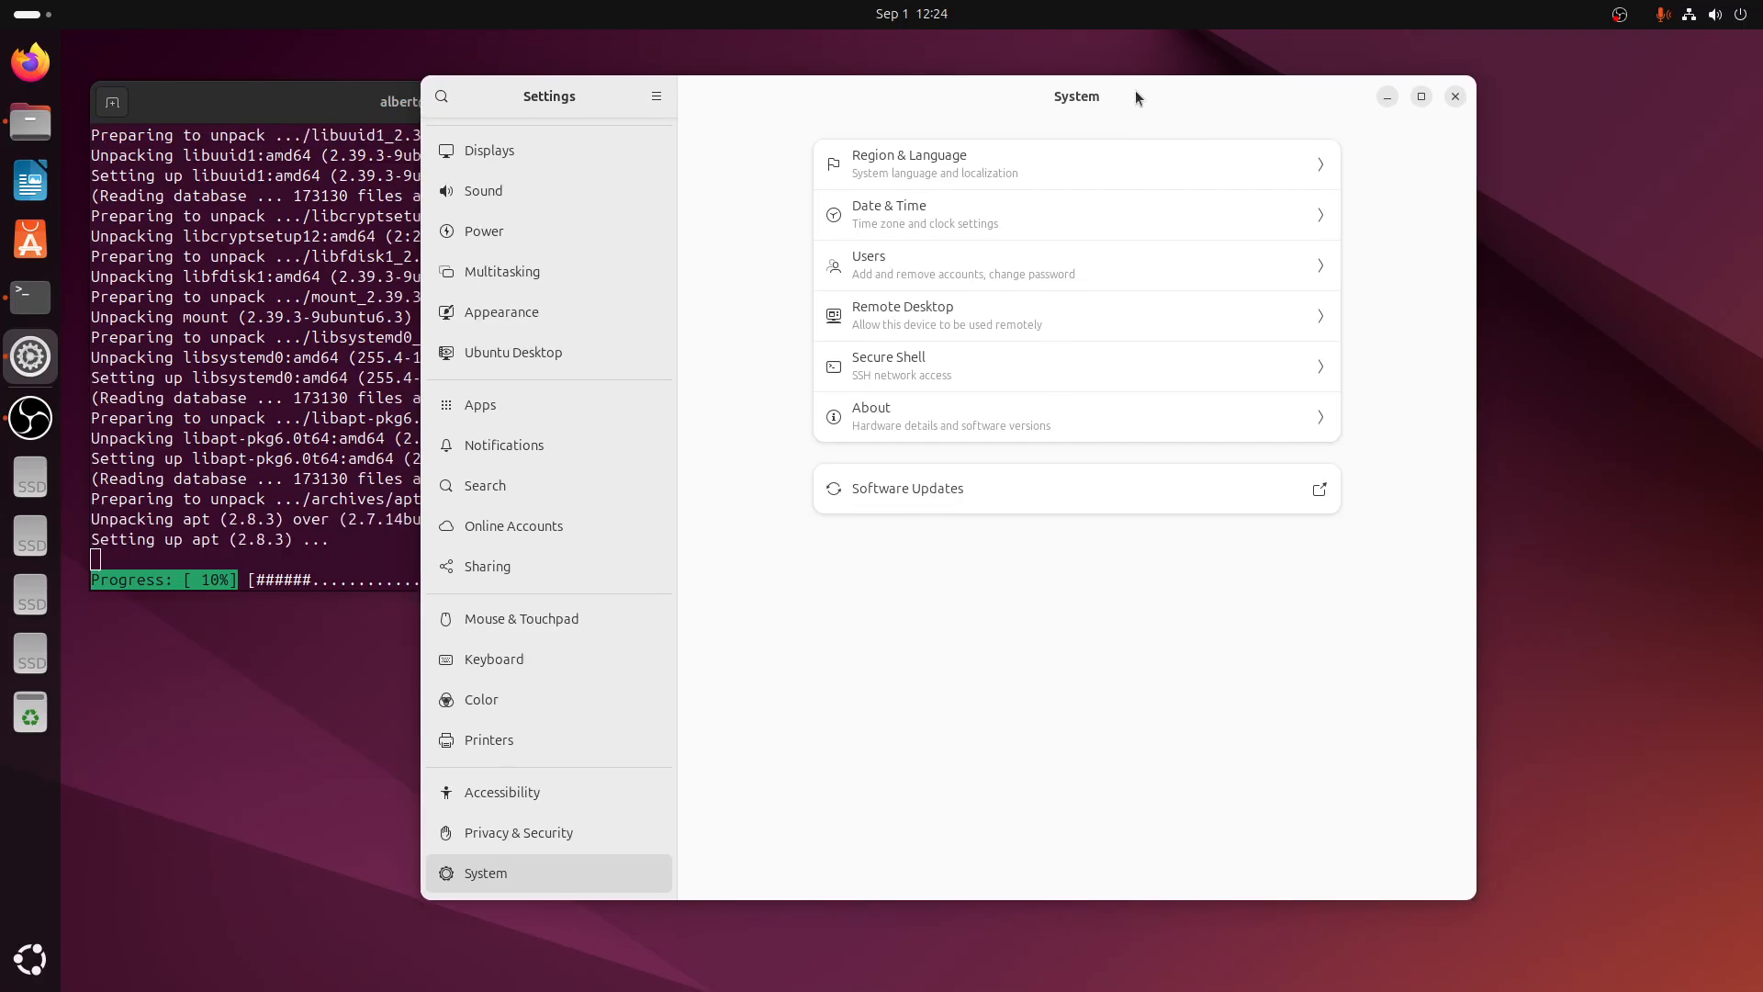
# Search Settings for "acc" to find Accessibility, and turn on Large Text in its Seeing options
pyautogui.scroll(3, 591, 466)
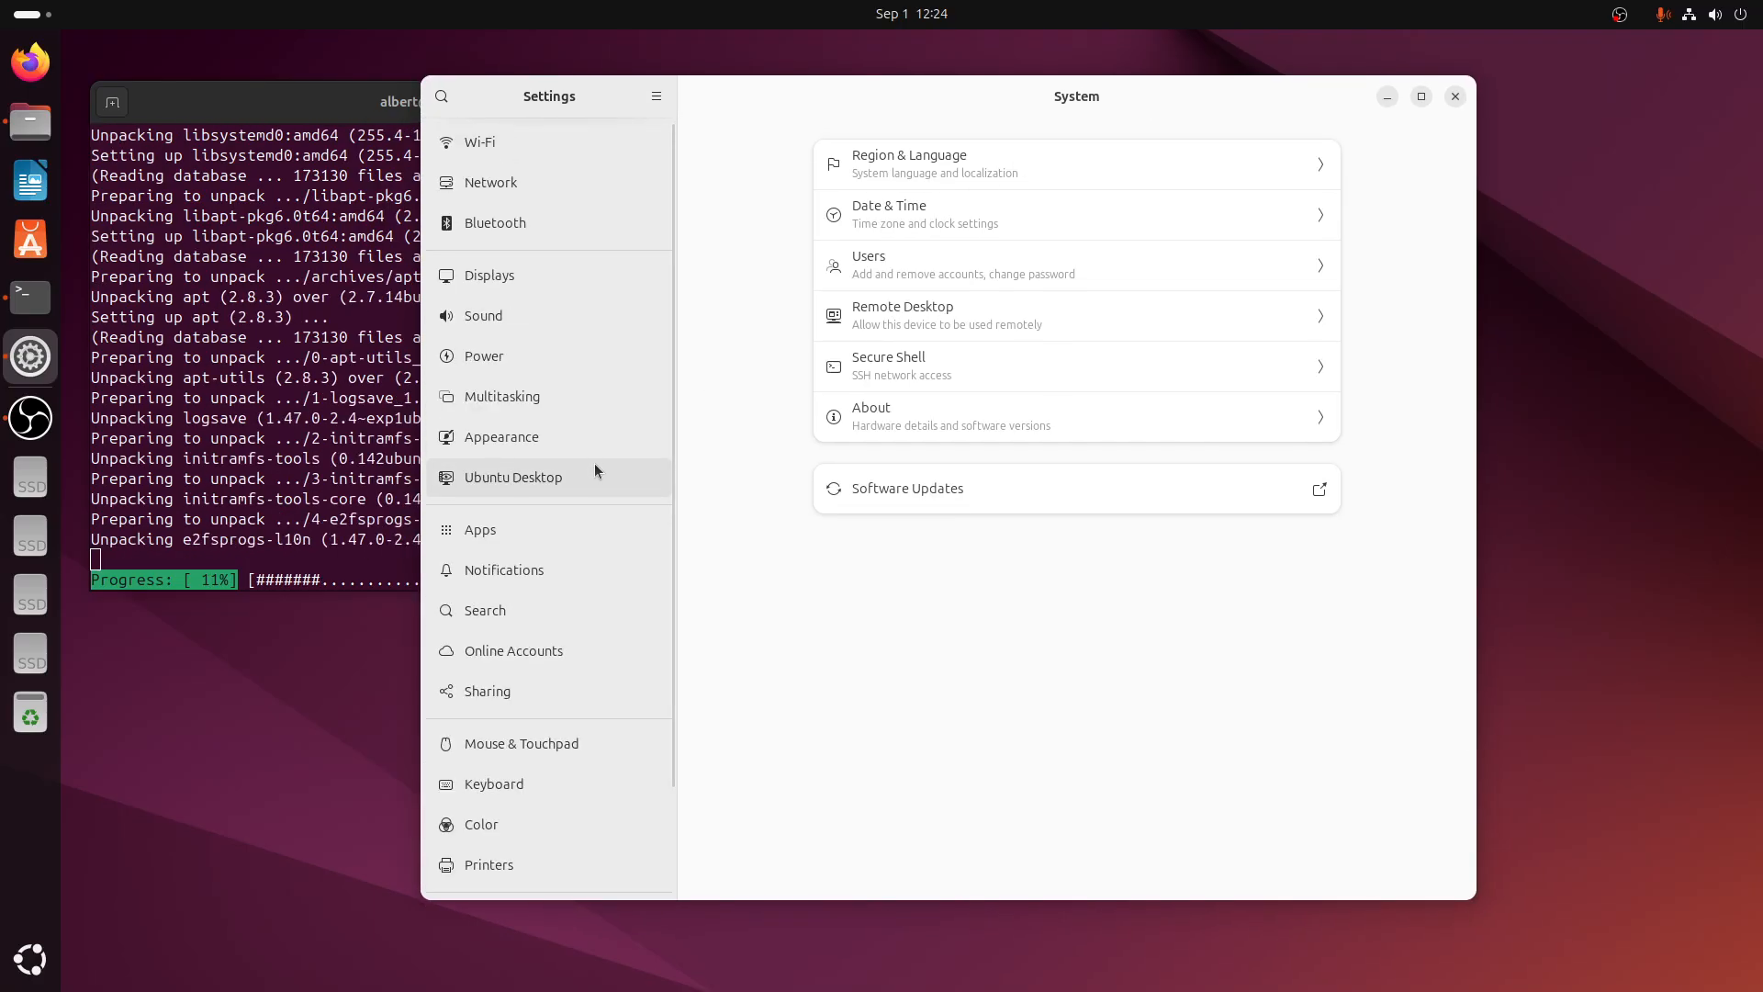
pyautogui.click(440, 100)
pyautogui.write('acc')
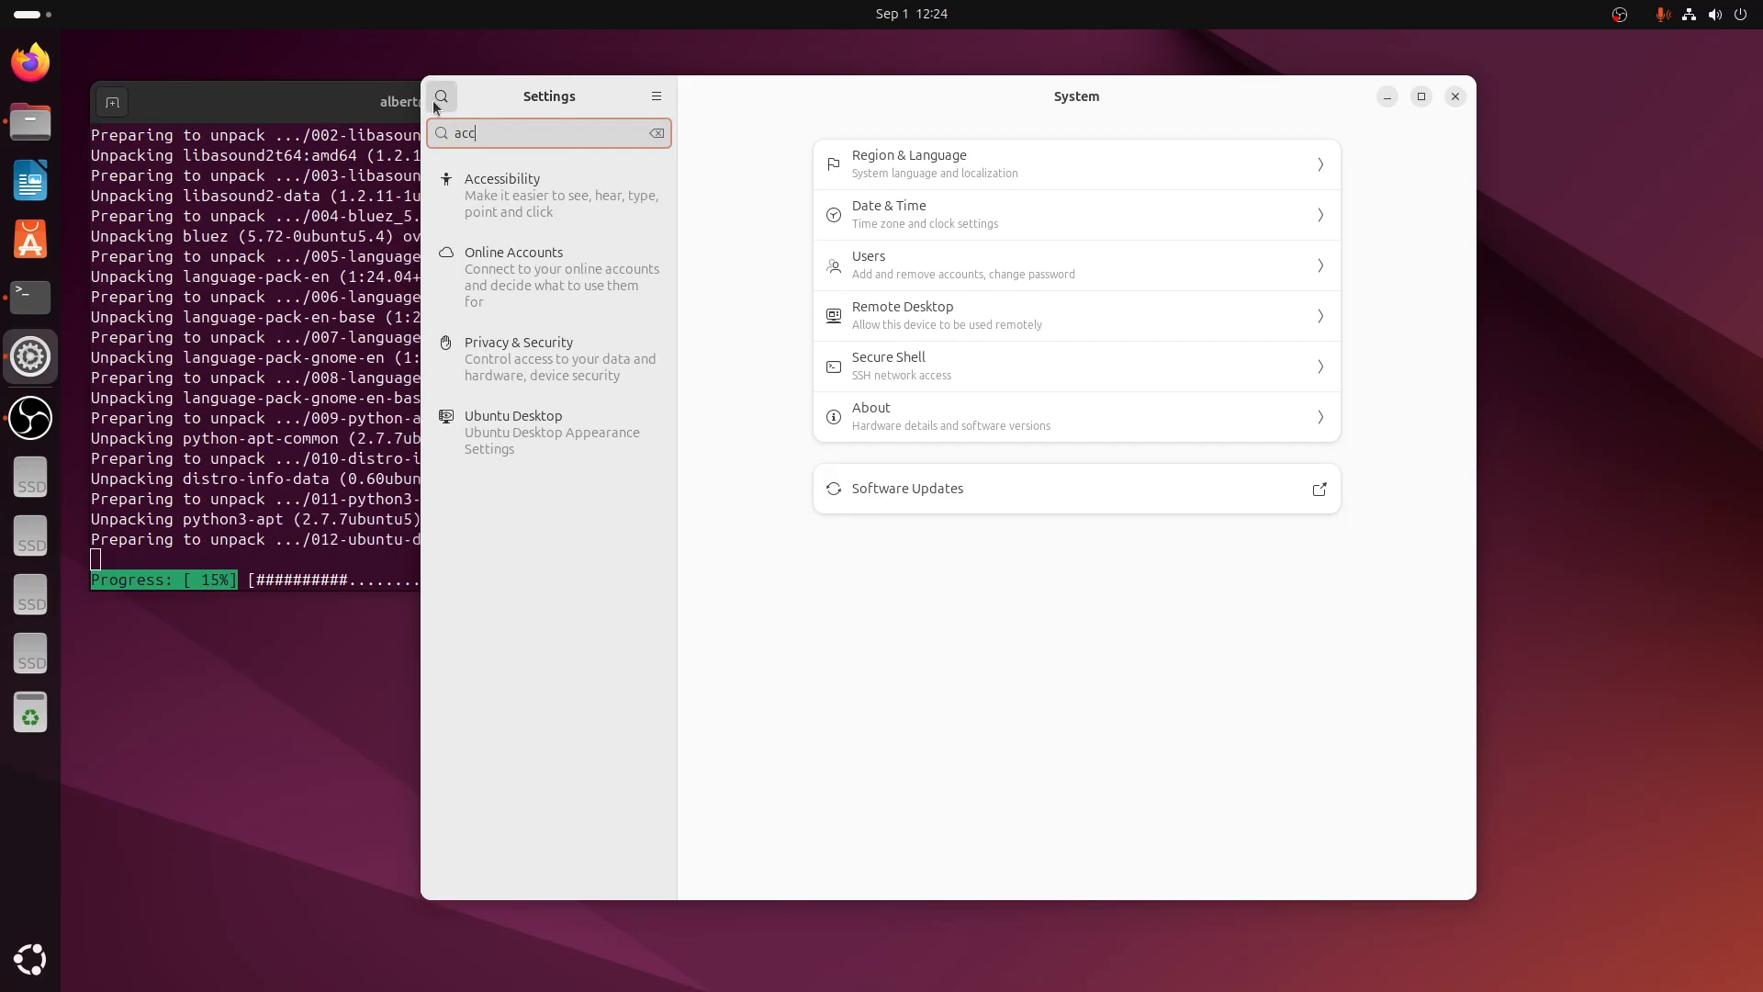
pyautogui.click(505, 185)
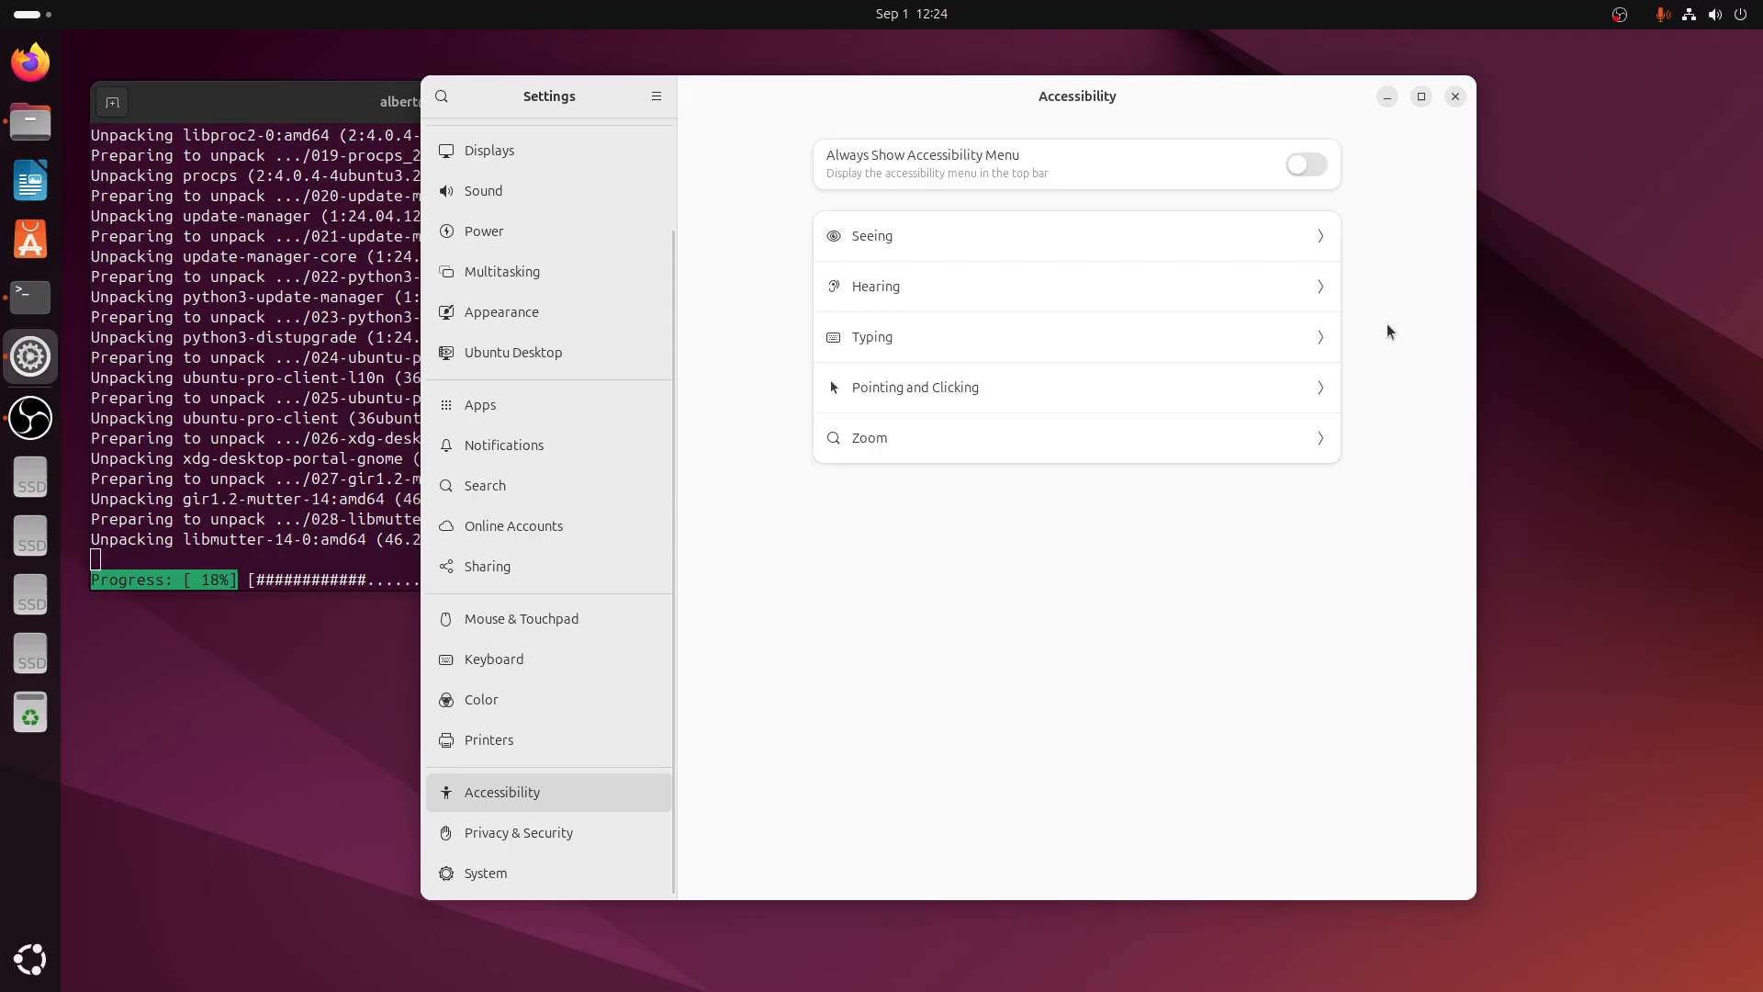
pyautogui.click(1324, 239)
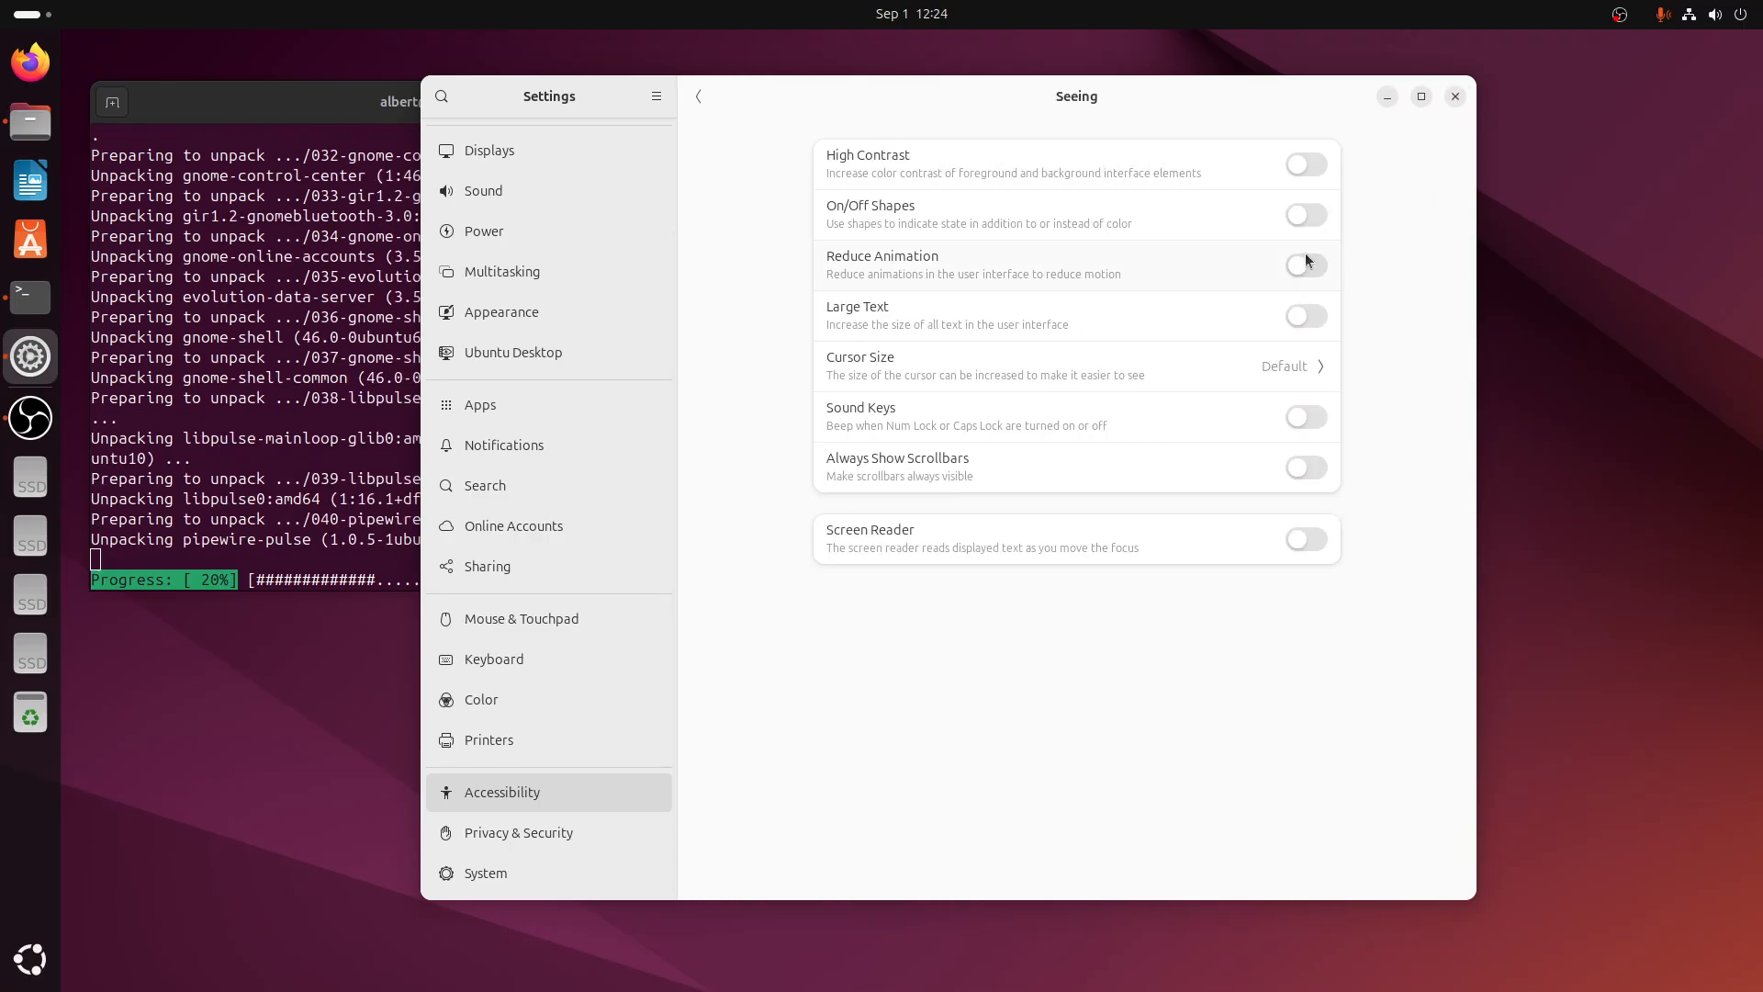
pyautogui.click(1311, 316)
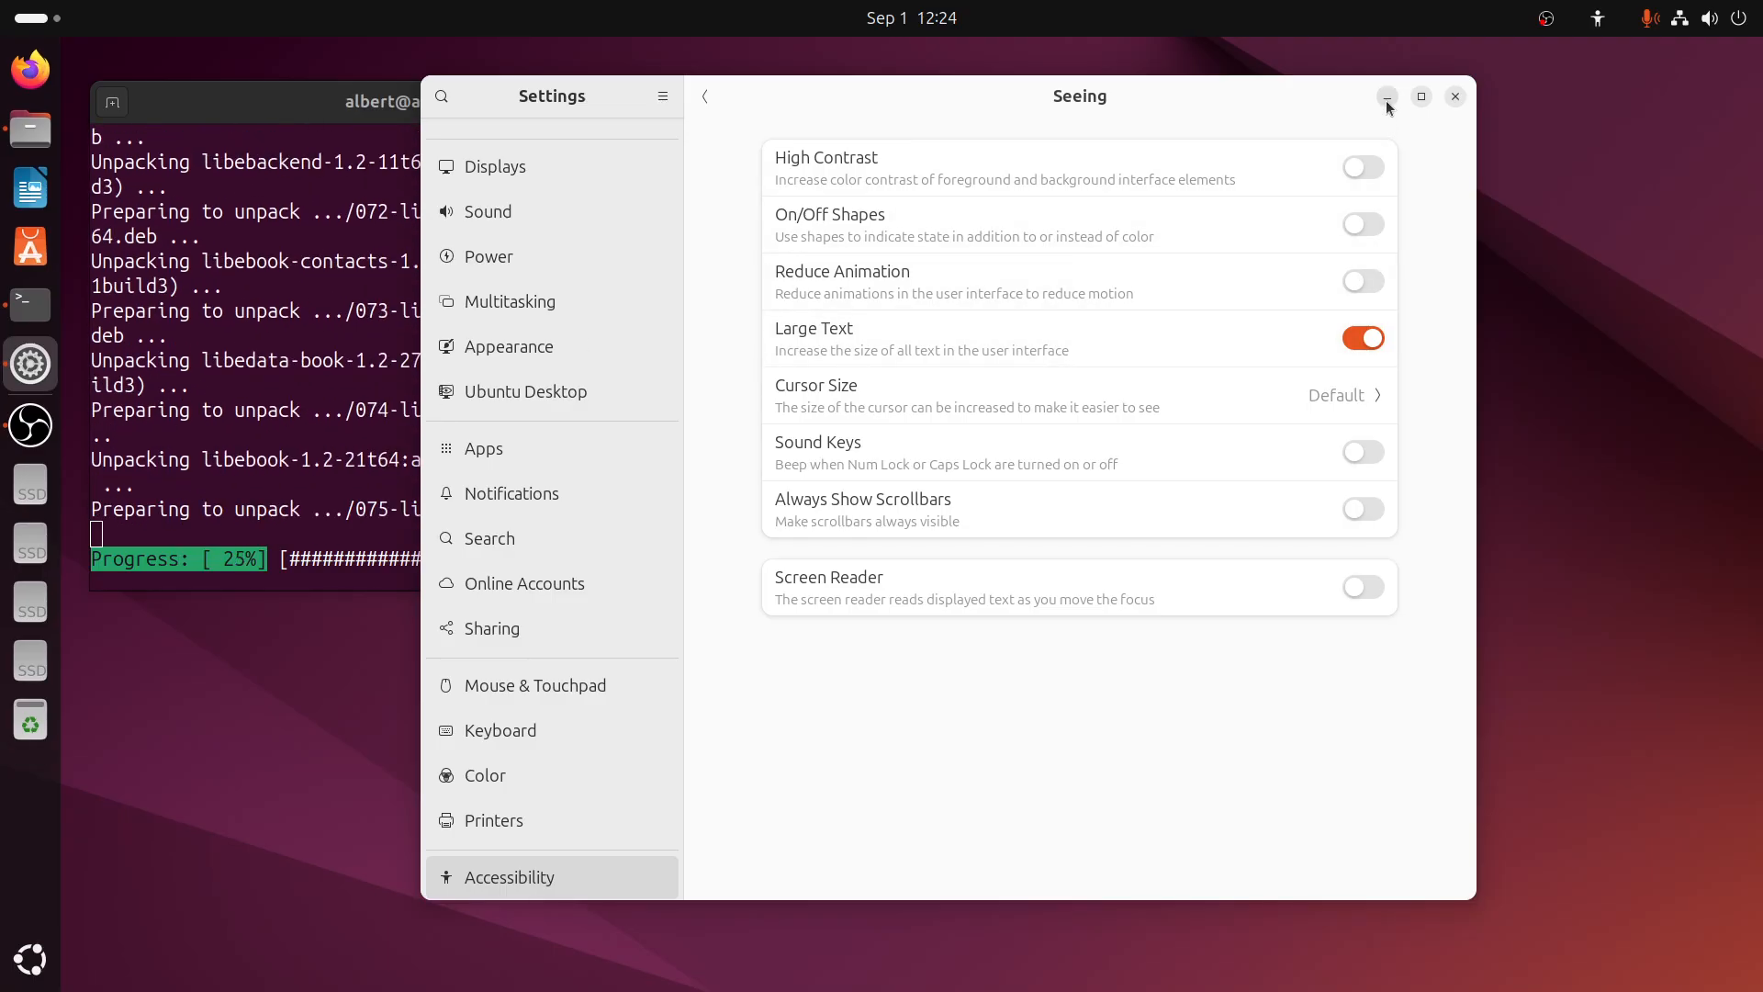
# Review the Displays settings and the available resolutions for display 1, keeping the current resolution
pyautogui.scroll(-2, 503, 692)
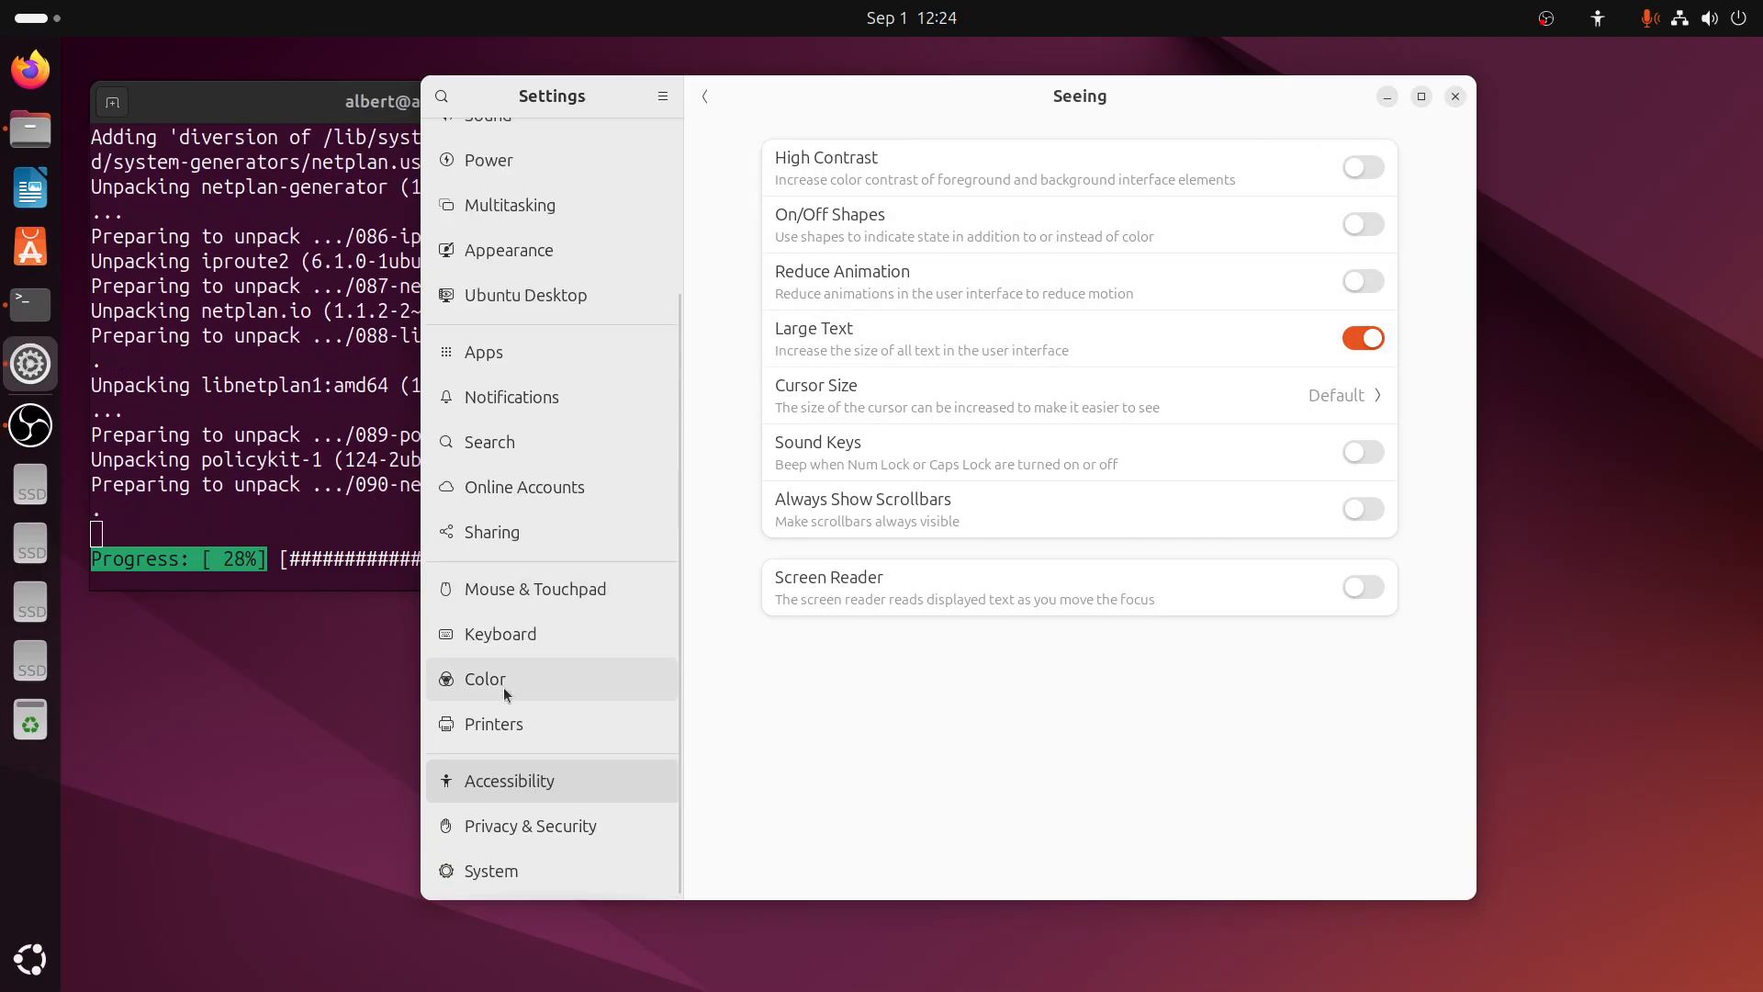
pyautogui.scroll(2, 503, 689)
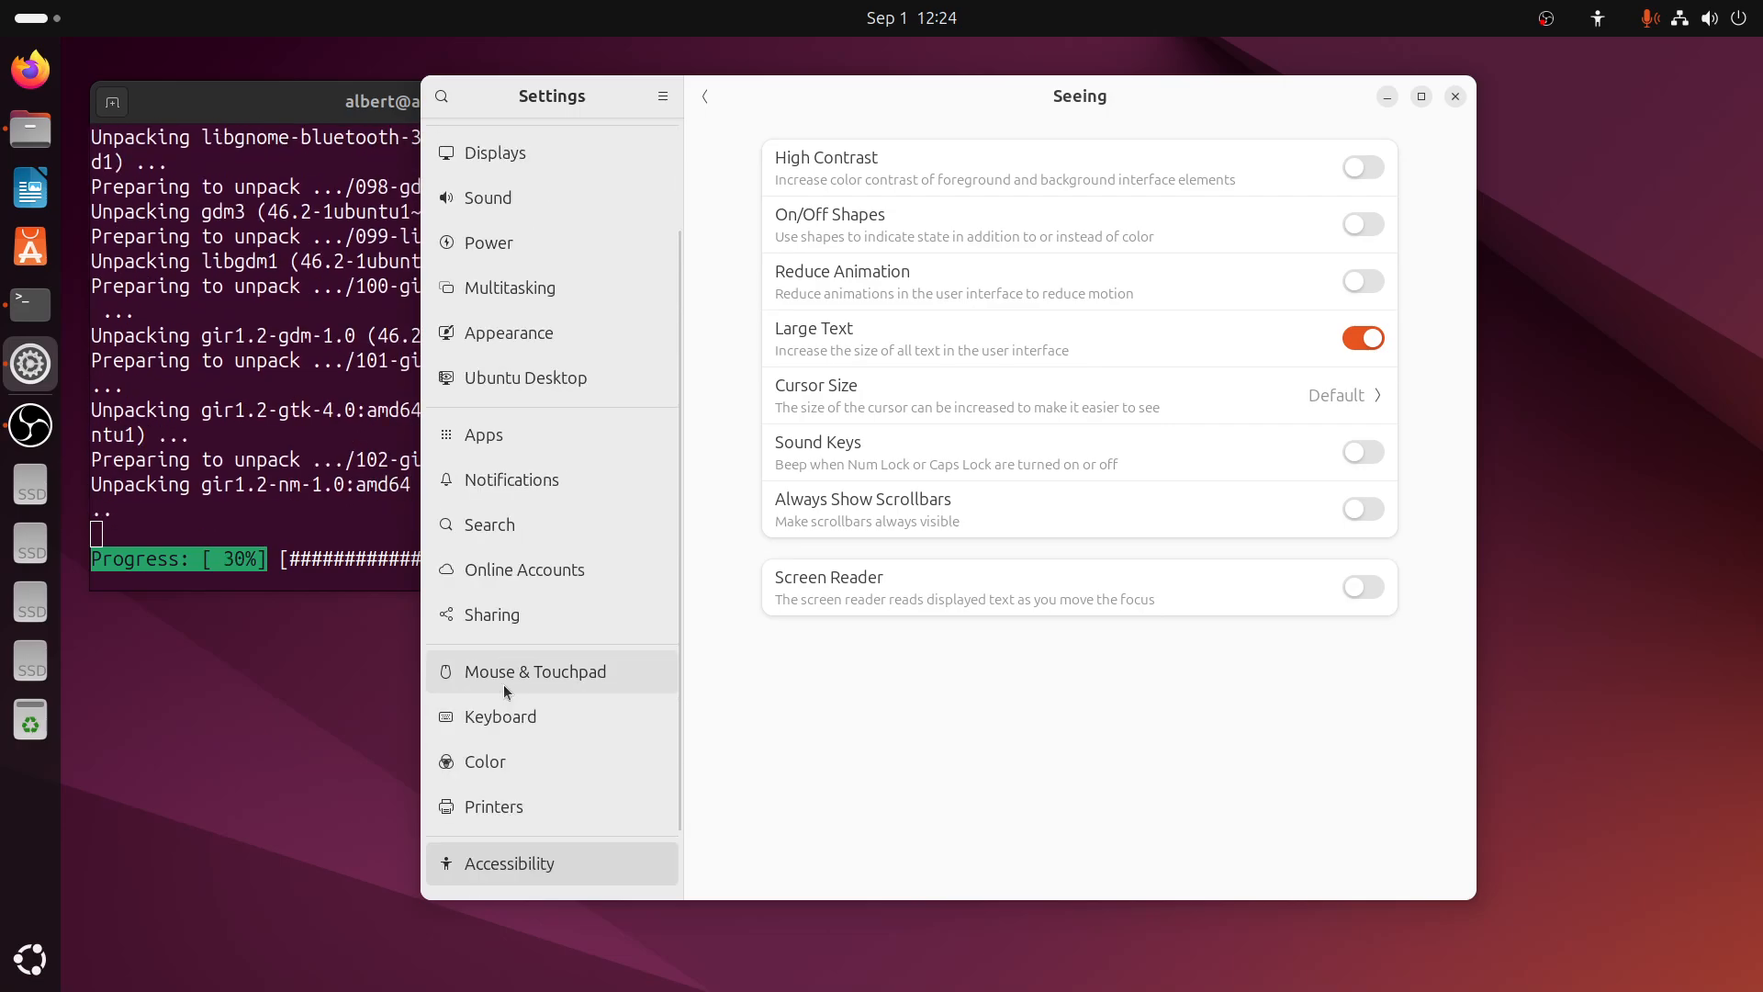
pyautogui.scroll(-2, 503, 685)
pyautogui.scroll(4, 504, 685)
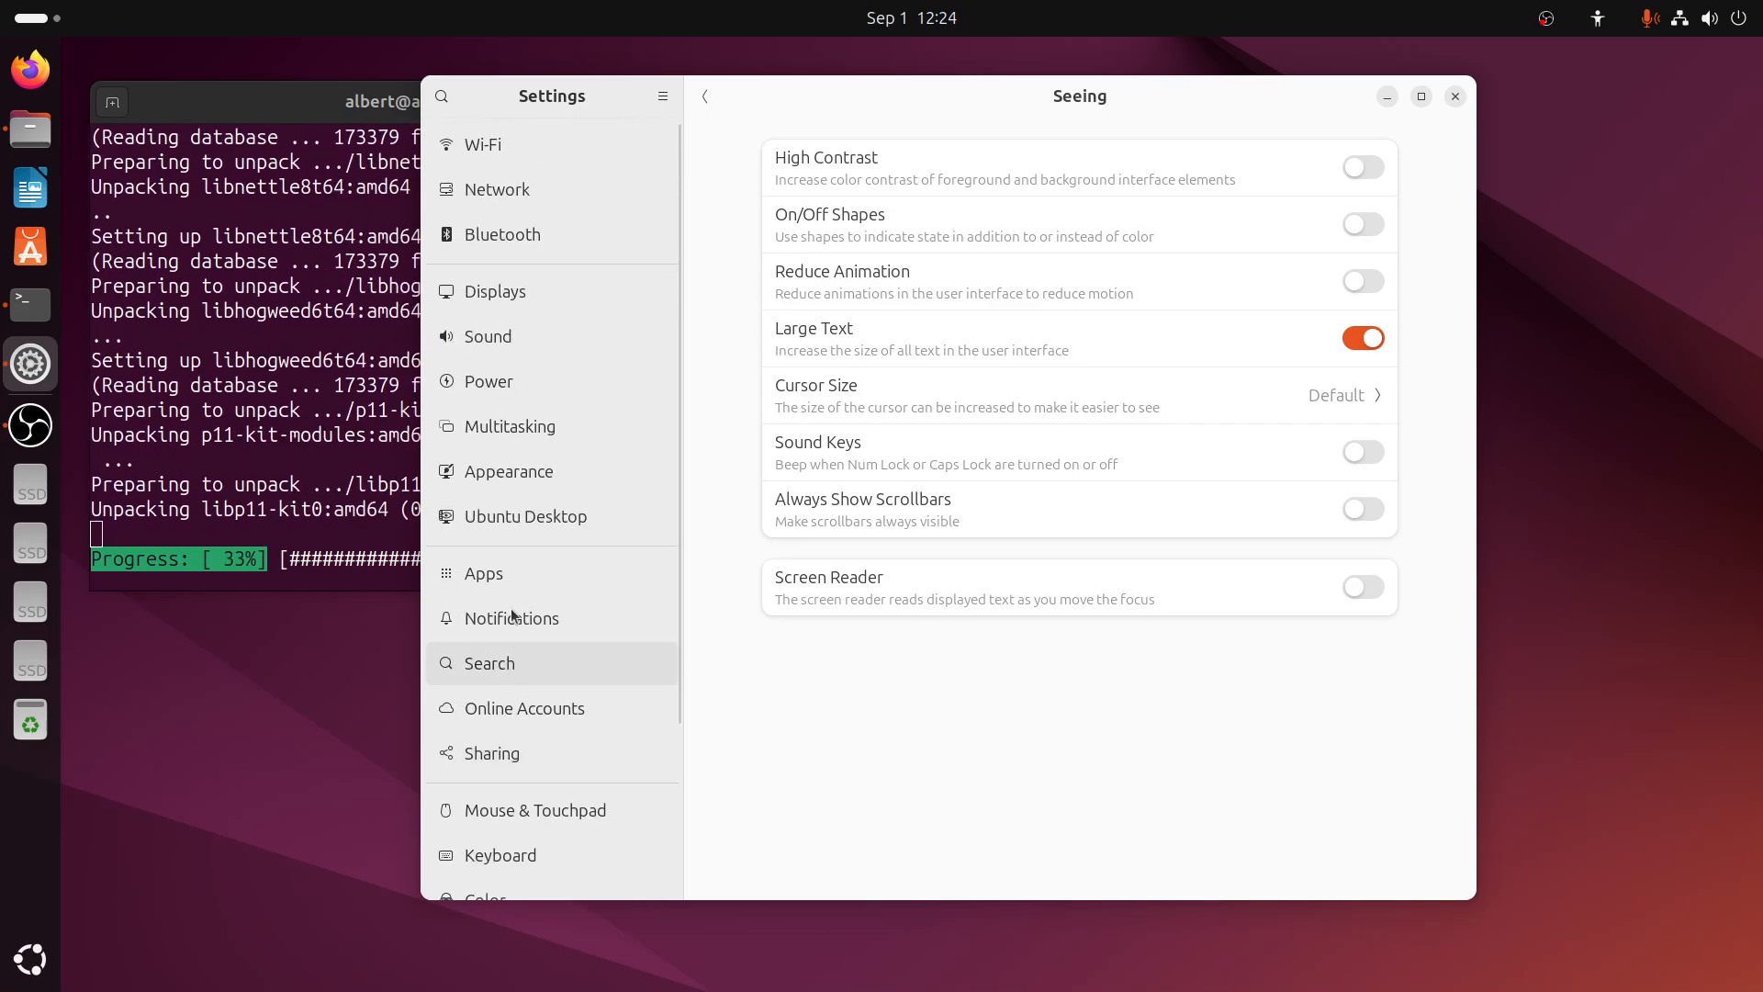
pyautogui.click(503, 297)
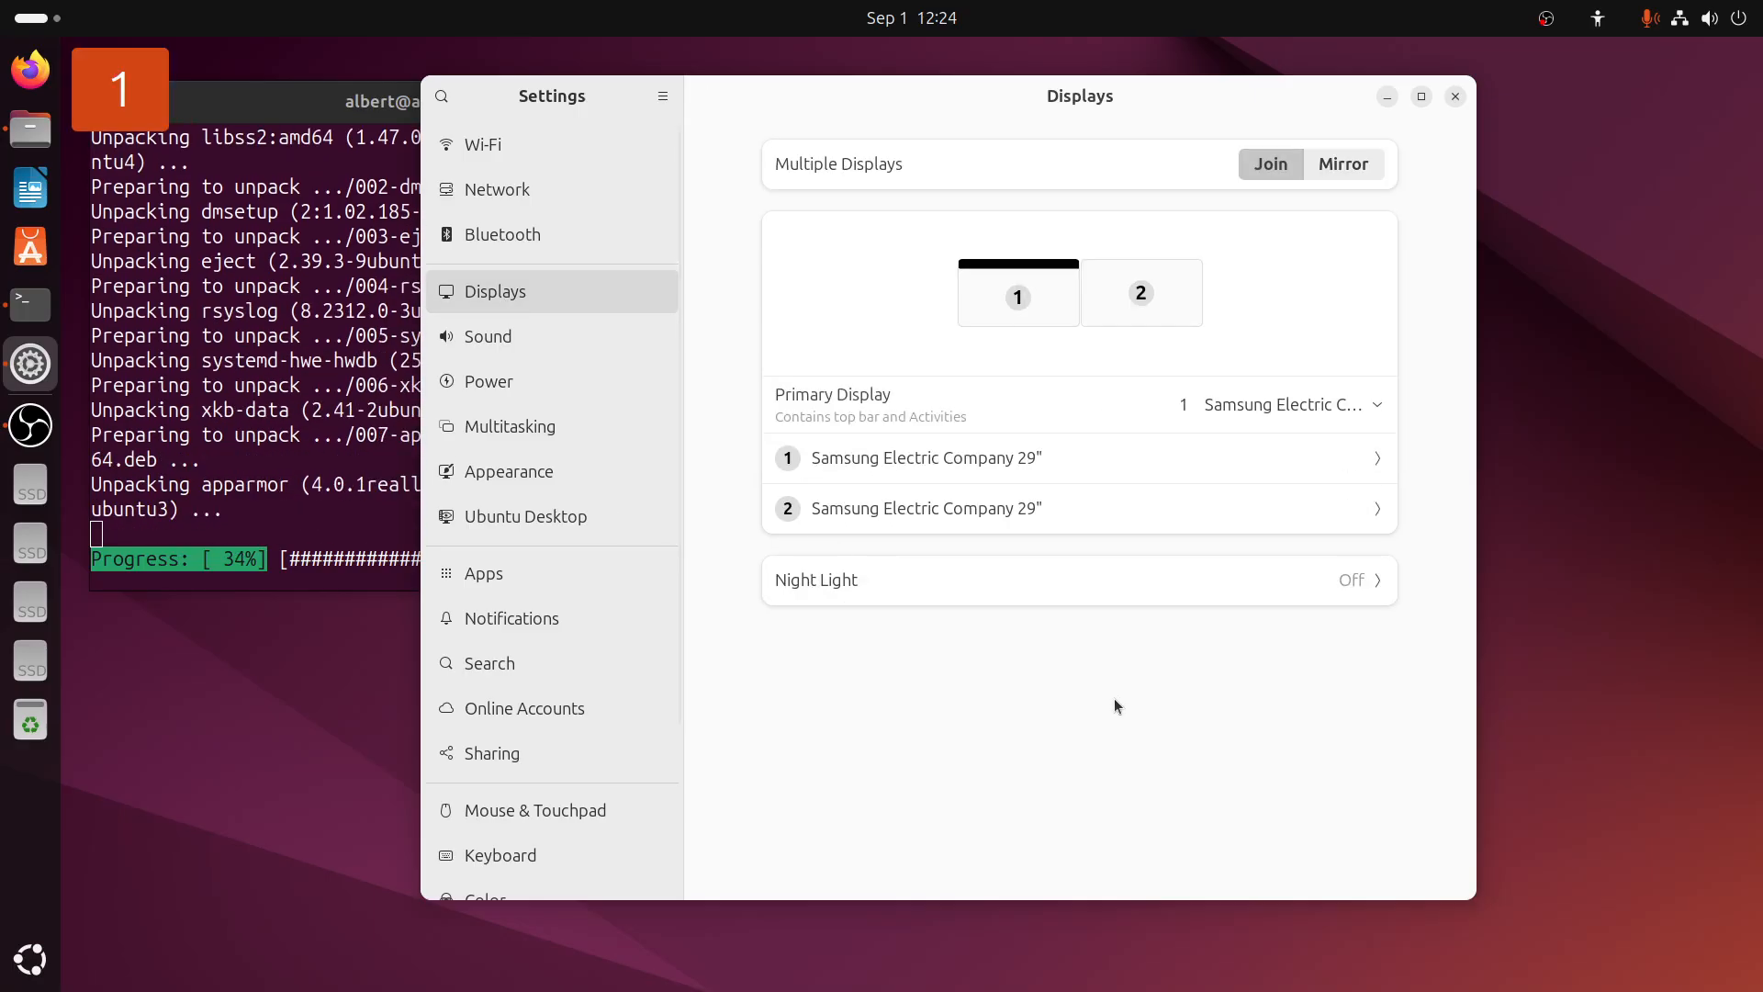
pyautogui.moveTo(1142, 97)
pyautogui.mouseDown()
pyautogui.moveTo(1758, 117)
pyautogui.moveTo(1133, 125)
pyautogui.mouseUp()
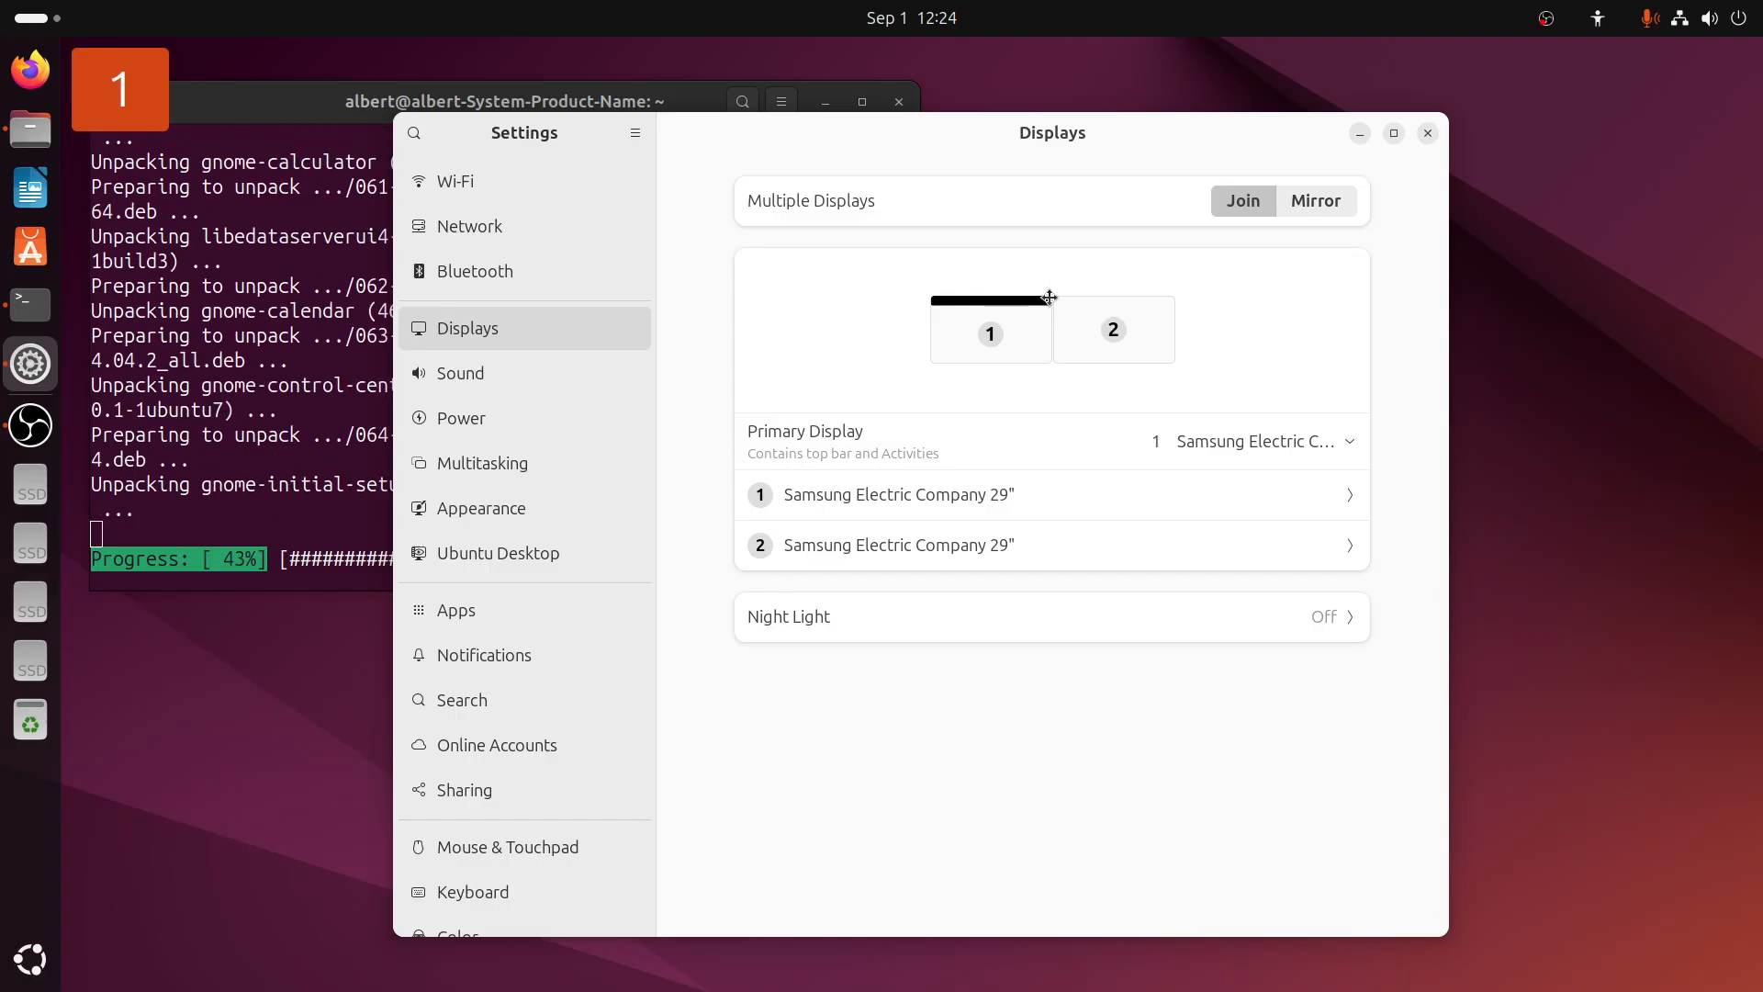
pyautogui.click(1348, 499)
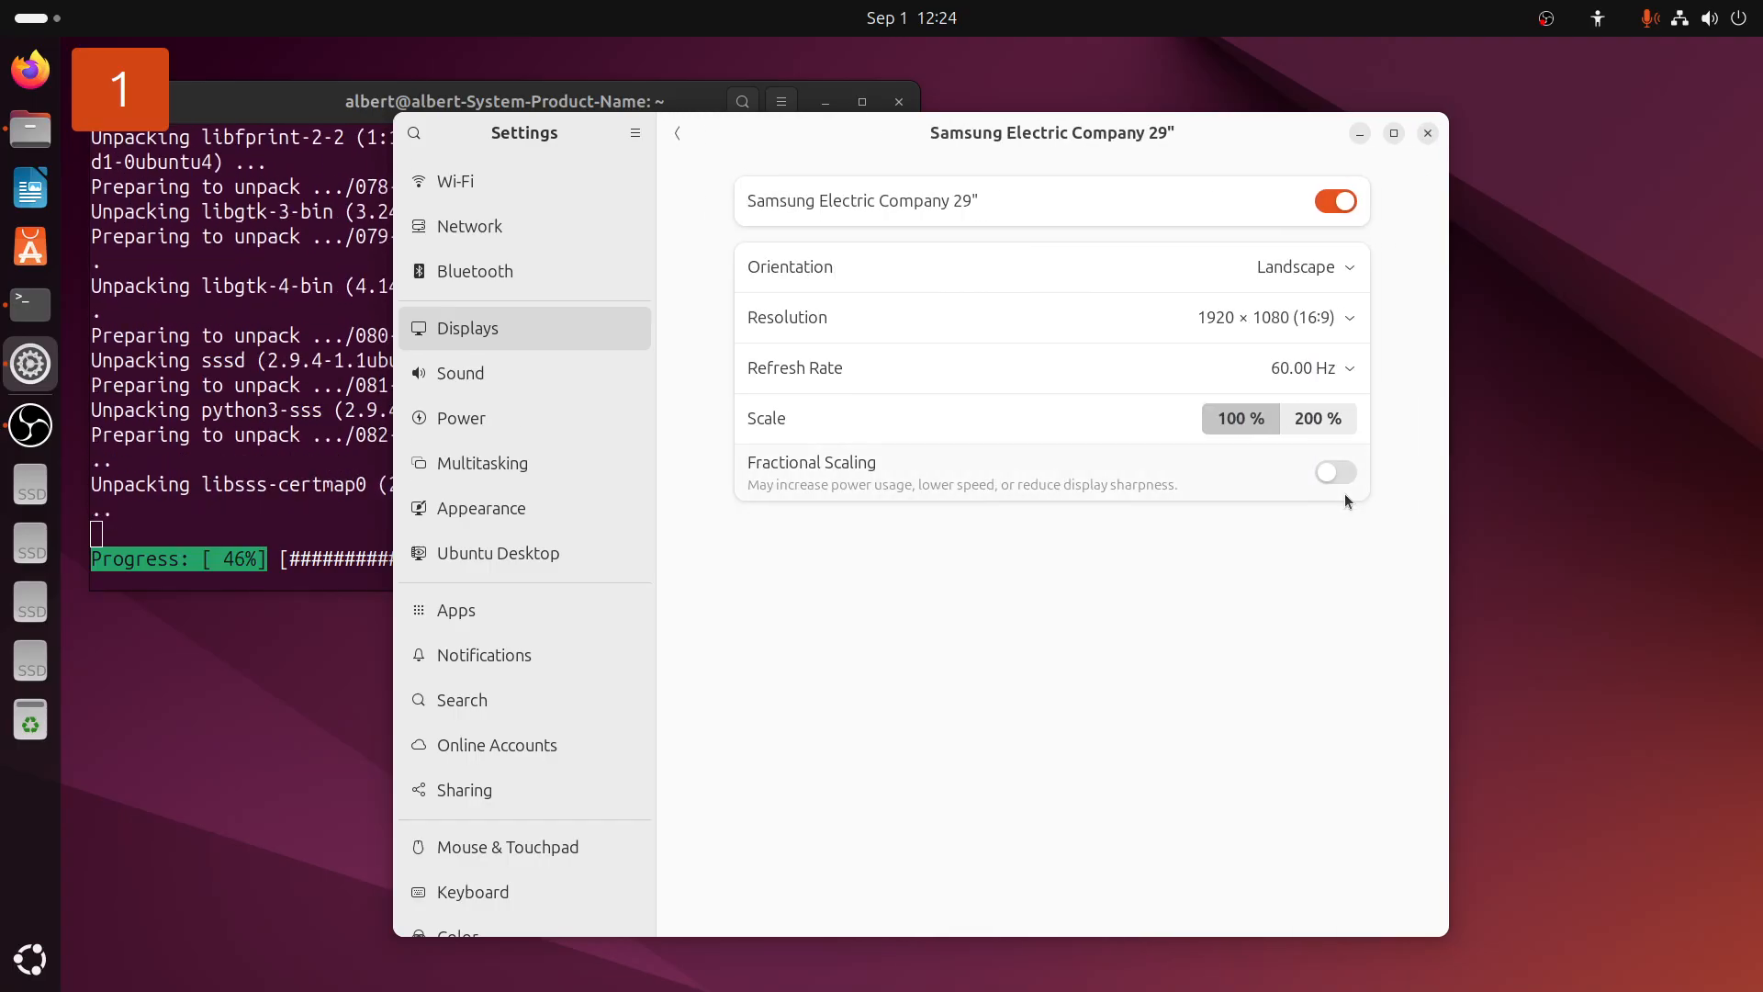
pyautogui.click(1353, 319)
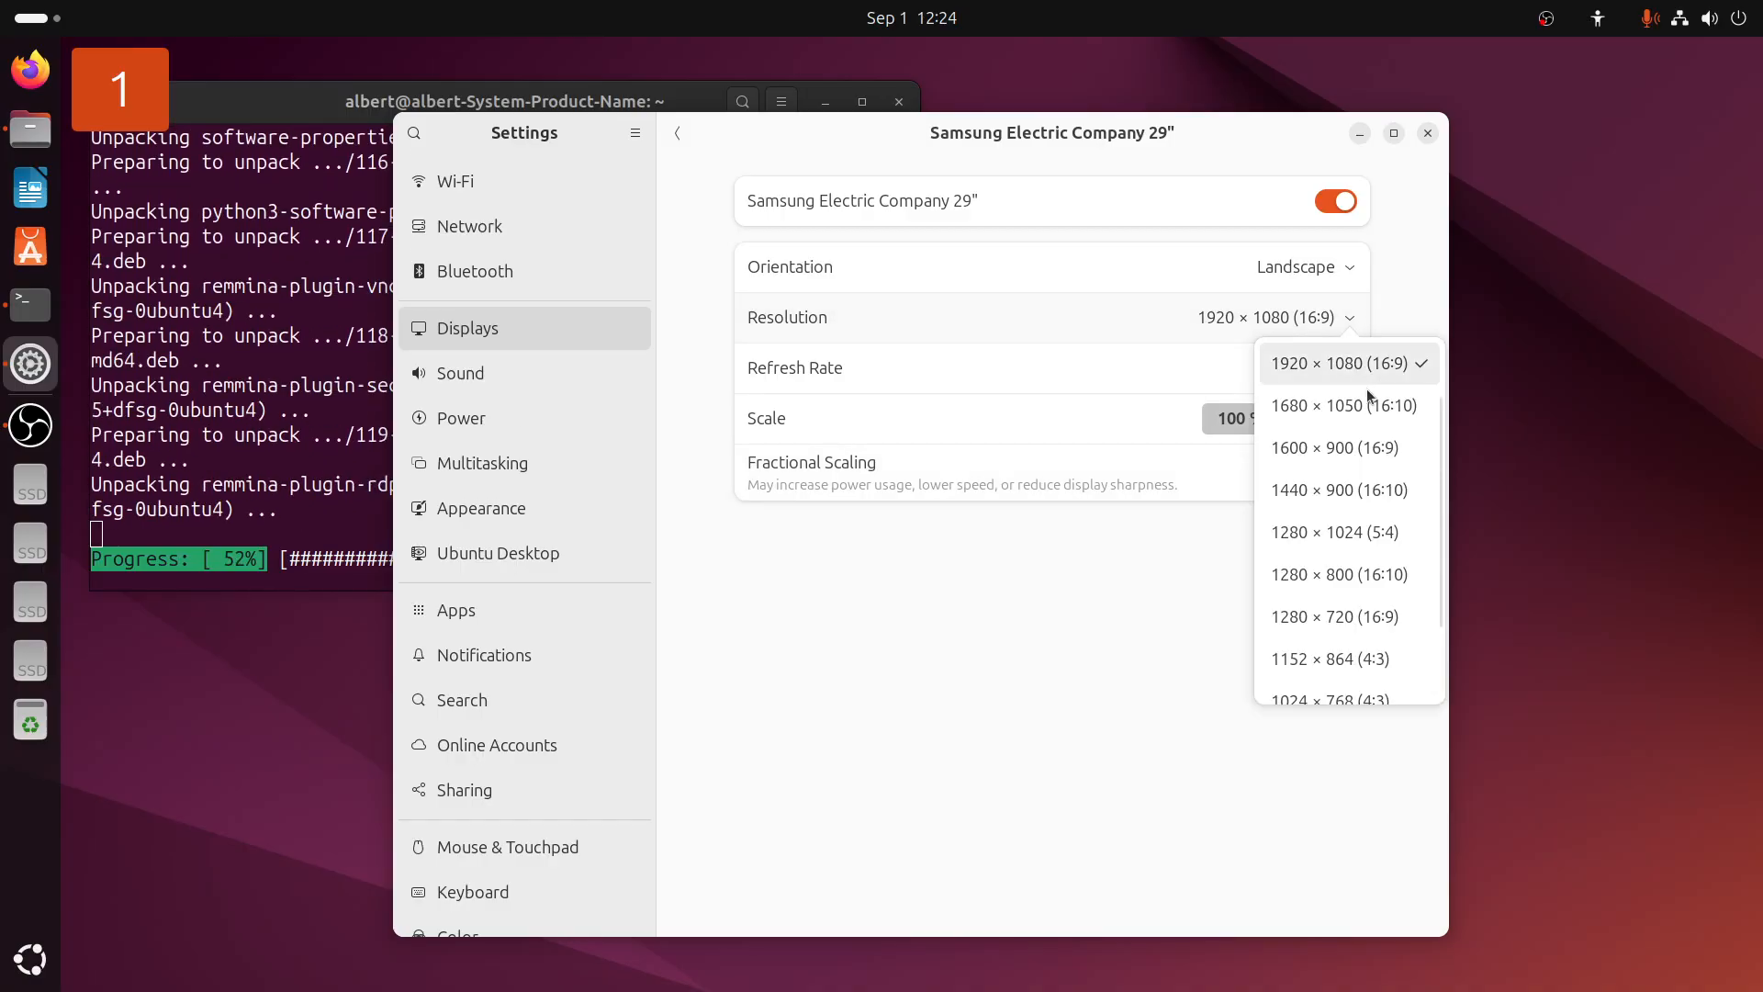
pyautogui.scroll(2, 1366, 389)
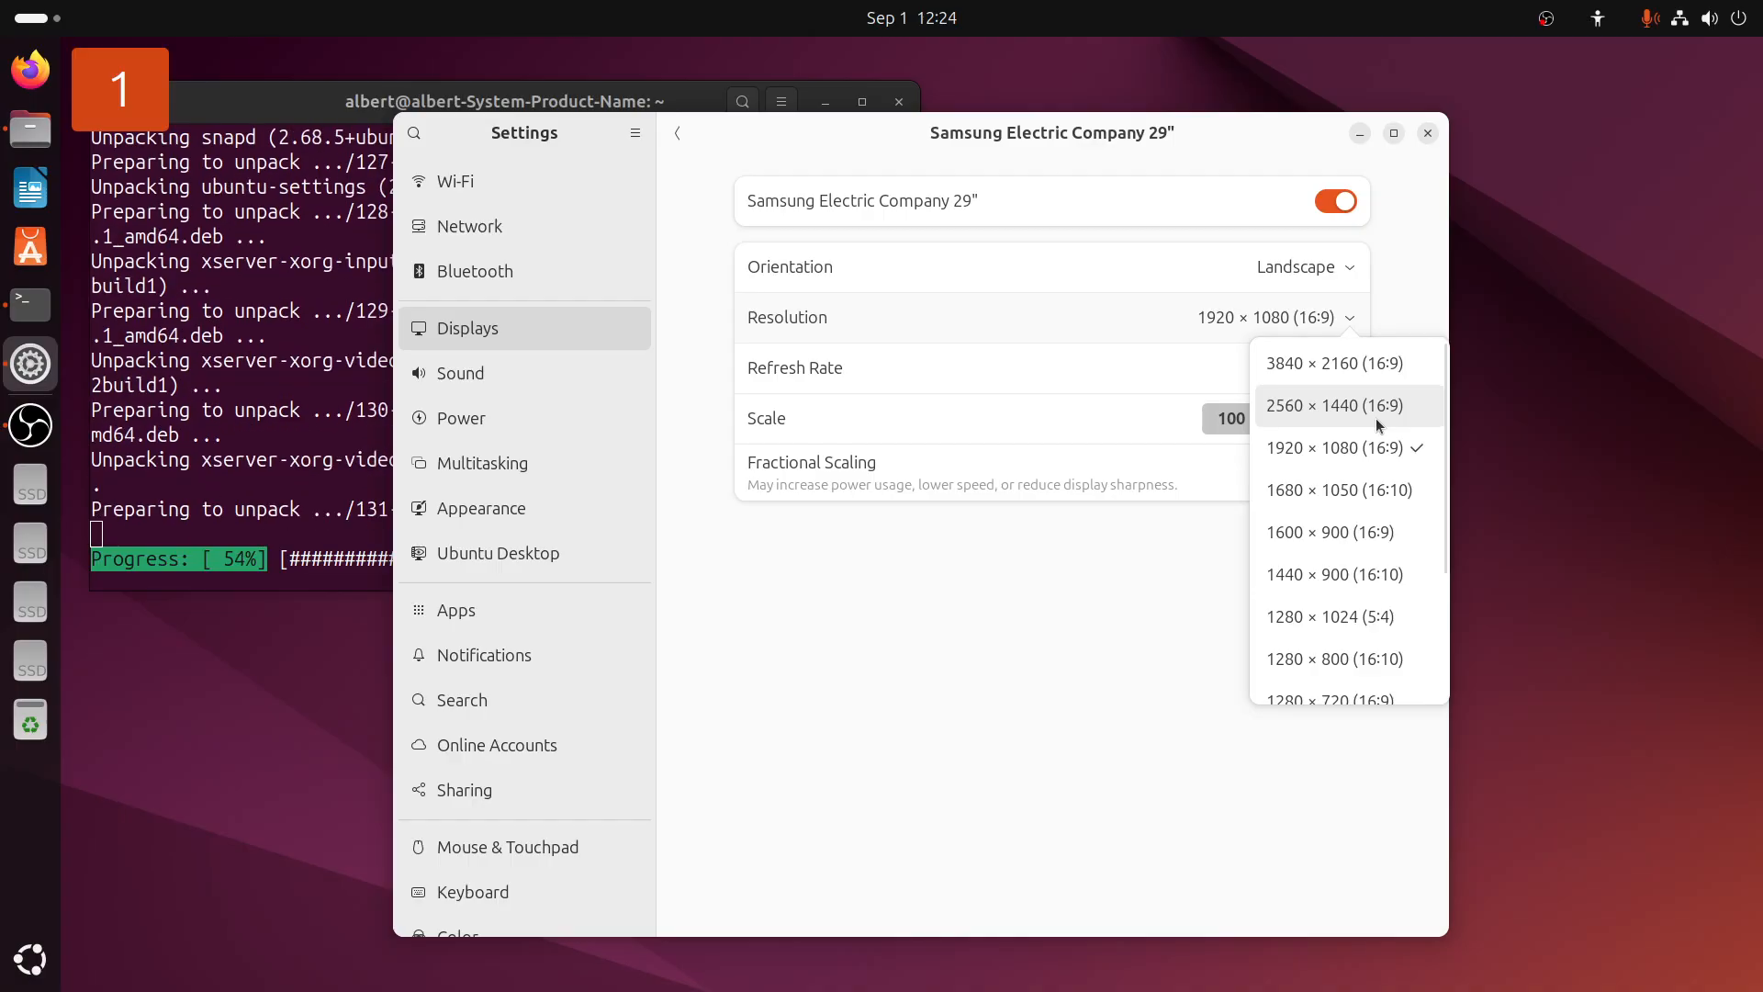
pyautogui.click(1430, 269)
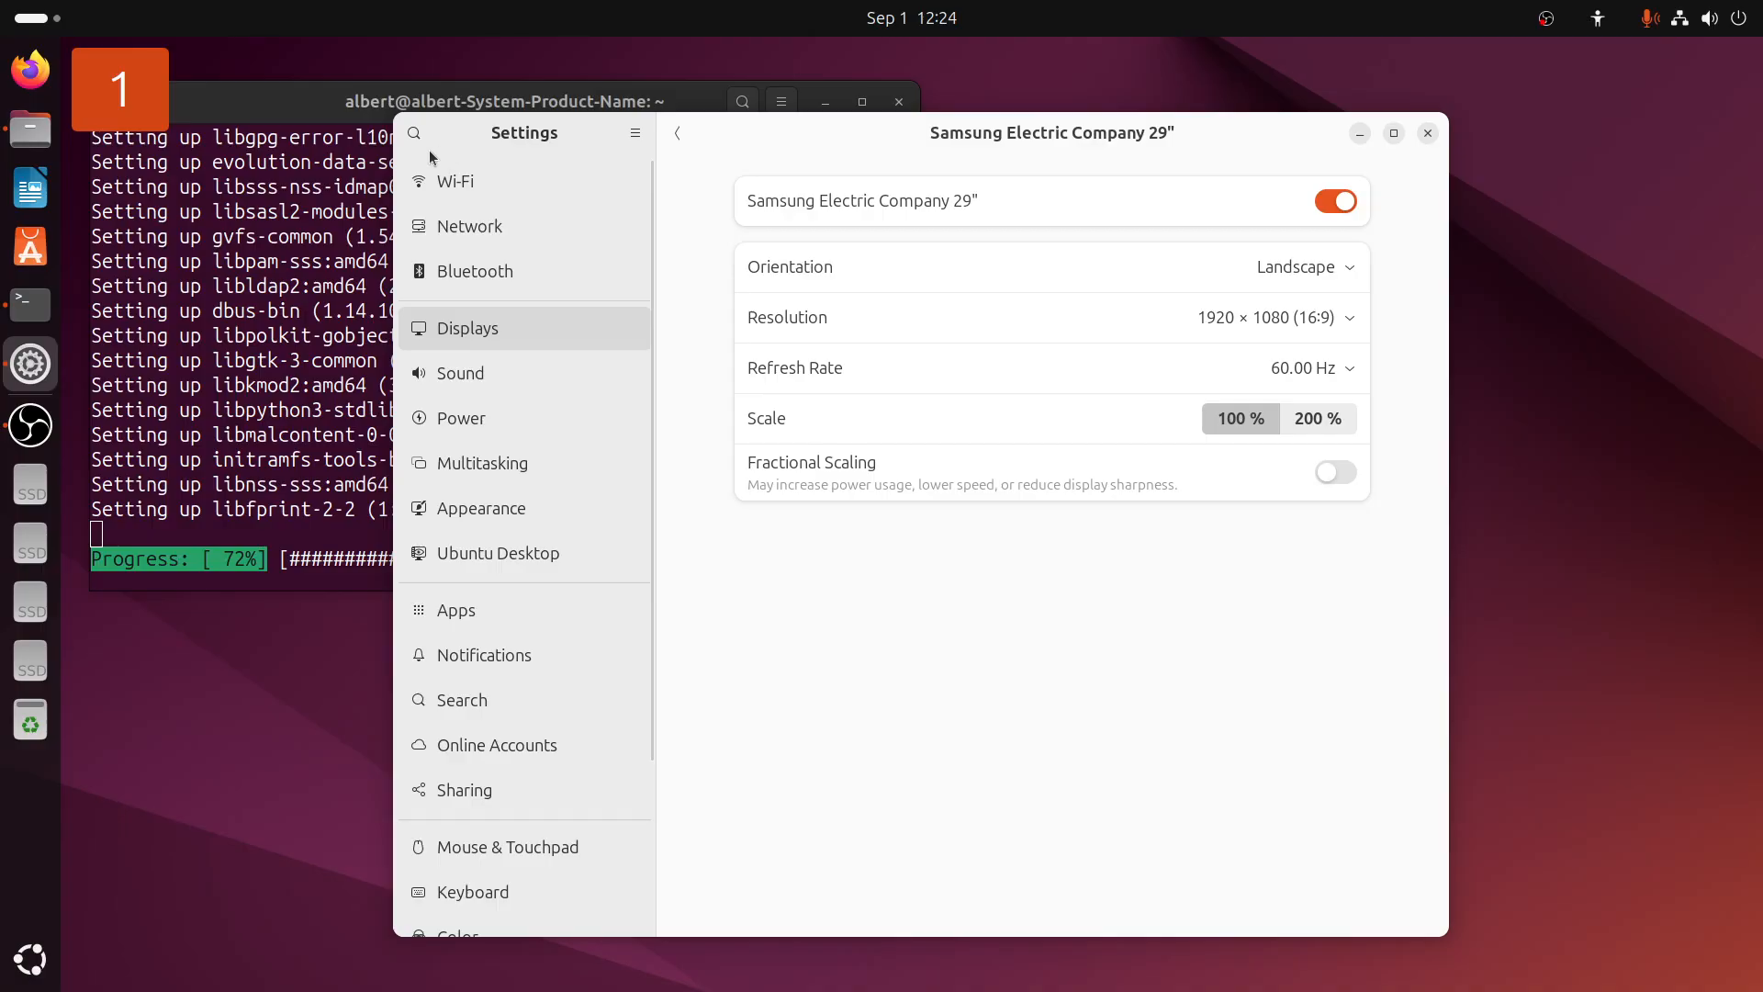
# Set the desktop background to the snow-capped mountain at sunset in Appearance, and open the Ubuntu Desktop settings
pyautogui.click(502, 513)
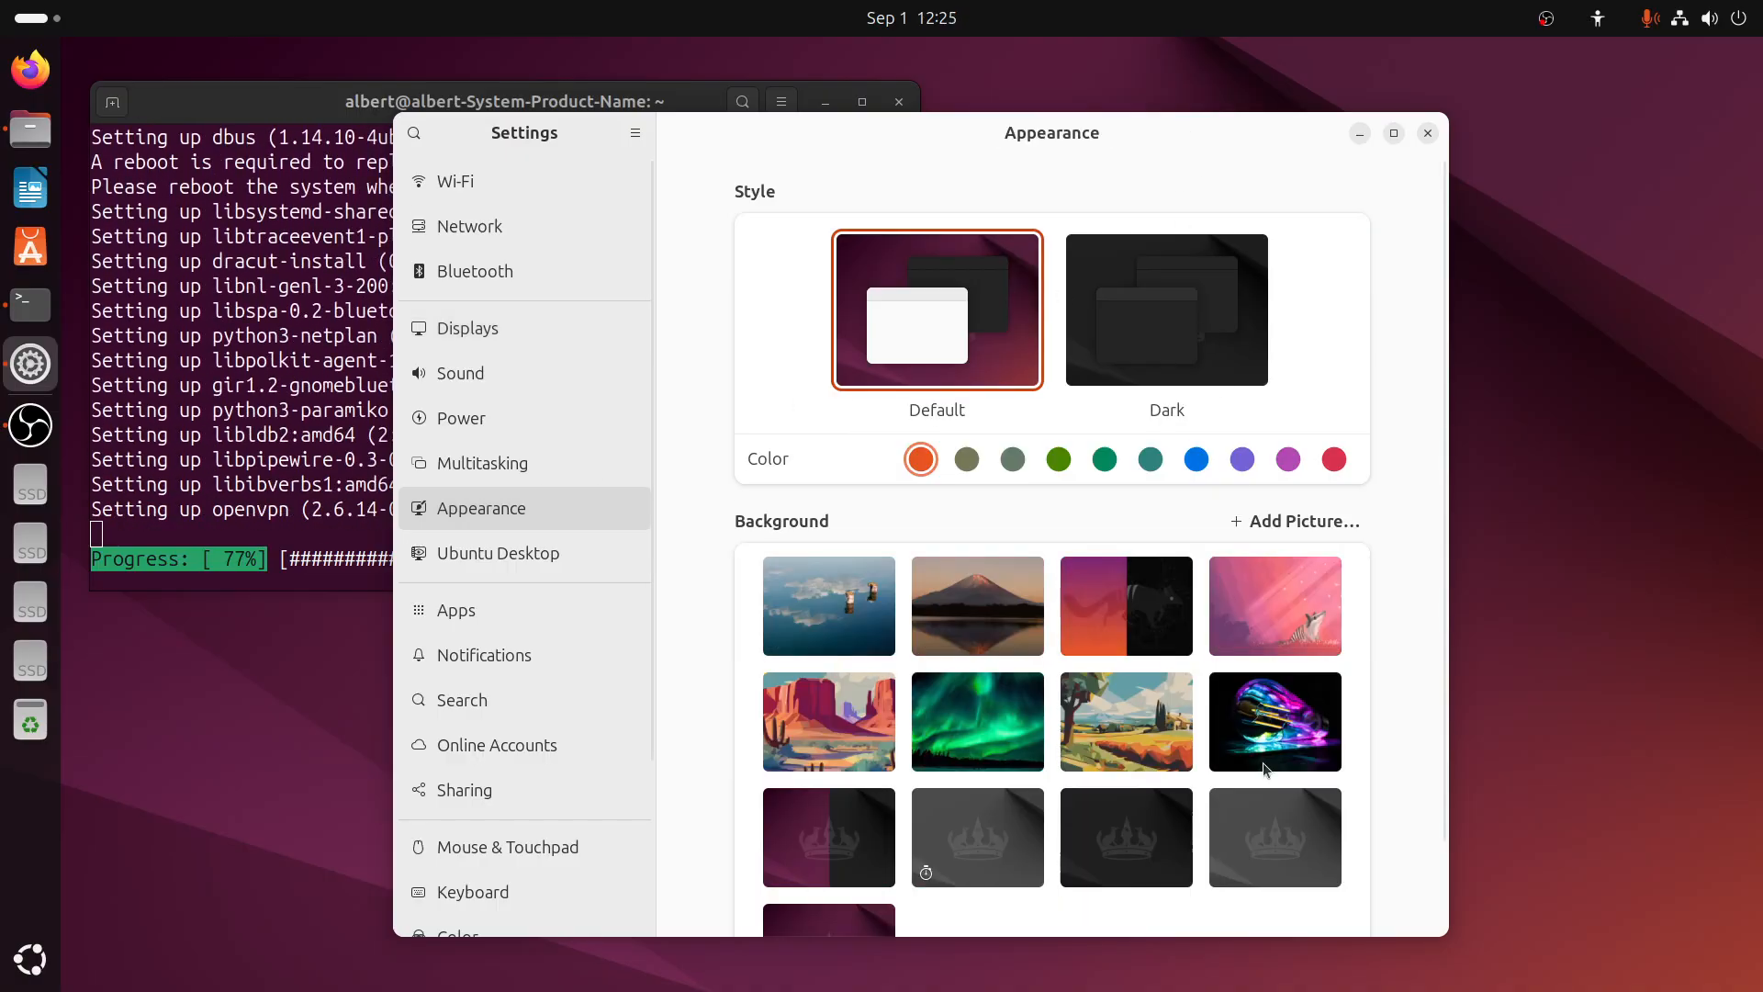
pyautogui.click(1010, 632)
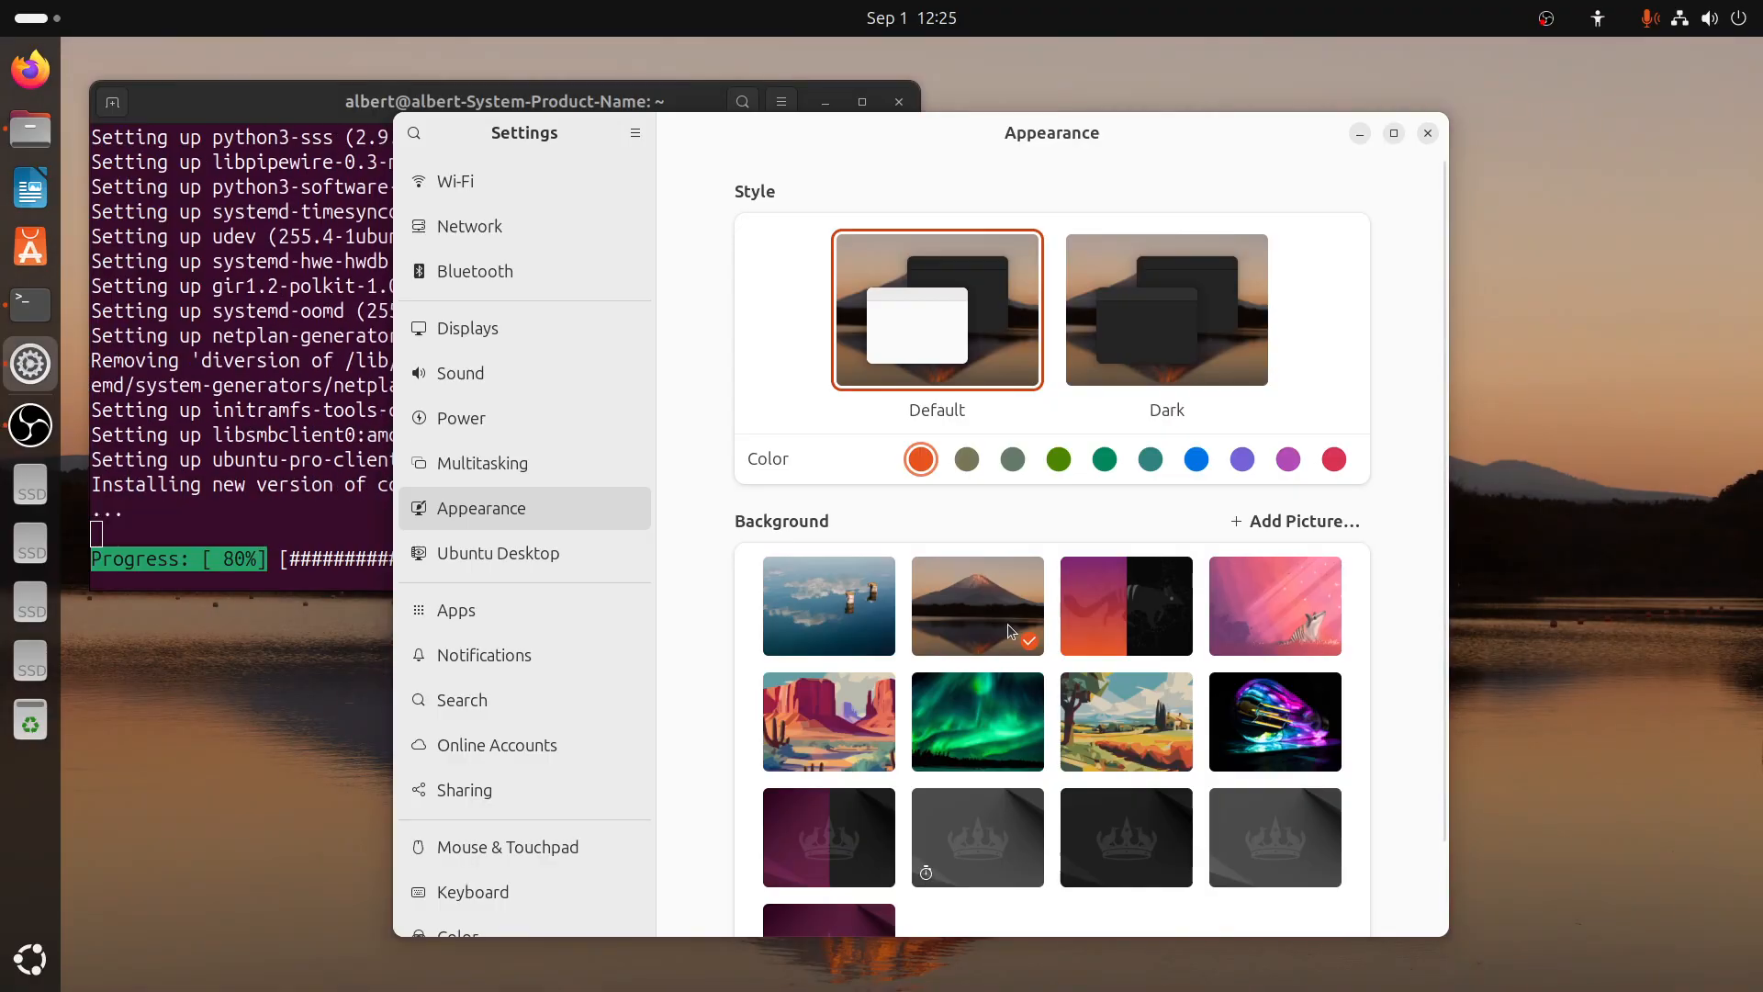
pyautogui.click(516, 554)
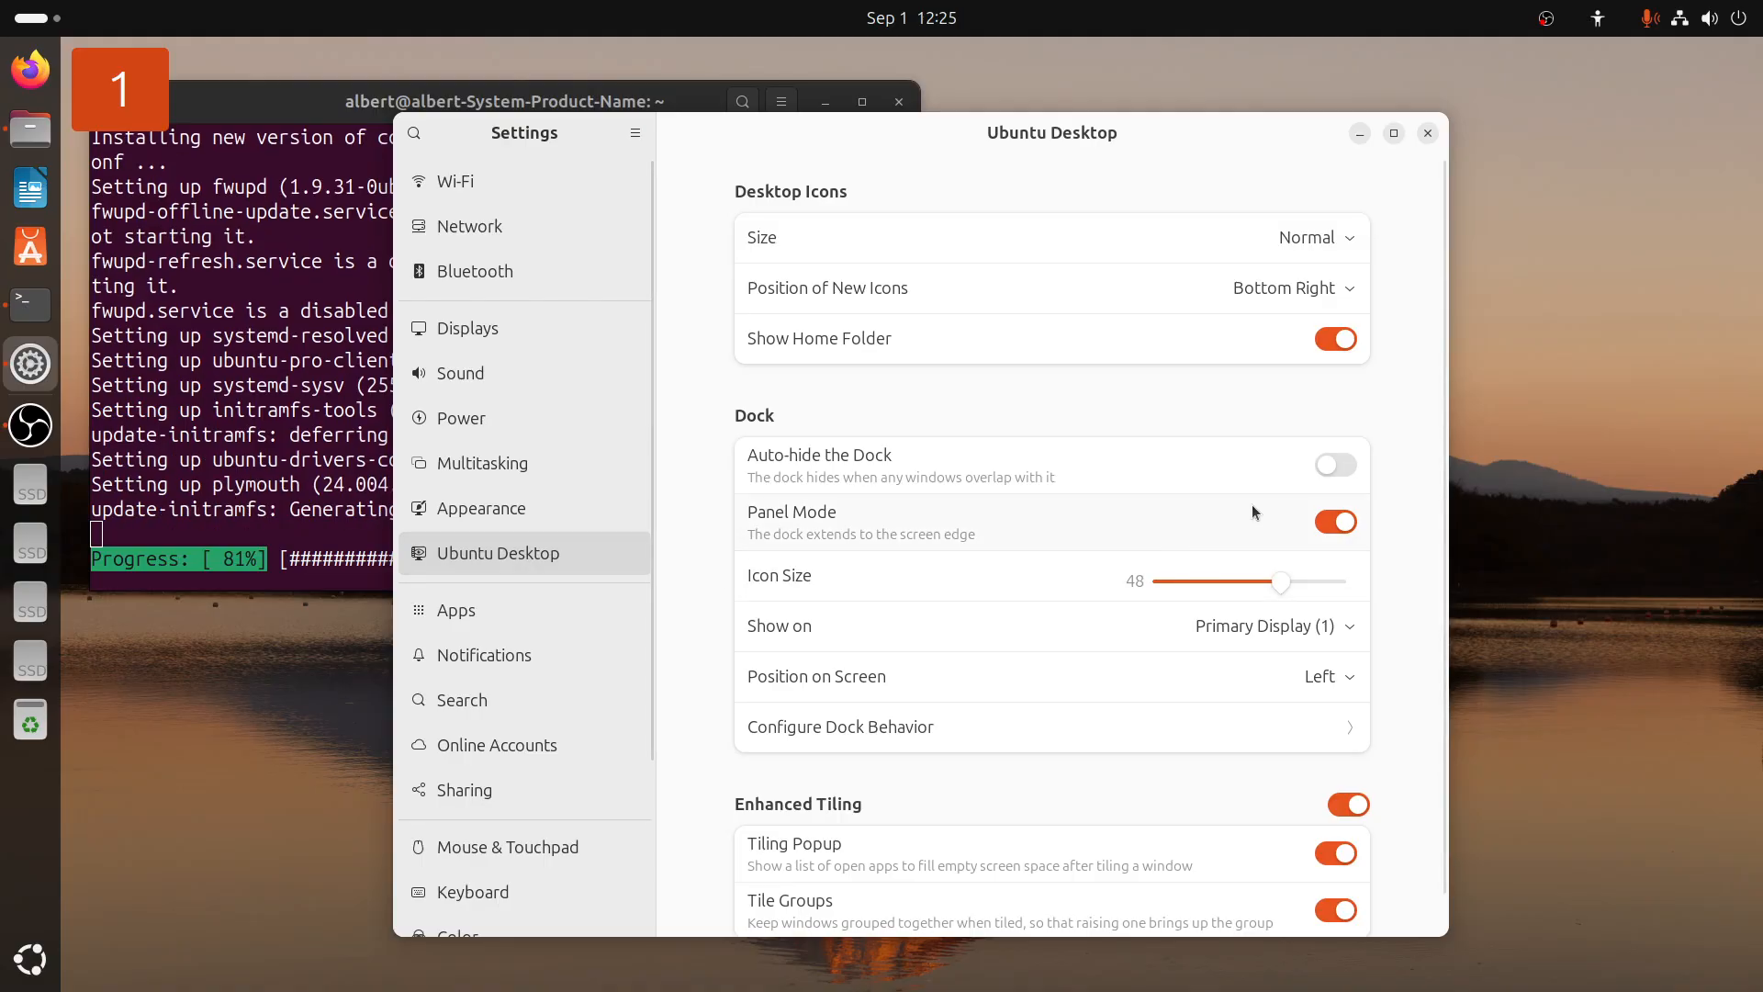
# Turn on Auto-hide the Dock and test it by moving the Settings window over the dock and back
pyautogui.click(1332, 469)
pyautogui.moveTo(1244, 139); pyautogui.dragTo(871, 147)
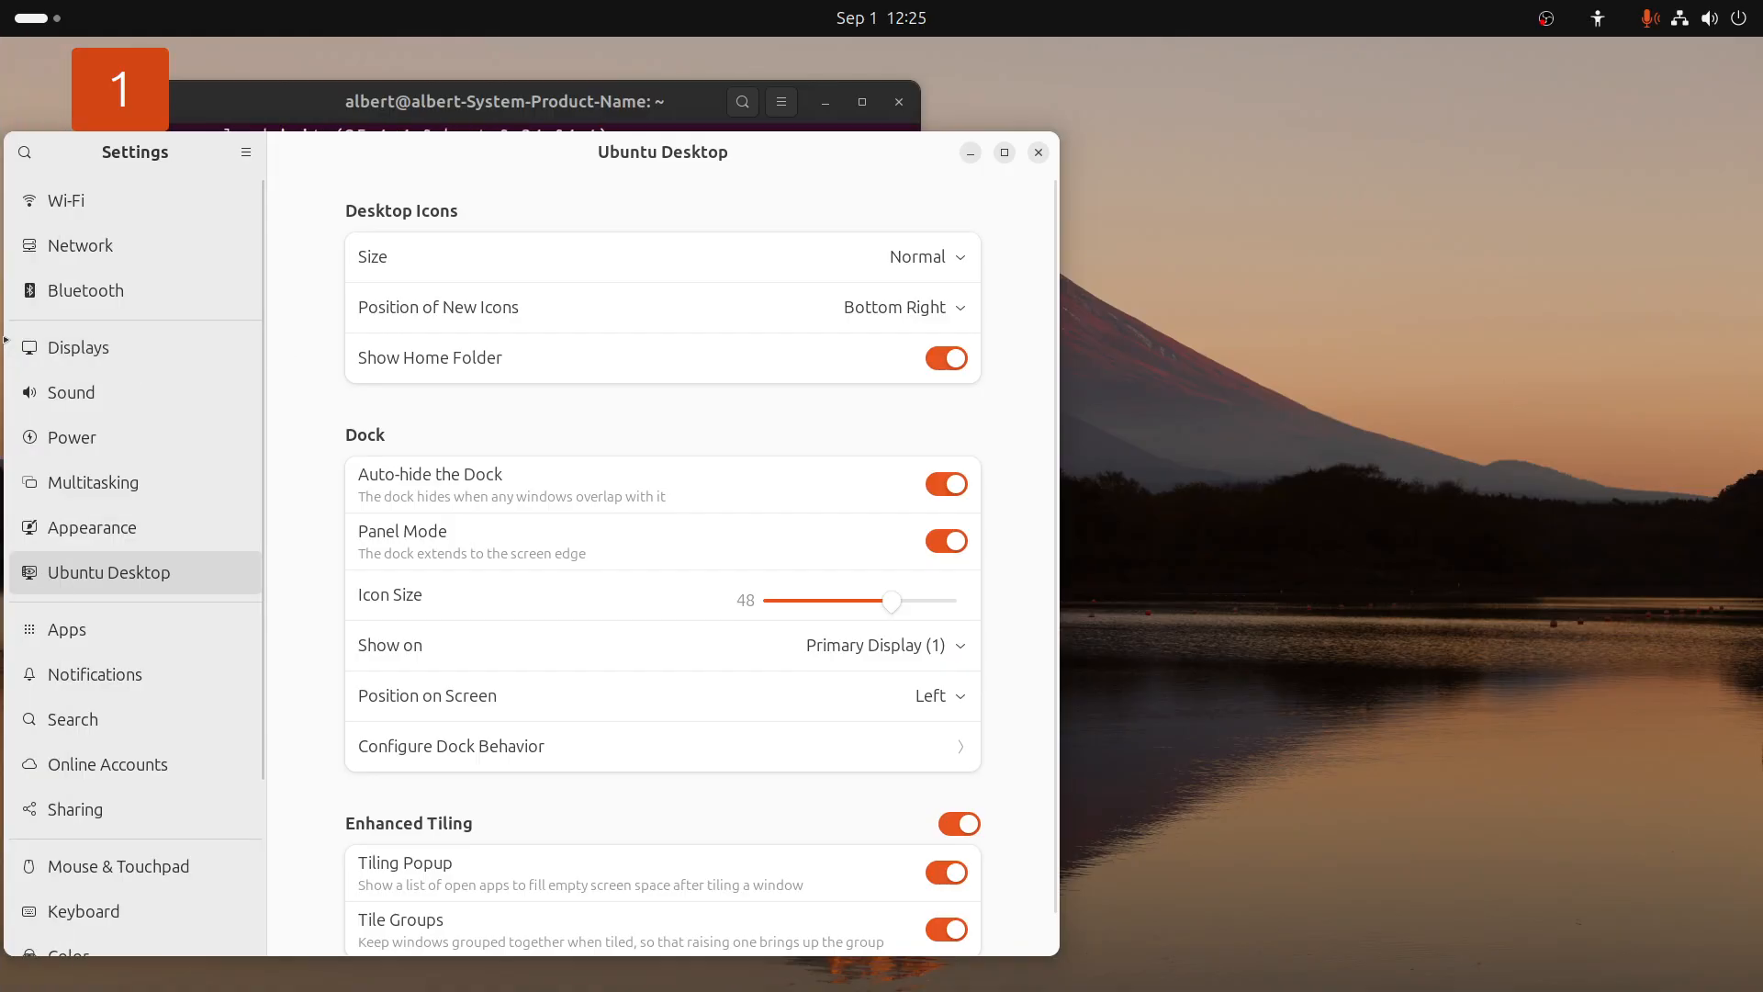
pyautogui.moveTo(582, 155); pyautogui.dragTo(968, 116)
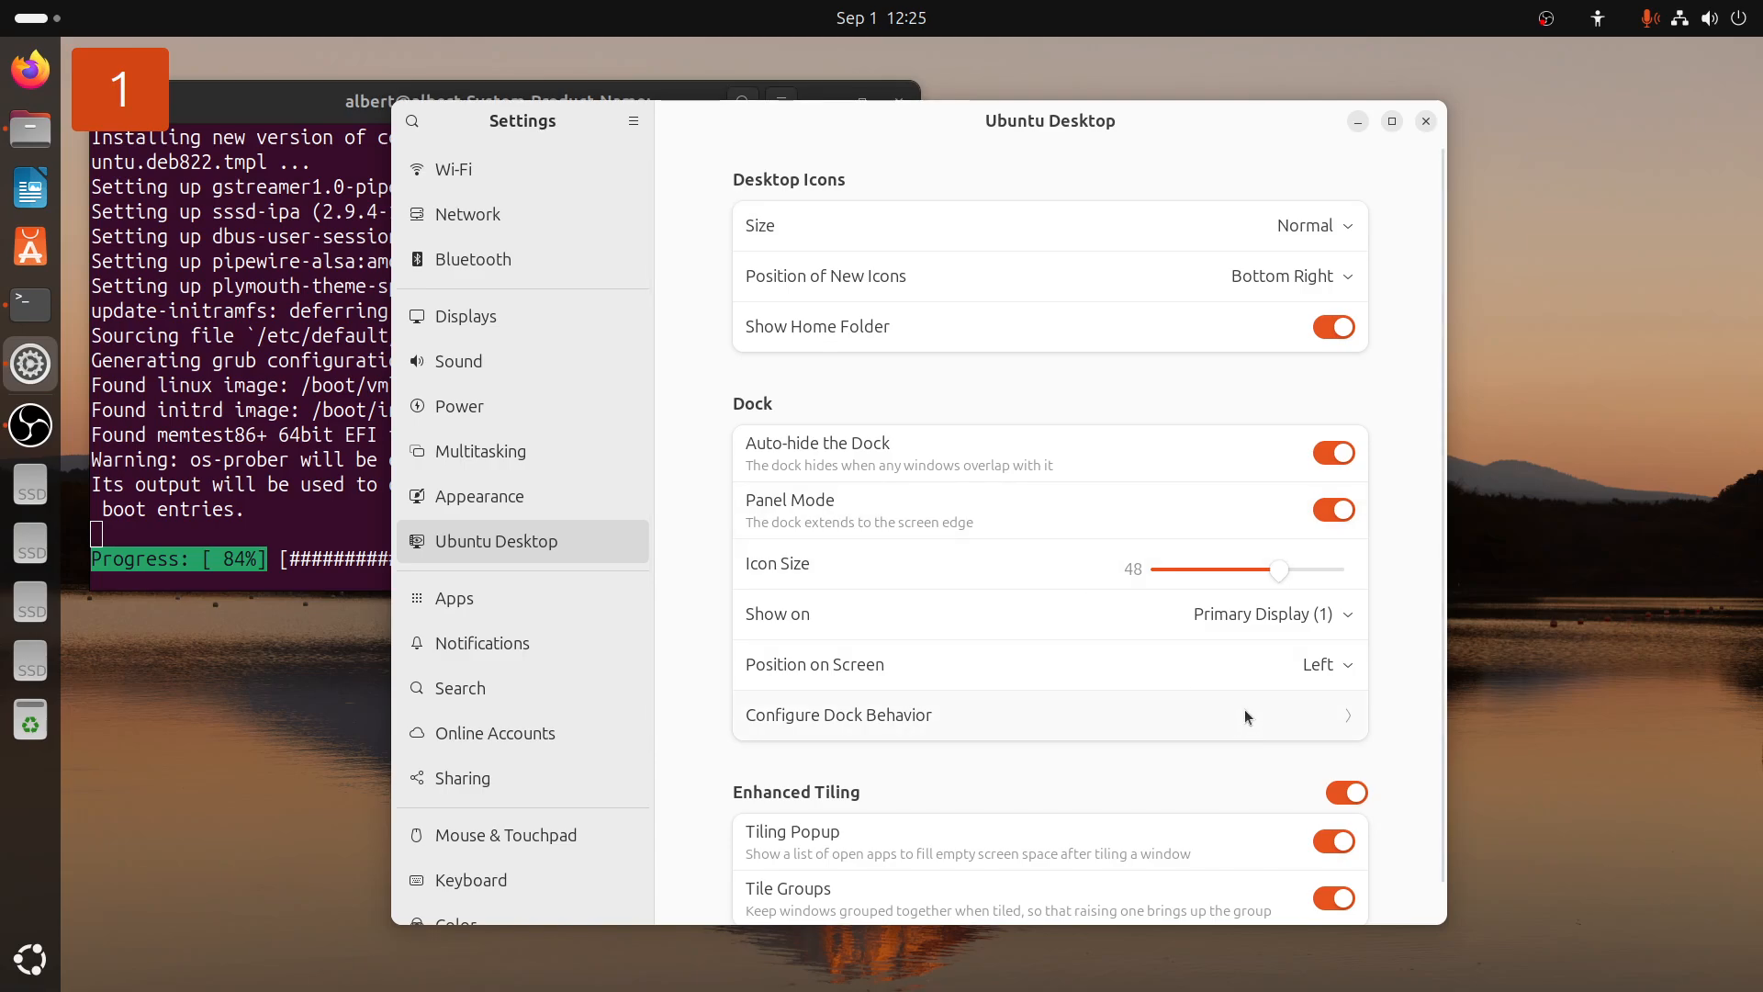
# Set the dock's position on screen to Bottom and turn off Panel Mode
pyautogui.click(1349, 670)
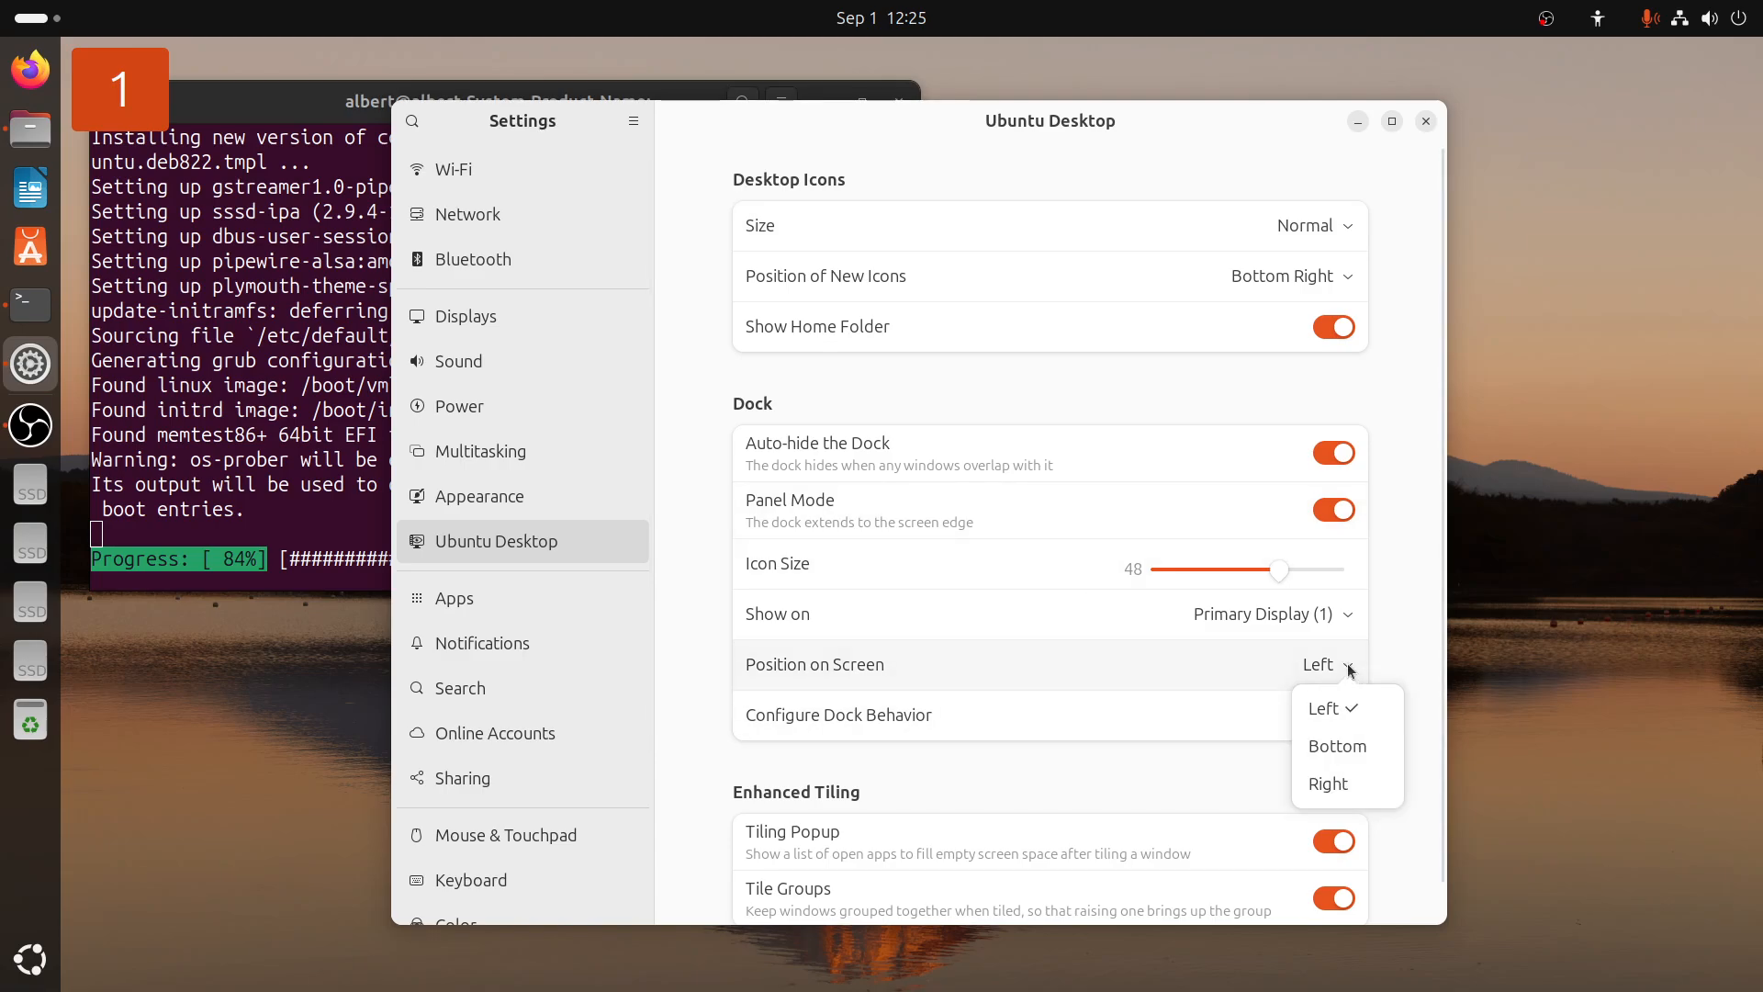
pyautogui.click(1344, 749)
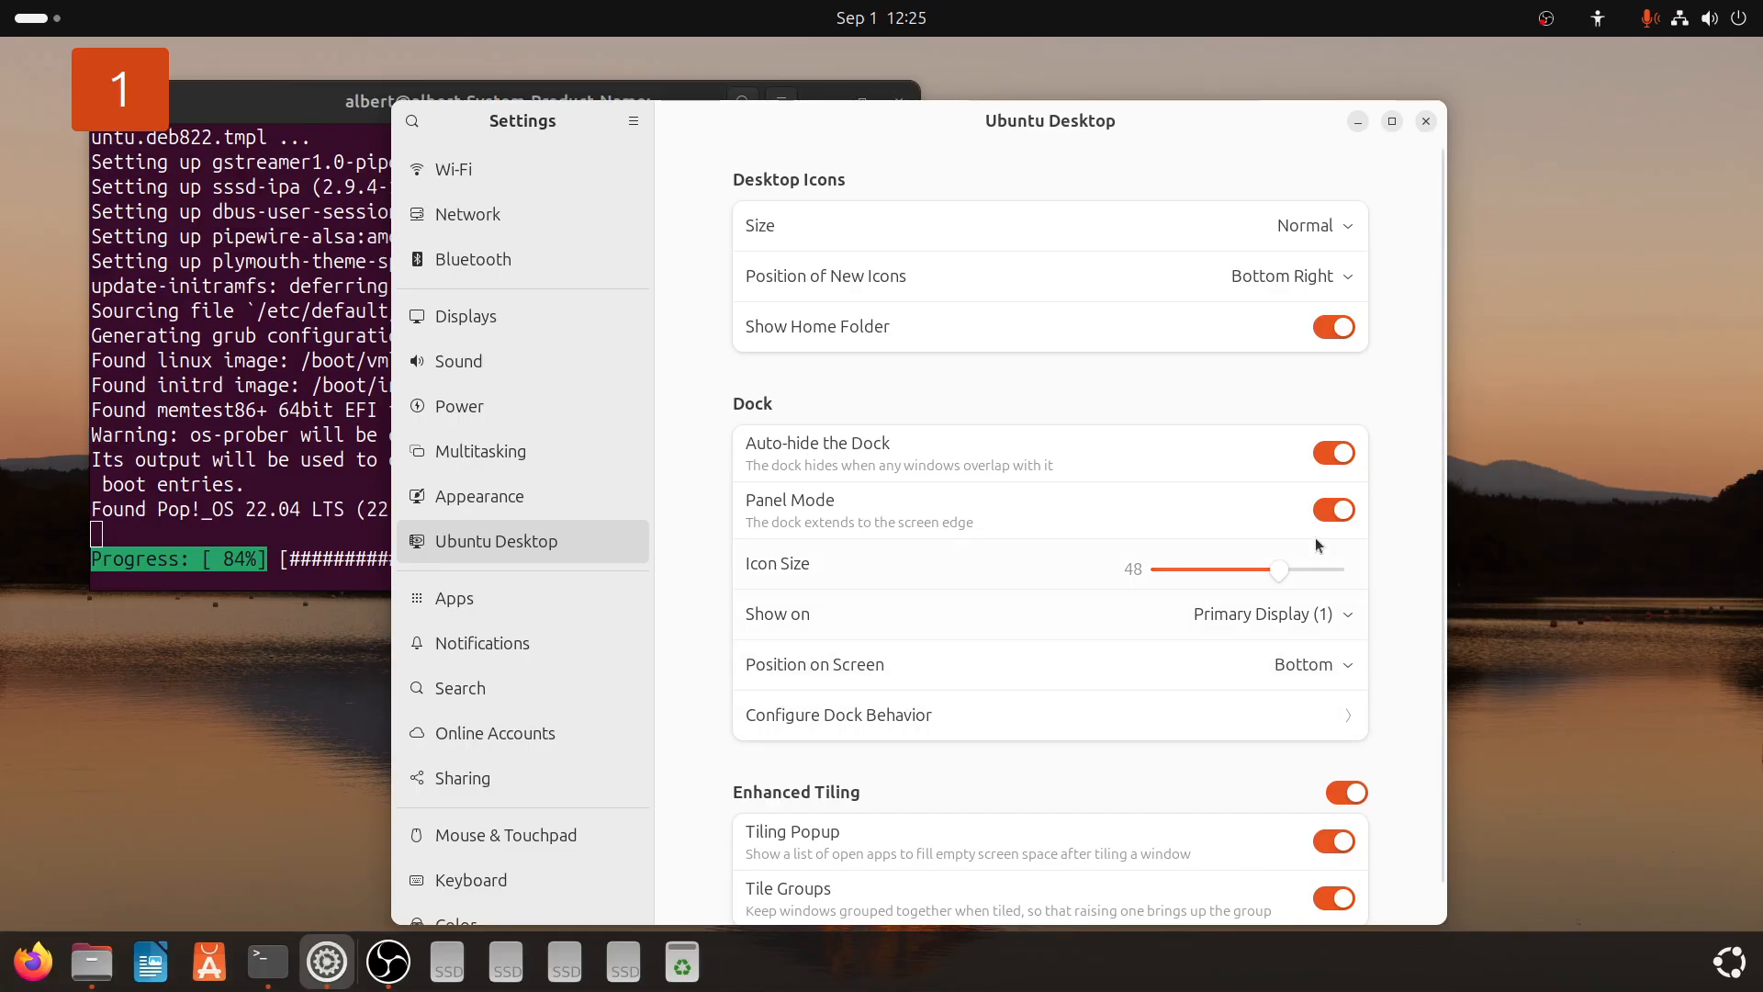
pyautogui.click(1333, 511)
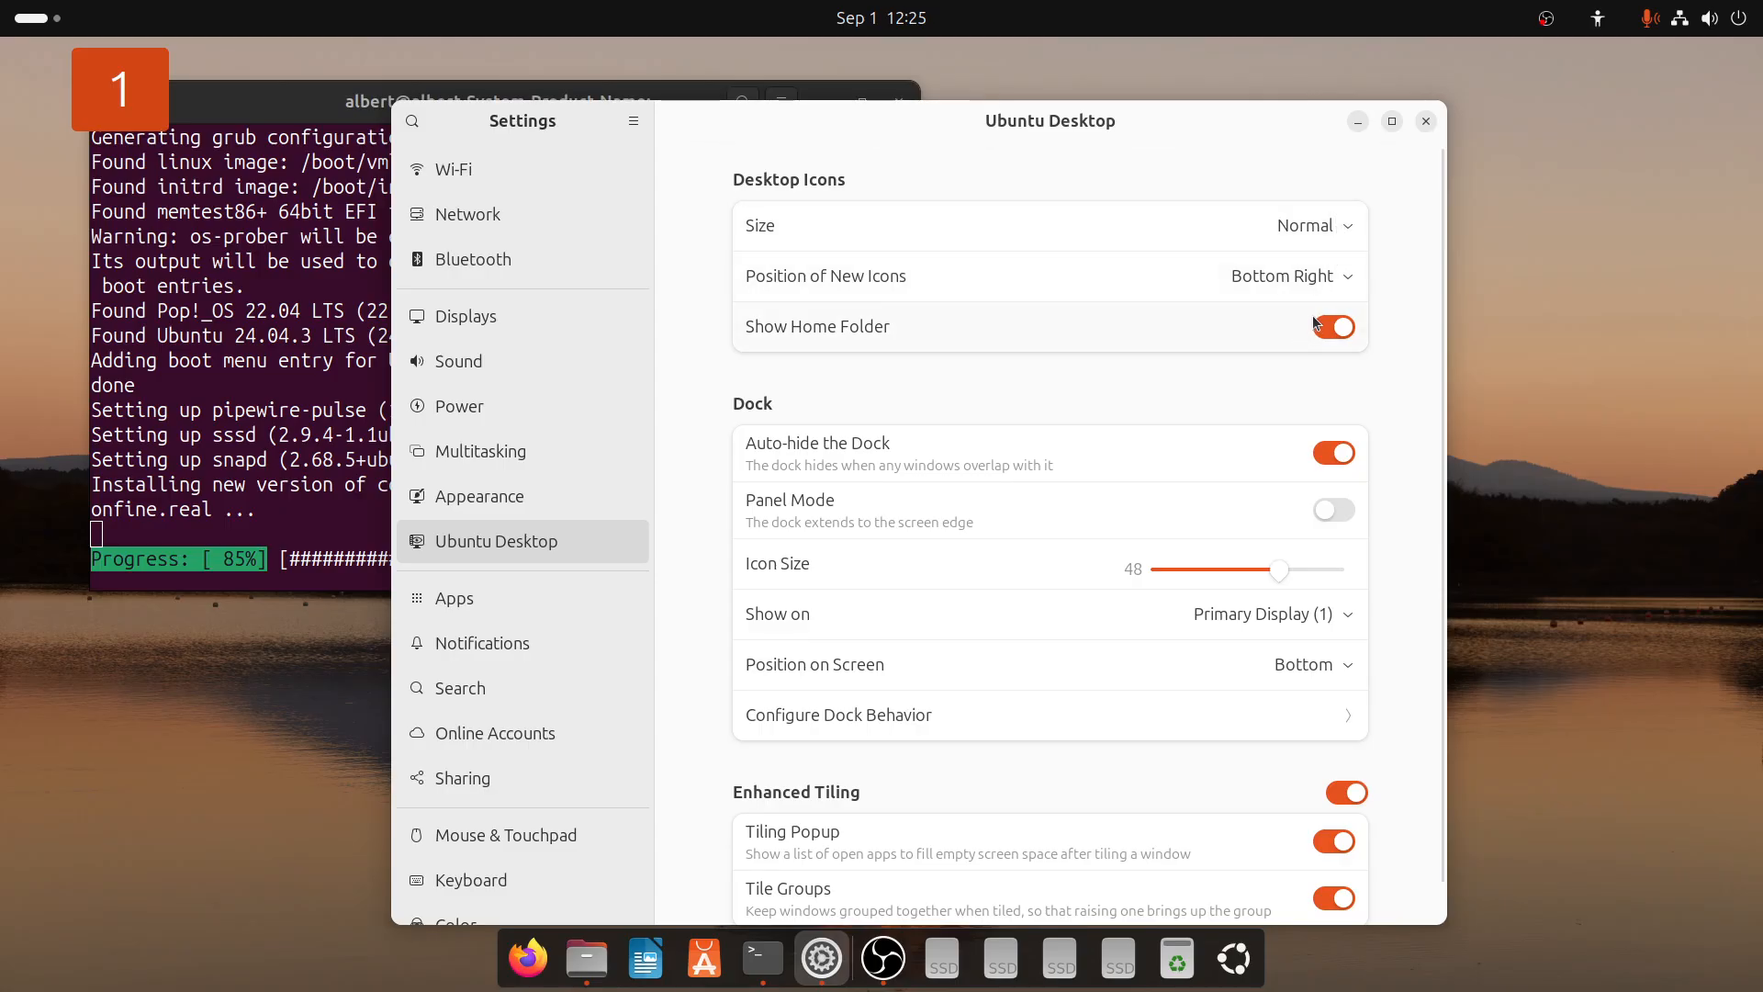
# Try dock icon sizes of 50, 56, 60 and 42, moving the Settings window up clear of the dock
pyautogui.click(1293, 575)
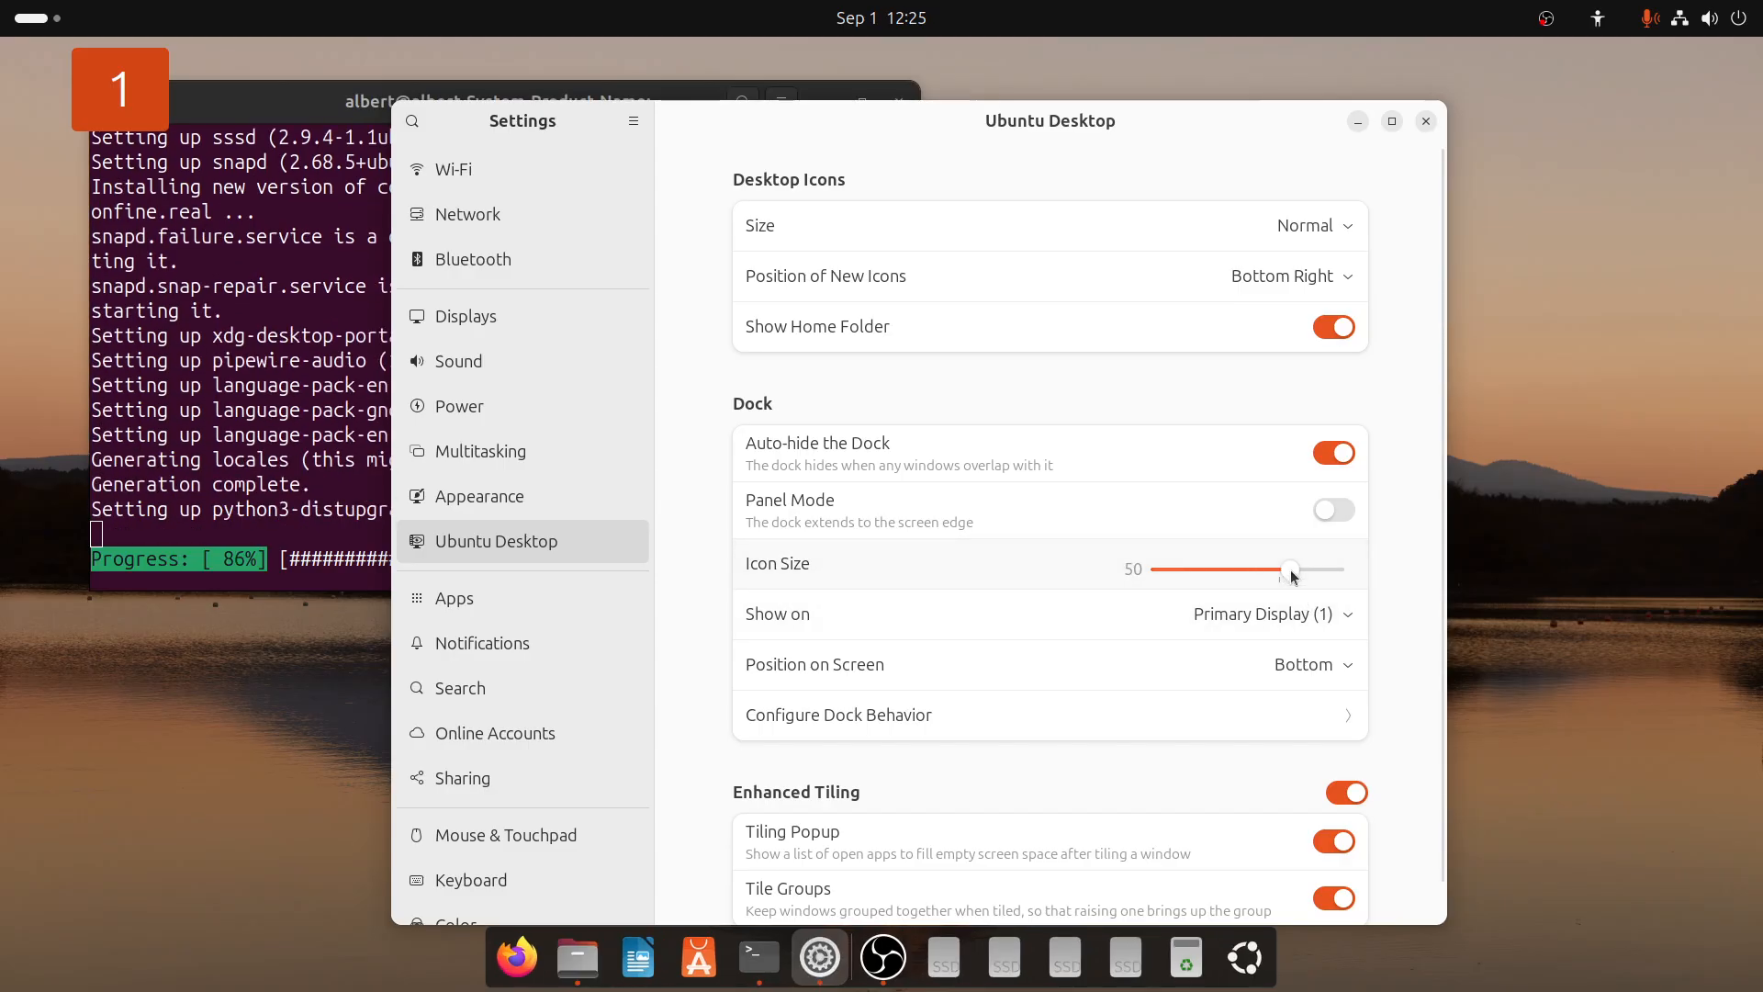
pyautogui.moveTo(1298, 576); pyautogui.dragTo(1313, 571)
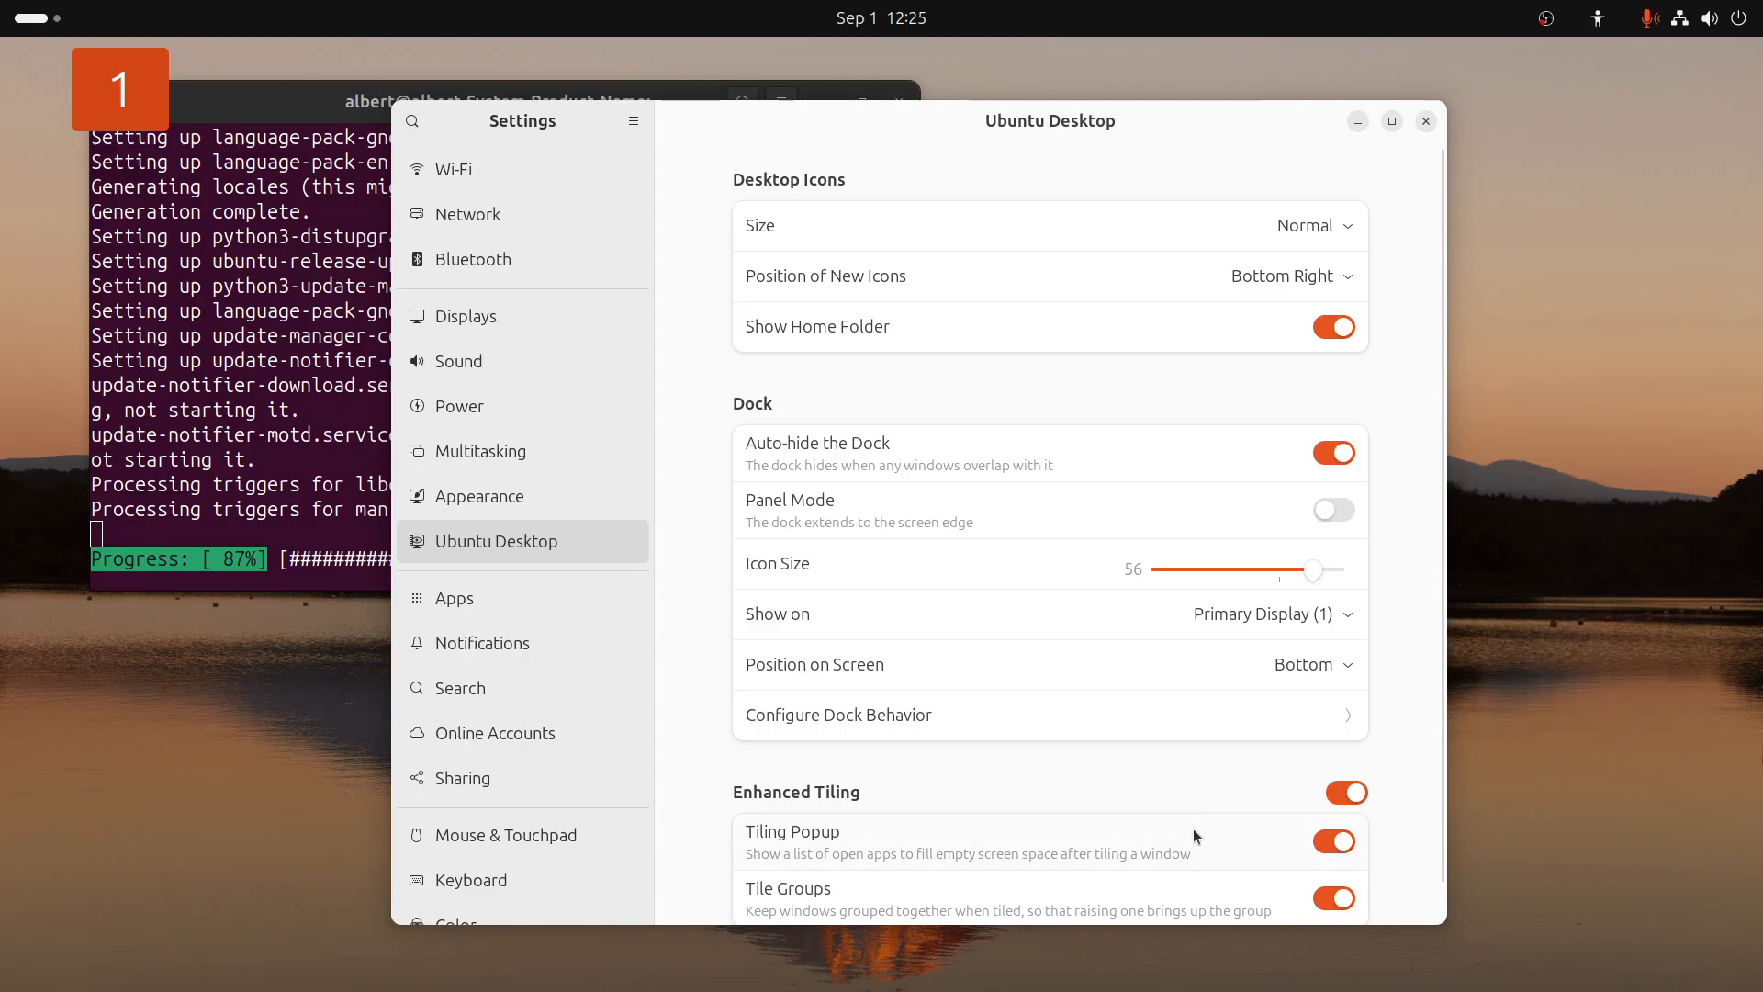
pyautogui.moveTo(1194, 116); pyautogui.dragTo(1199, 79)
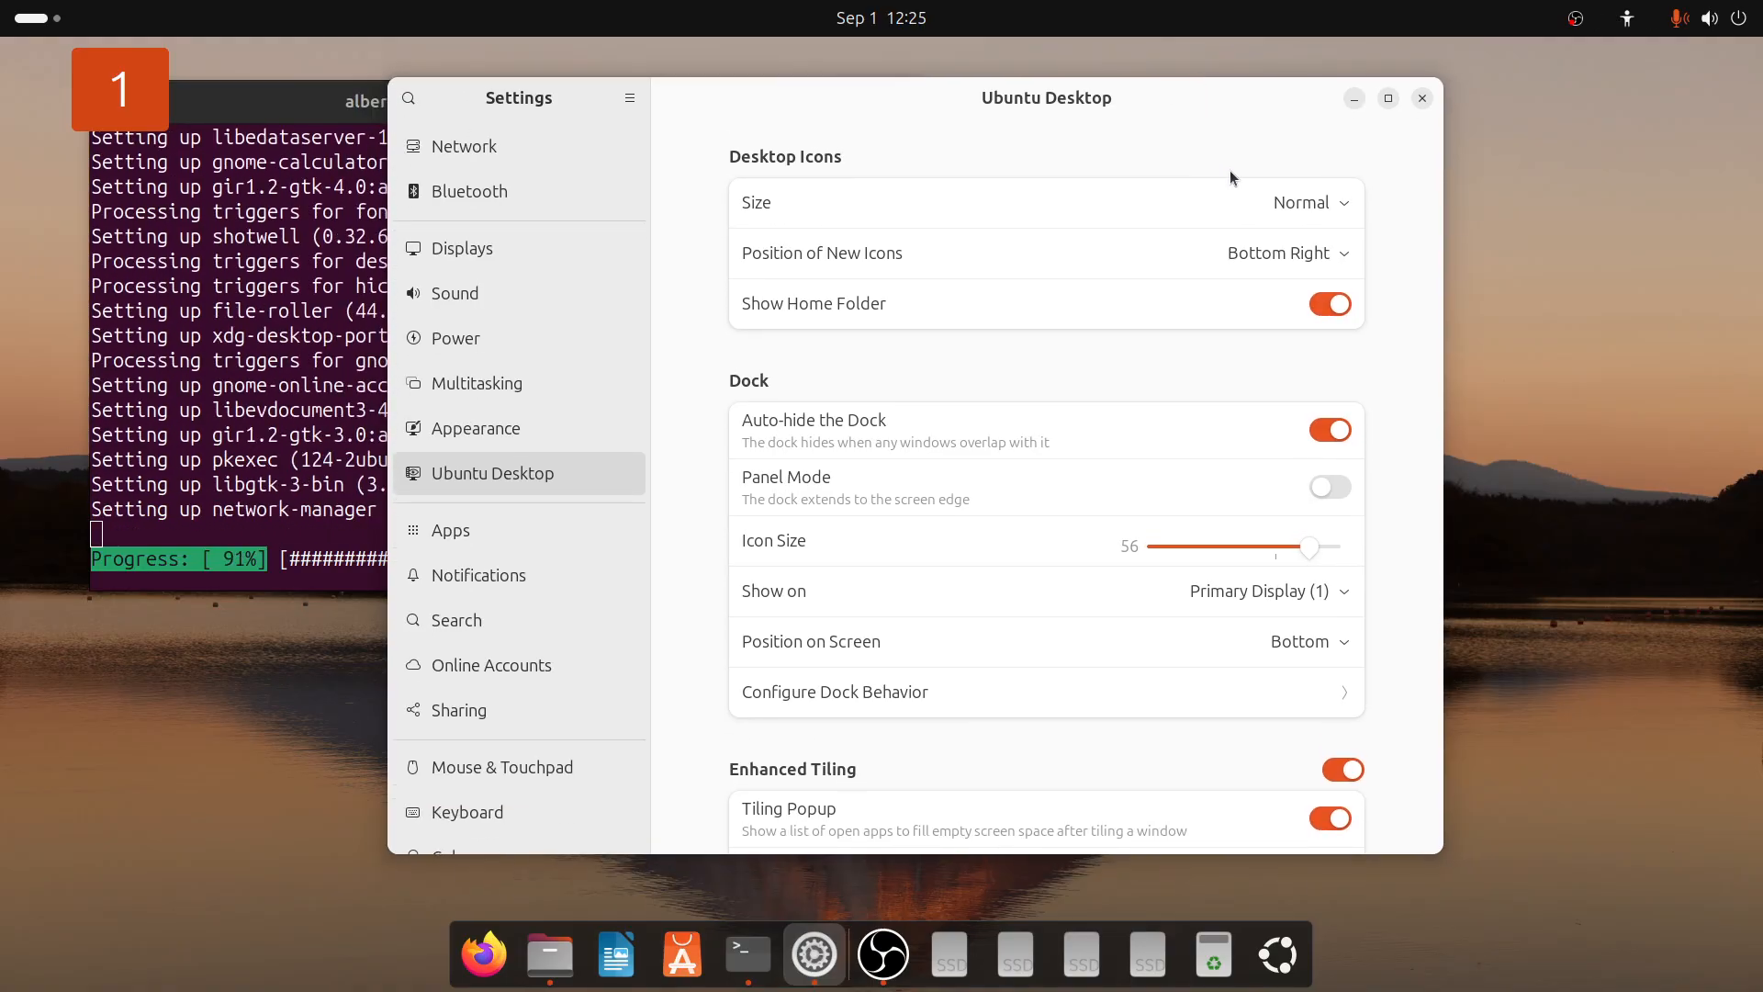
pyautogui.click(1334, 554)
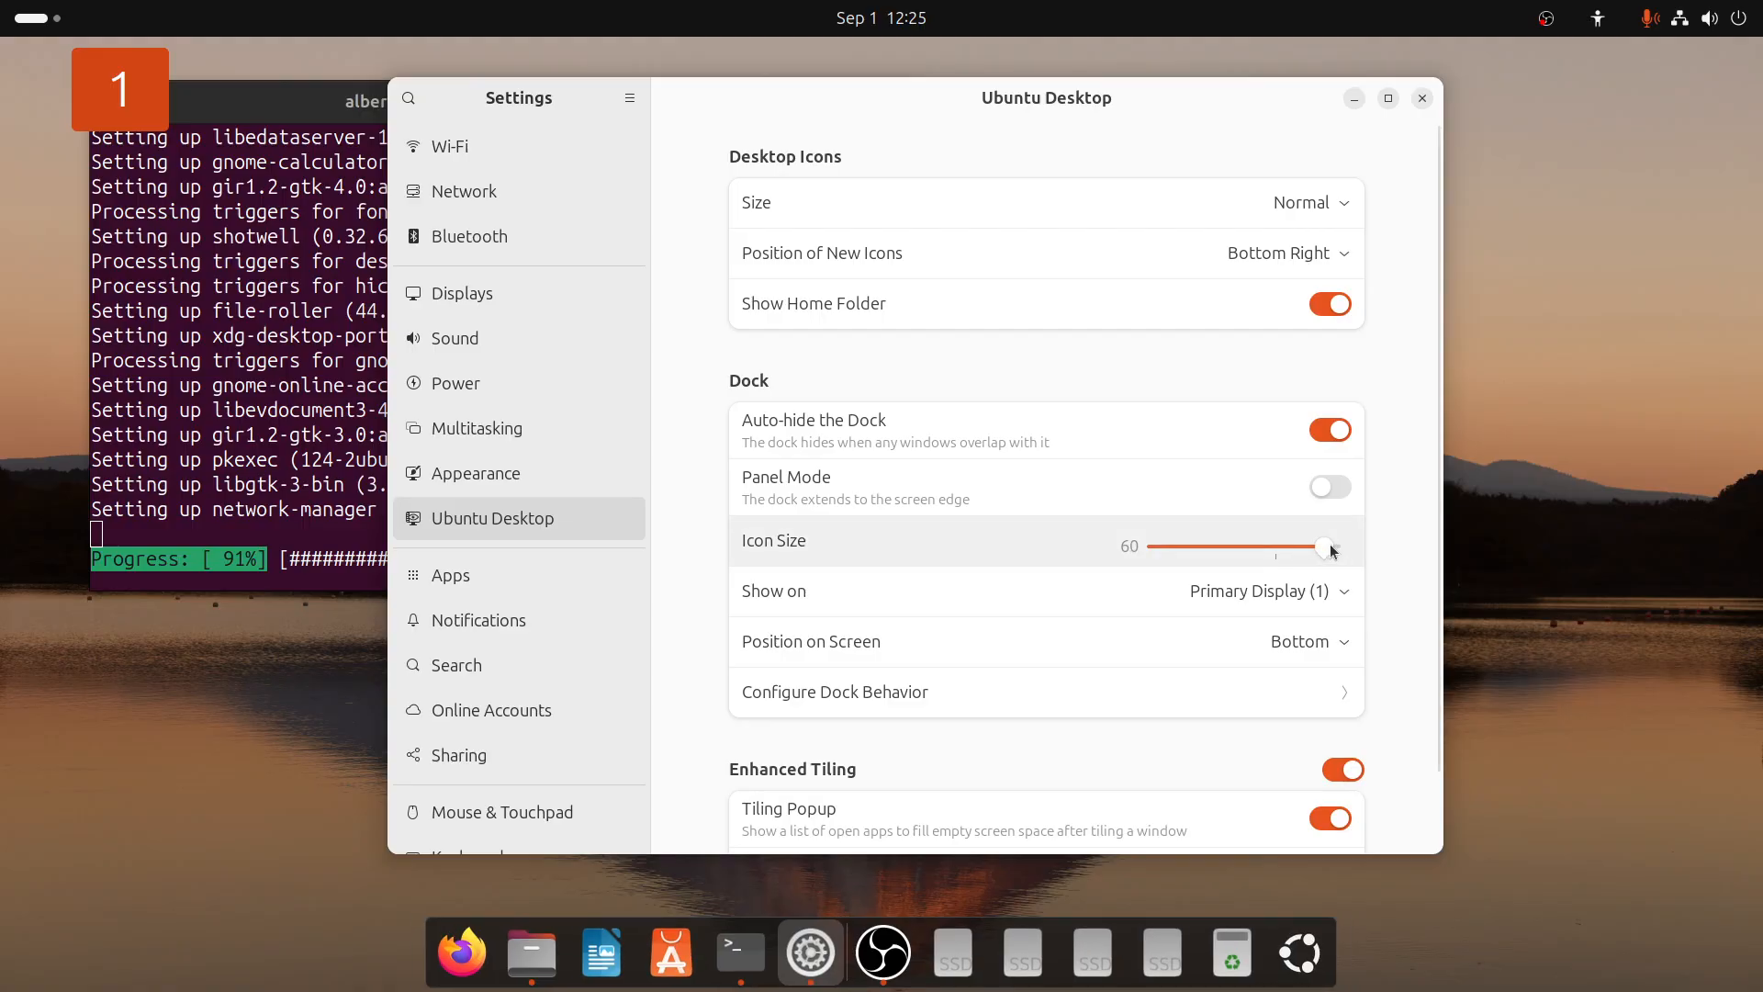
pyautogui.moveTo(1337, 552); pyautogui.dragTo(1251, 547)
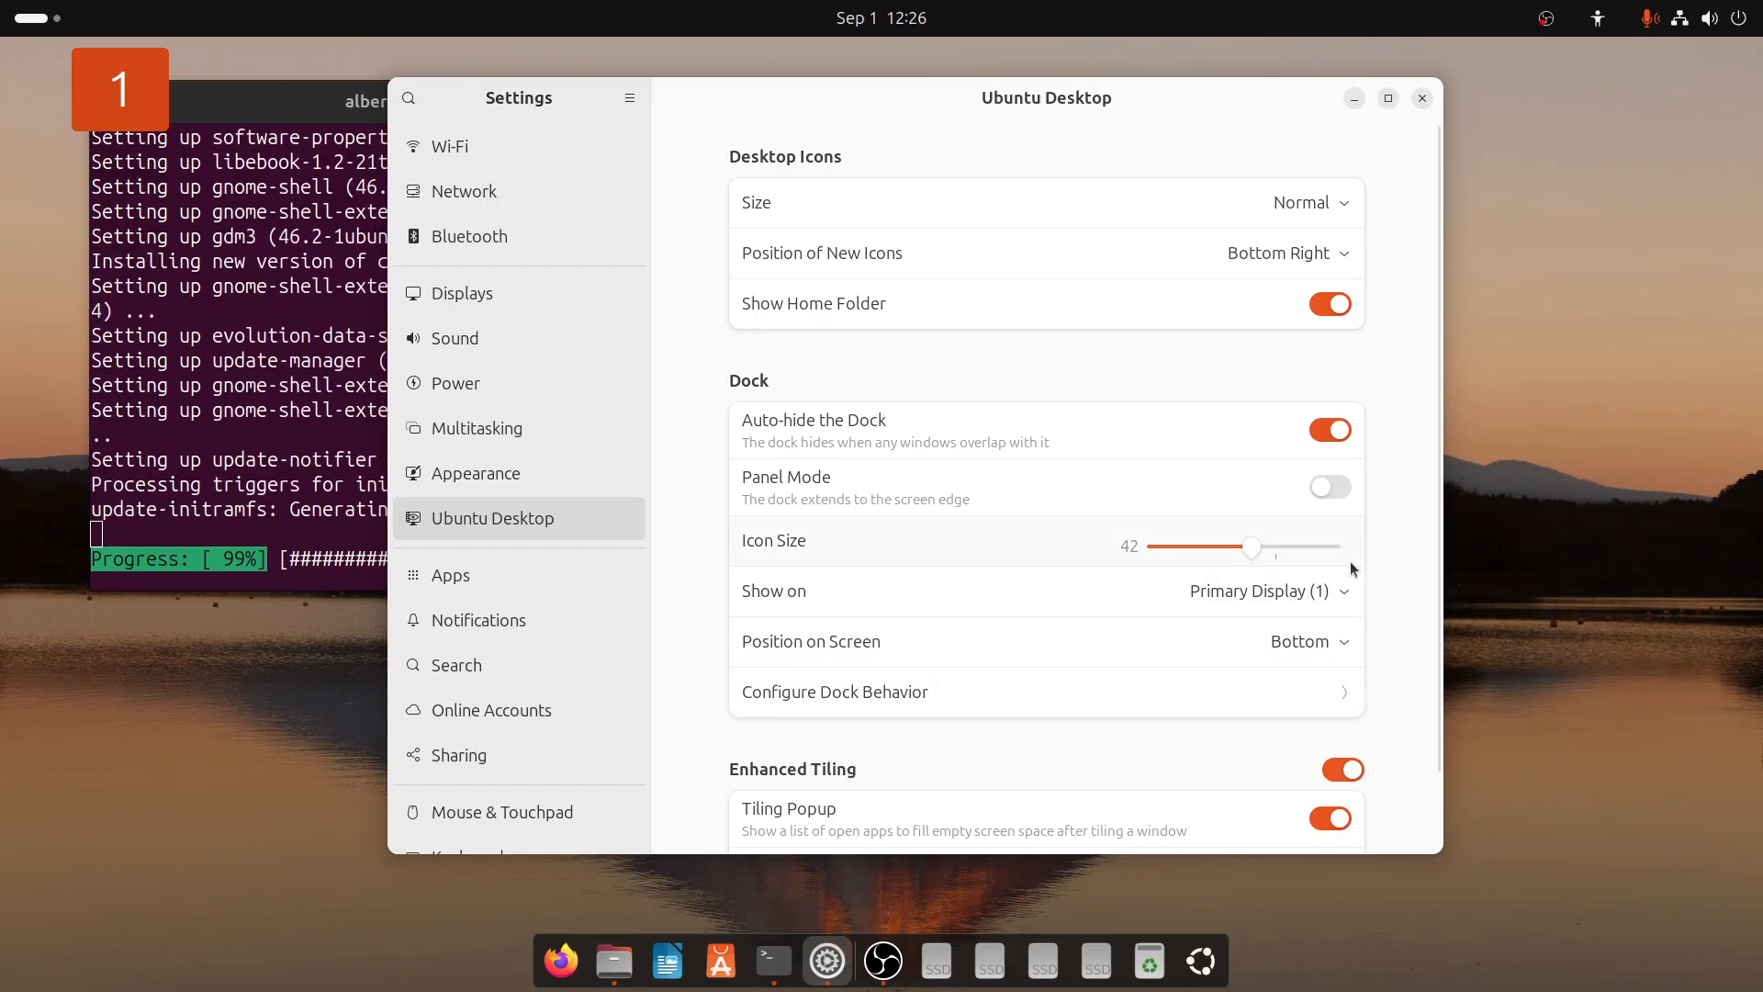
# Try switching off Enhanced Tiling together with its Tiling Popup and Tile Groups options
pyautogui.scroll(-2, 1342, 664)
pyautogui.scroll(2, 1342, 664)
pyautogui.scroll(-2, 1326, 714)
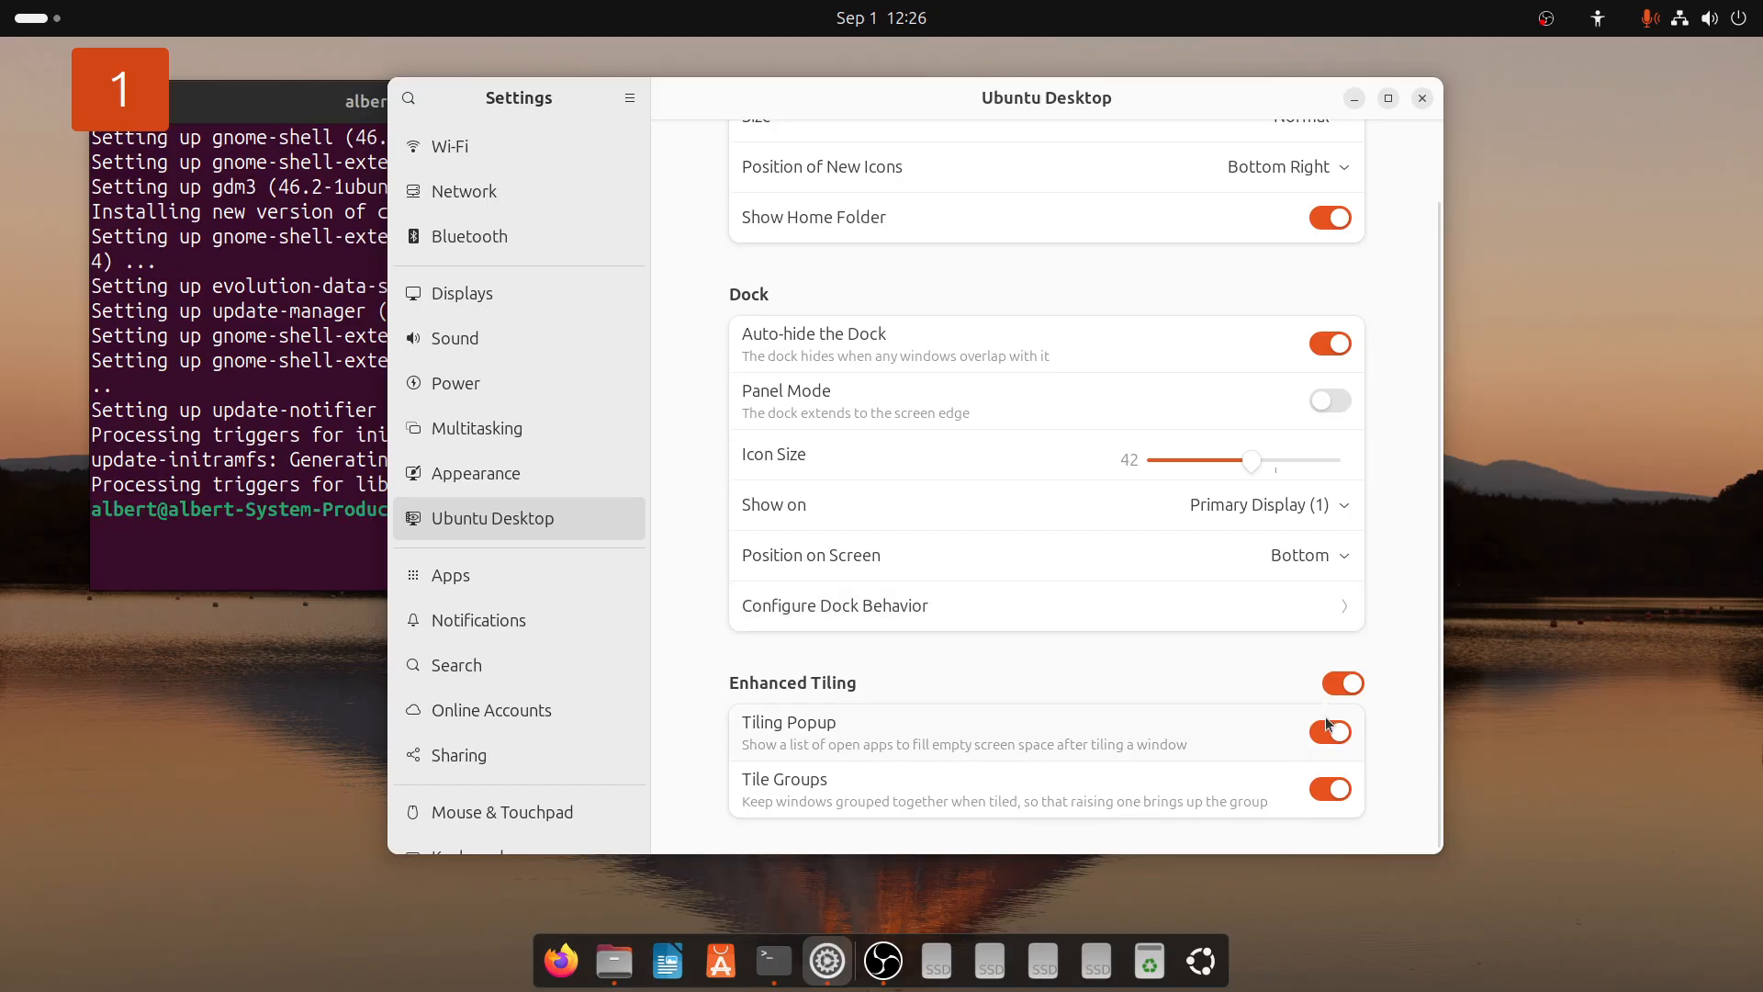
pyautogui.click(1341, 685)
pyautogui.click(1342, 684)
pyautogui.click(1337, 730)
pyautogui.click(1322, 792)
pyautogui.click(1330, 687)
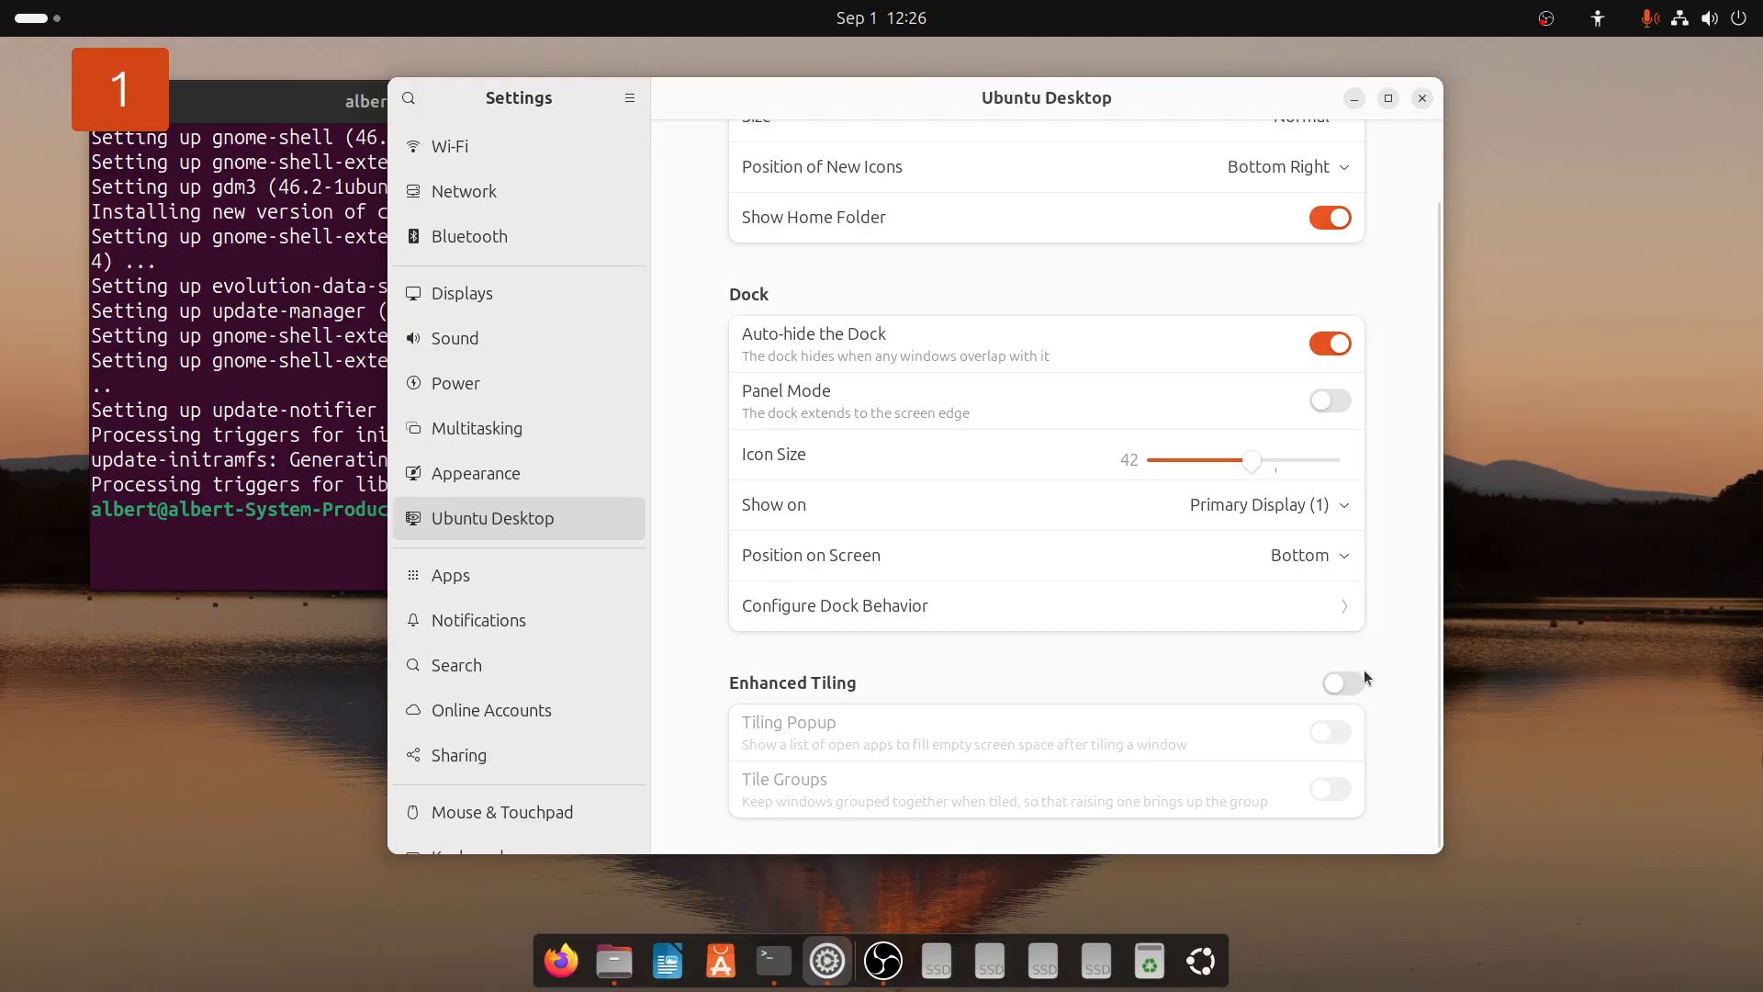
# Set the dock icon size to 50 and turn on Enhanced Tiling with Tiling Popup and Tile Groups
pyautogui.moveTo(1254, 465); pyautogui.dragTo(1293, 461)
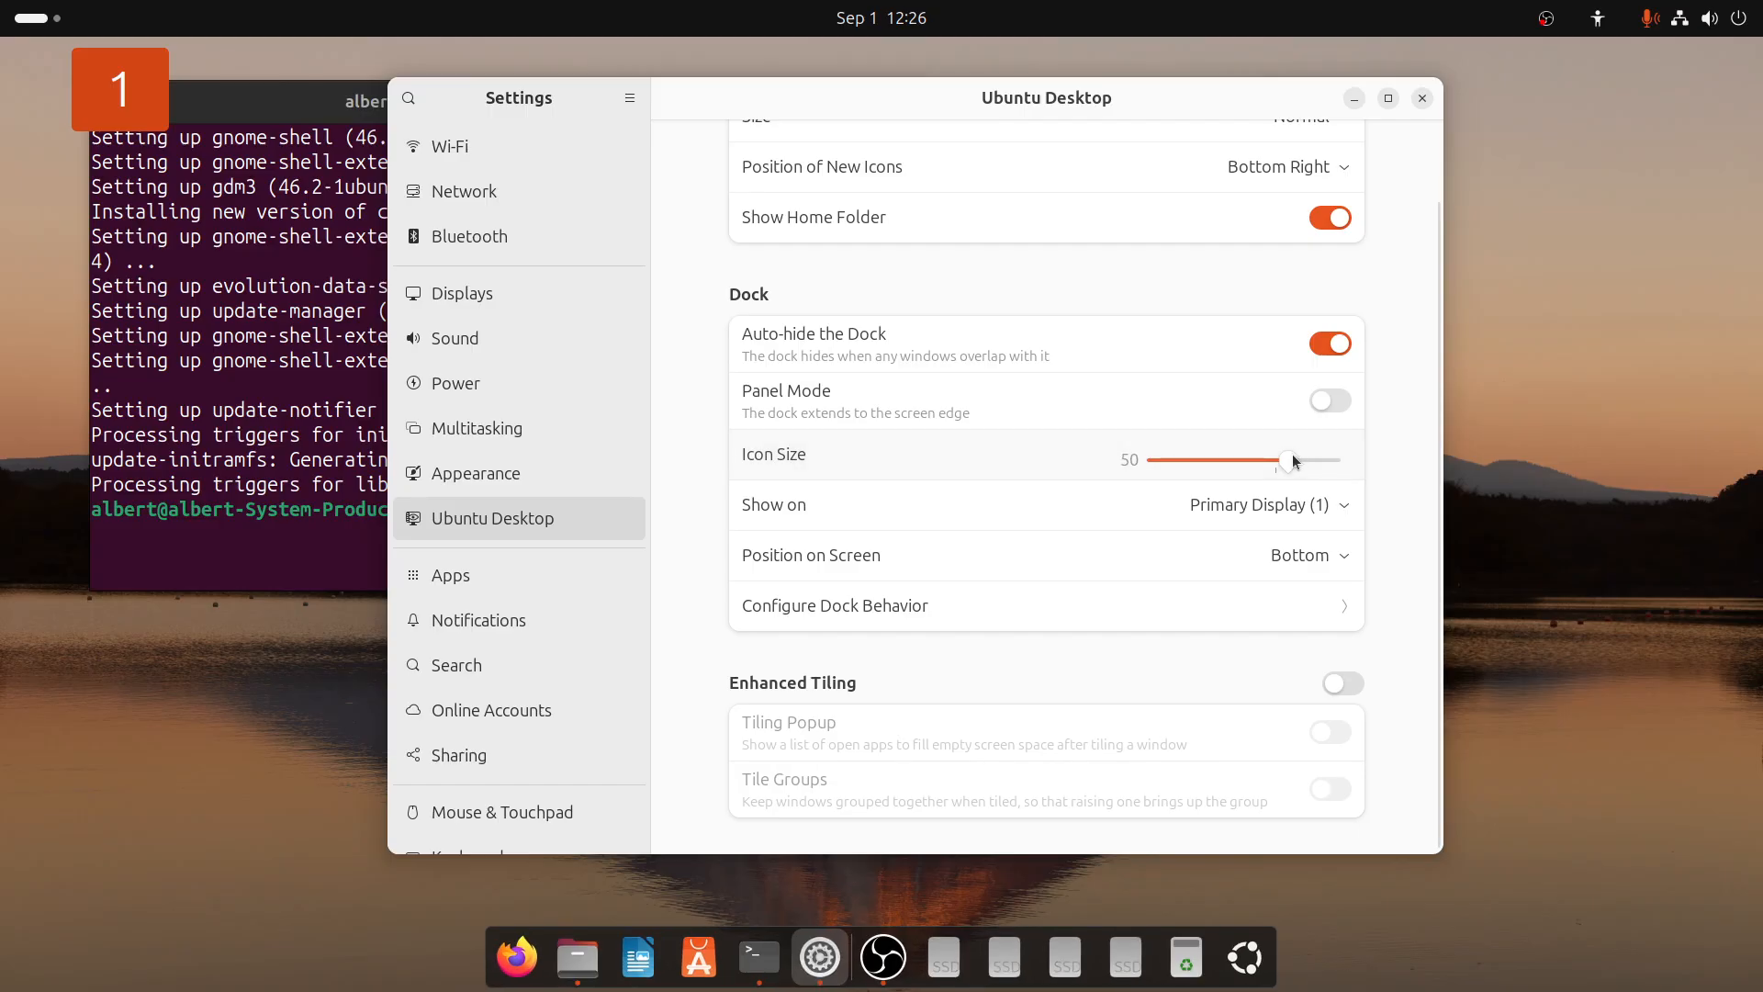
pyautogui.click(1341, 681)
pyautogui.click(1347, 730)
pyautogui.click(1336, 789)
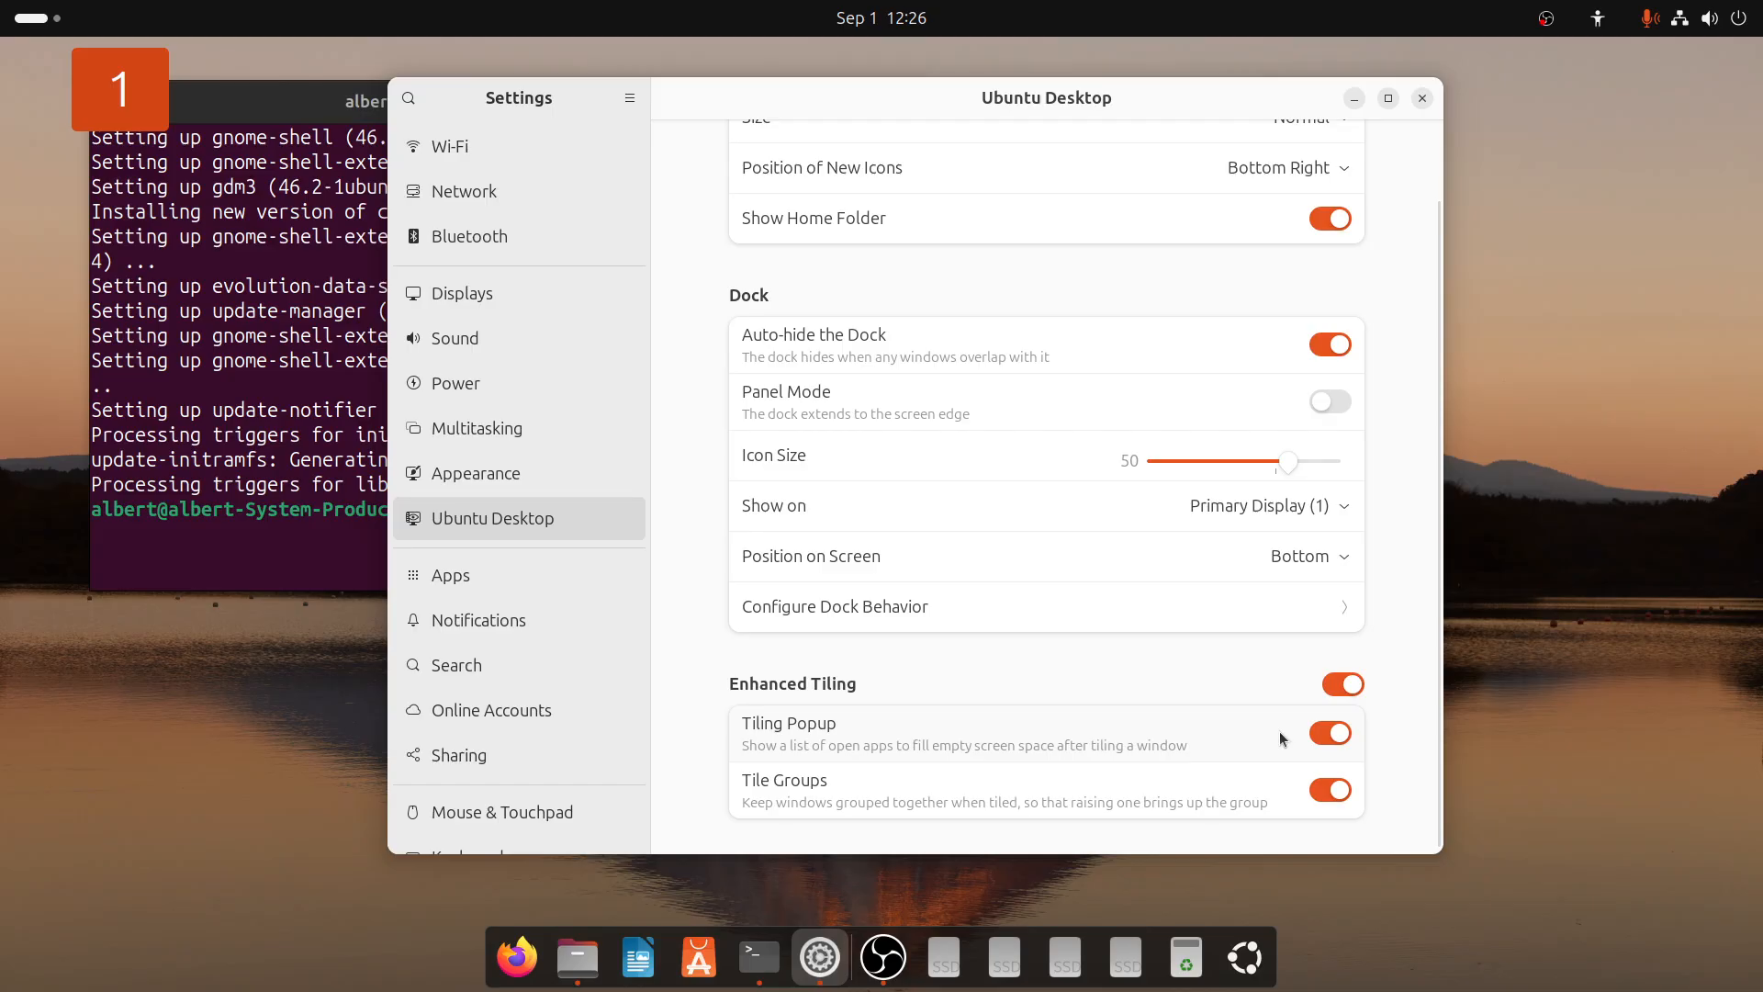
# Configure the dock behavior to exclude unmounted and network volumes and to hide the Trash
pyautogui.click(1331, 607)
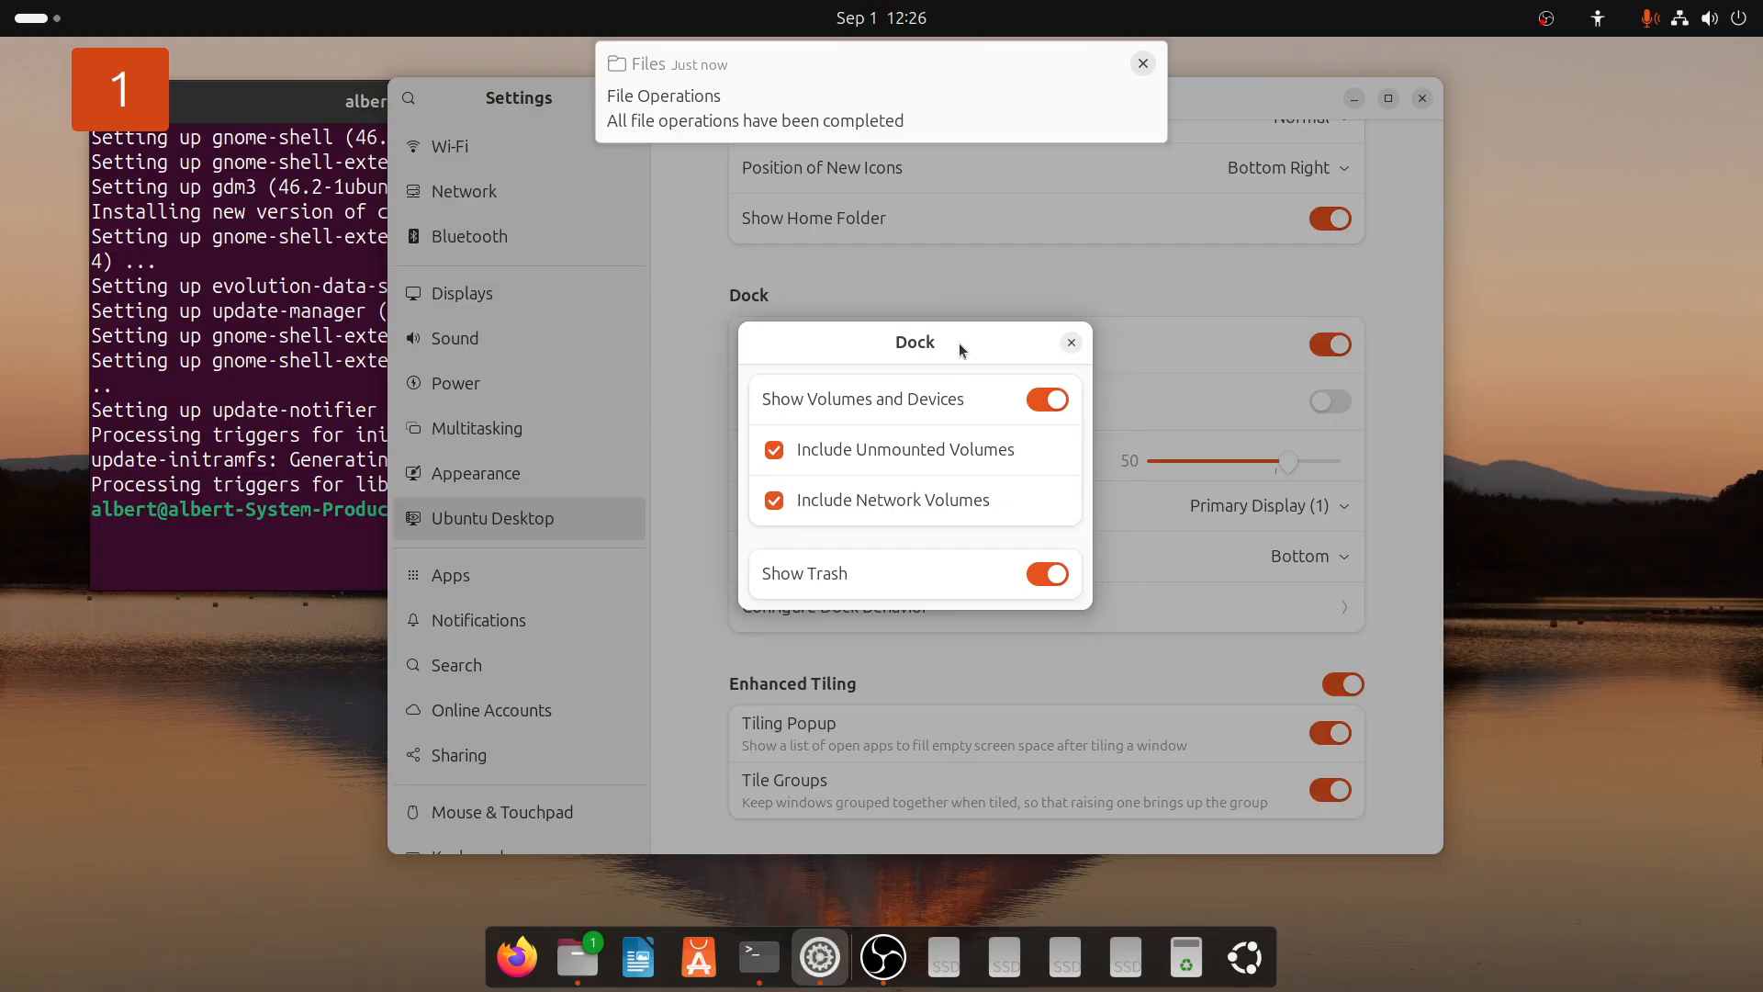
pyautogui.click(1071, 344)
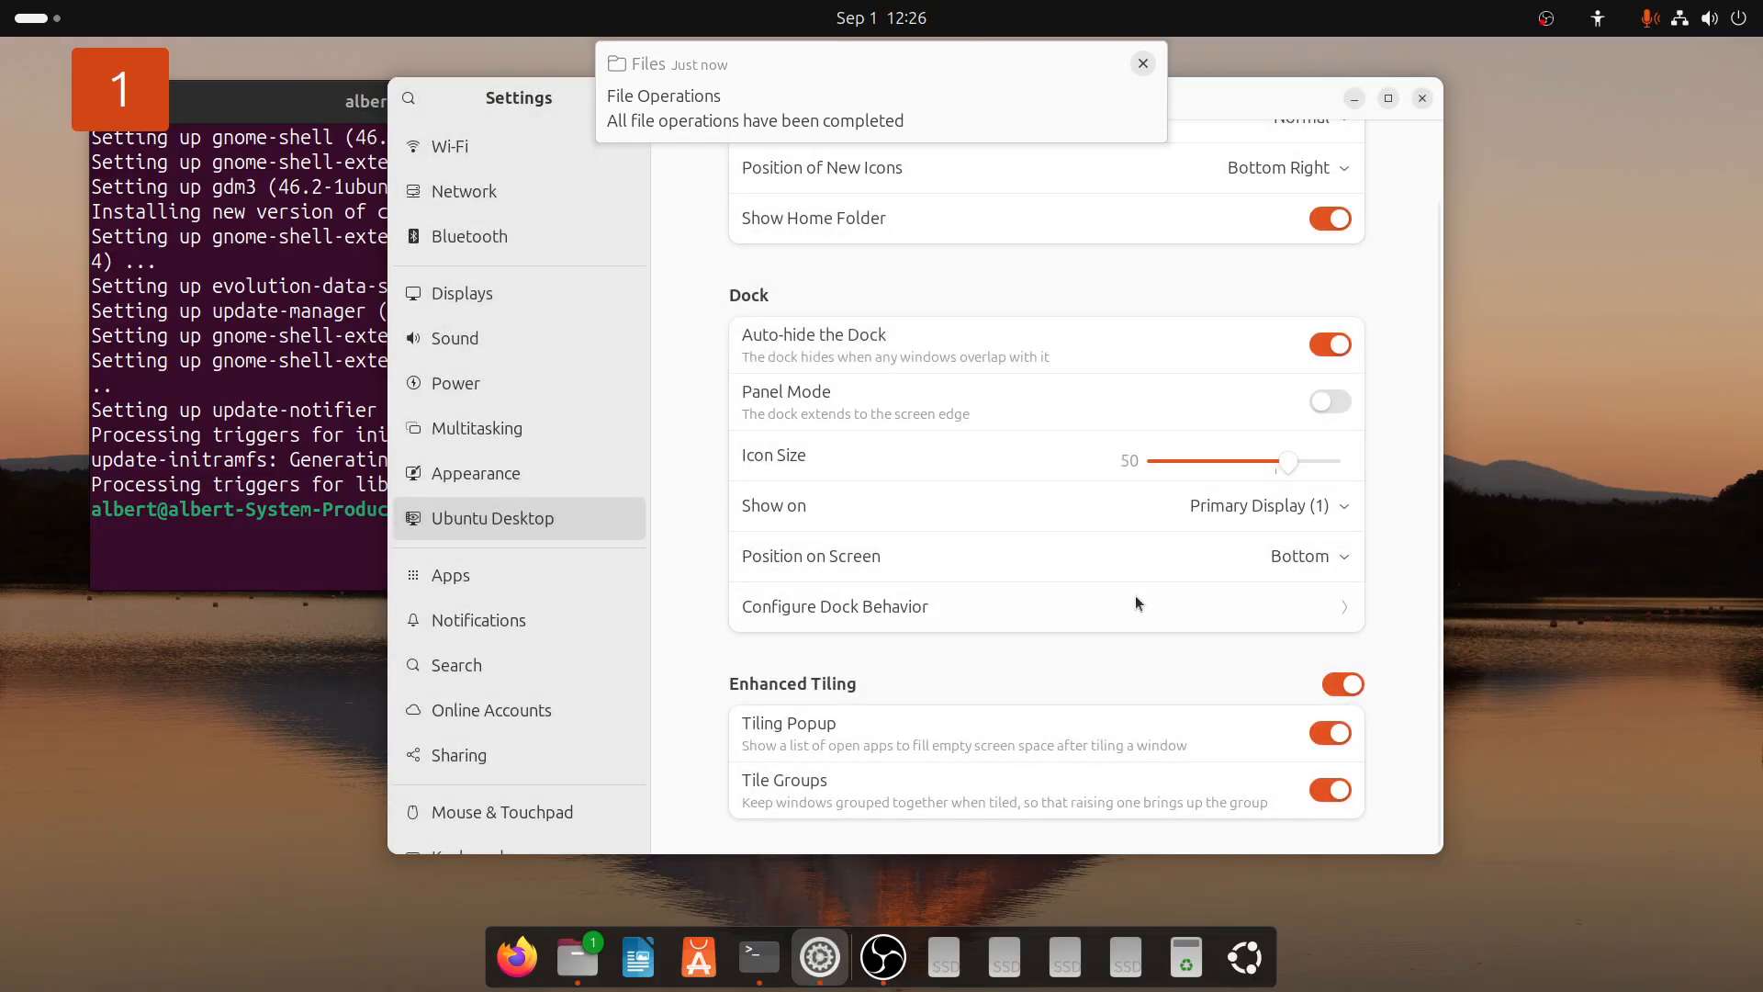
pyautogui.click(1347, 610)
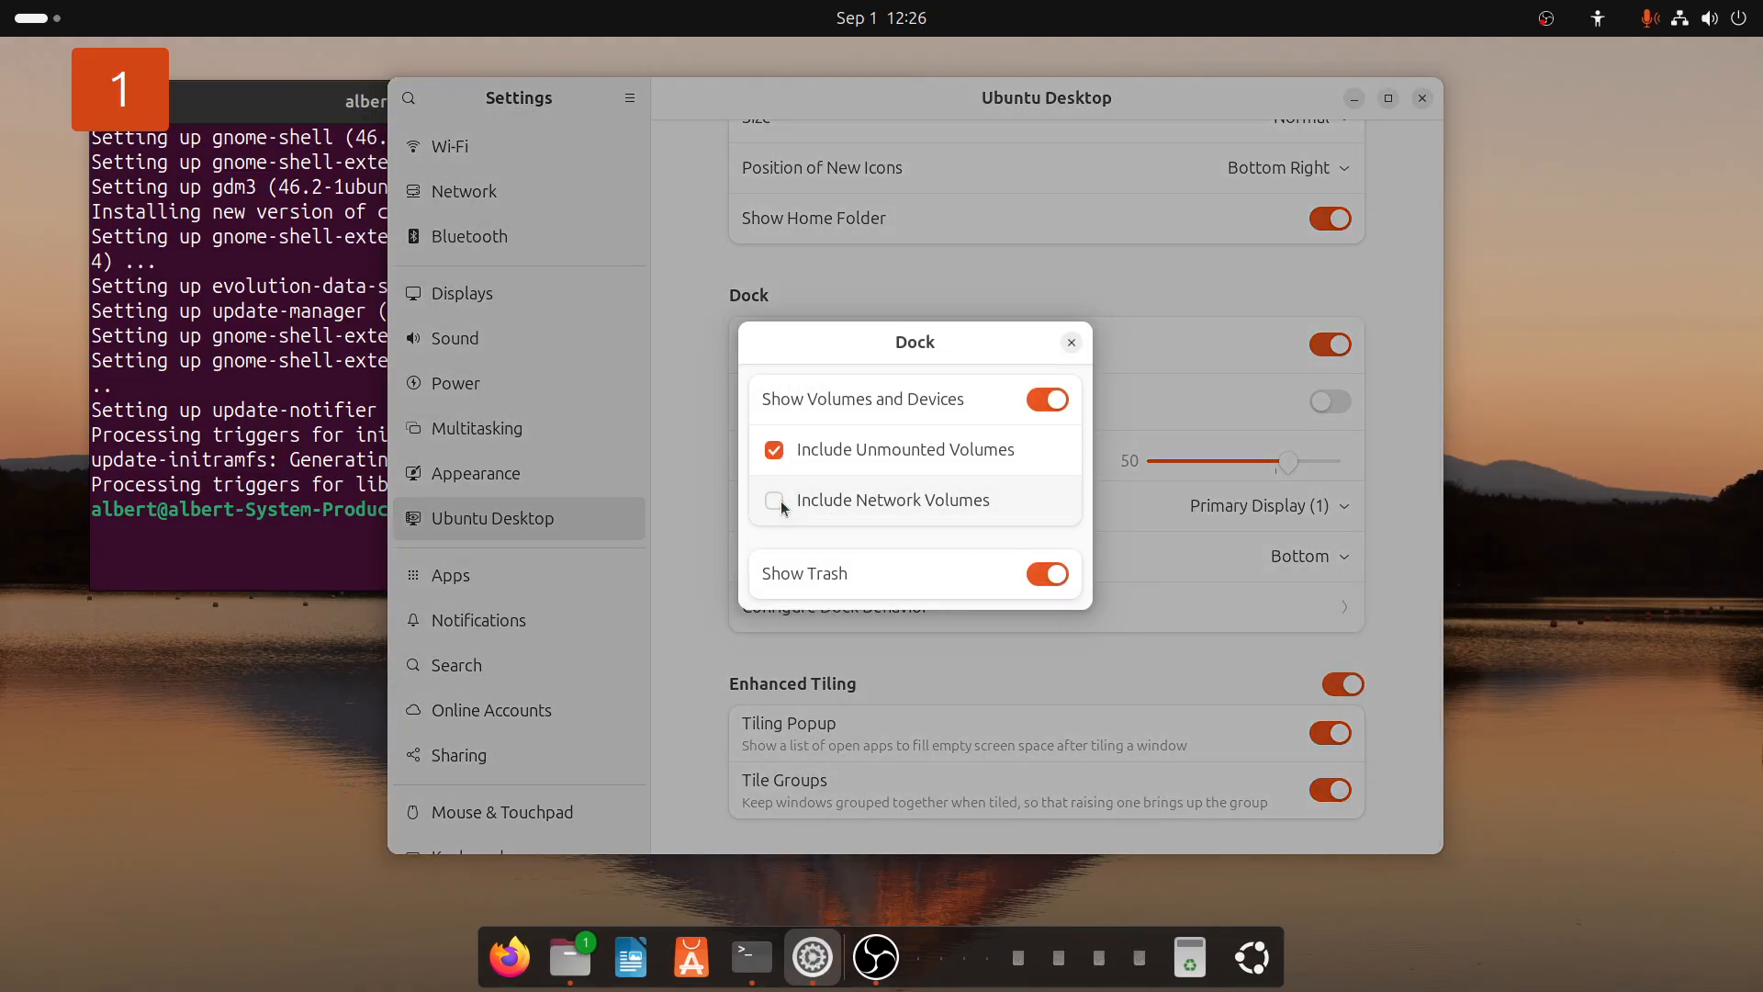
pyautogui.click(774, 500)
pyautogui.click(773, 454)
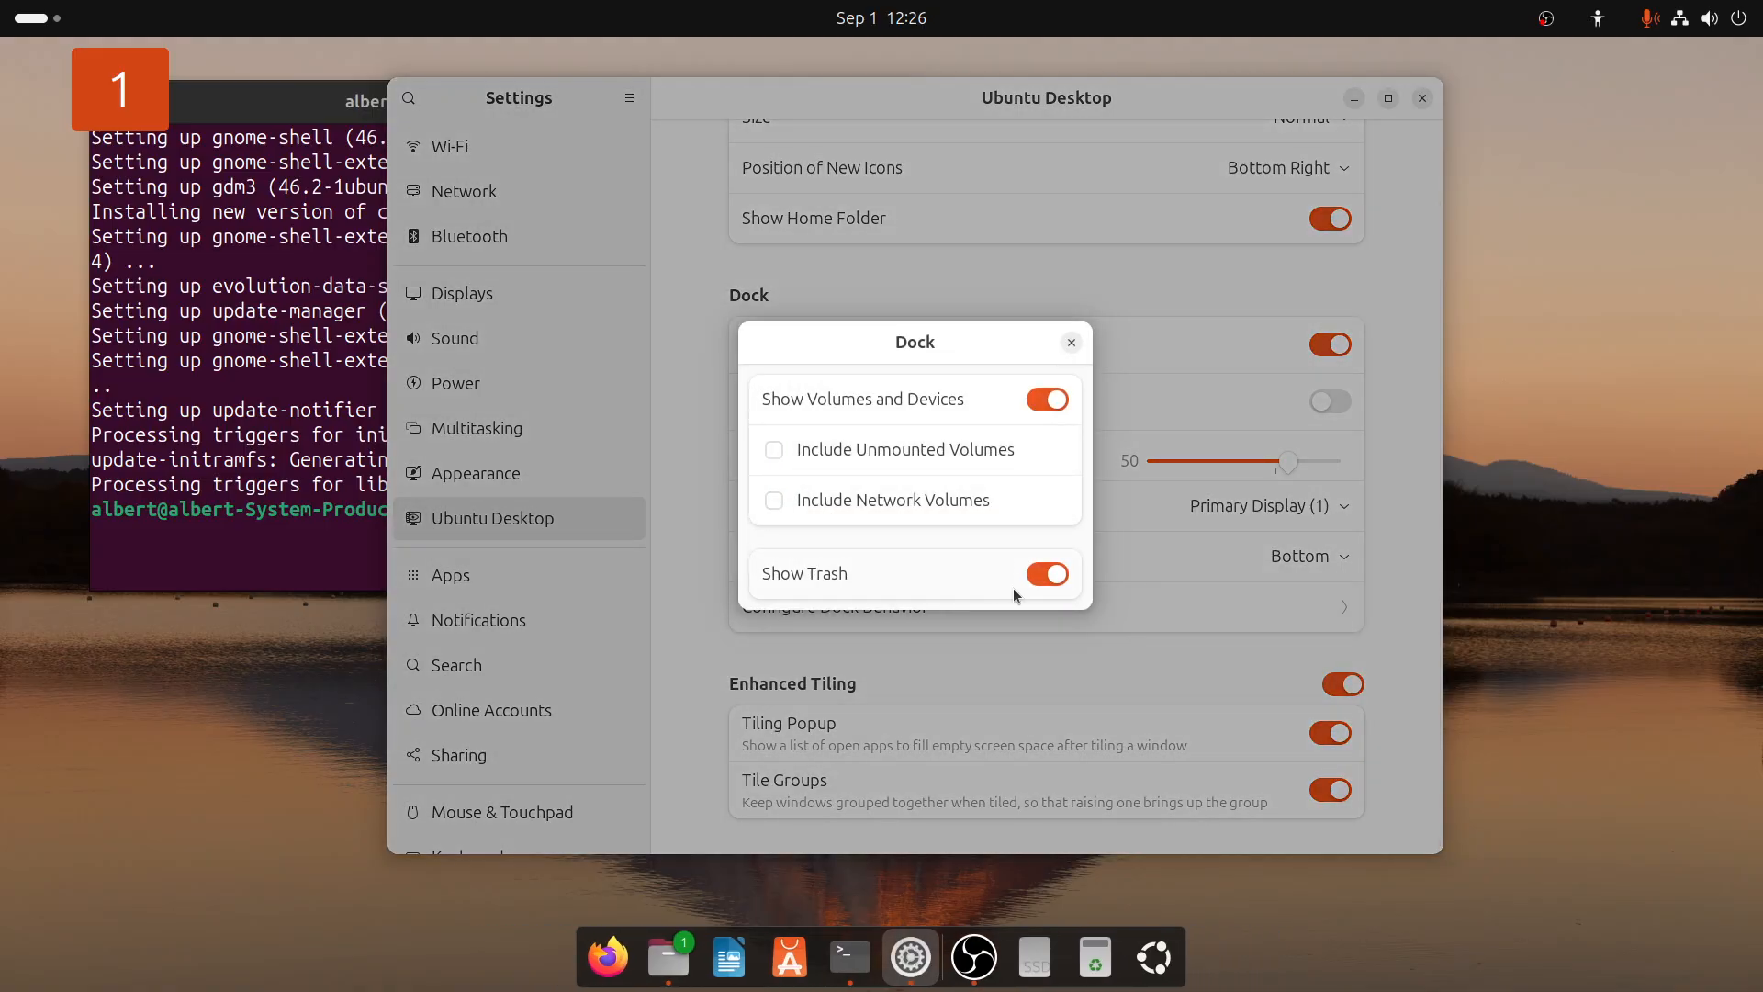
pyautogui.click(1052, 575)
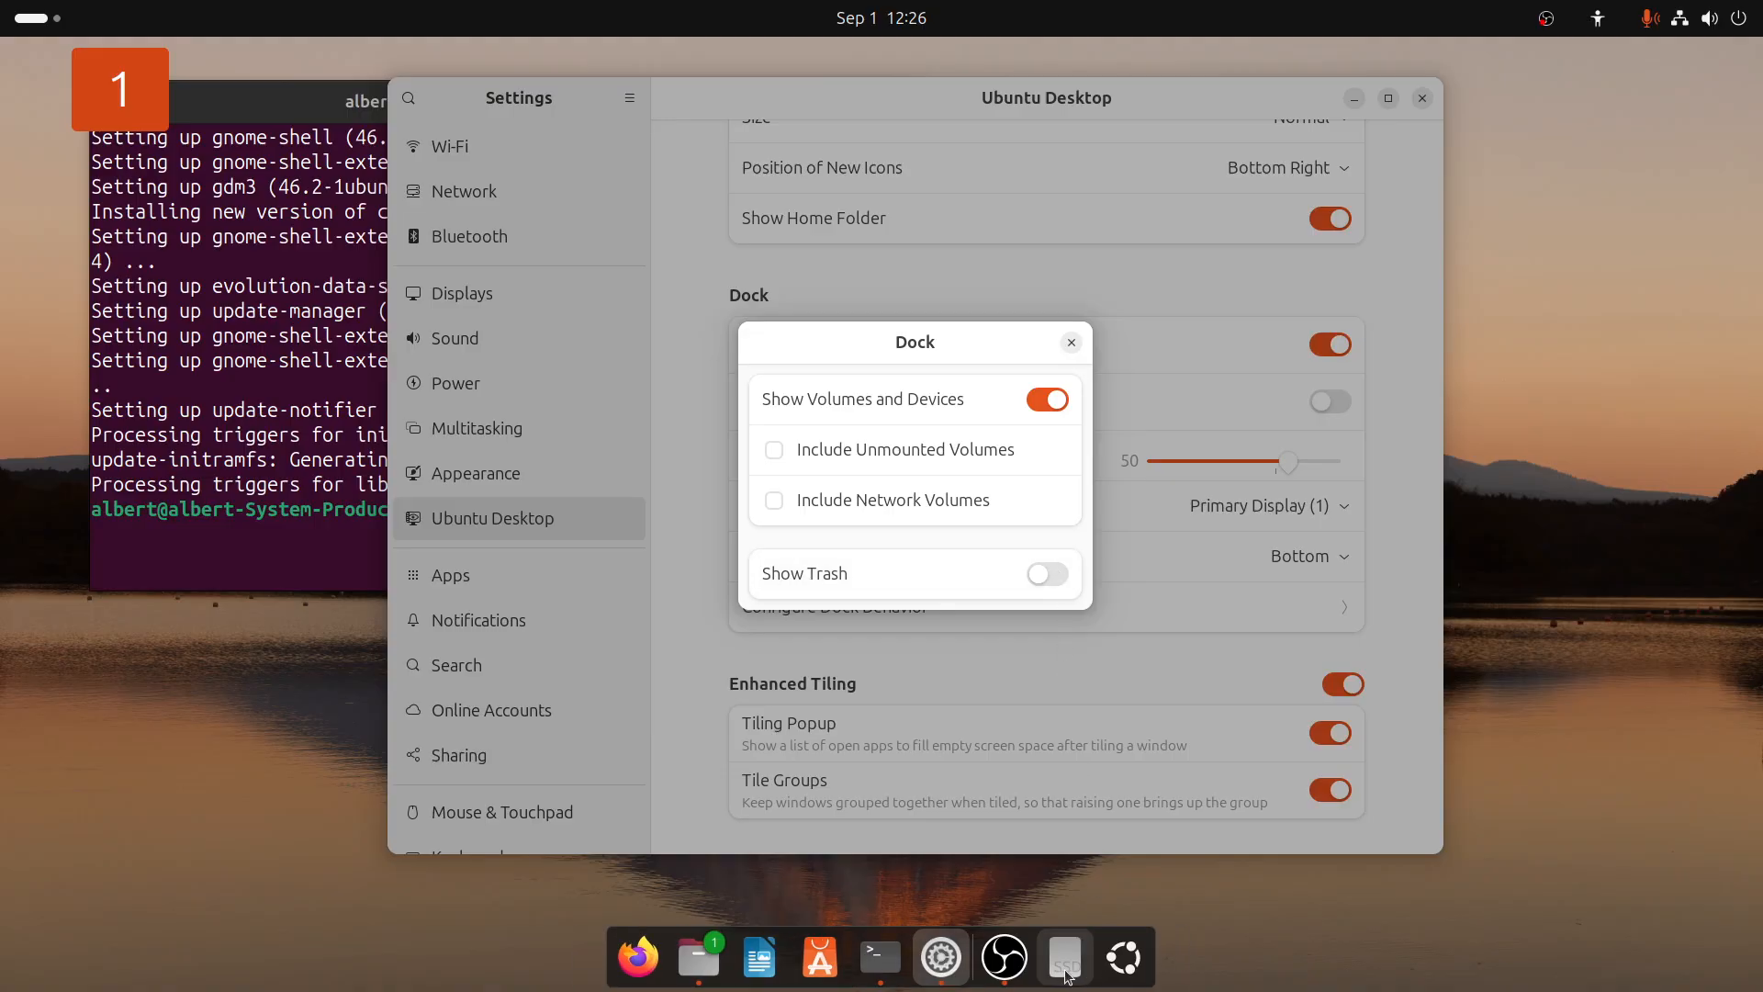
pyautogui.click(1071, 341)
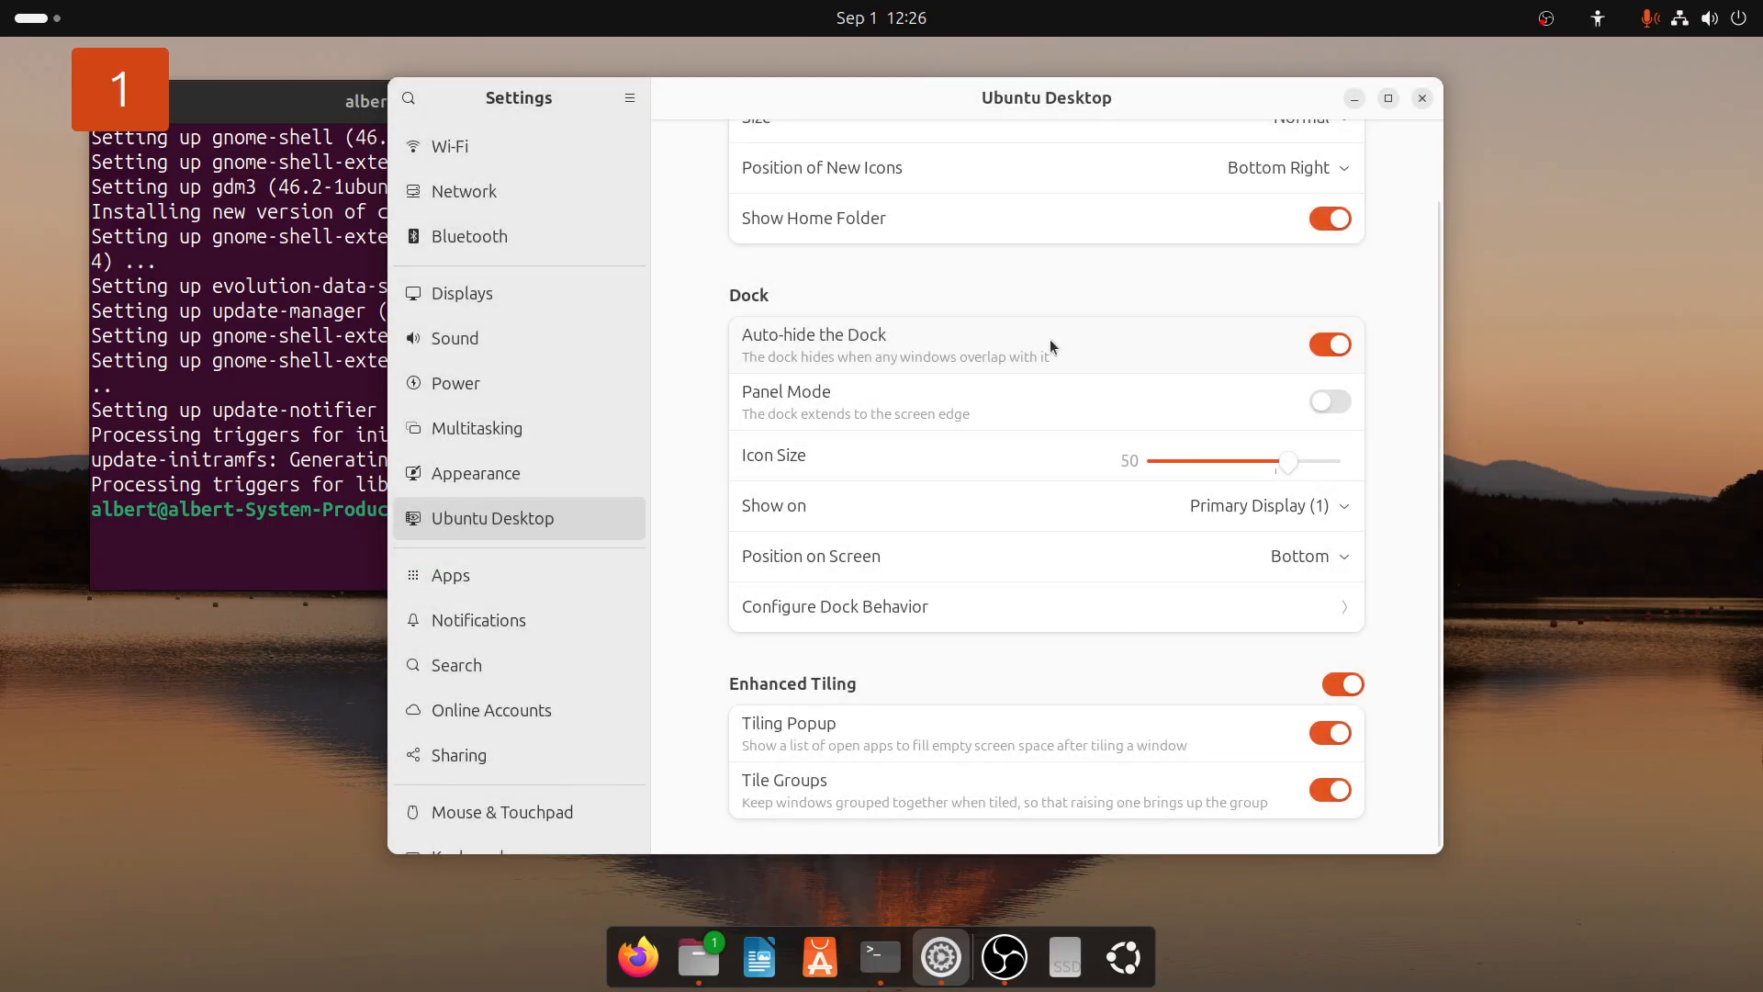
# Switch to Files, clear the file operations notification, and eject the Ventoy drive
pyautogui.click(699, 958)
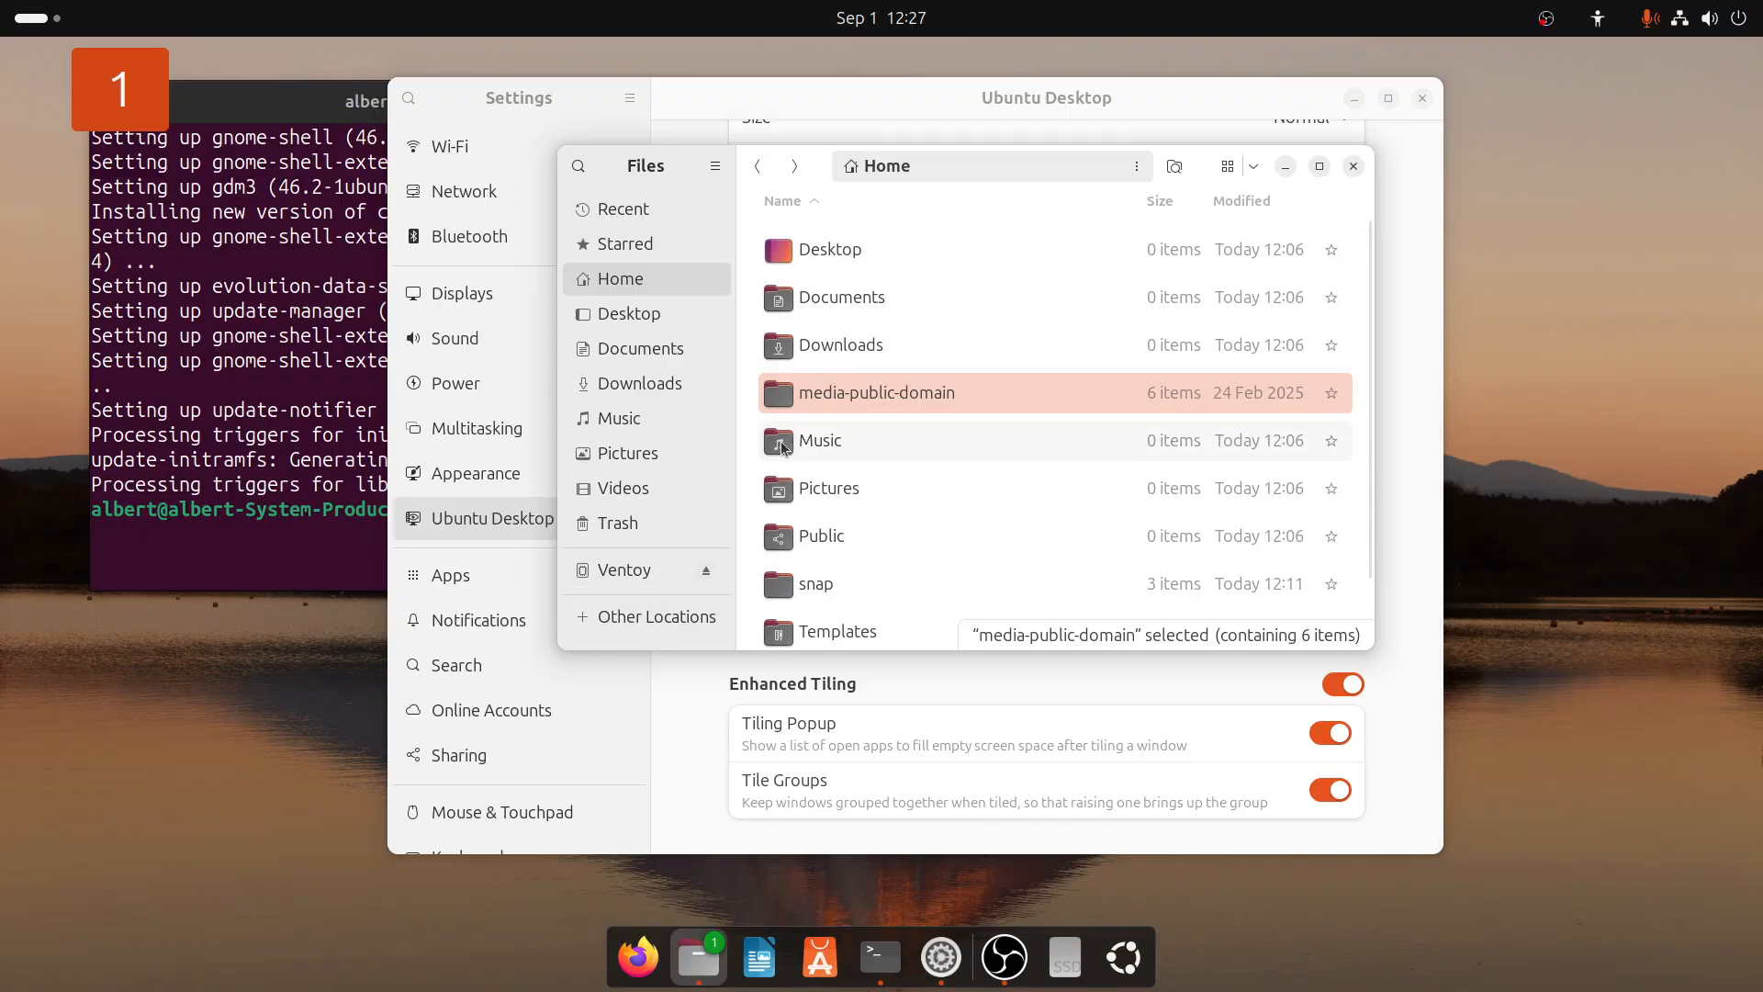
pyautogui.doubleClick(1200, 162)
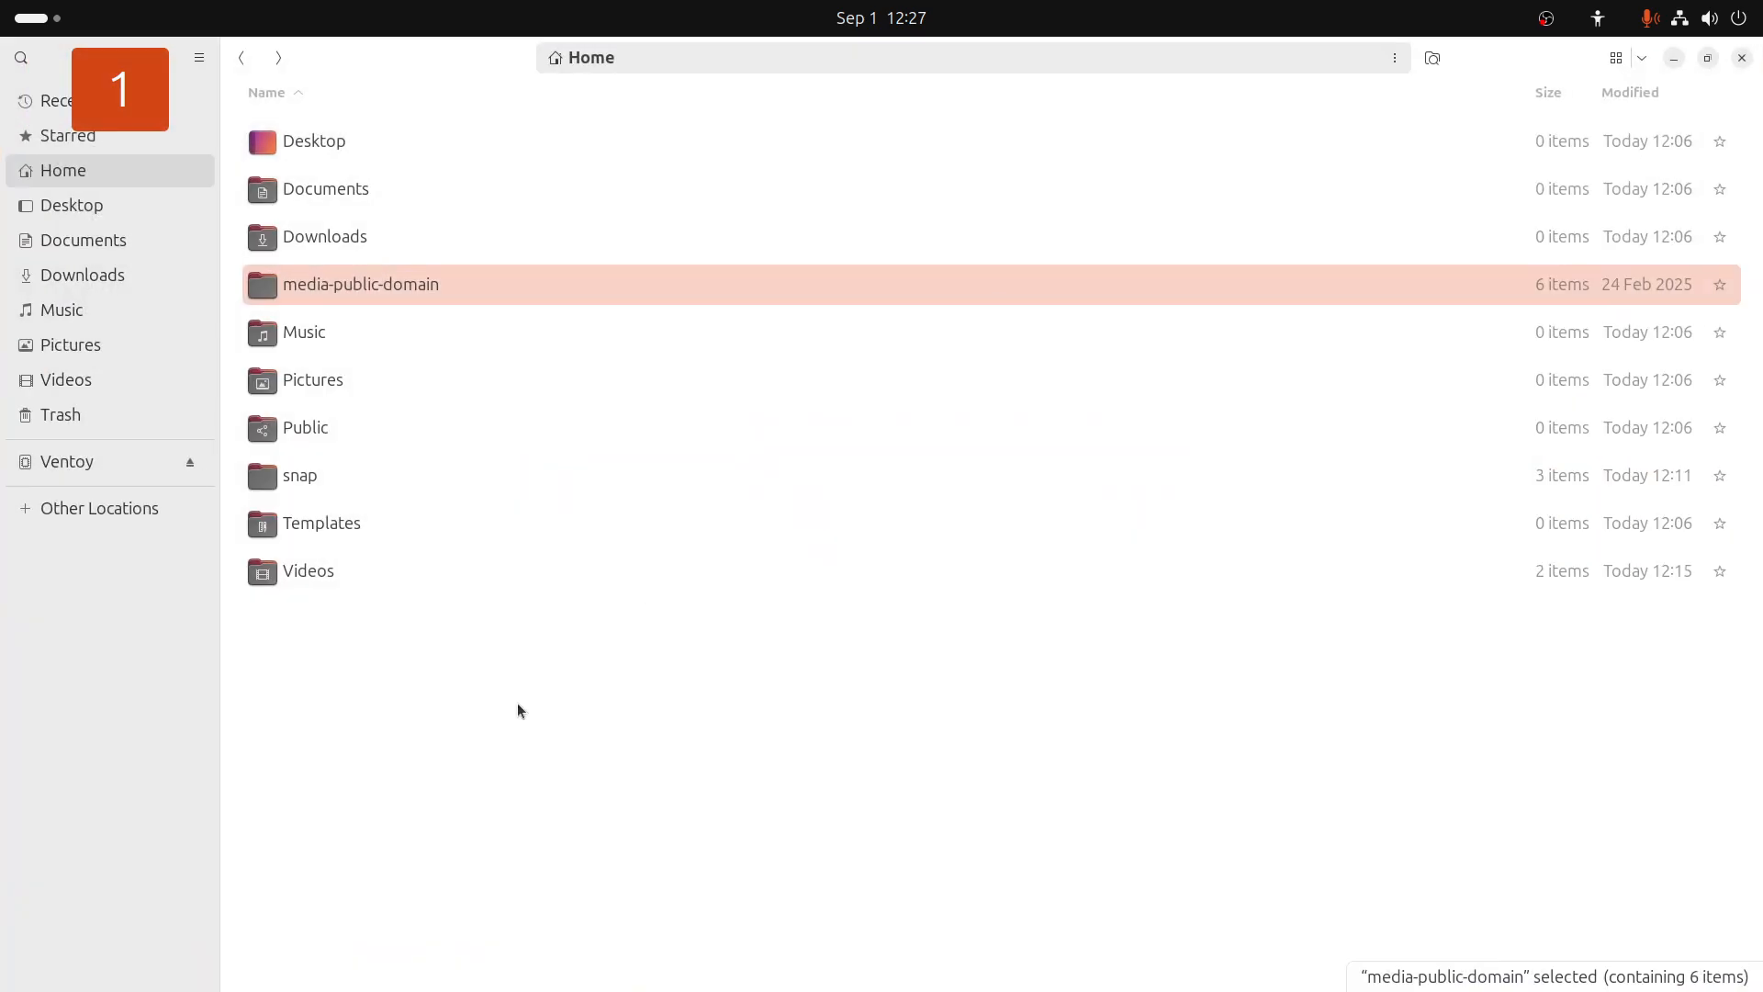
pyautogui.click(845, 18)
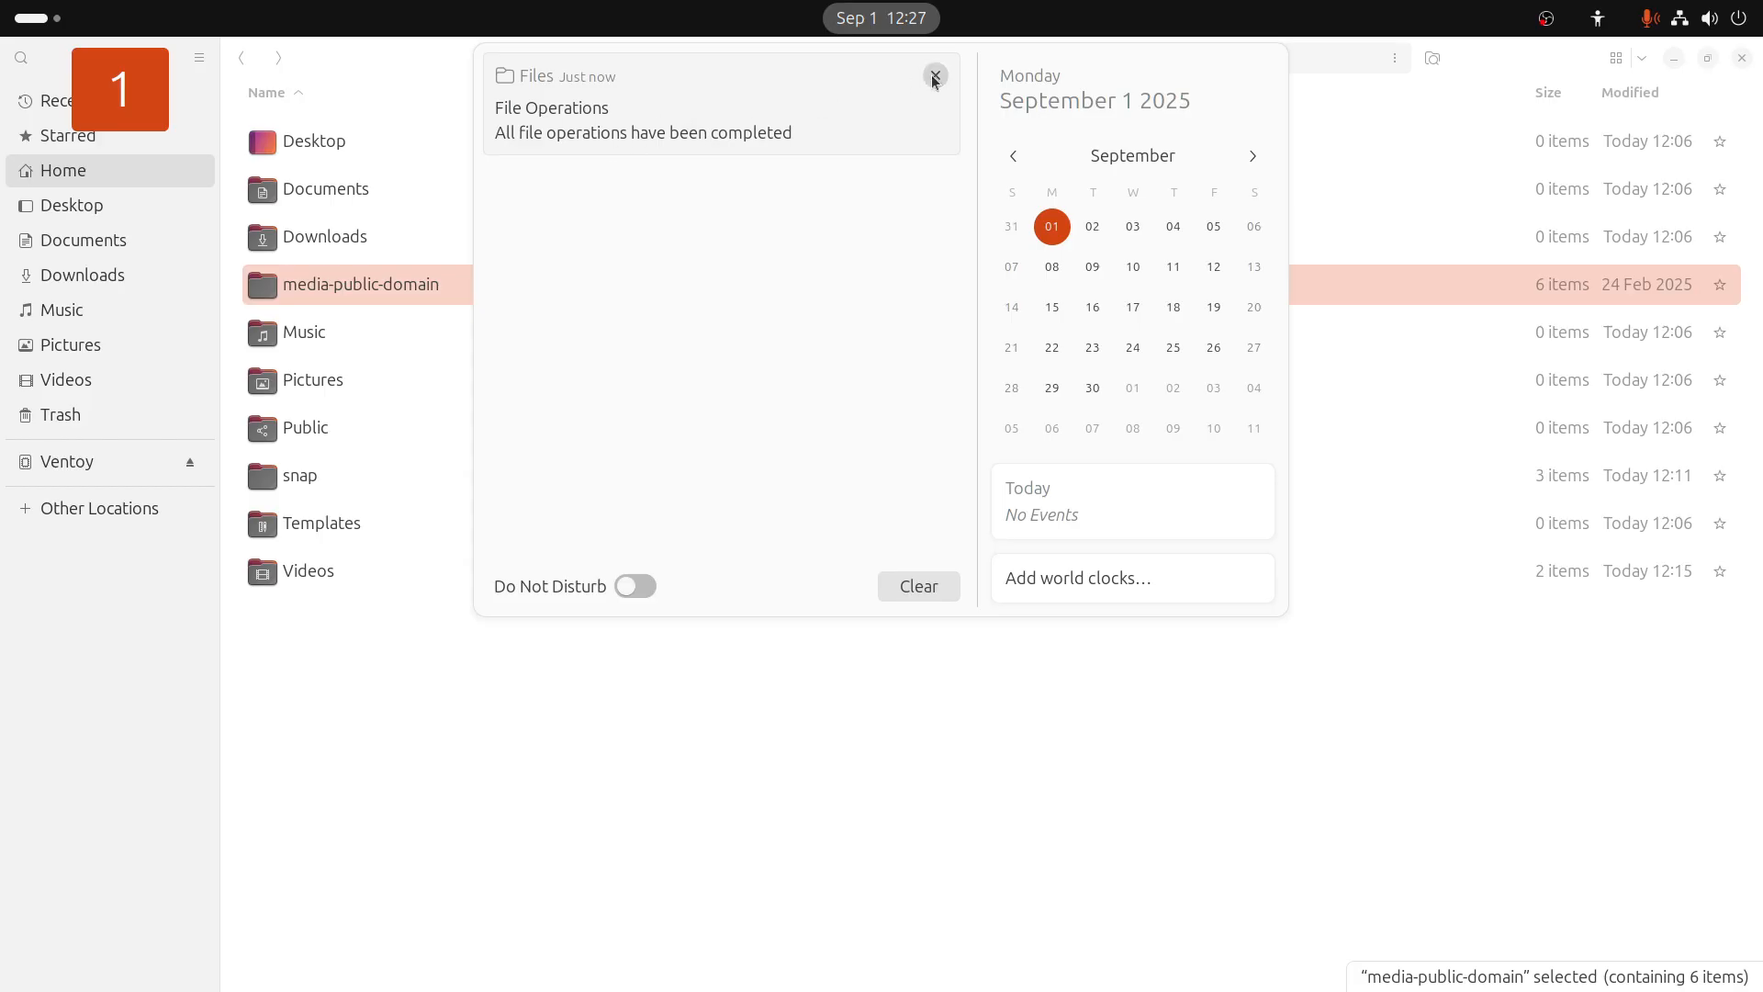
pyautogui.click(902, 588)
pyautogui.click(1498, 62)
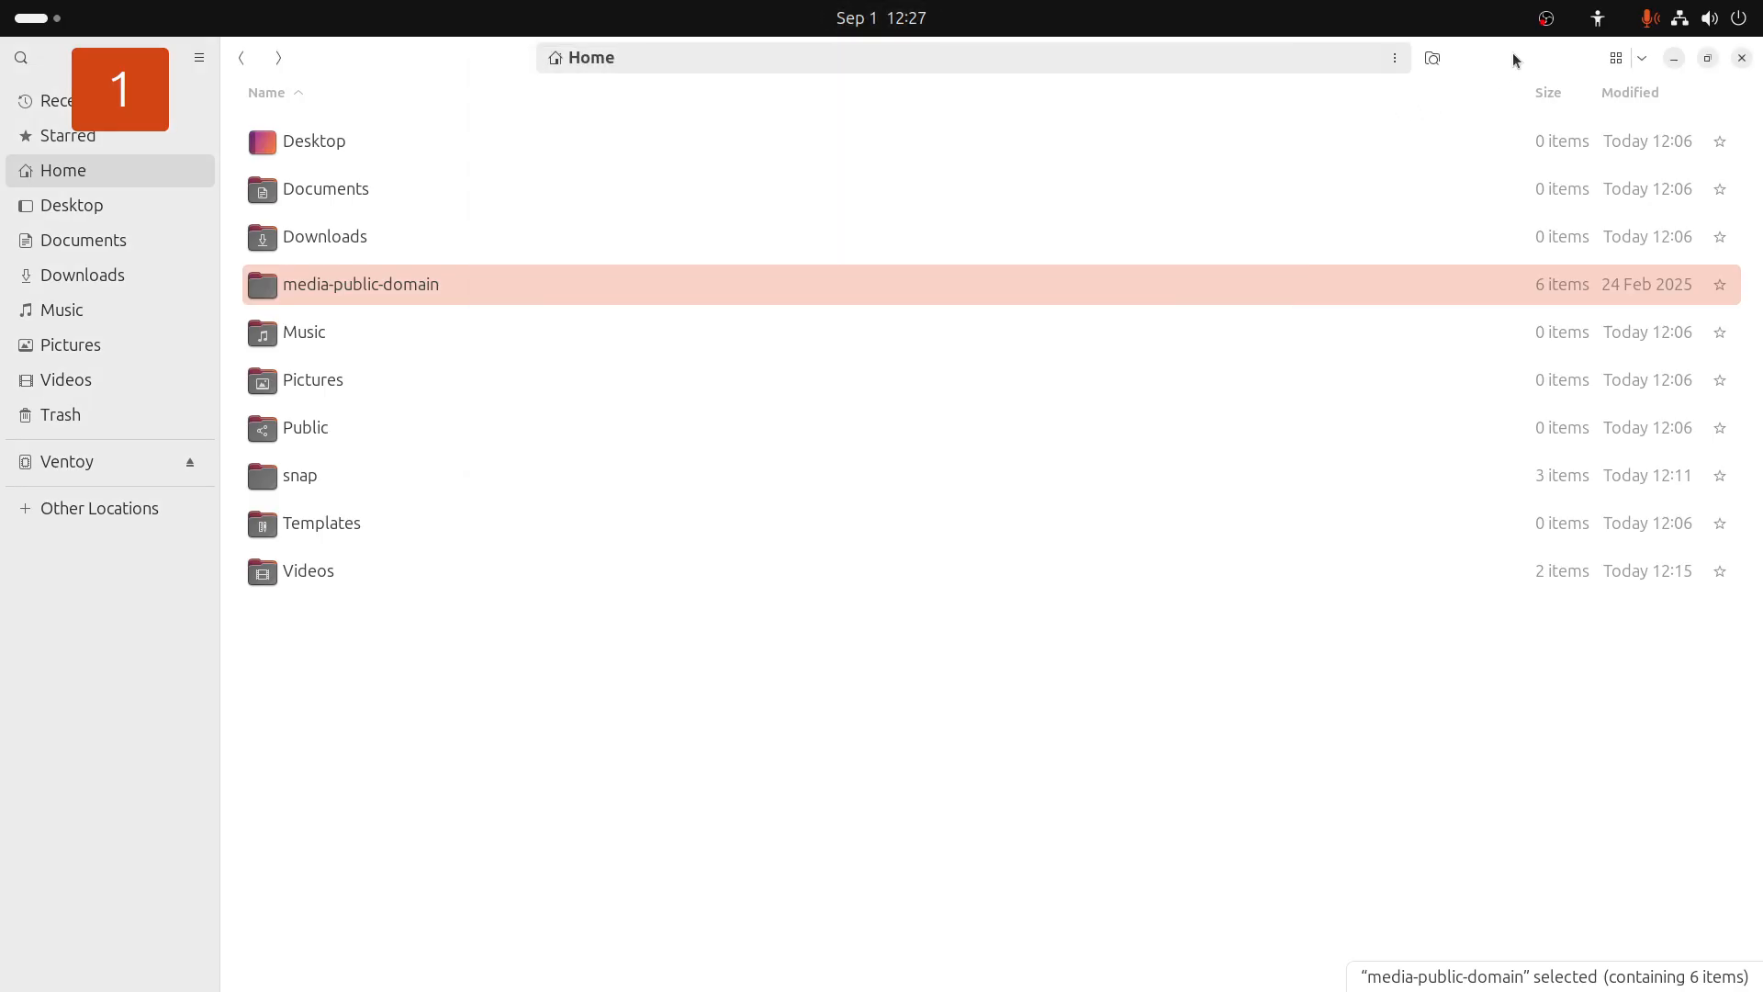
pyautogui.doubleClick(1514, 53)
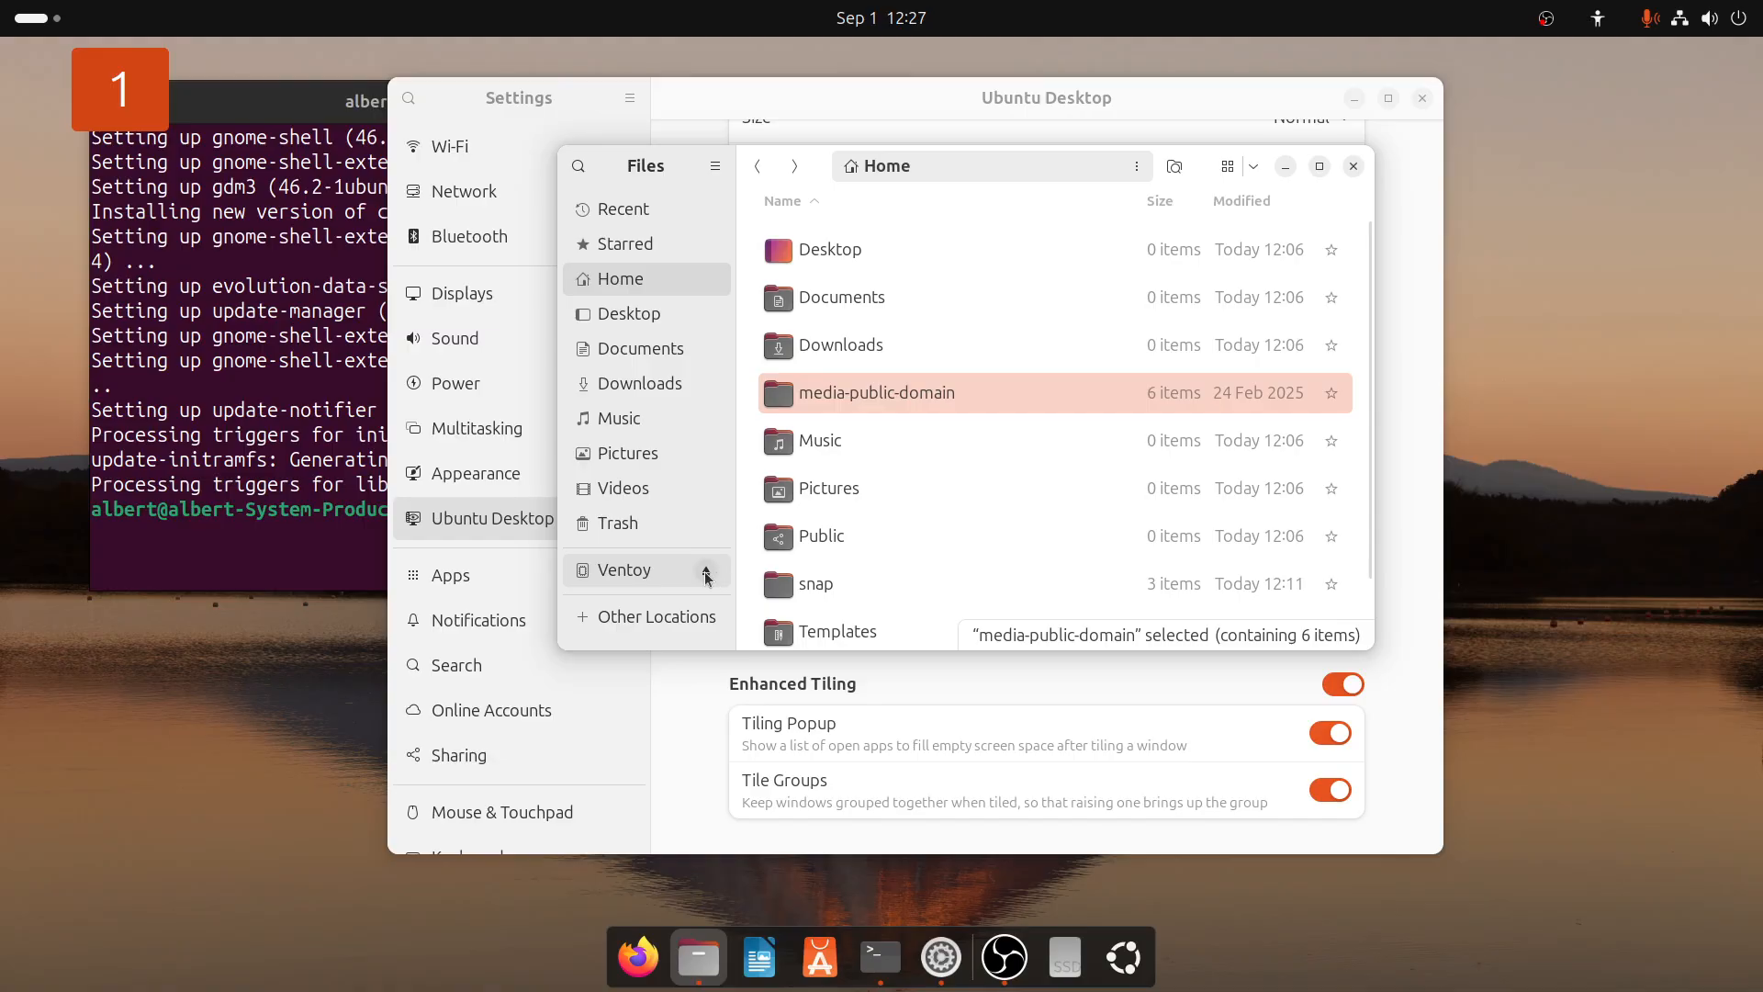
pyautogui.click(706, 572)
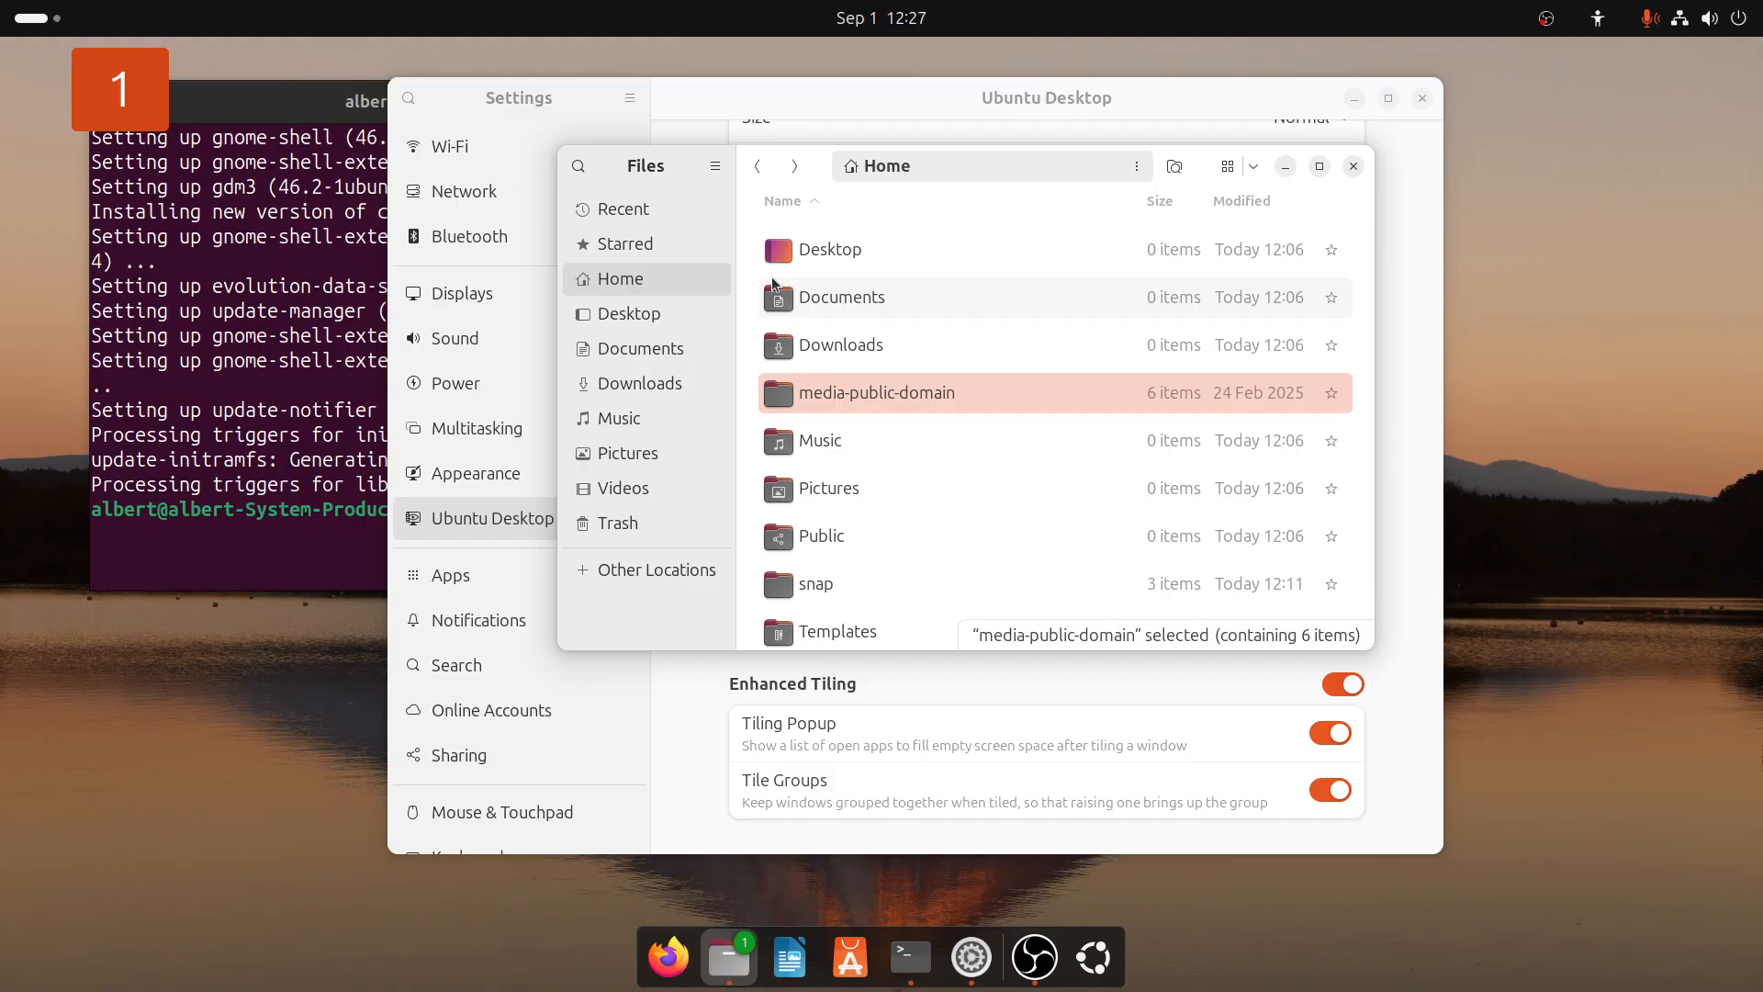
# Return to Settings, search for "time" to open Date & Time, and set the time format to AM / PM
pyautogui.click(962, 108)
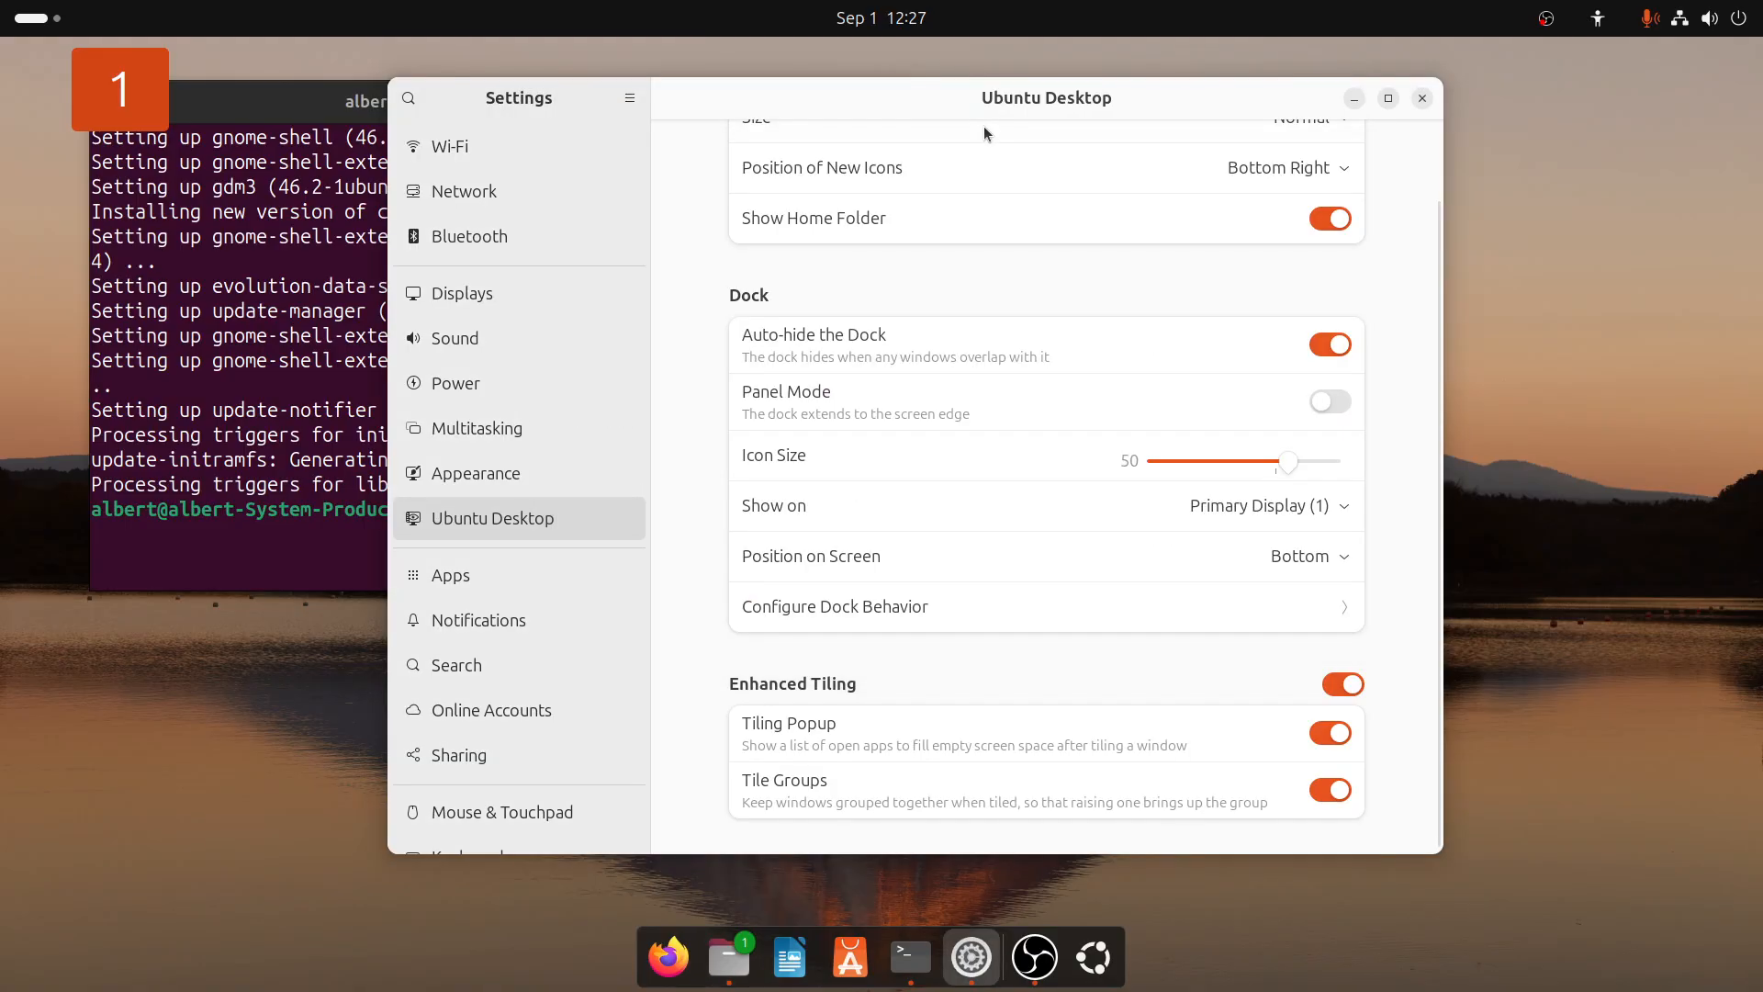
pyautogui.click(409, 98)
pyautogui.write('time')
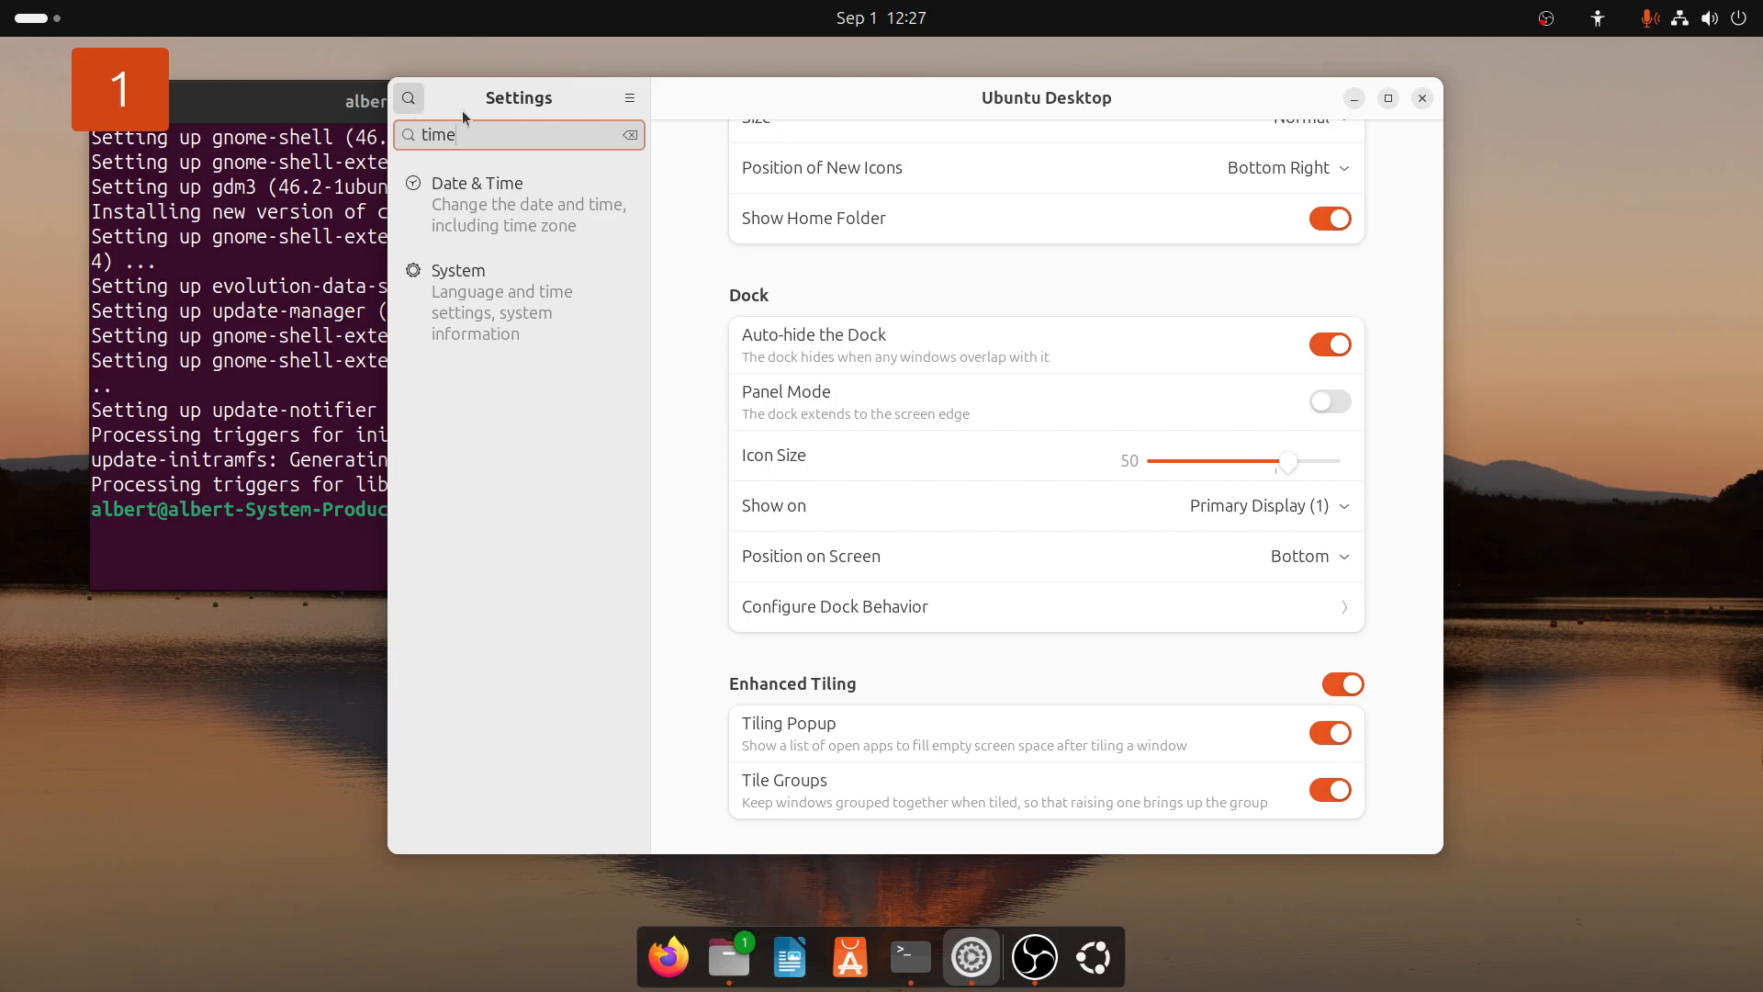
pyautogui.click(518, 205)
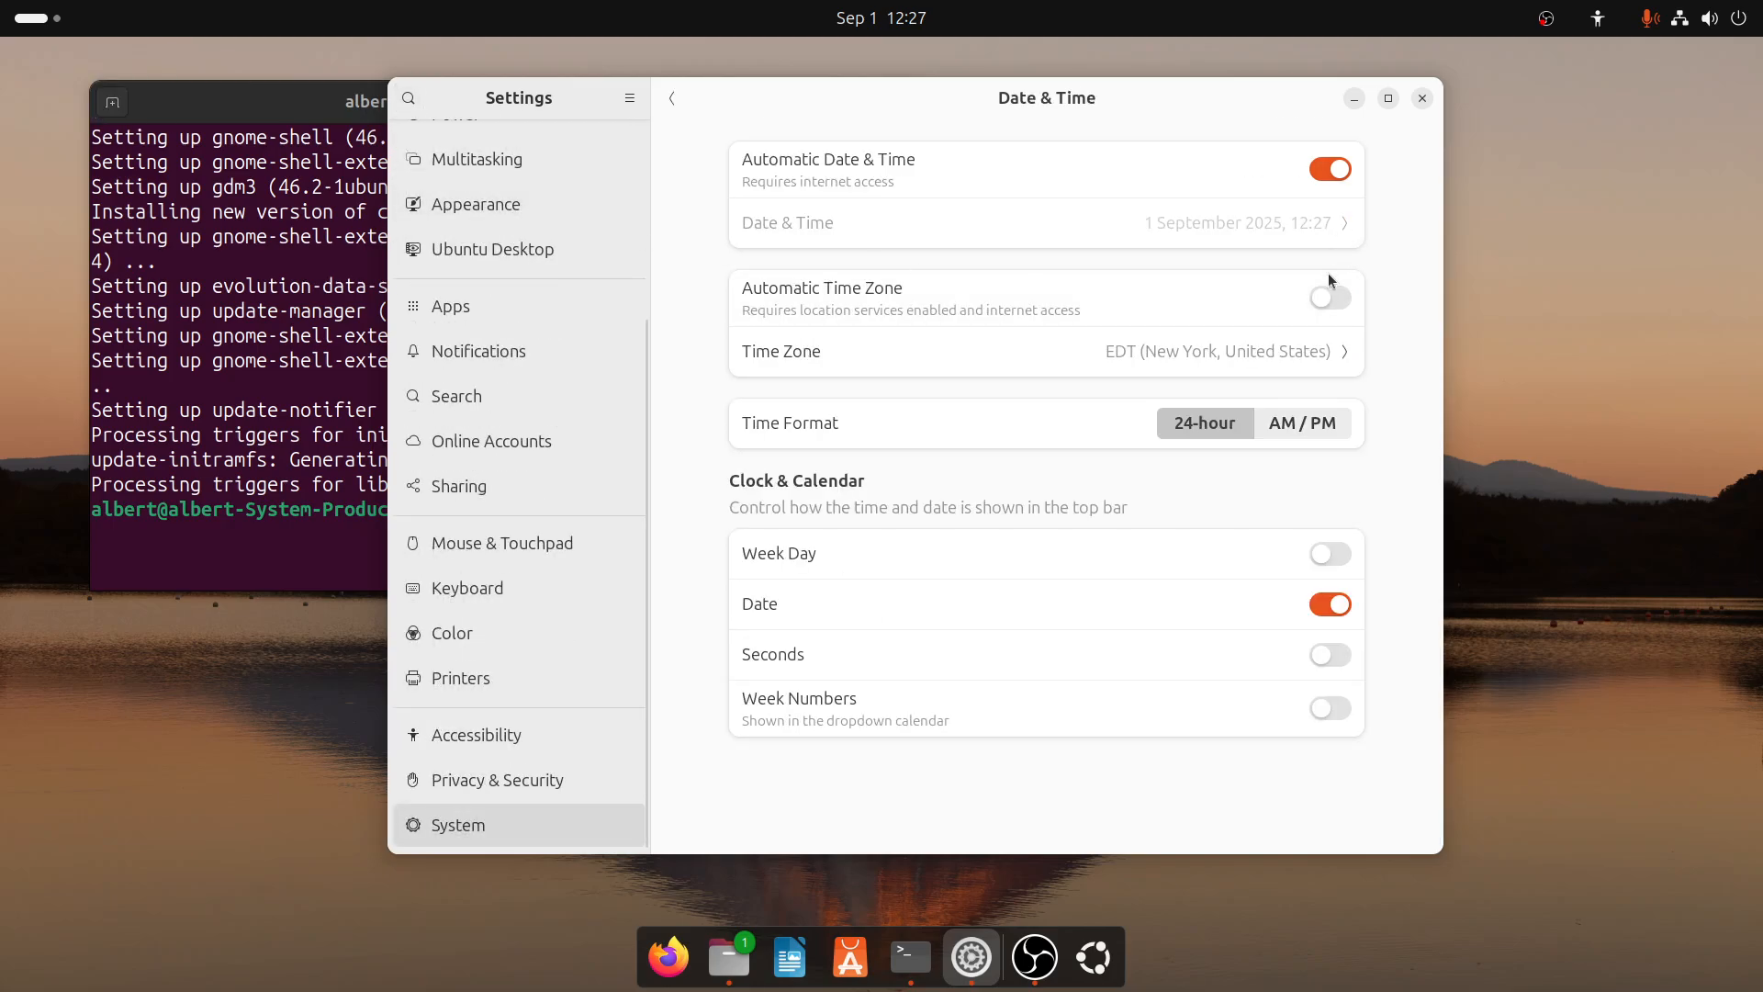
pyautogui.click(1303, 428)
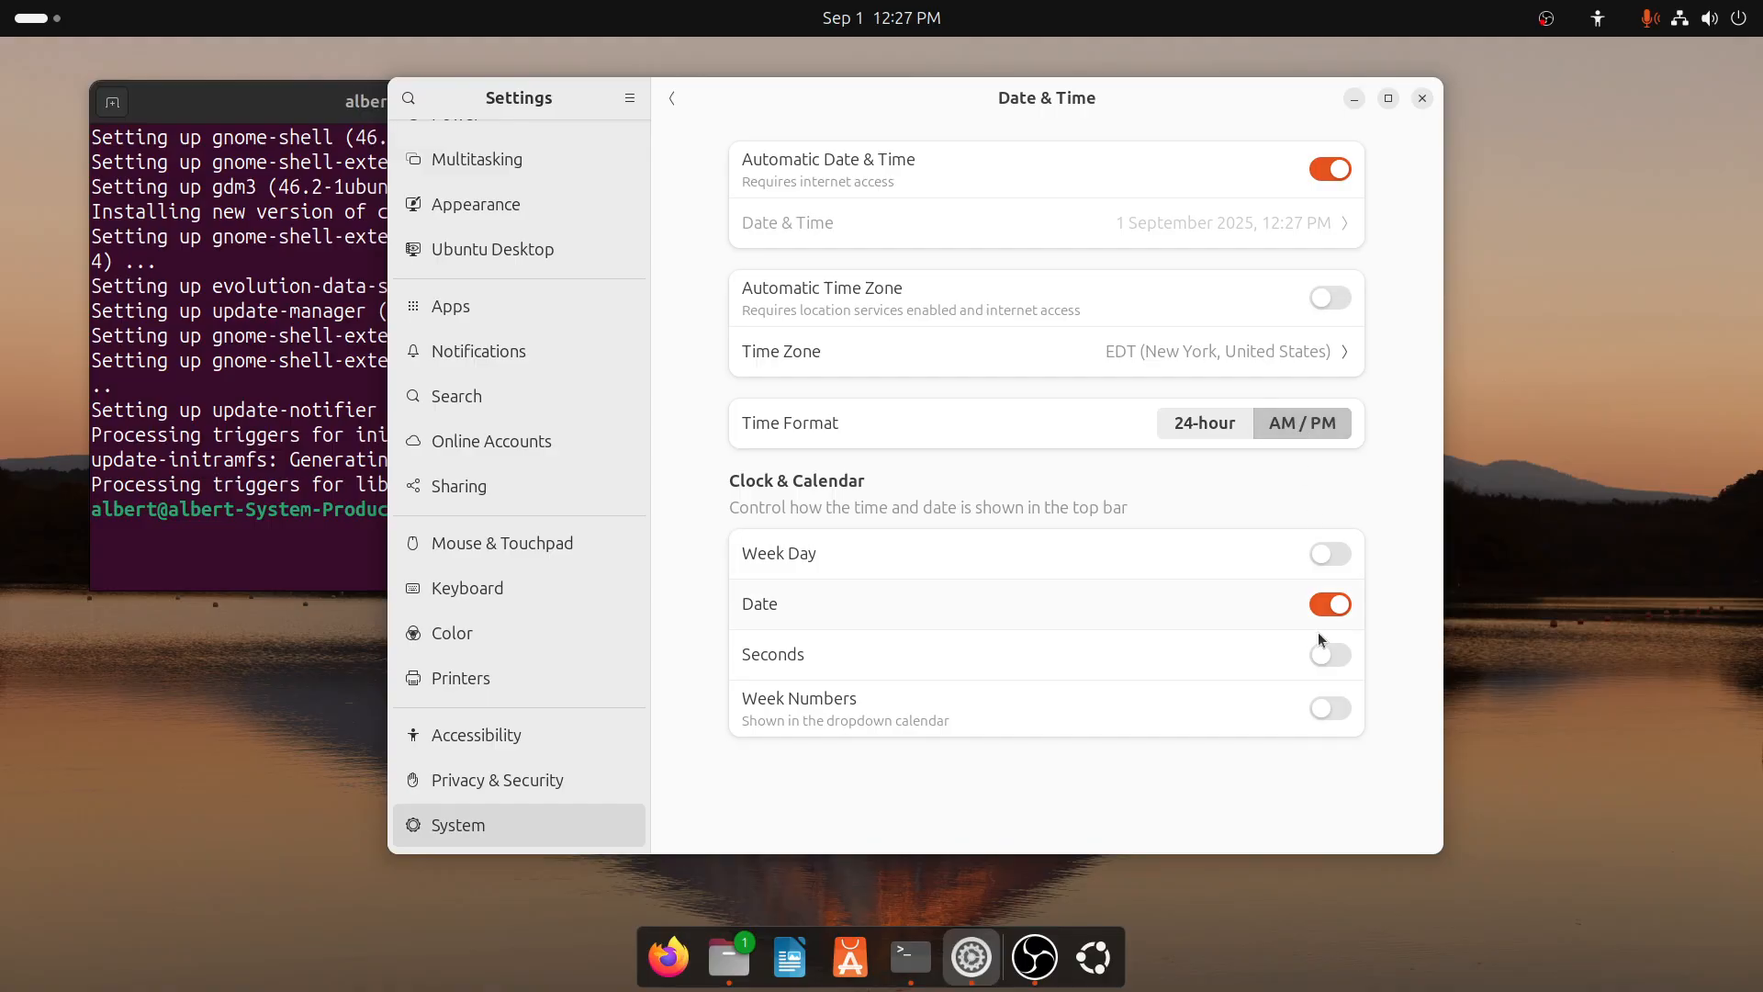
# Turn on Seconds, Week Day and Week Numbers for the clock and calendar
pyautogui.click(1332, 657)
pyautogui.click(1337, 654)
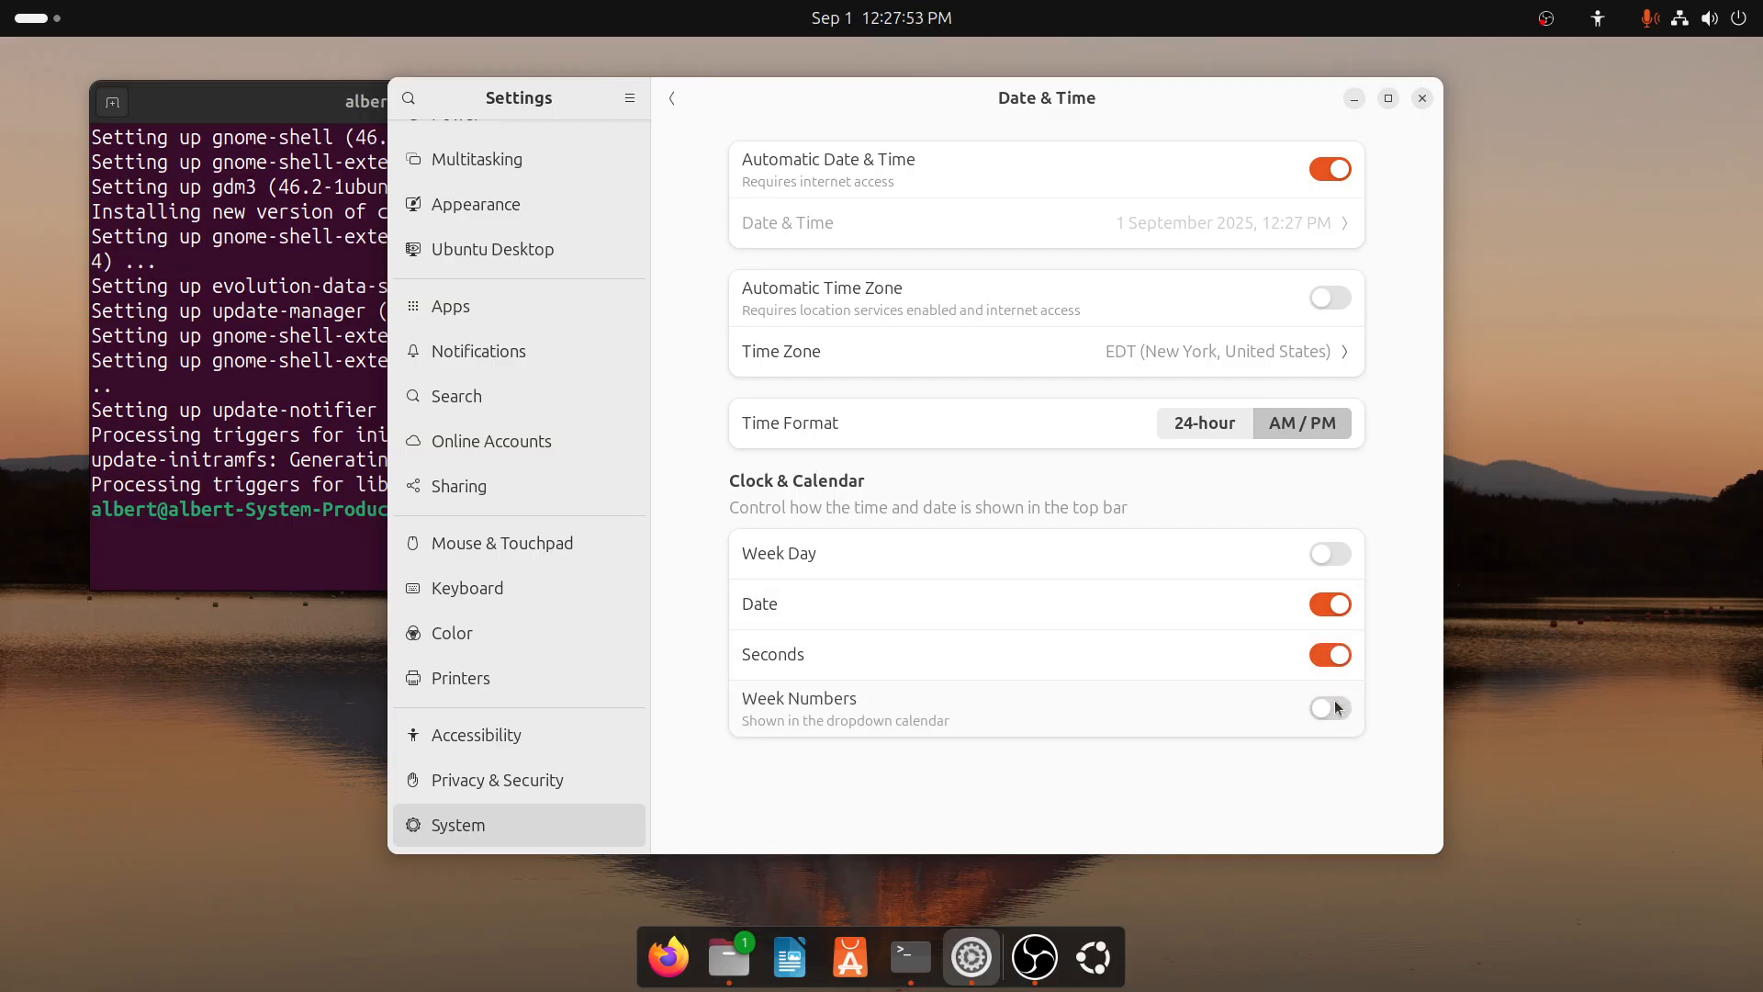
pyautogui.click(1337, 555)
pyautogui.click(1331, 708)
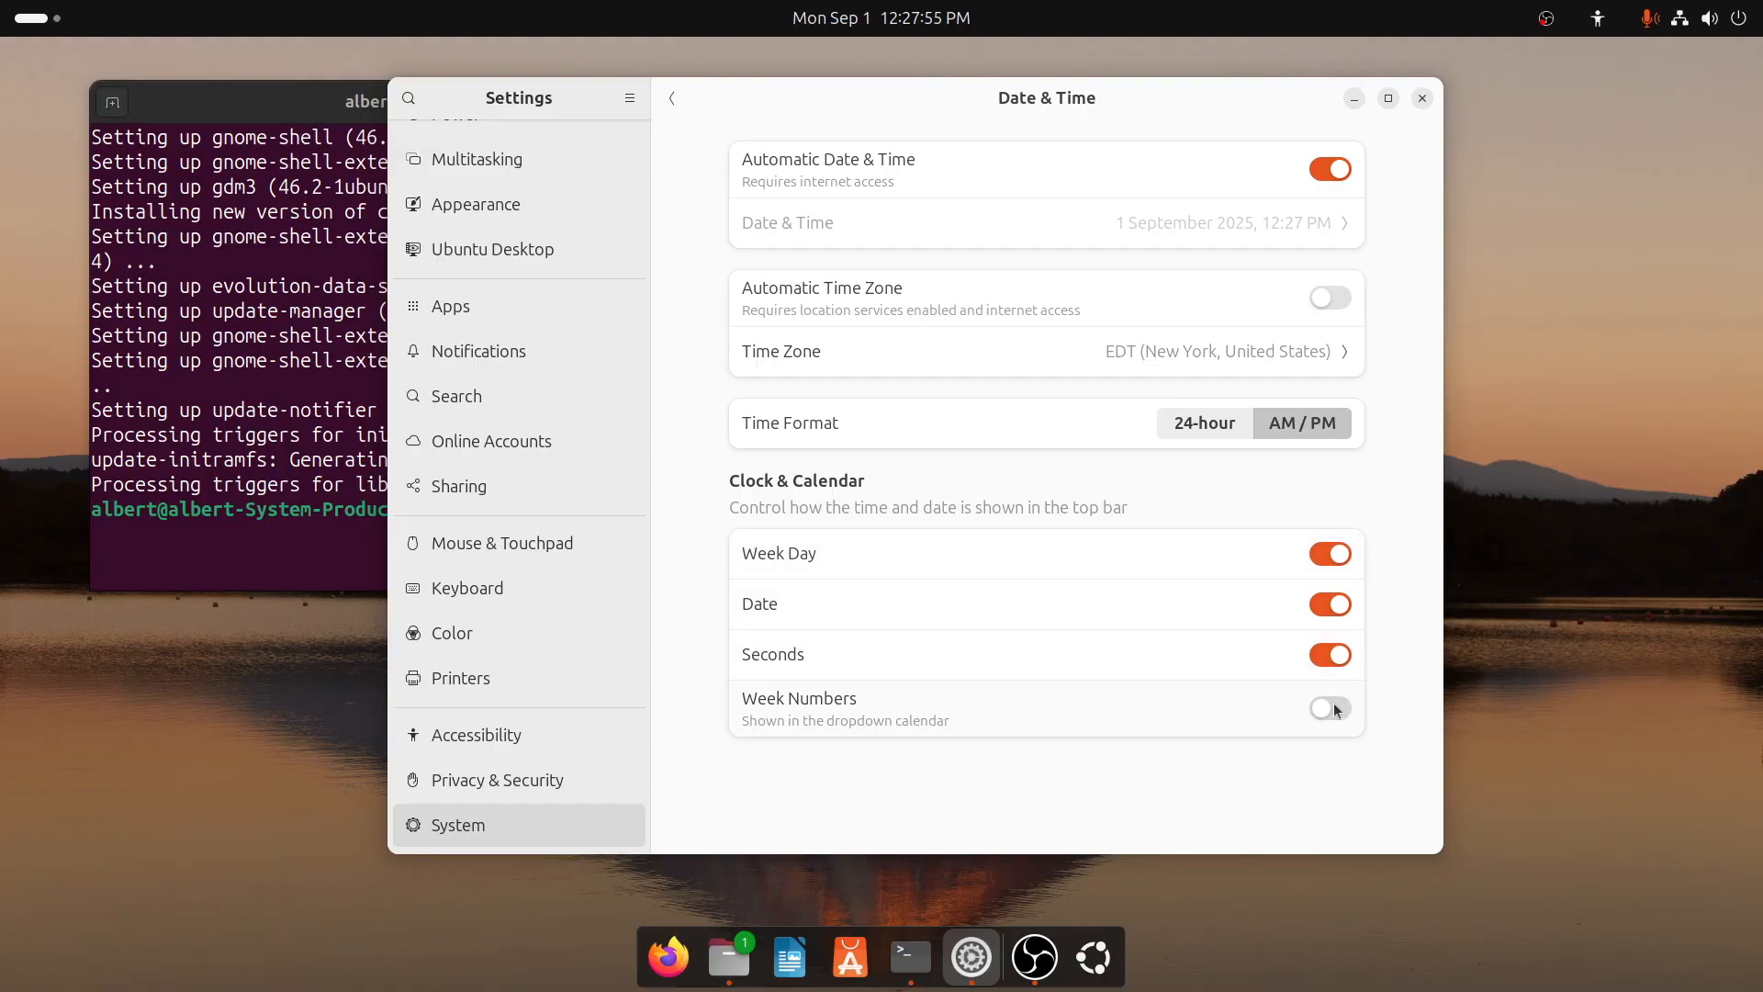
# Check the week numbers in the dropdown calendar and dismiss the Ventoy unmounted notification
pyautogui.click(909, 20)
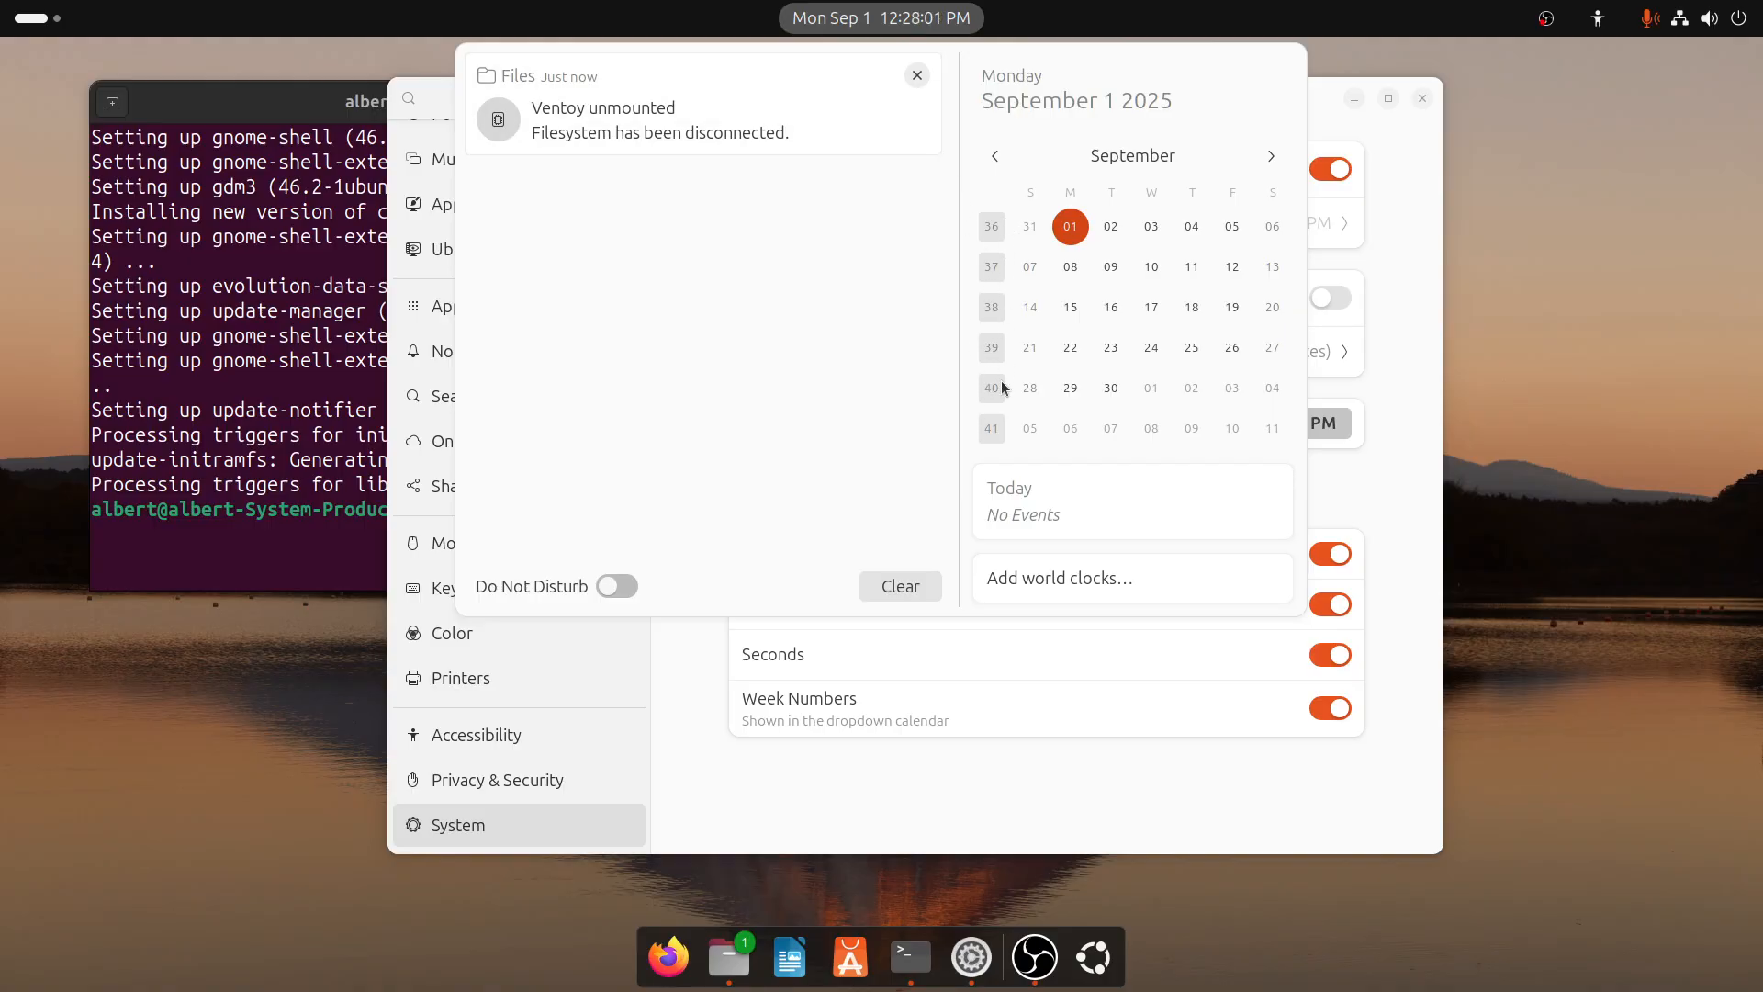
pyautogui.click(918, 76)
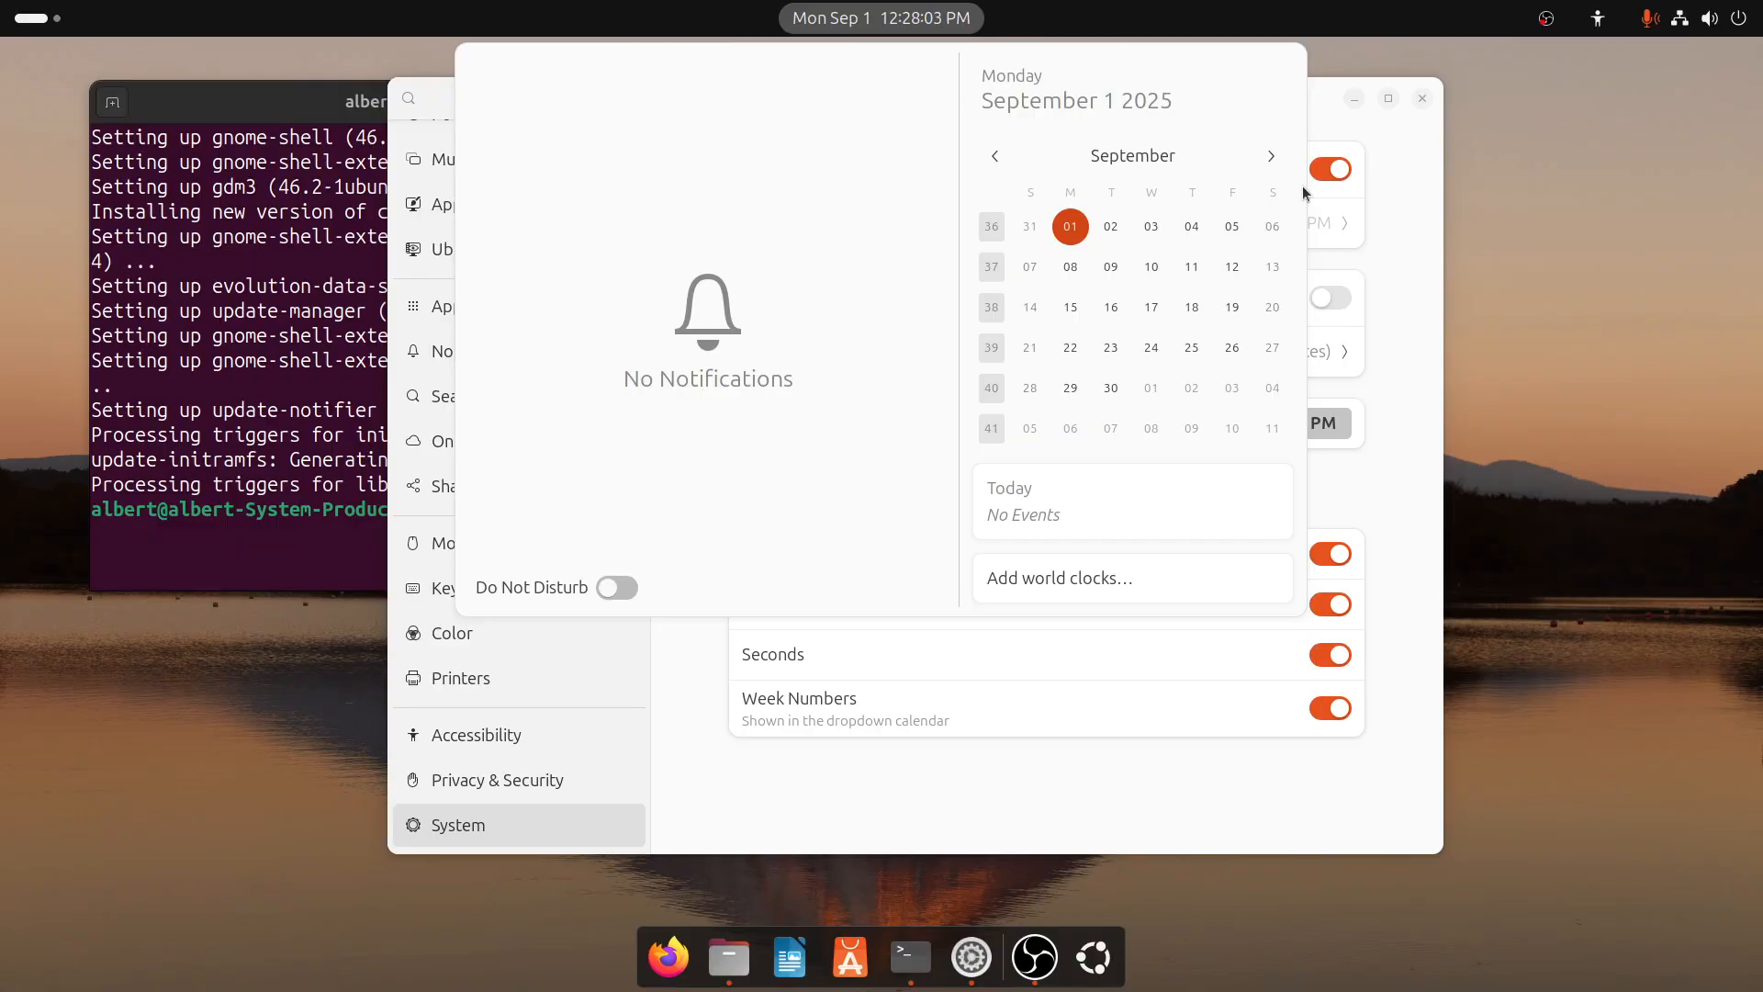
pyautogui.click(1427, 510)
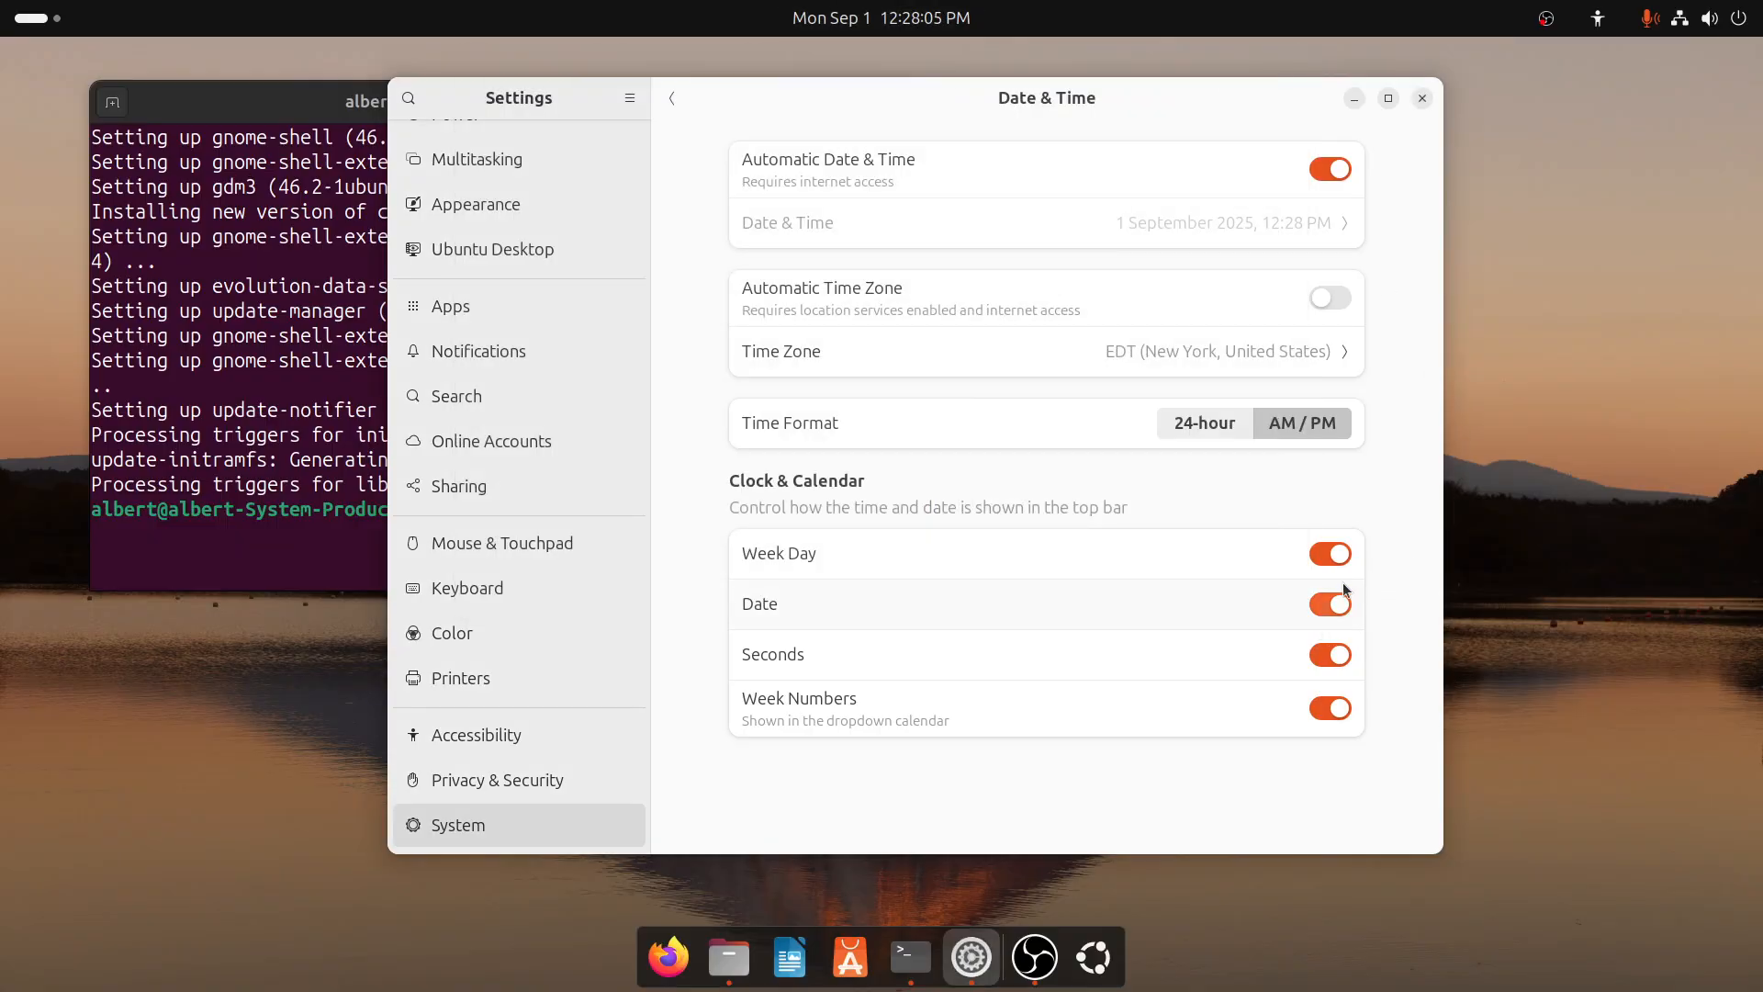
# Turn off Seconds and Week Numbers, keep Week Day and Date on after testing their toggles, and close Settings
pyautogui.click(1329, 556)
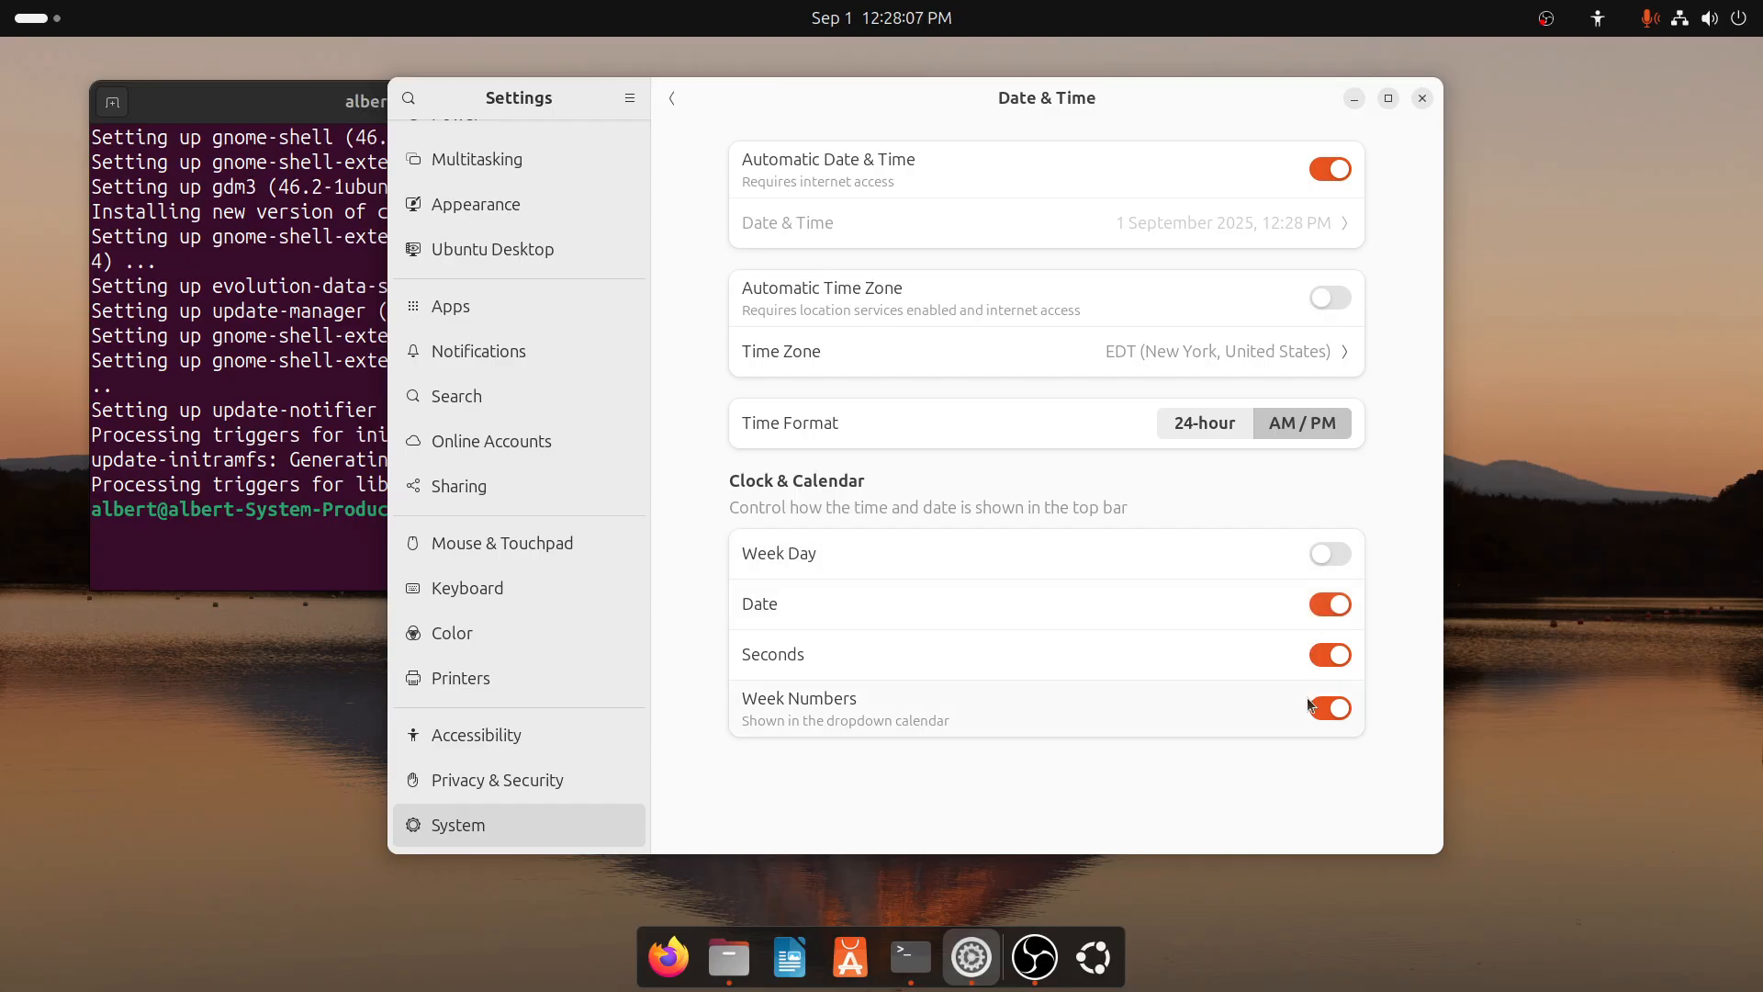
pyautogui.click(1340, 557)
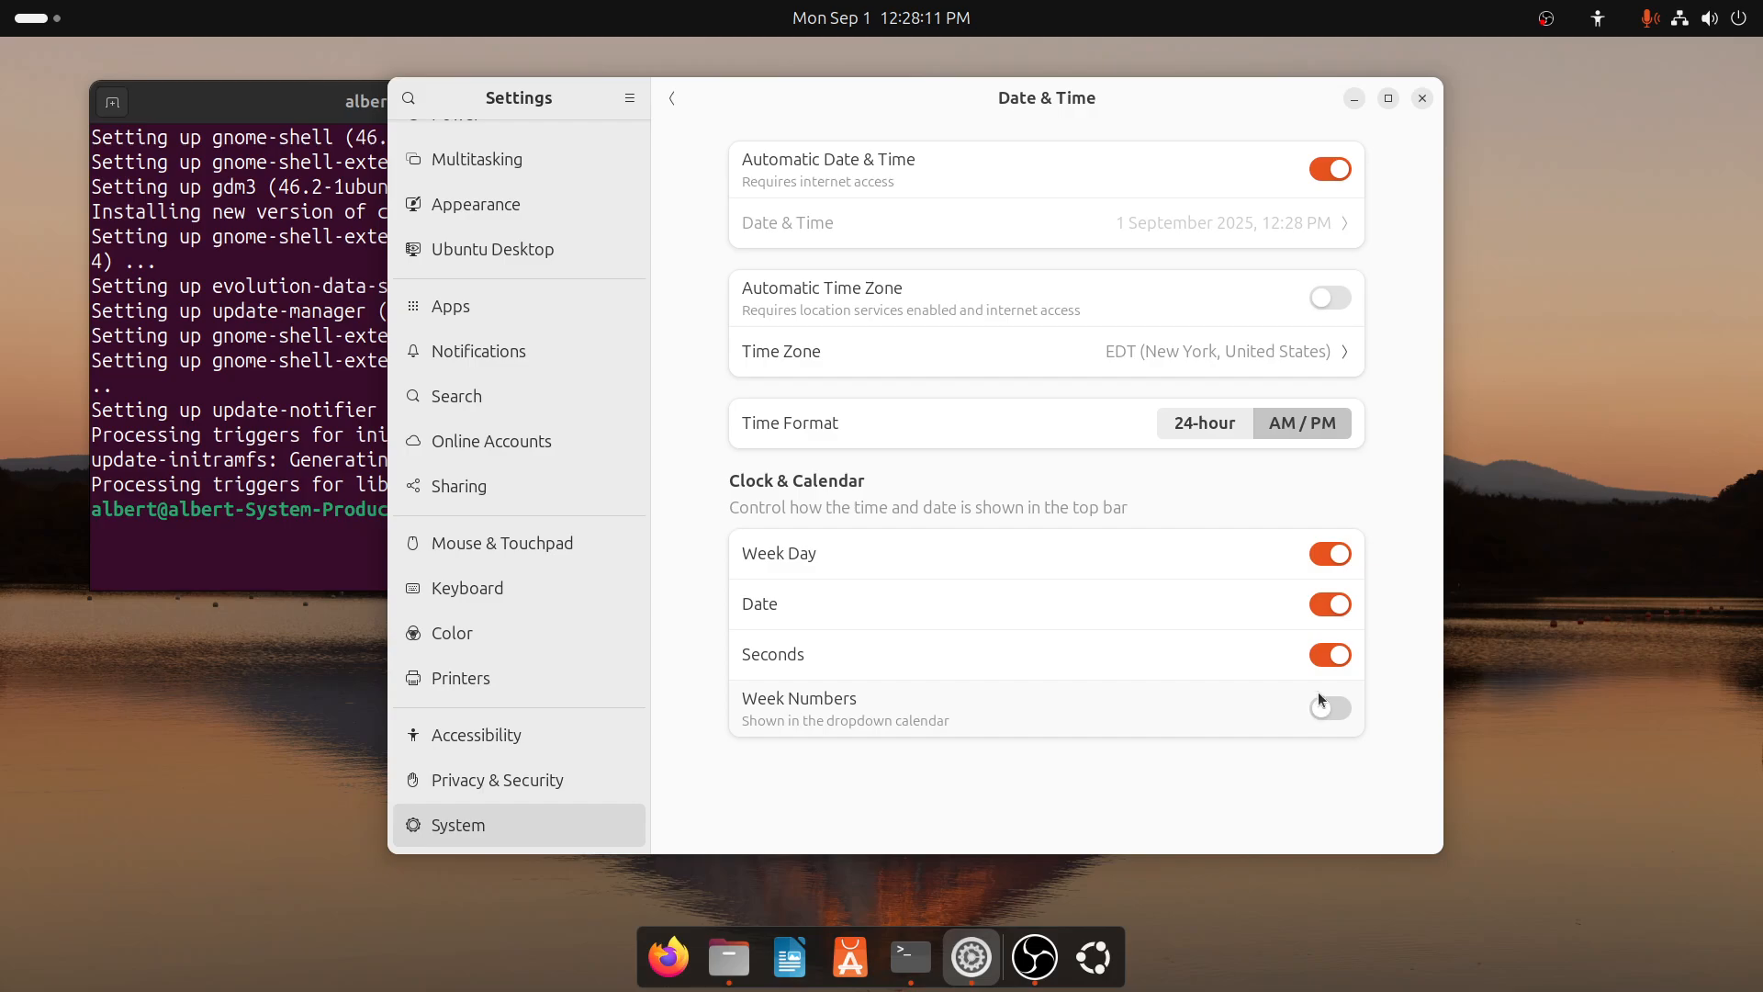
pyautogui.click(1323, 655)
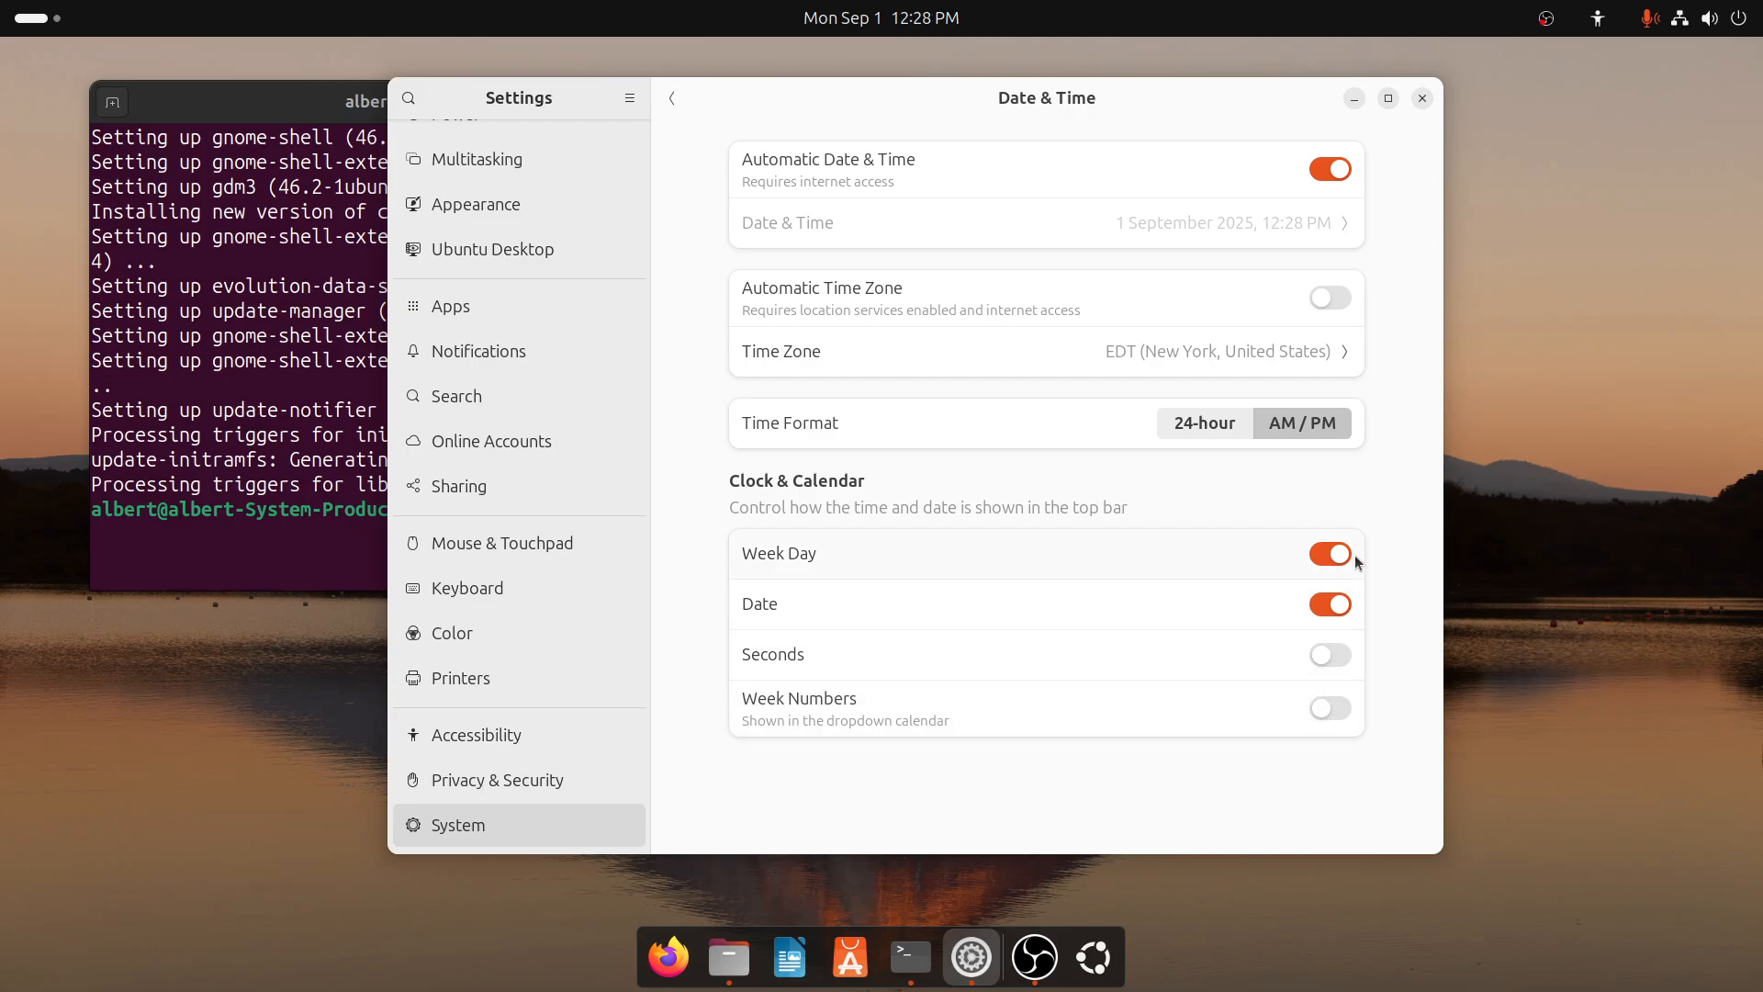
pyautogui.click(1334, 604)
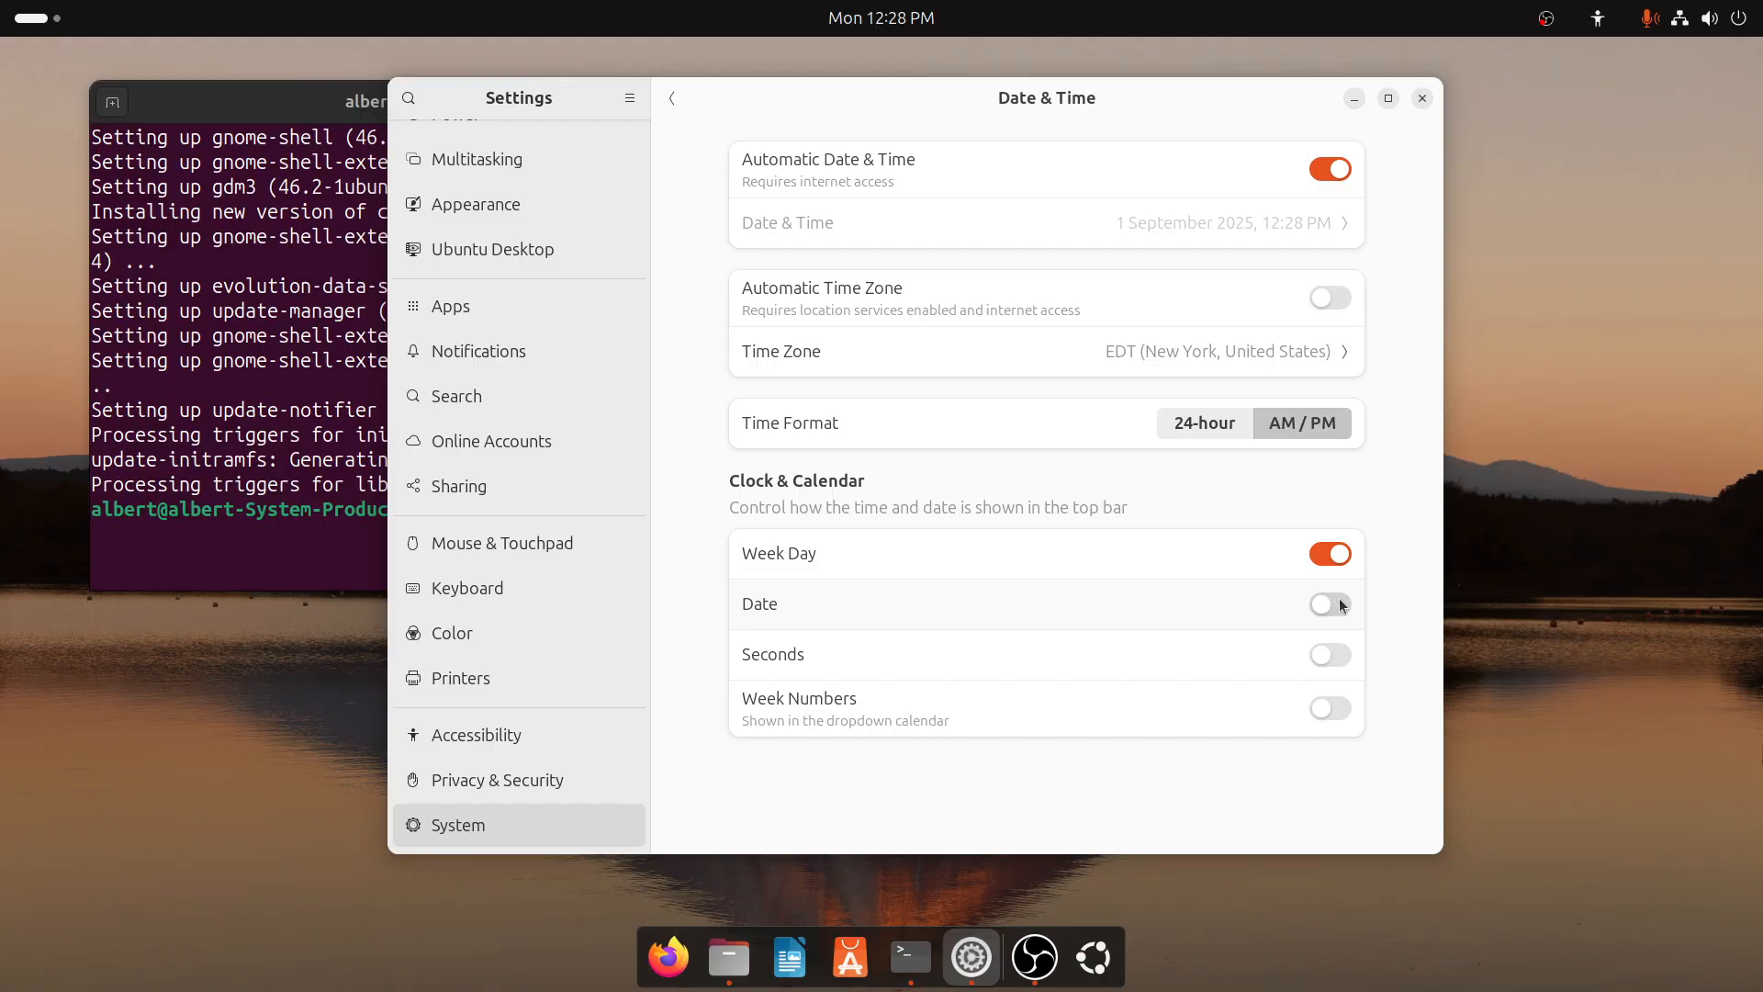
pyautogui.click(1341, 603)
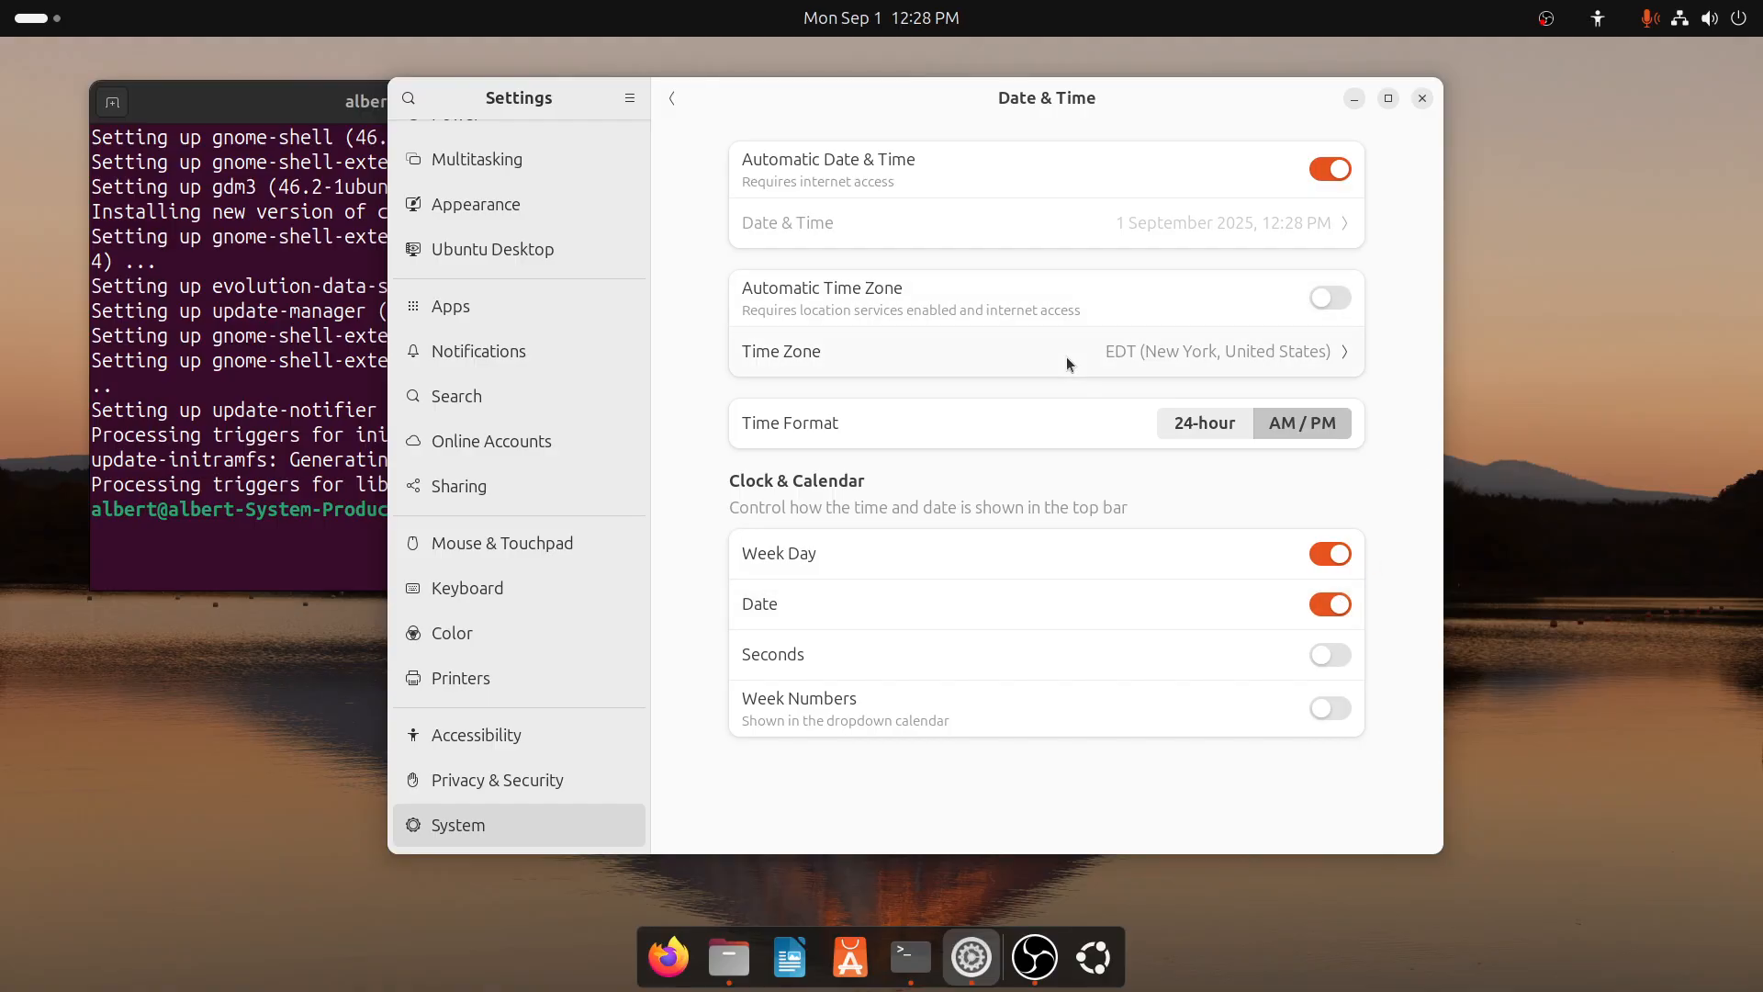
pyautogui.click(1422, 98)
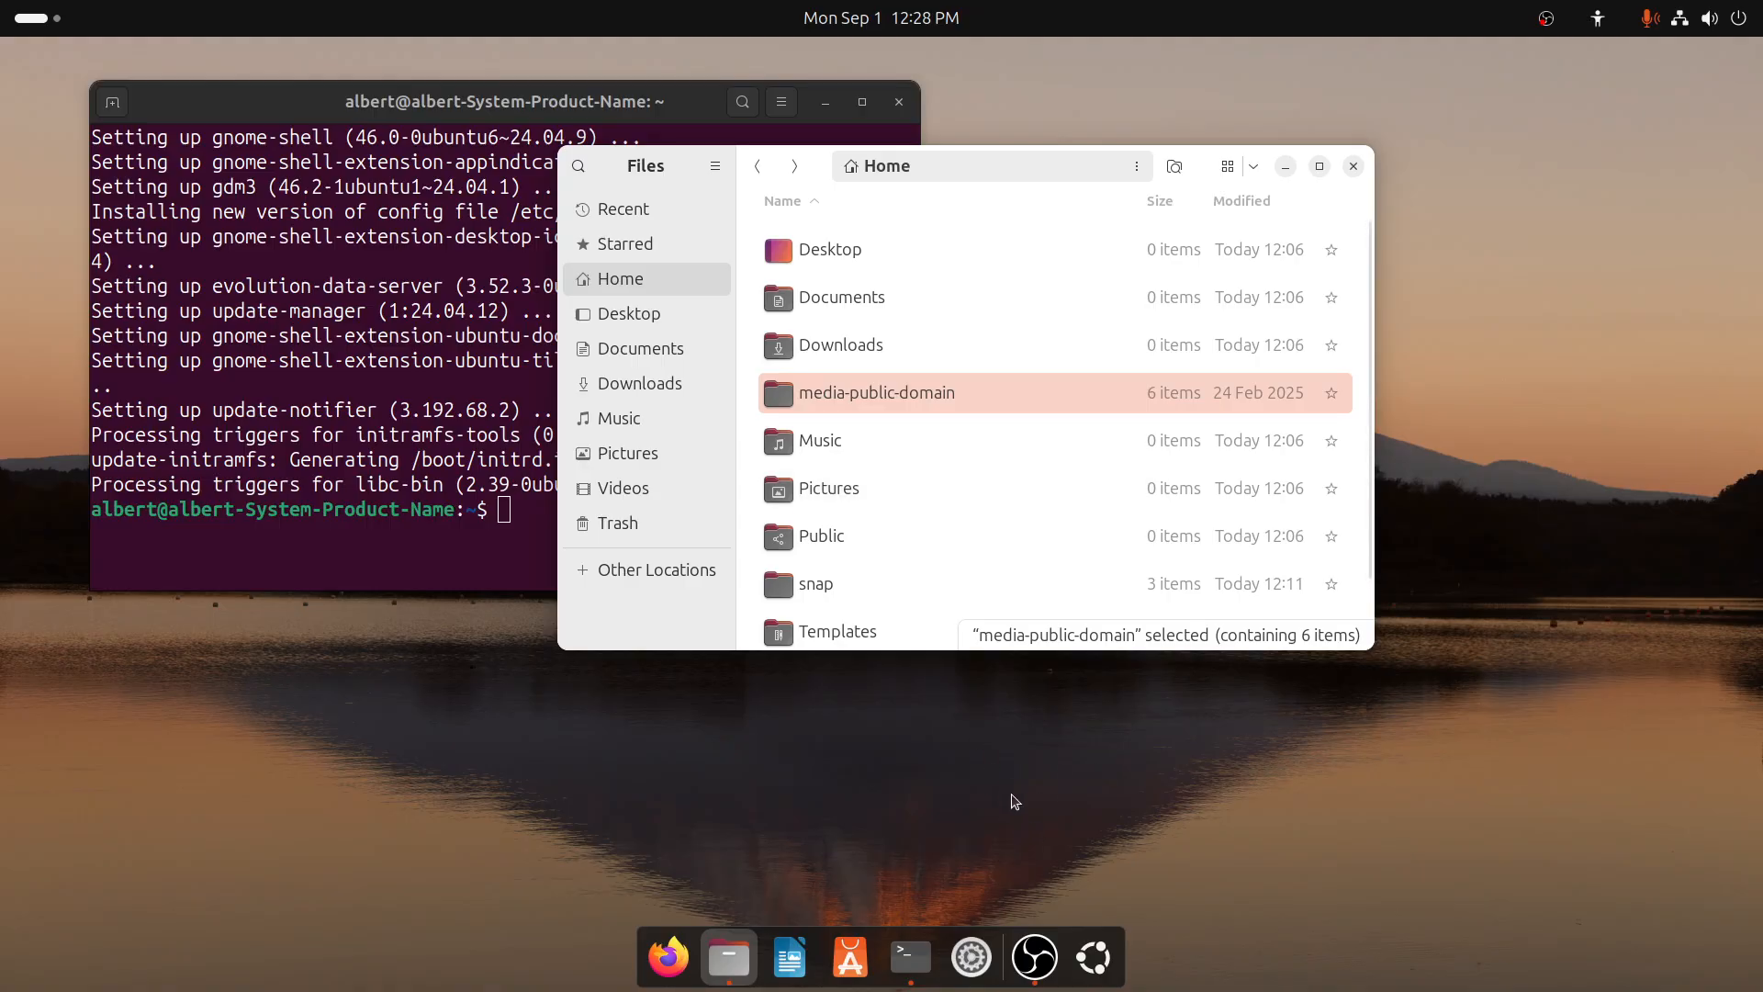
# Open App Center, move its window toward the middle of the desktop, and close the terminal window
pyautogui.click(854, 958)
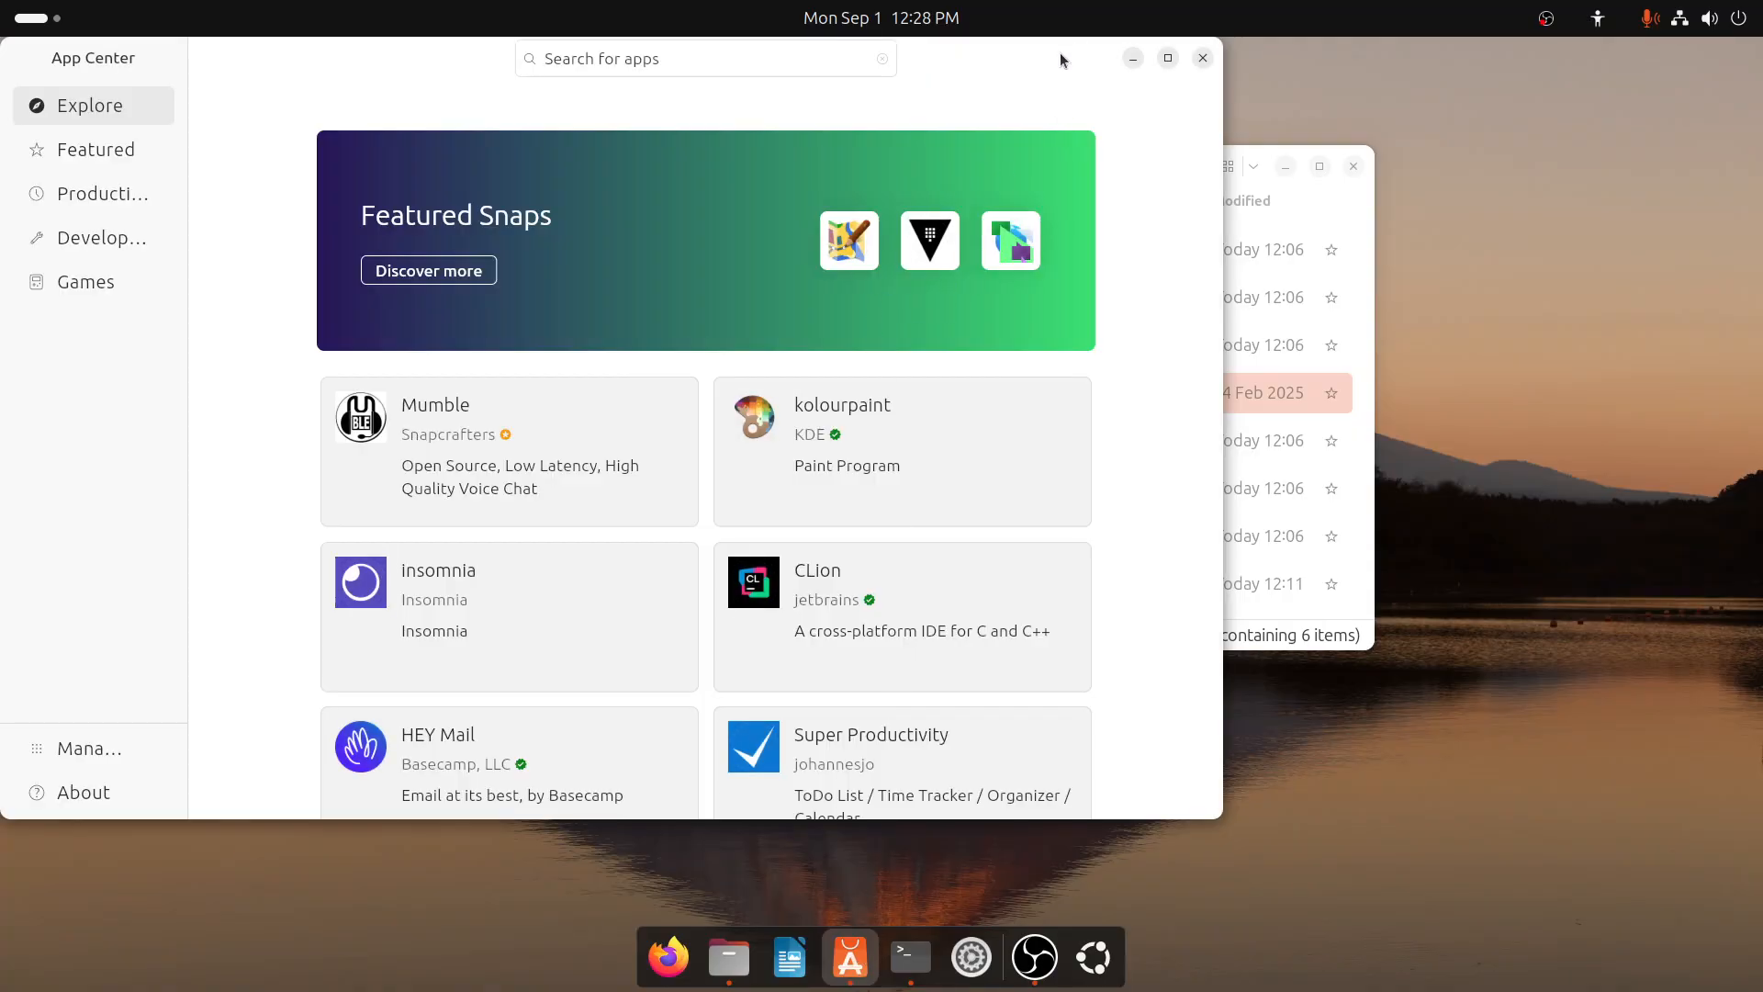
pyautogui.moveTo(1059, 52); pyautogui.dragTo(1398, 113)
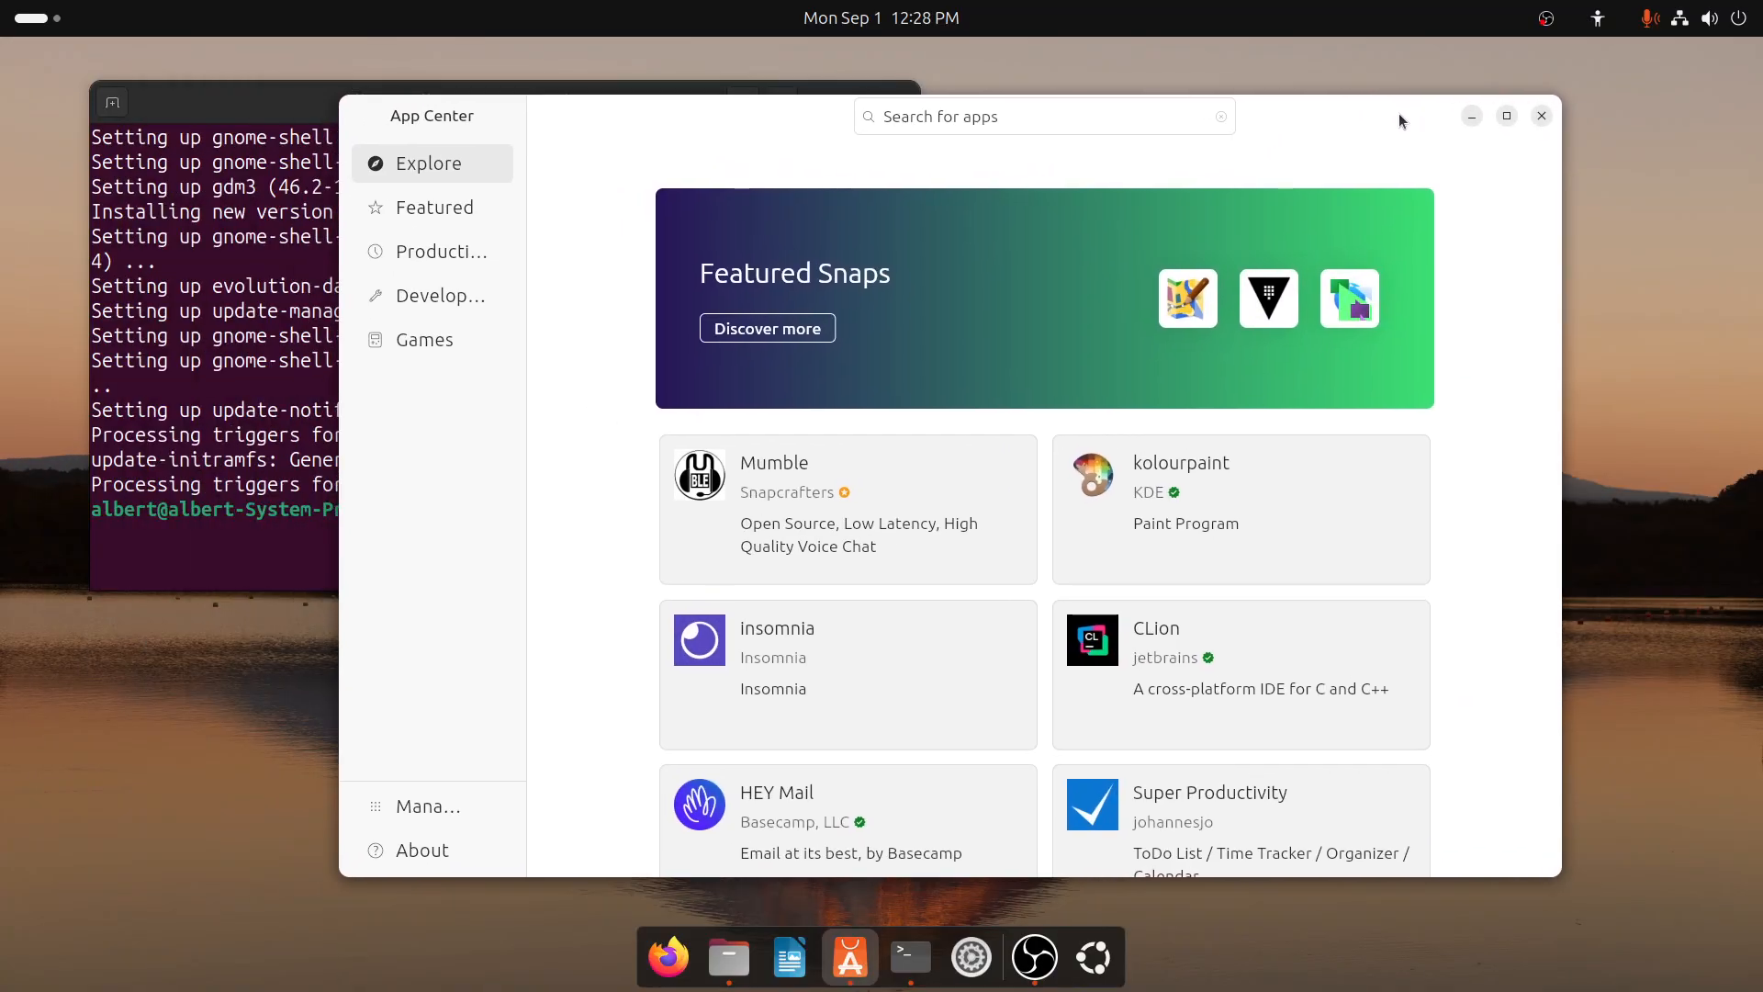
pyautogui.click(238, 117)
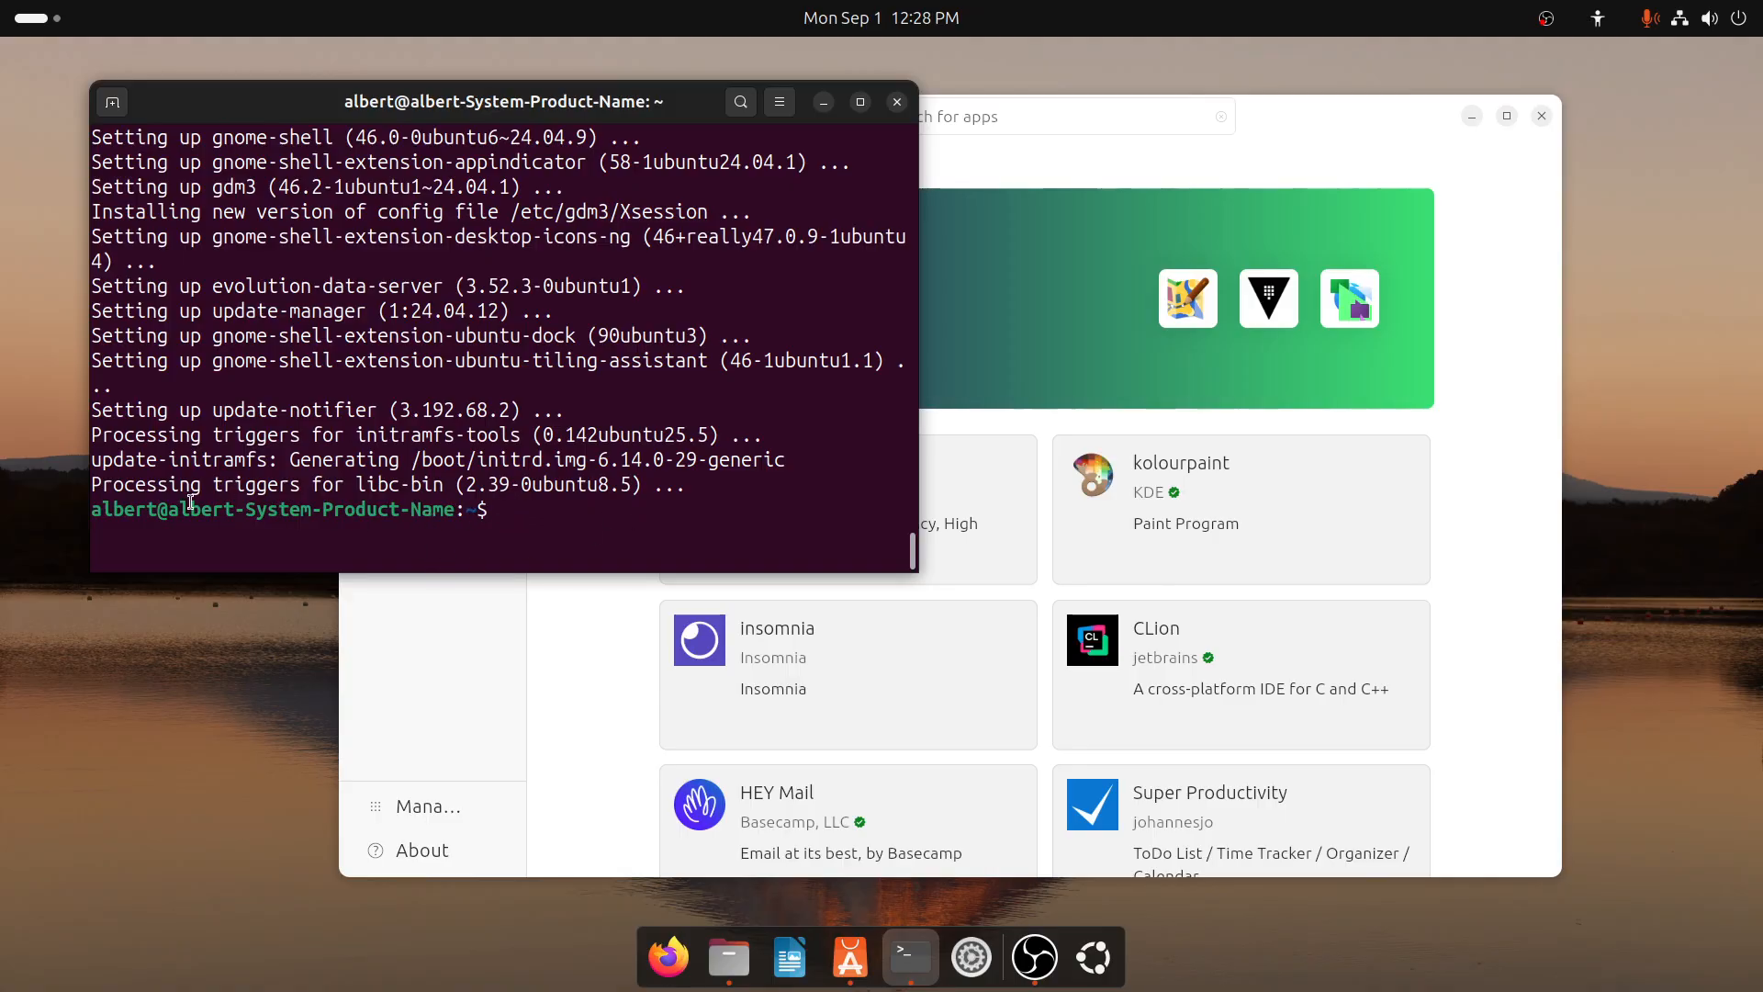
pyautogui.click(895, 104)
# Search App Center for "chrome" and close App Center after checking the results
pyautogui.click(916, 120)
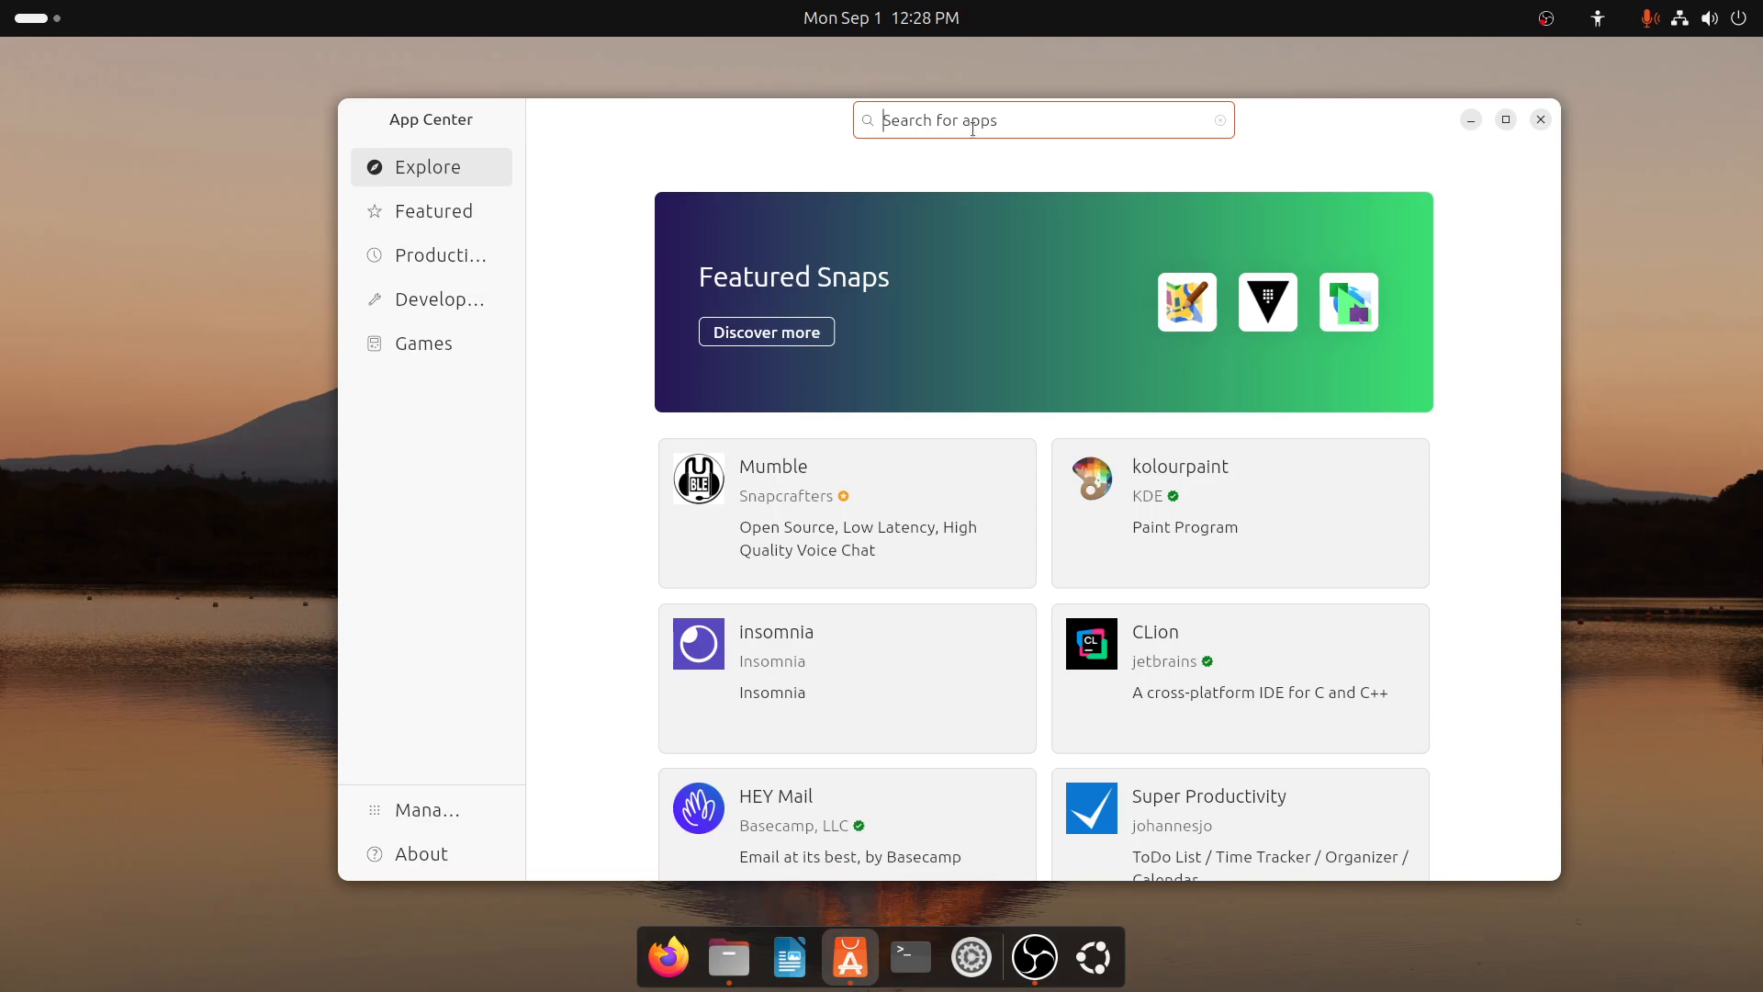
pyautogui.write('chrome')
pyautogui.press('Return')
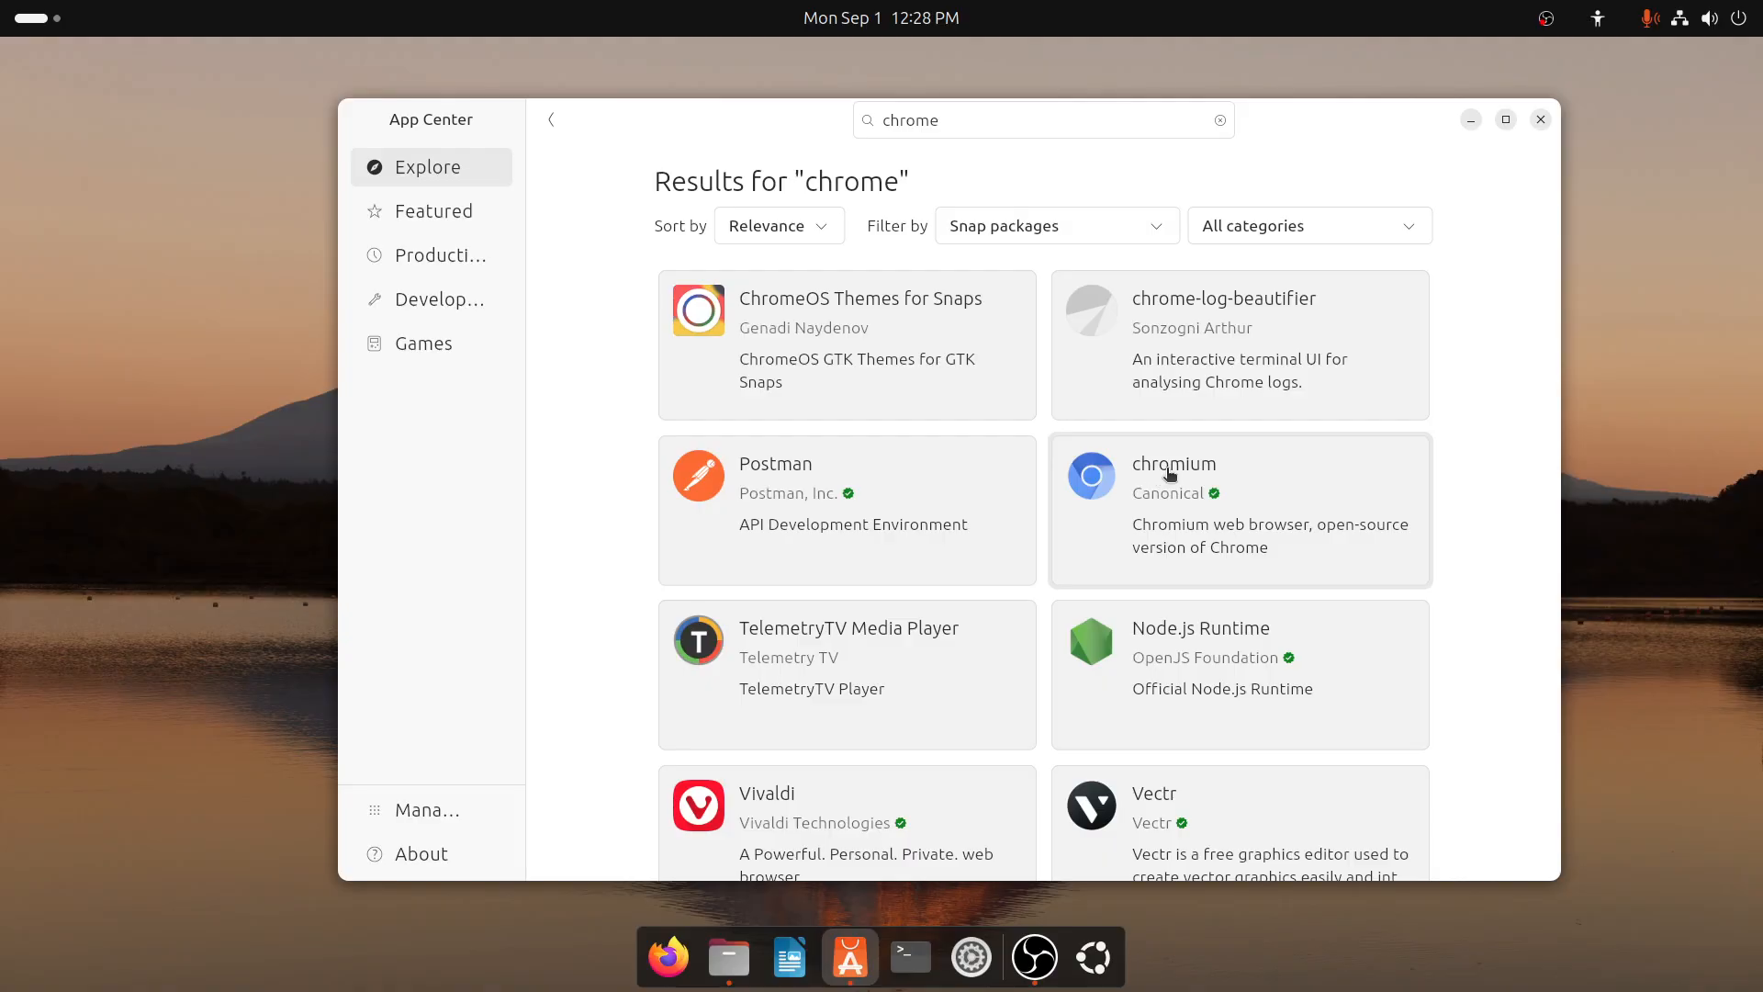
pyautogui.click(1542, 120)
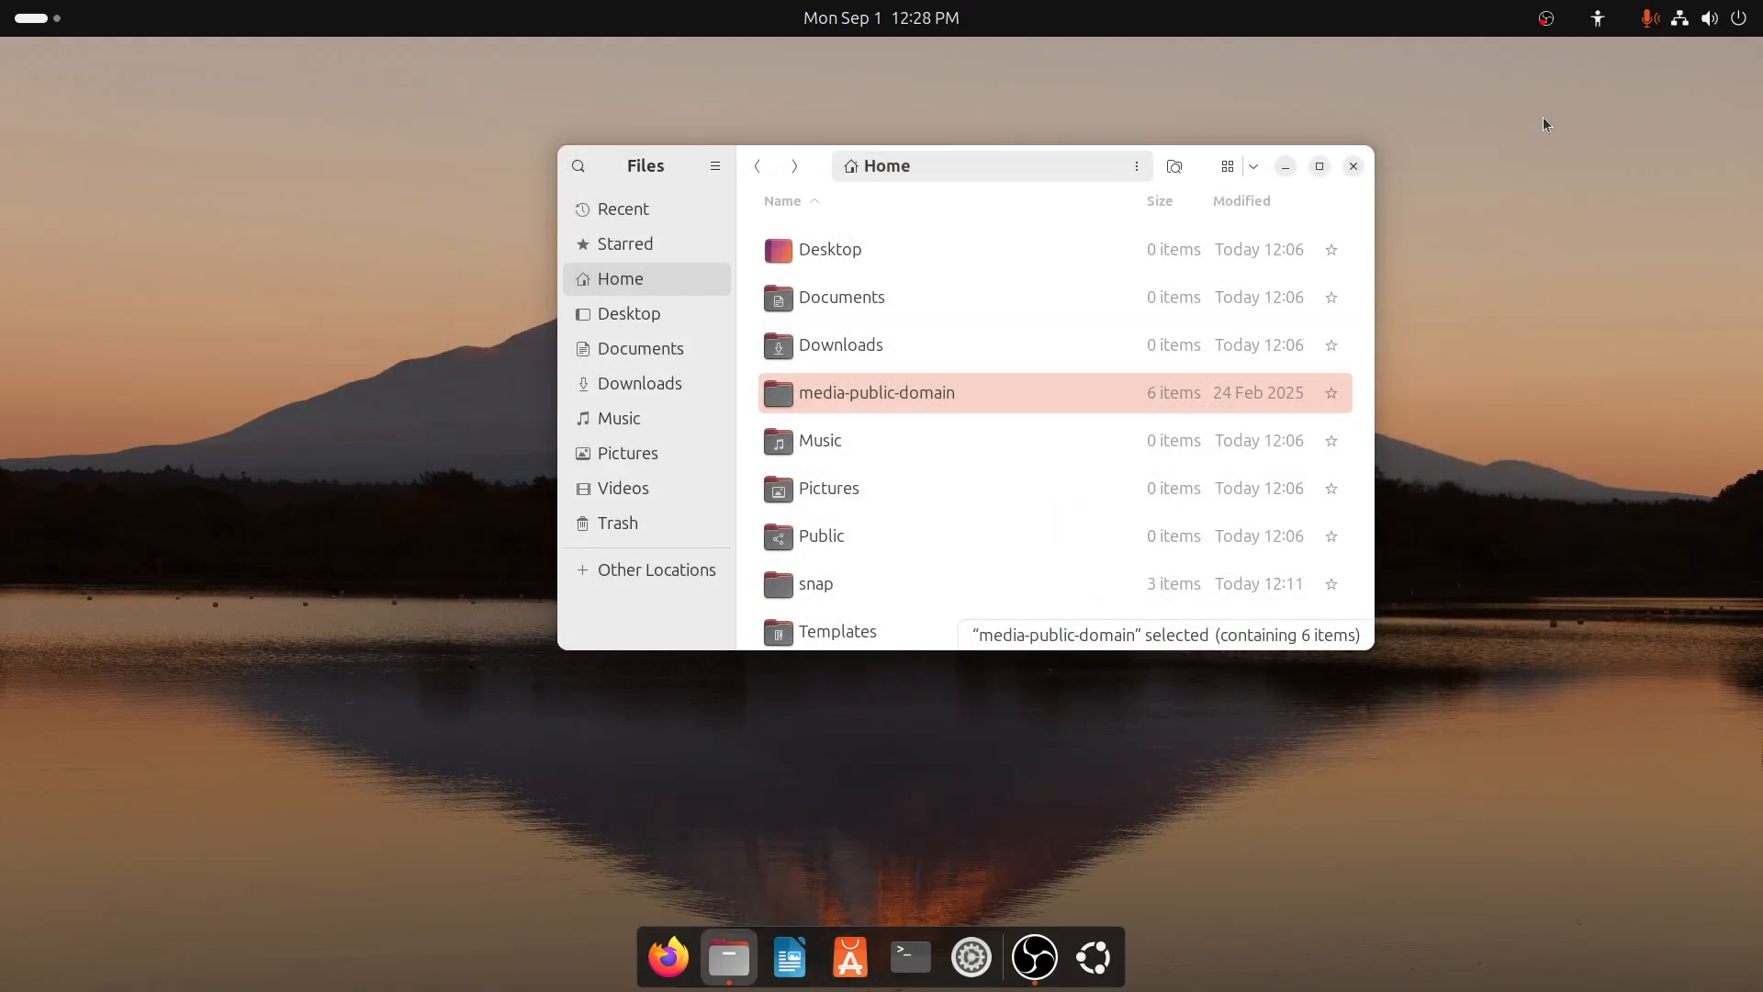
# Launch Firefox, reposition its window, replace the welcome and privacy notice tabs with a new tab, and dismiss the page summary popup
pyautogui.click(661, 956)
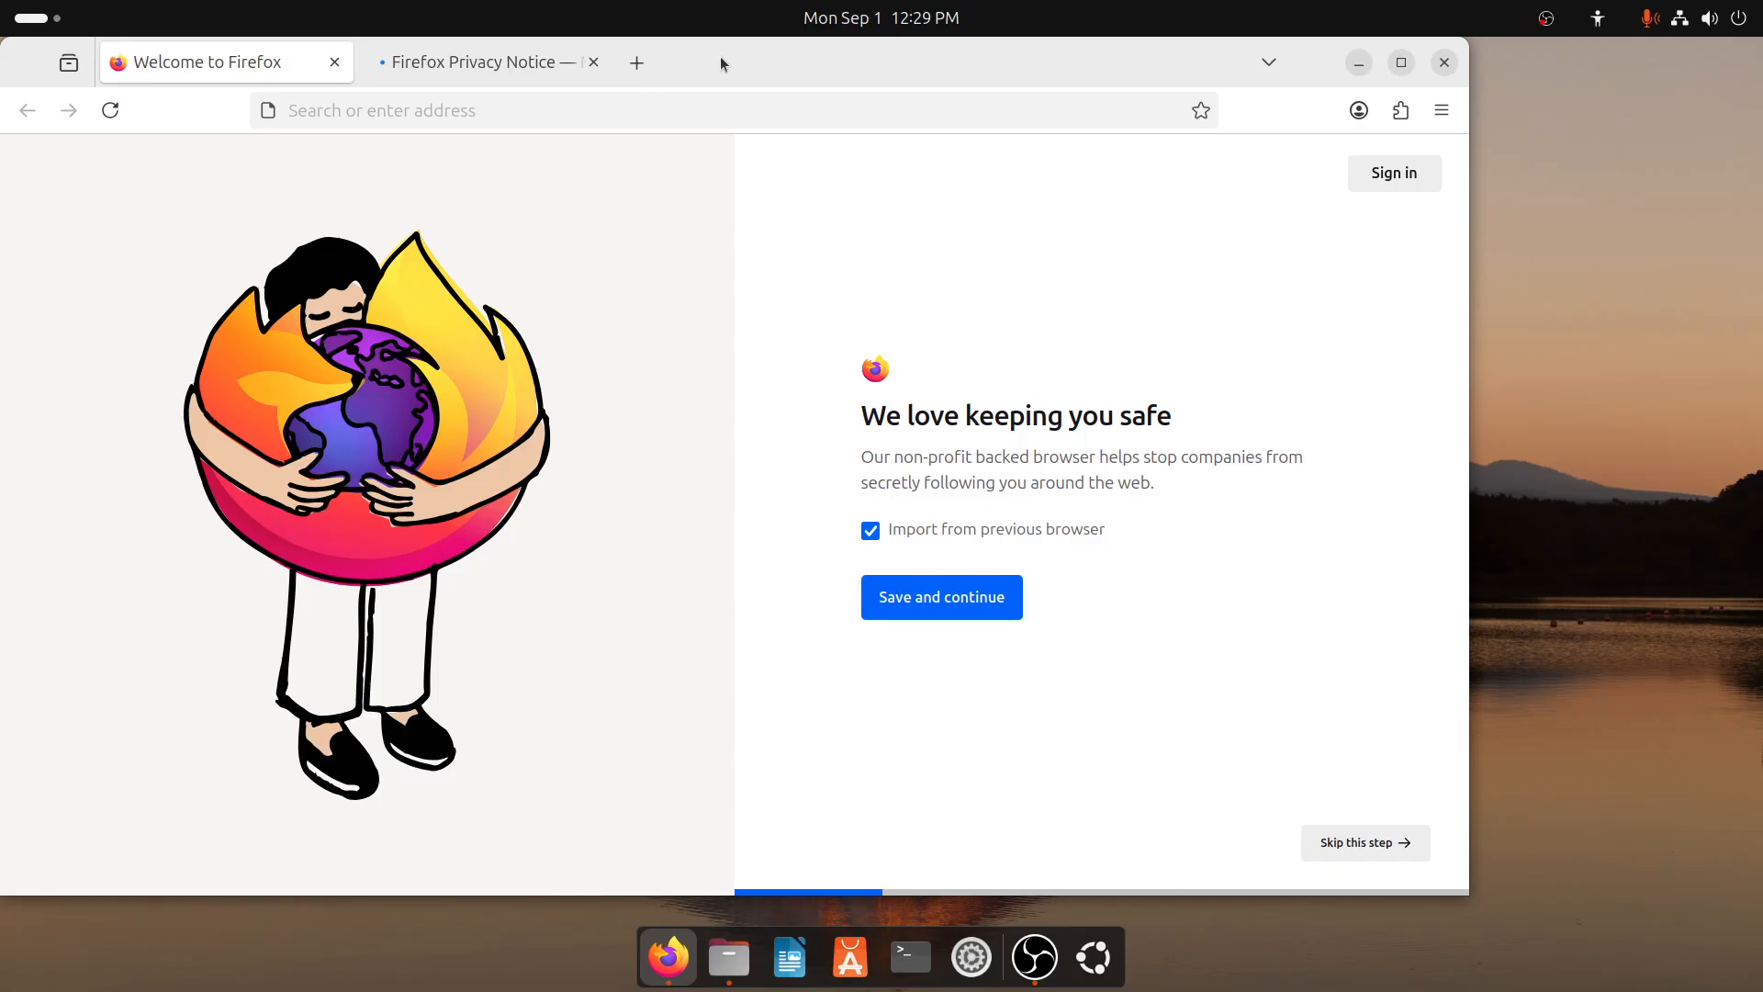
pyautogui.moveTo(720, 57); pyautogui.dragTo(843, 68)
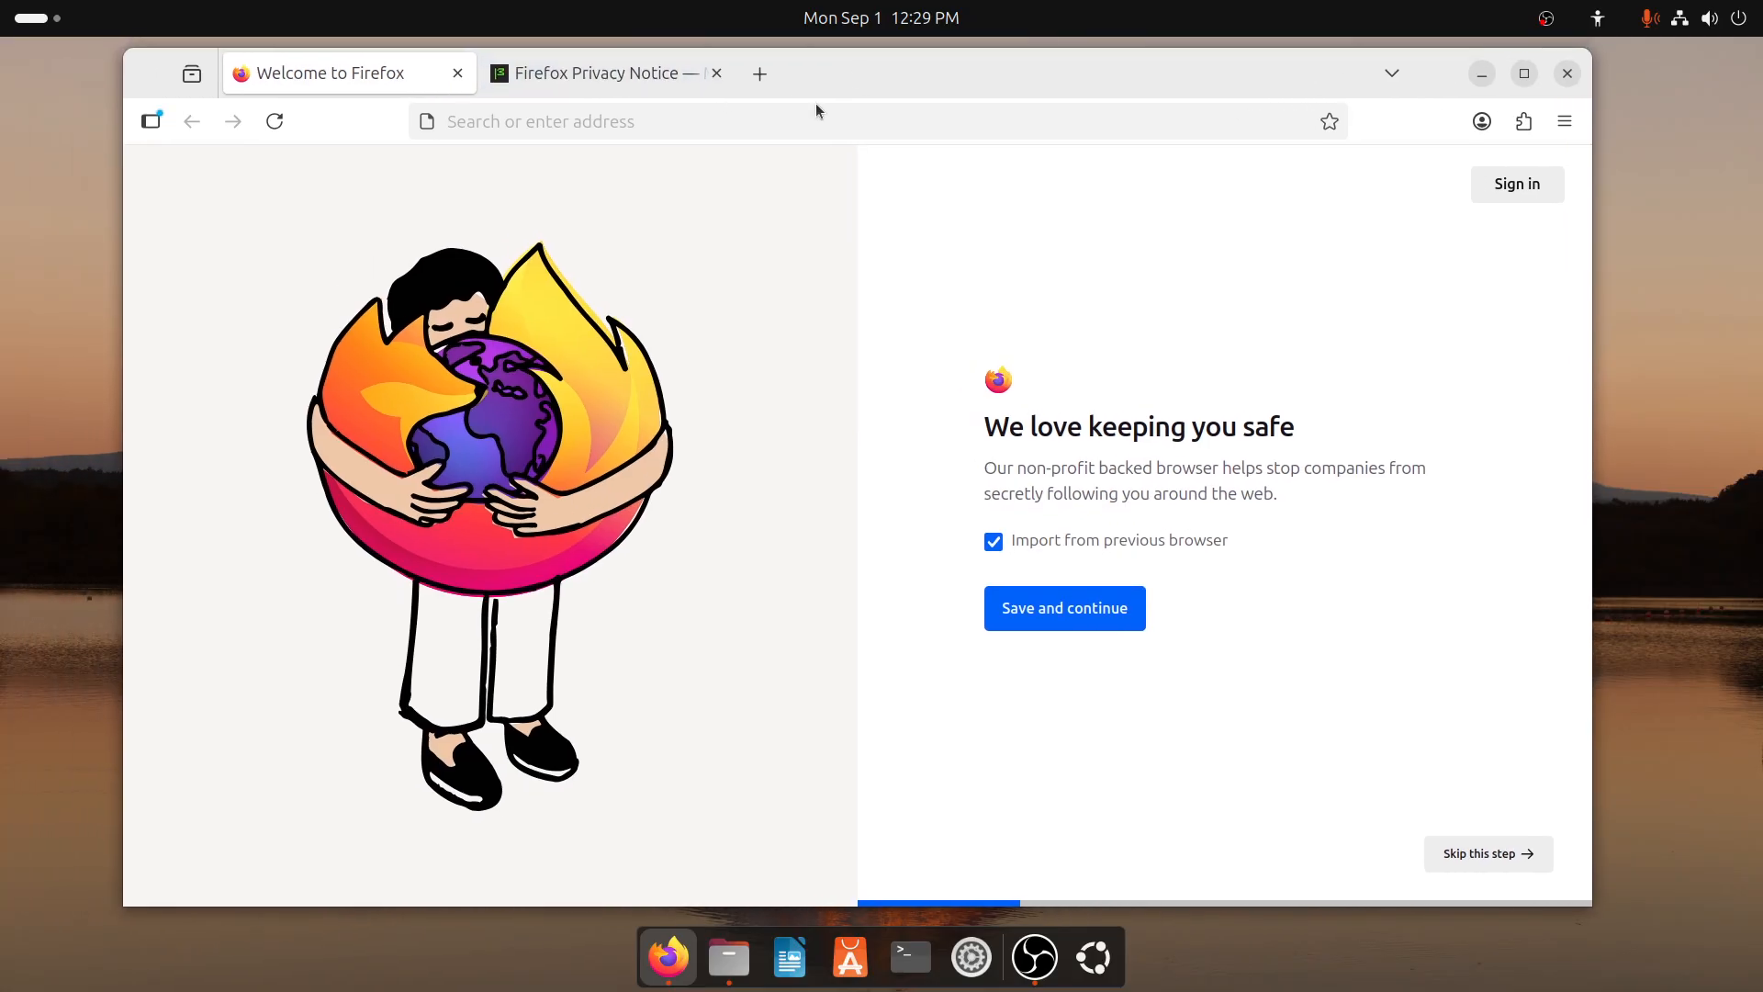
pyautogui.click(755, 75)
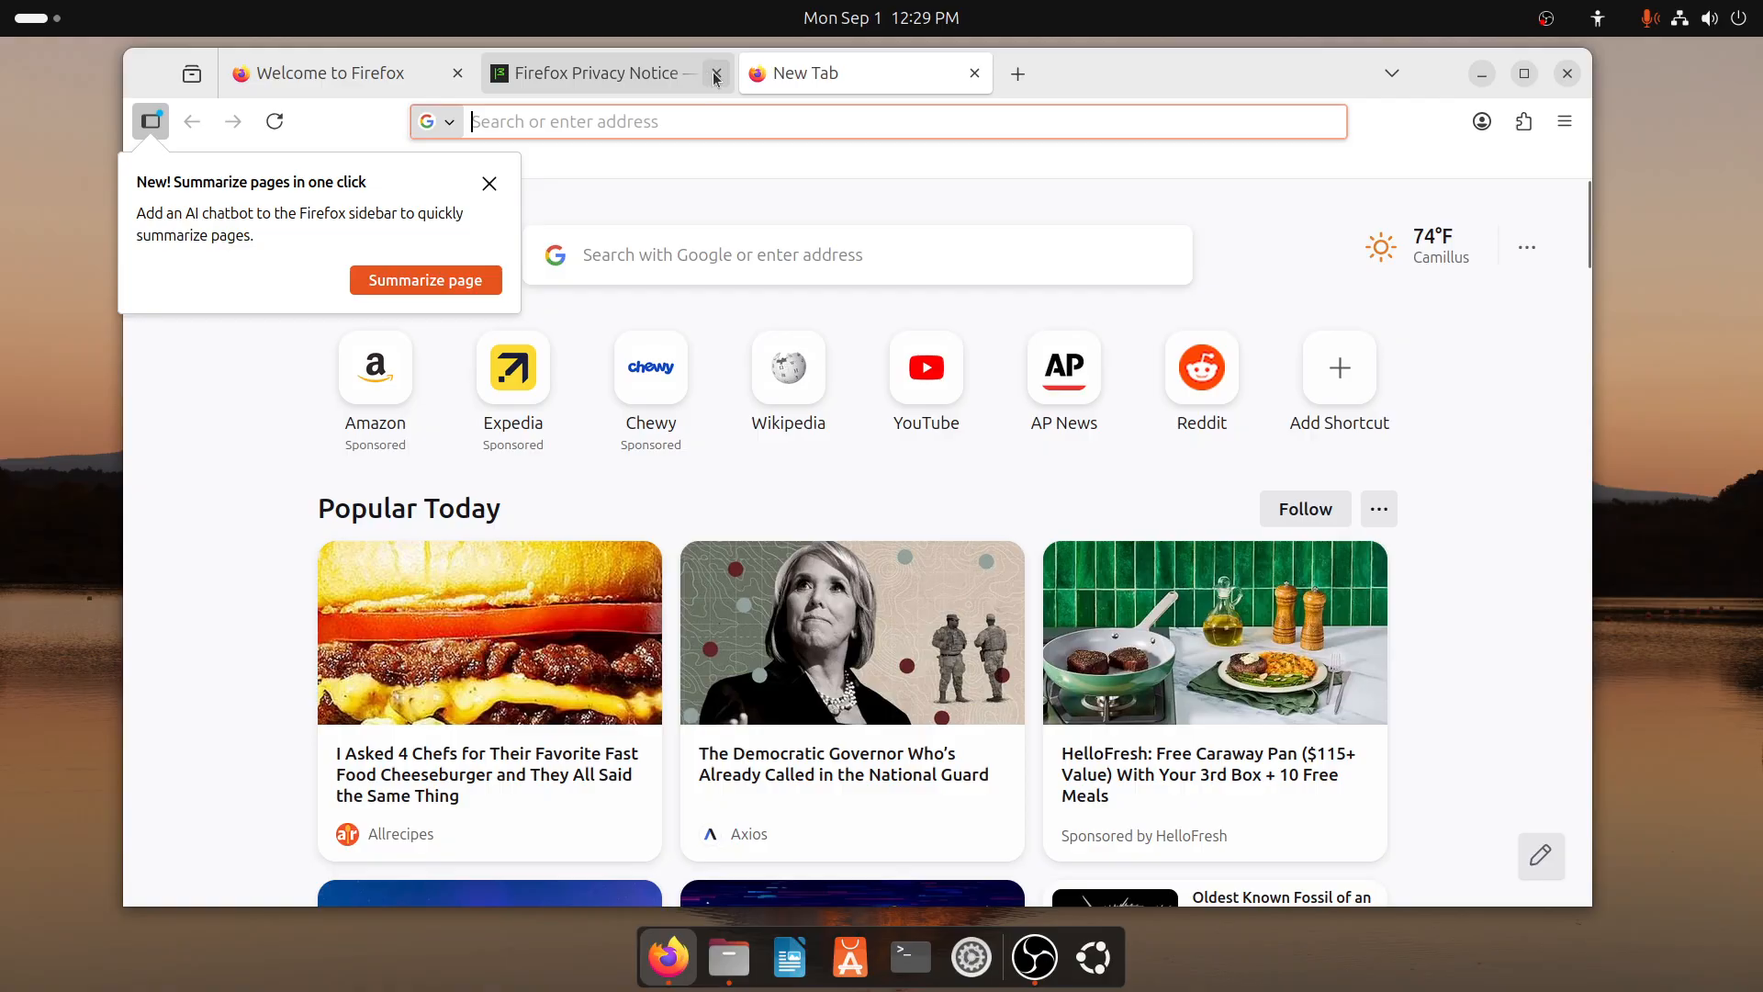
pyautogui.click(716, 74)
pyautogui.click(457, 74)
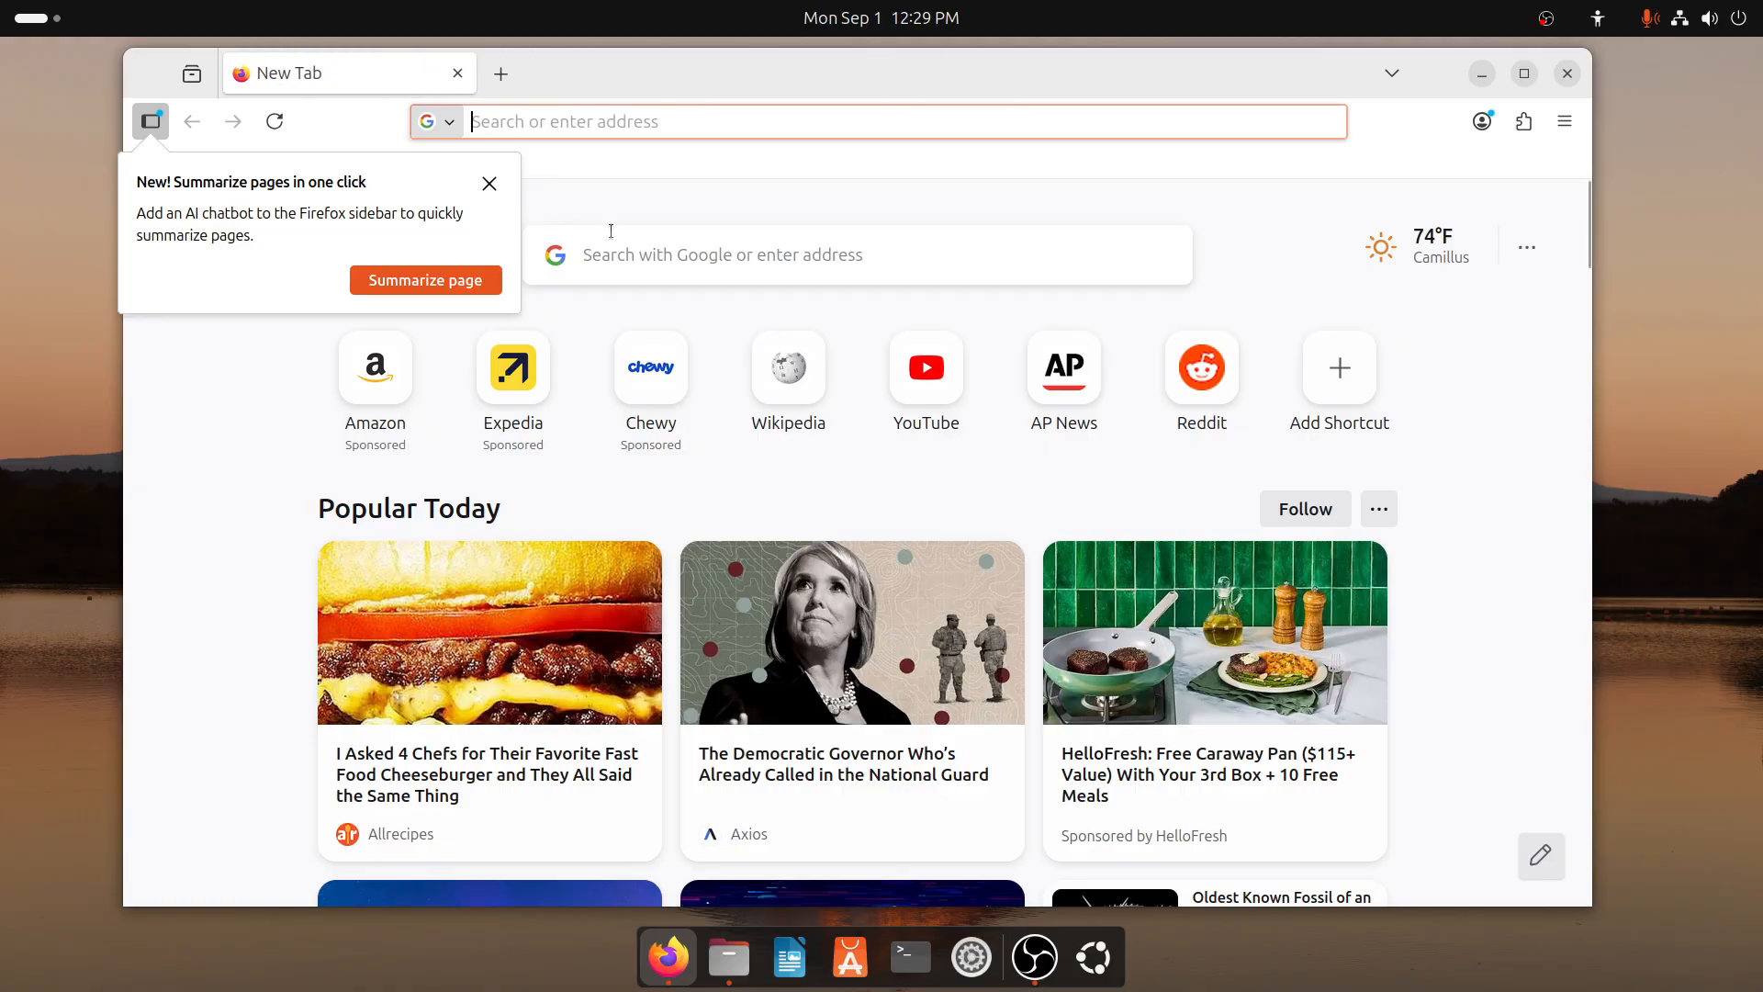
pyautogui.click(491, 184)
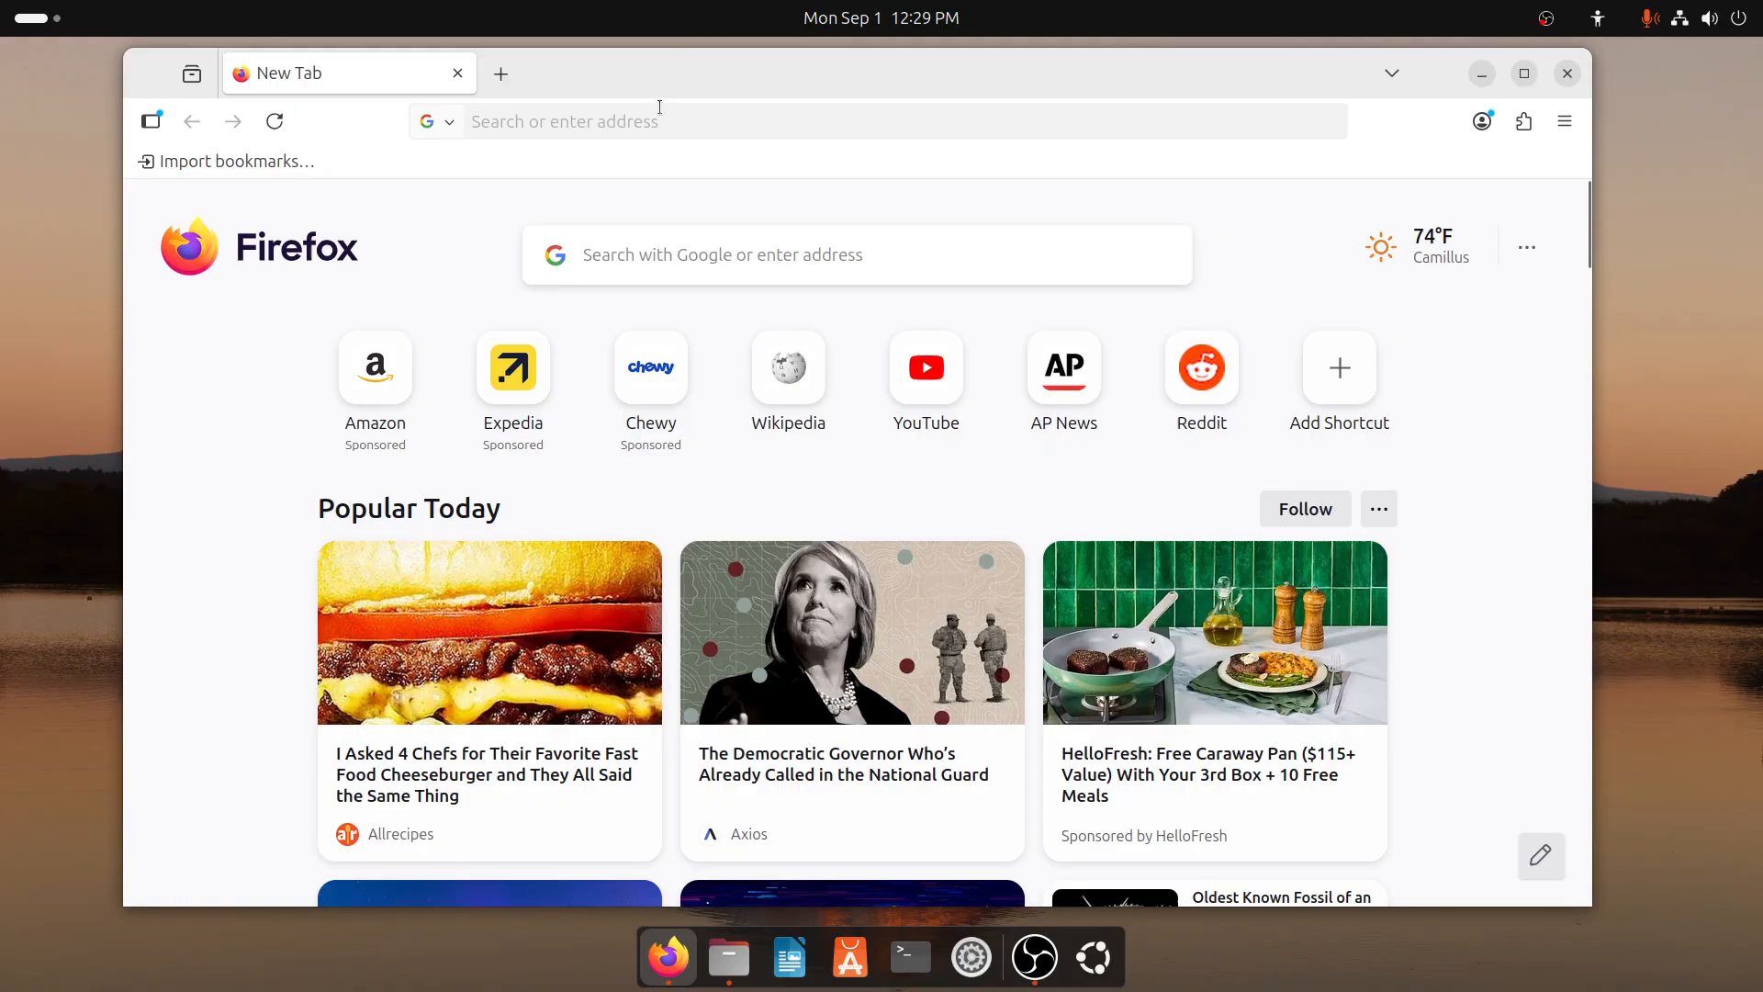
# Search Google for "google chrome" and open the official Google Chrome page
pyautogui.click(644, 243)
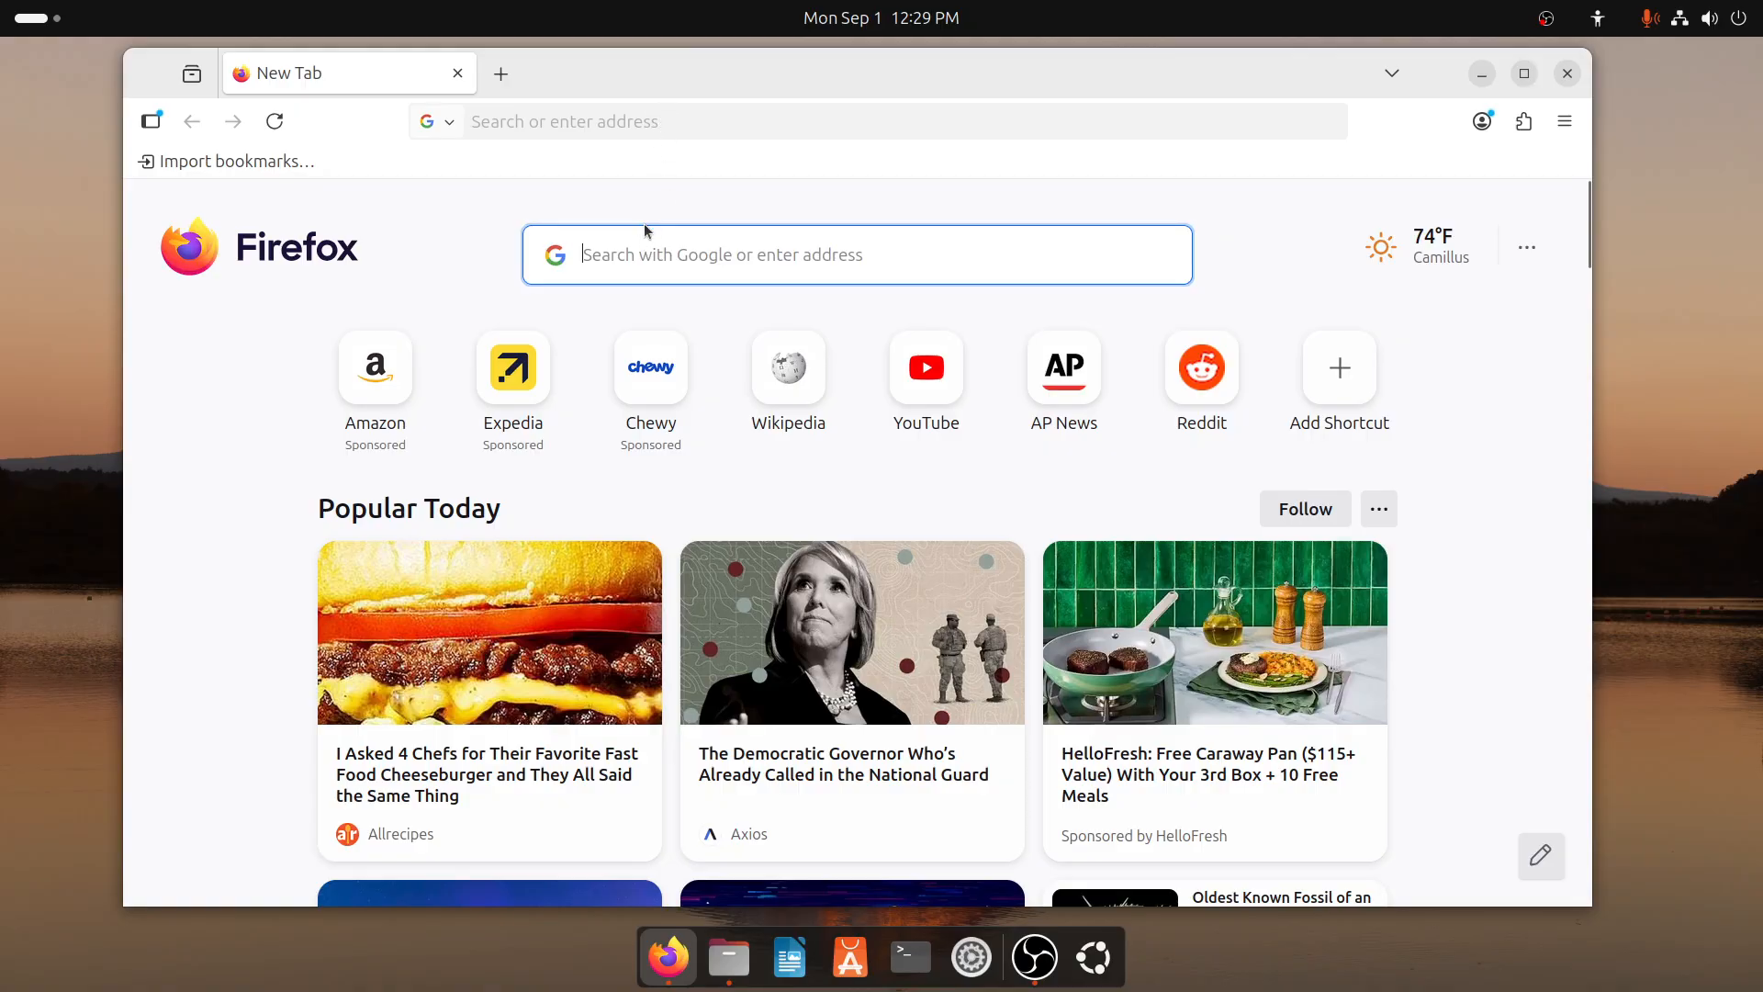
pyautogui.write('google chr')
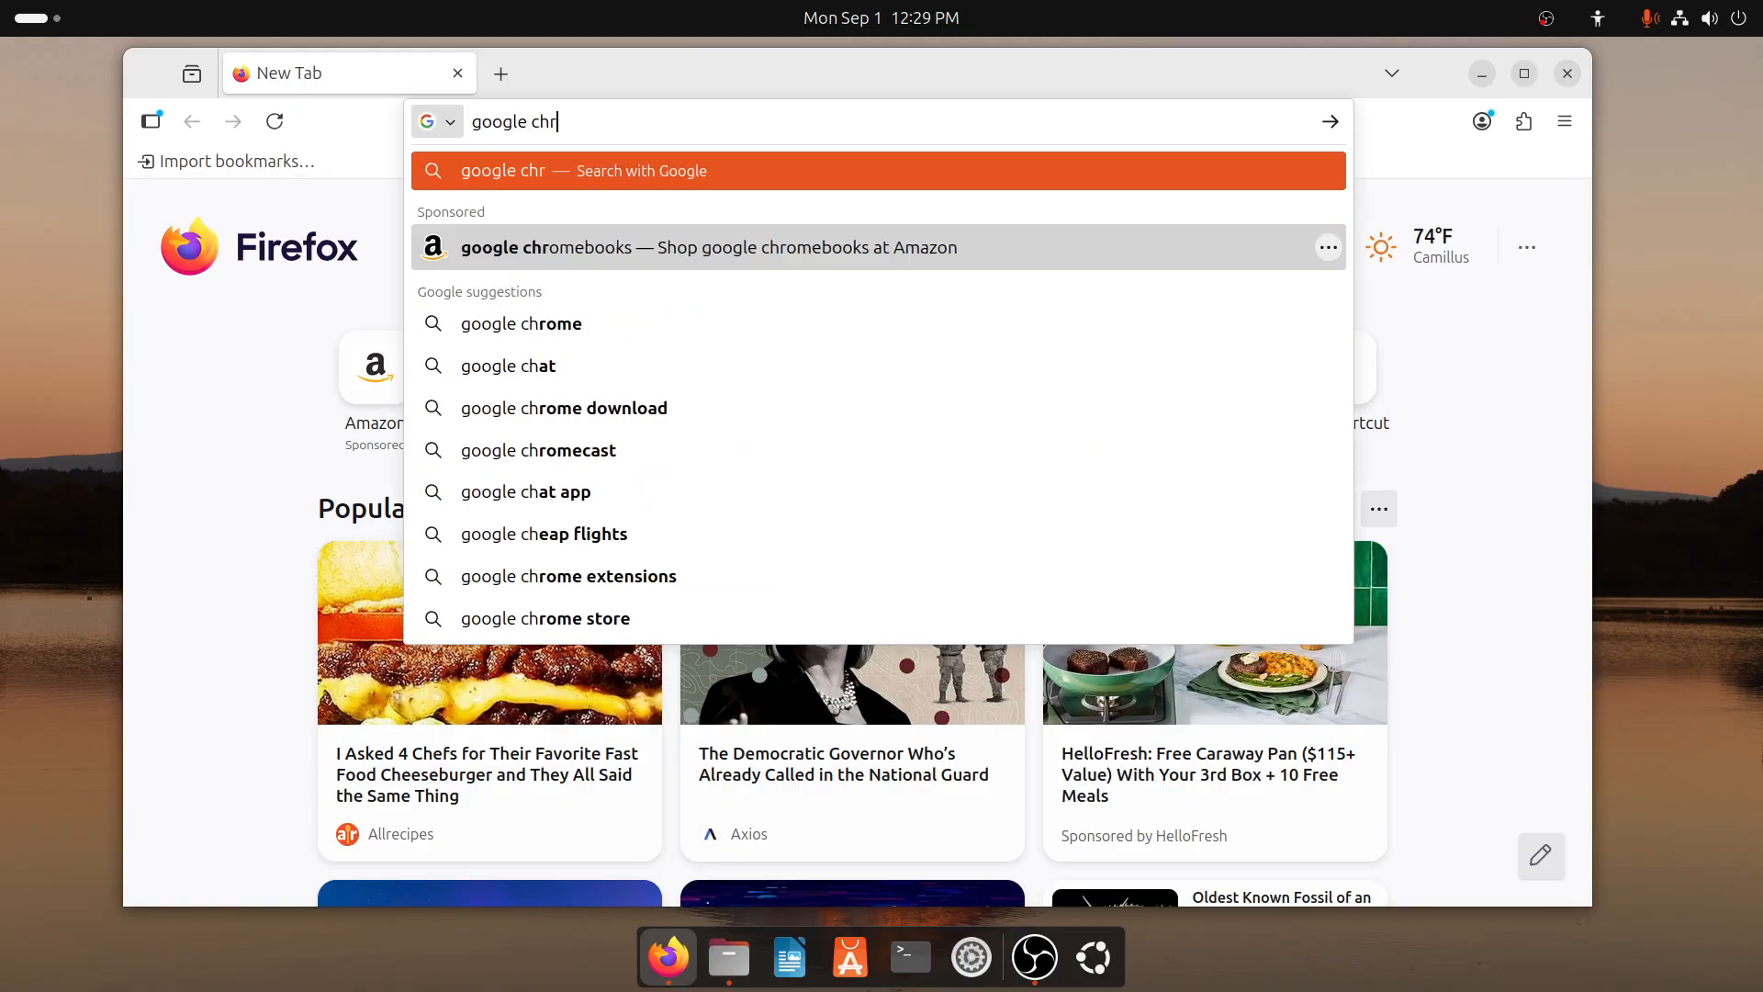
pyautogui.write('ome')
pyautogui.press('Return')
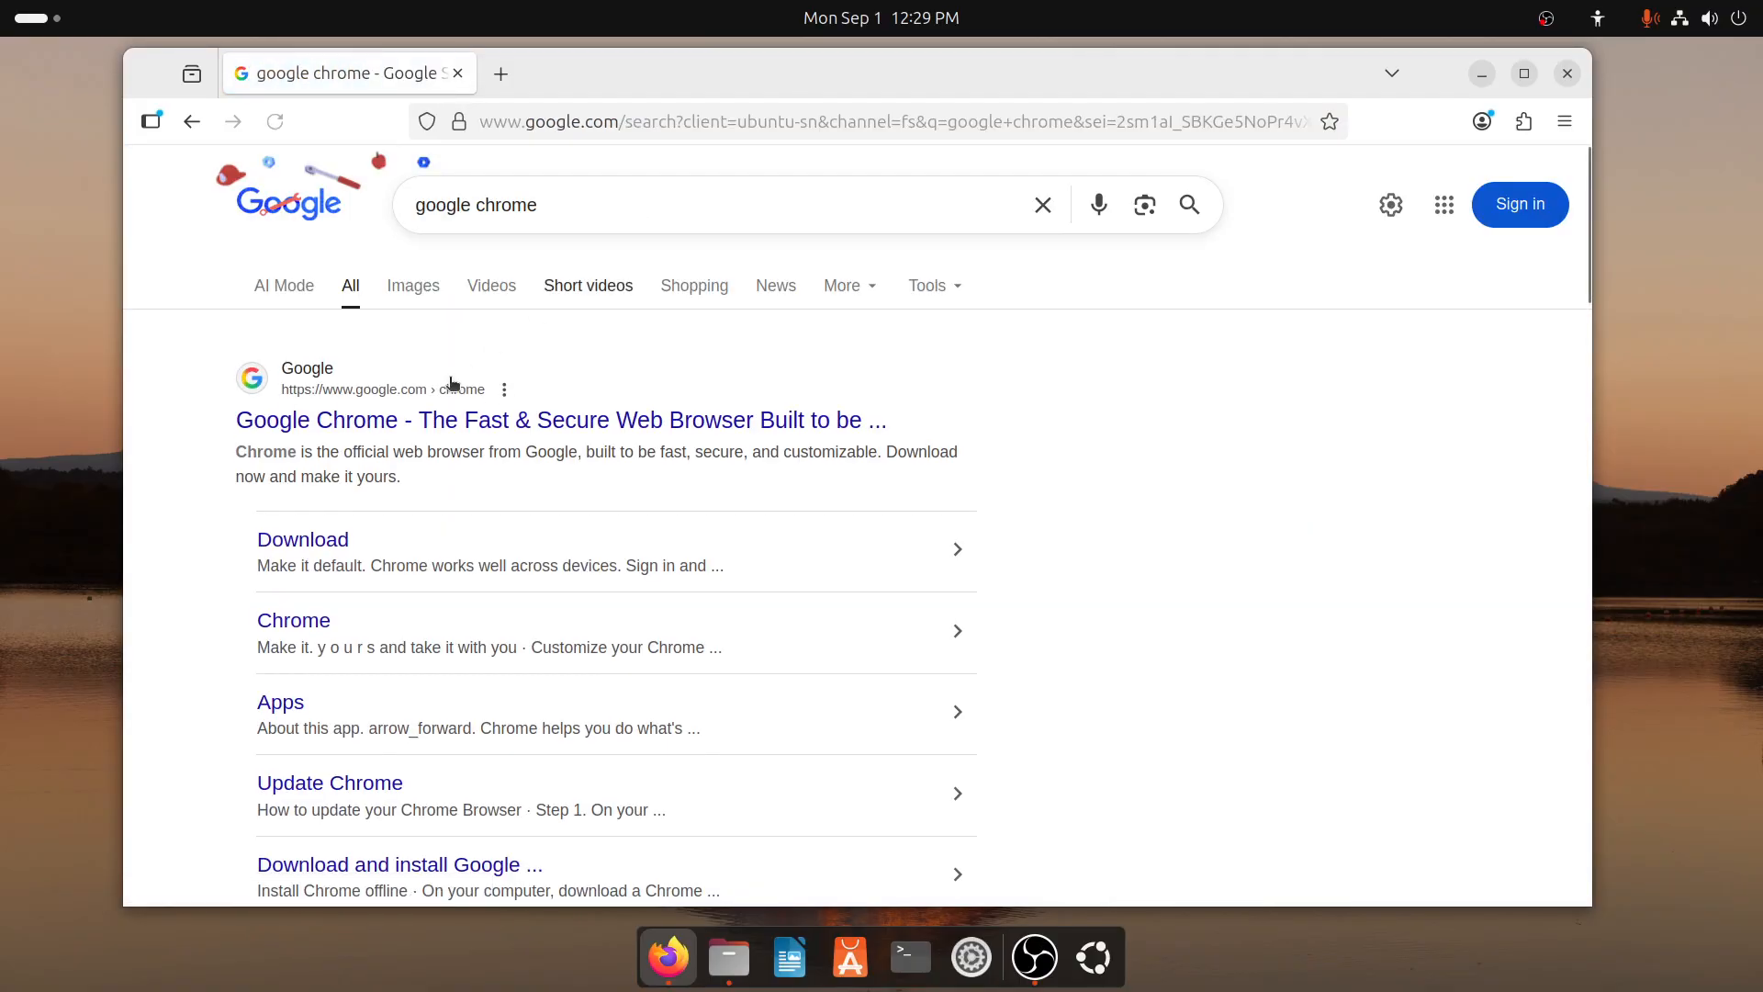
pyautogui.click(336, 420)
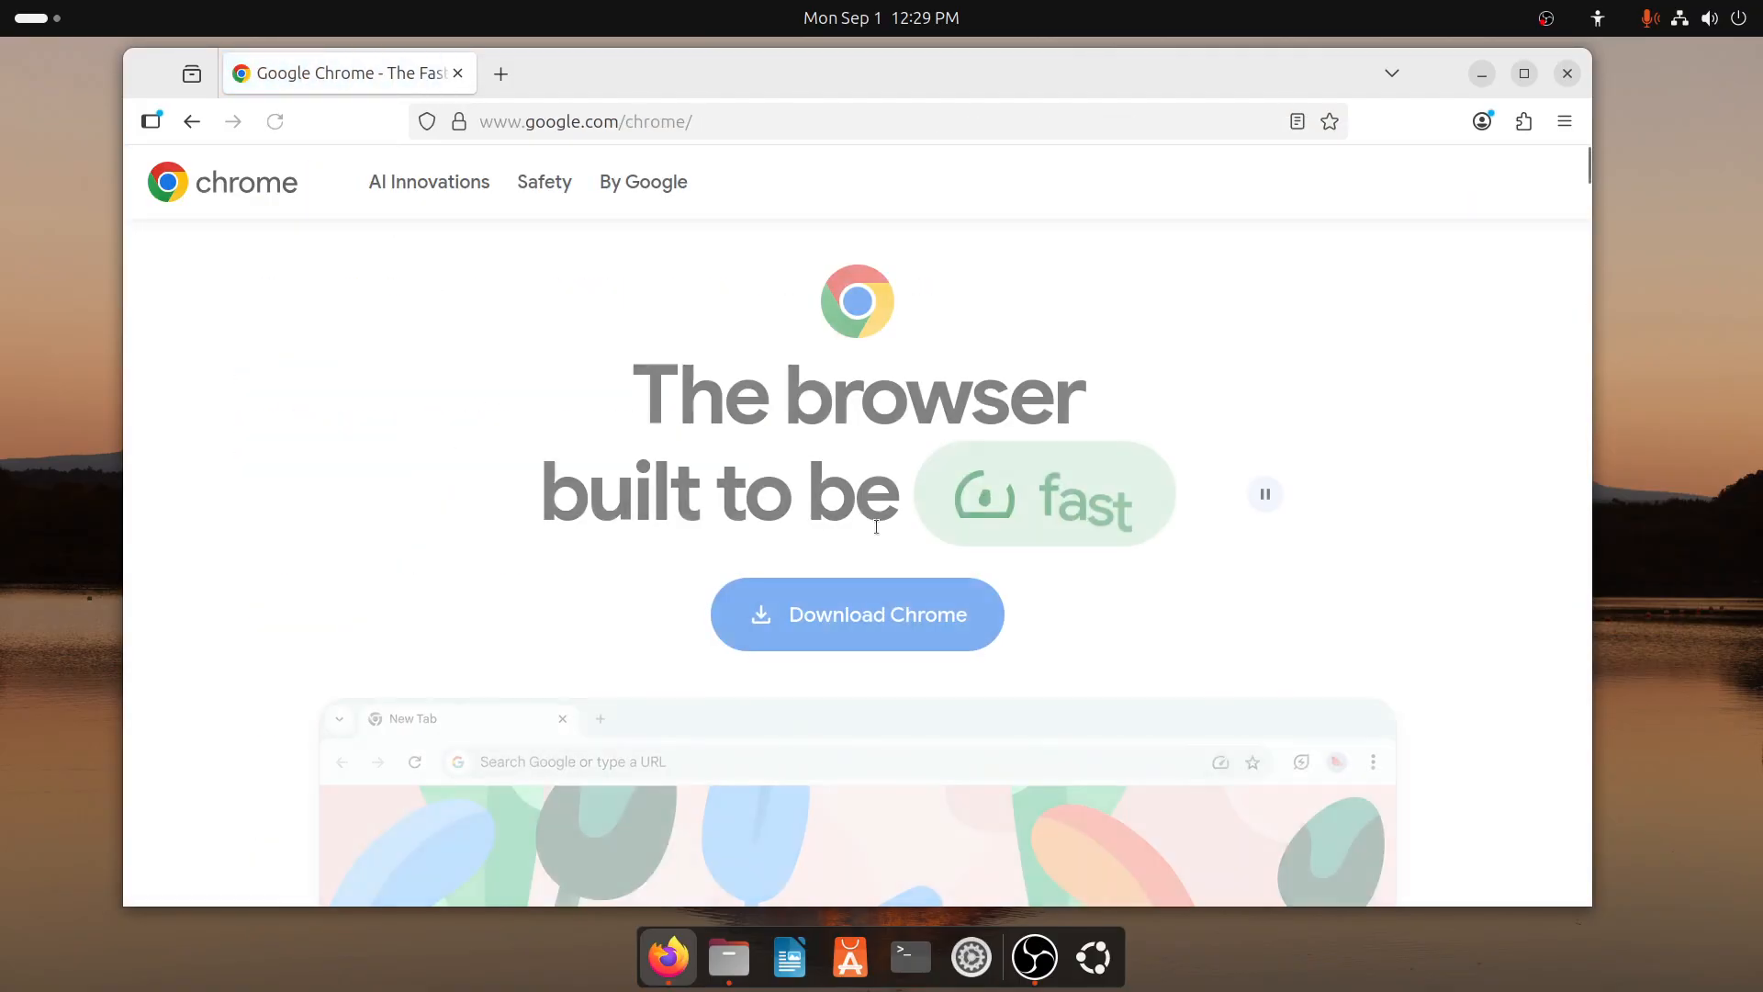
# Download Chrome for Linux as the 64 bit .deb package for Debian/Ubuntu, accepting the terms
pyautogui.click(832, 626)
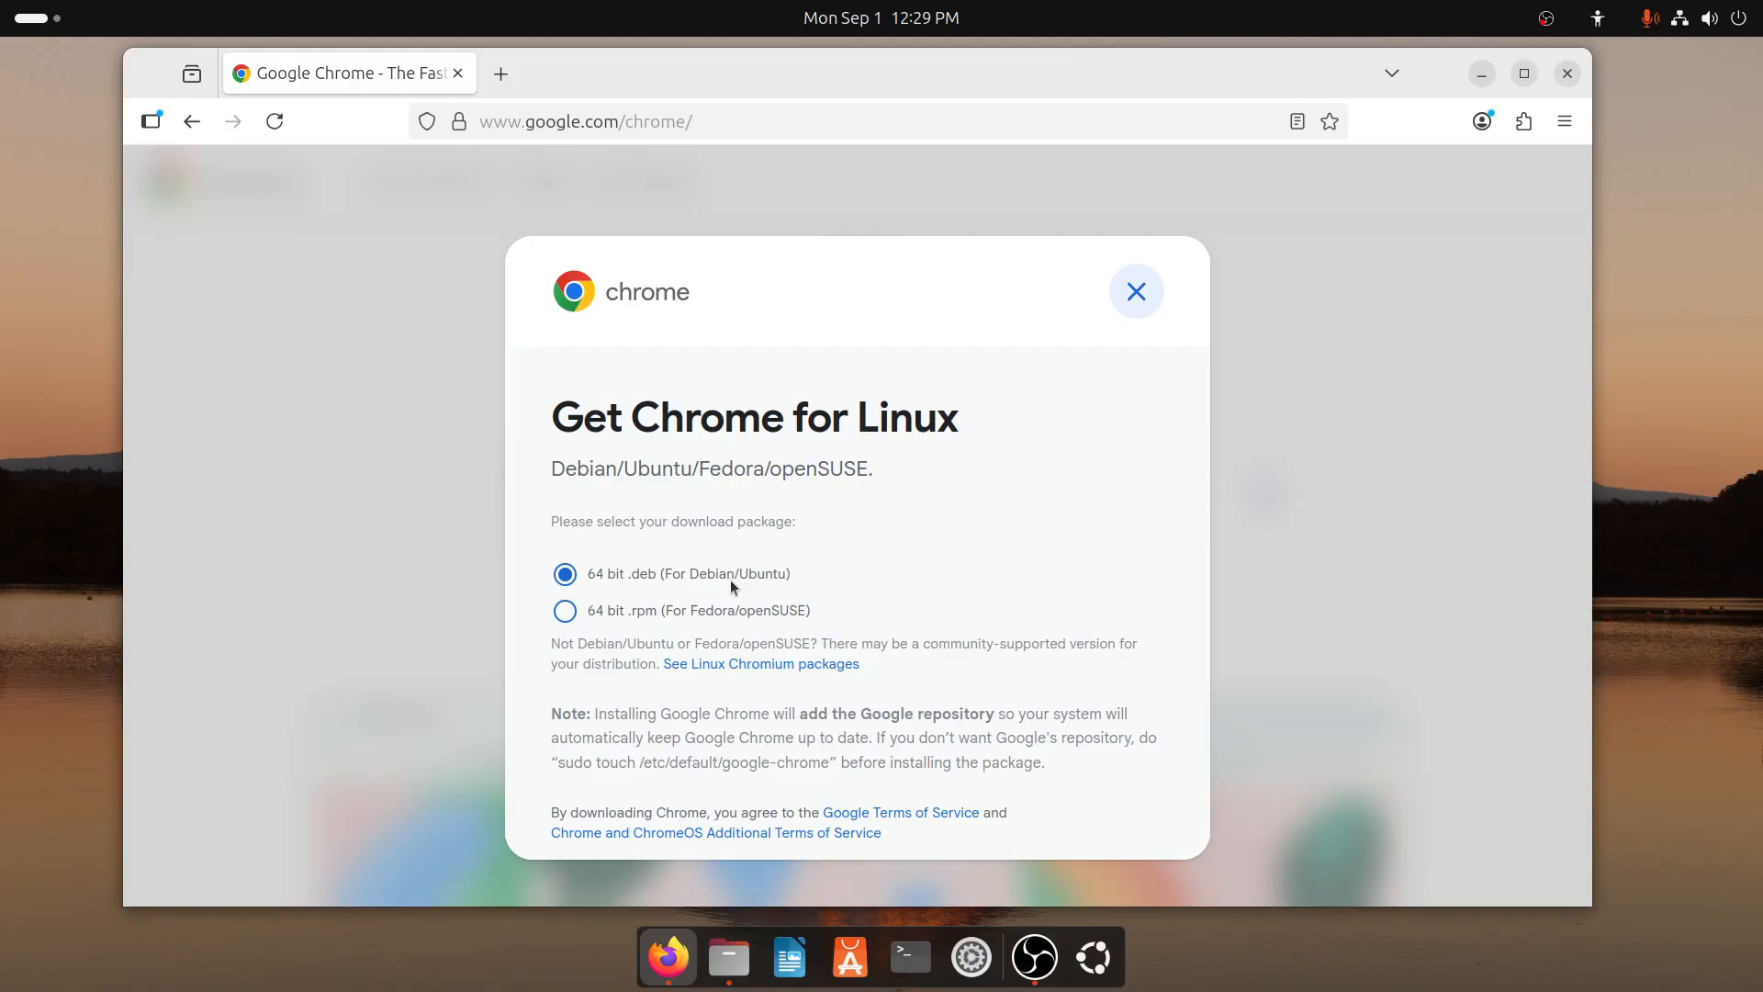
pyautogui.scroll(-2, 730, 581)
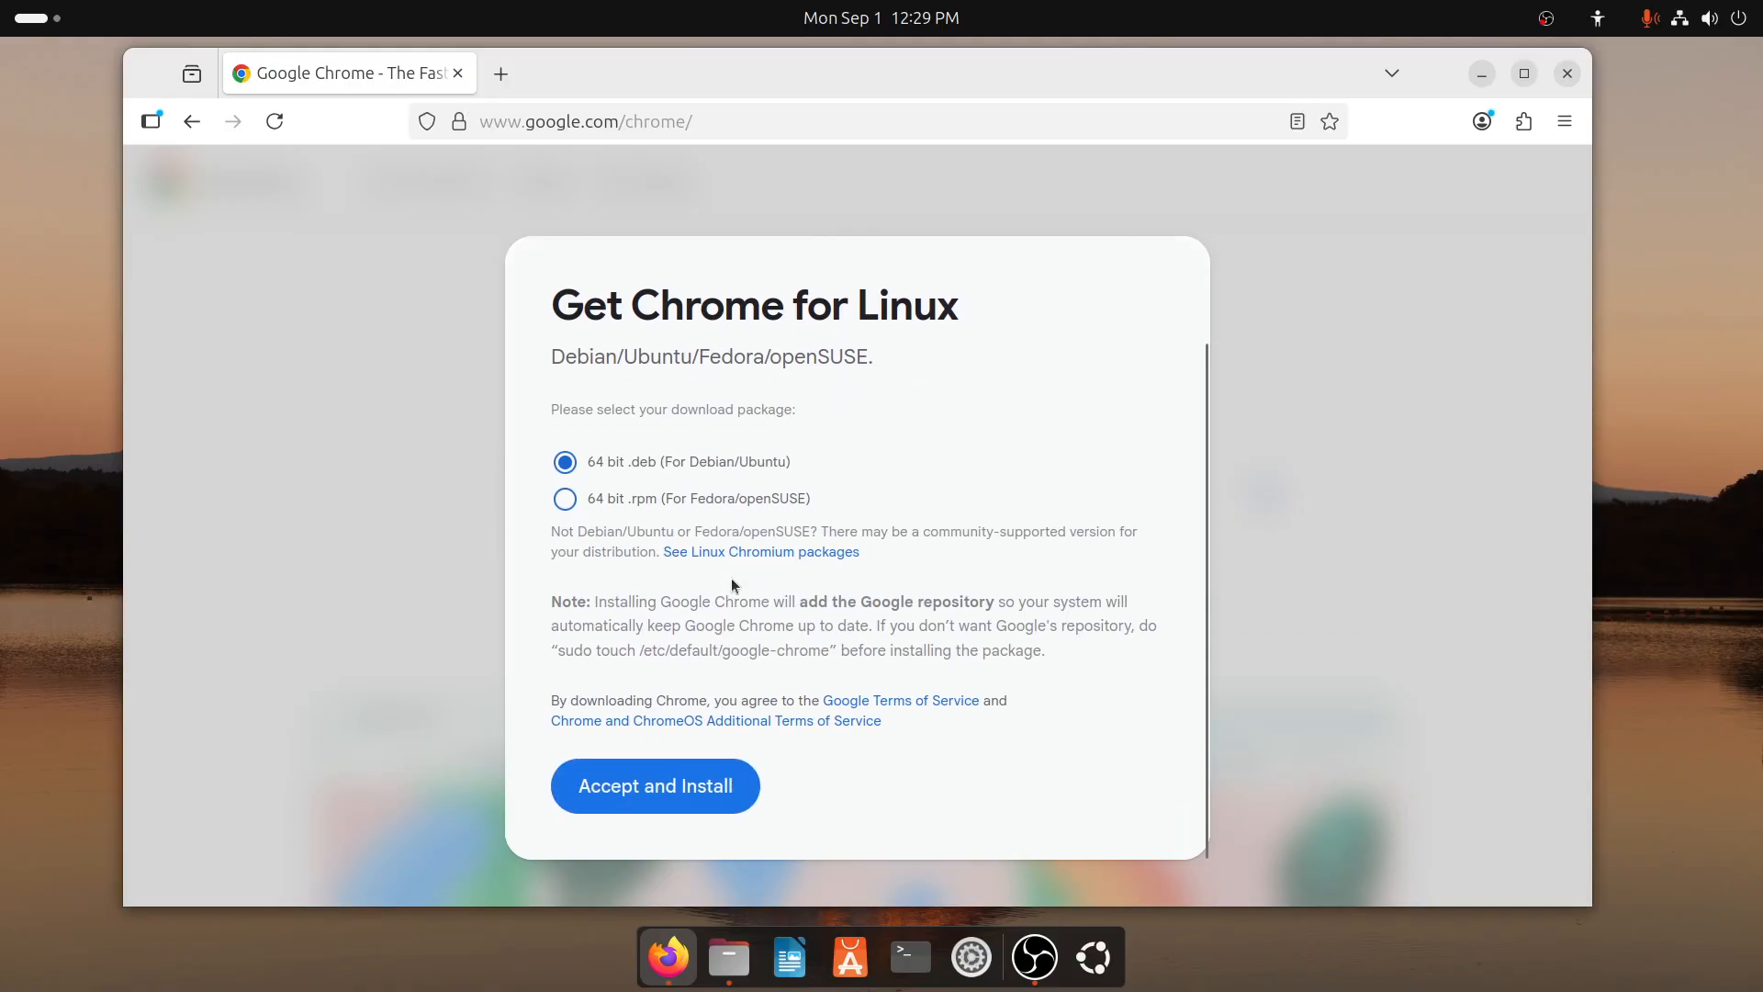
pyautogui.click(663, 801)
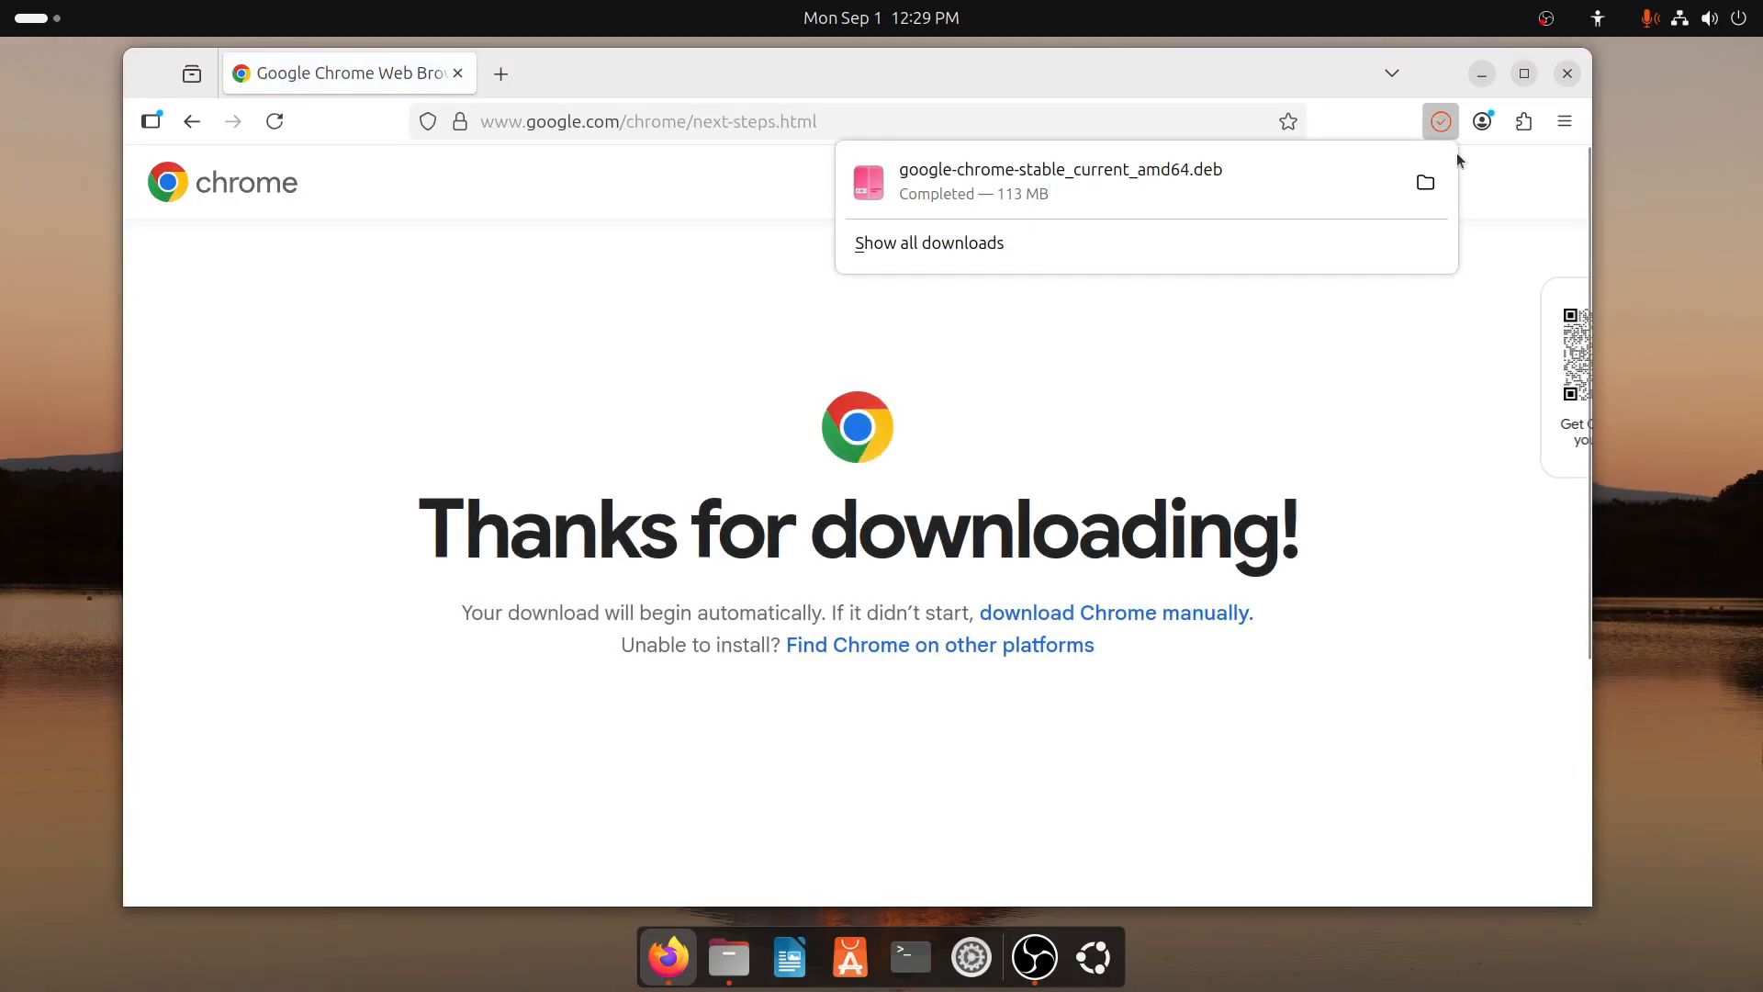
# Close Firefox and unpin it from the dock
pyautogui.click(1568, 73)
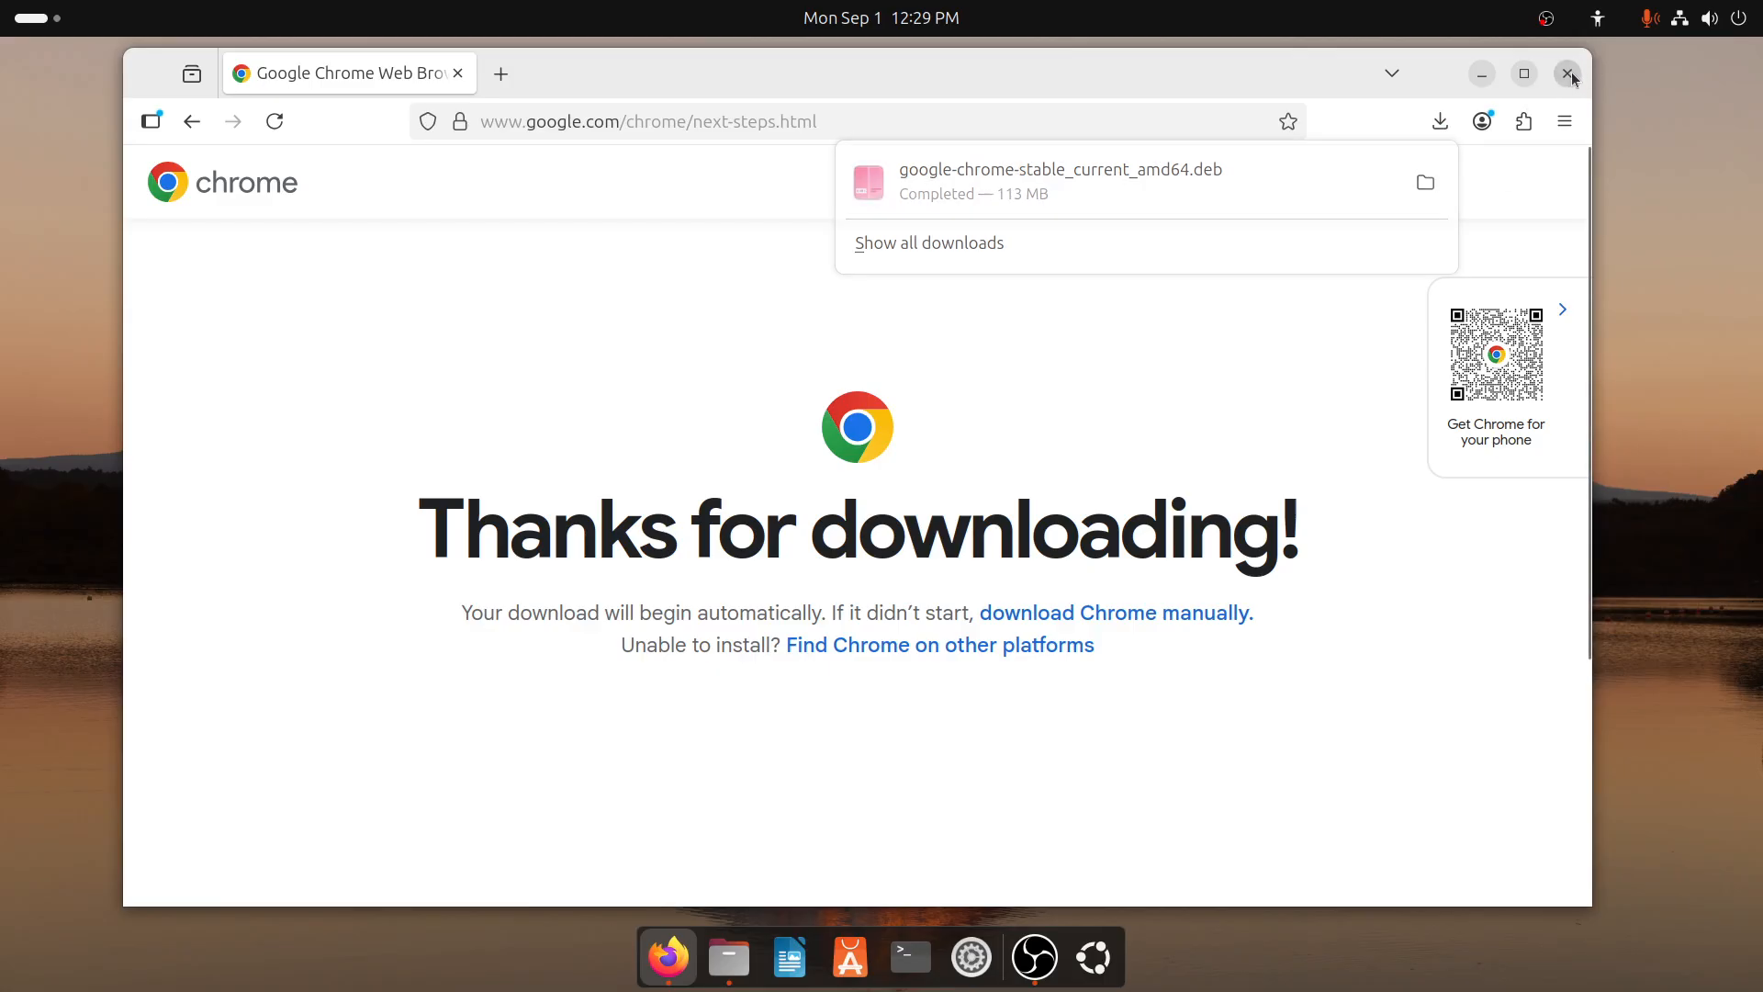
pyautogui.rightClick(668, 957)
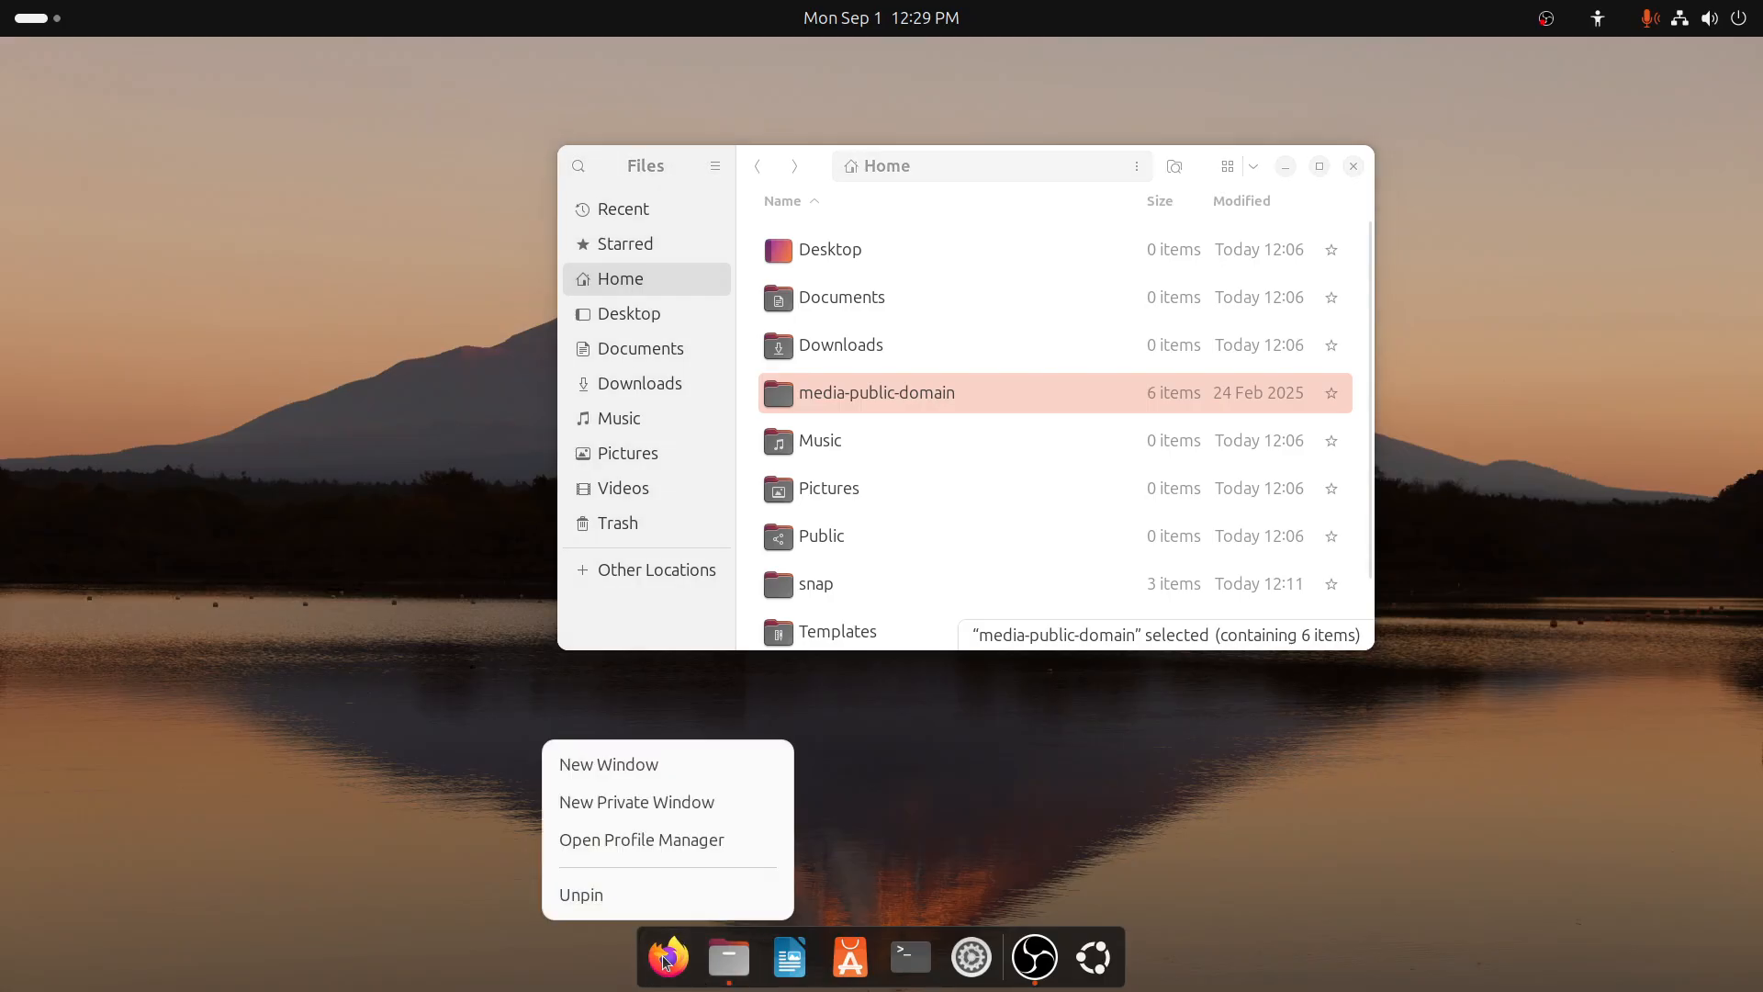
pyautogui.click(609, 896)
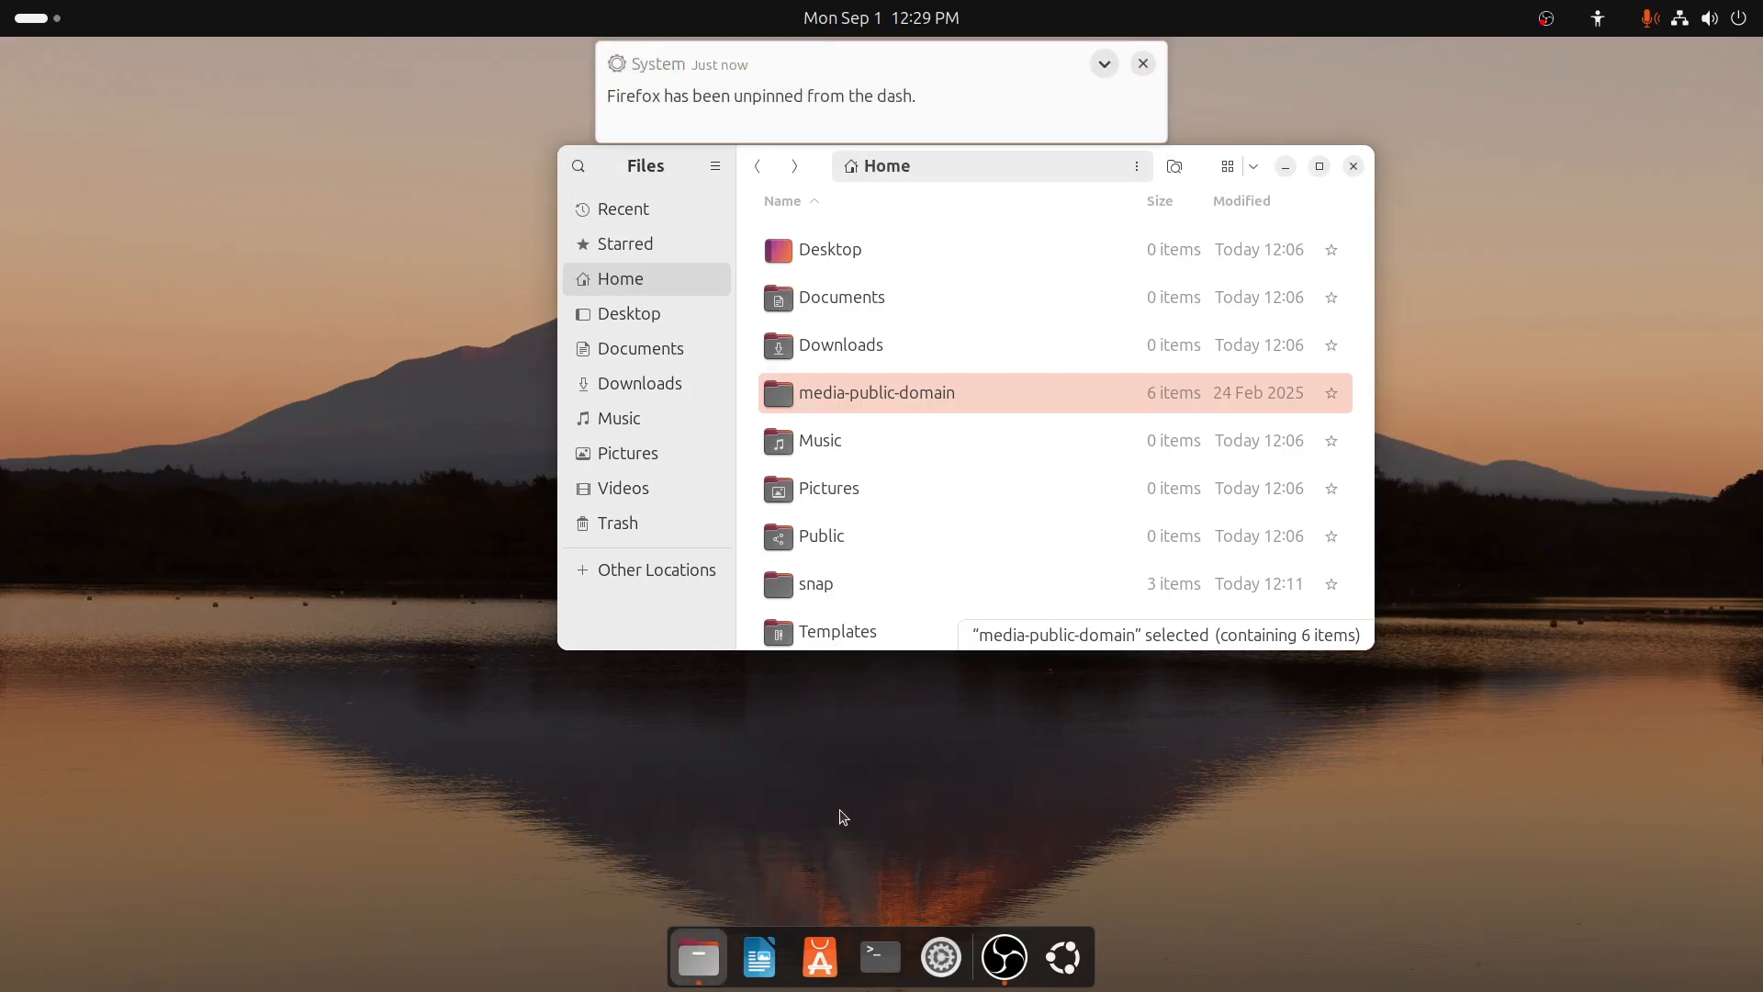
# Show the Downloads folder in Files and widen the window on both sides
pyautogui.click(661, 398)
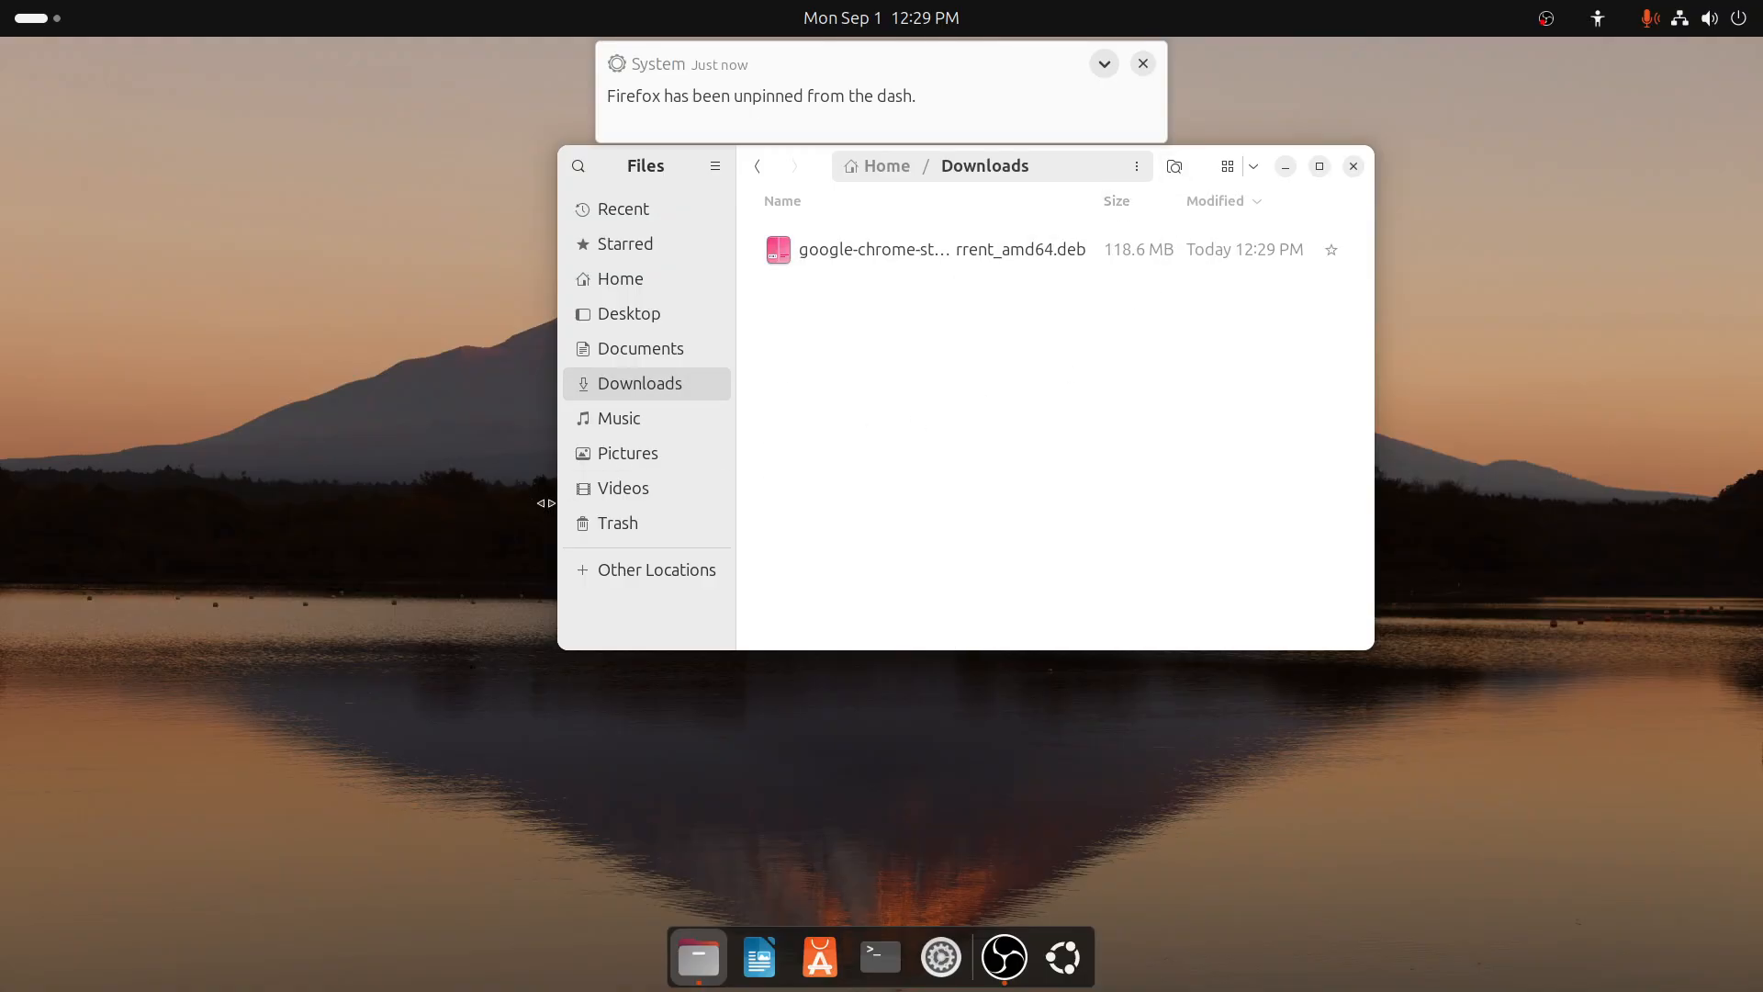
pyautogui.moveTo(548, 503); pyautogui.dragTo(216, 496)
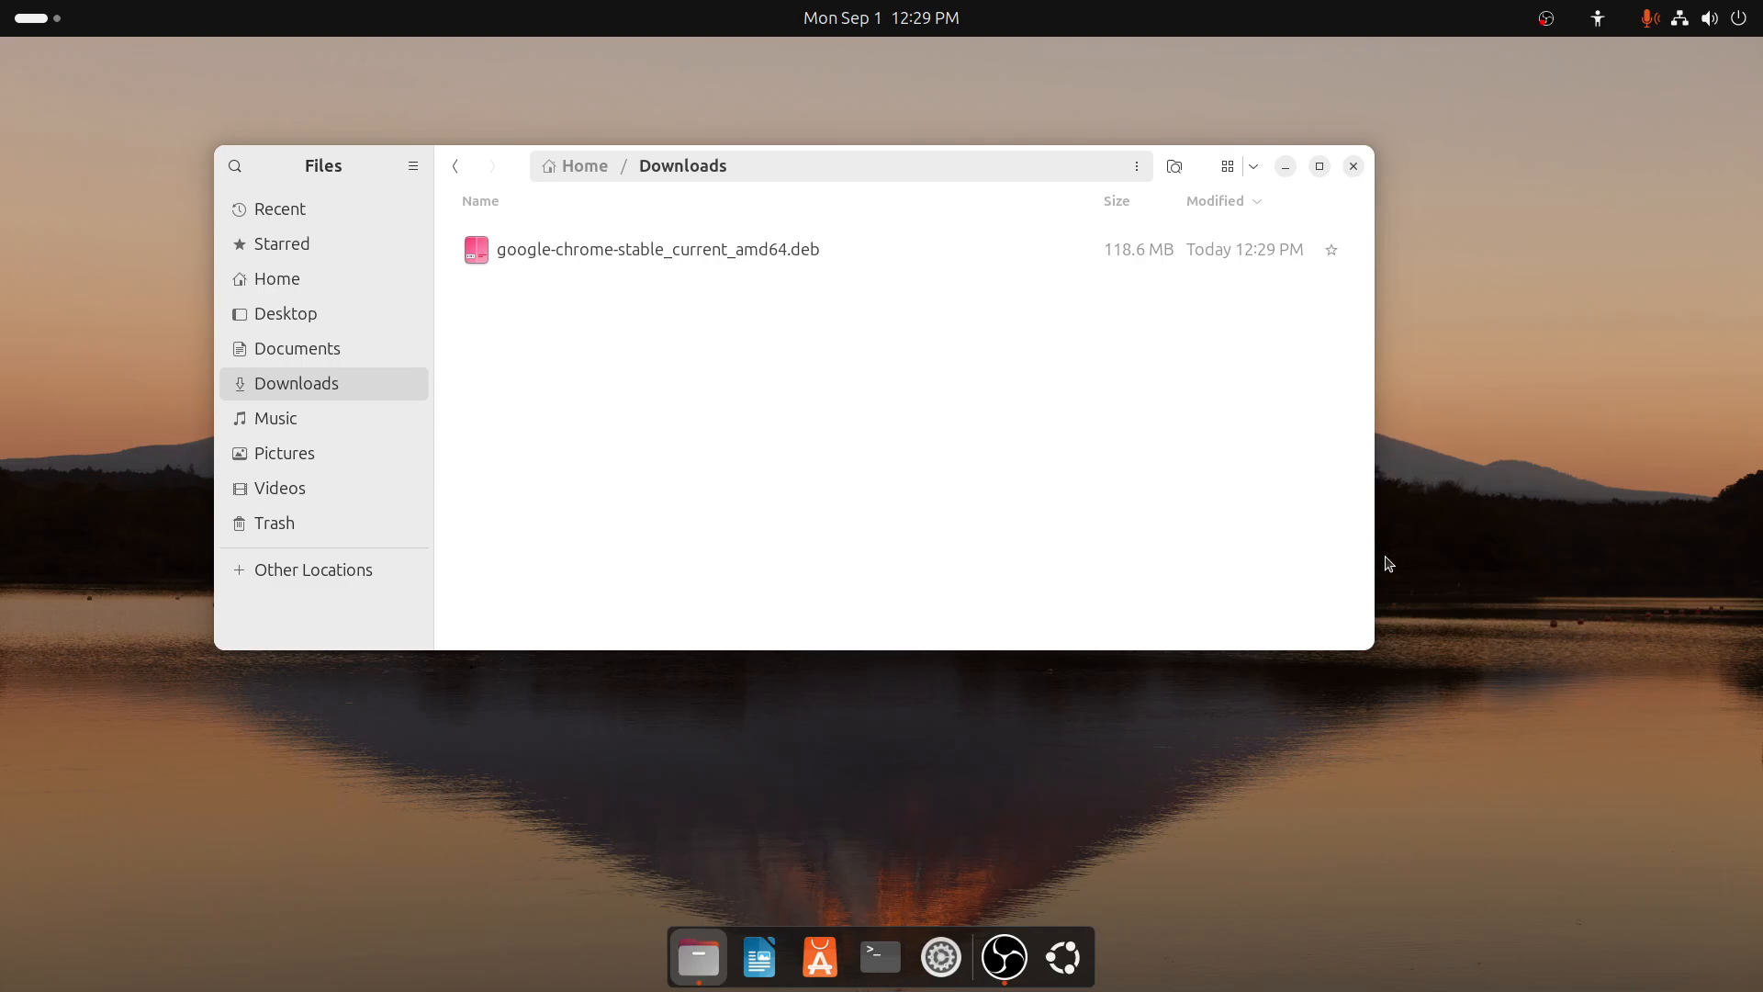
pyautogui.moveTo(1380, 561); pyautogui.dragTo(1469, 560)
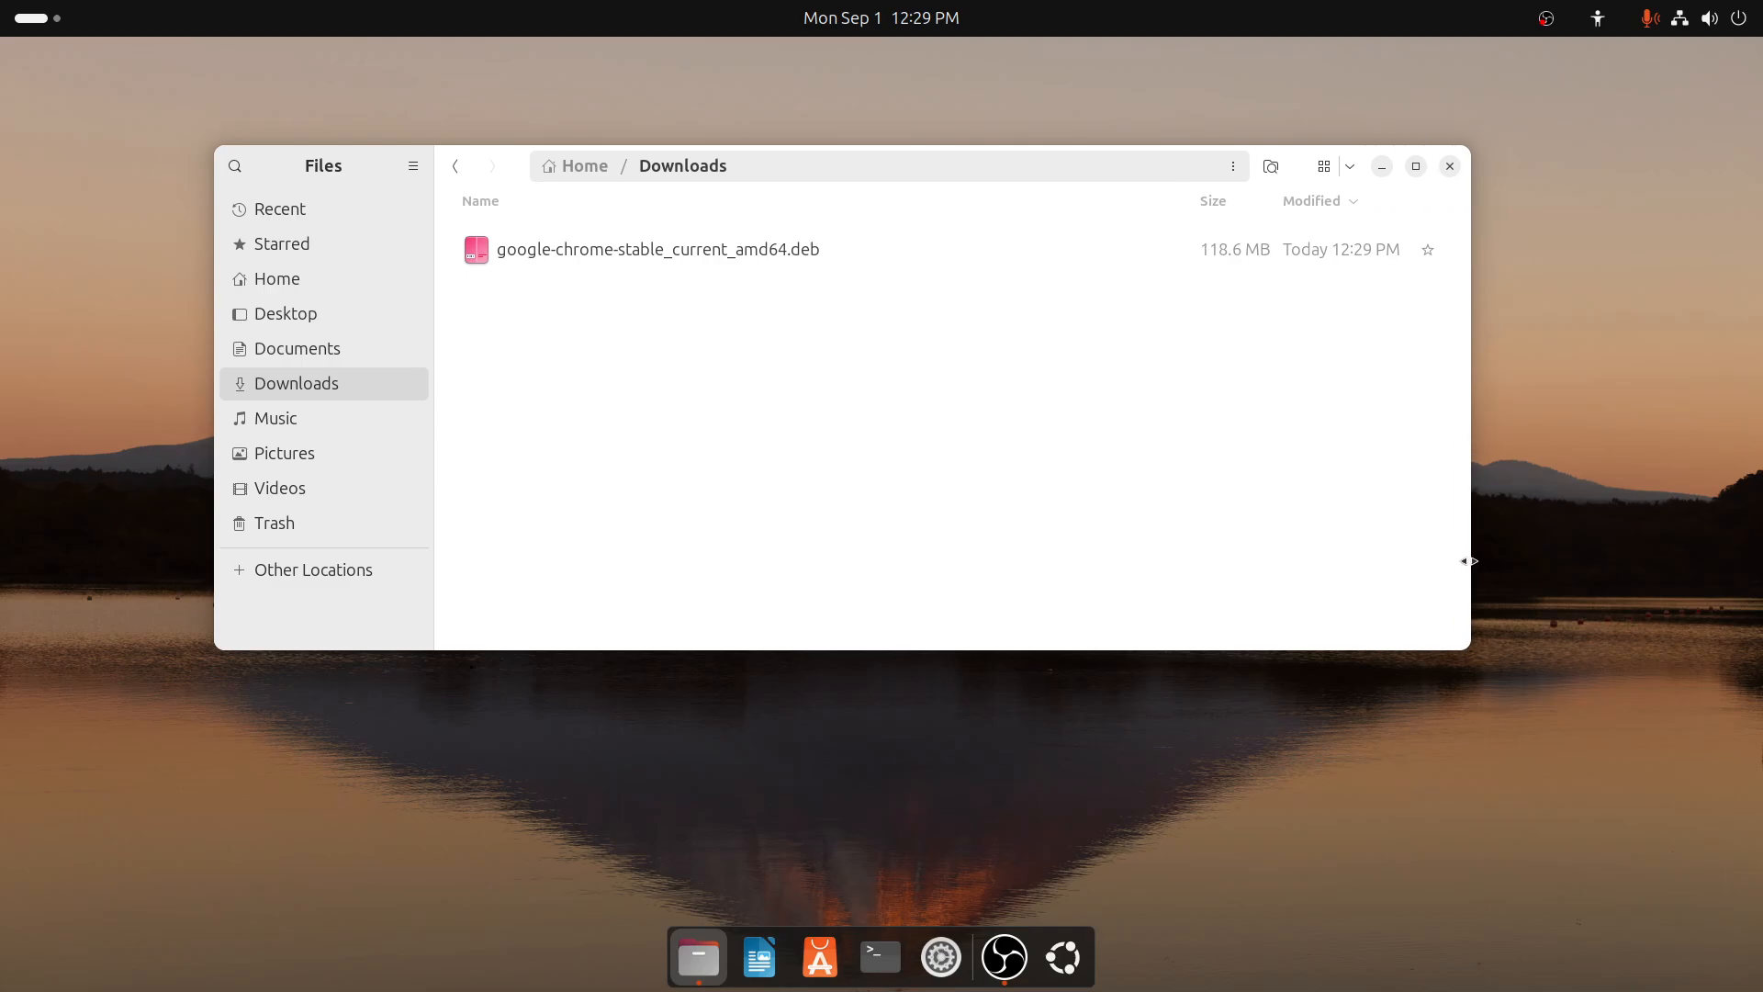
# Open the downloaded google-chrome-stable_current_amd64.deb with App Center without making it the default app
pyautogui.rightClick(714, 250)
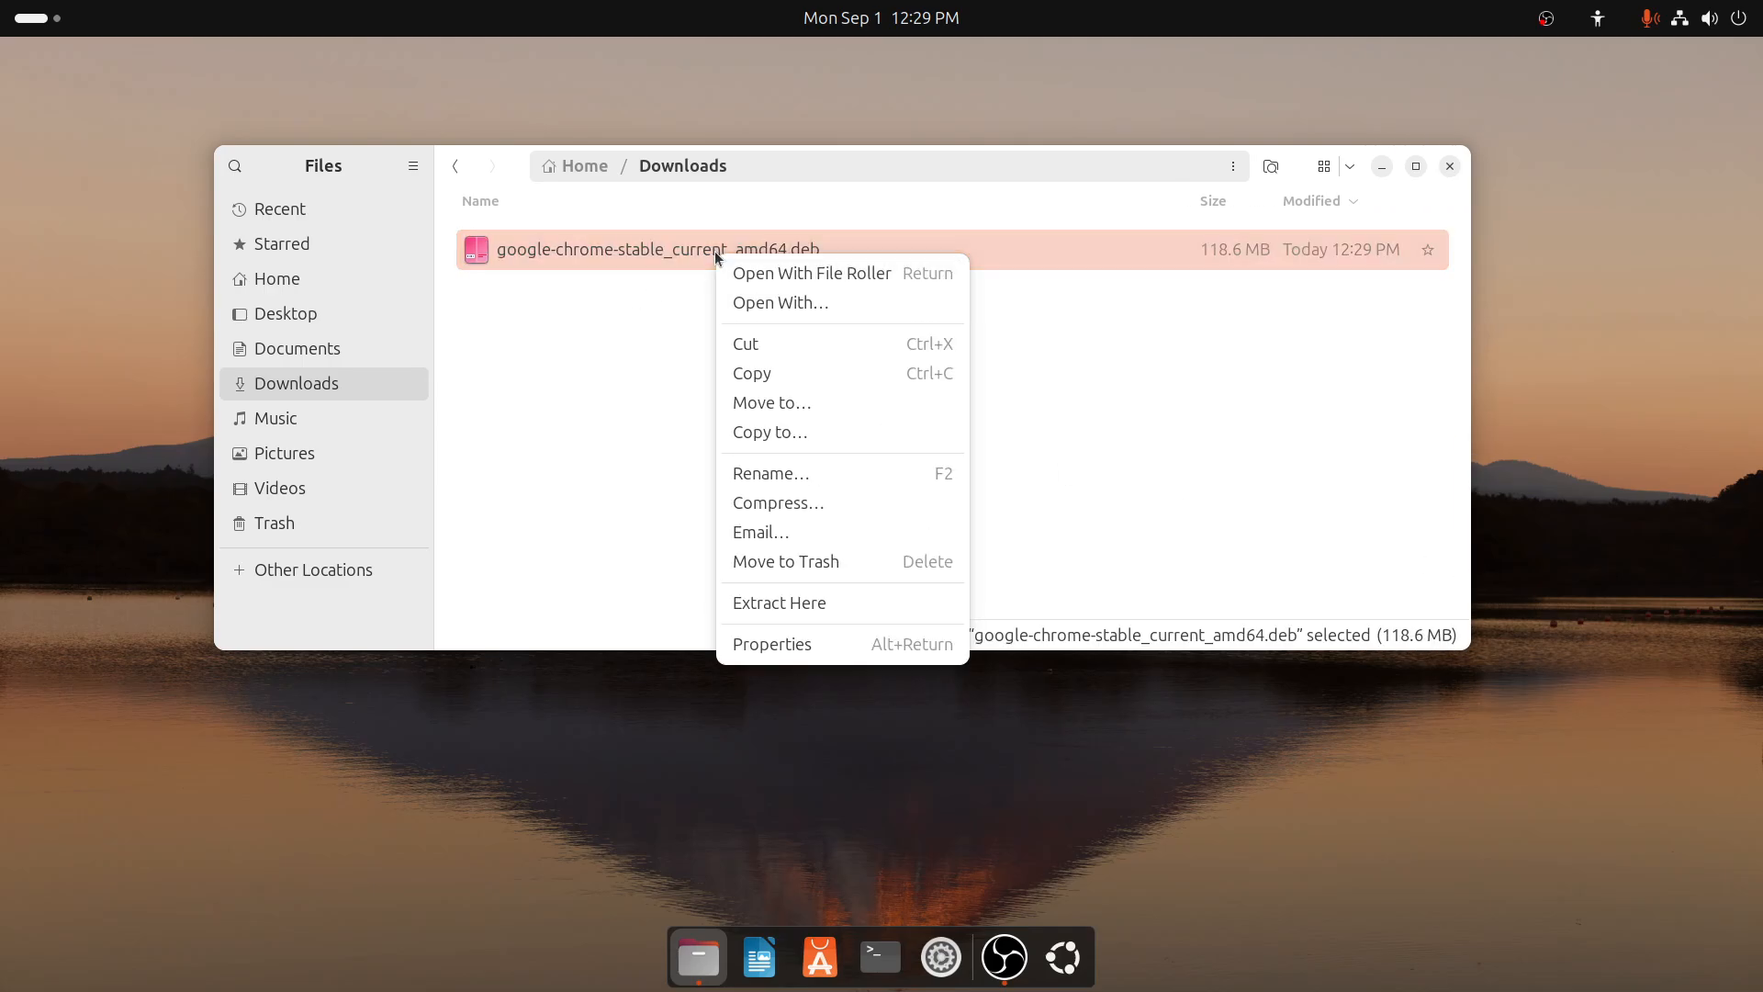
pyautogui.click(755, 306)
pyautogui.click(735, 378)
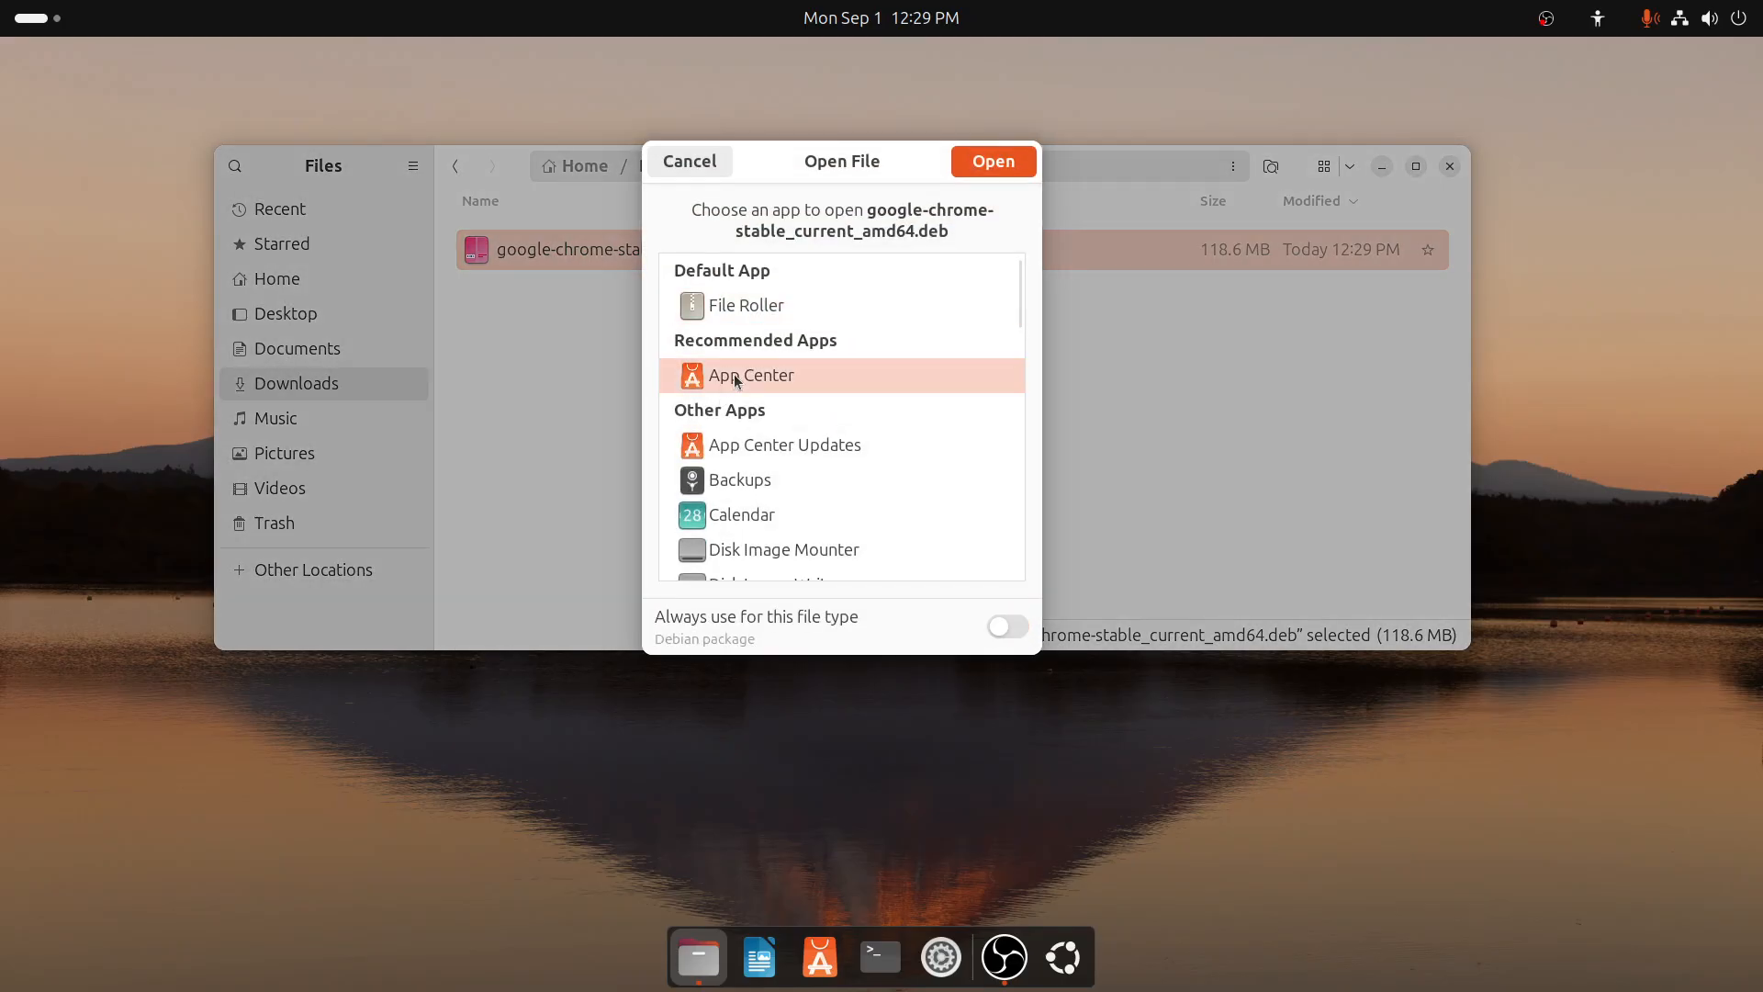
pyautogui.click(1001, 169)
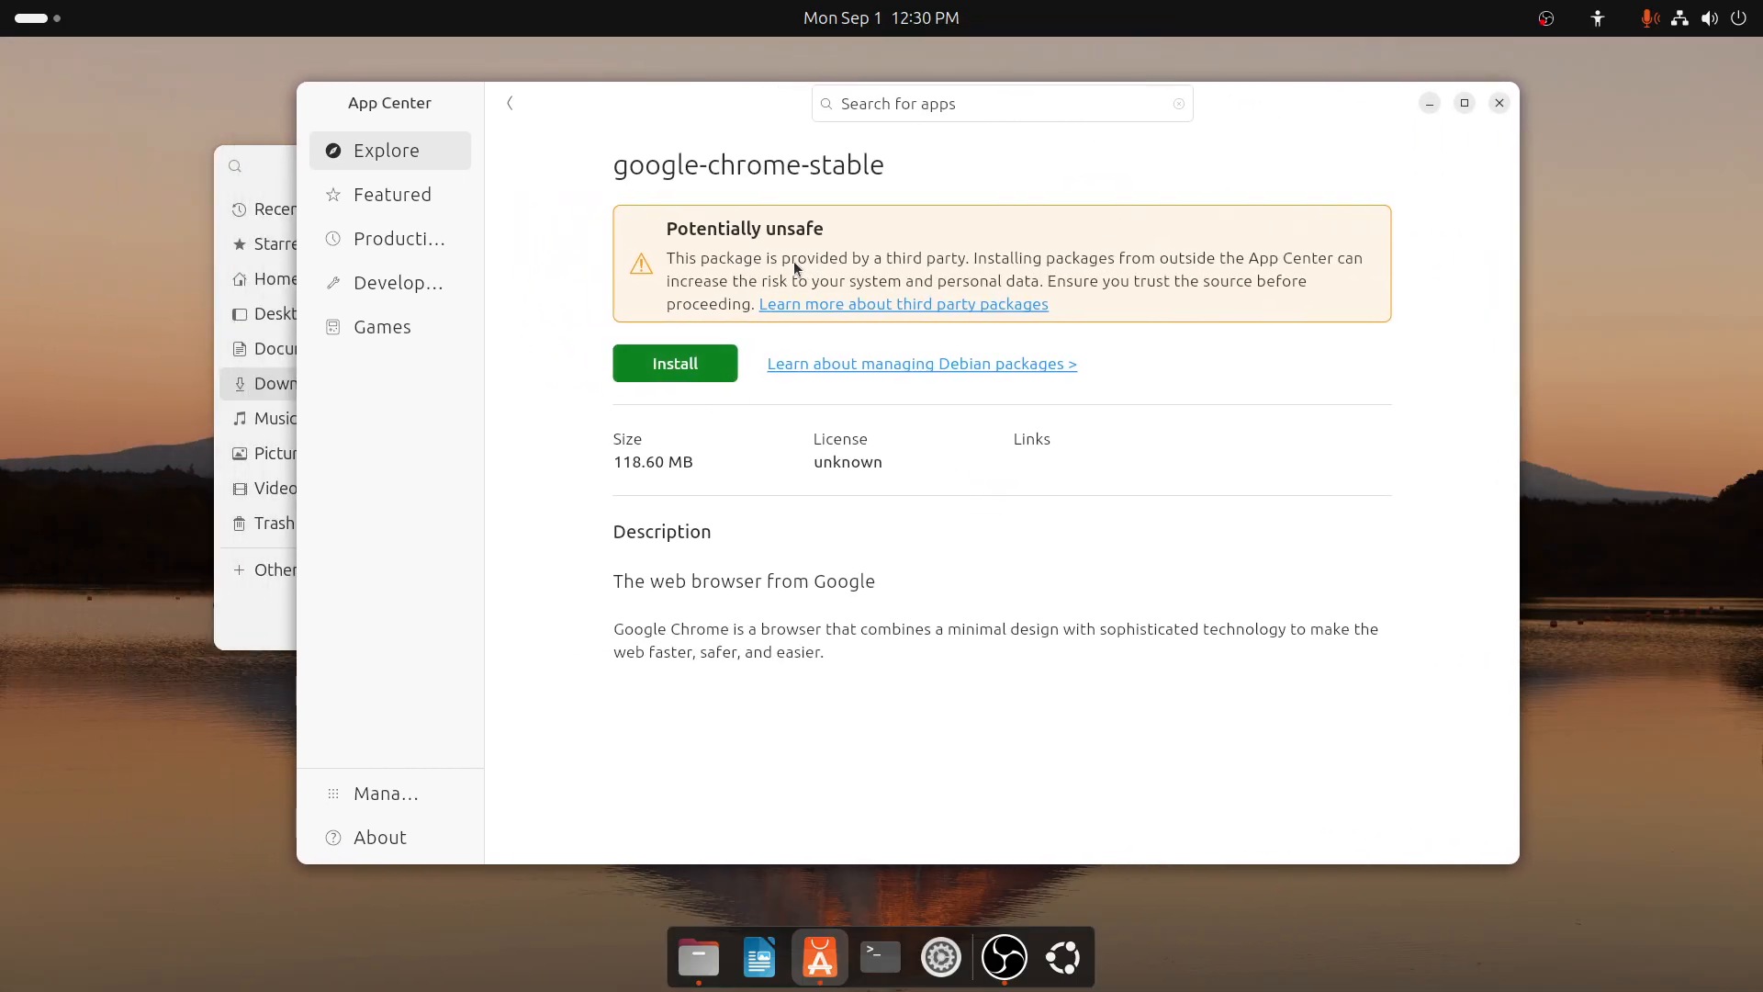
# Install the google-chrome-stable package despite its third-party source, authenticating with the account password
pyautogui.click(694, 365)
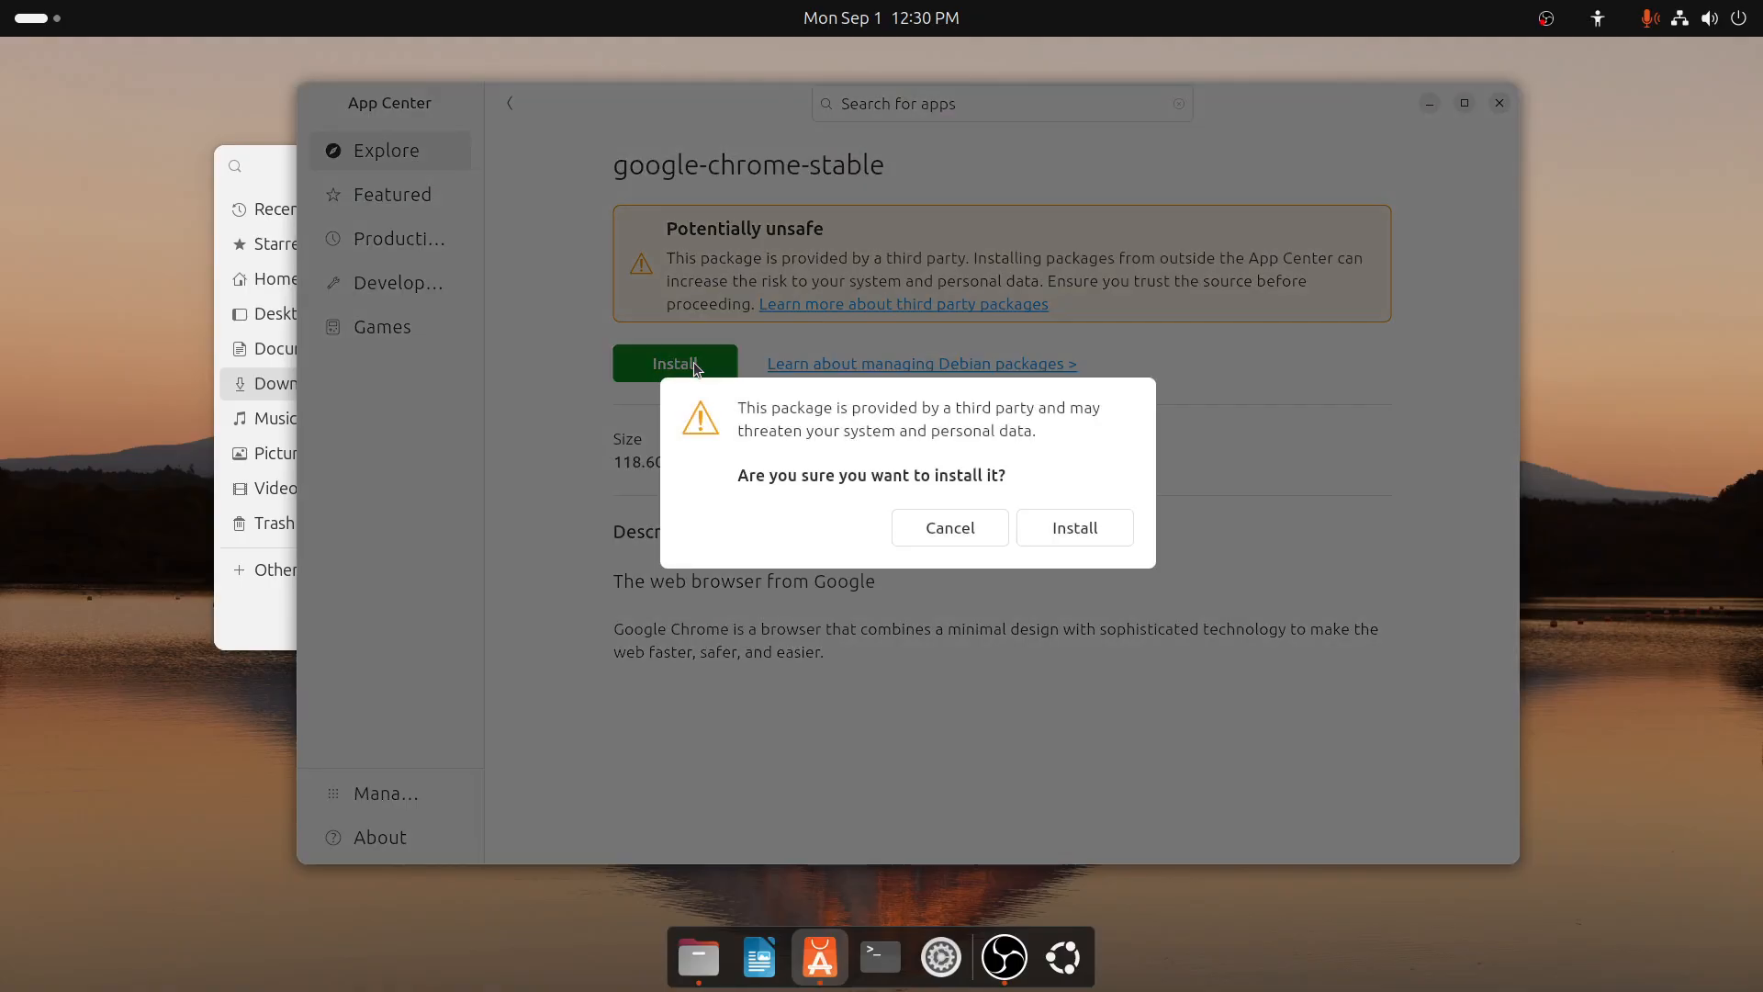
pyautogui.click(1099, 527)
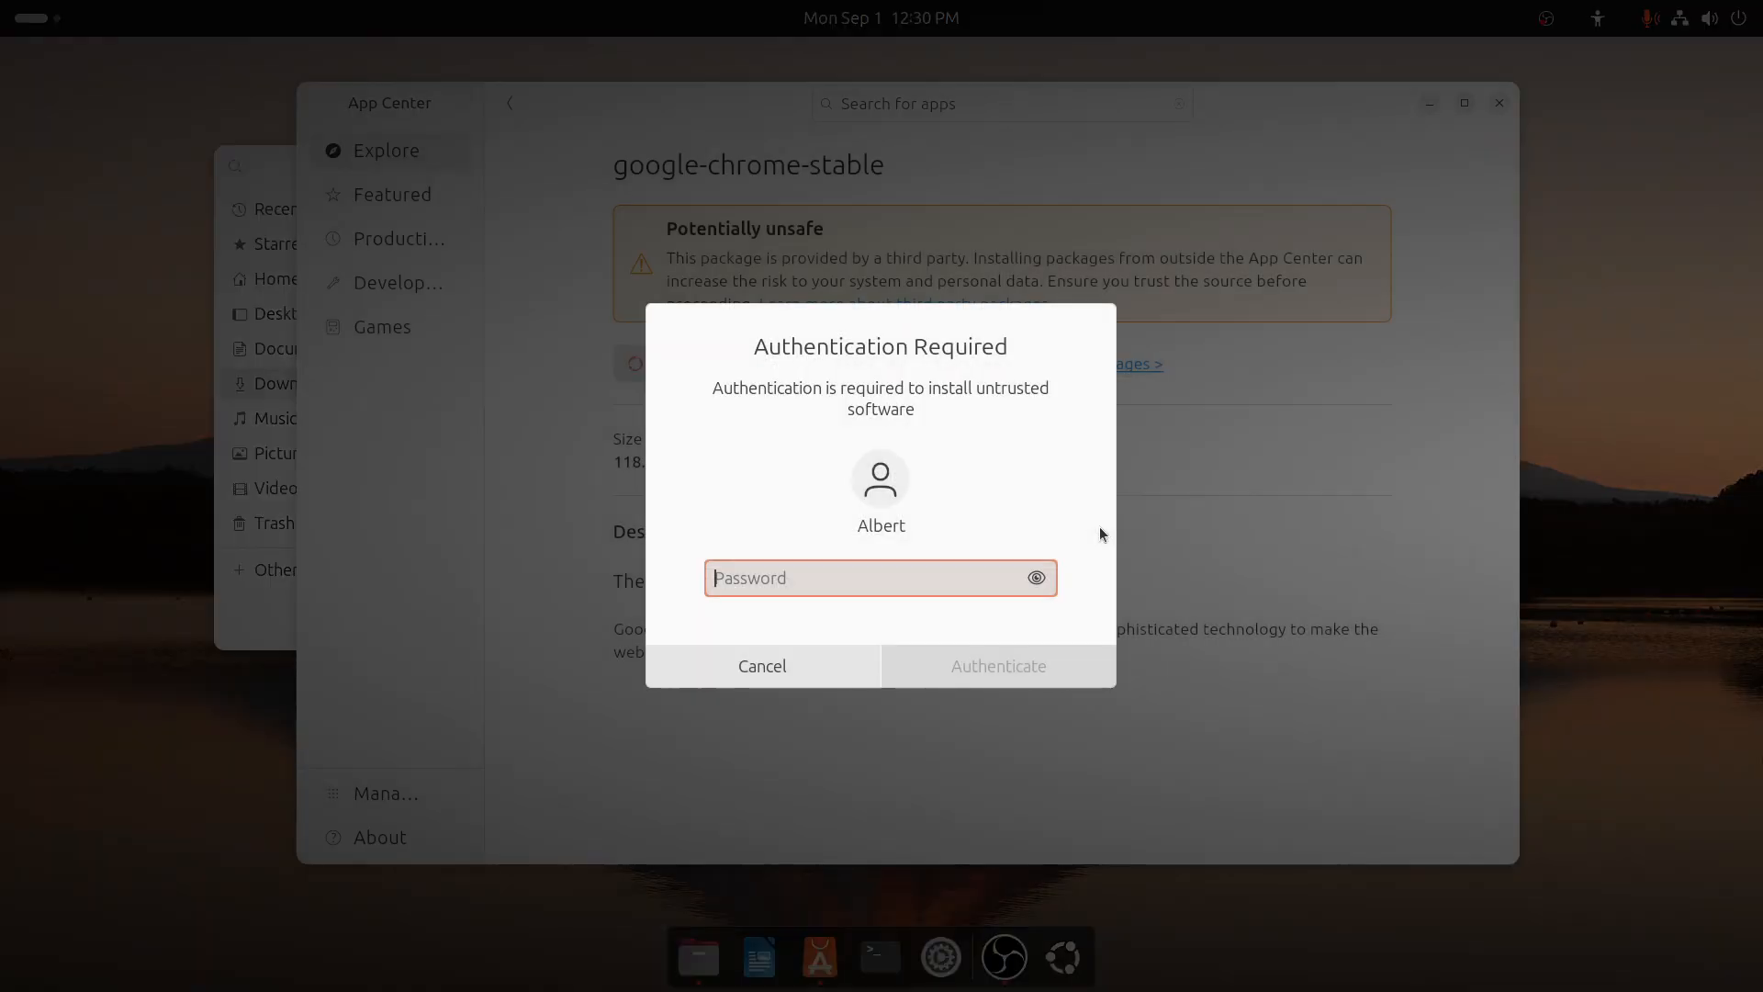
pyautogui.write('******')
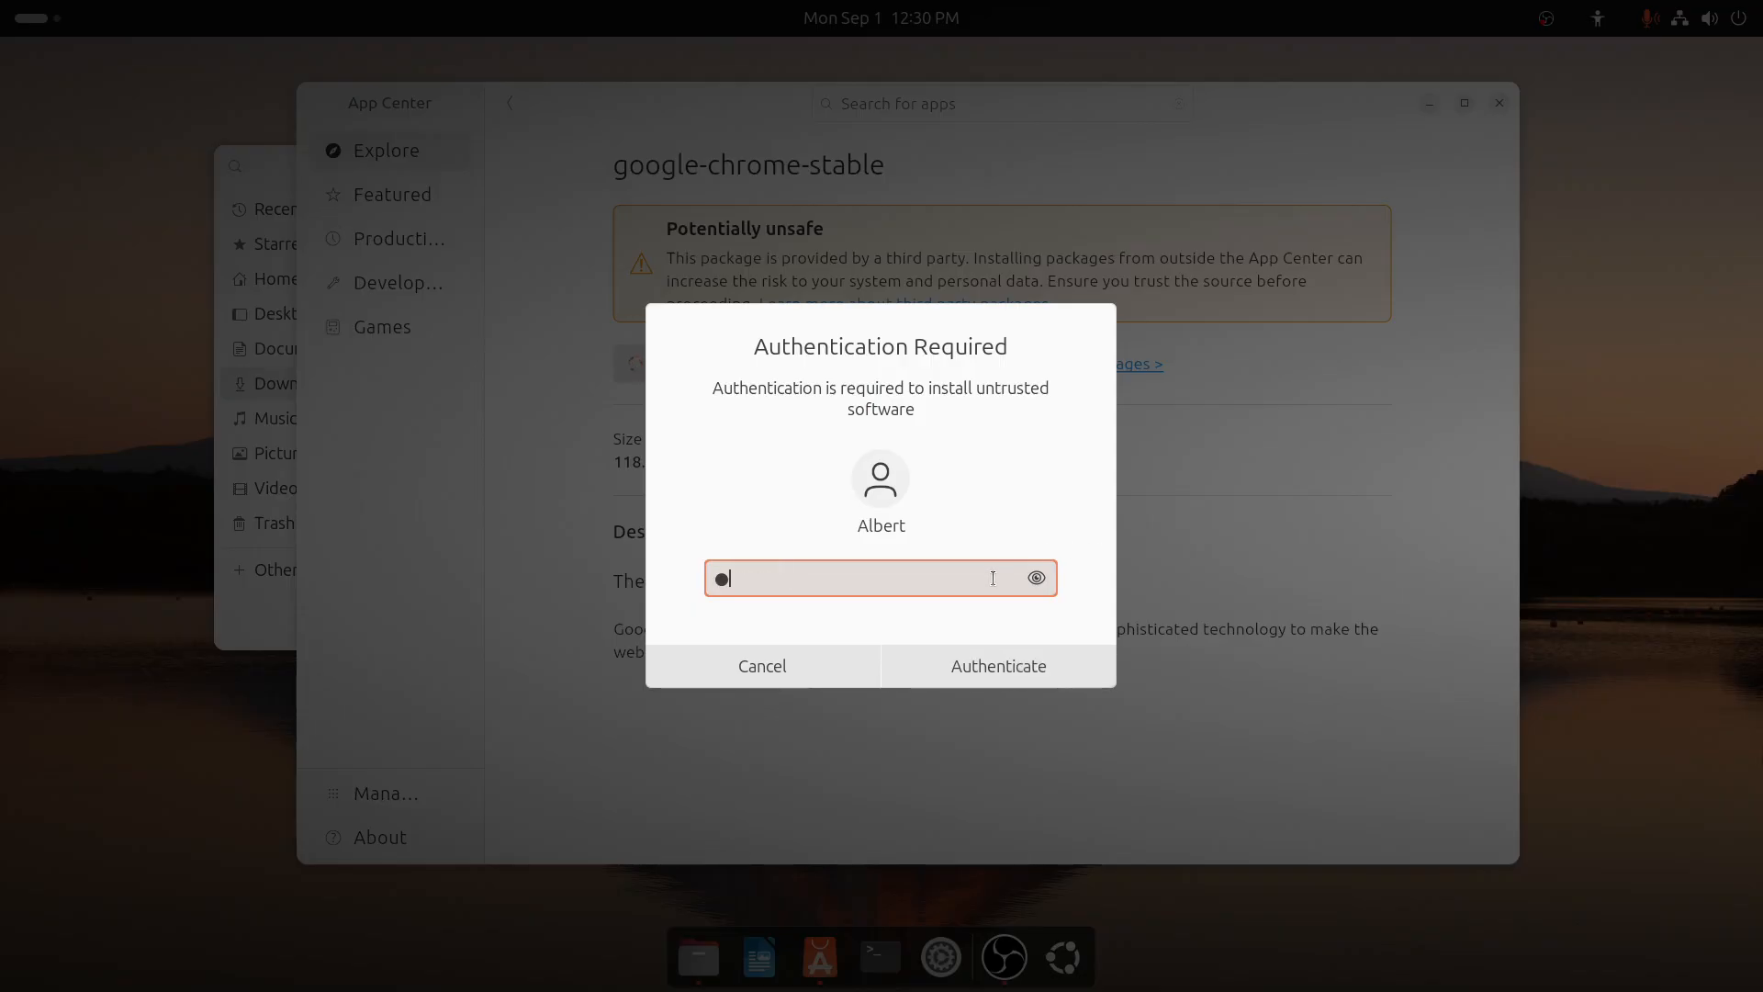
pyautogui.press('Return')
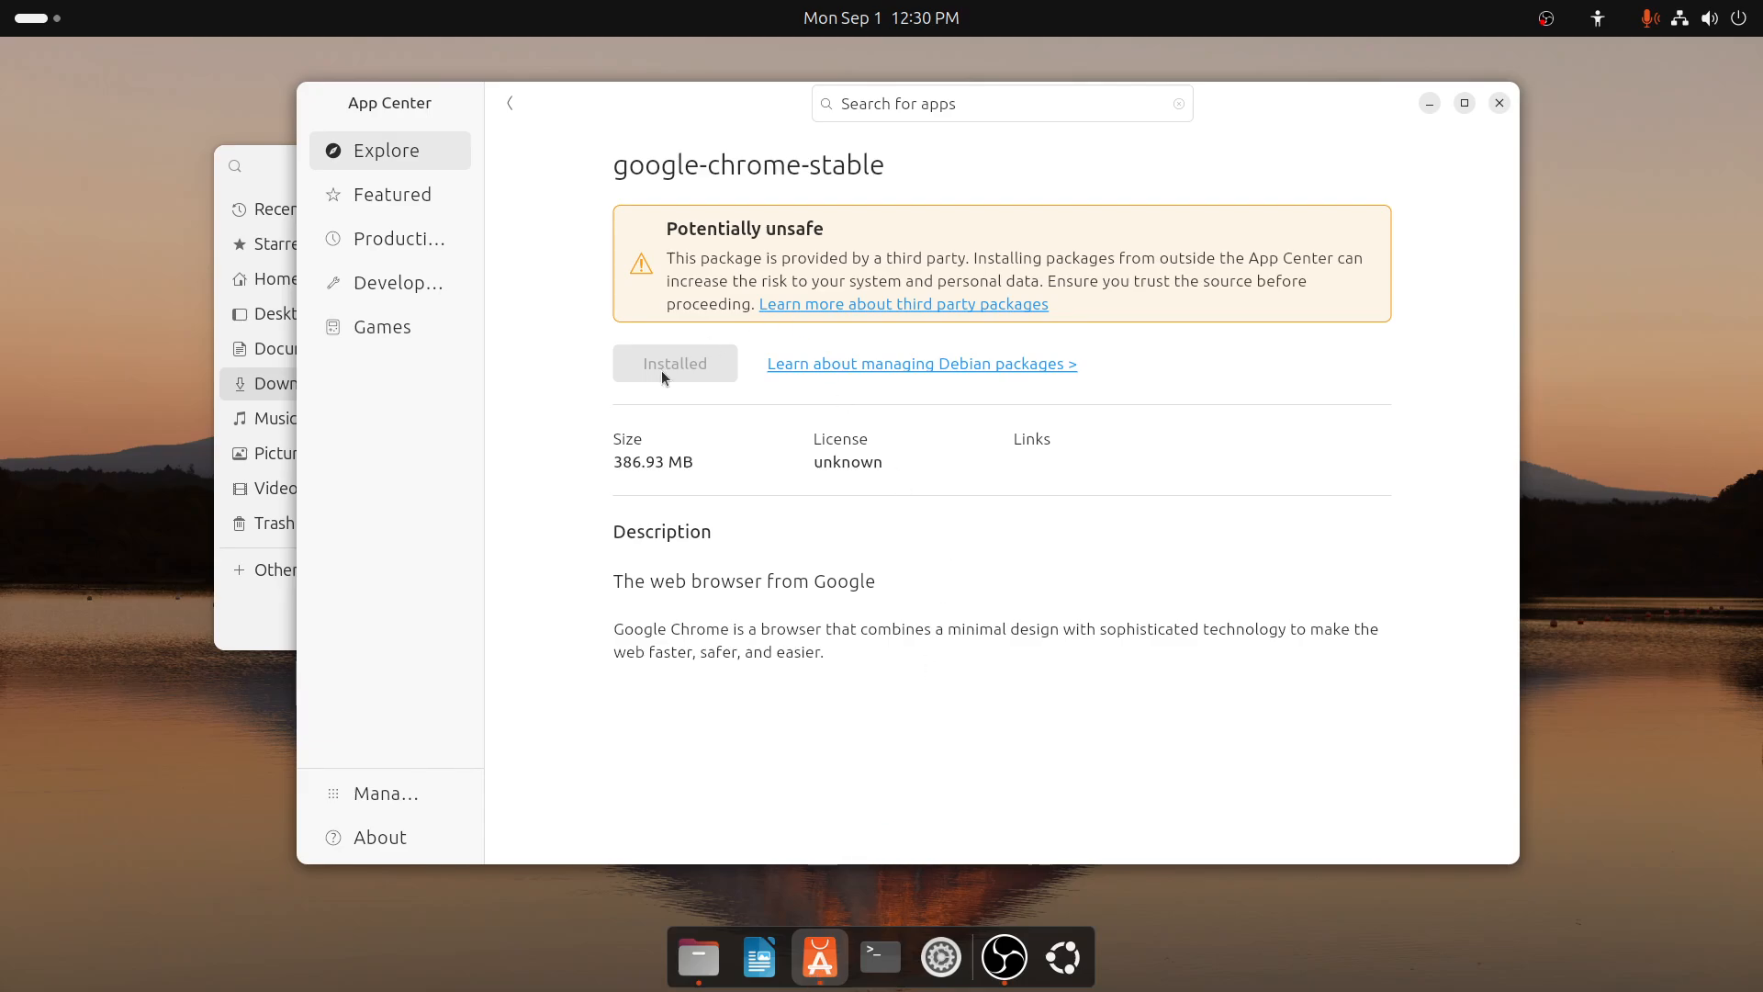
# Leave the Chrome package page and search App Center for "makemkv"
pyautogui.click(512, 103)
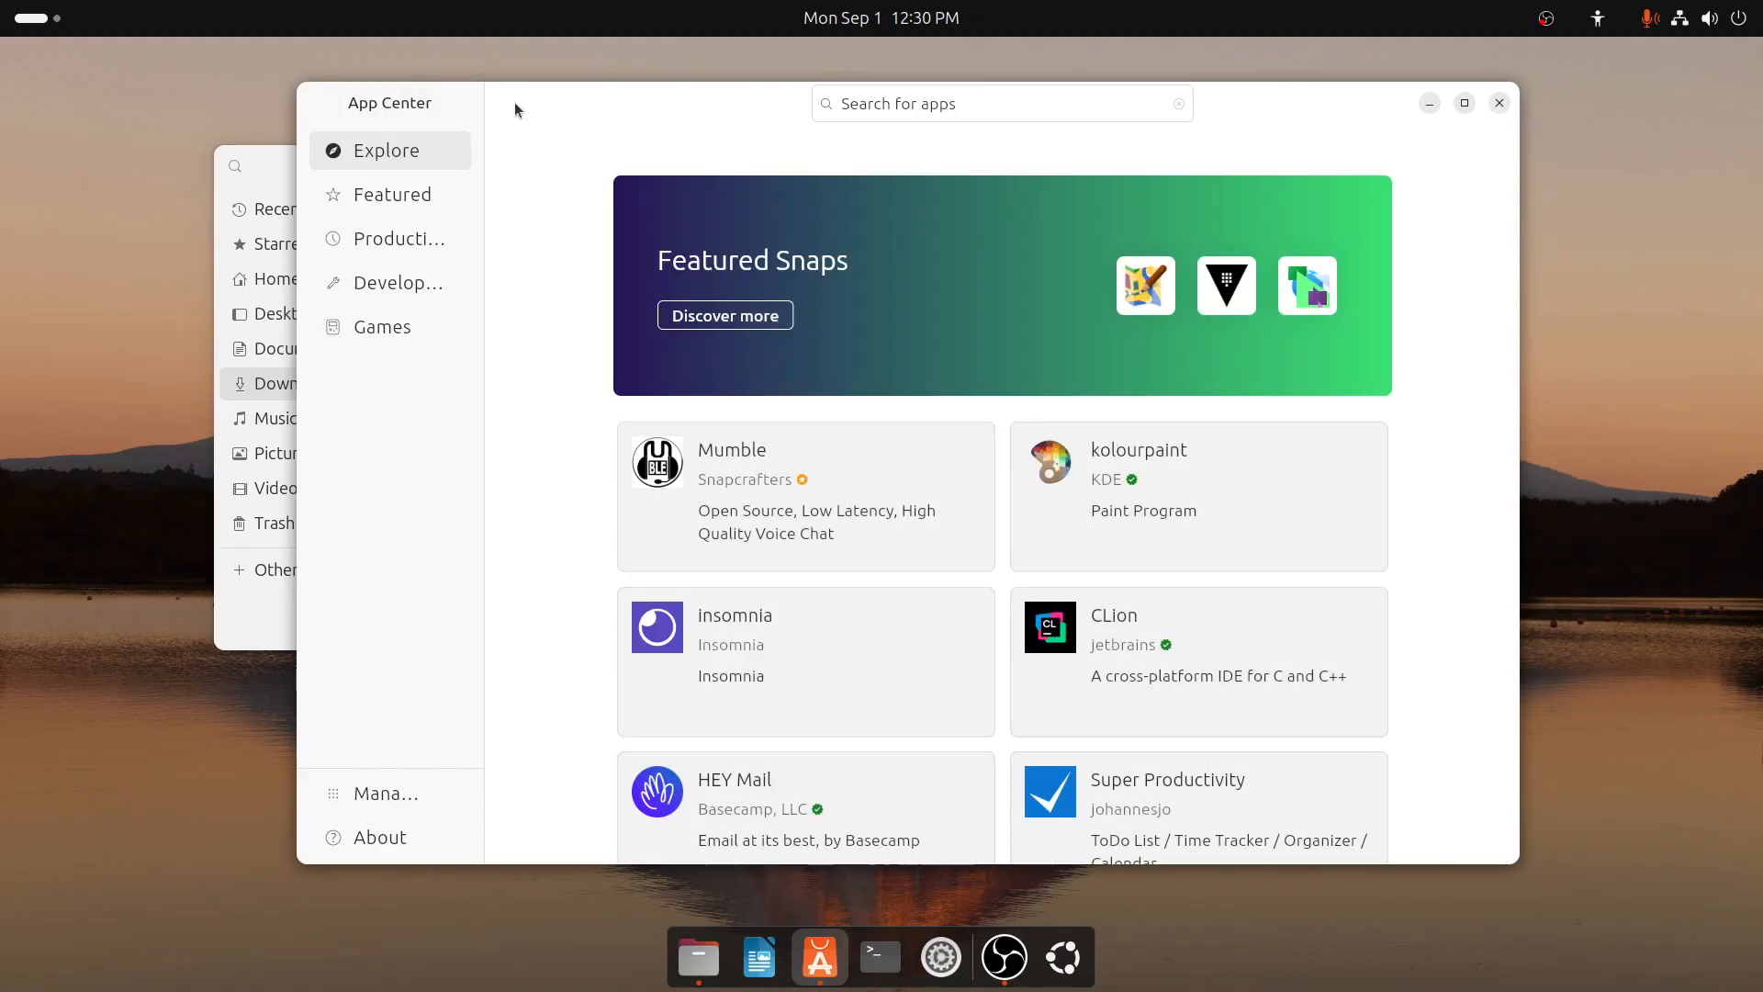
pyautogui.click(1049, 108)
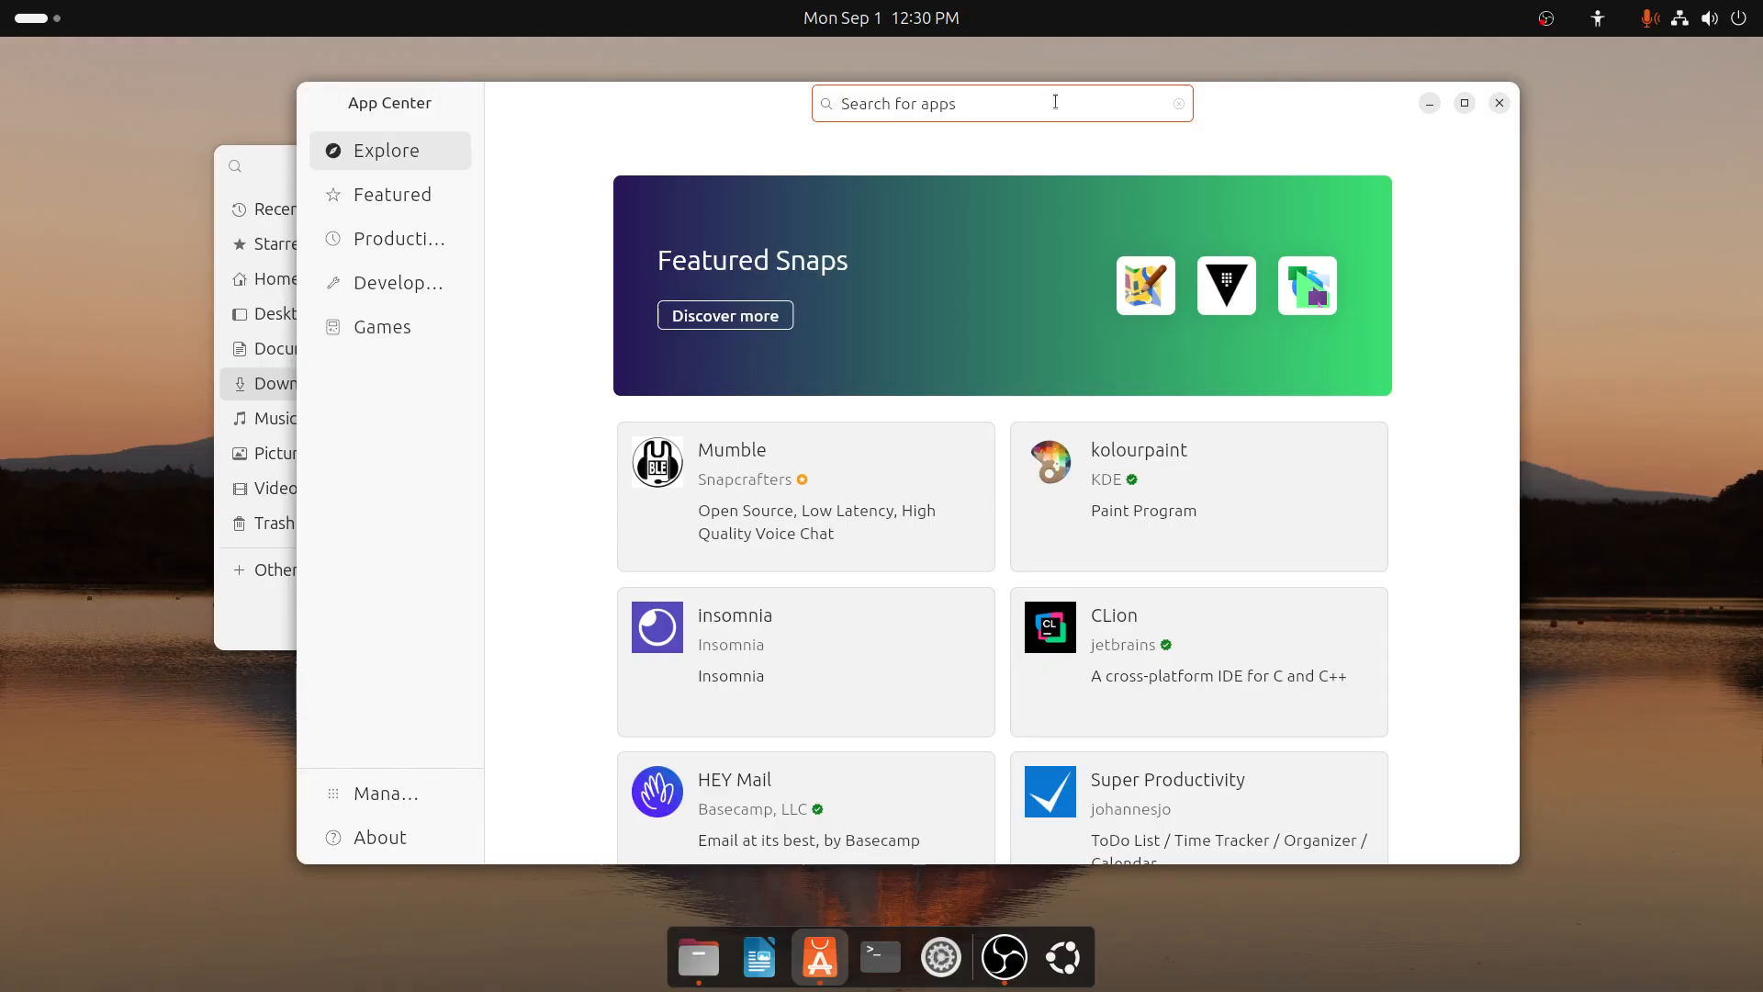
pyautogui.write('makemkv')
pyautogui.press('Return')
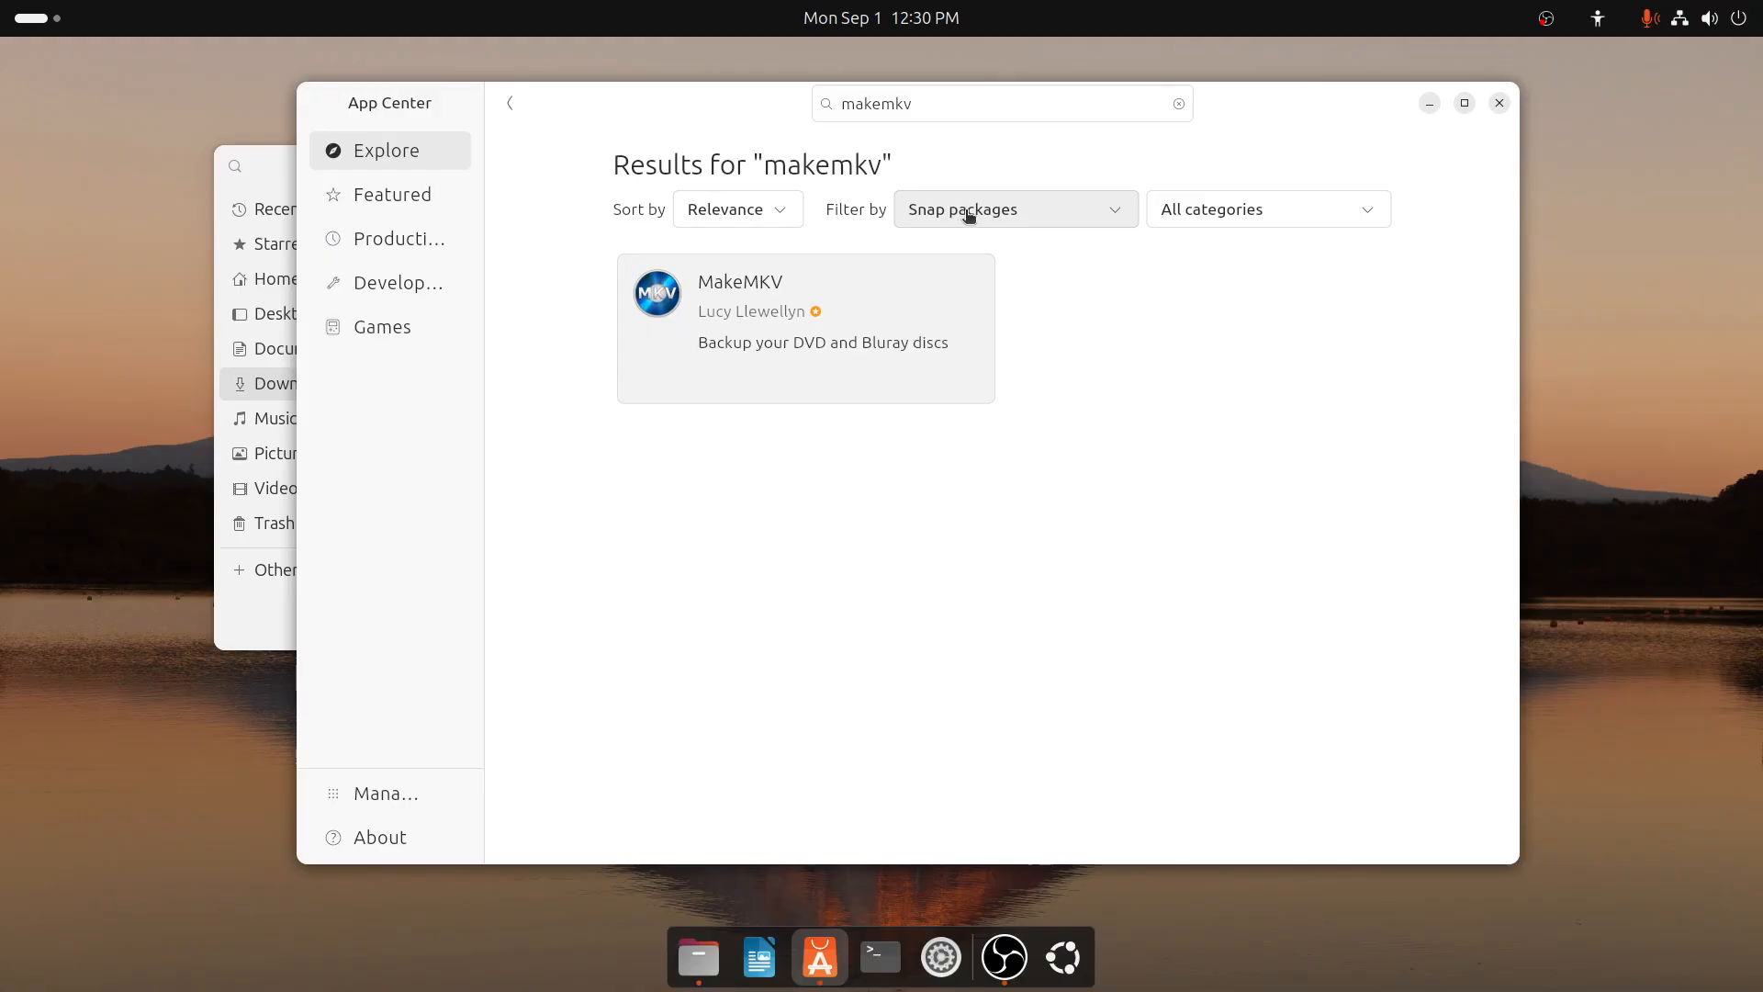
# Check the "makemkv" results among Debian packages, and return the filter to Snap packages
pyautogui.click(1116, 214)
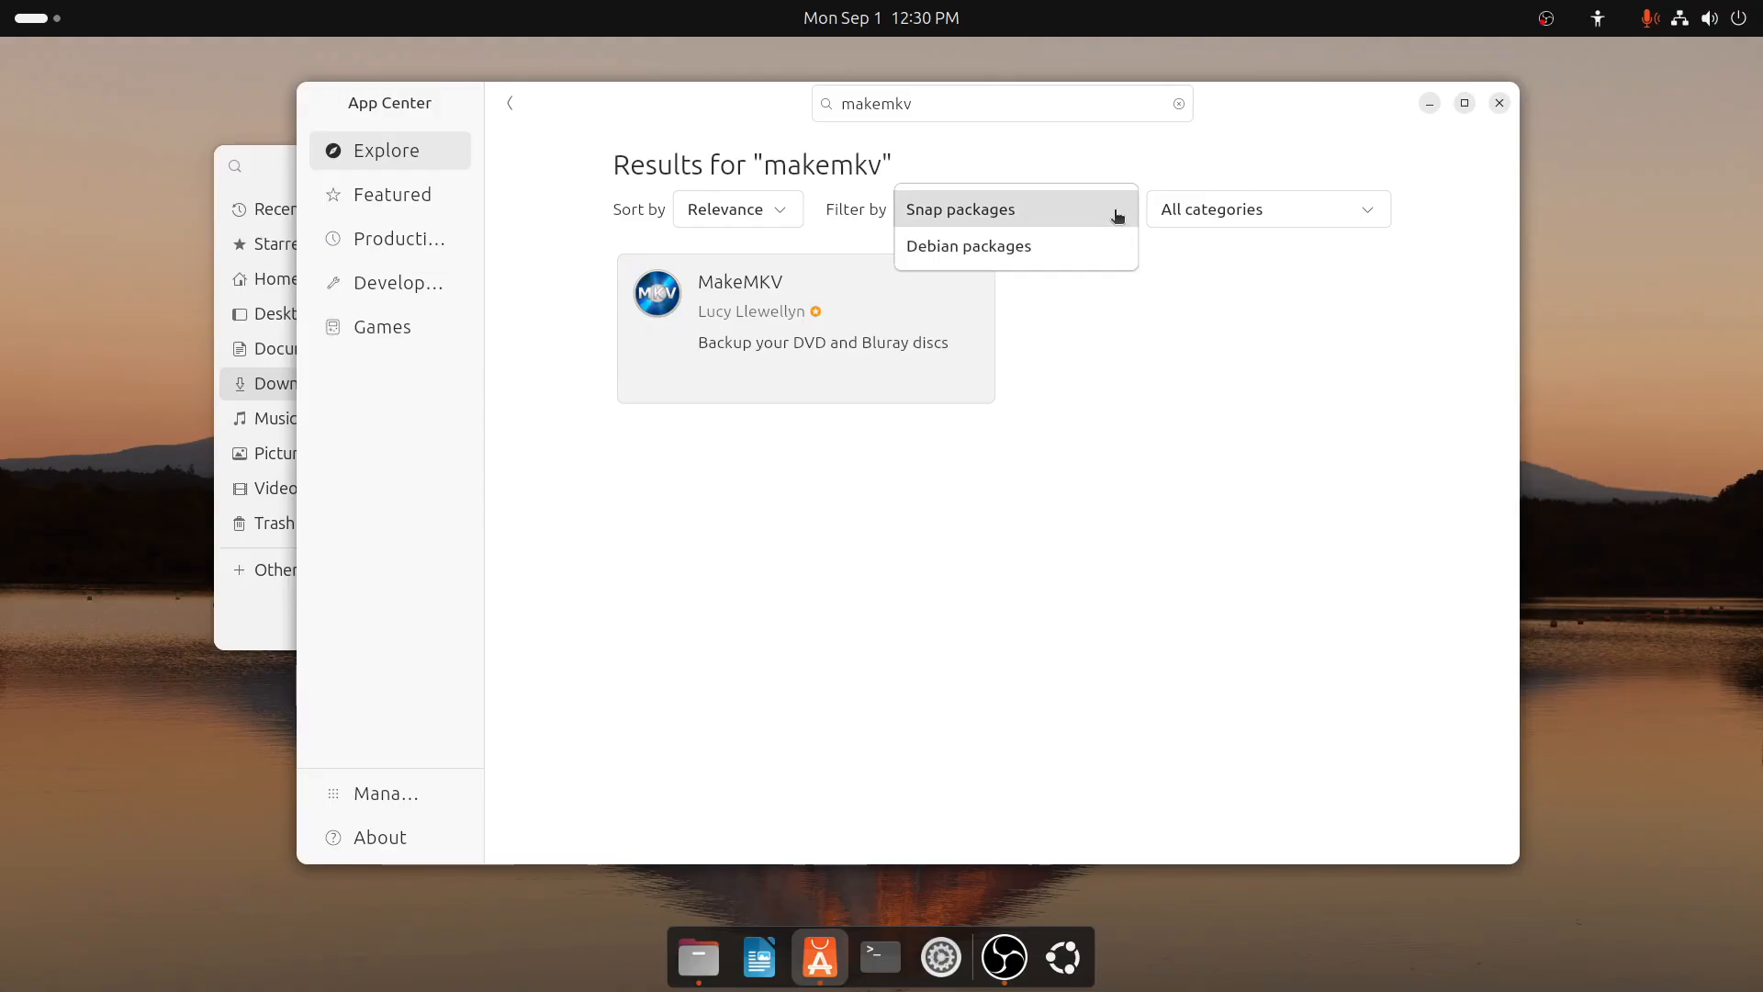
pyautogui.click(1047, 248)
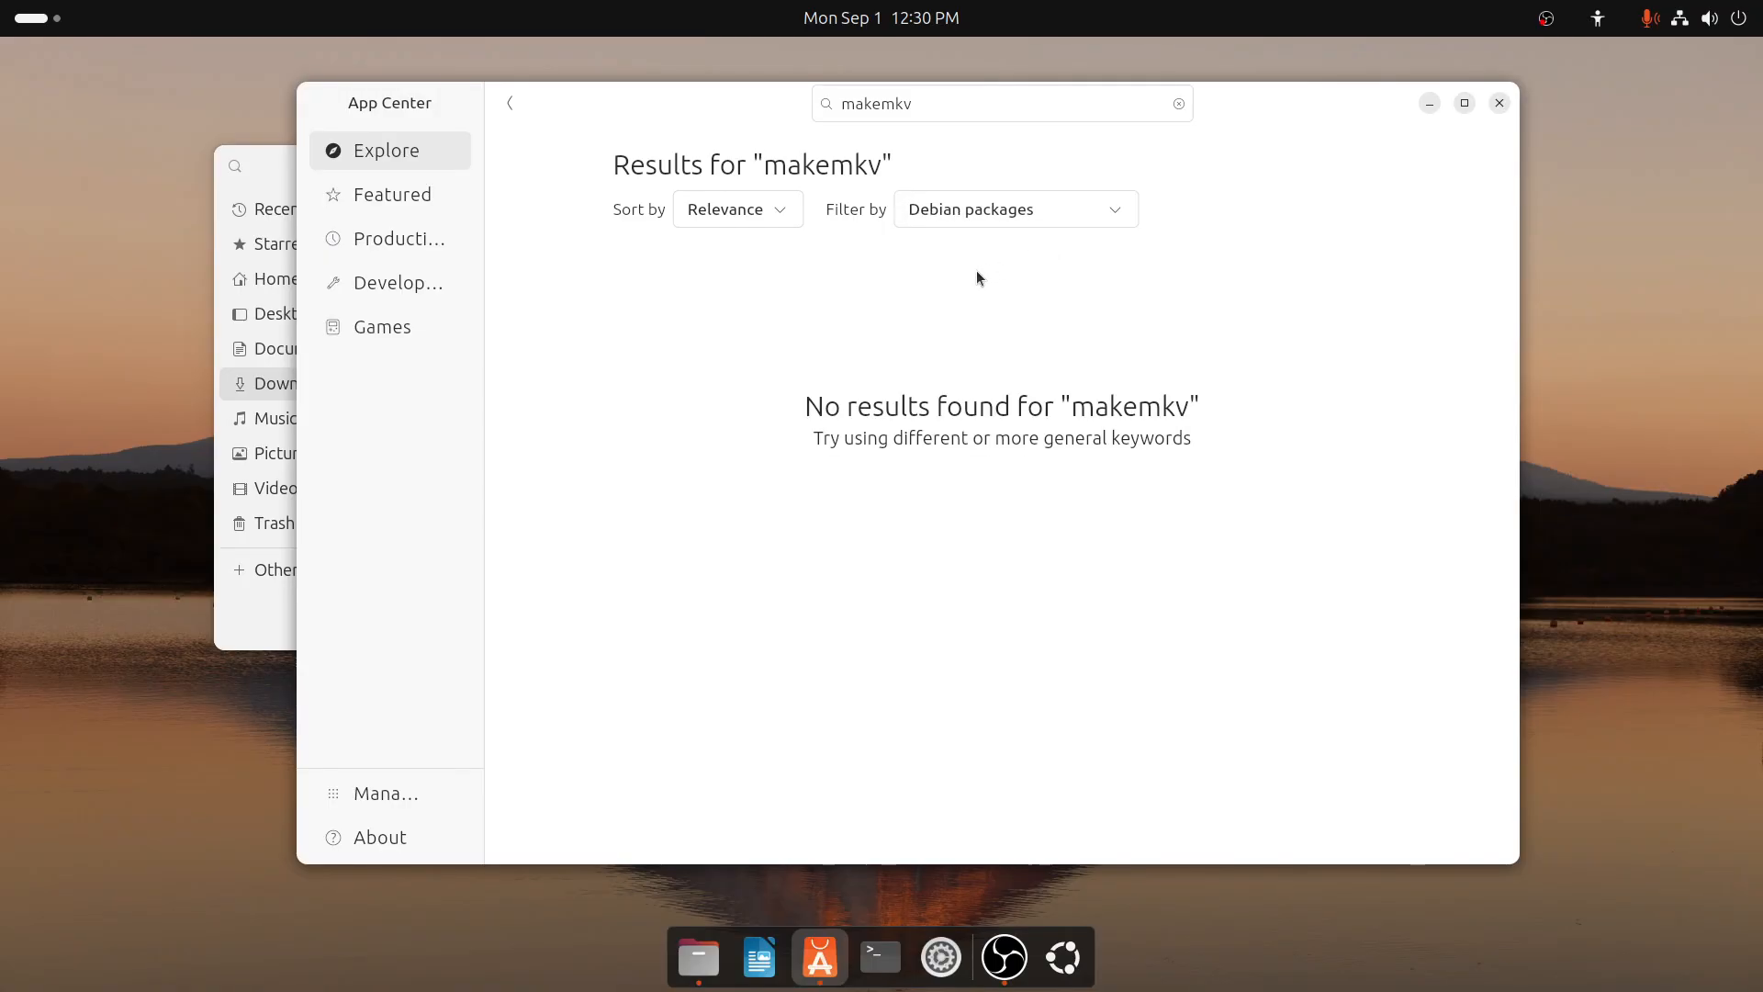
pyautogui.click(1111, 213)
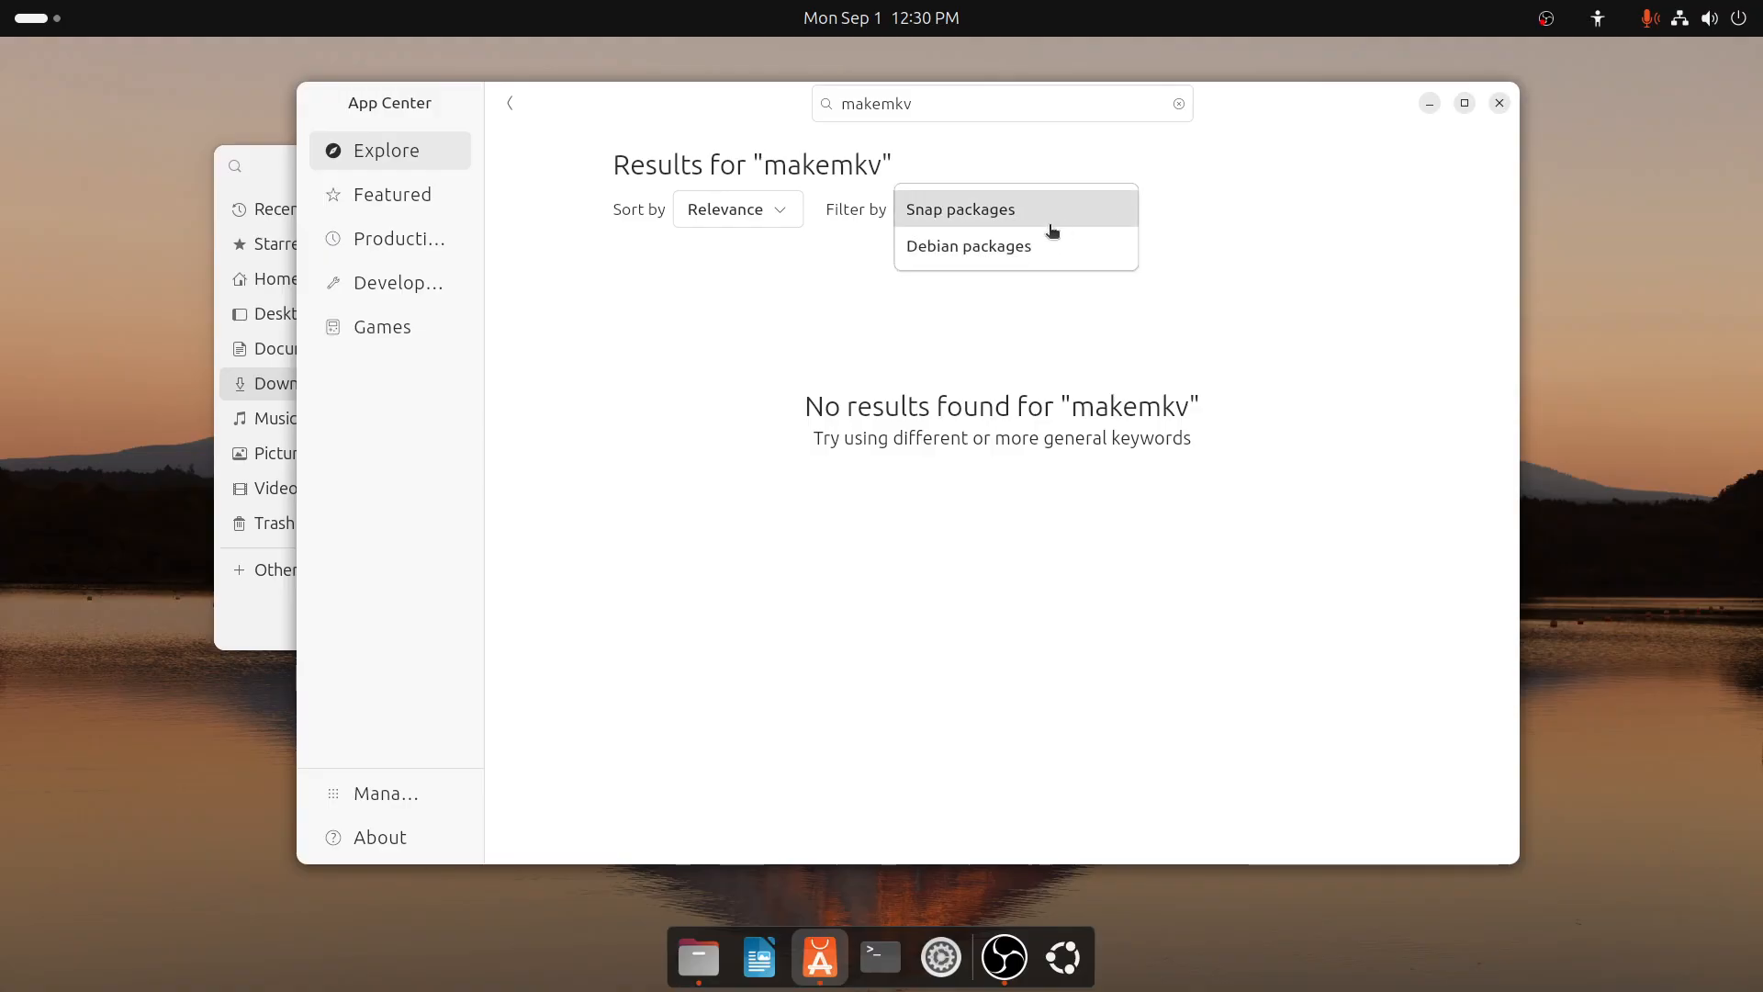
pyautogui.click(992, 212)
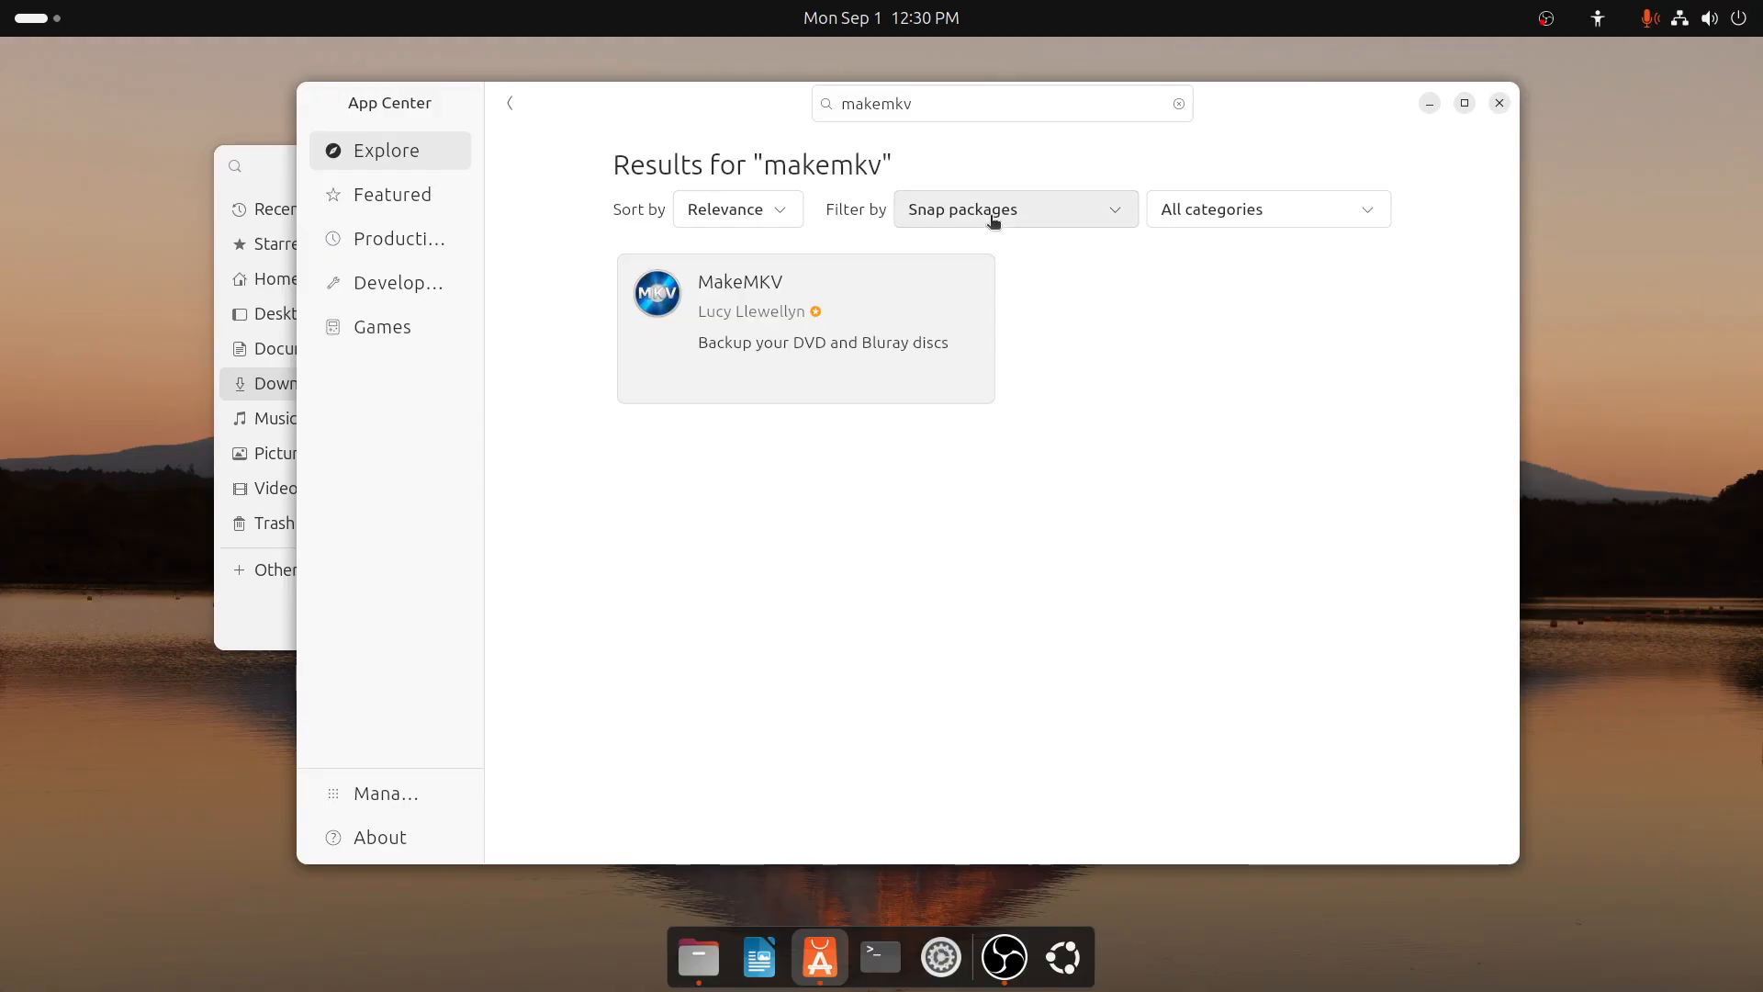
# Install the MakeMKV snap from its default channel, authenticating with the account password
pyautogui.click(787, 330)
pyautogui.click(922, 305)
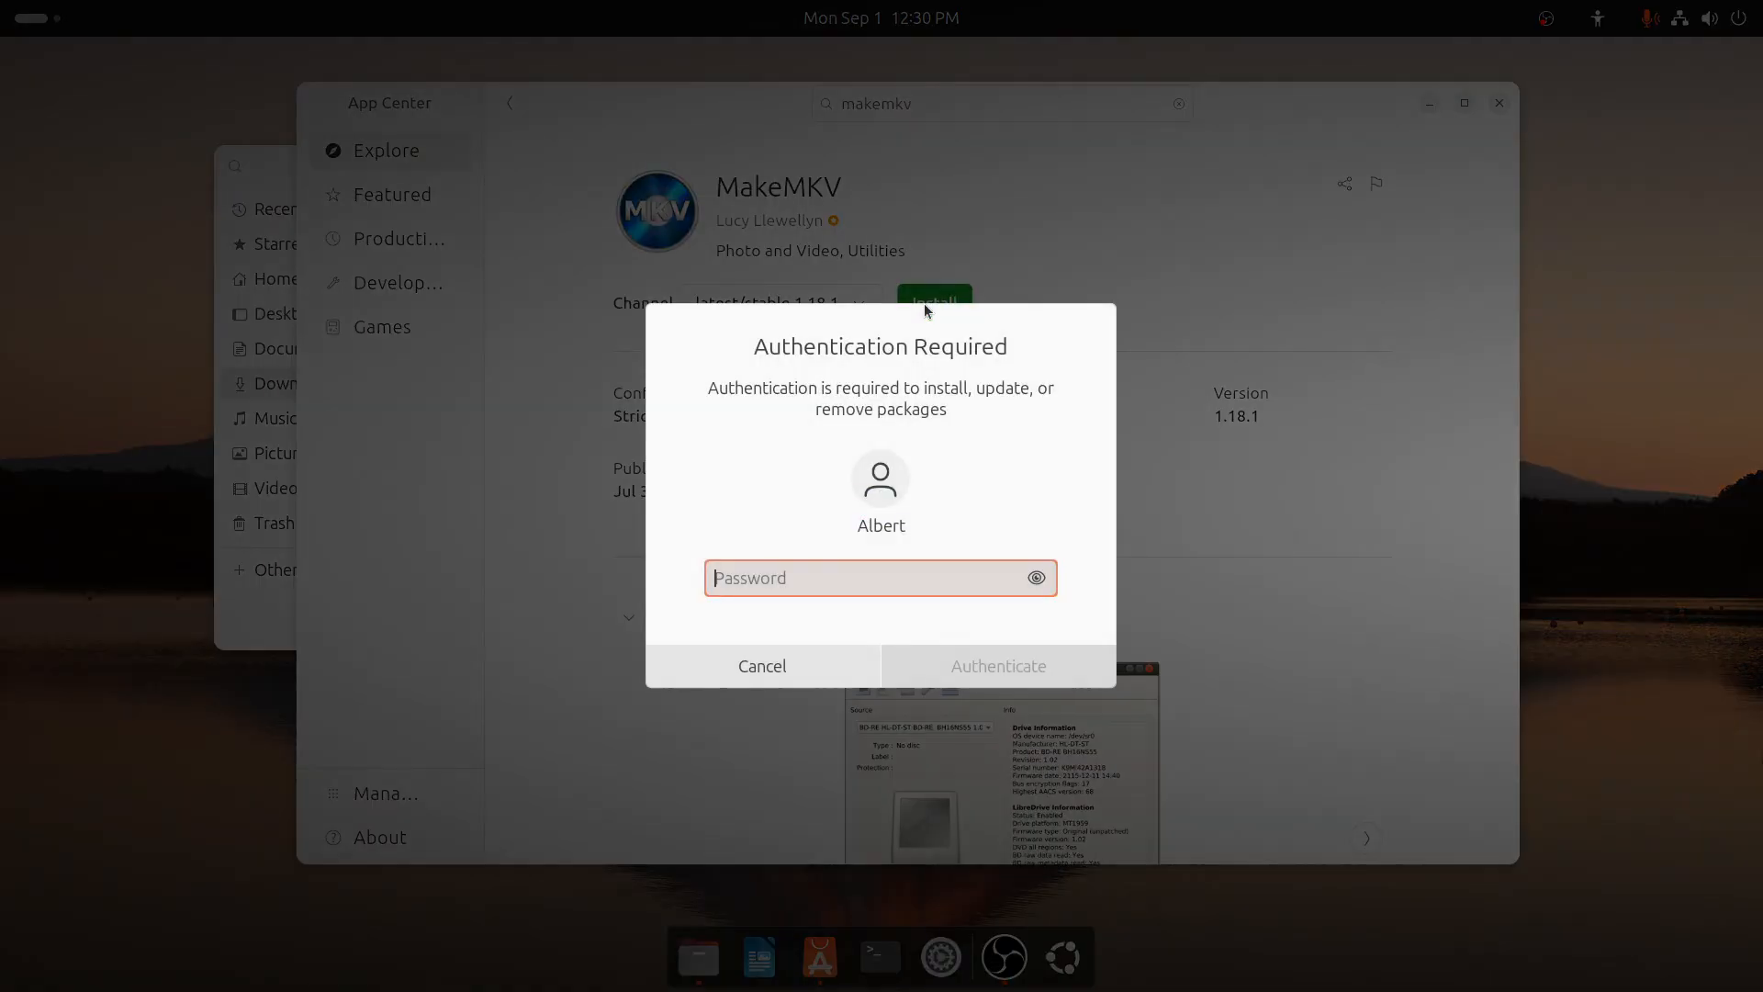
pyautogui.write('******')
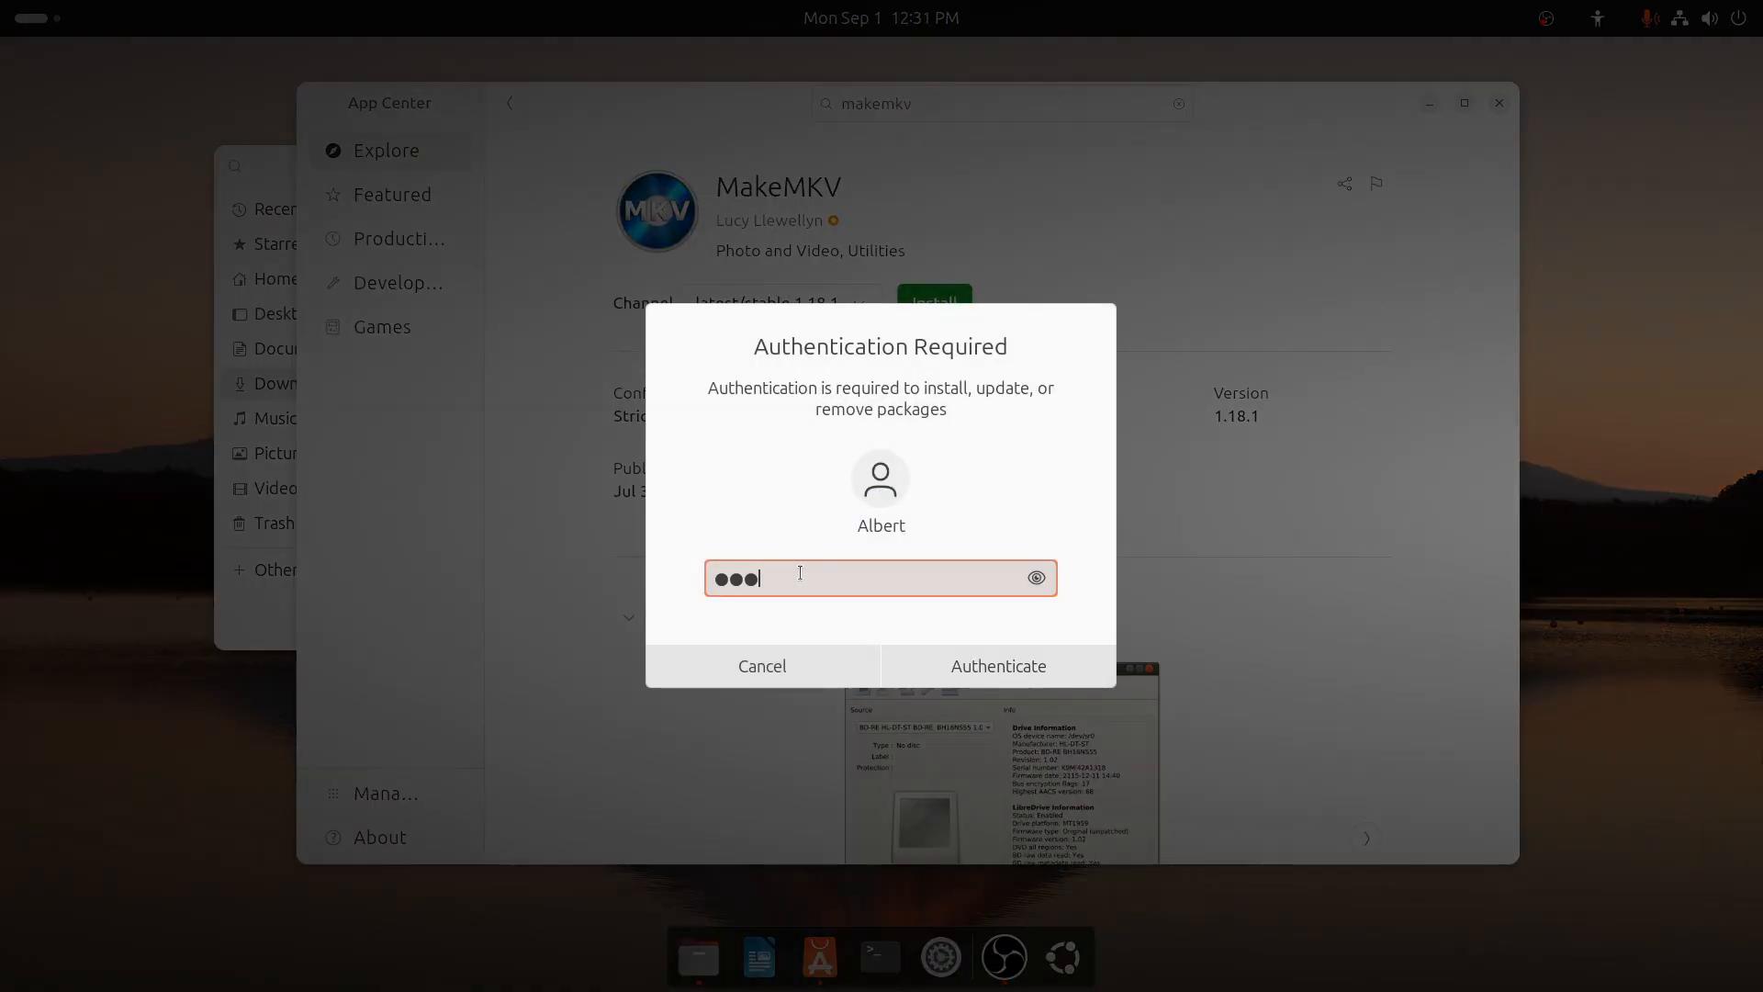
pyautogui.press('Return')
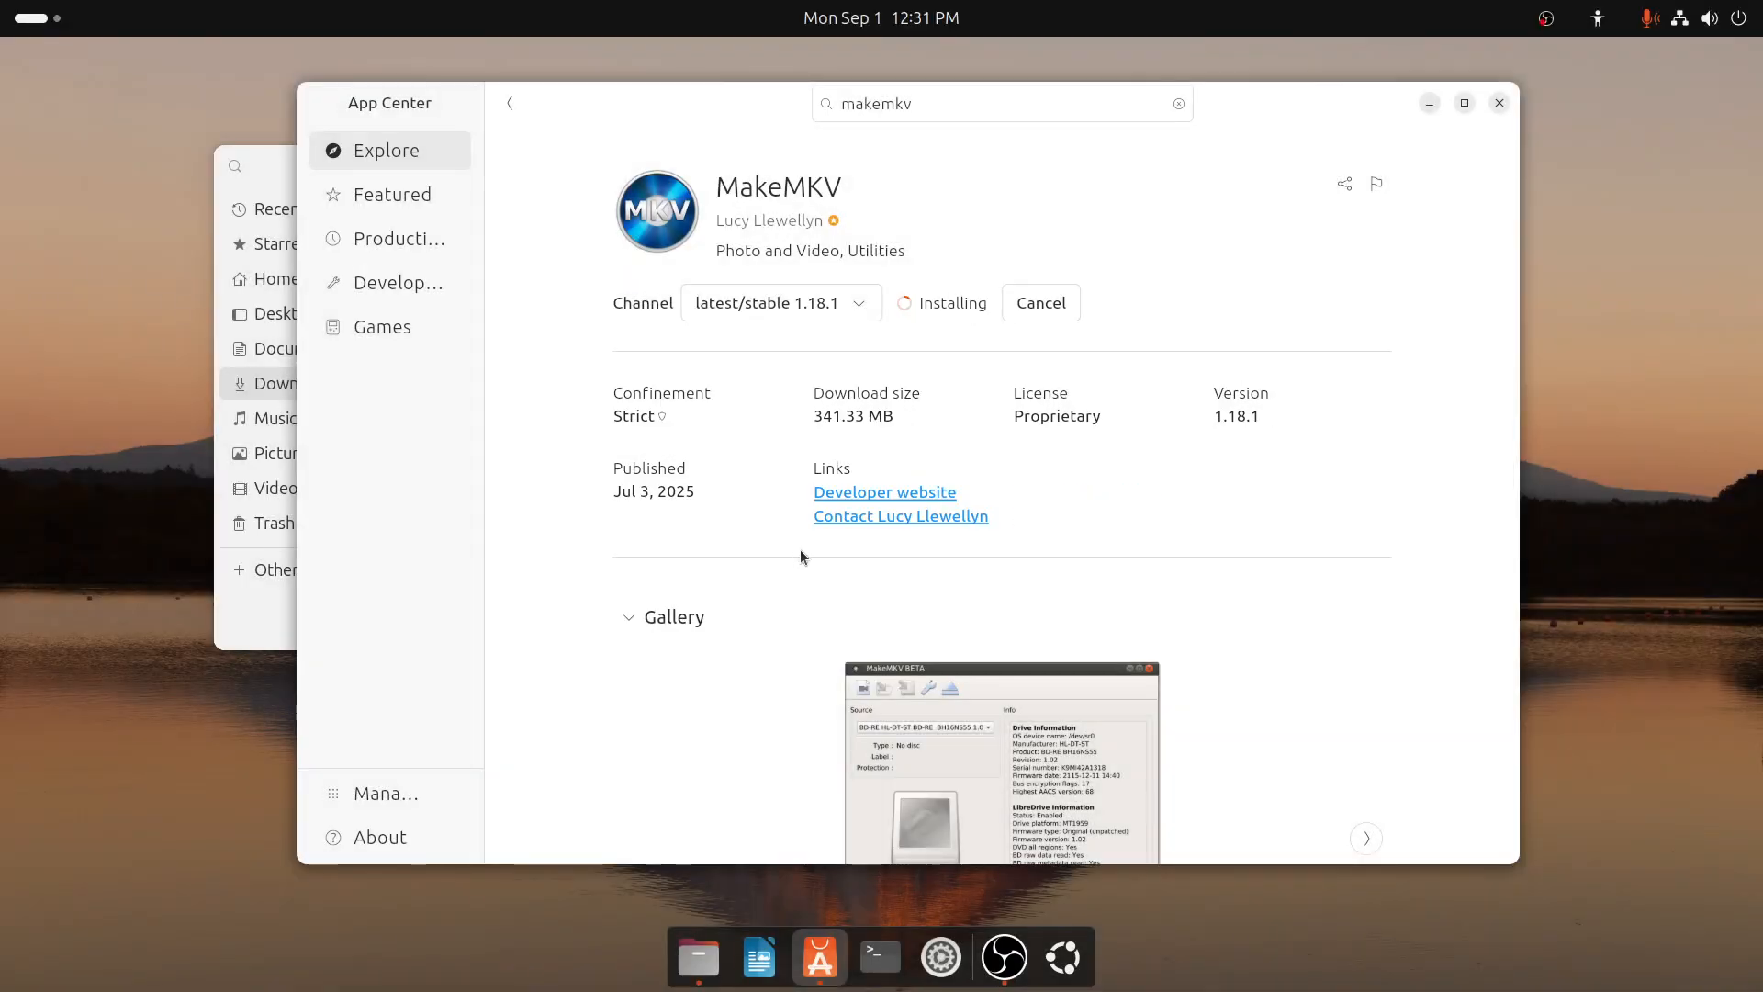
# Search App Center for "mkvtoolnix" and examine the MKVToolNix listing among Debian packages
pyautogui.click(1178, 104)
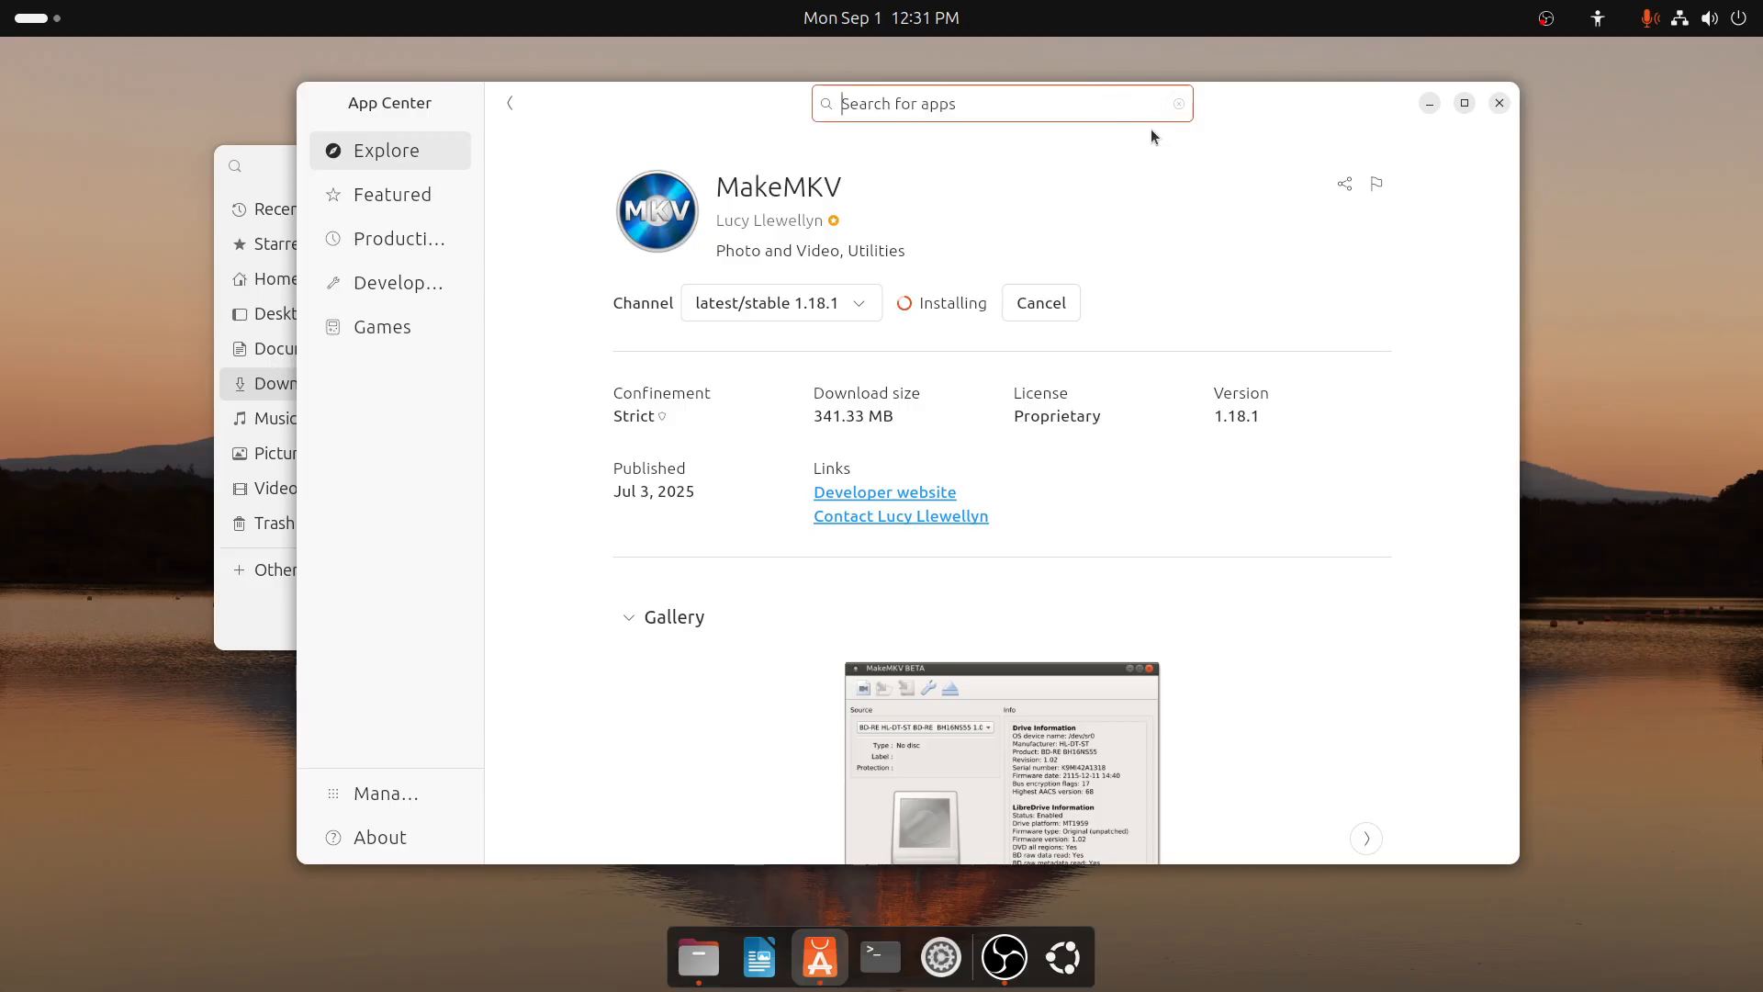
pyautogui.write('mkvtoolnix')
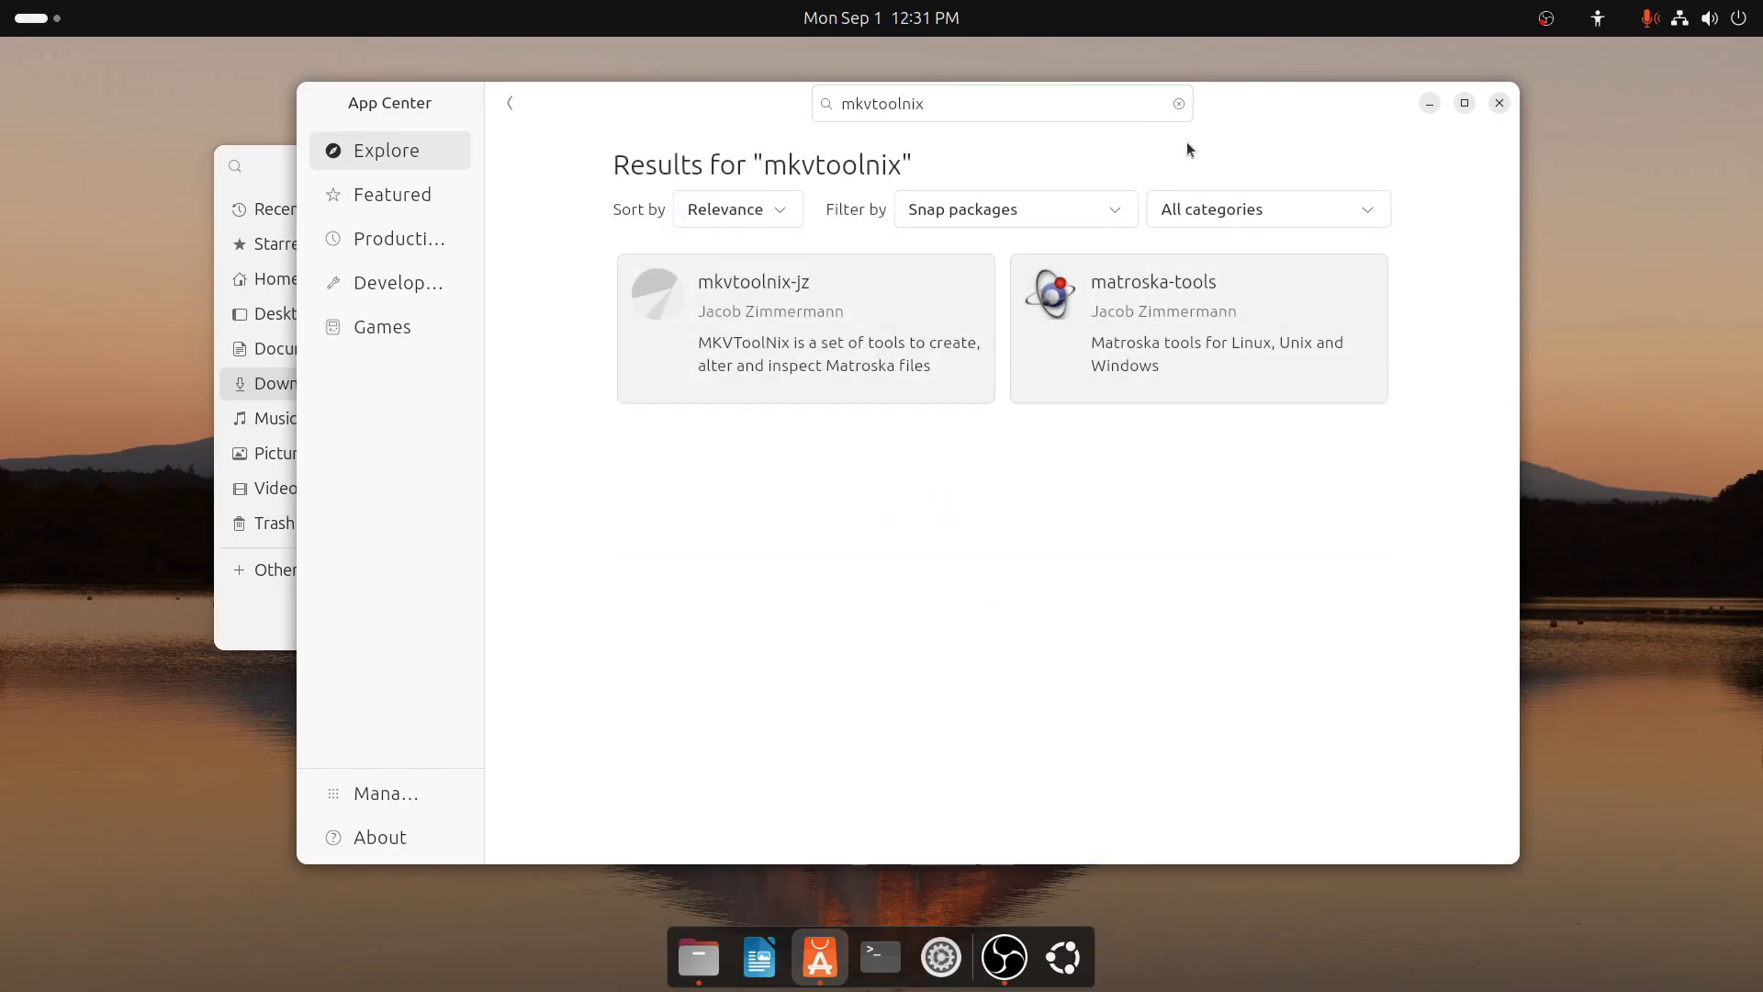
pyautogui.click(1115, 213)
pyautogui.click(1096, 245)
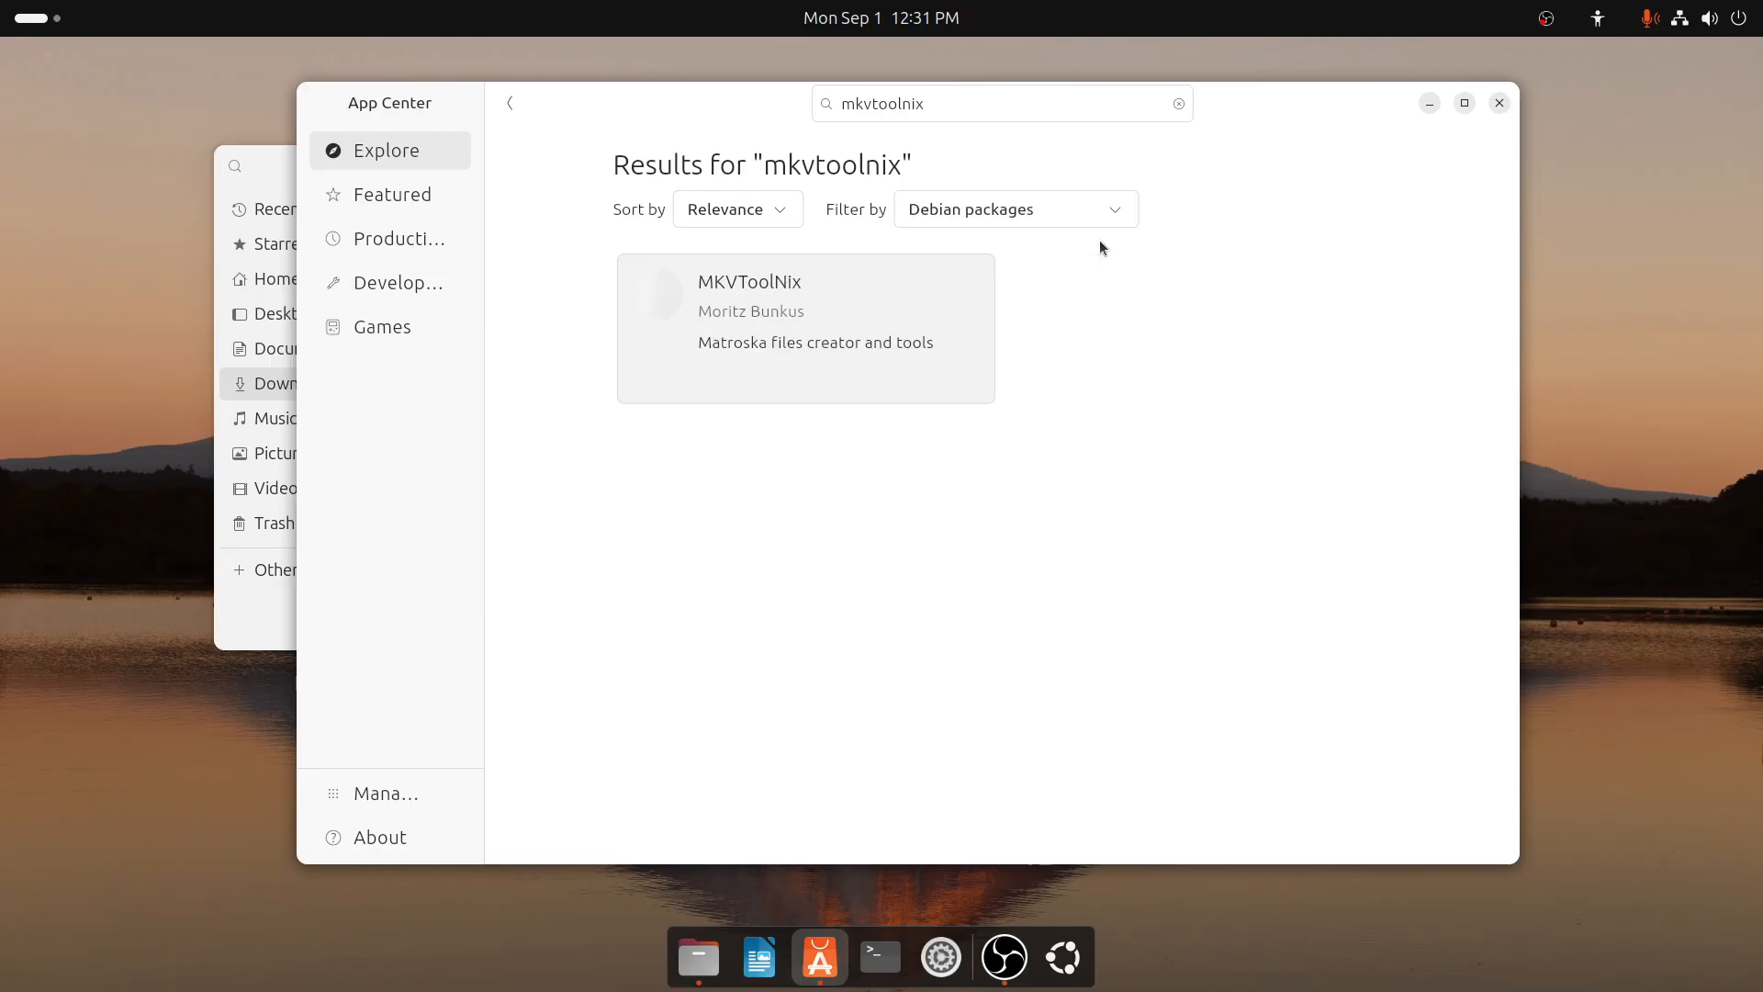
pyautogui.click(910, 342)
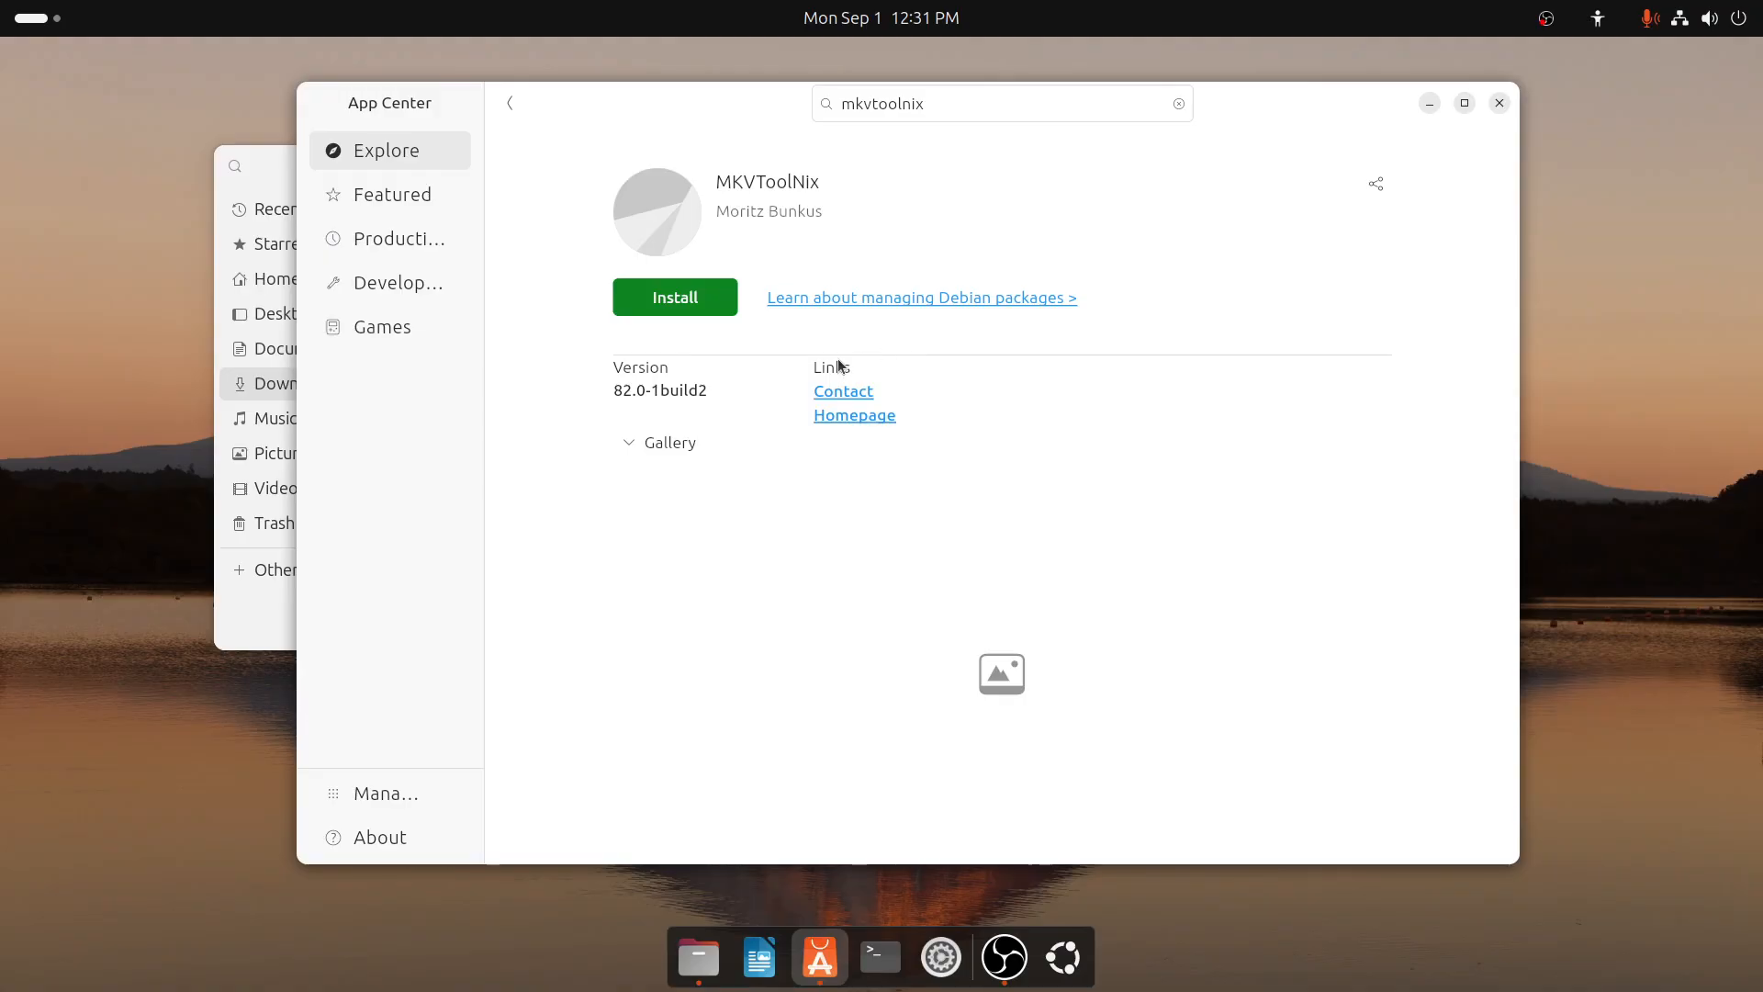
pyautogui.click(510, 103)
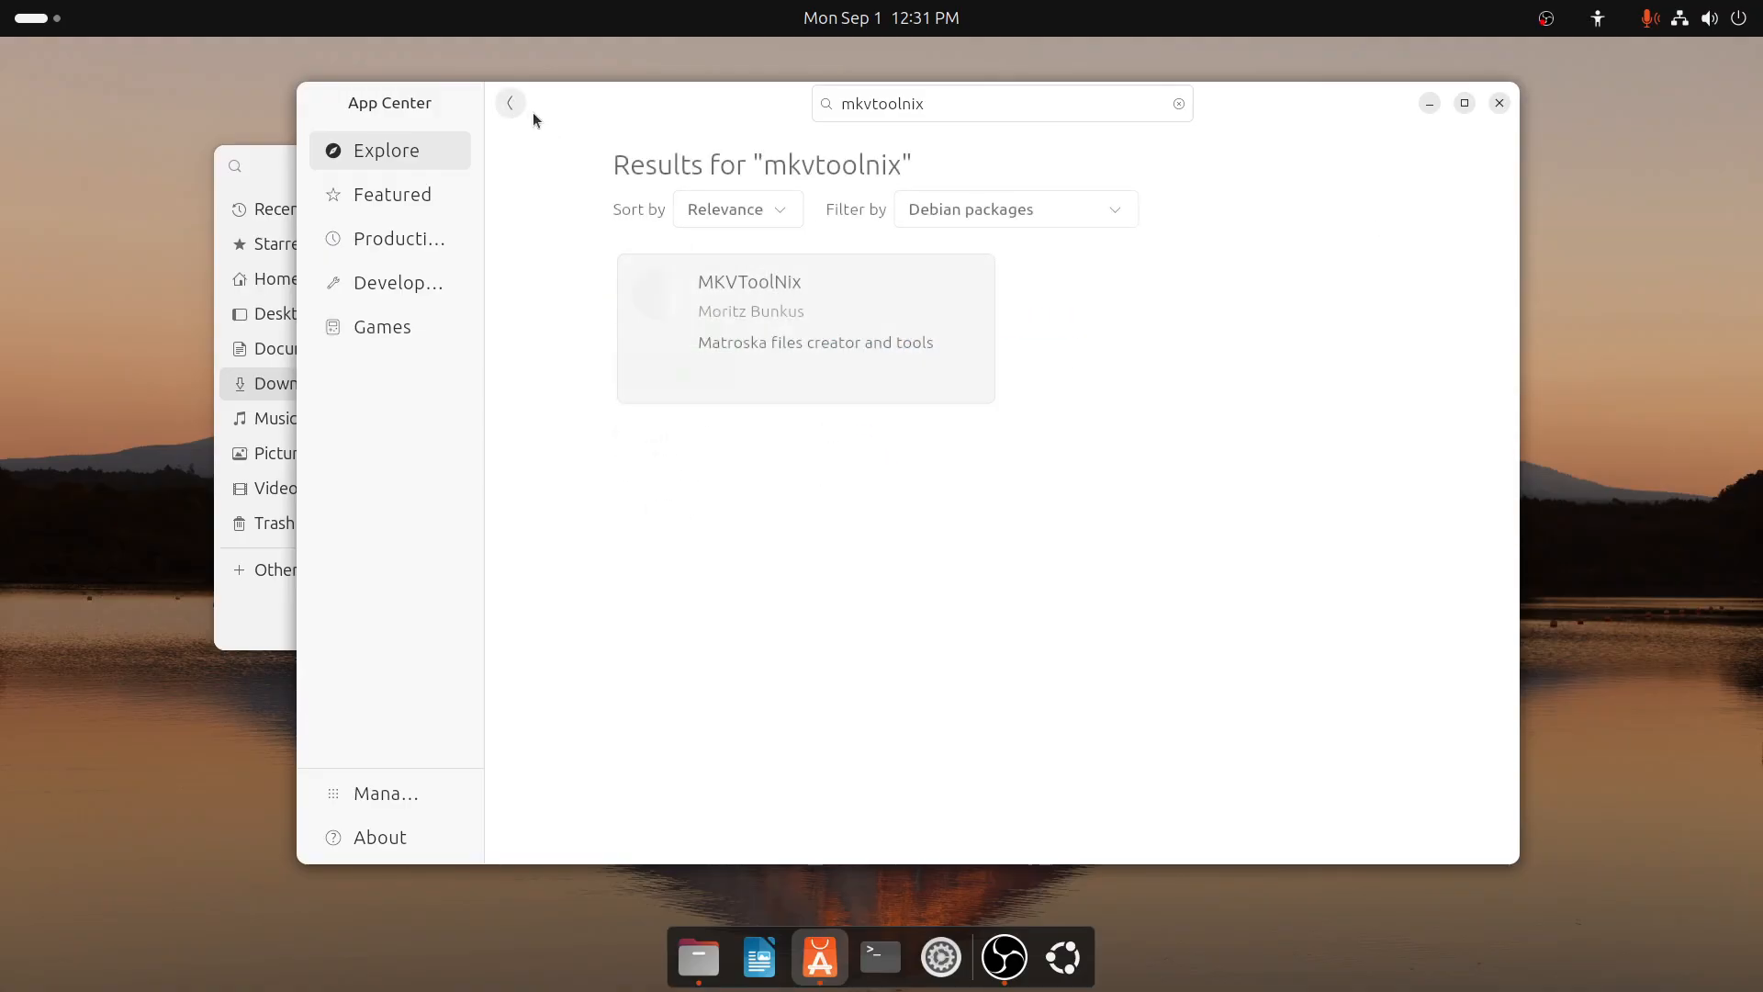
# Filter the "mkvtoolnix" results to Snap packages and install matroska-tools
pyautogui.click(1125, 213)
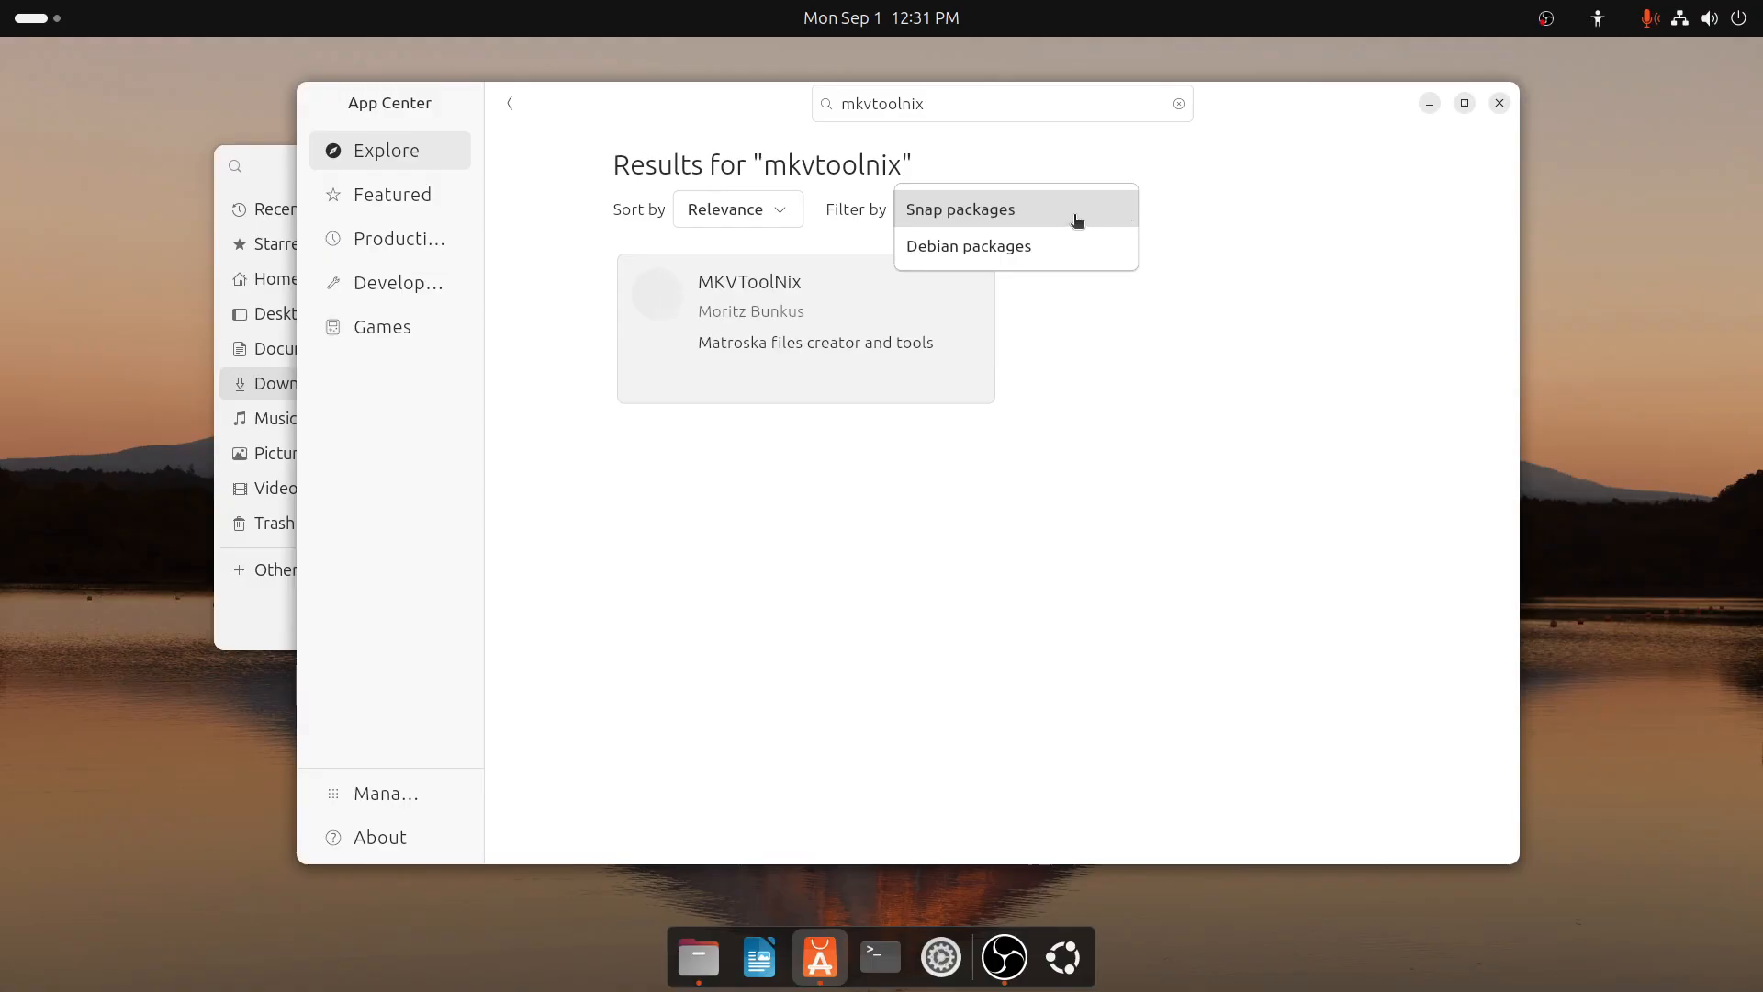
pyautogui.click(1121, 211)
pyautogui.click(1162, 325)
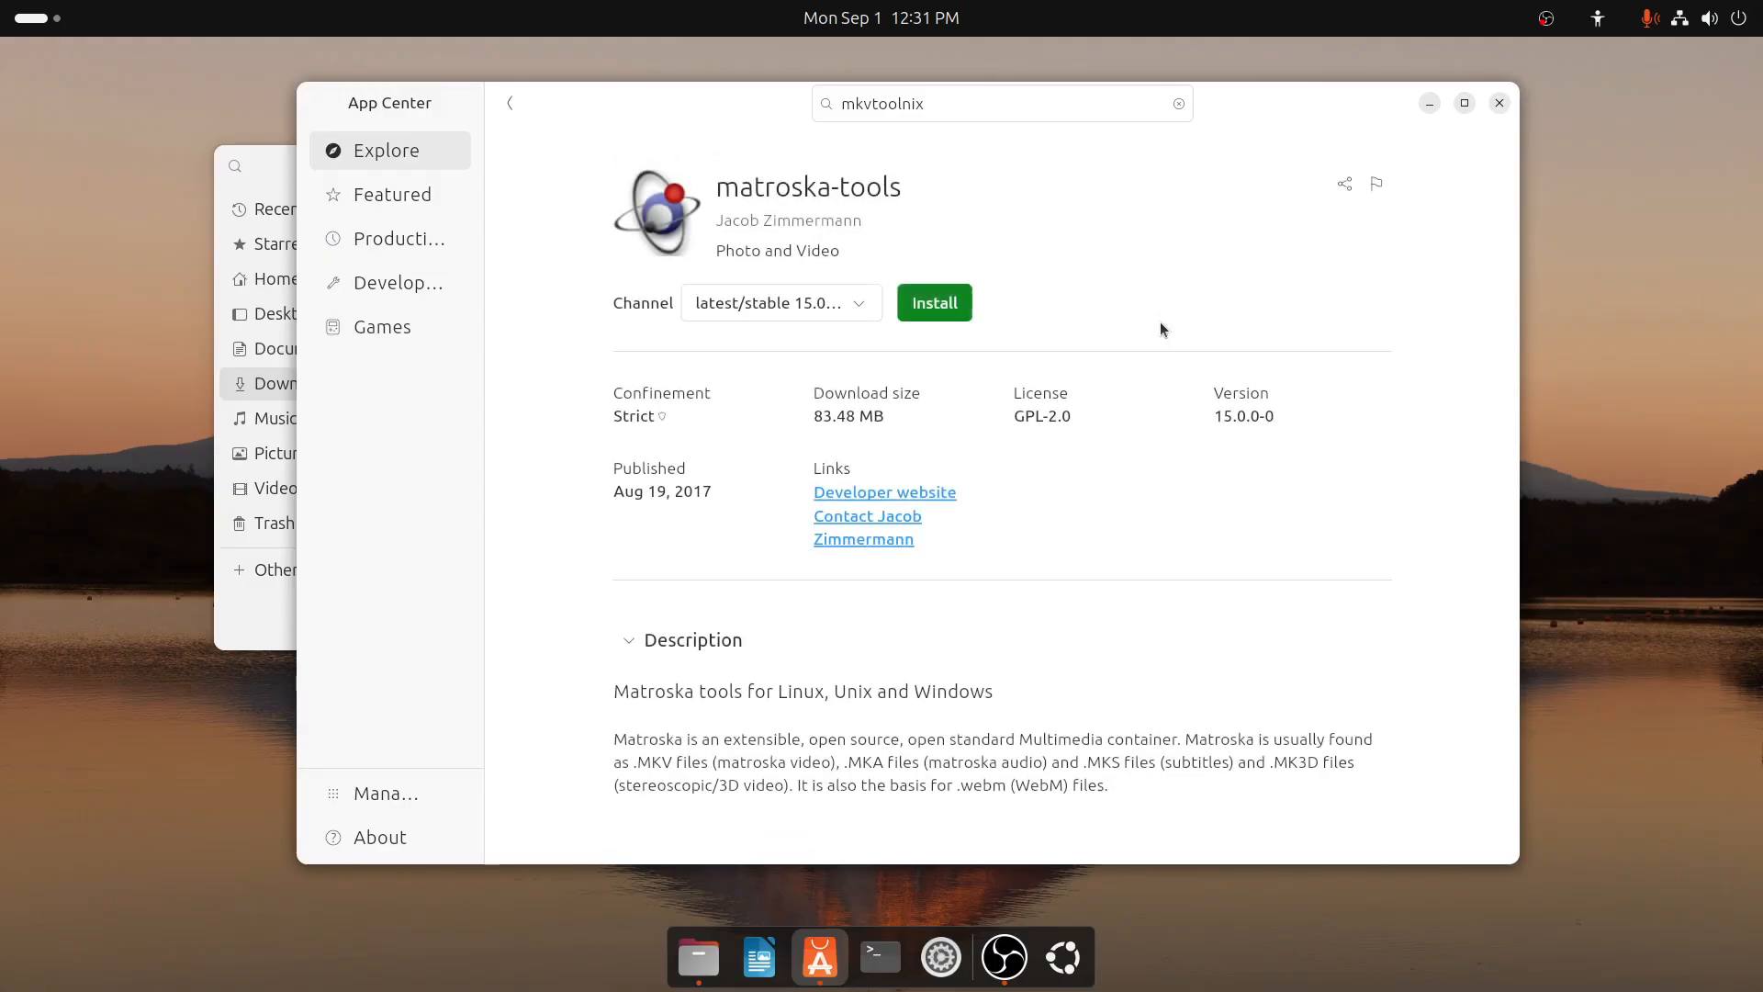
pyautogui.click(951, 311)
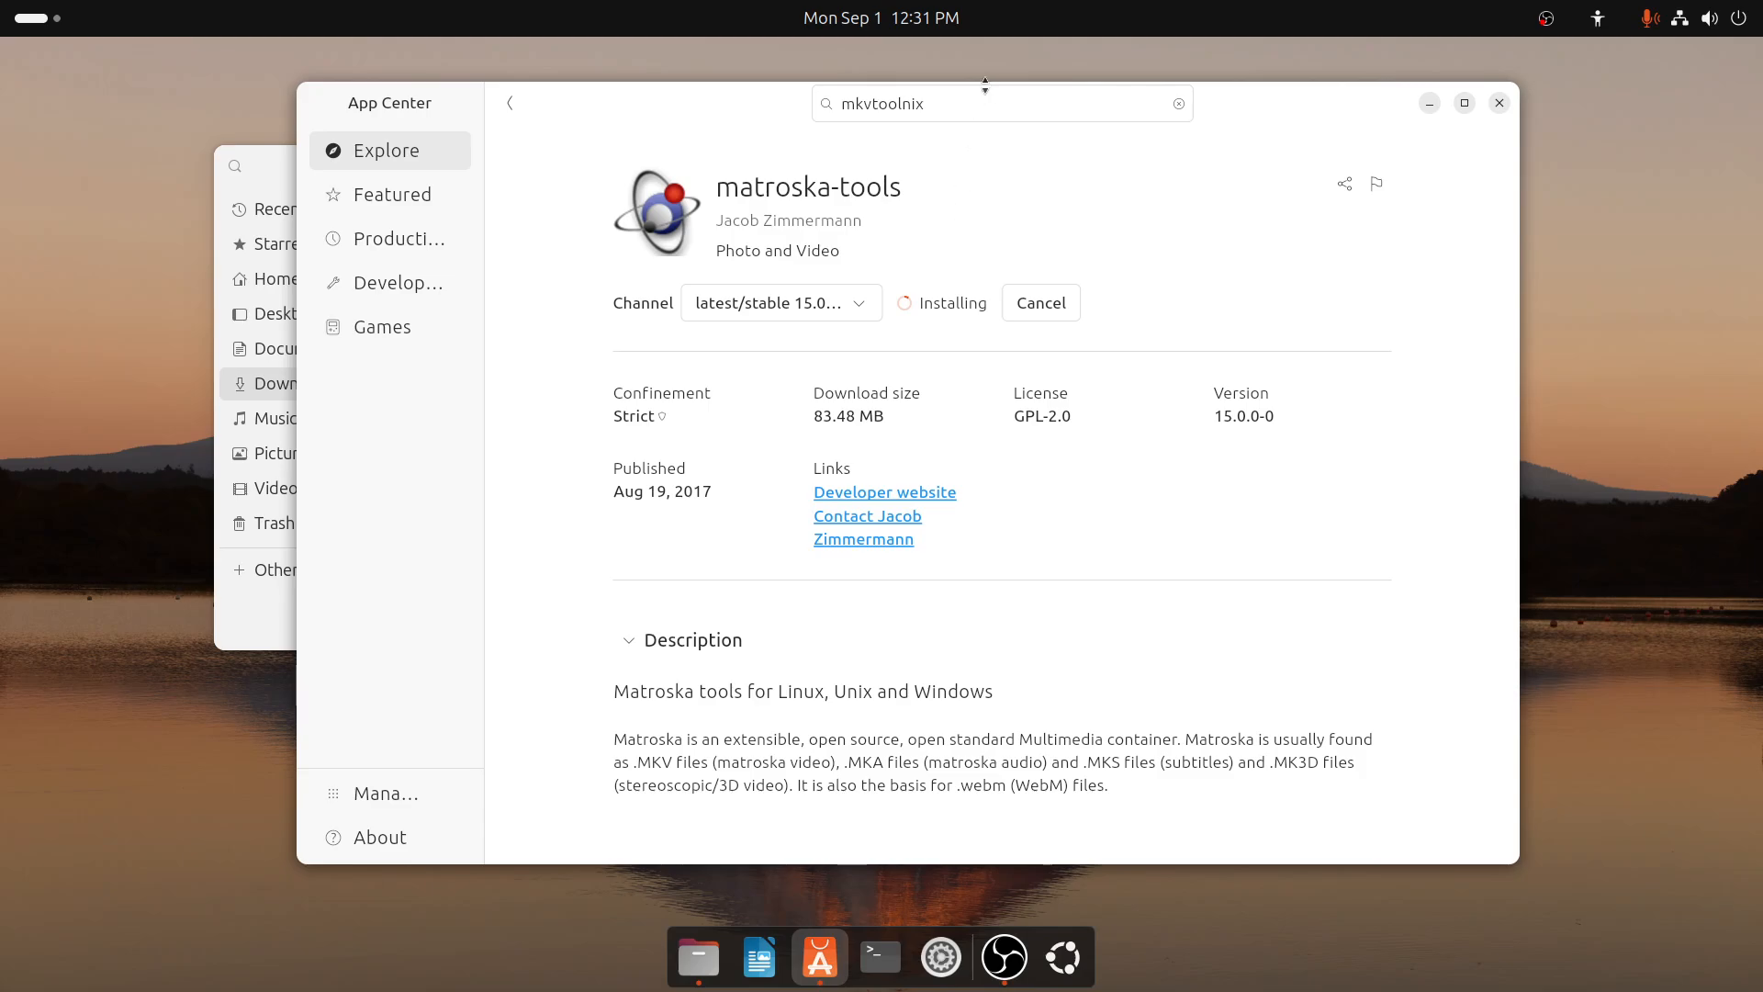
# Search App Center for "mediainfo", correcting the misspelled search term
pyautogui.doubleClick(845, 103)
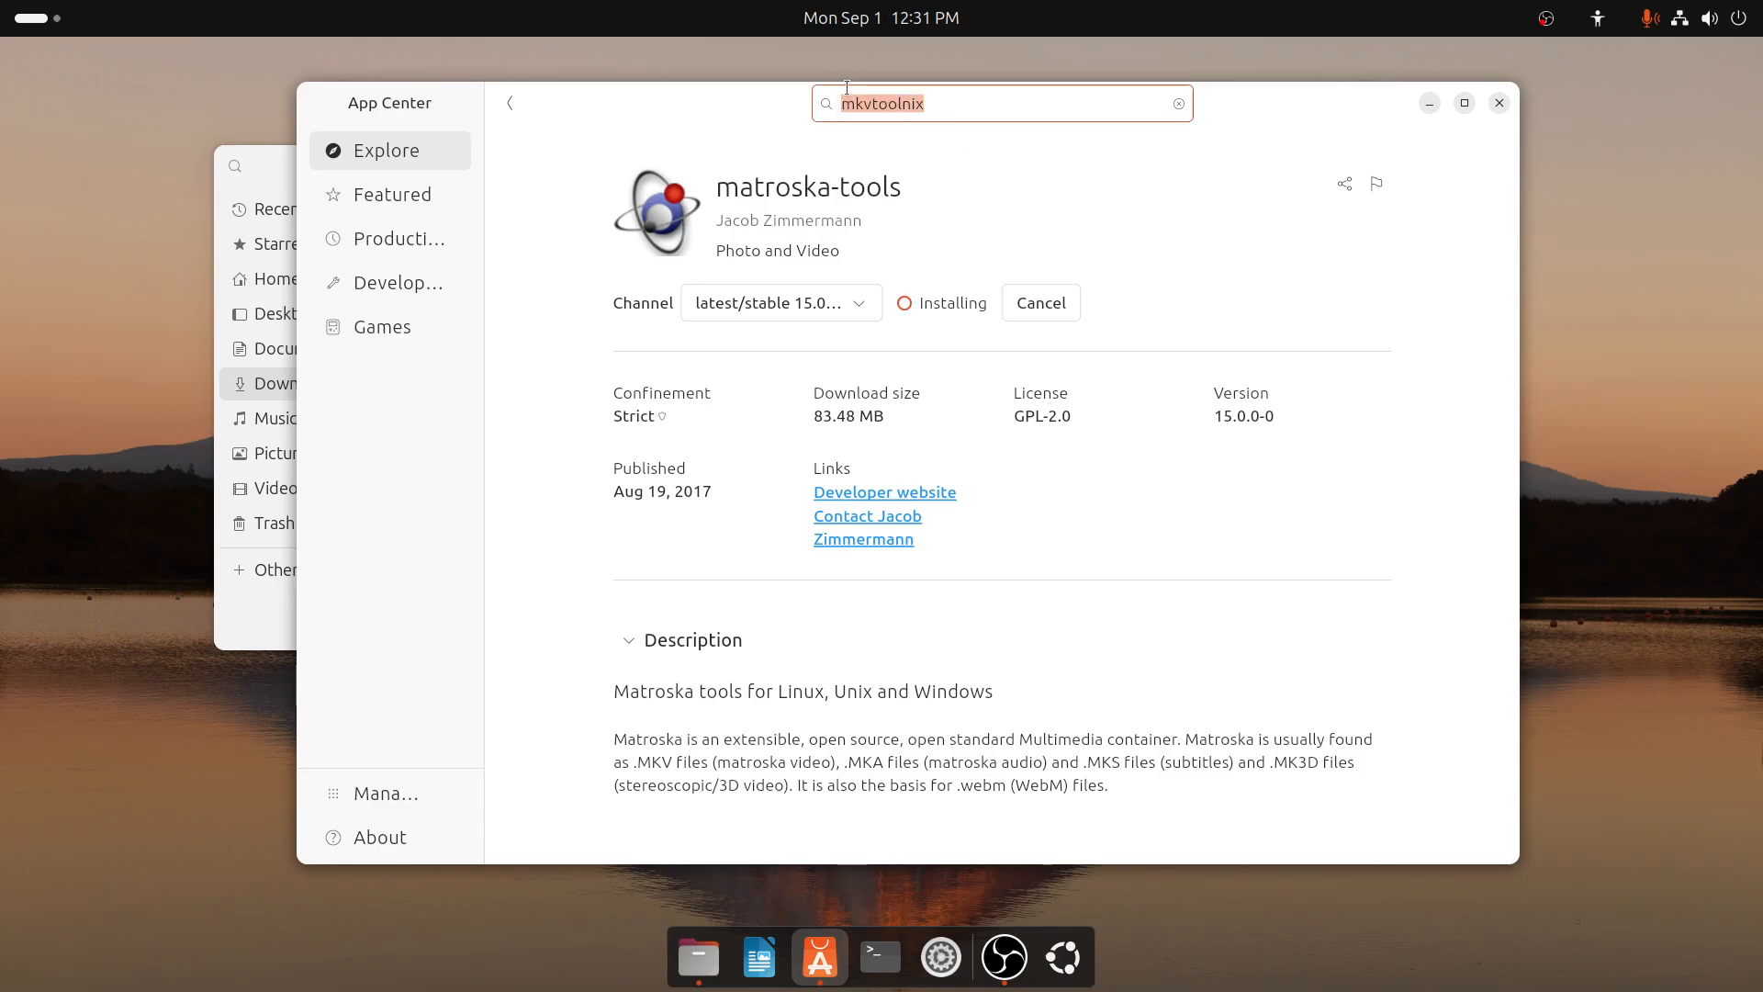
pyautogui.write('mediinfo')
pyautogui.press('Return')
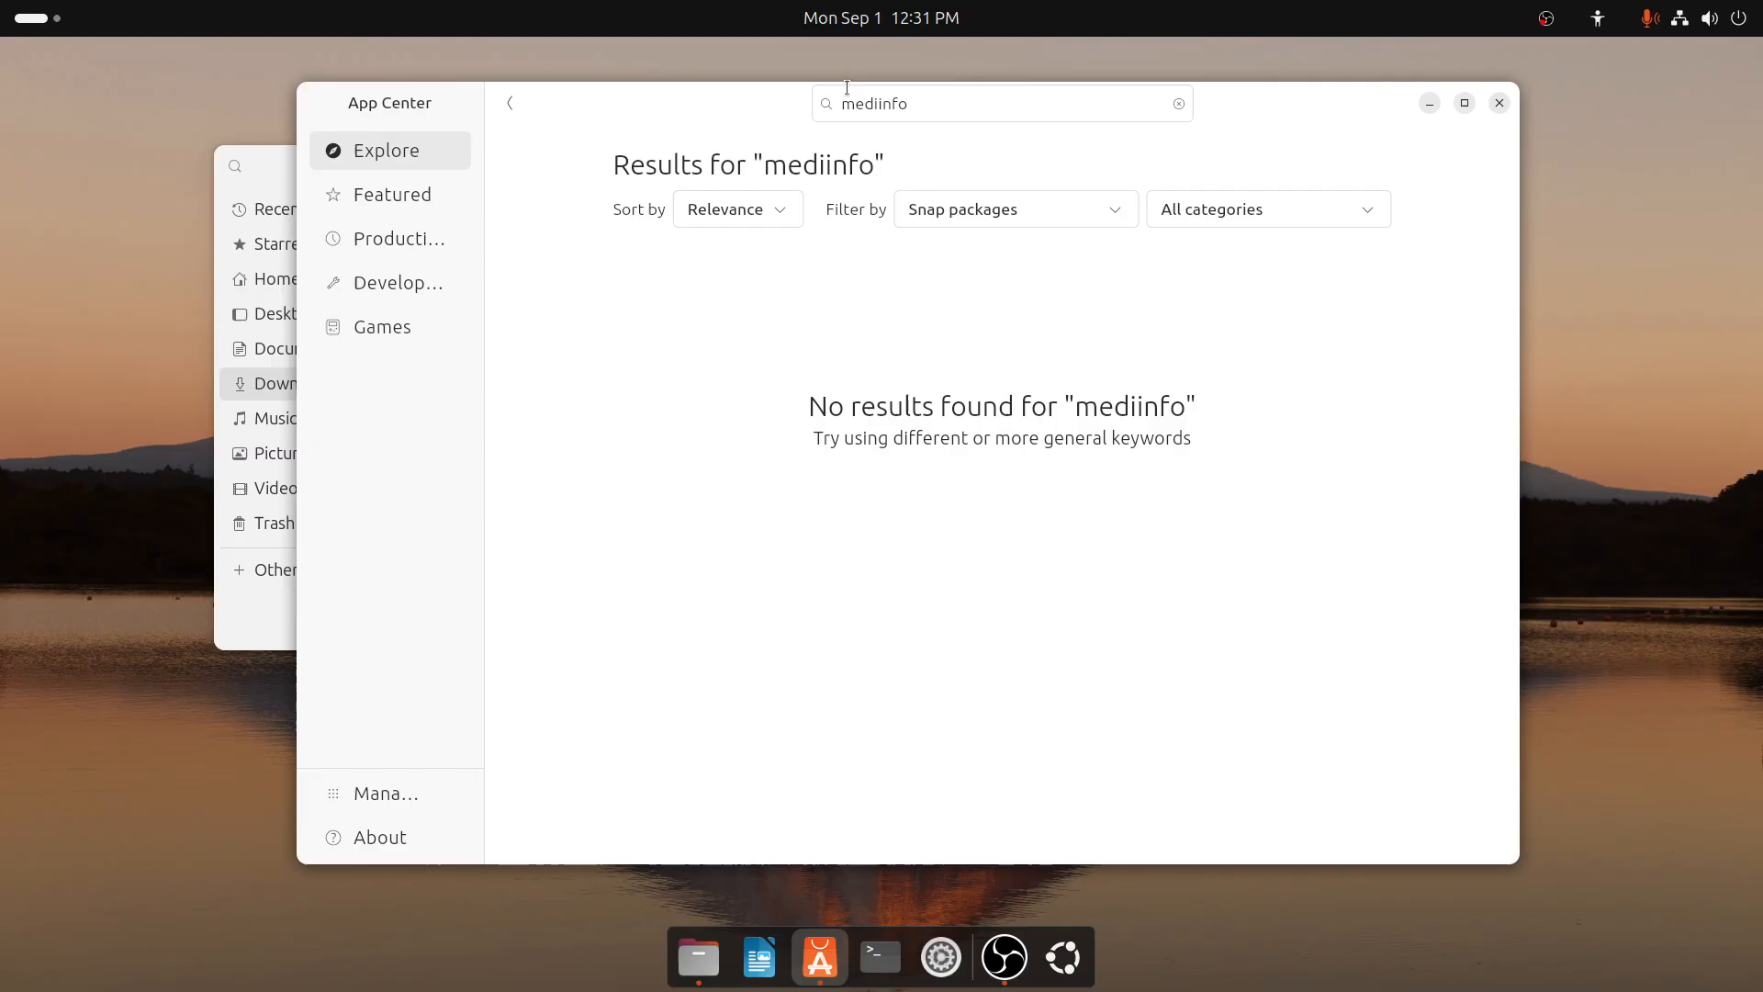
pyautogui.click(991, 107)
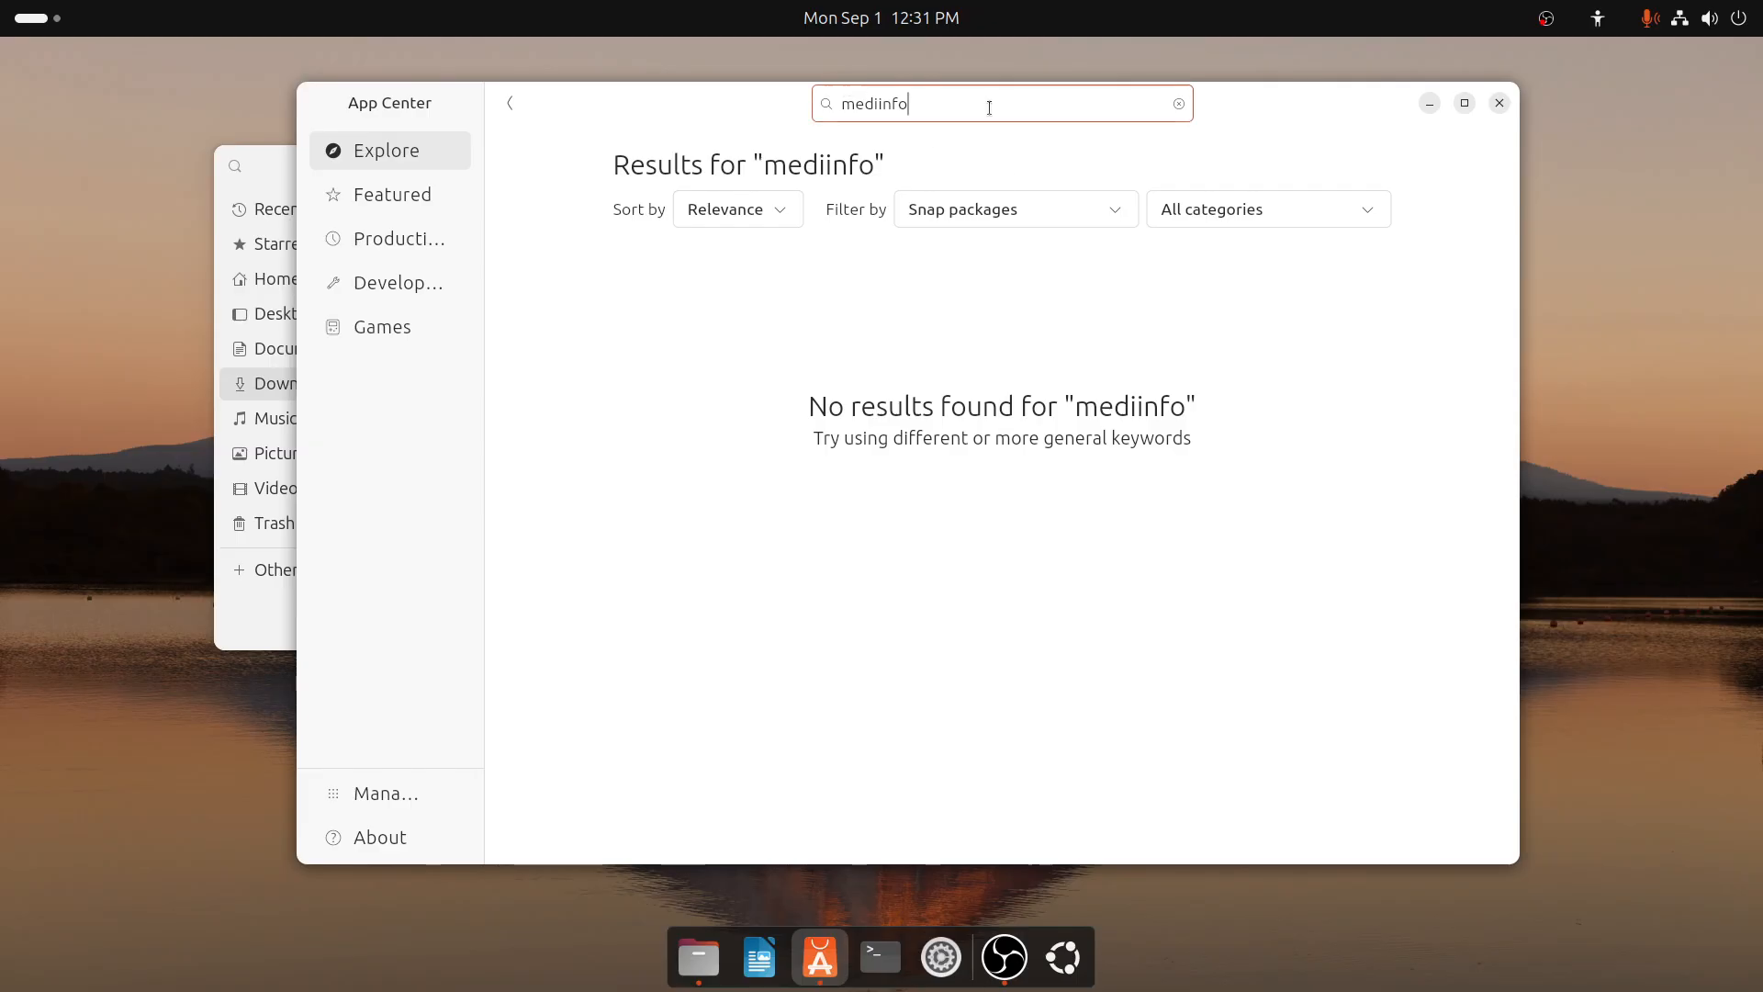
pyautogui.press('BackSpace')
pyautogui.press('BackSpace')
pyautogui.press('BackSpace')
pyautogui.press('BackSpace')
pyautogui.press('BackSpace')
pyautogui.write('iainf')
pyautogui.press('Return')
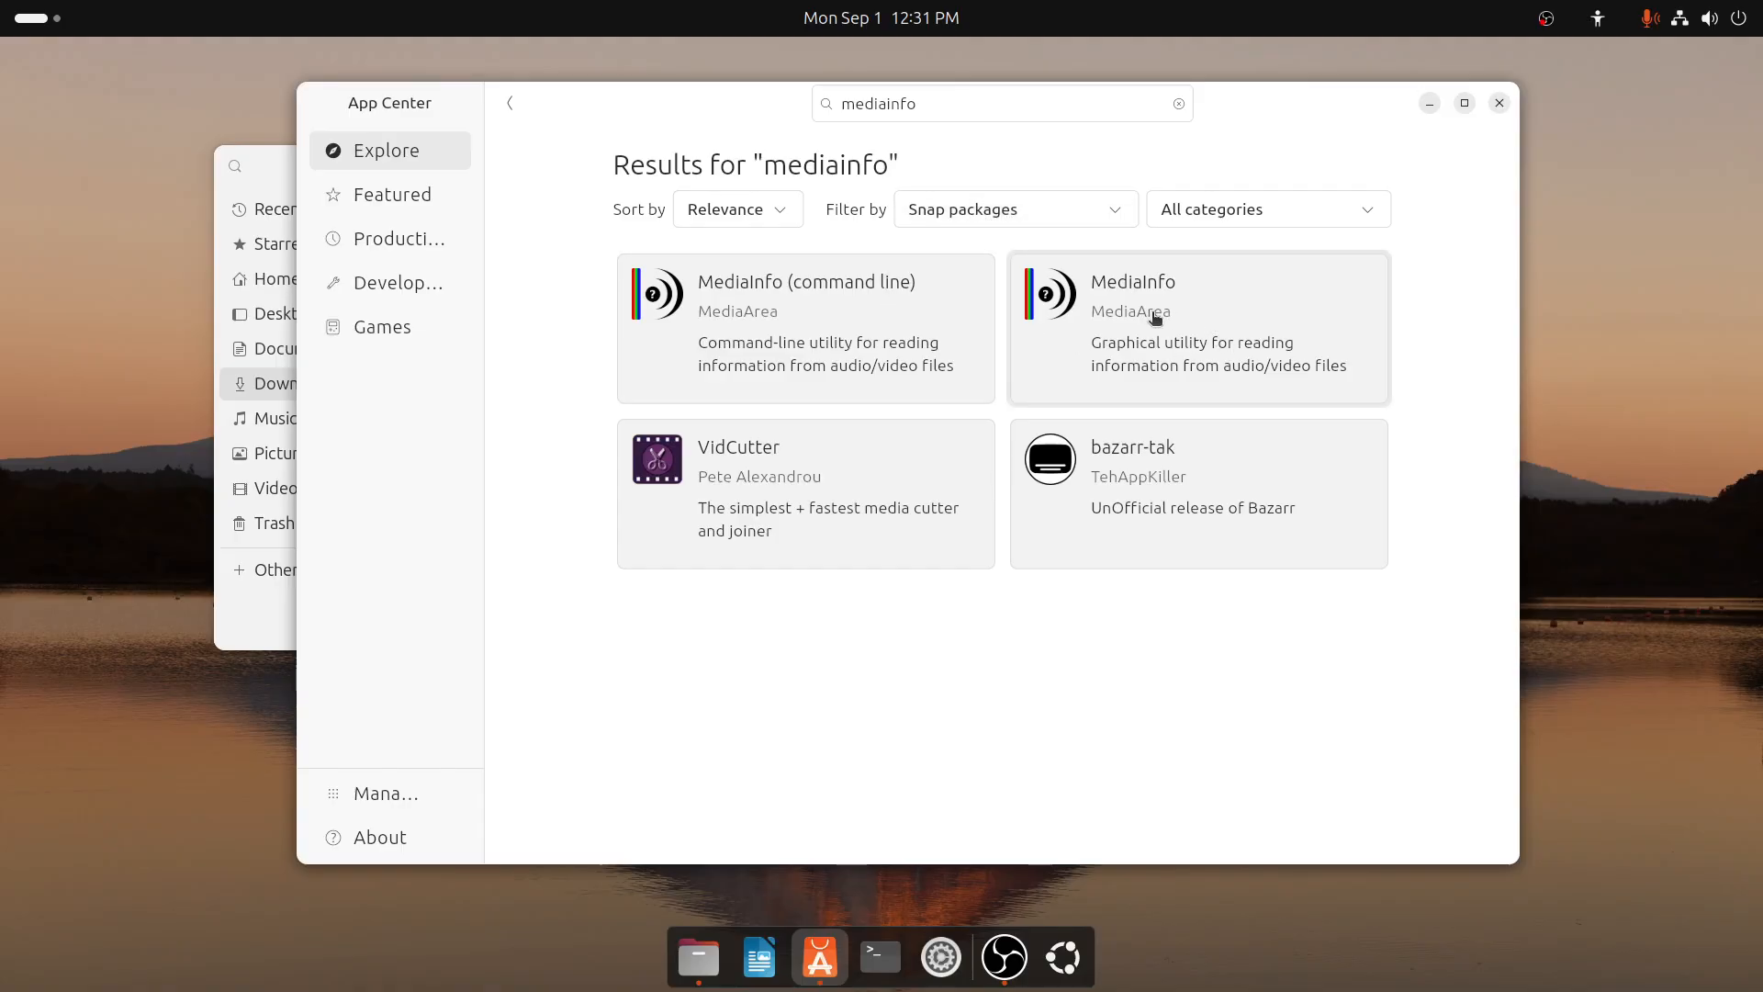
# Check the "mediainfo" results among Debian packages, and switch the filter back to Snap packages
pyautogui.click(1120, 217)
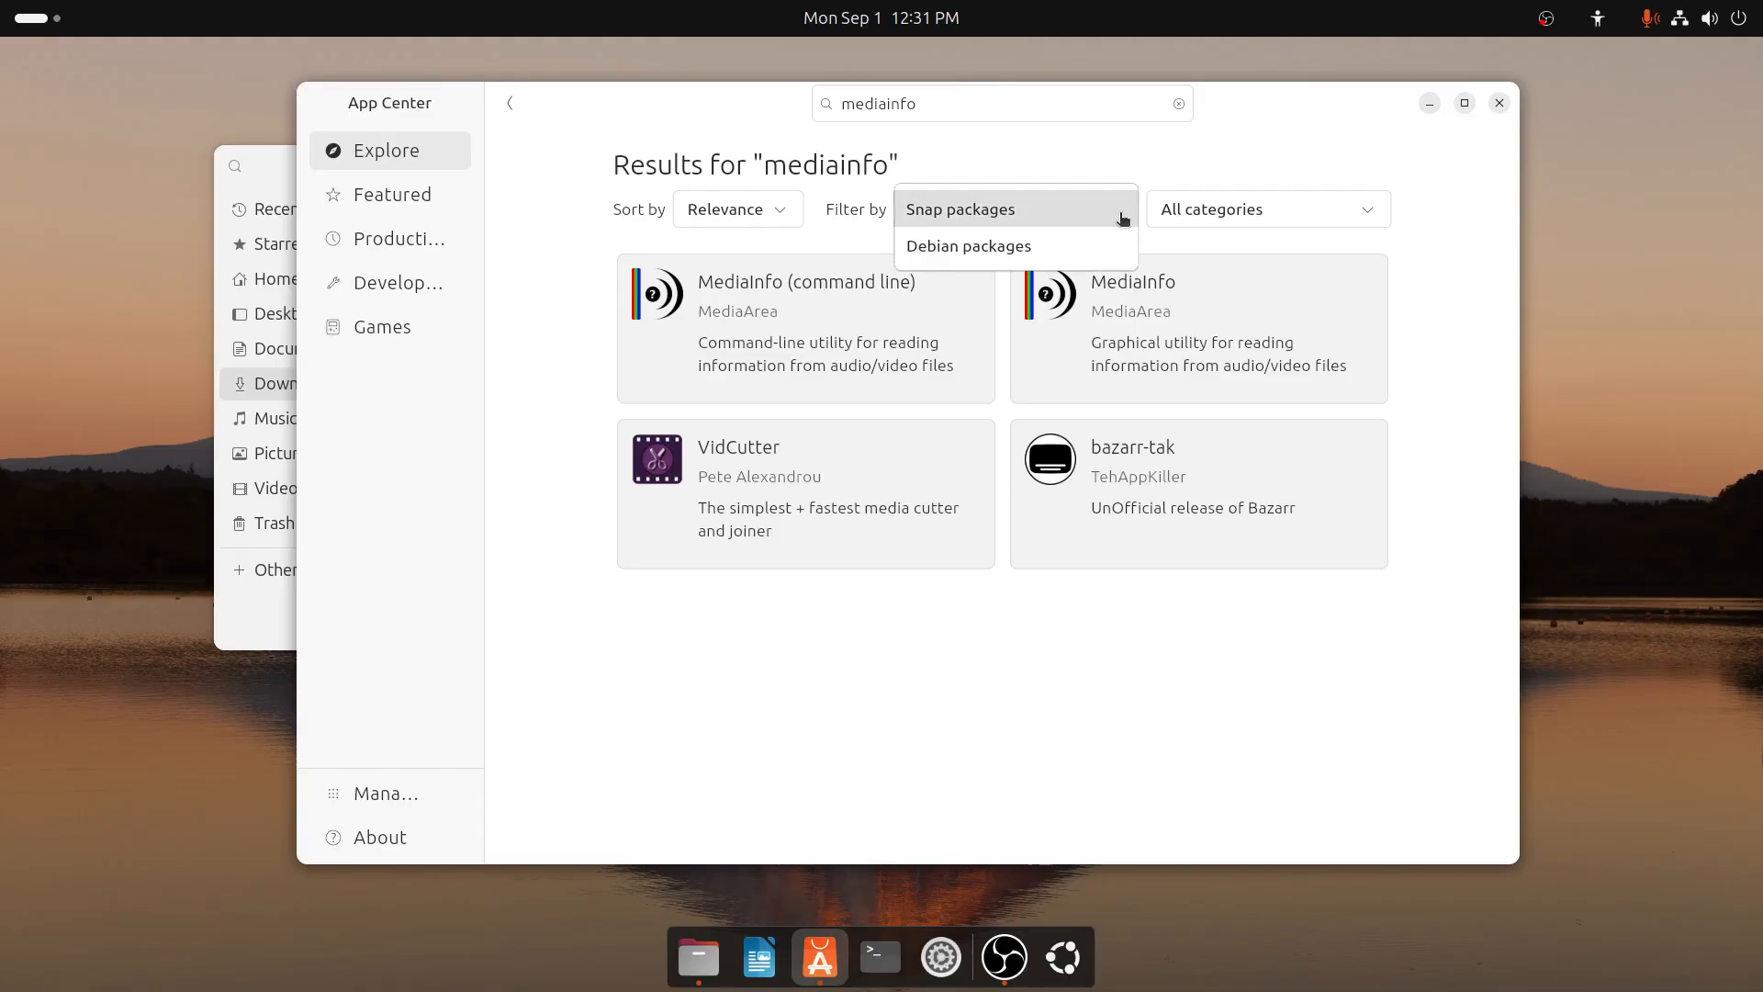
pyautogui.click(1106, 244)
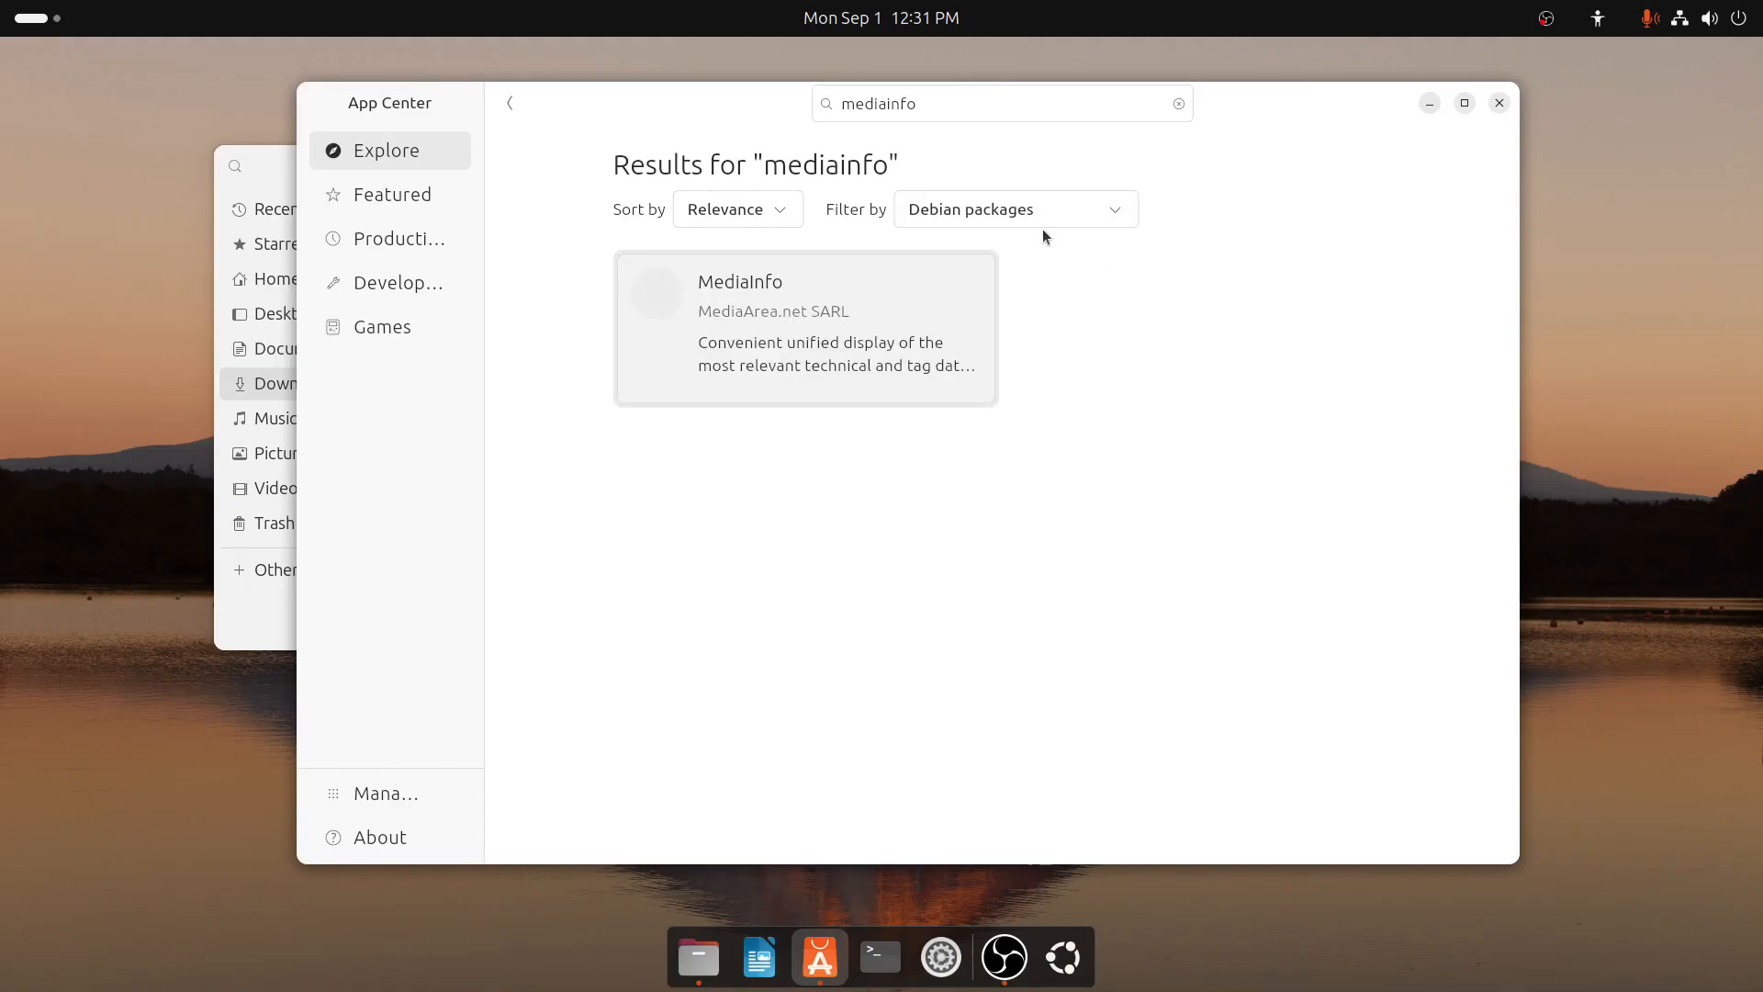
pyautogui.click(1121, 209)
pyautogui.click(1031, 212)
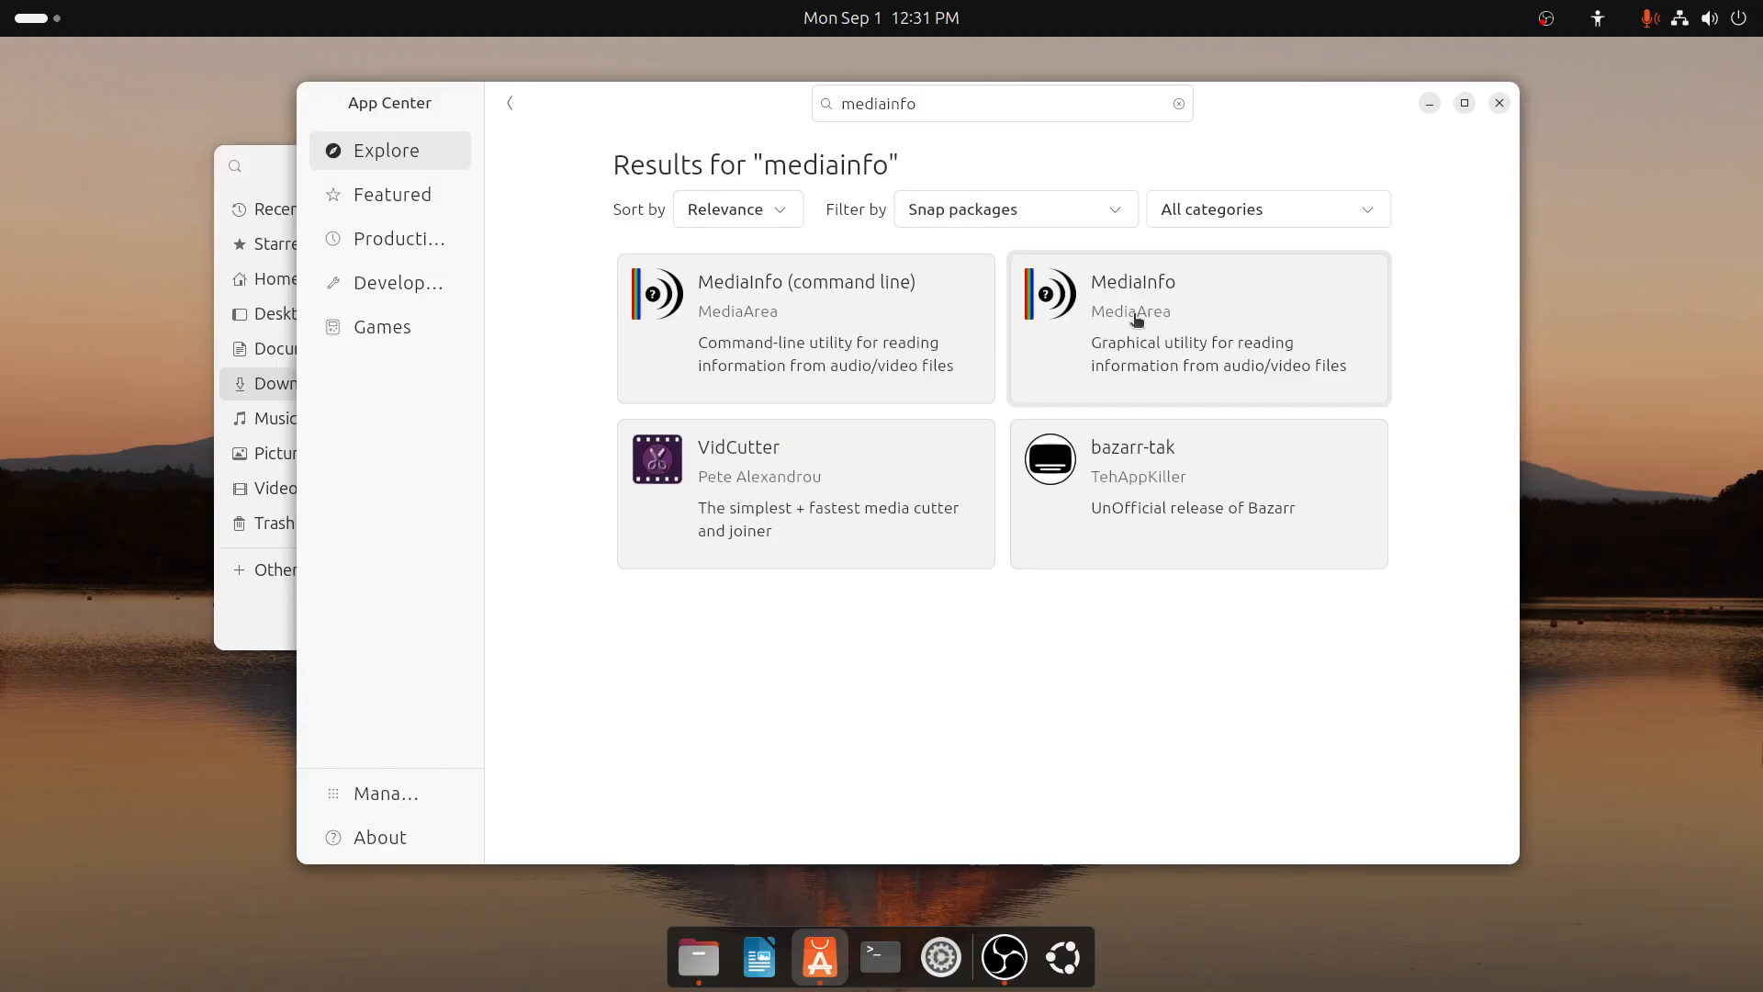
# Review the release channels of the graphical MediaInfo utility and install it from the latest/stable 25.07 channel
pyautogui.click(1137, 319)
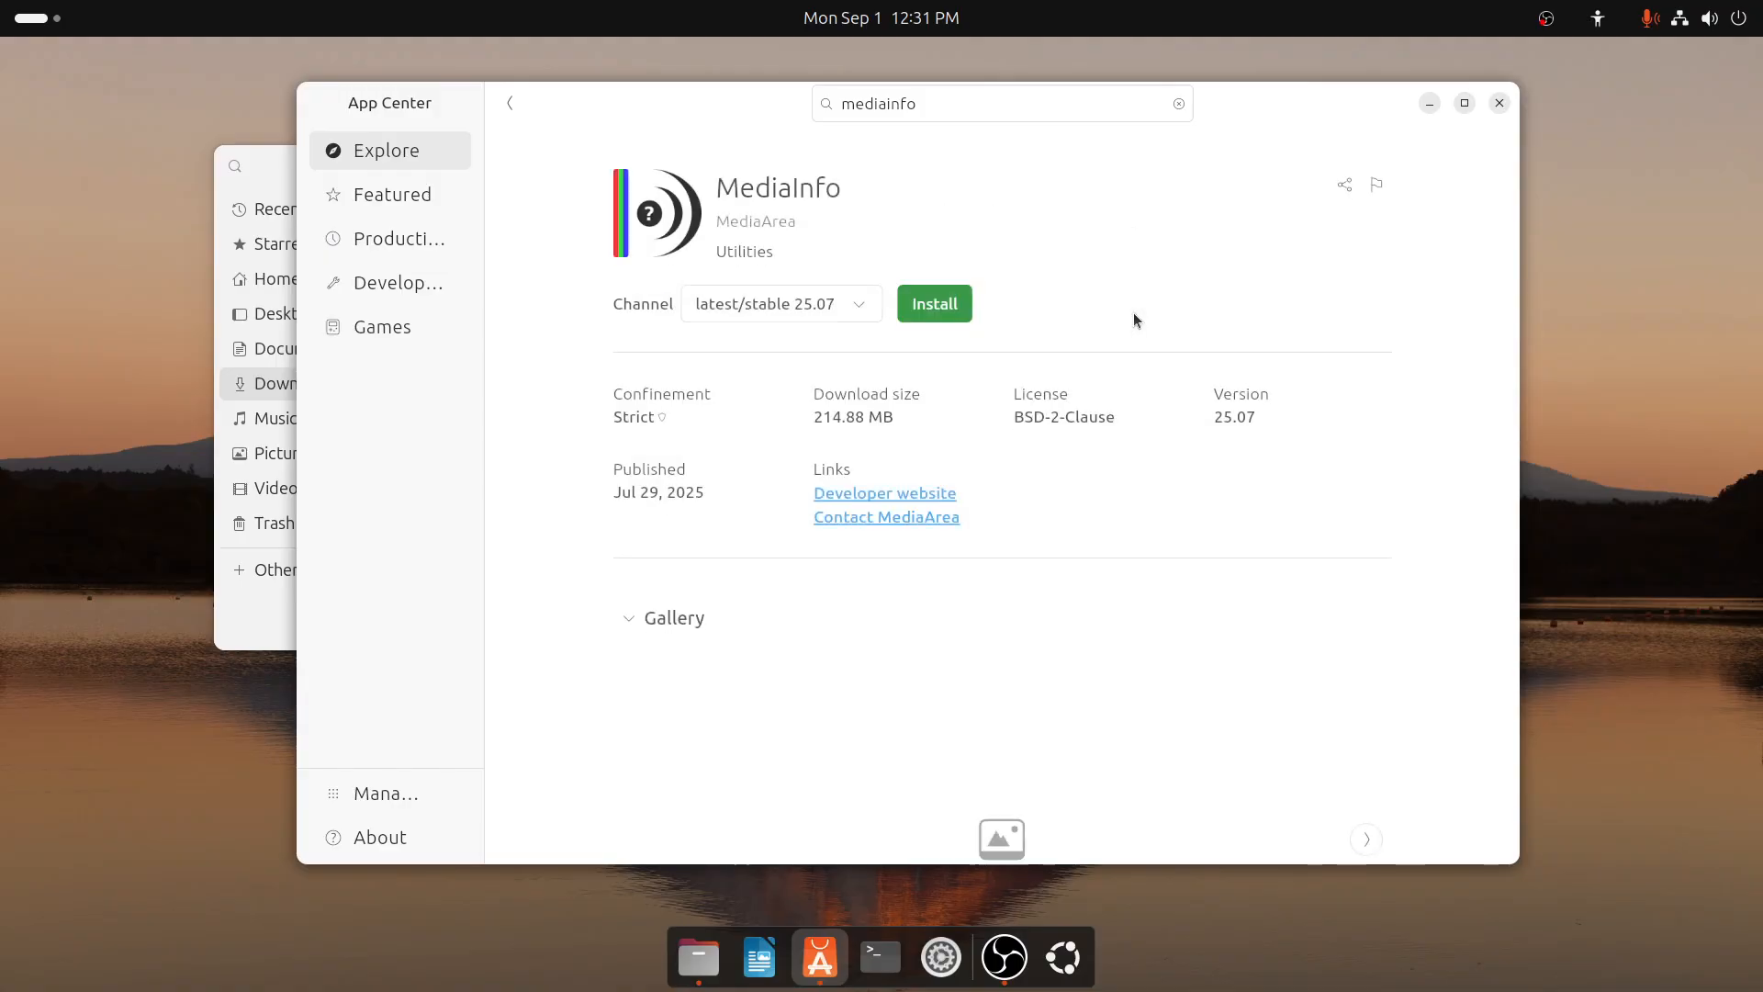
pyautogui.click(862, 310)
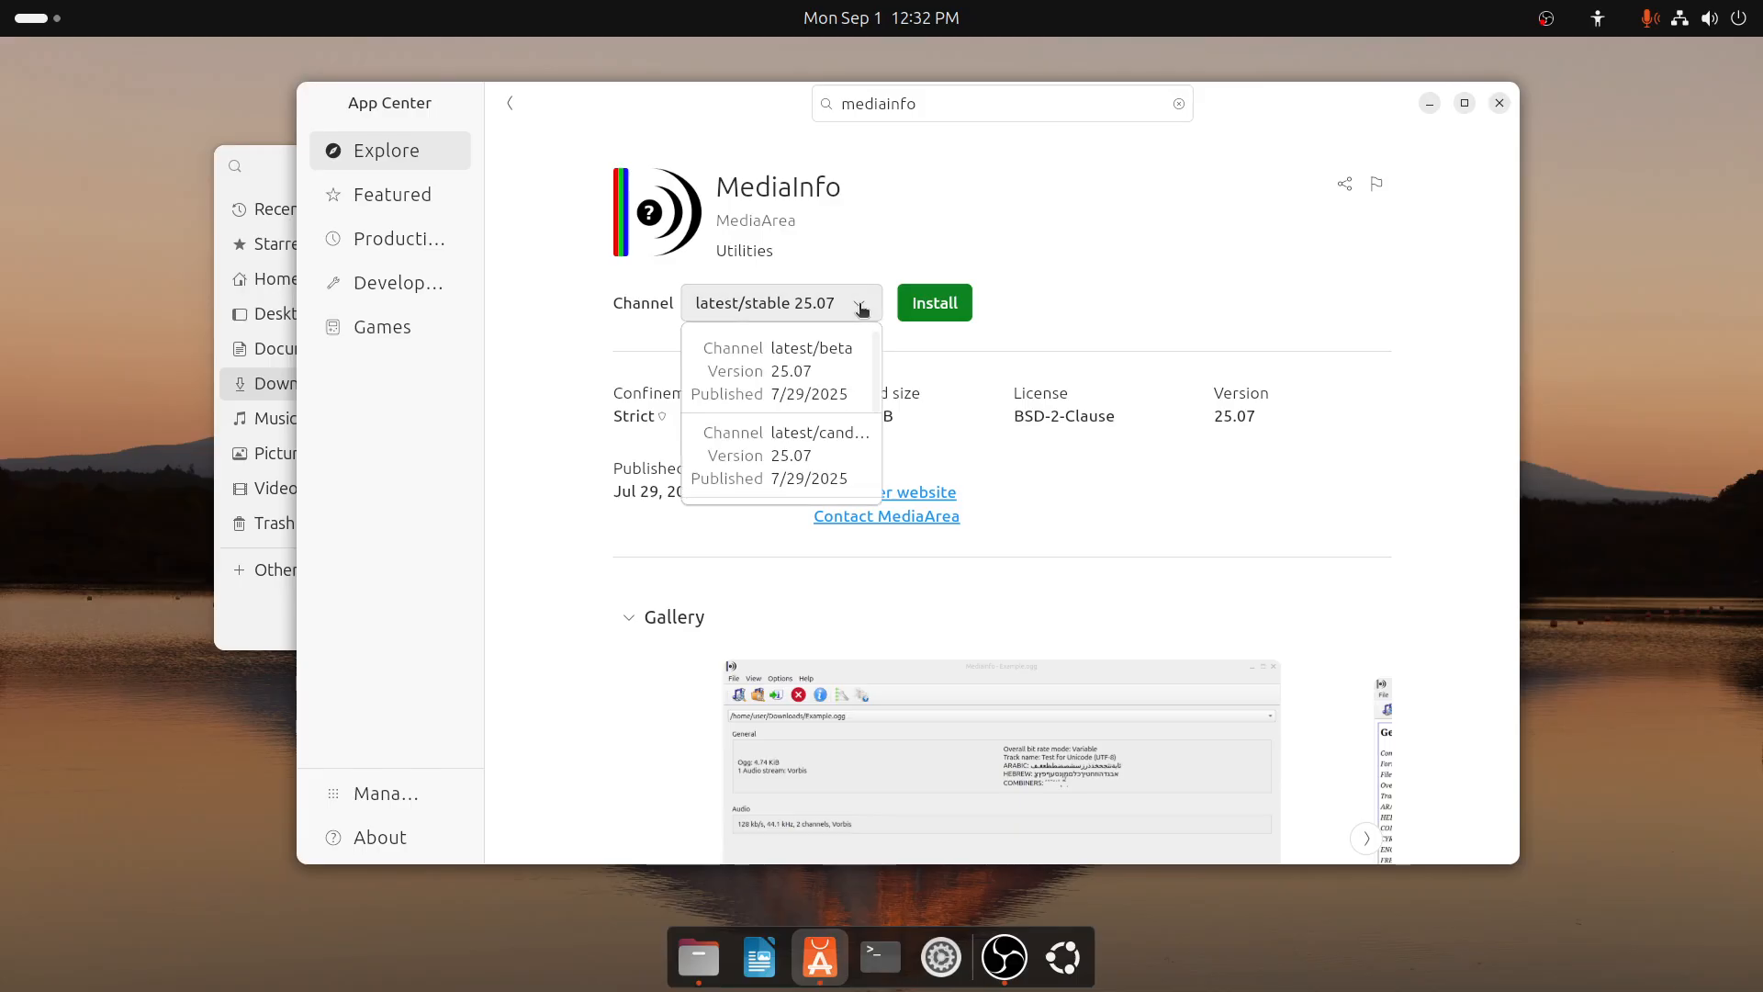
pyautogui.moveTo(875, 368); pyautogui.dragTo(874, 474)
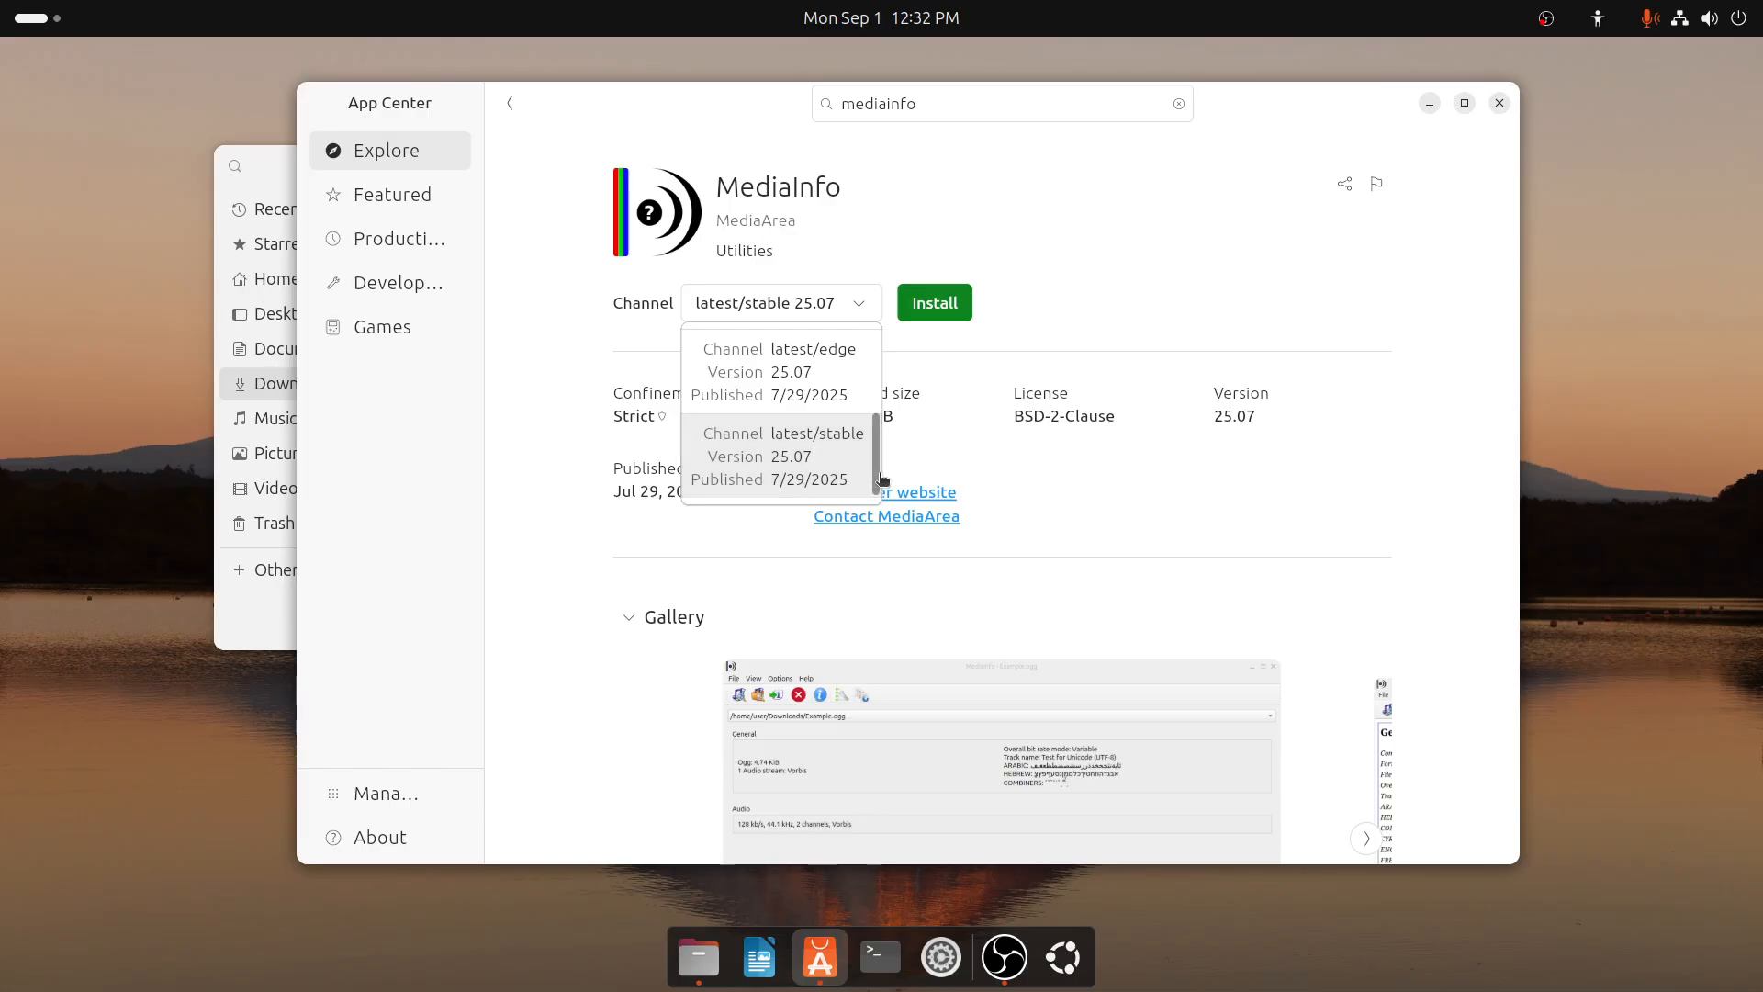
pyautogui.moveTo(879, 479); pyautogui.dragTo(875, 452)
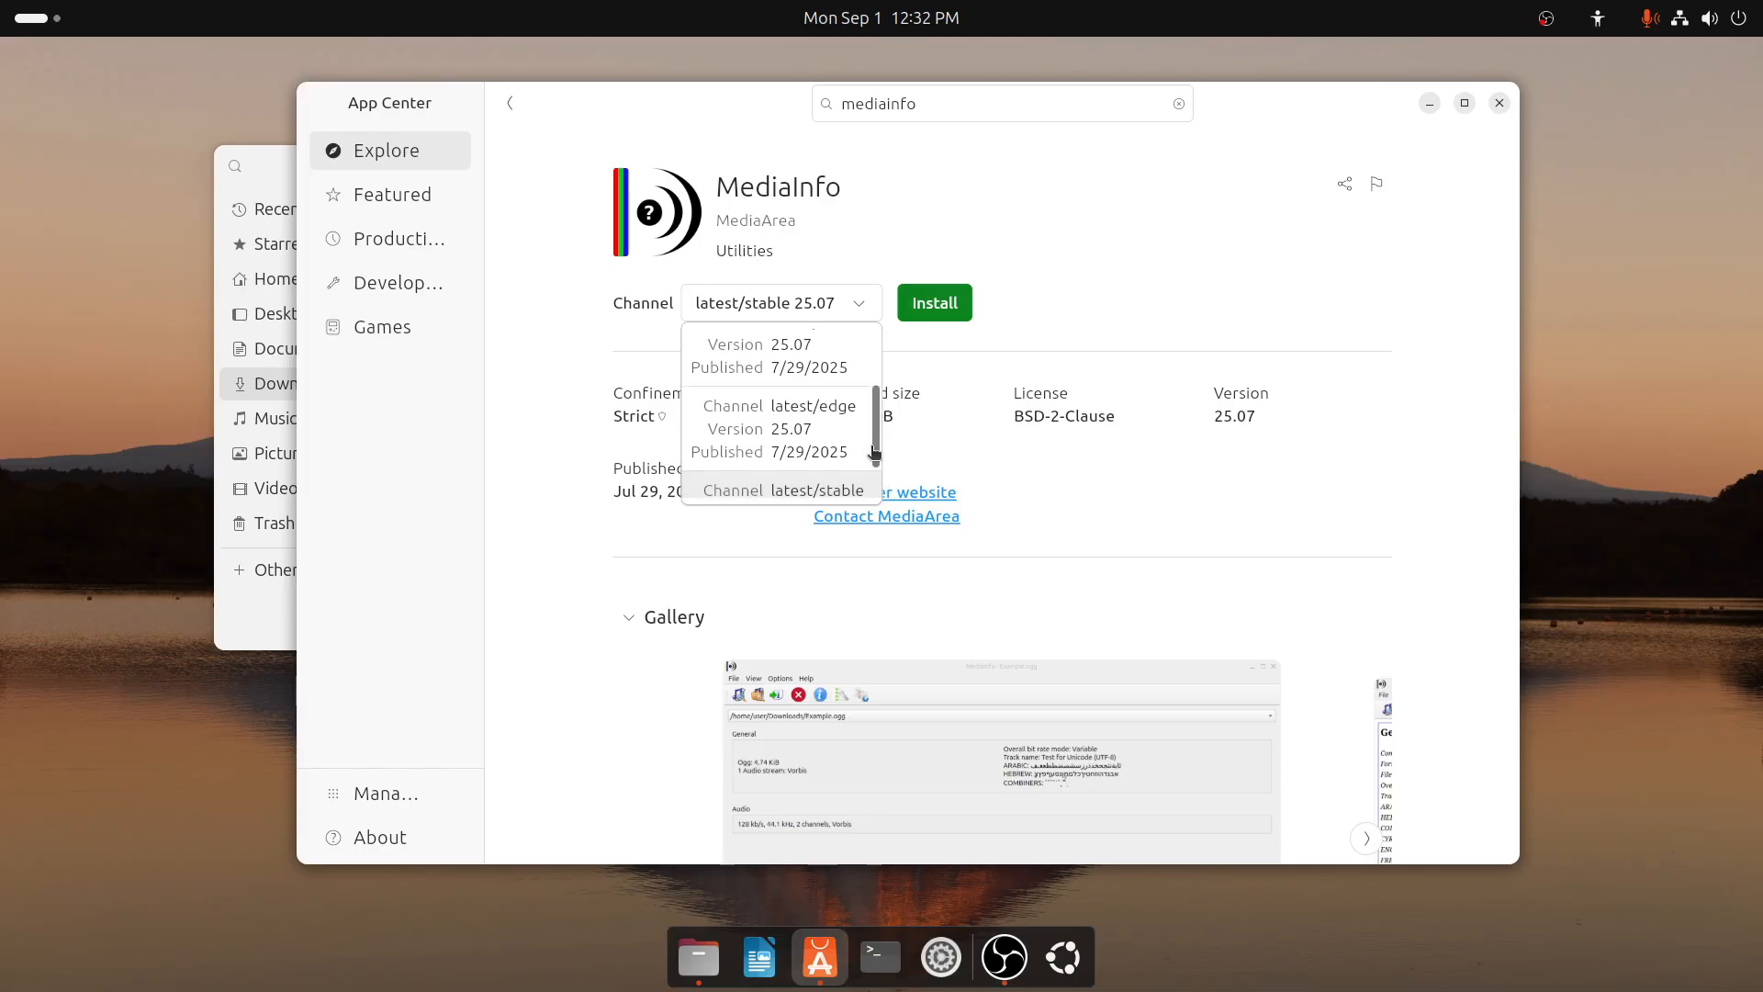
pyautogui.scroll(-1, 873, 455)
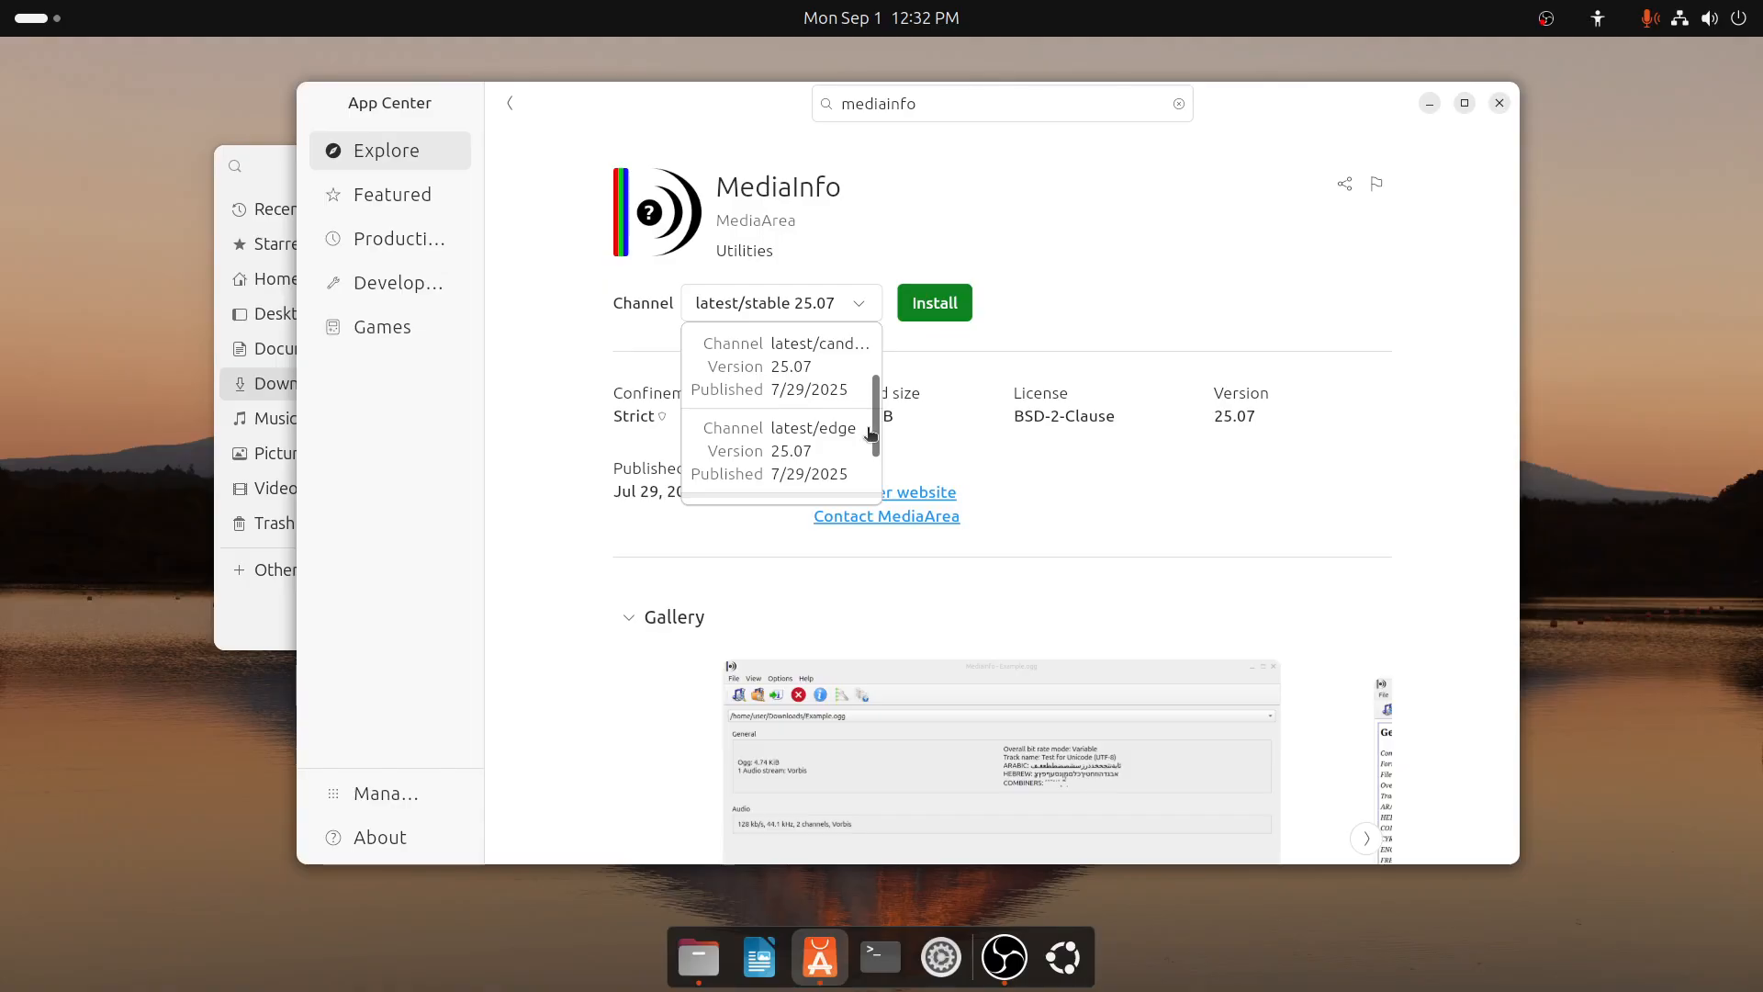
pyautogui.scroll(-2, 872, 443)
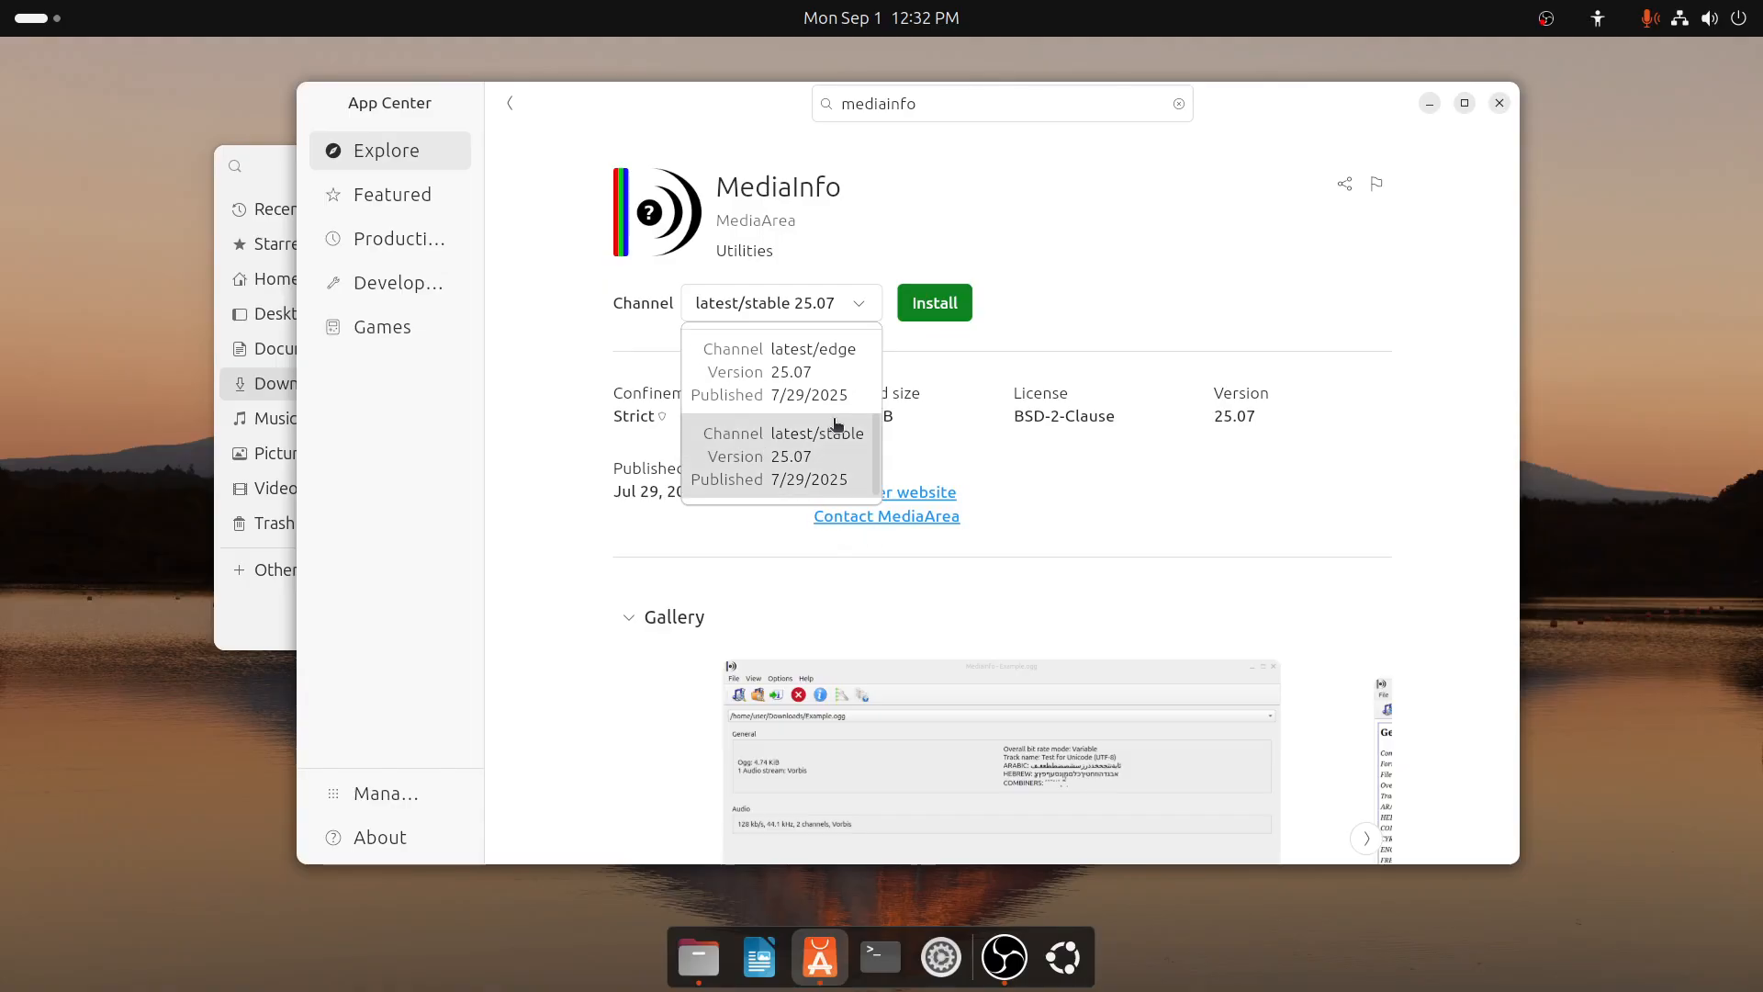
pyautogui.click(964, 304)
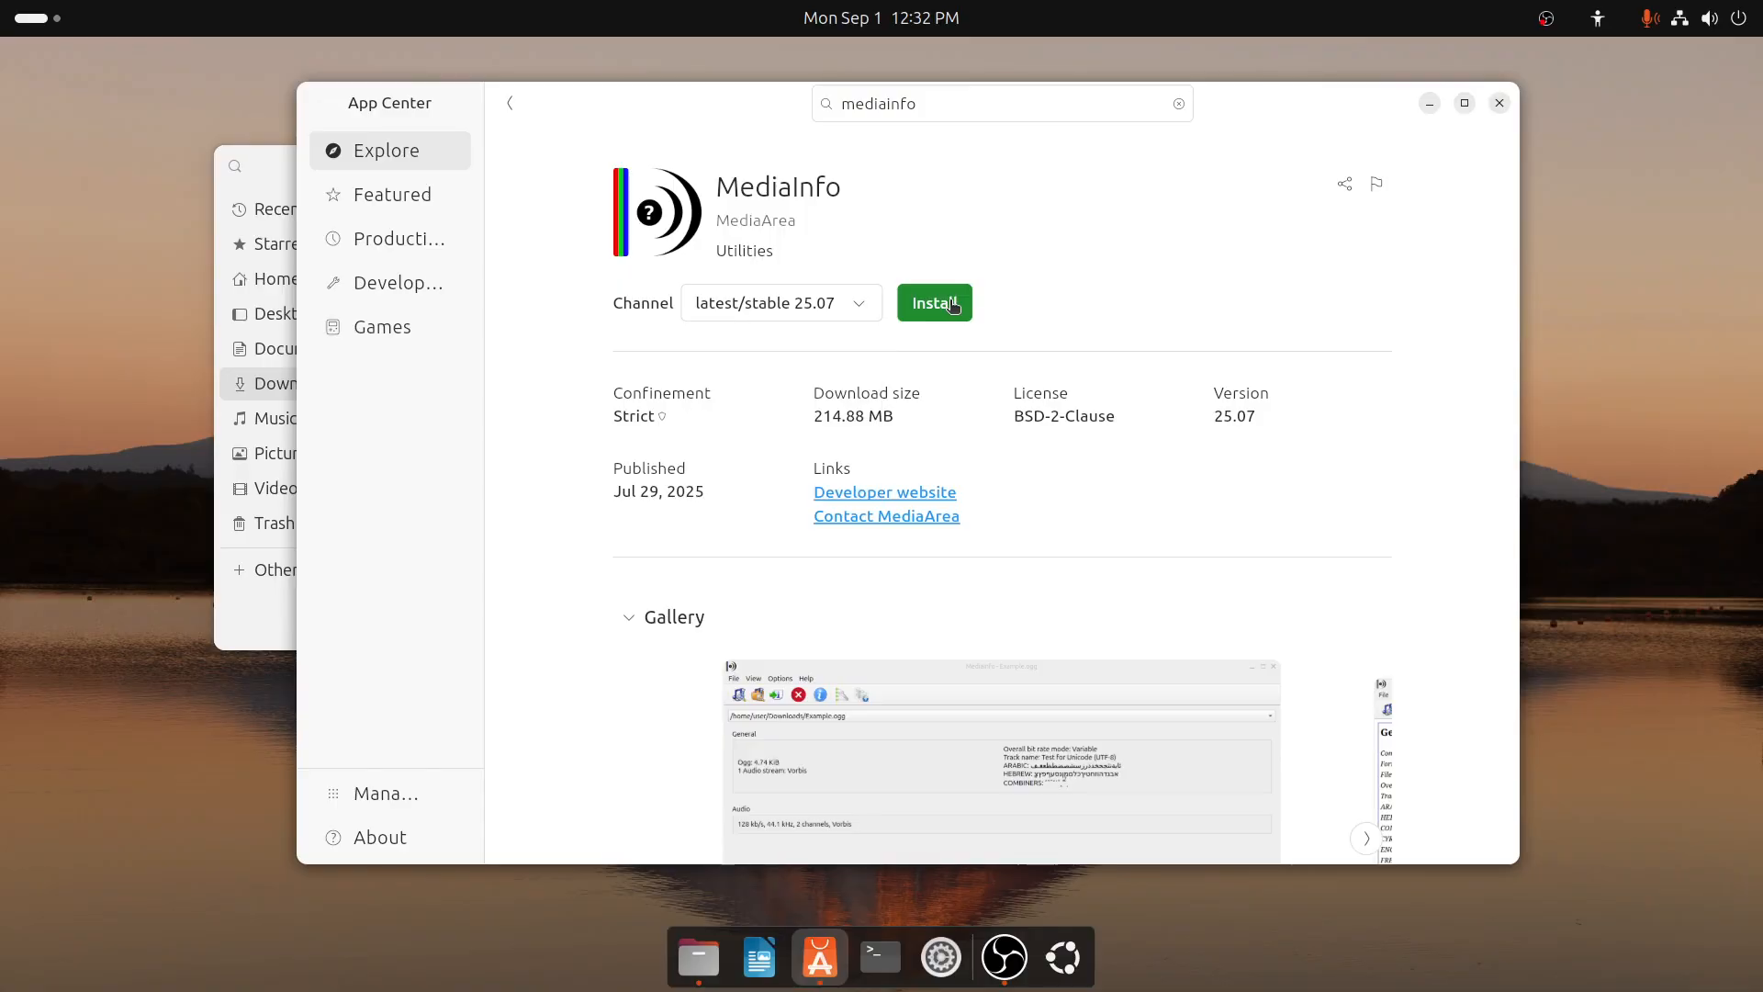
pyautogui.click(957, 304)
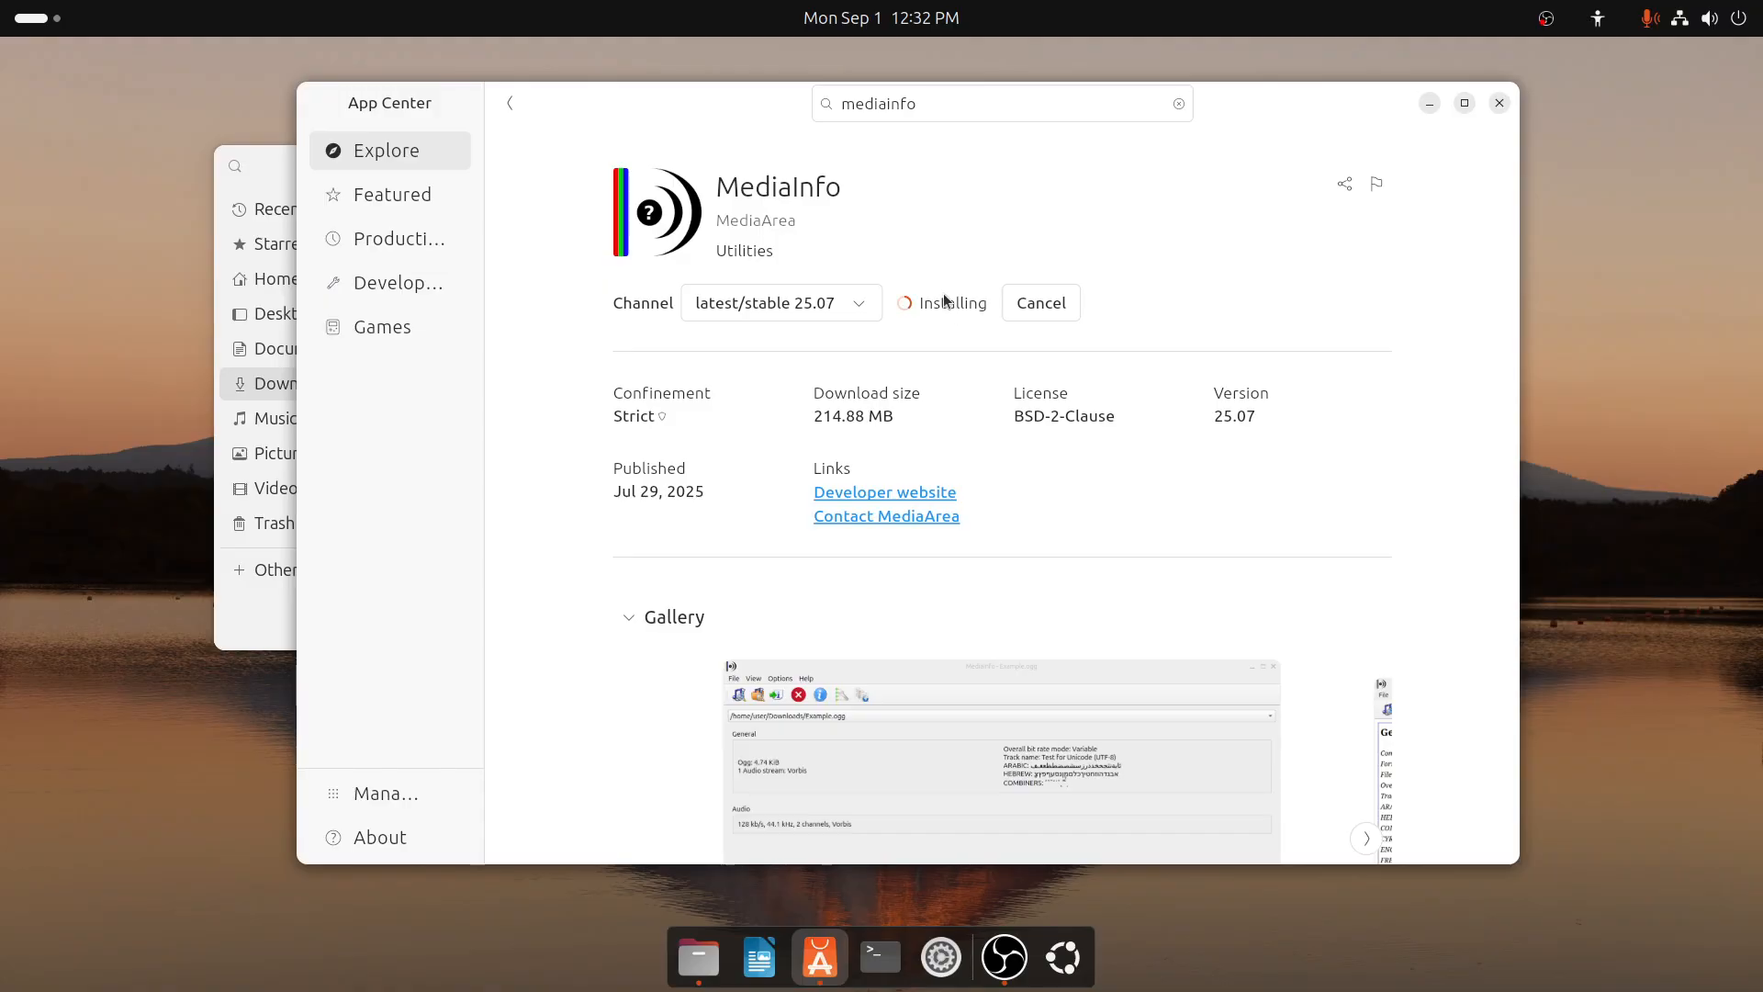
# Search App Center for "musicbrainz" and open the MusicBrainz Picard listing
pyautogui.click(1178, 104)
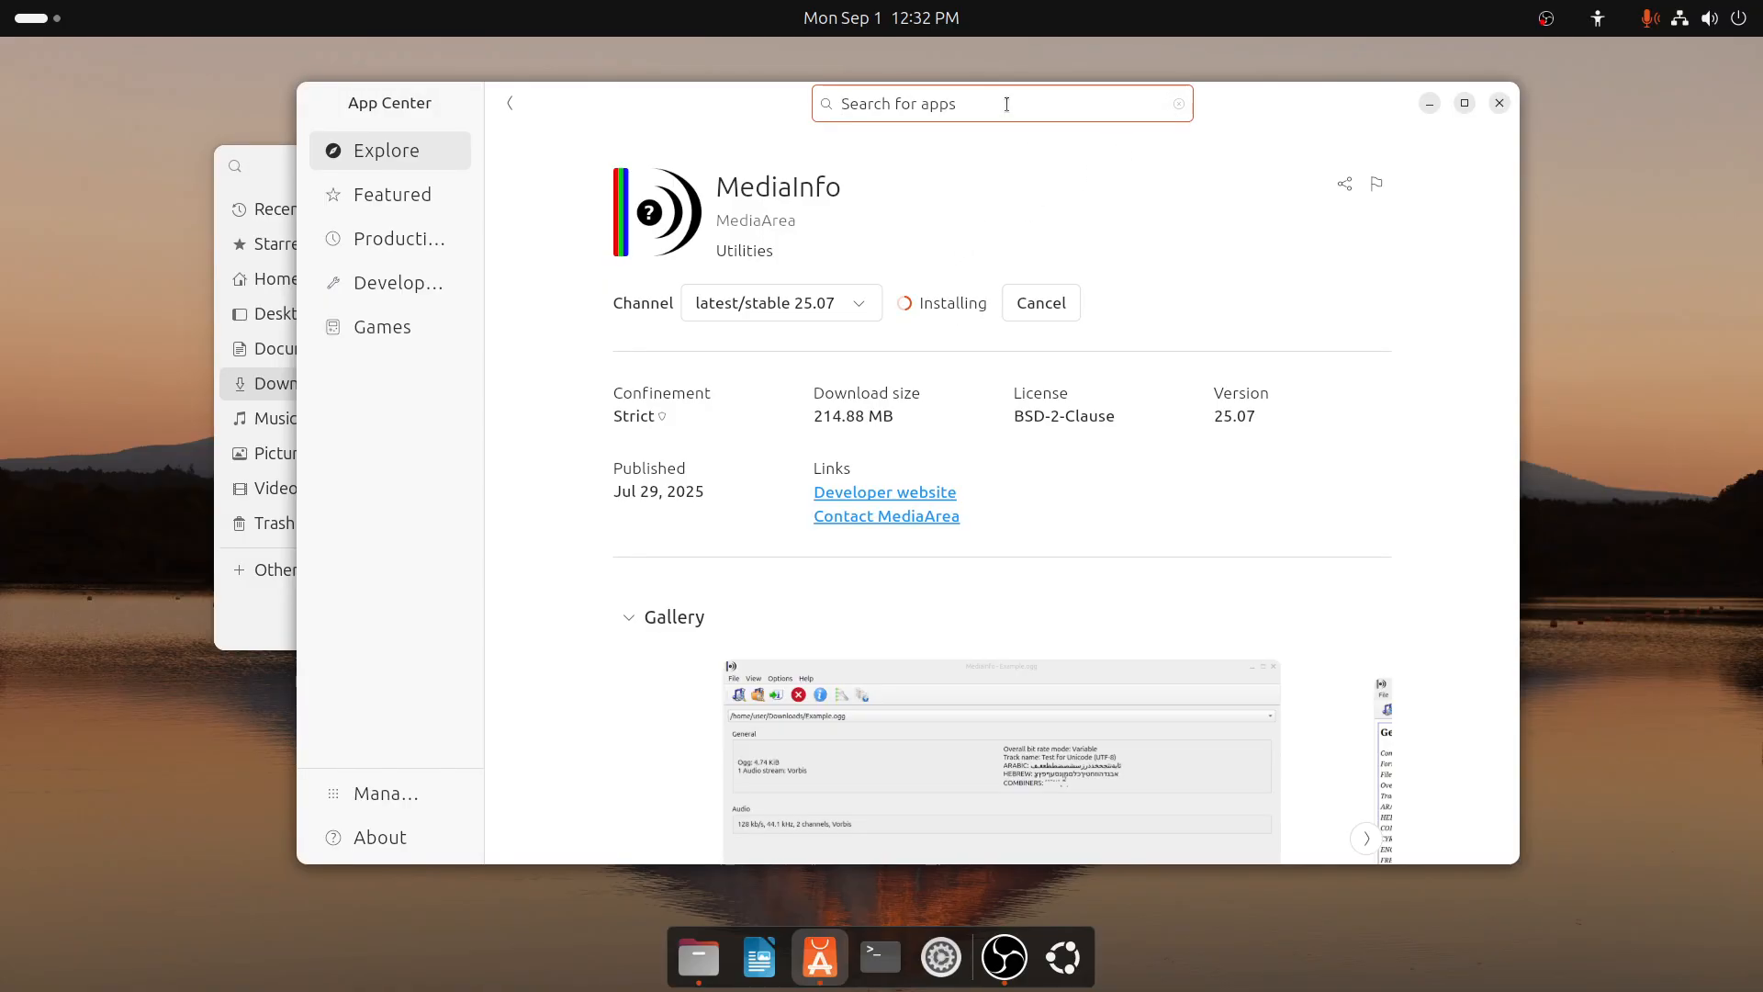
pyautogui.write('musicbrainz')
pyautogui.press('Return')
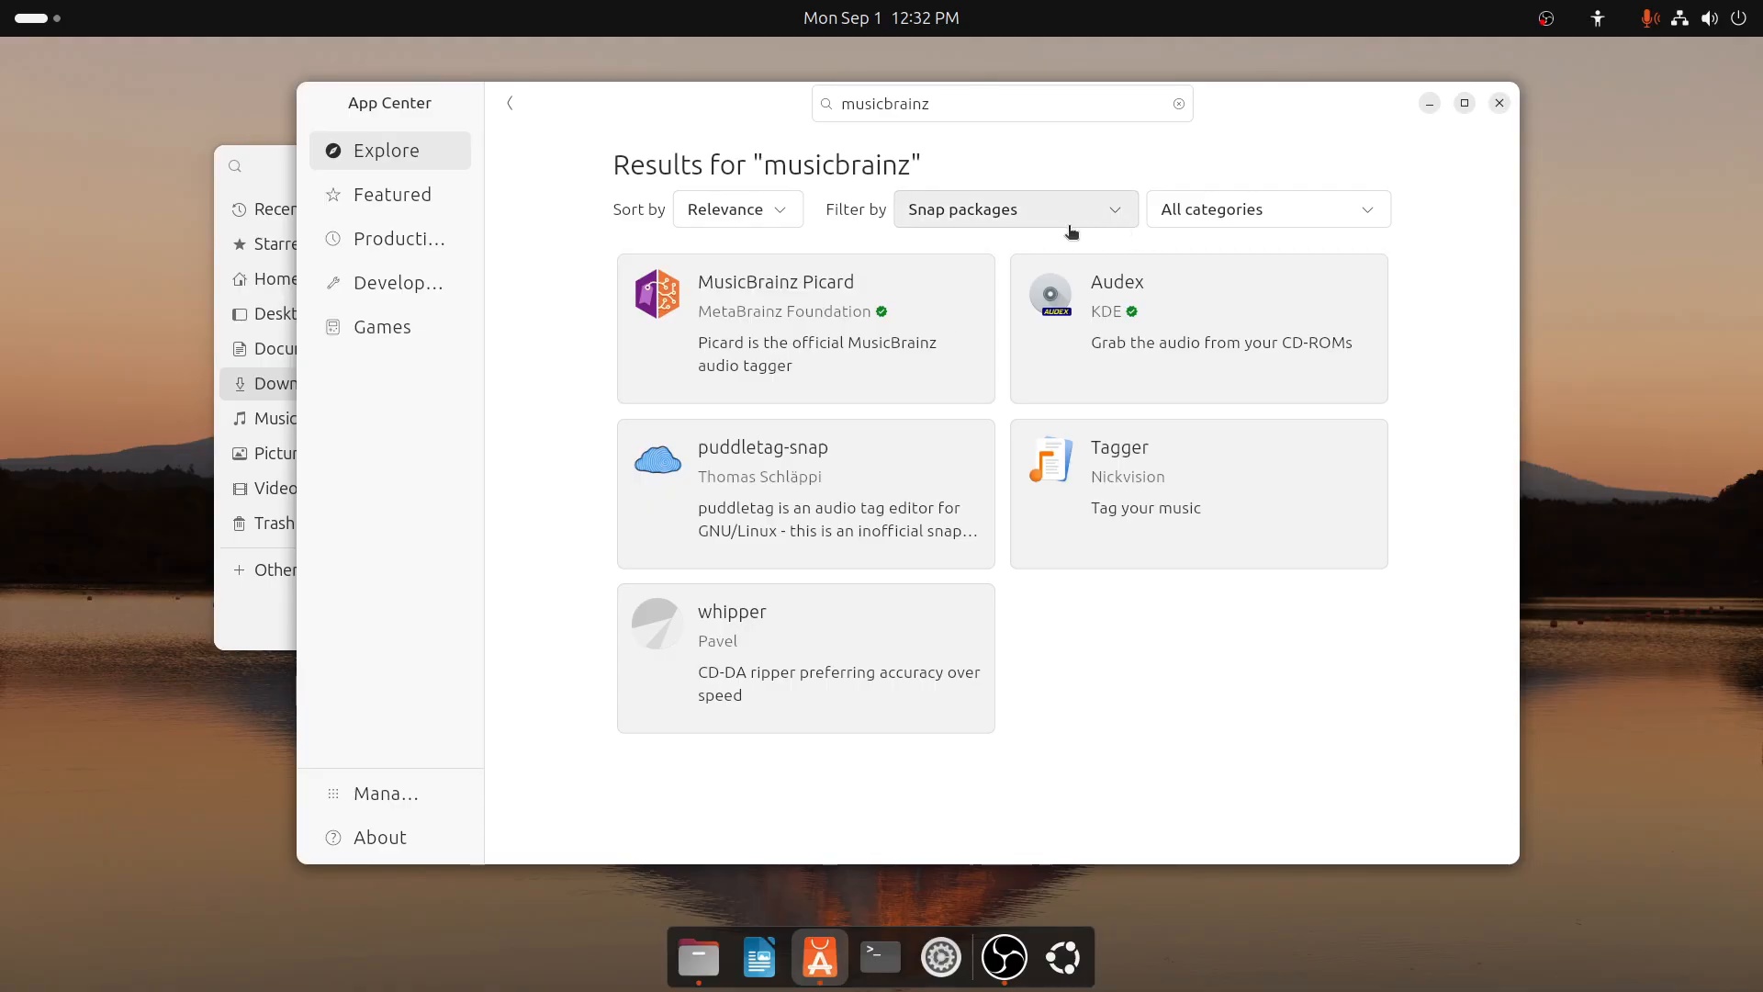
pyautogui.click(938, 316)
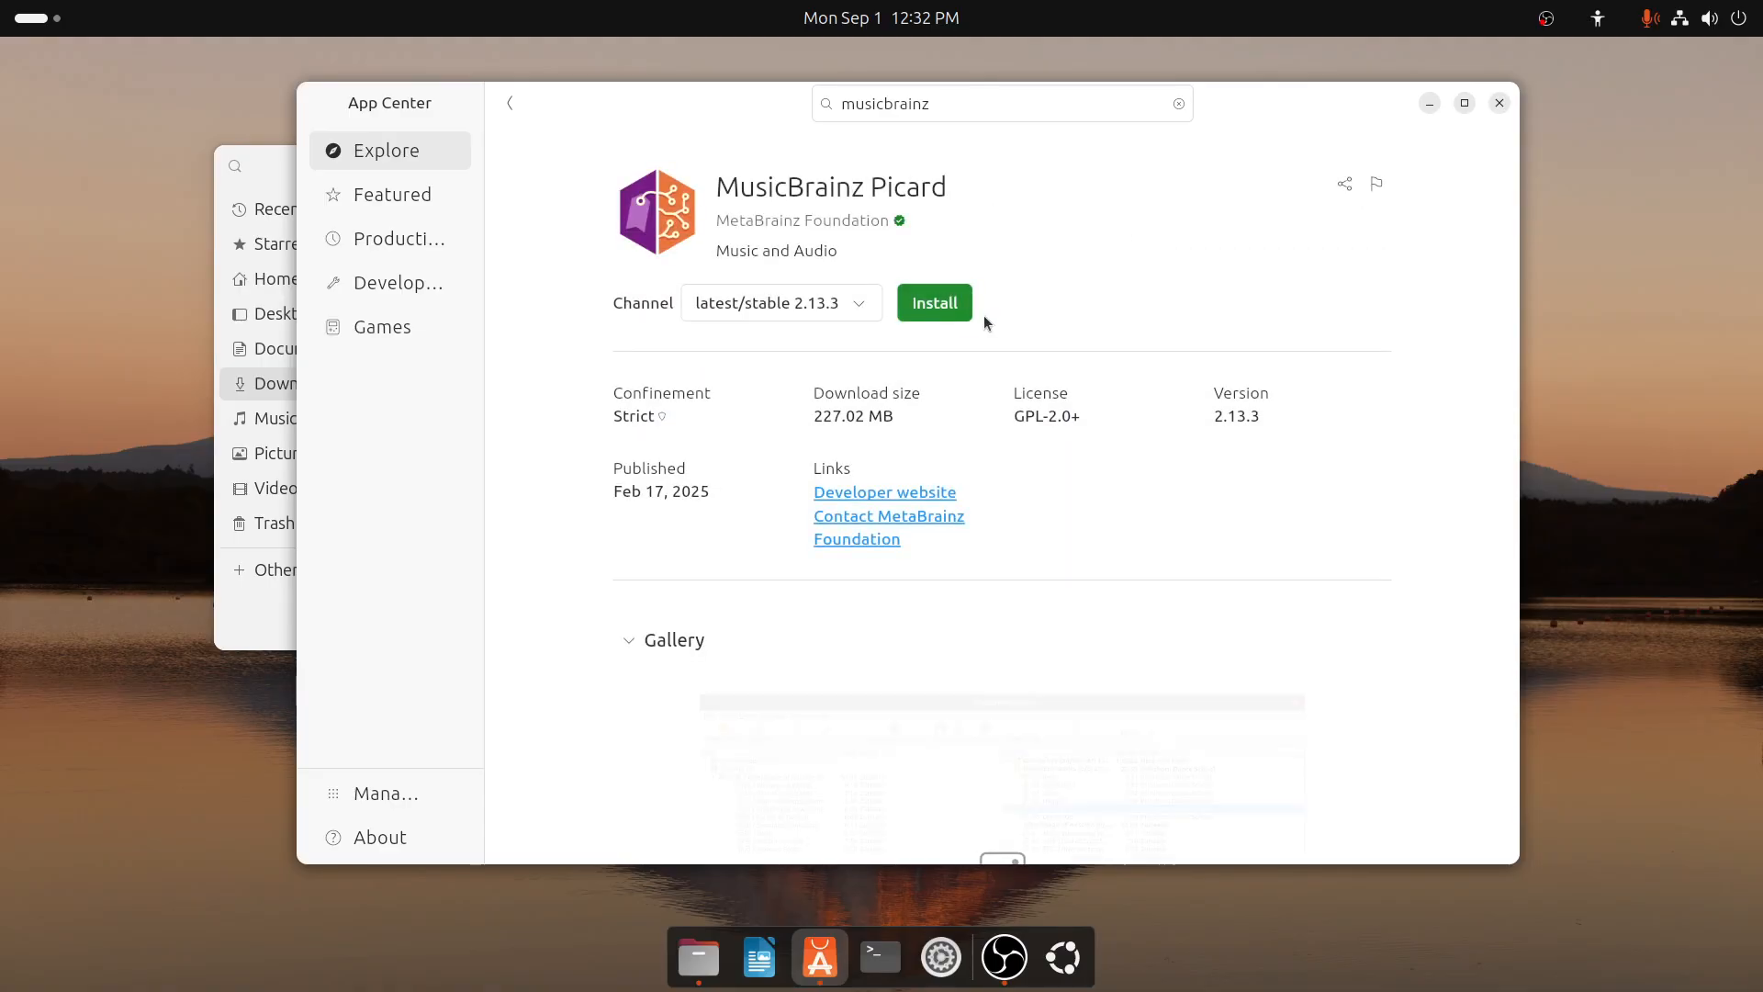
# Compare MusicBrainz Picard's release channels and install it from latest/stable 2.13.3
pyautogui.click(859, 305)
pyautogui.scroll(-4, 868, 413)
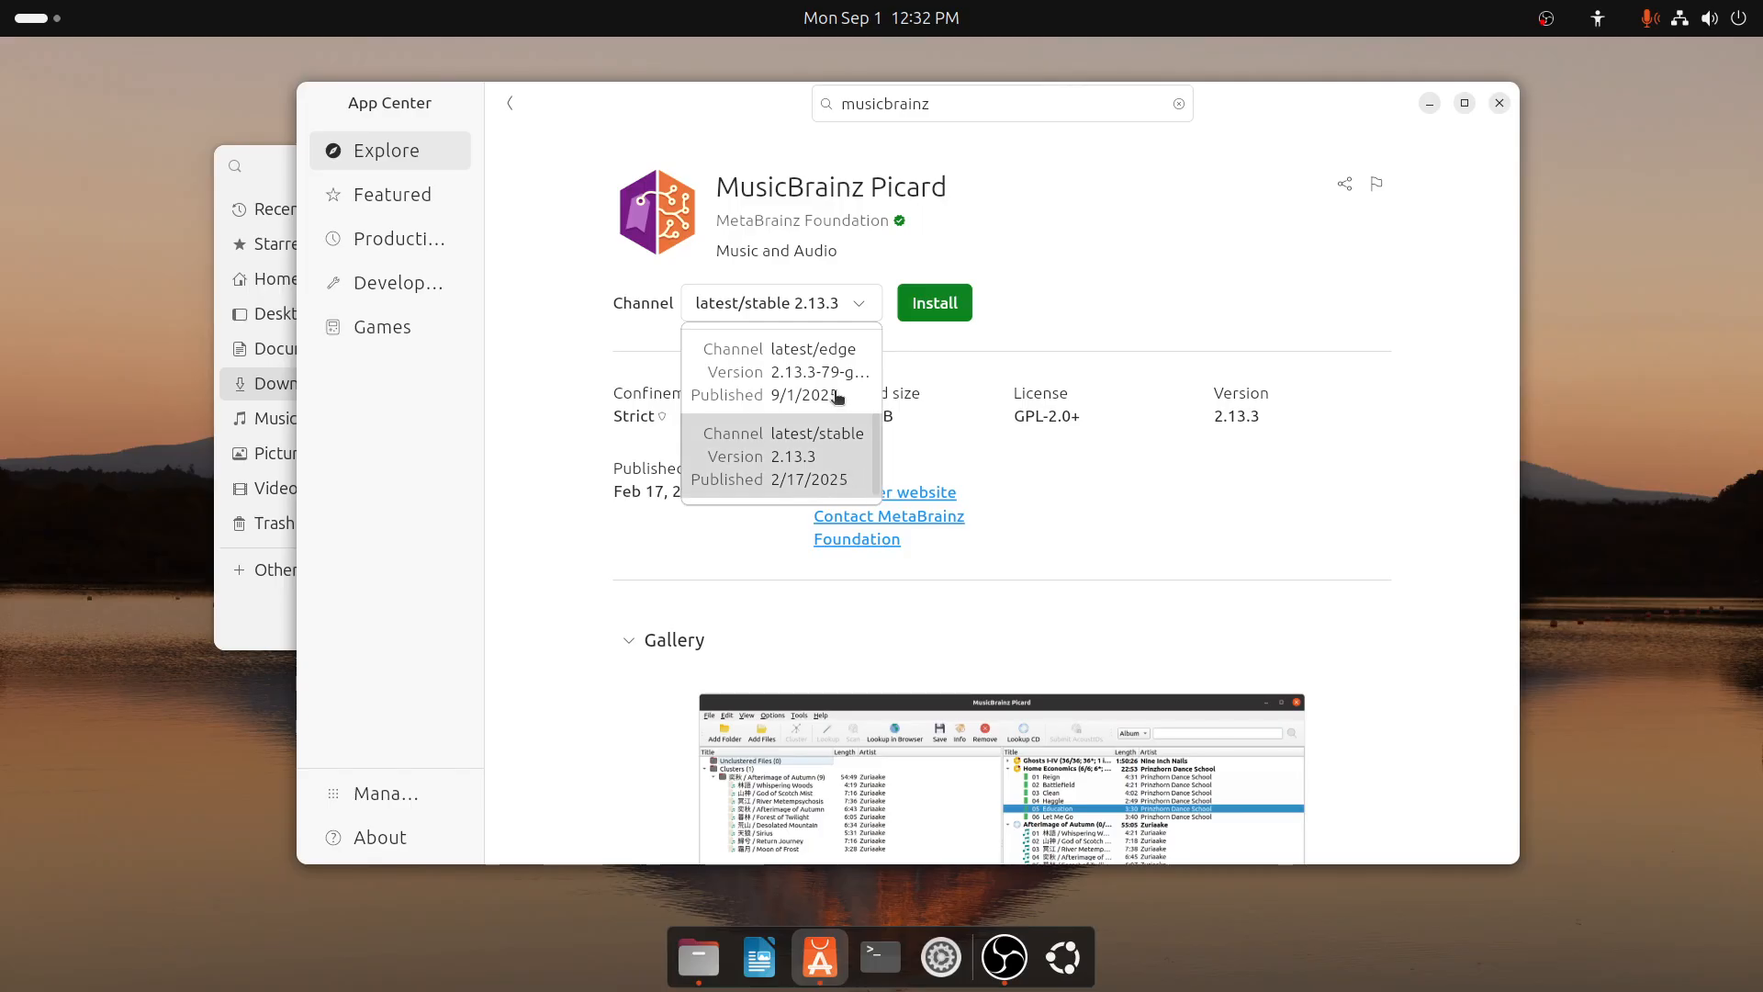
pyautogui.moveTo(880, 461)
pyautogui.mouseDown()
pyautogui.moveTo(879, 372)
pyautogui.moveTo(880, 477)
pyautogui.mouseUp()
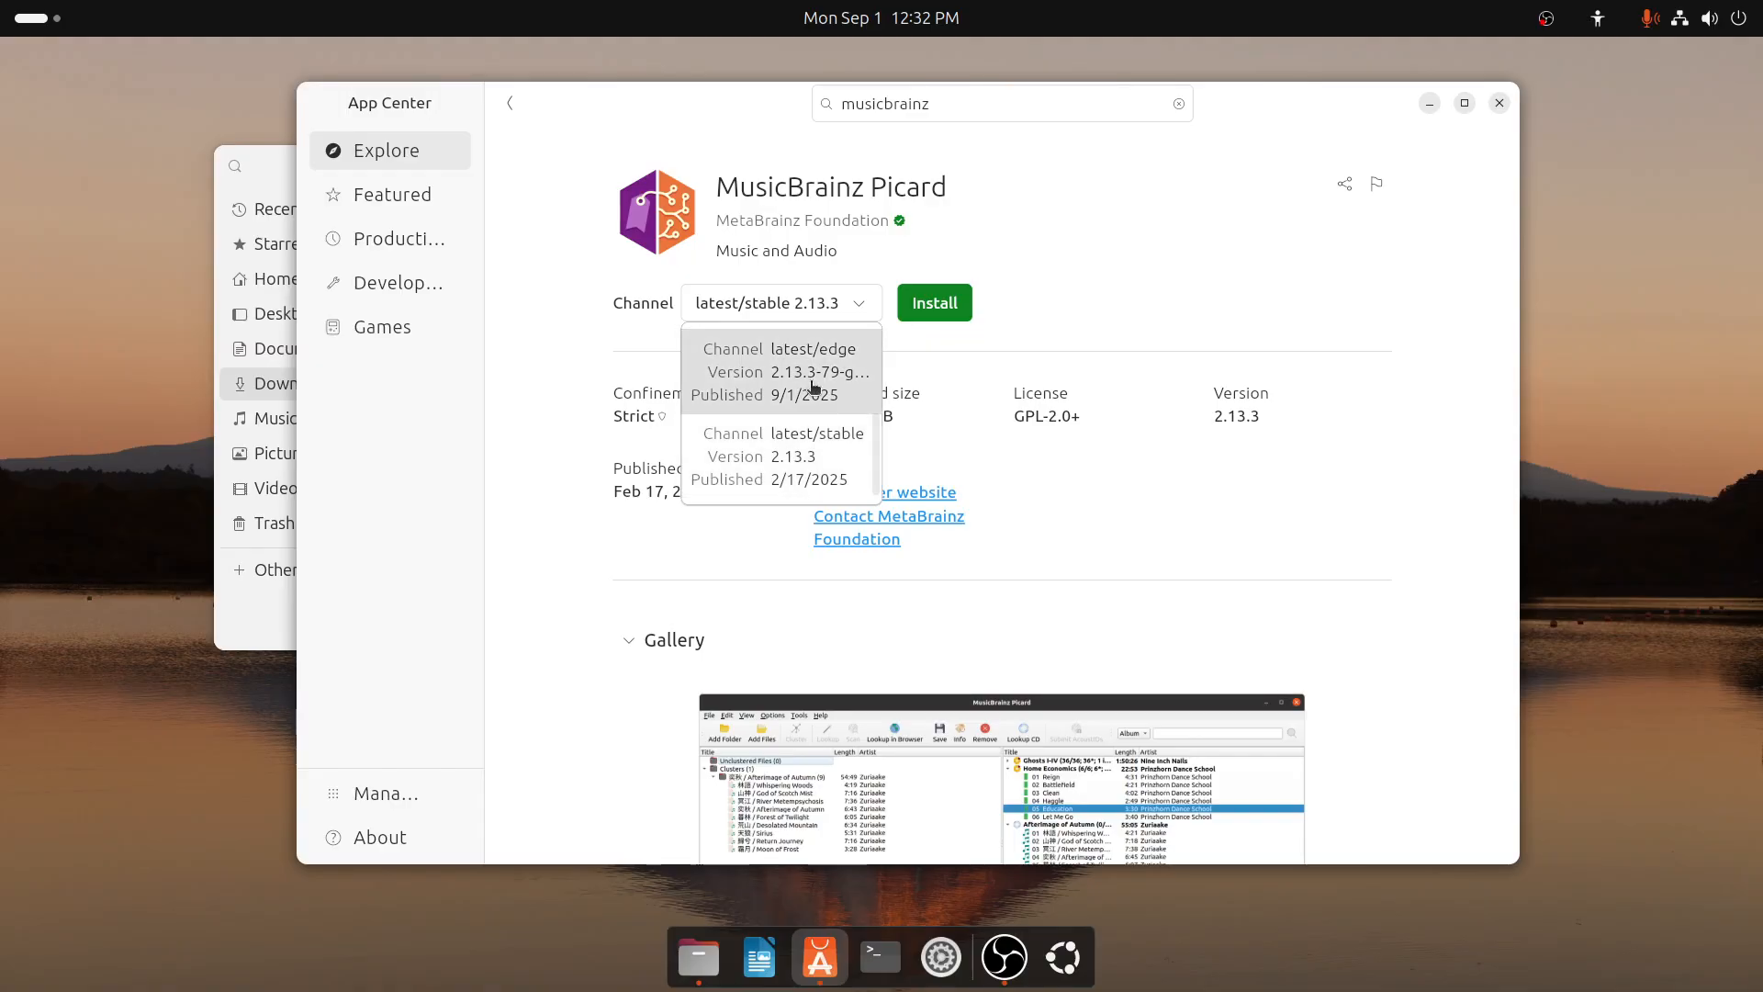
pyautogui.click(824, 468)
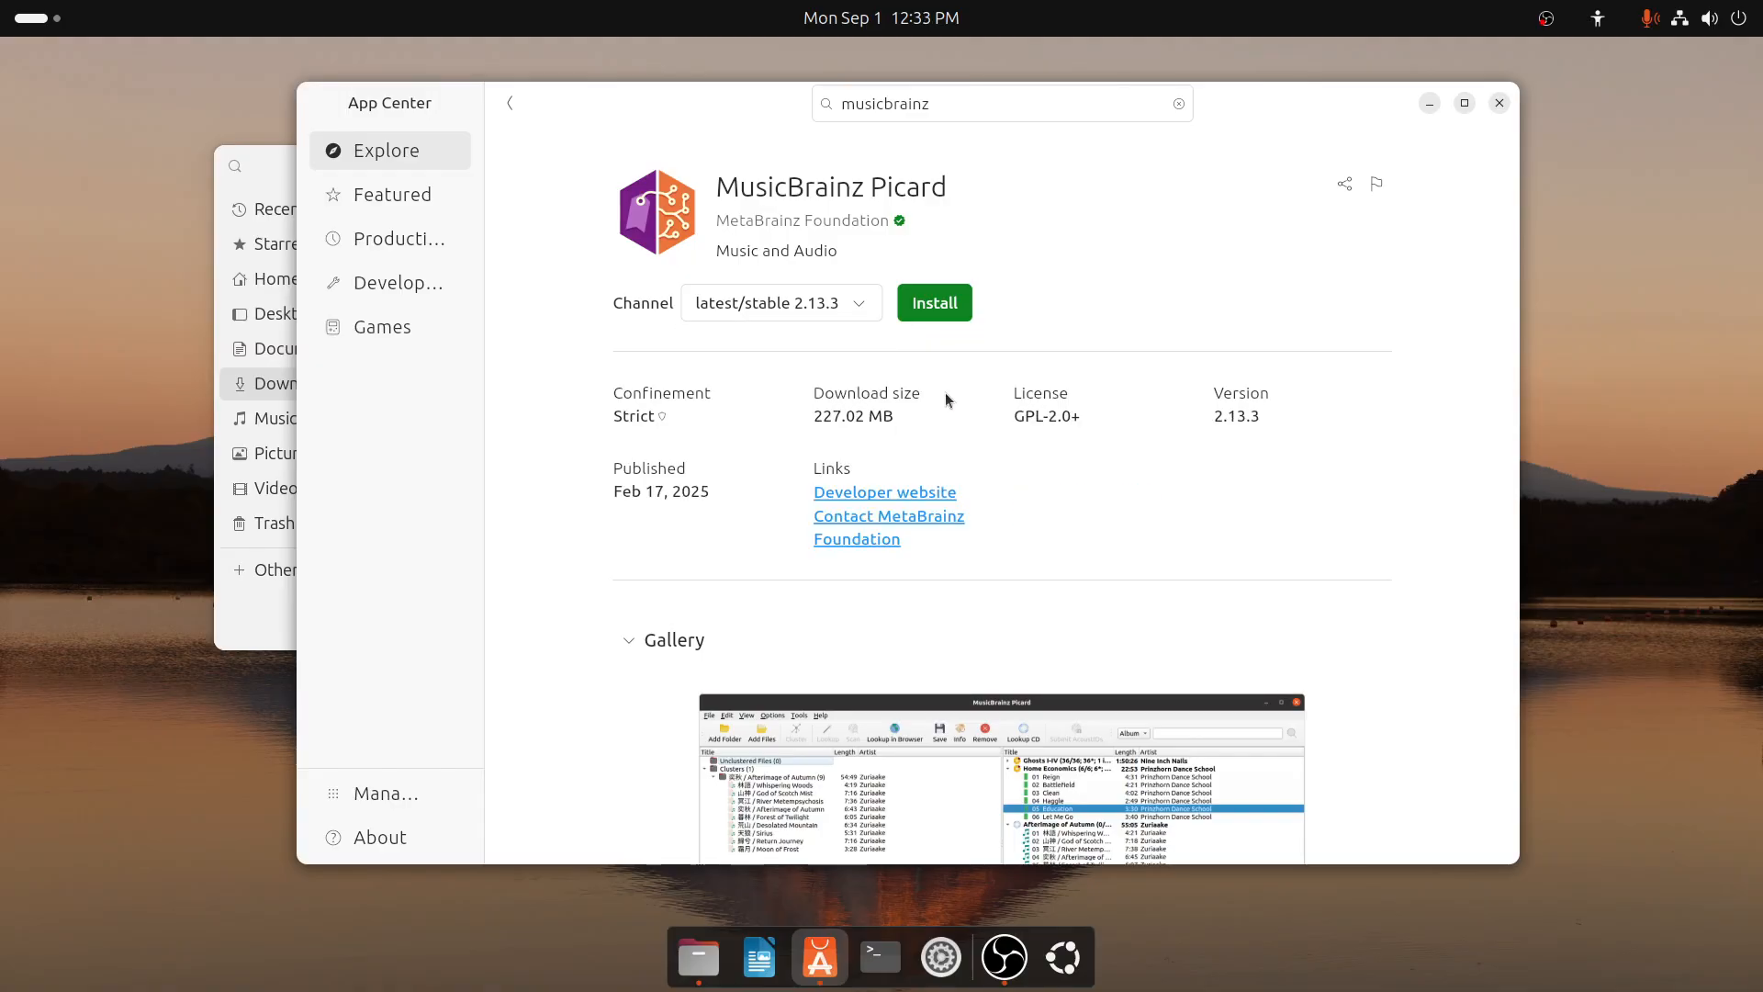
pyautogui.click(941, 311)
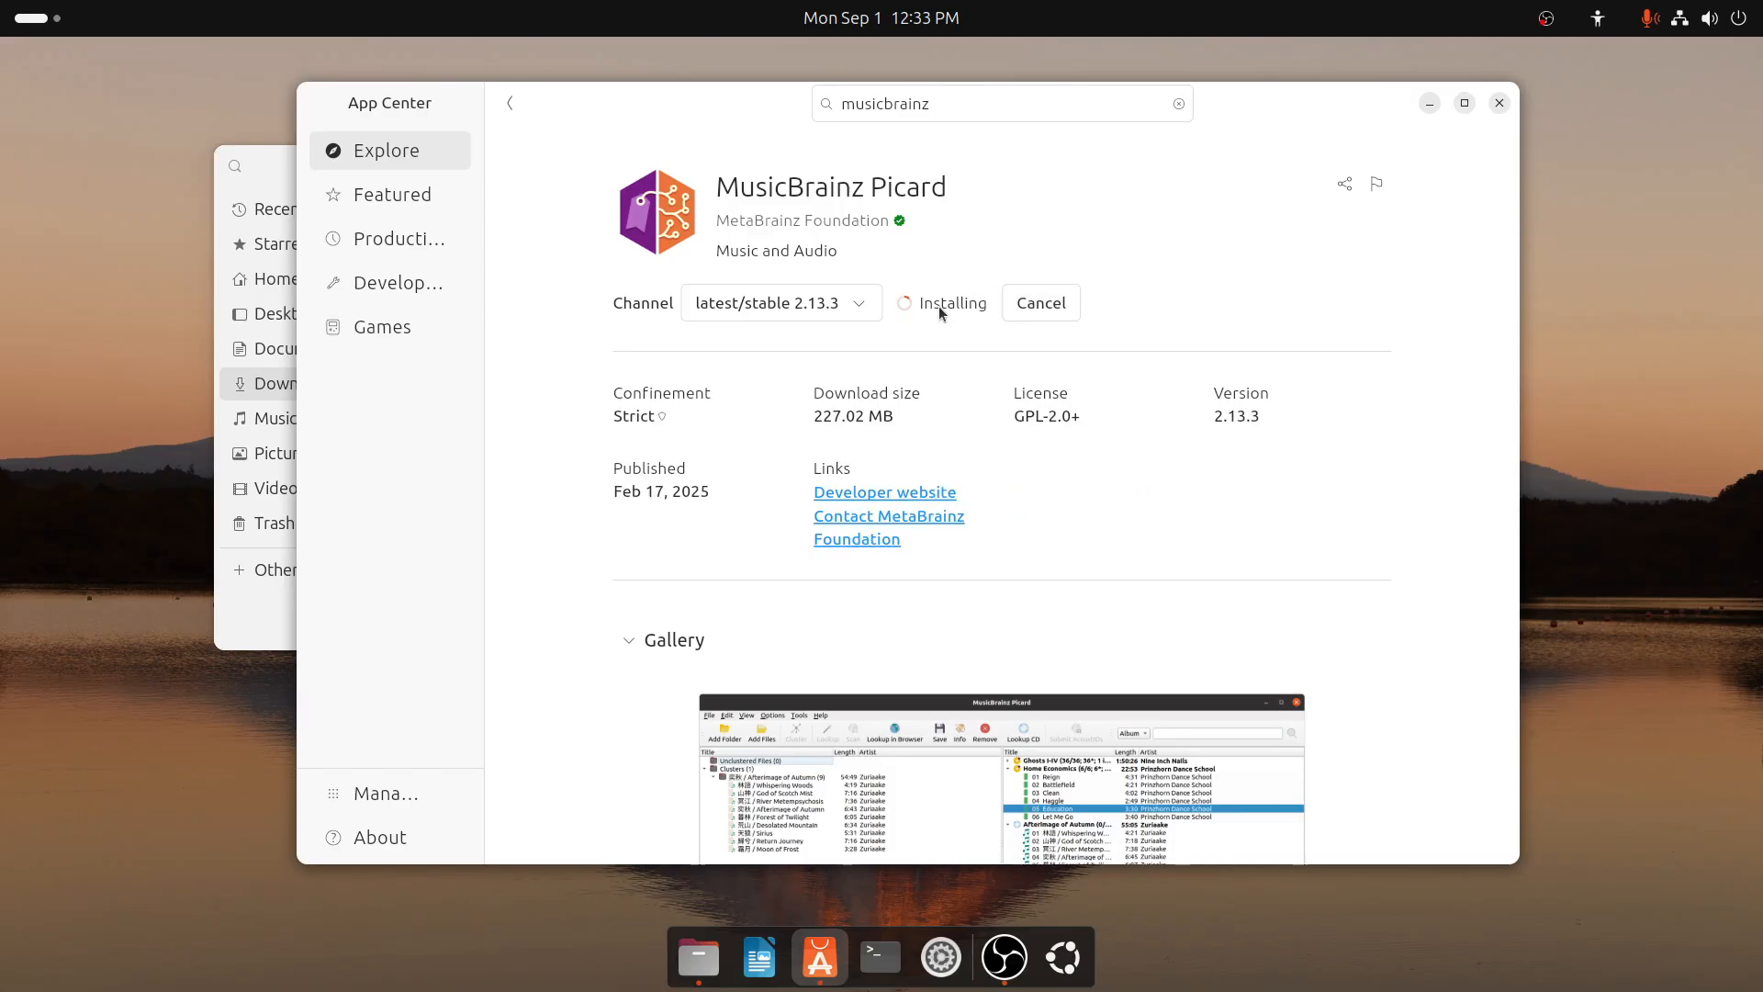
# Search App Center for "filebot" and open the filebot listing
pyautogui.click(1180, 104)
pyautogui.write('f')
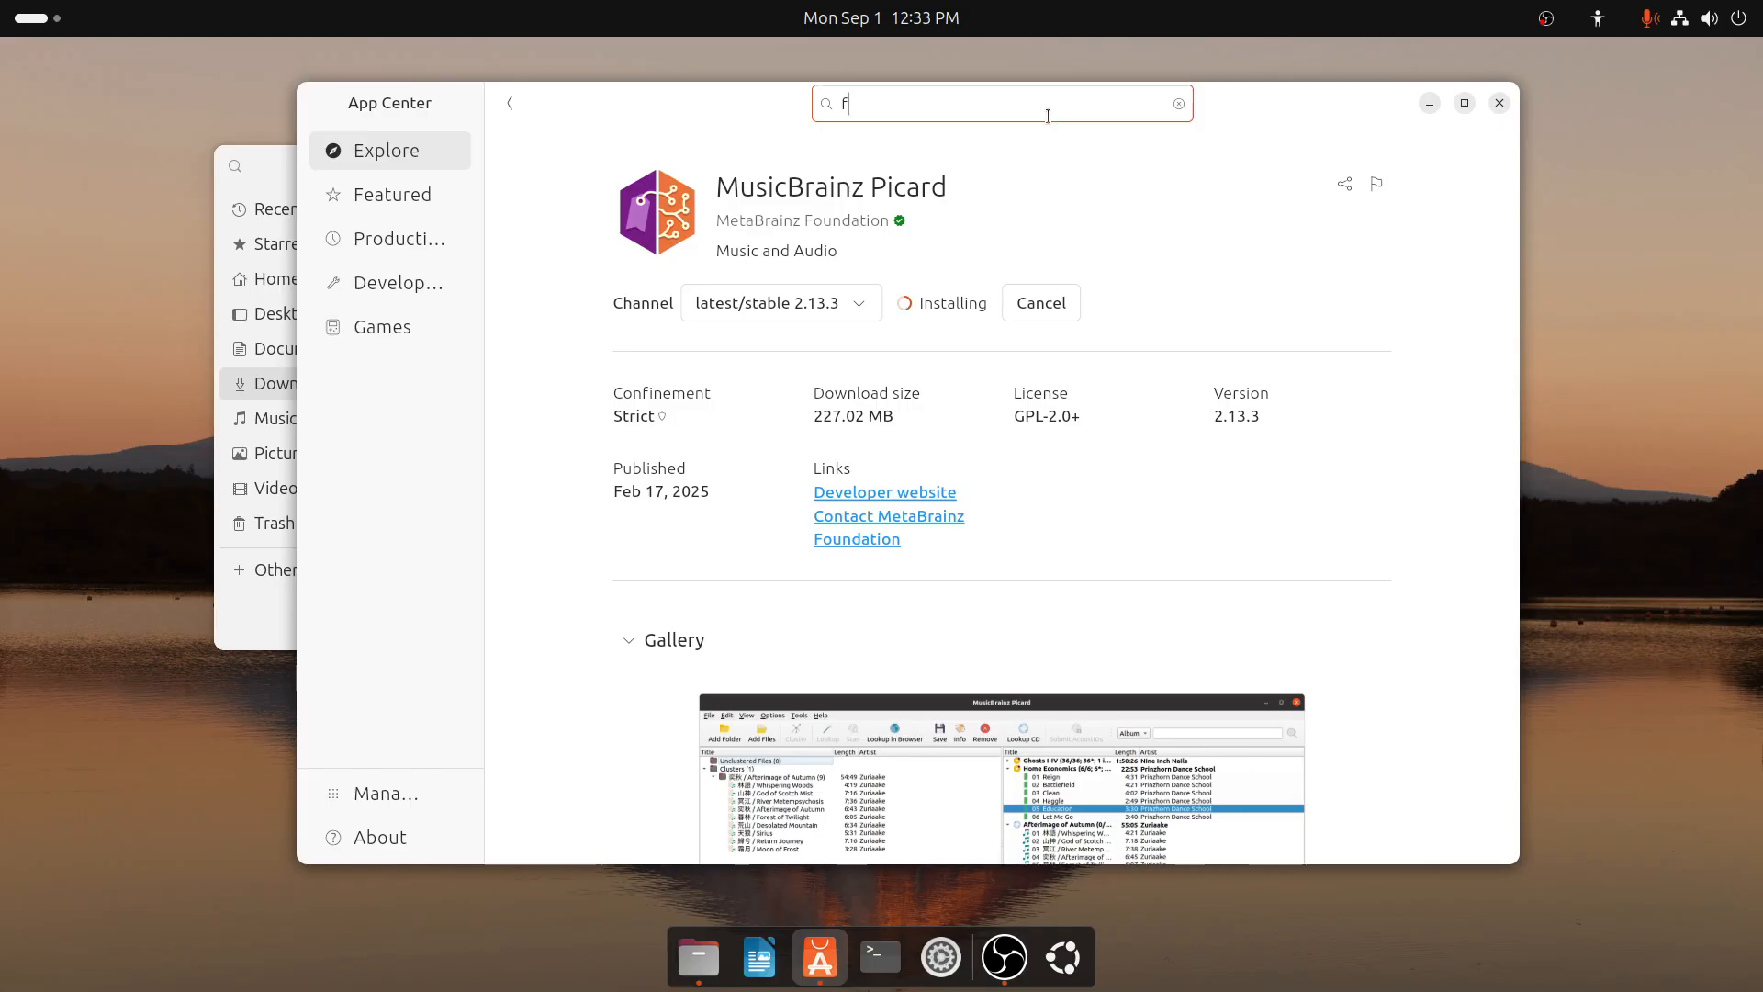
pyautogui.write('ilebot')
pyautogui.press('Return')
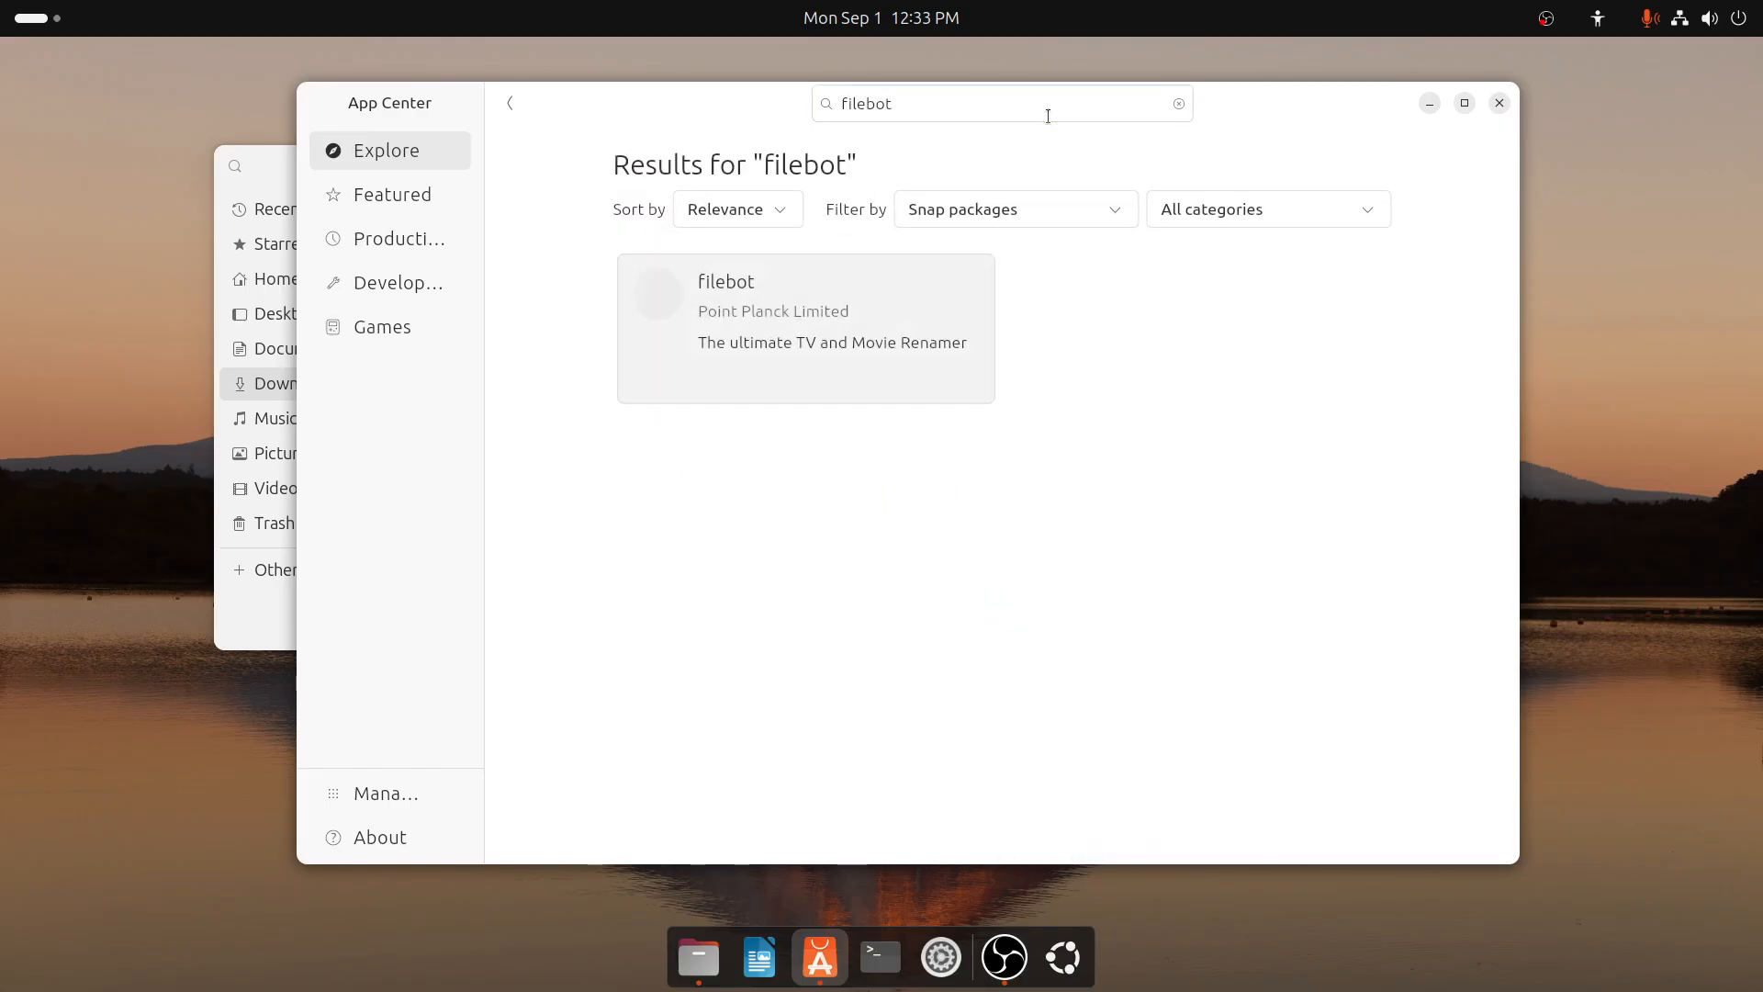
pyautogui.click(732, 305)
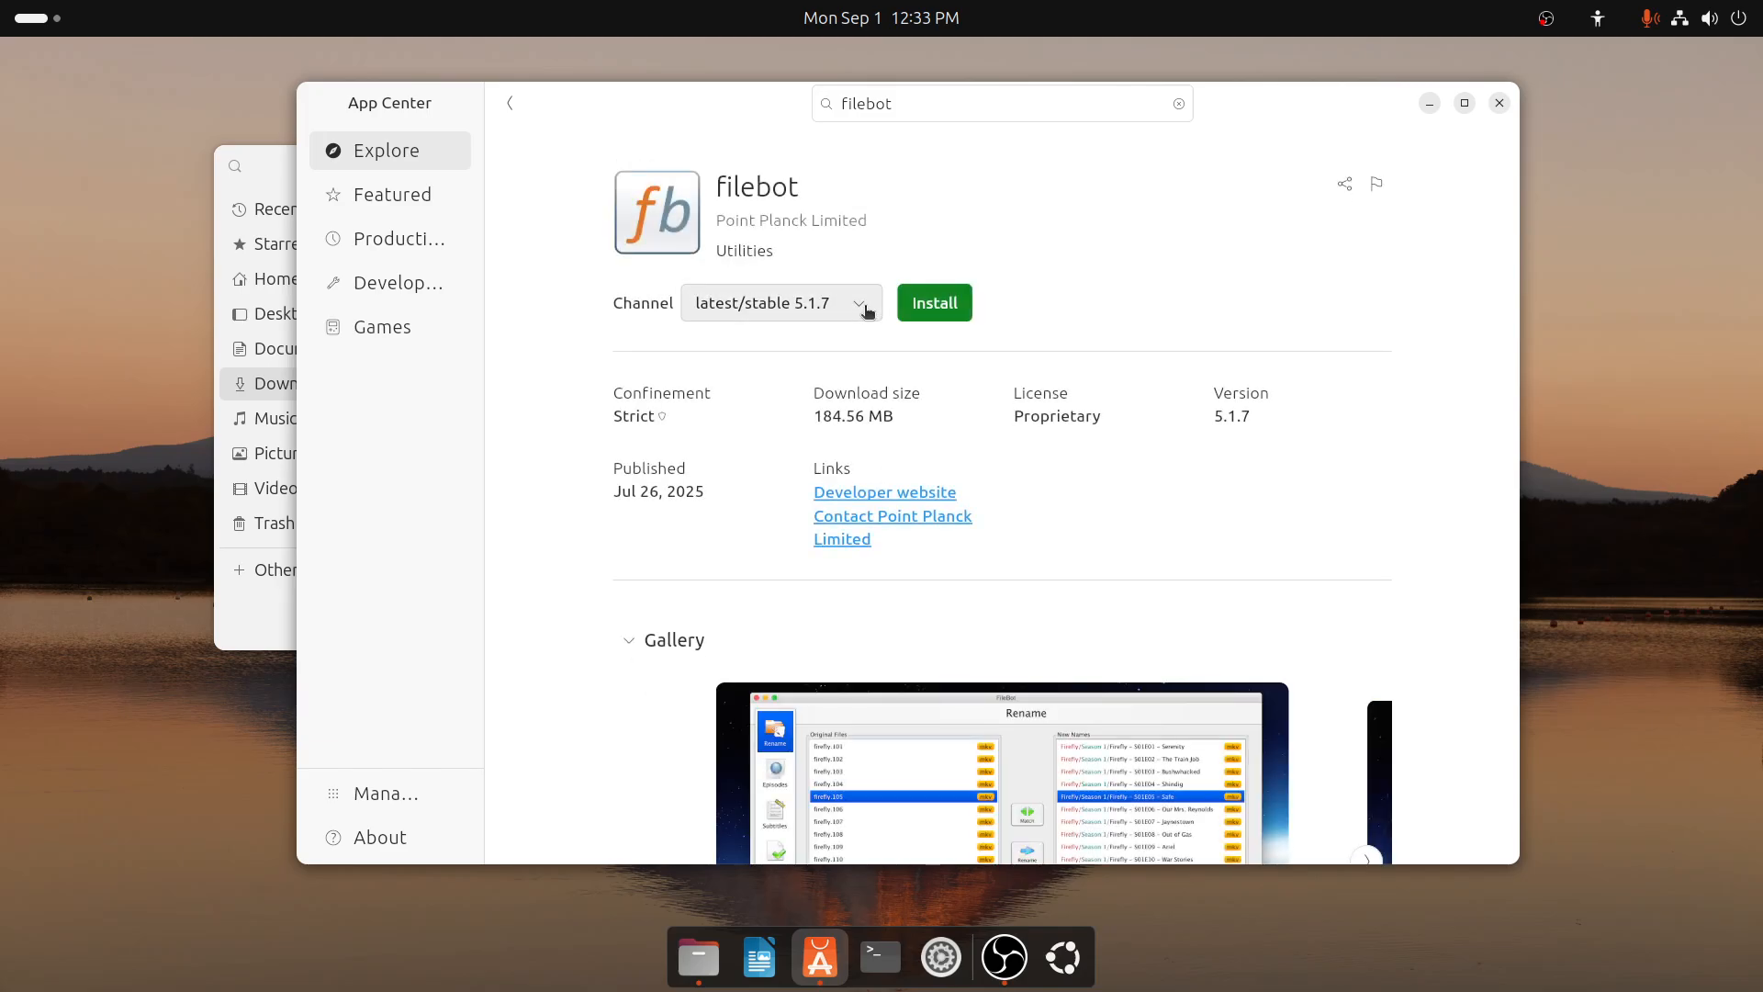
# Look through filebot's release channels and install it from latest/stable 5.1.7
pyautogui.click(868, 312)
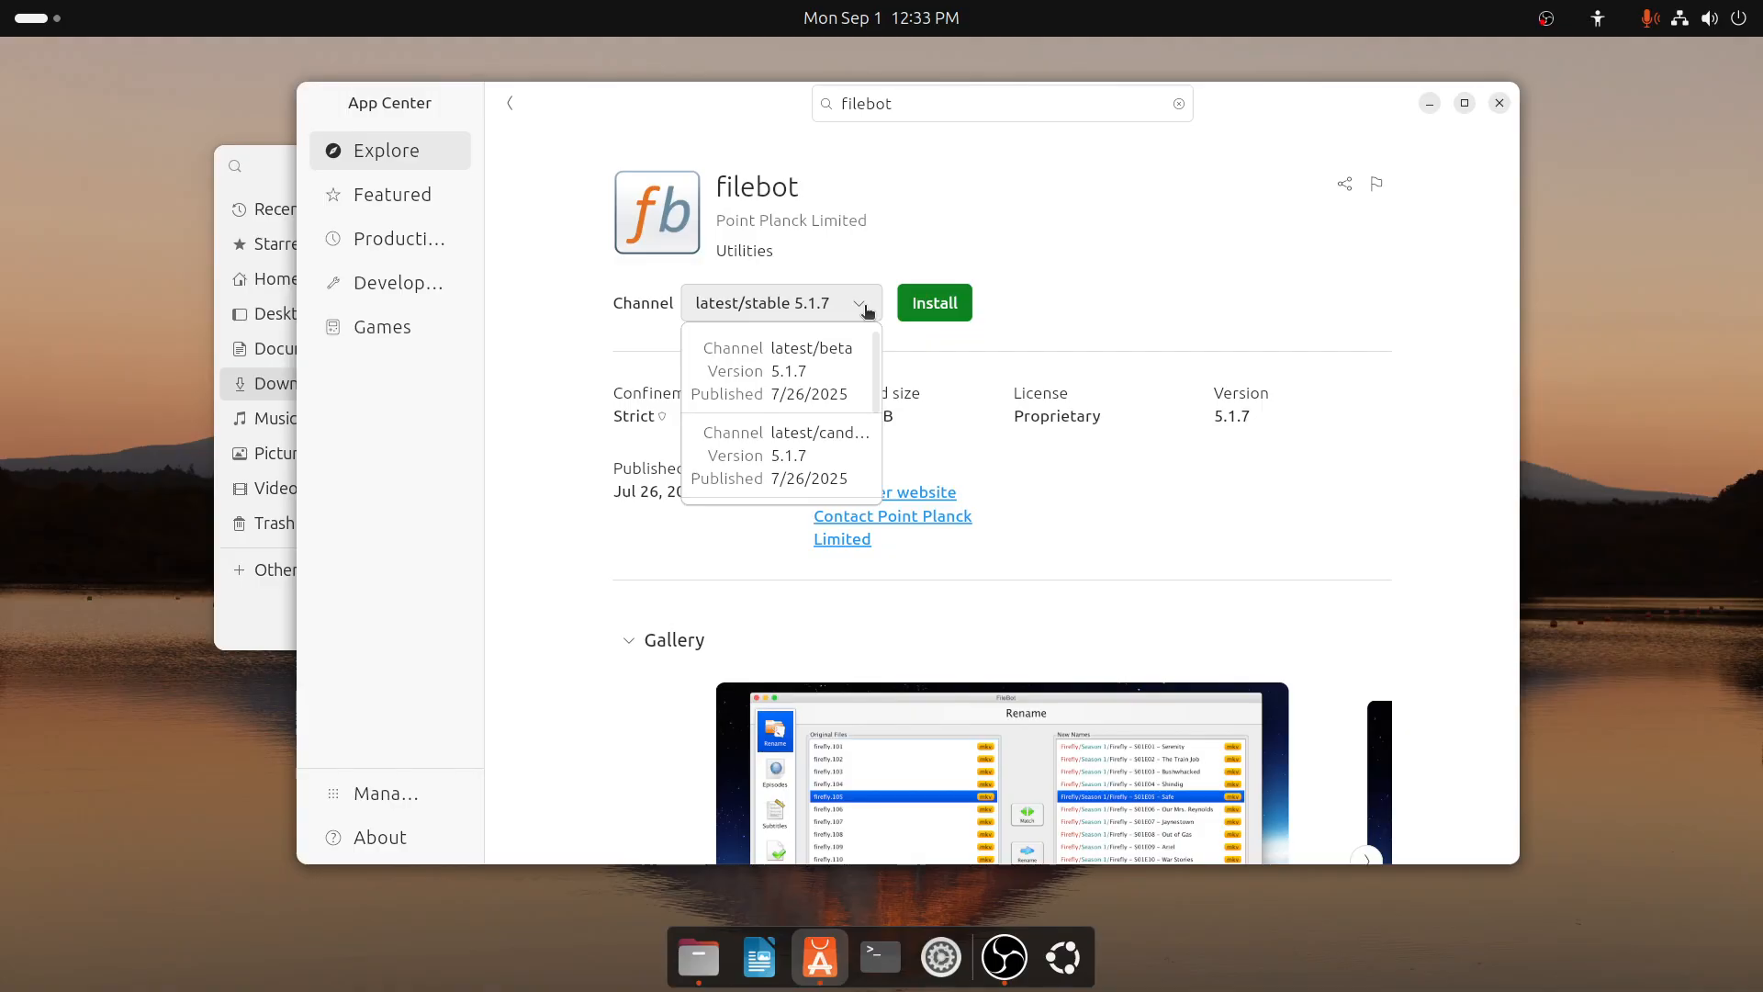
pyautogui.scroll(-2, 880, 392)
pyautogui.moveTo(880, 392); pyautogui.dragTo(879, 483)
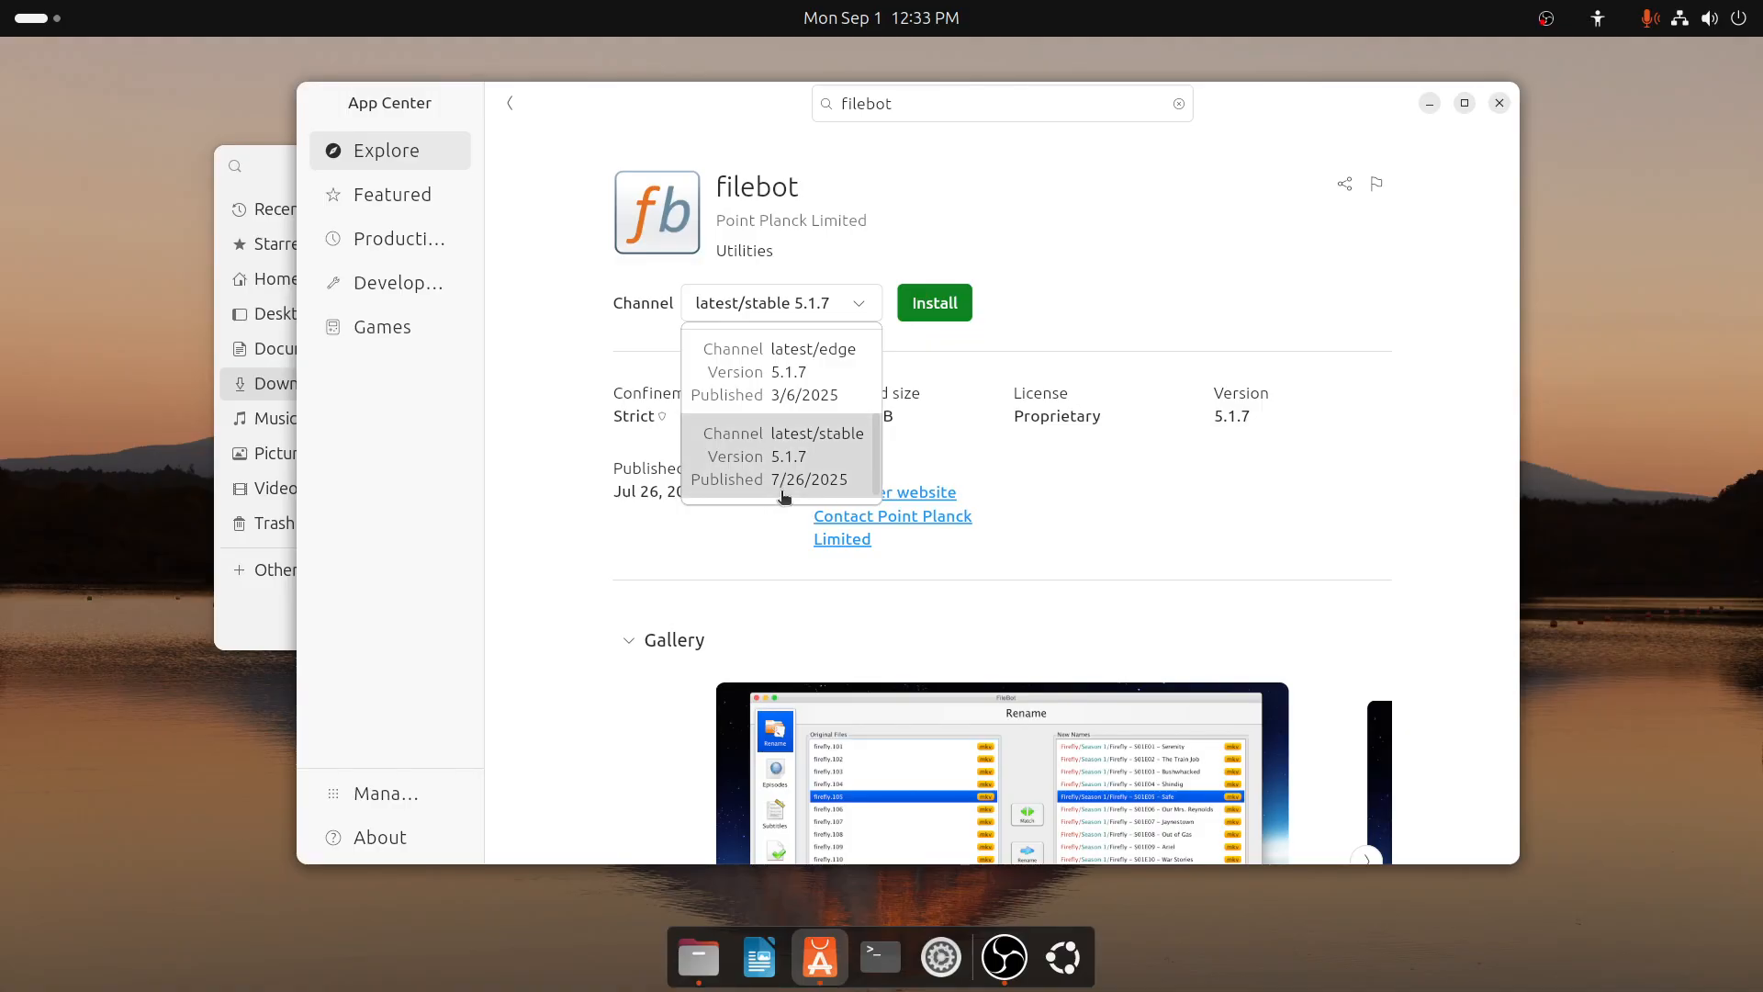
pyautogui.click(1138, 230)
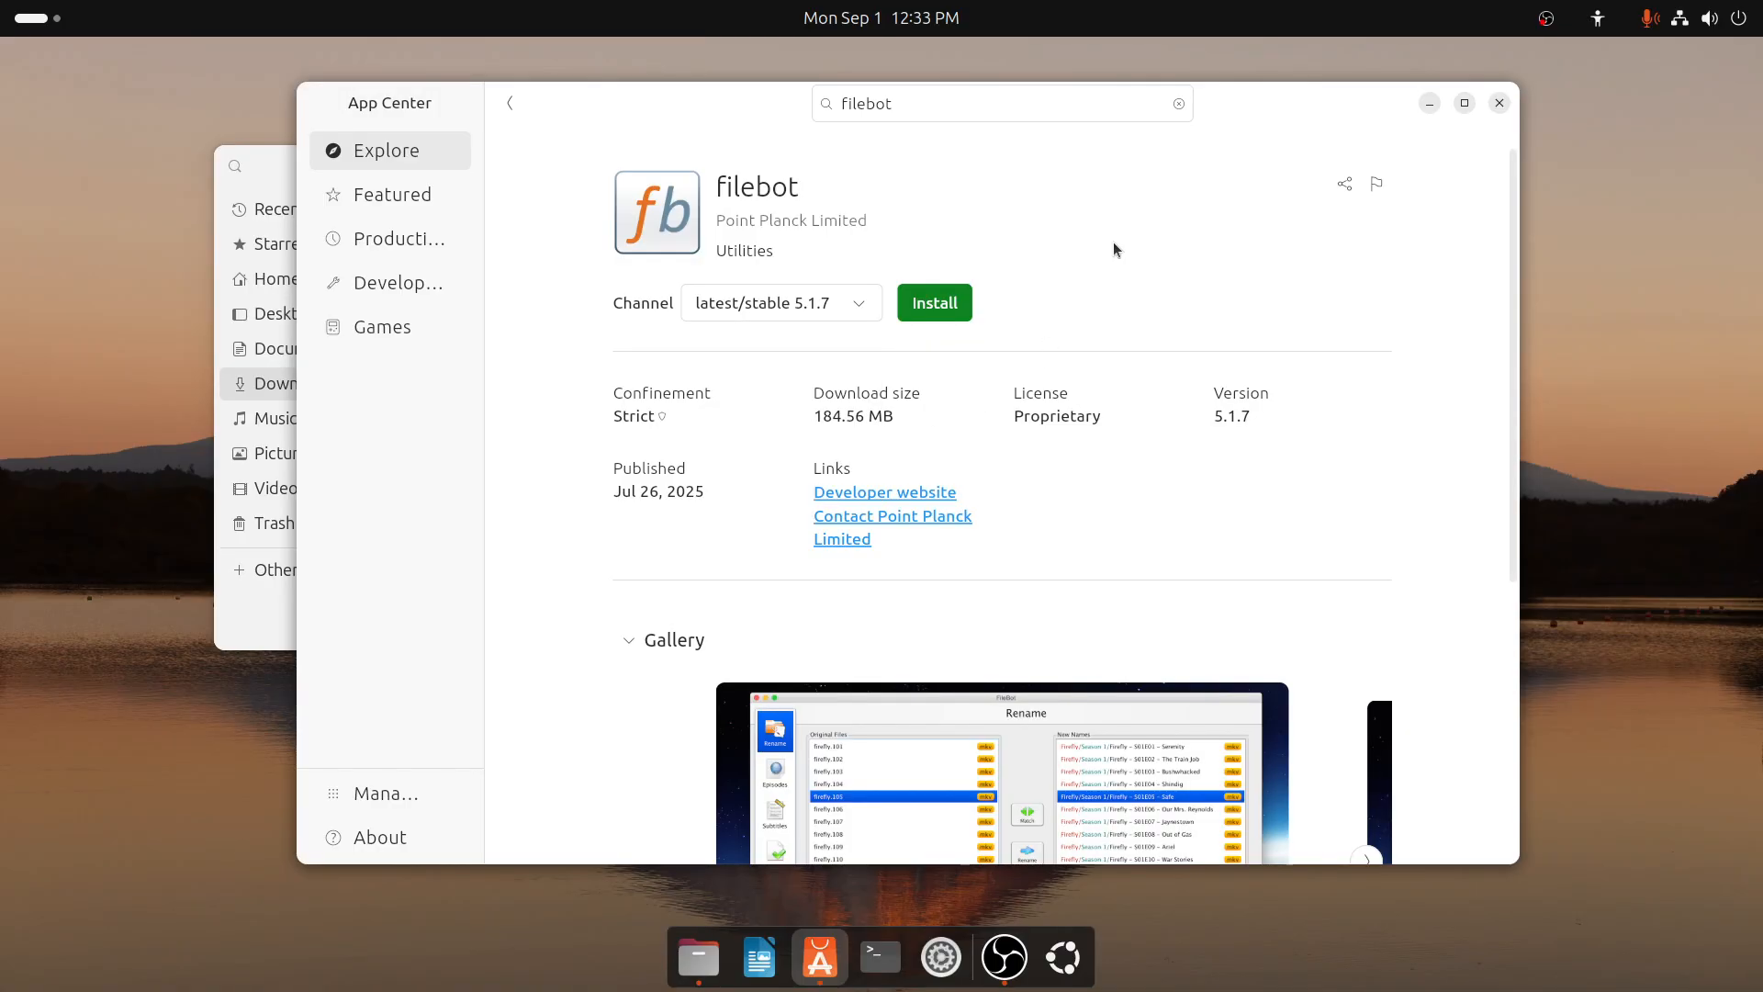
pyautogui.click(946, 304)
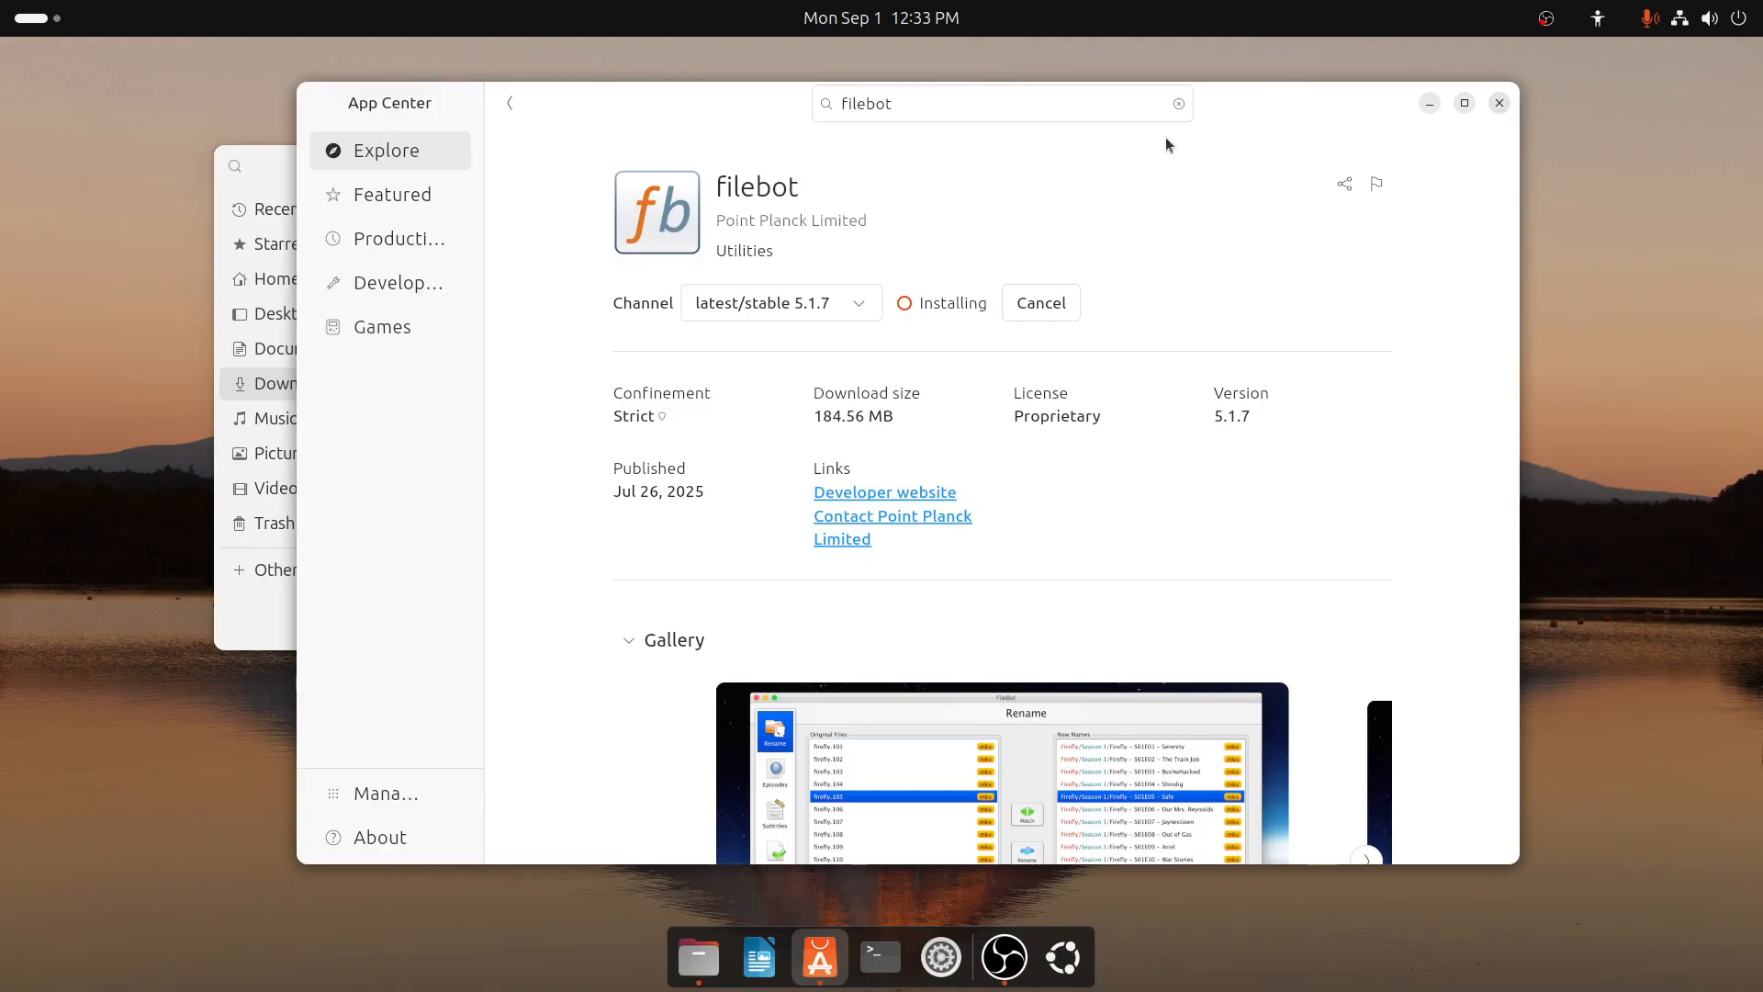
# Search App Center for "plex" and check which release channels plexmediaserver offers
pyautogui.click(1176, 105)
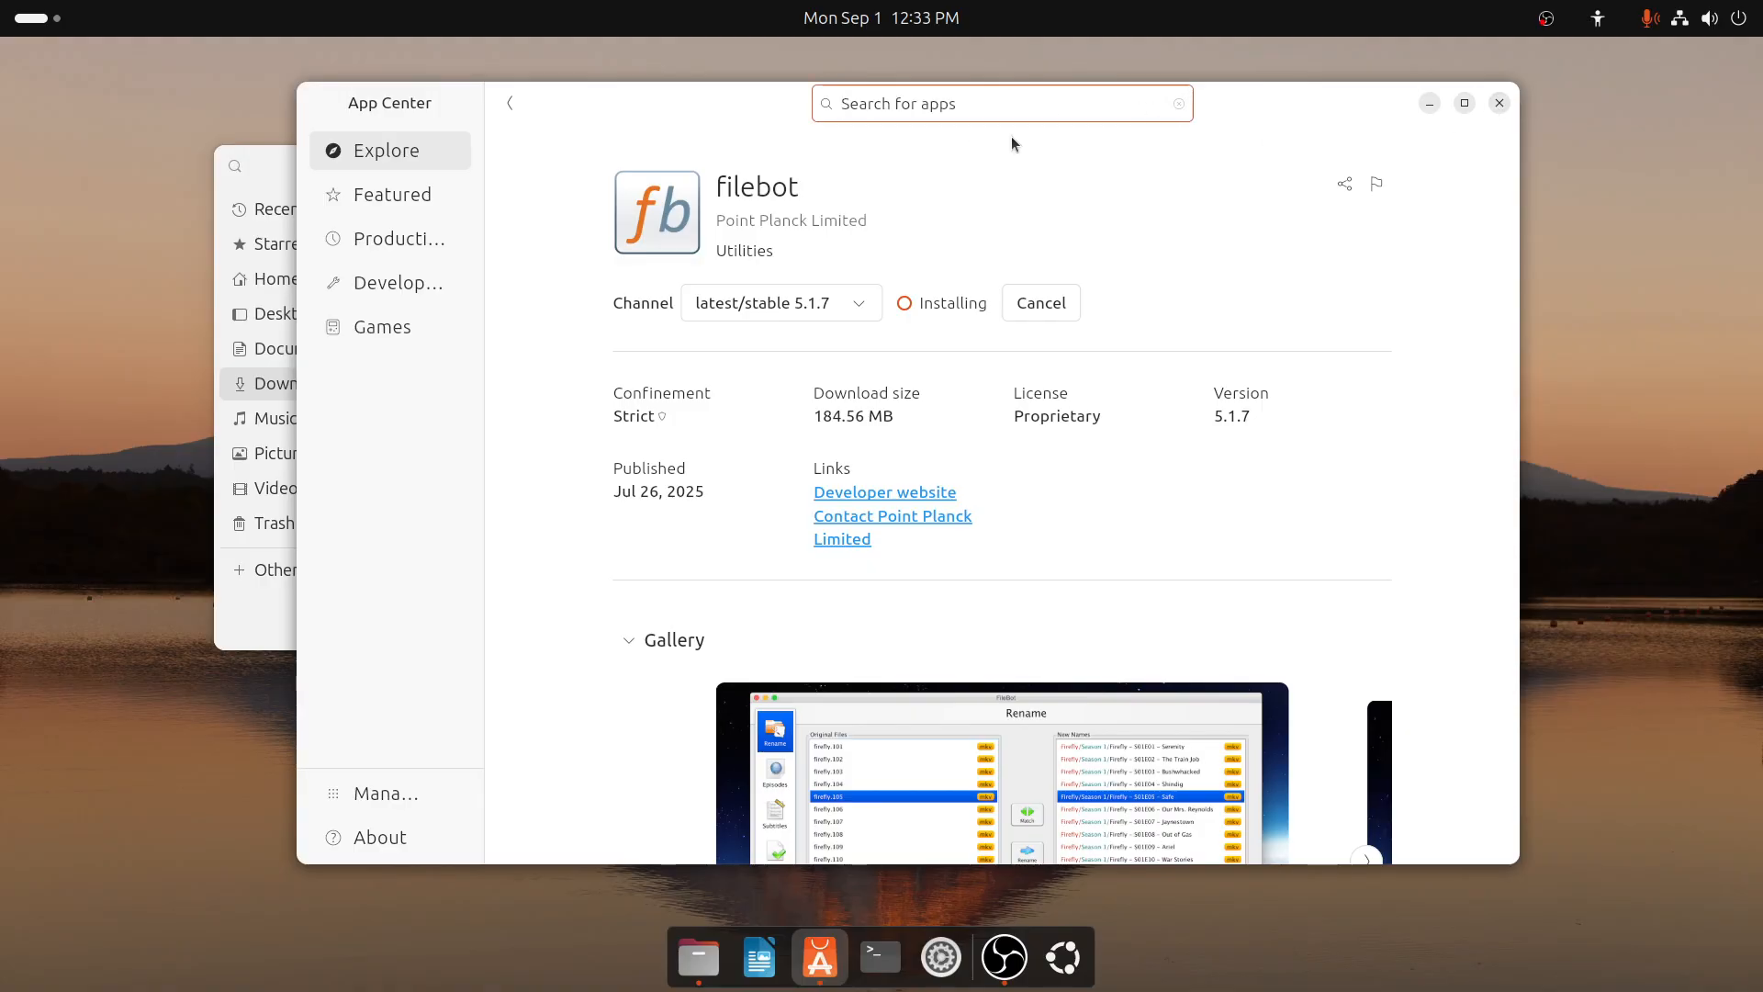
pyautogui.write('plex')
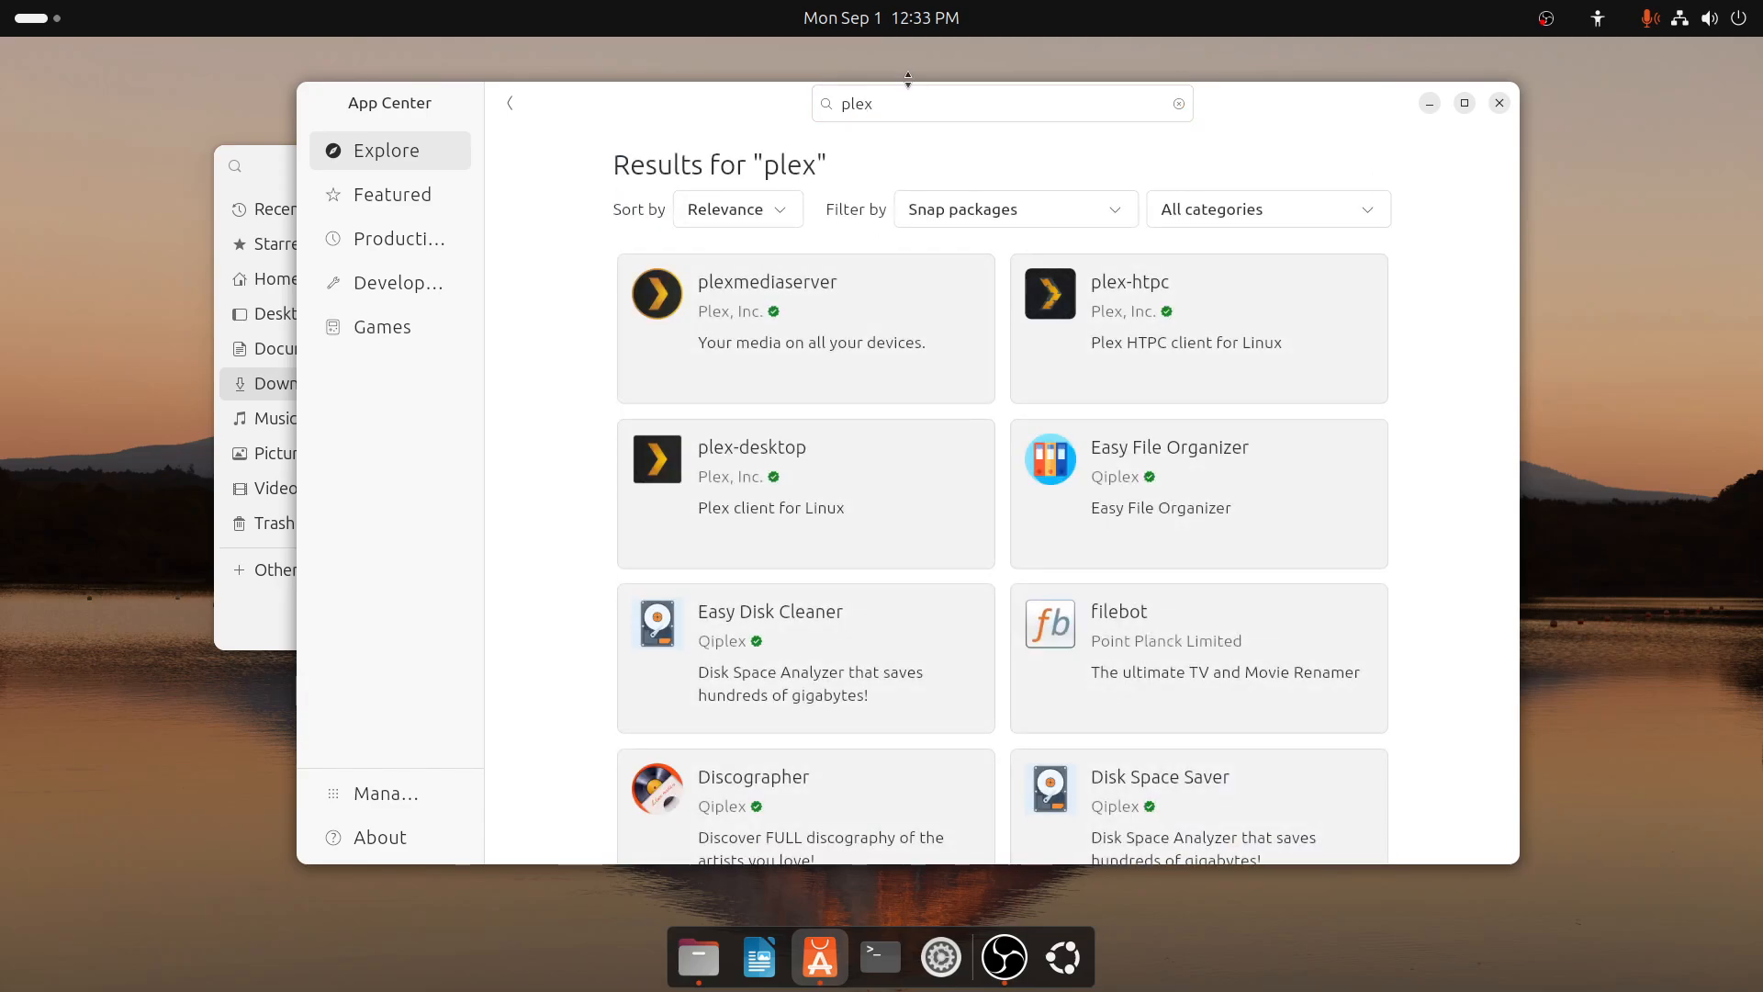
pyautogui.click(802, 296)
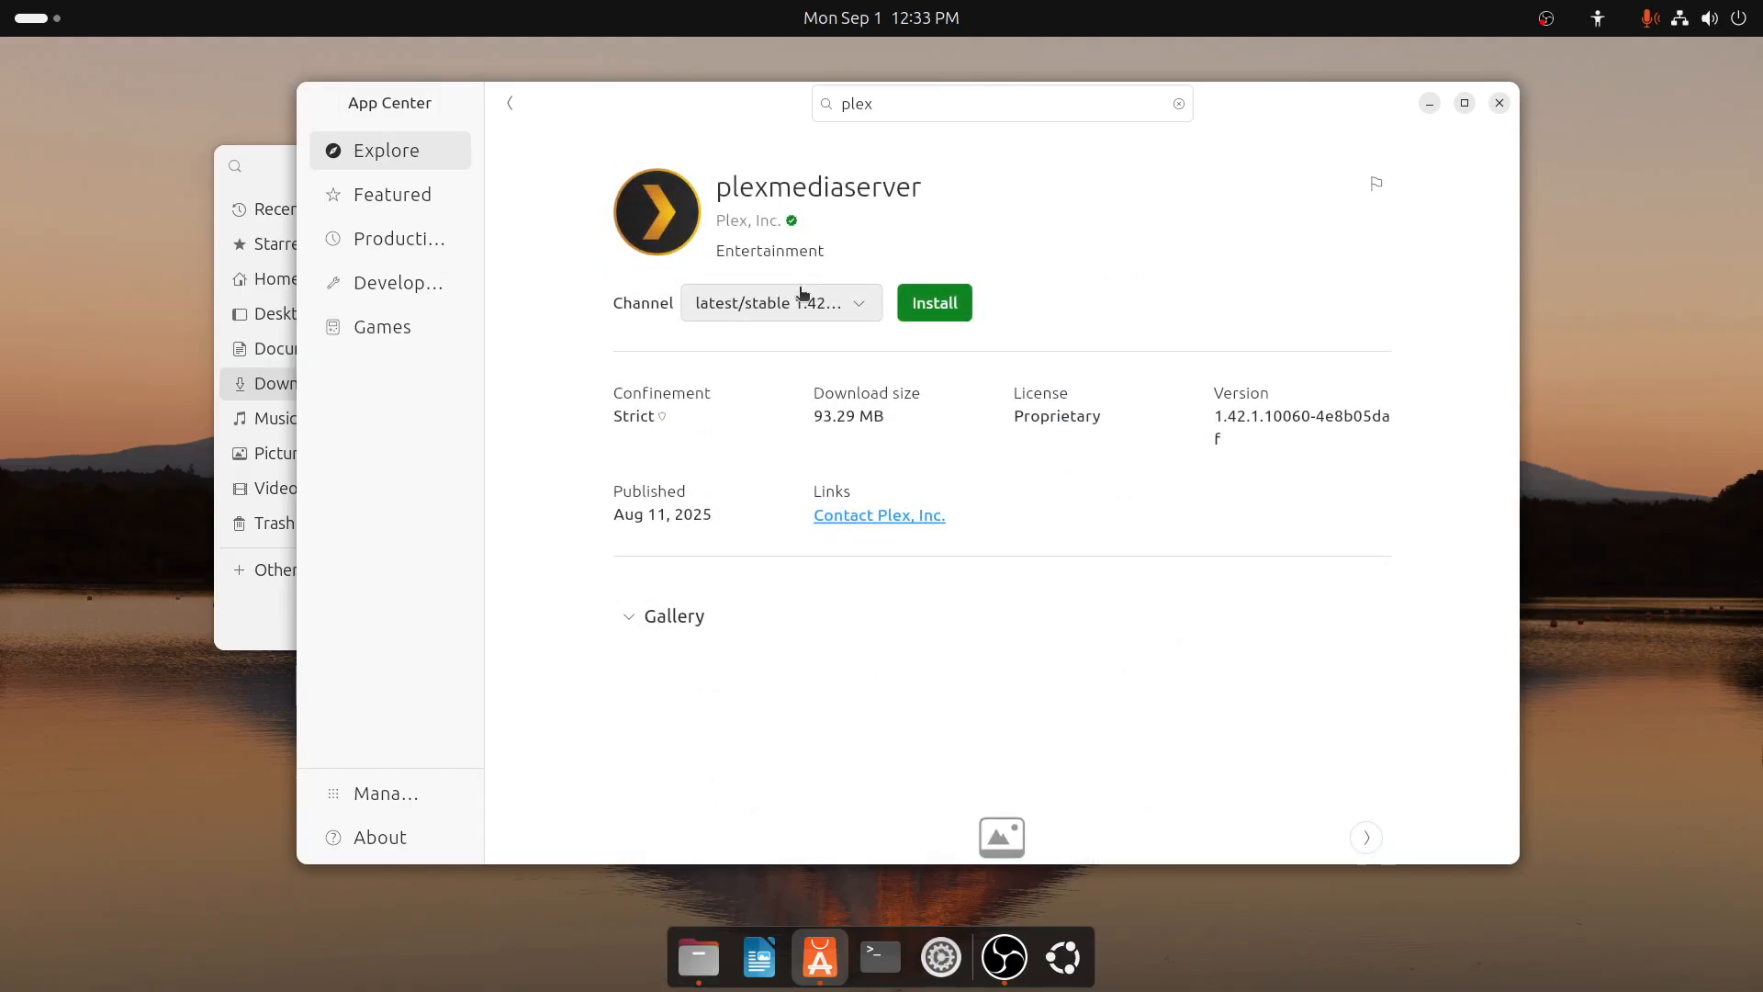
pyautogui.click(863, 313)
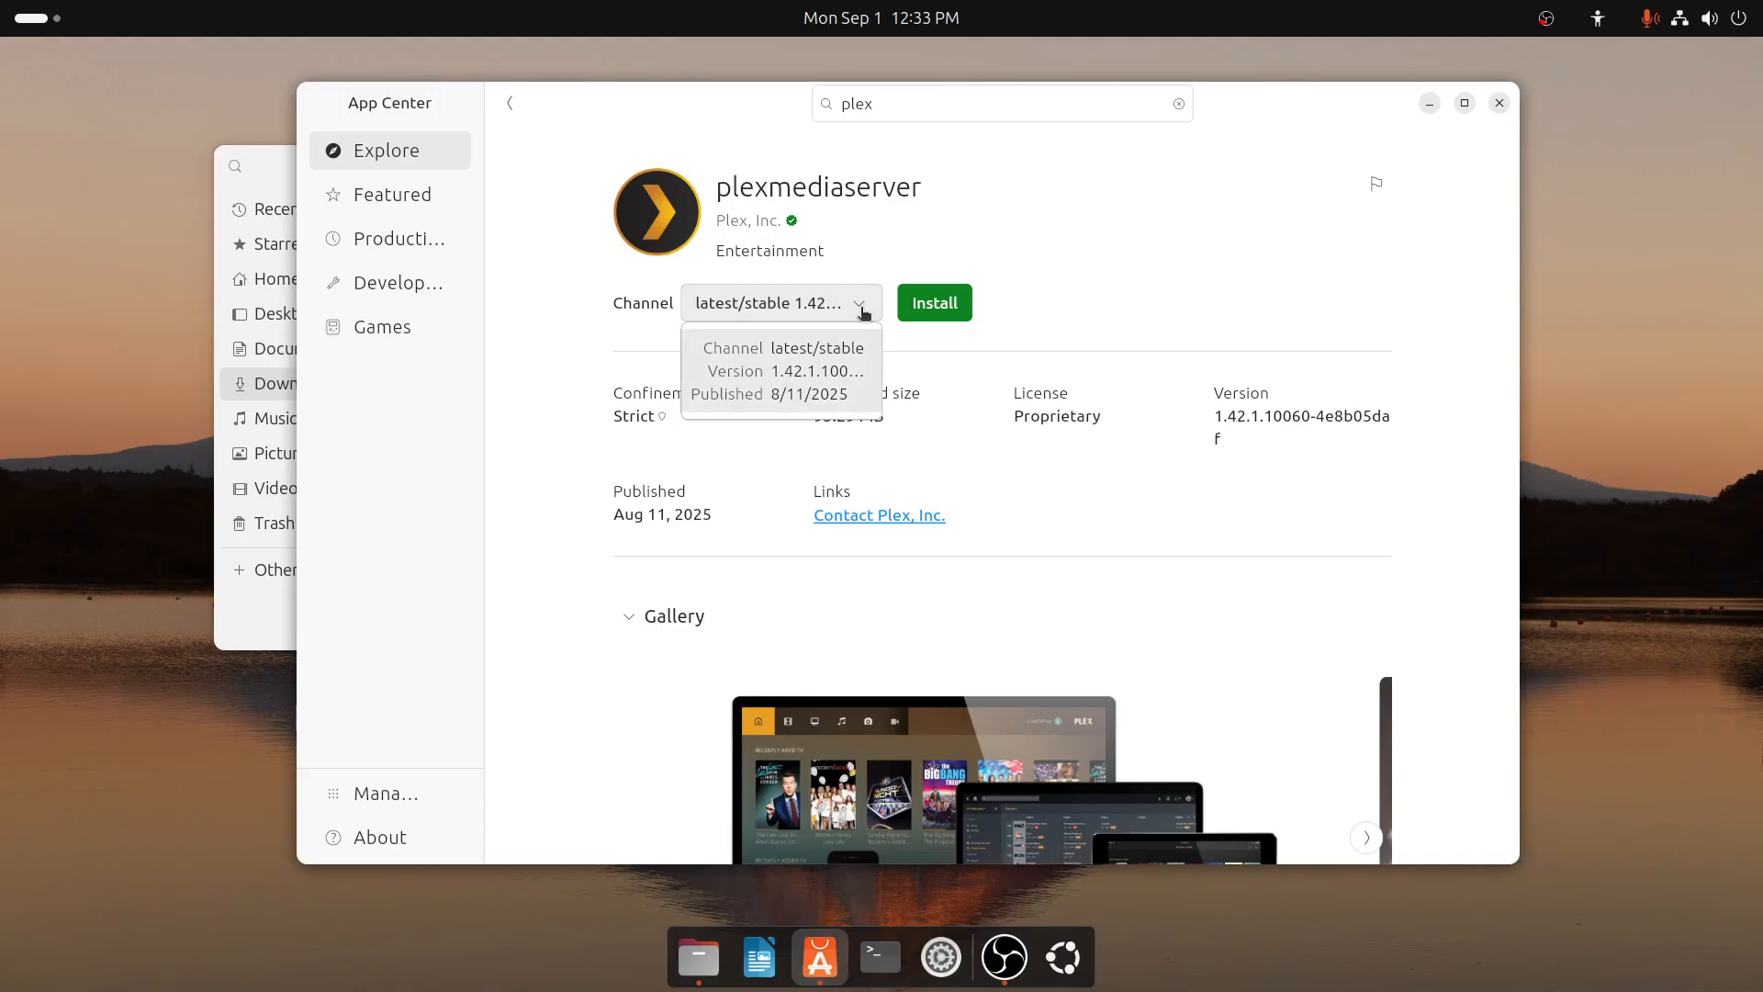
pyautogui.click(863, 311)
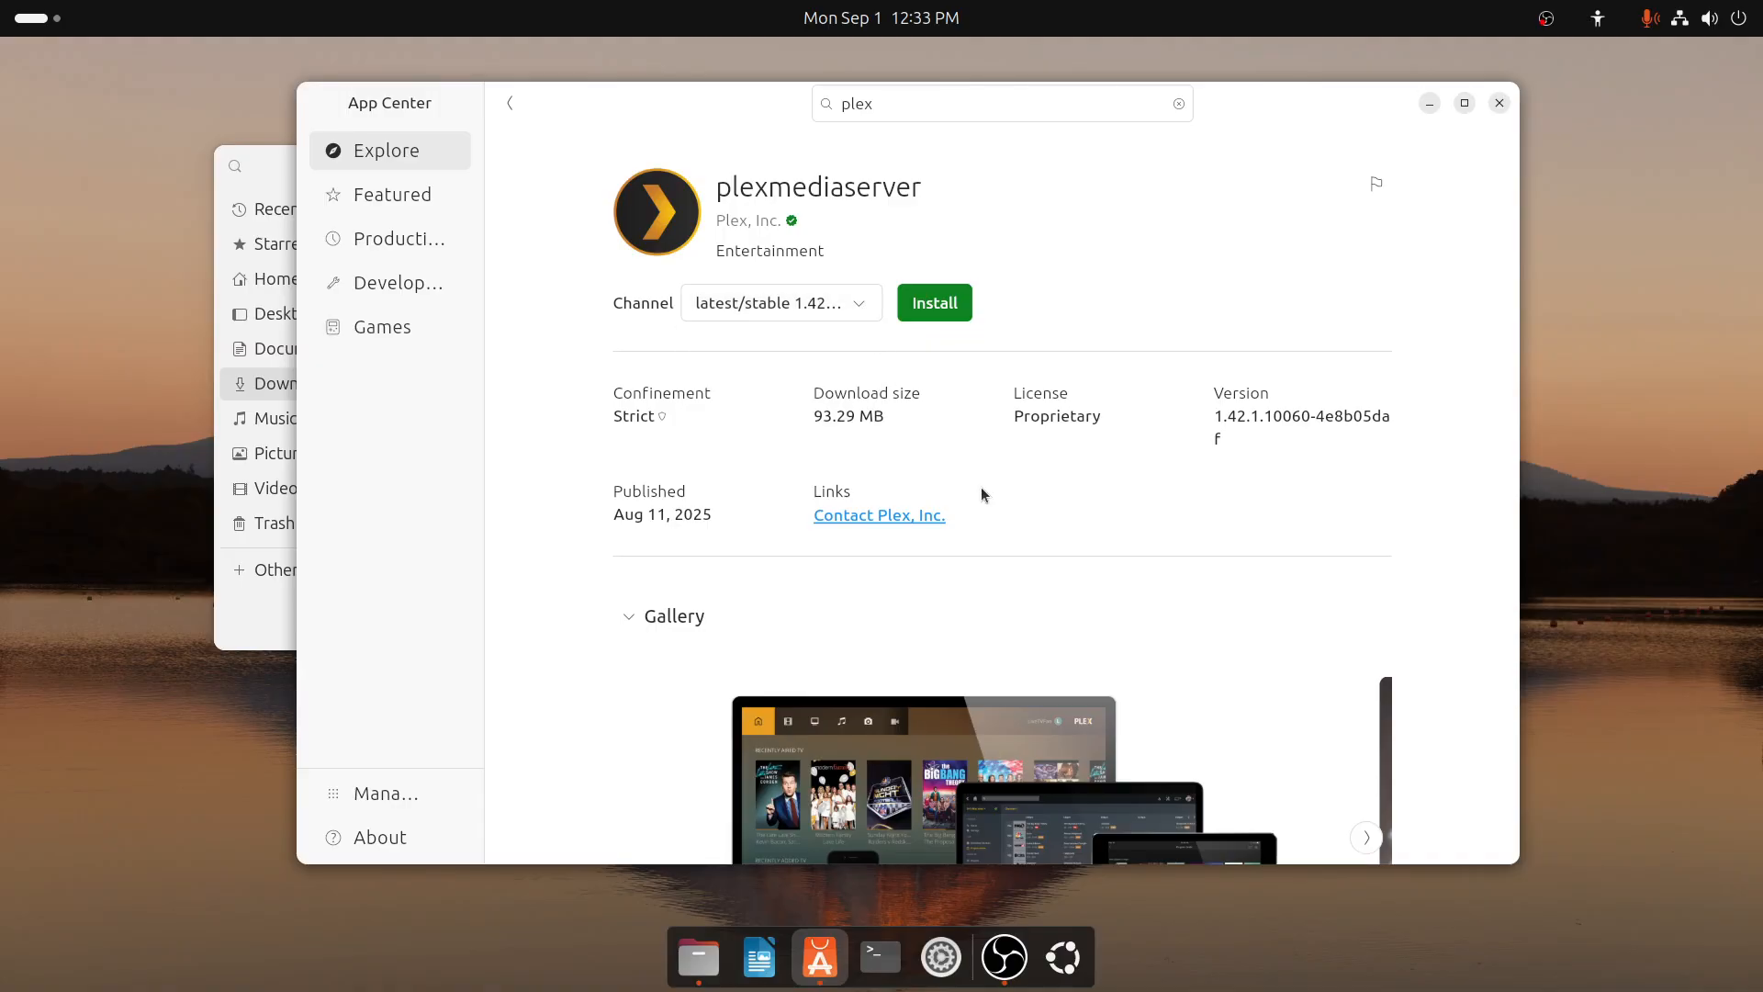
# Launch Google Chrome and finish its first-run setup as default browser, without usage statistics reporting or signing in
pyautogui.click(38, 25)
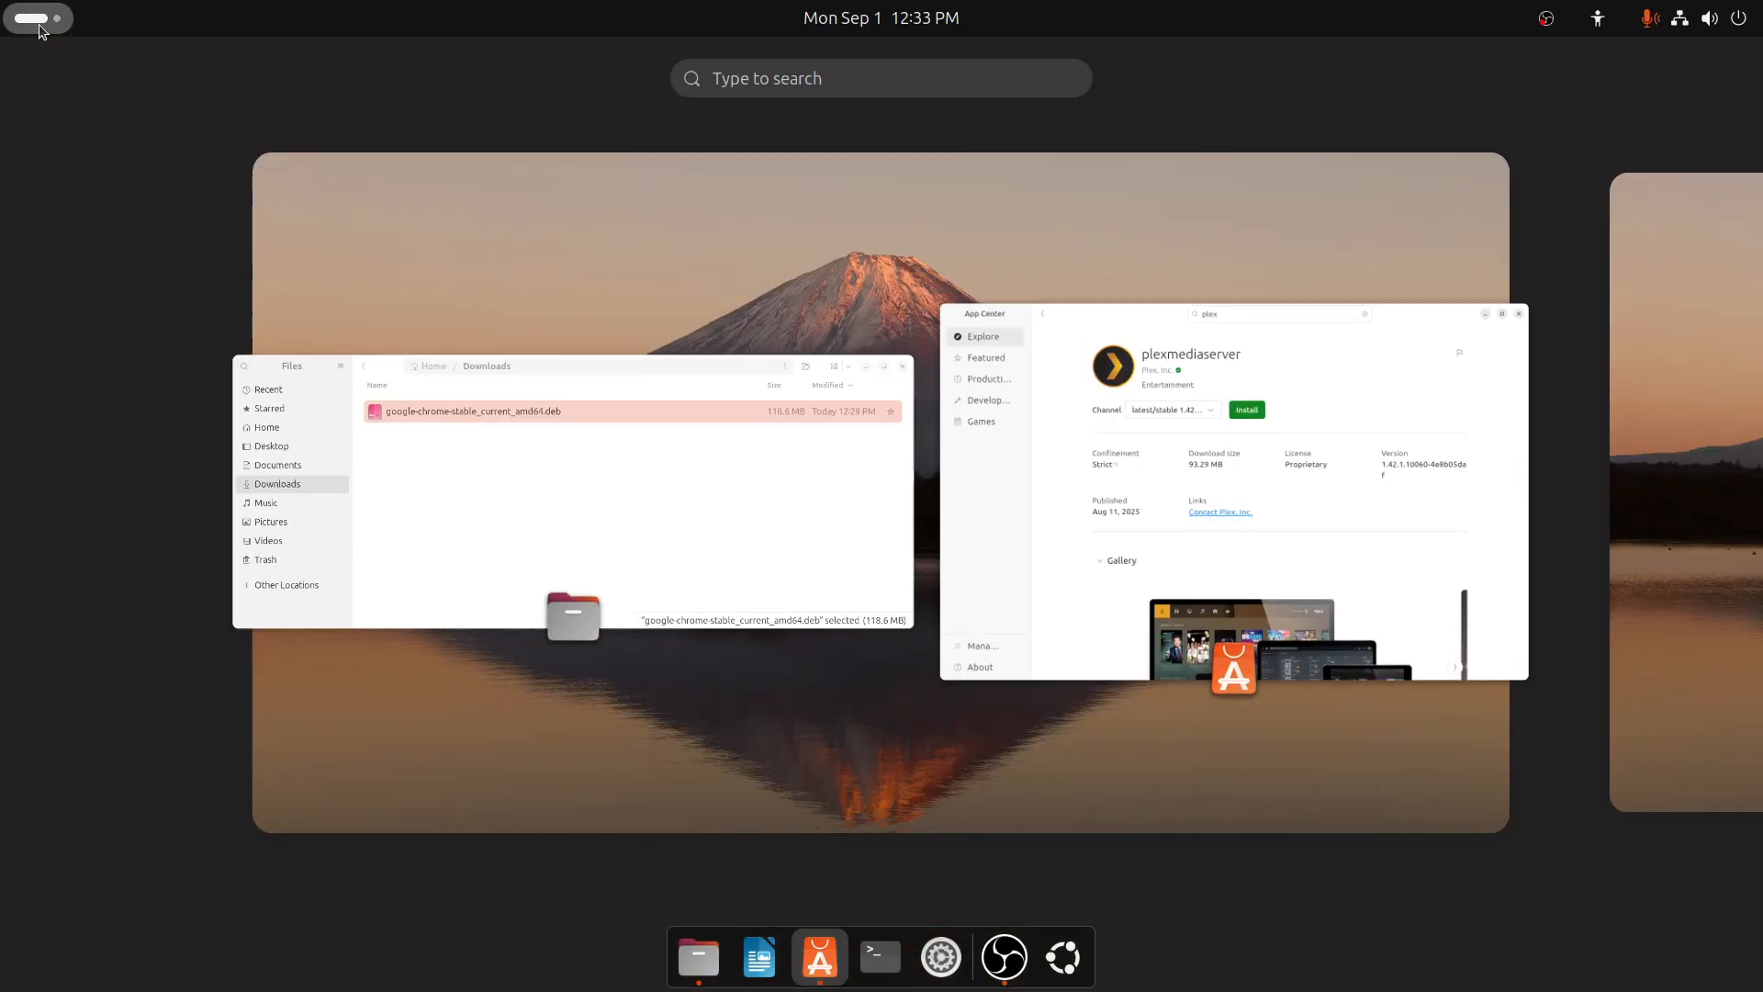
pyautogui.write('goo')
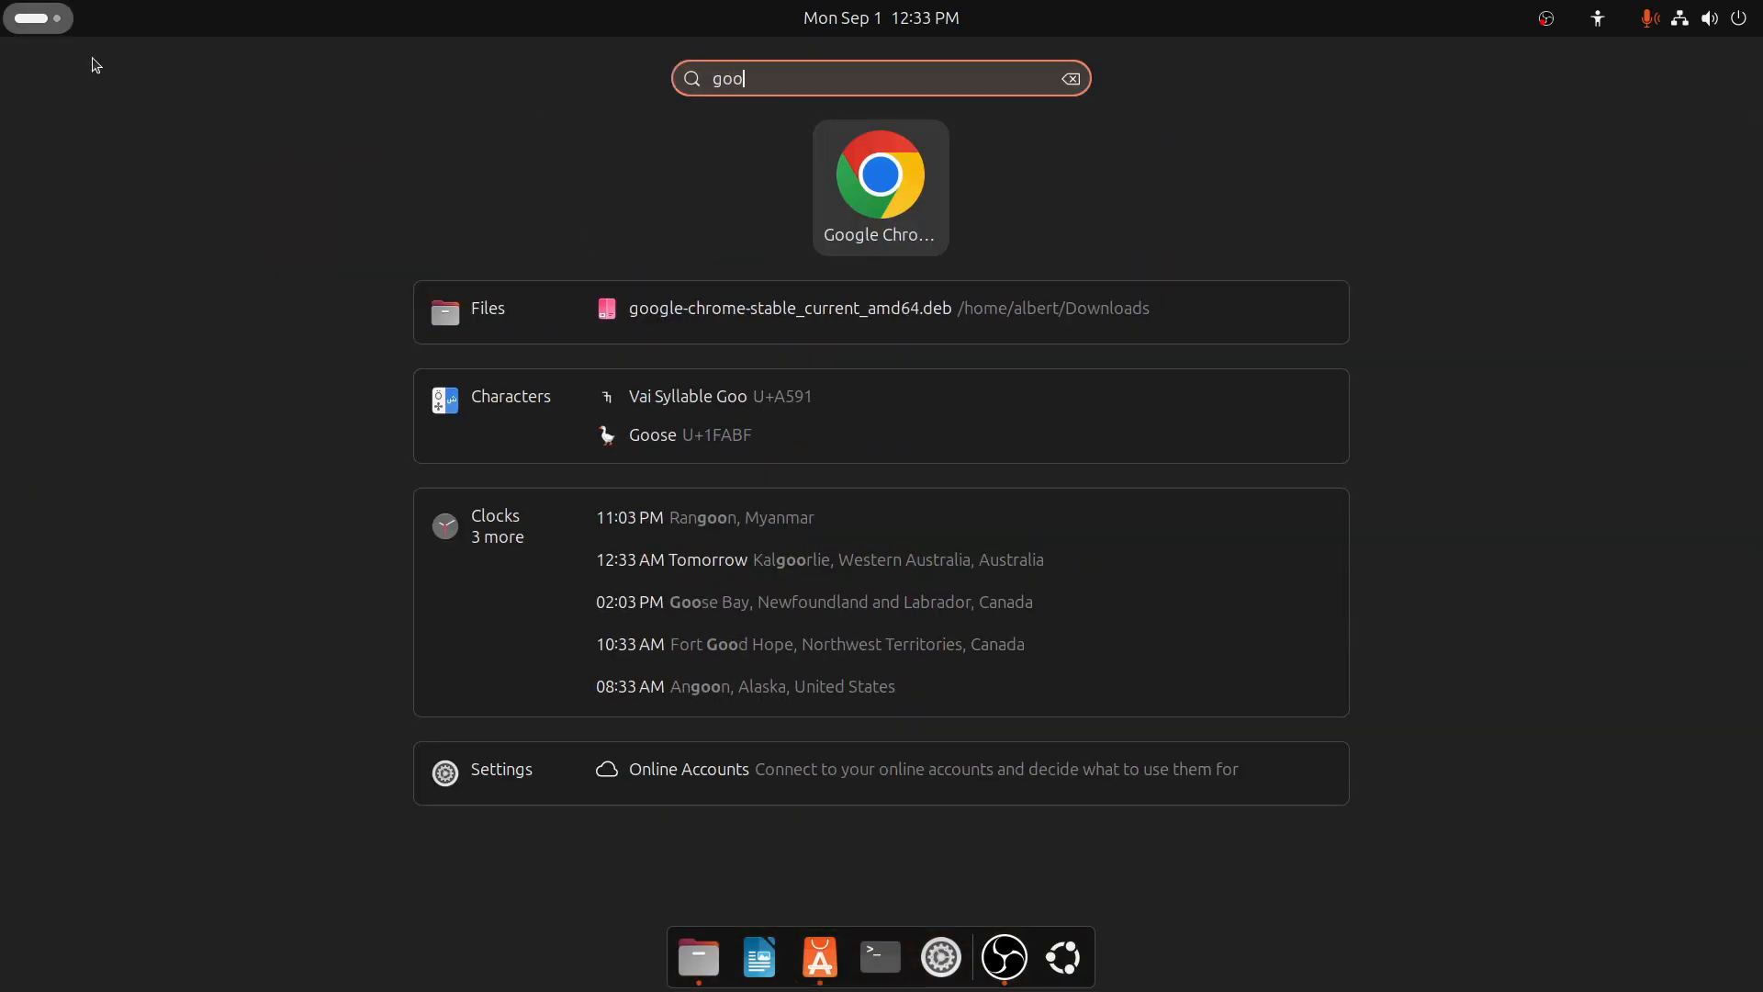
pyautogui.click(865, 185)
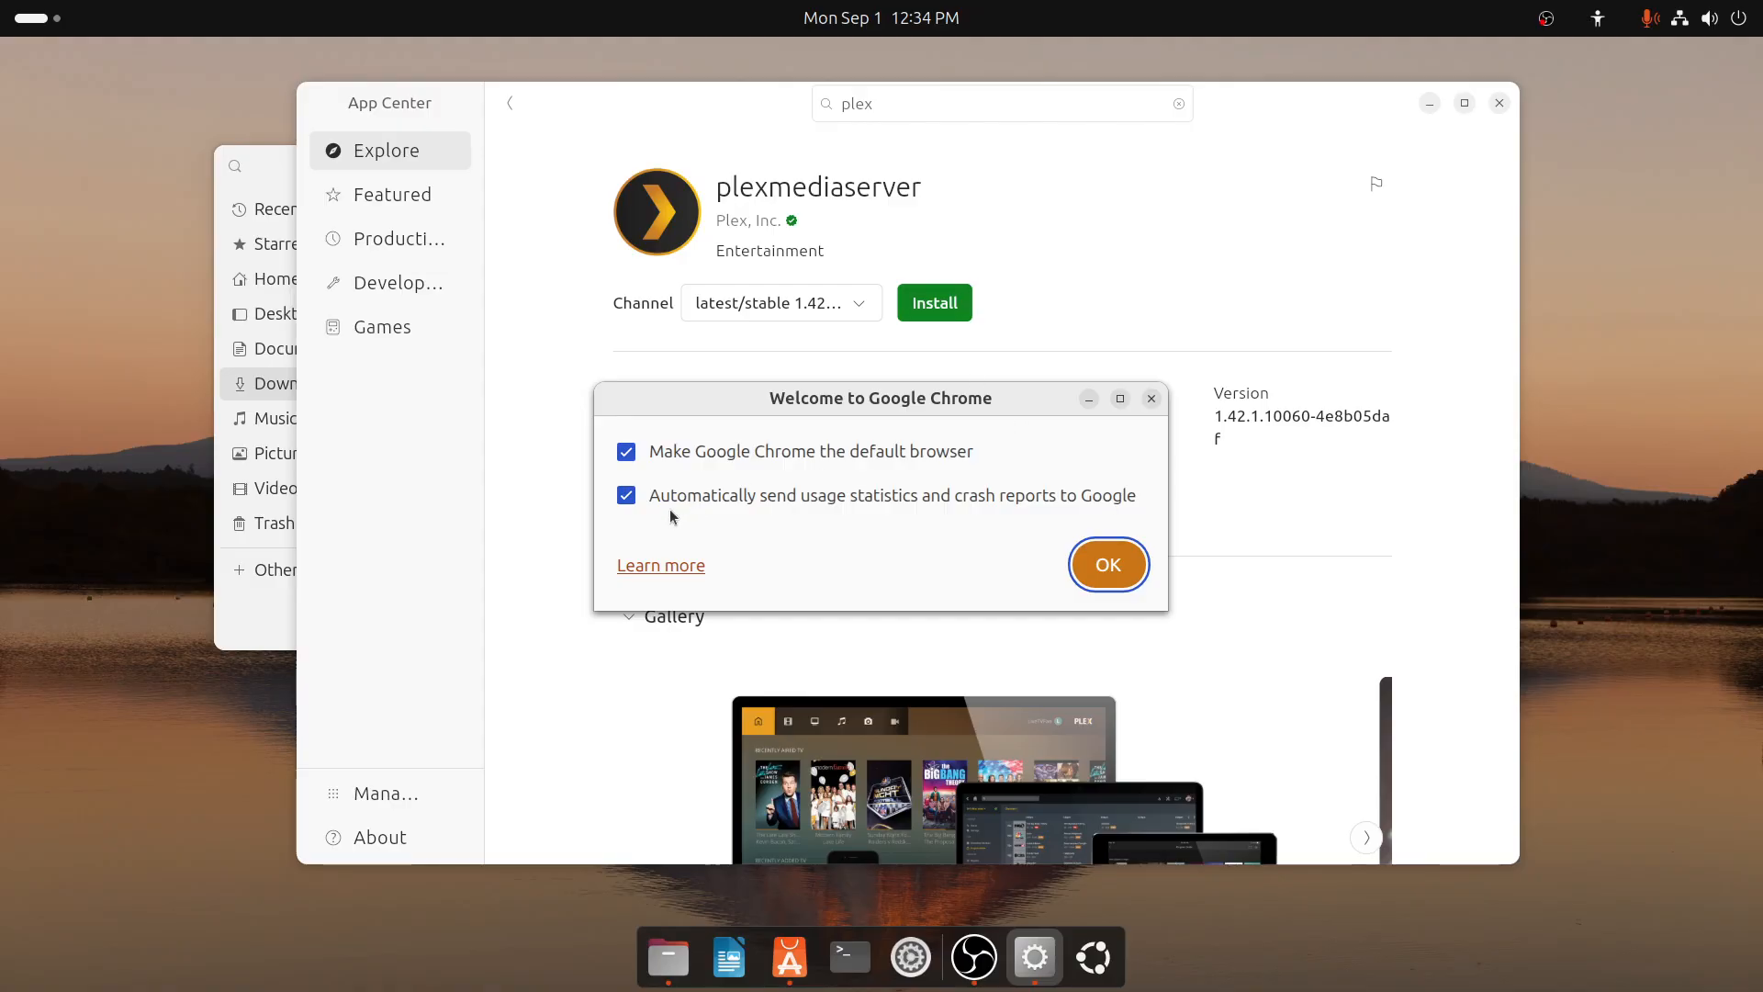
pyautogui.click(624, 501)
pyautogui.click(1122, 562)
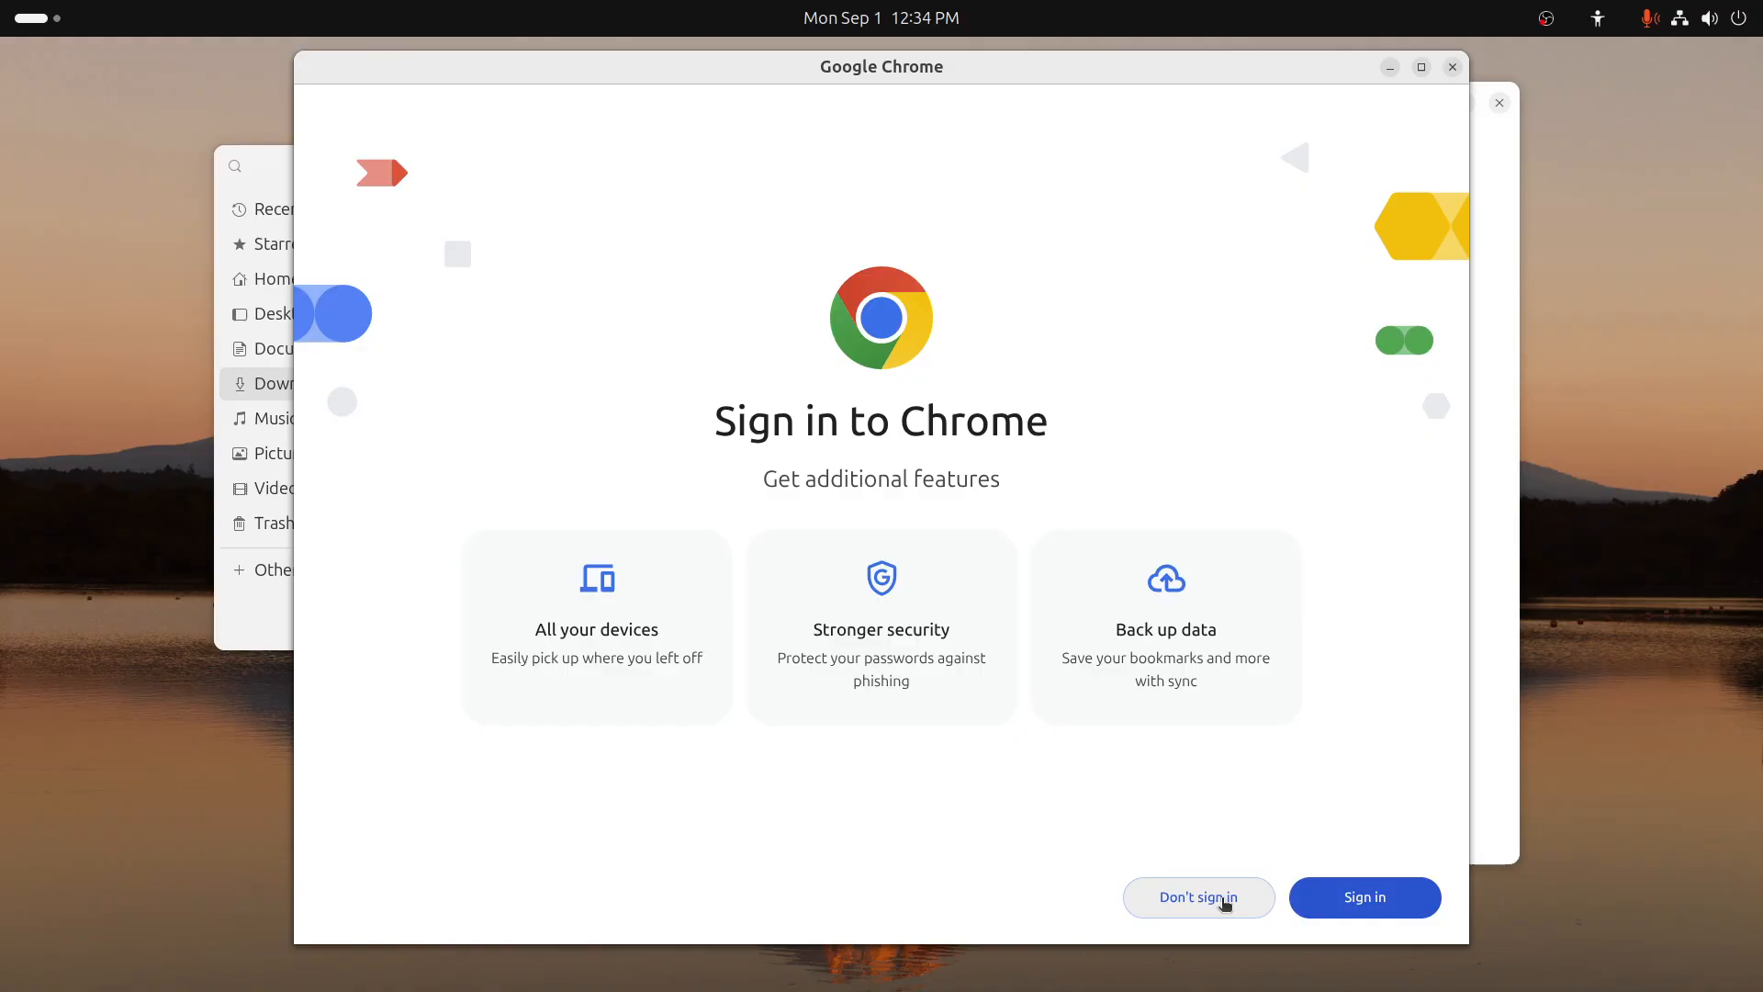
pyautogui.click(1213, 898)
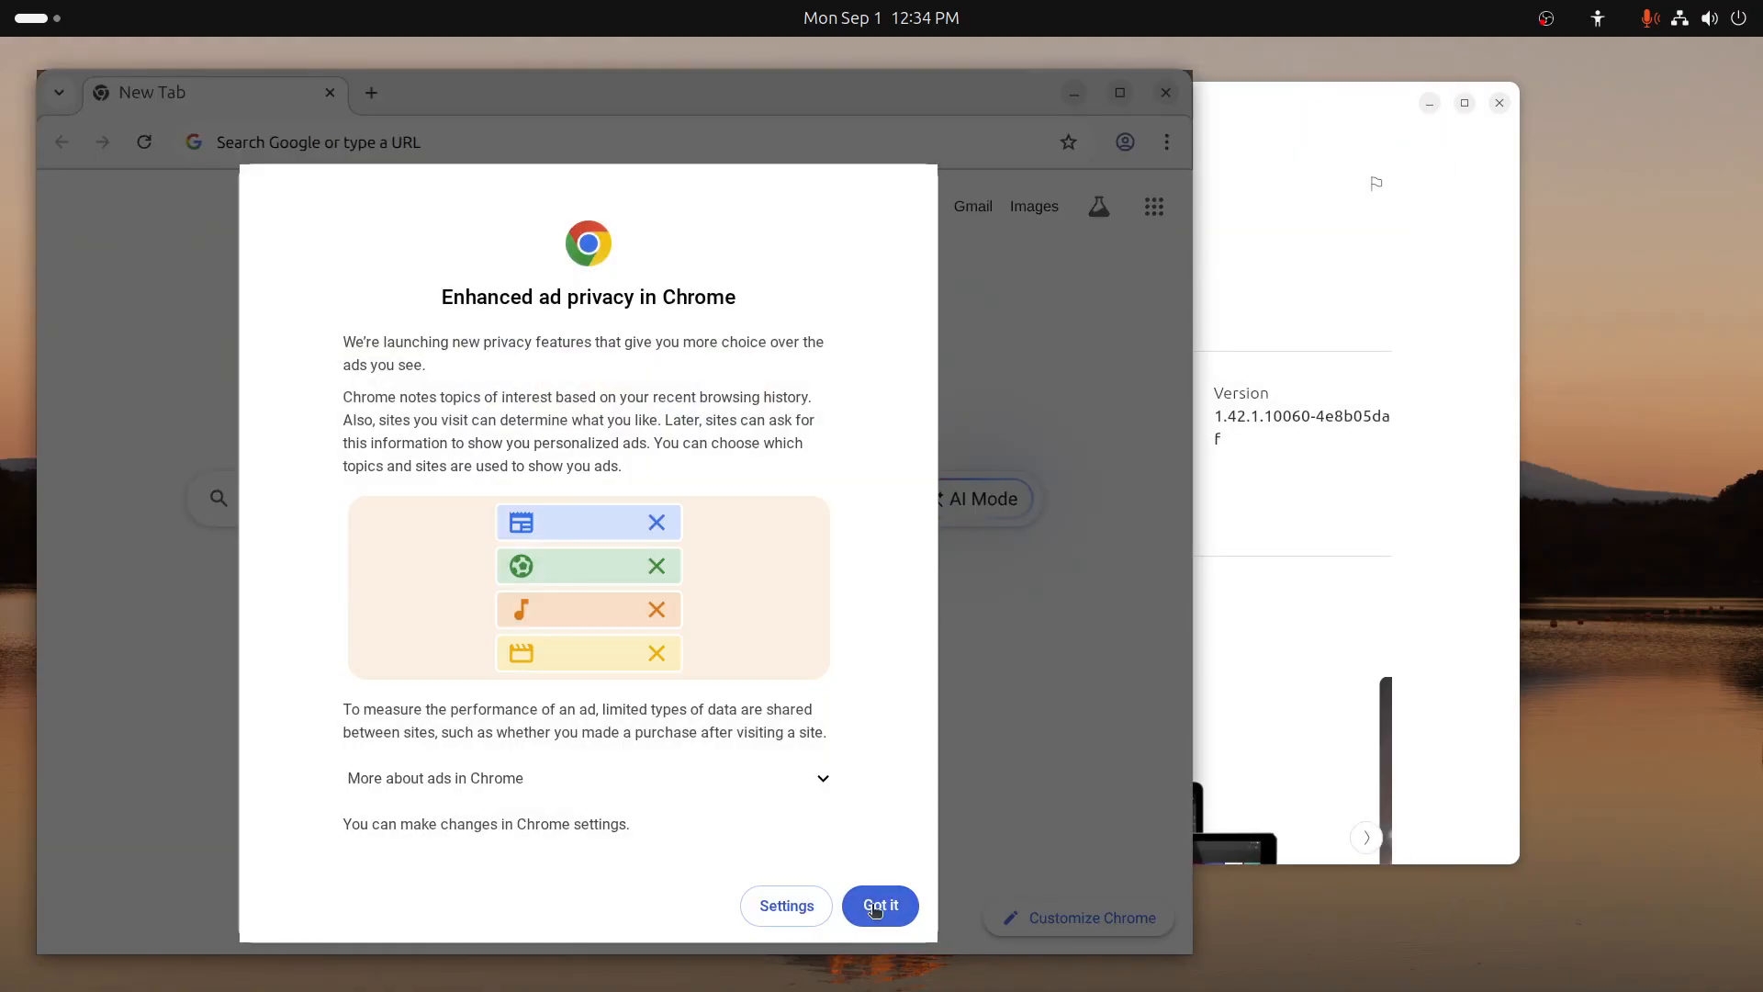
pyautogui.click(874, 907)
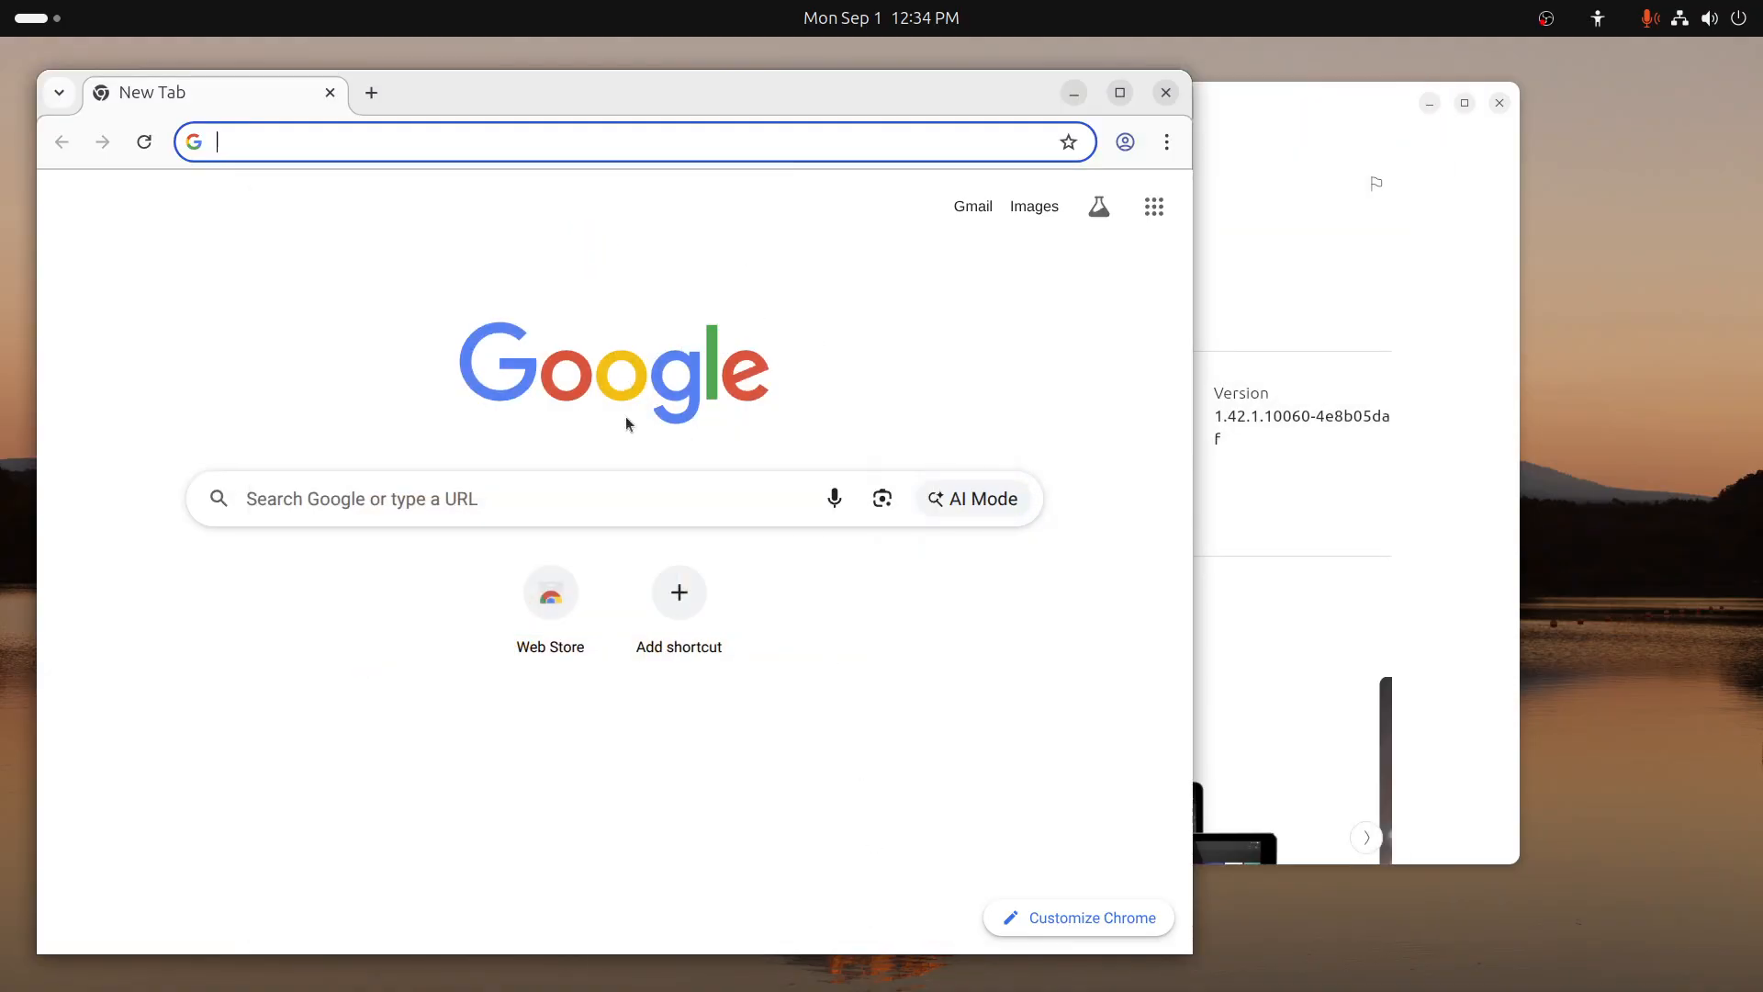
# Search Google for "plex downloads" and open the Plex Media Server downloads page
pyautogui.click(554, 484)
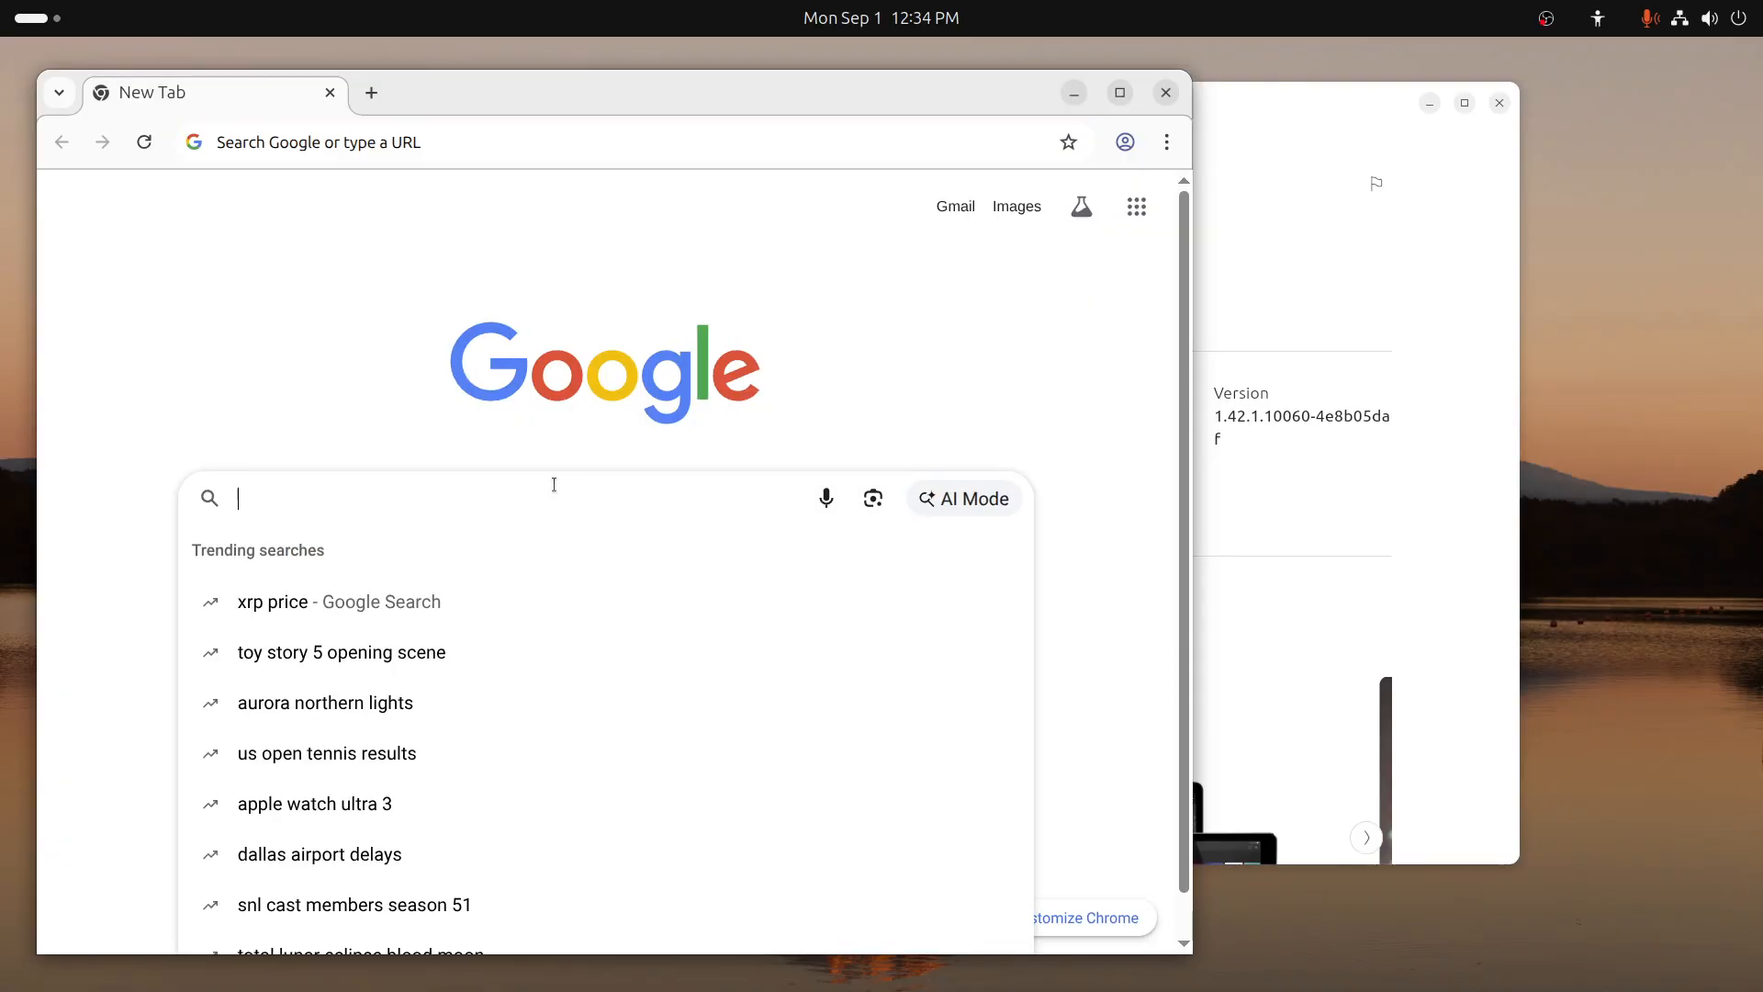
pyautogui.write('plex do')
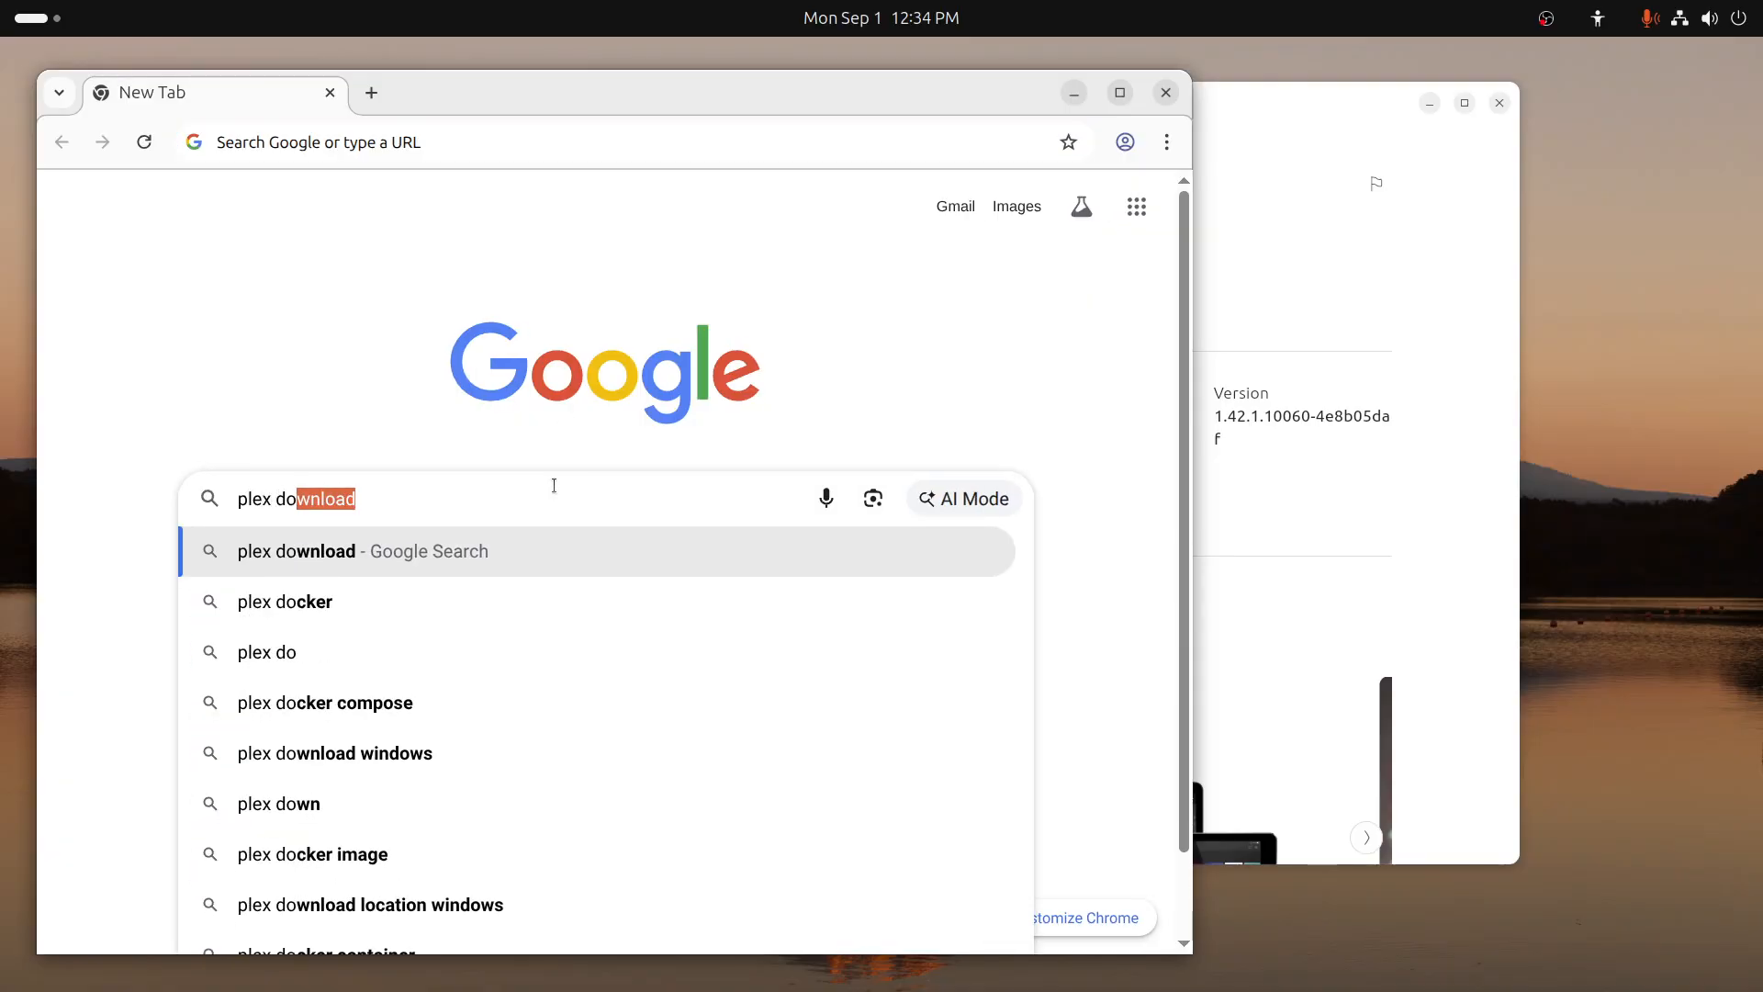
pyautogui.write('wnloads')
pyautogui.press('Return')
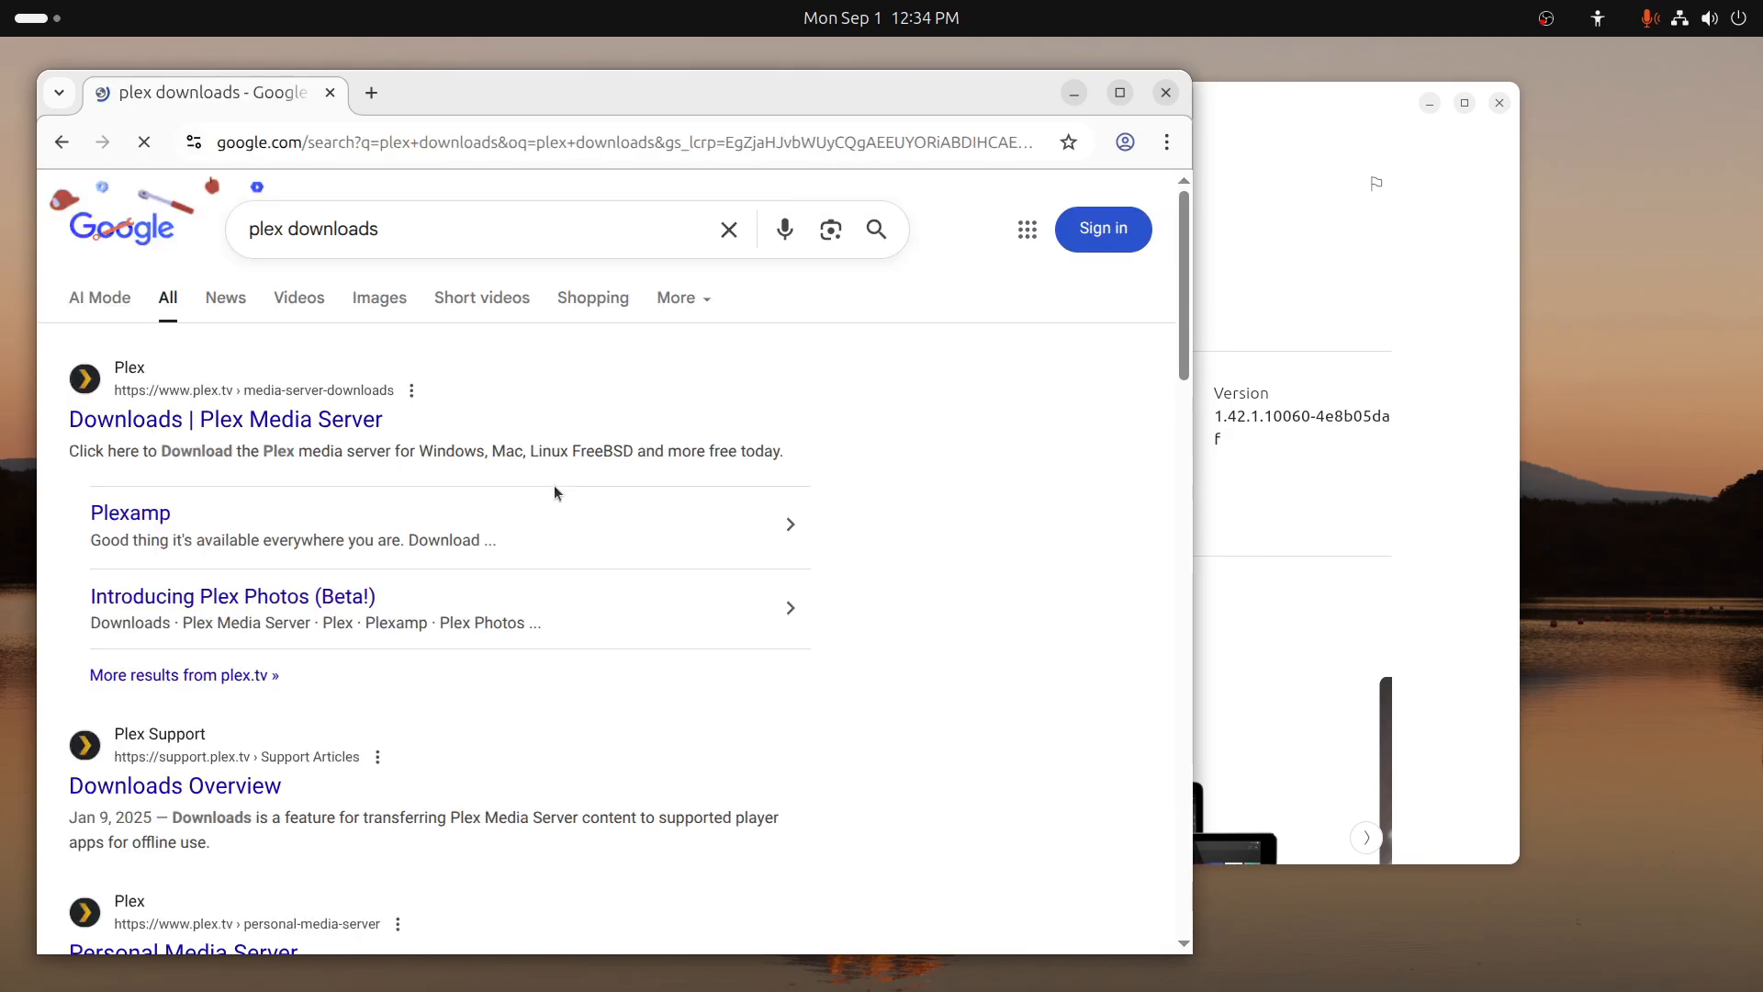
pyautogui.click(278, 415)
# Download the Plex Media Server for Linux package for Ubuntu (16.04+) / Debian (8+) - Intel/AMD 64-bit
pyautogui.scroll(-3, 424, 427)
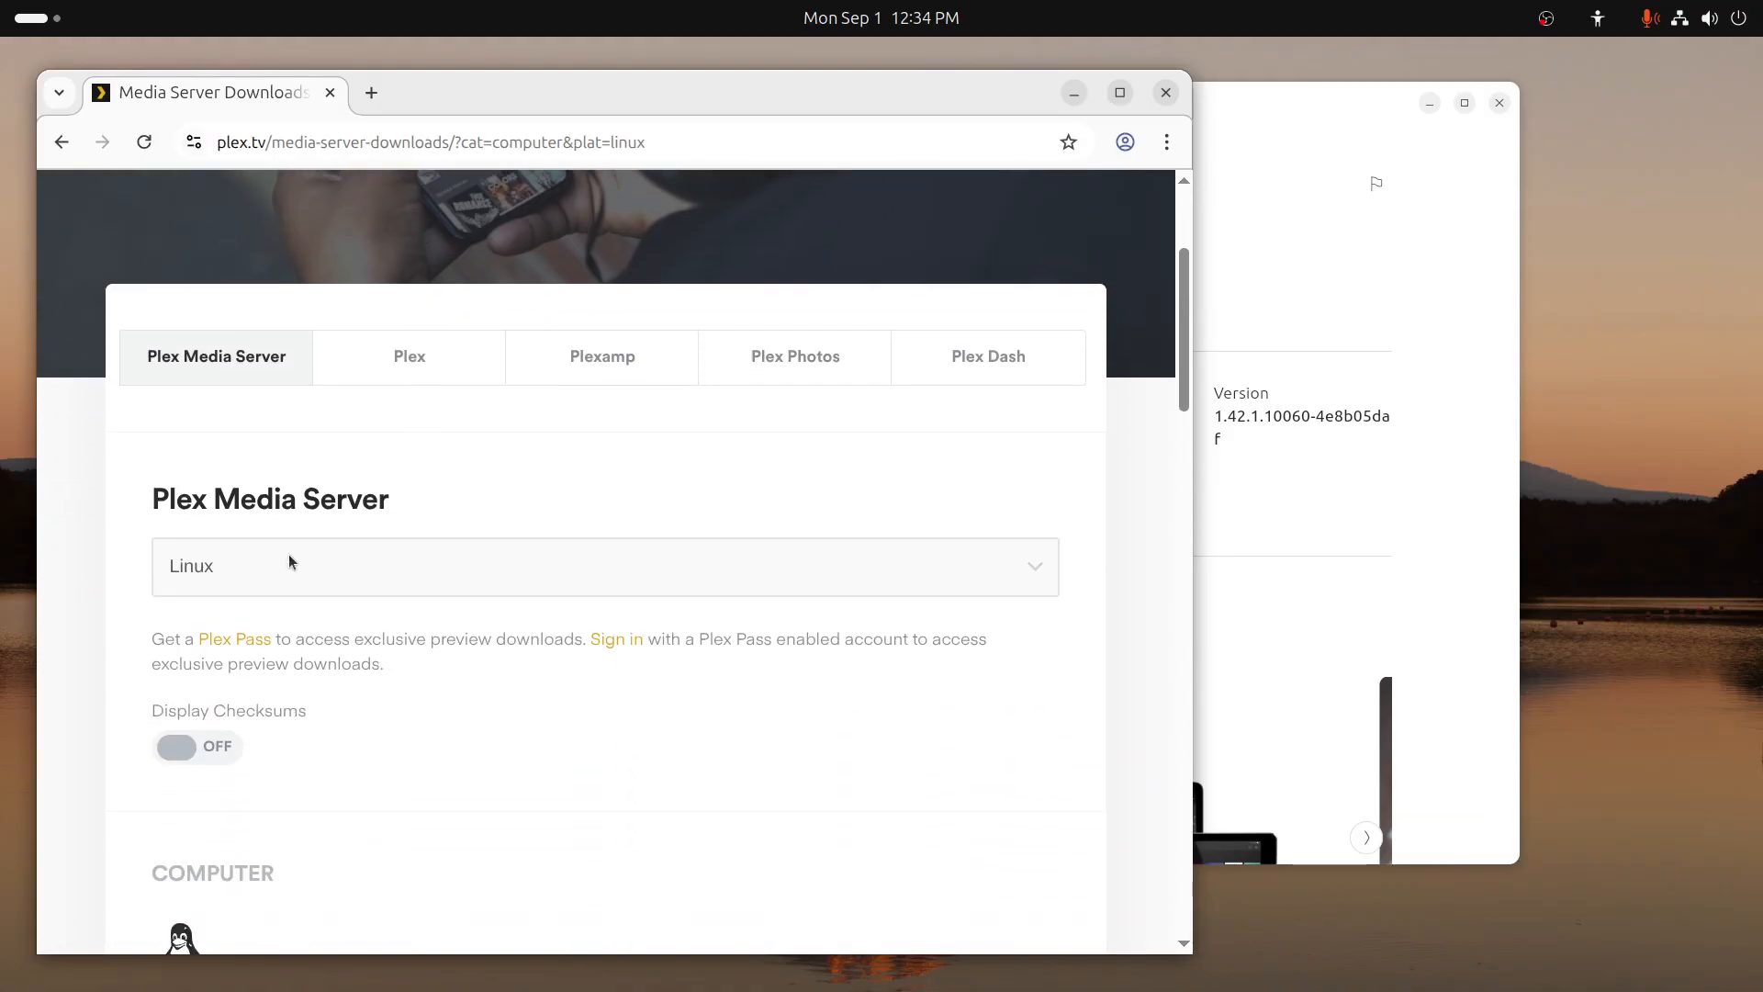
pyautogui.scroll(-5, 289, 562)
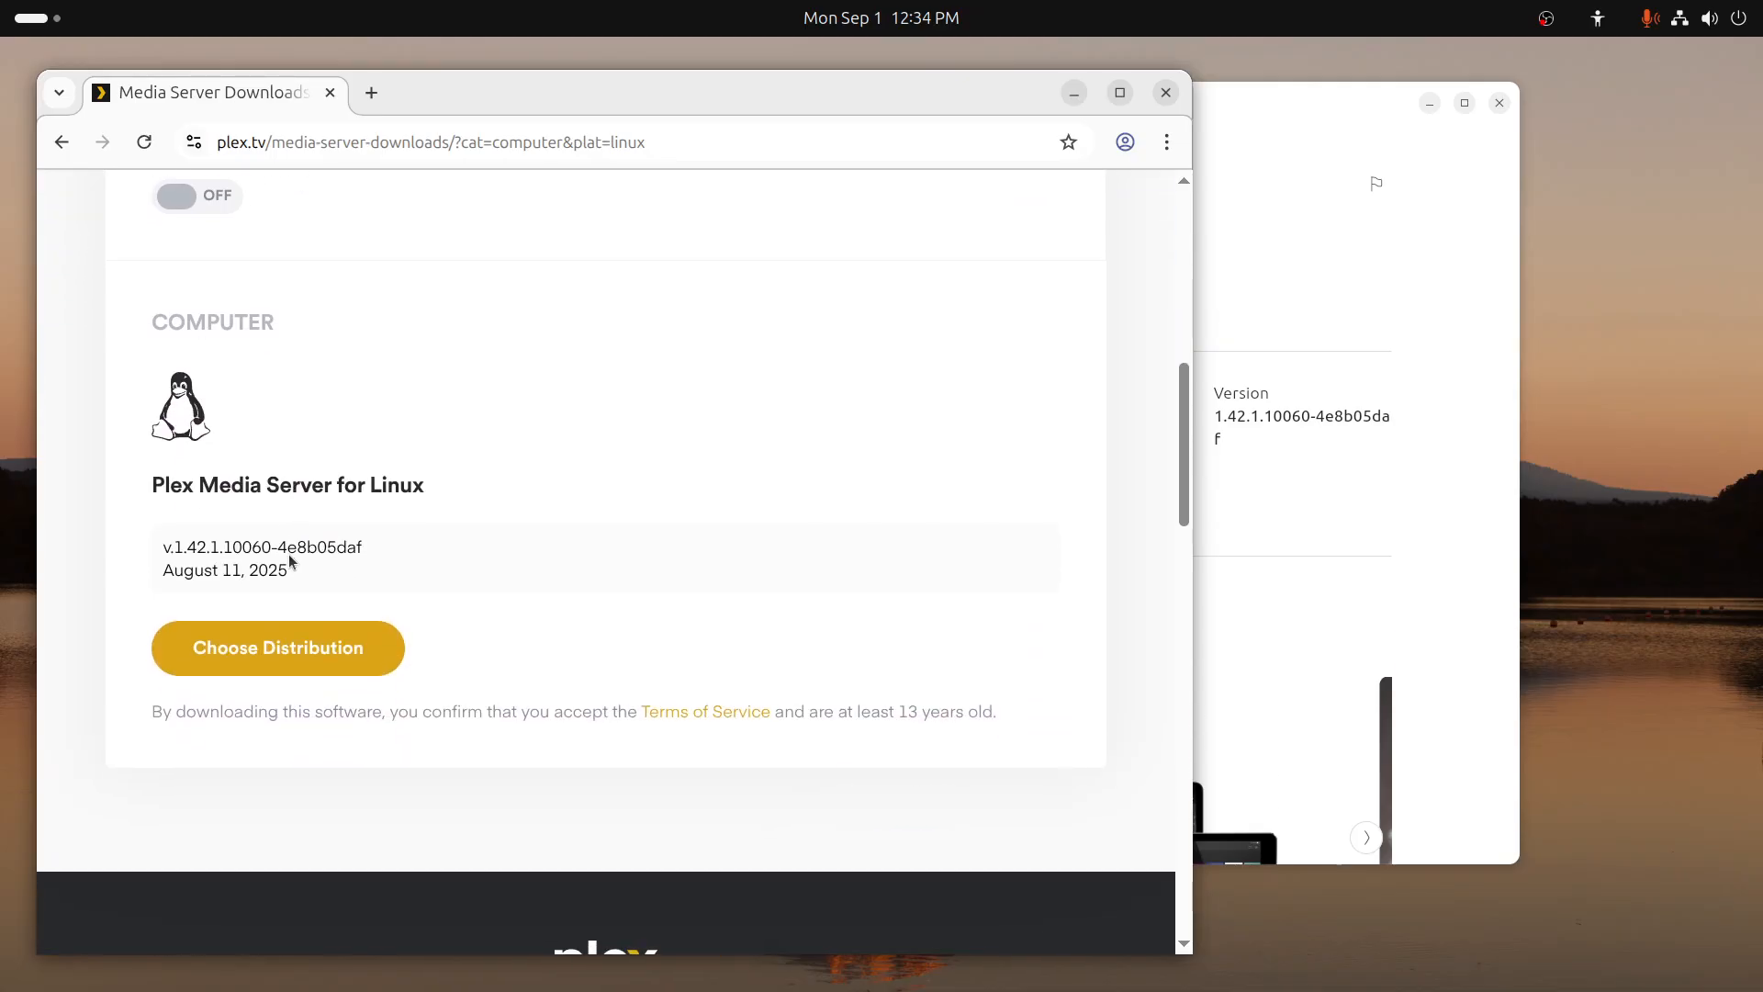
pyautogui.click(292, 664)
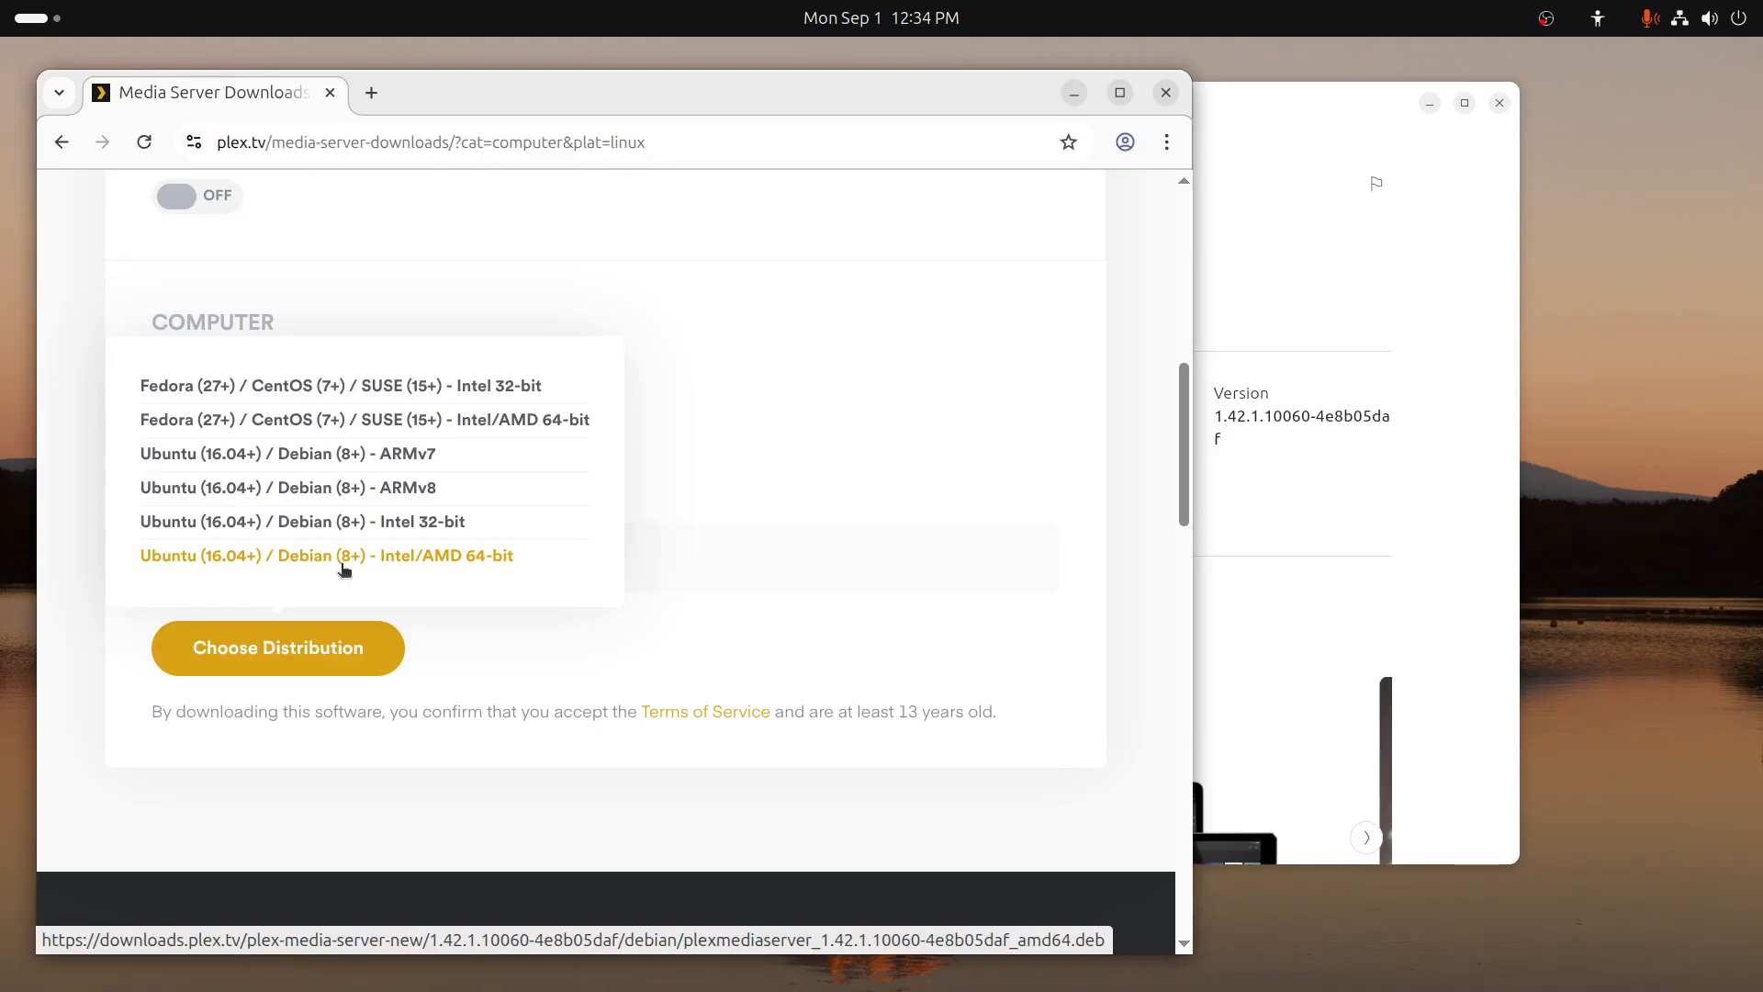
pyautogui.click(441, 570)
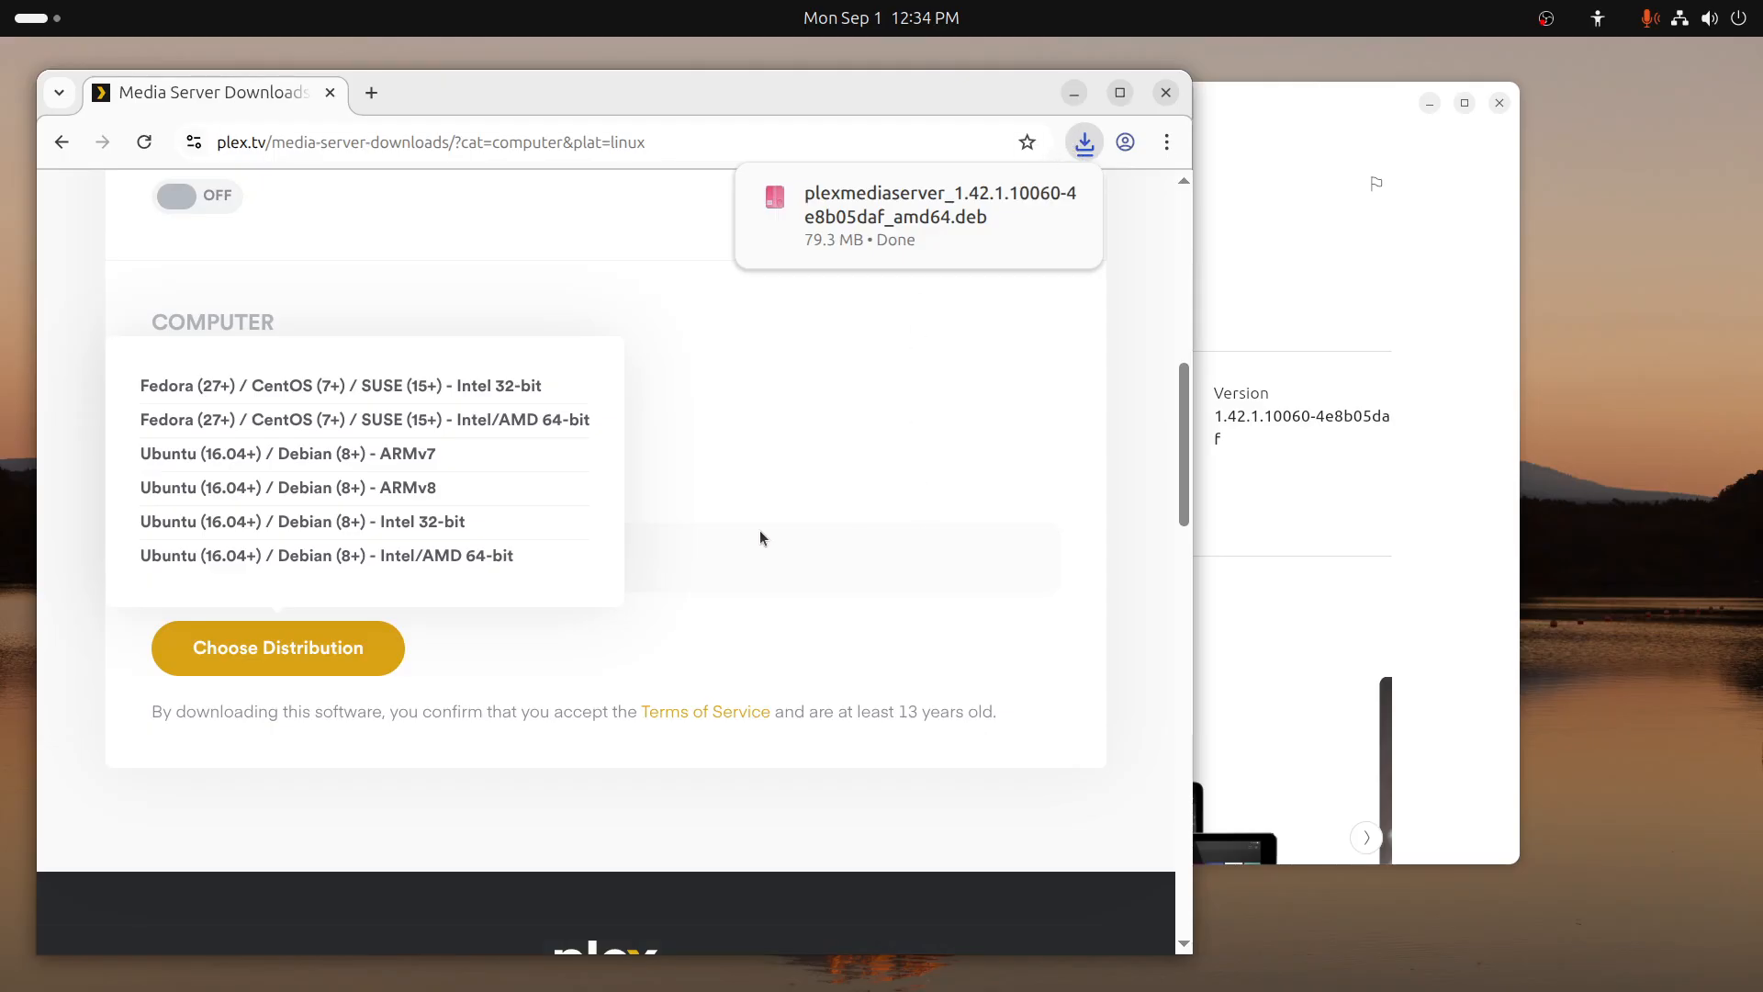
pyautogui.scroll(3, 760, 538)
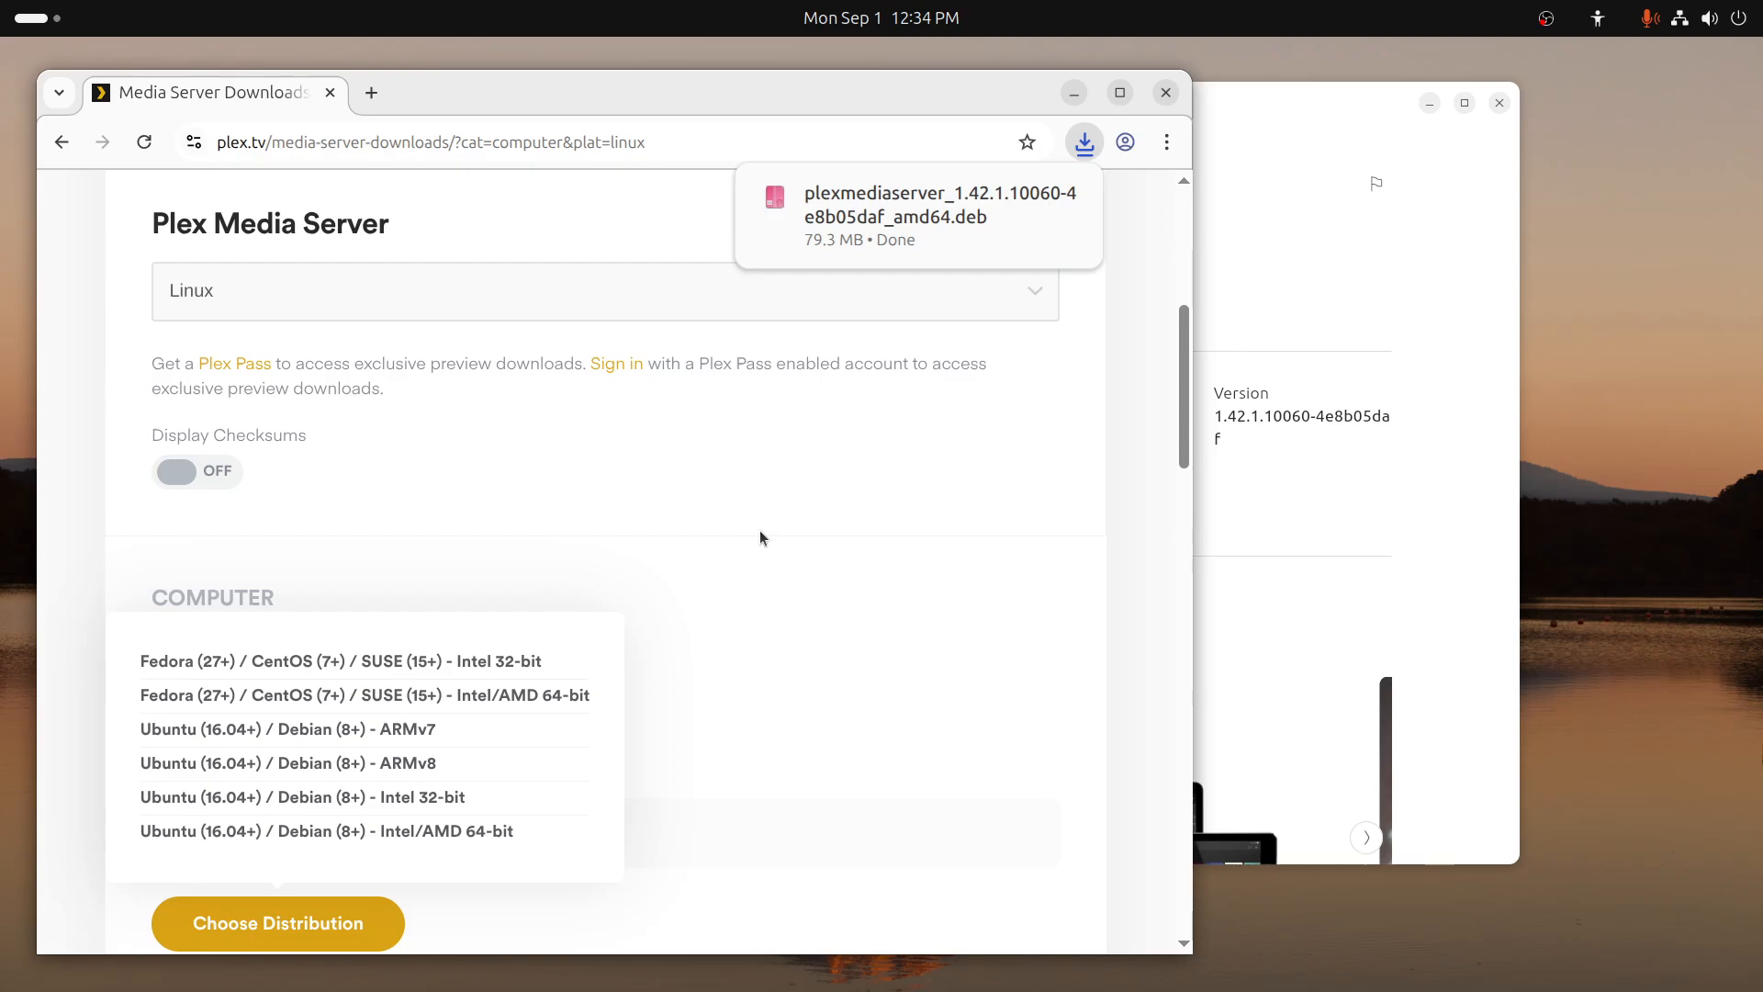
pyautogui.scroll(6, 760, 537)
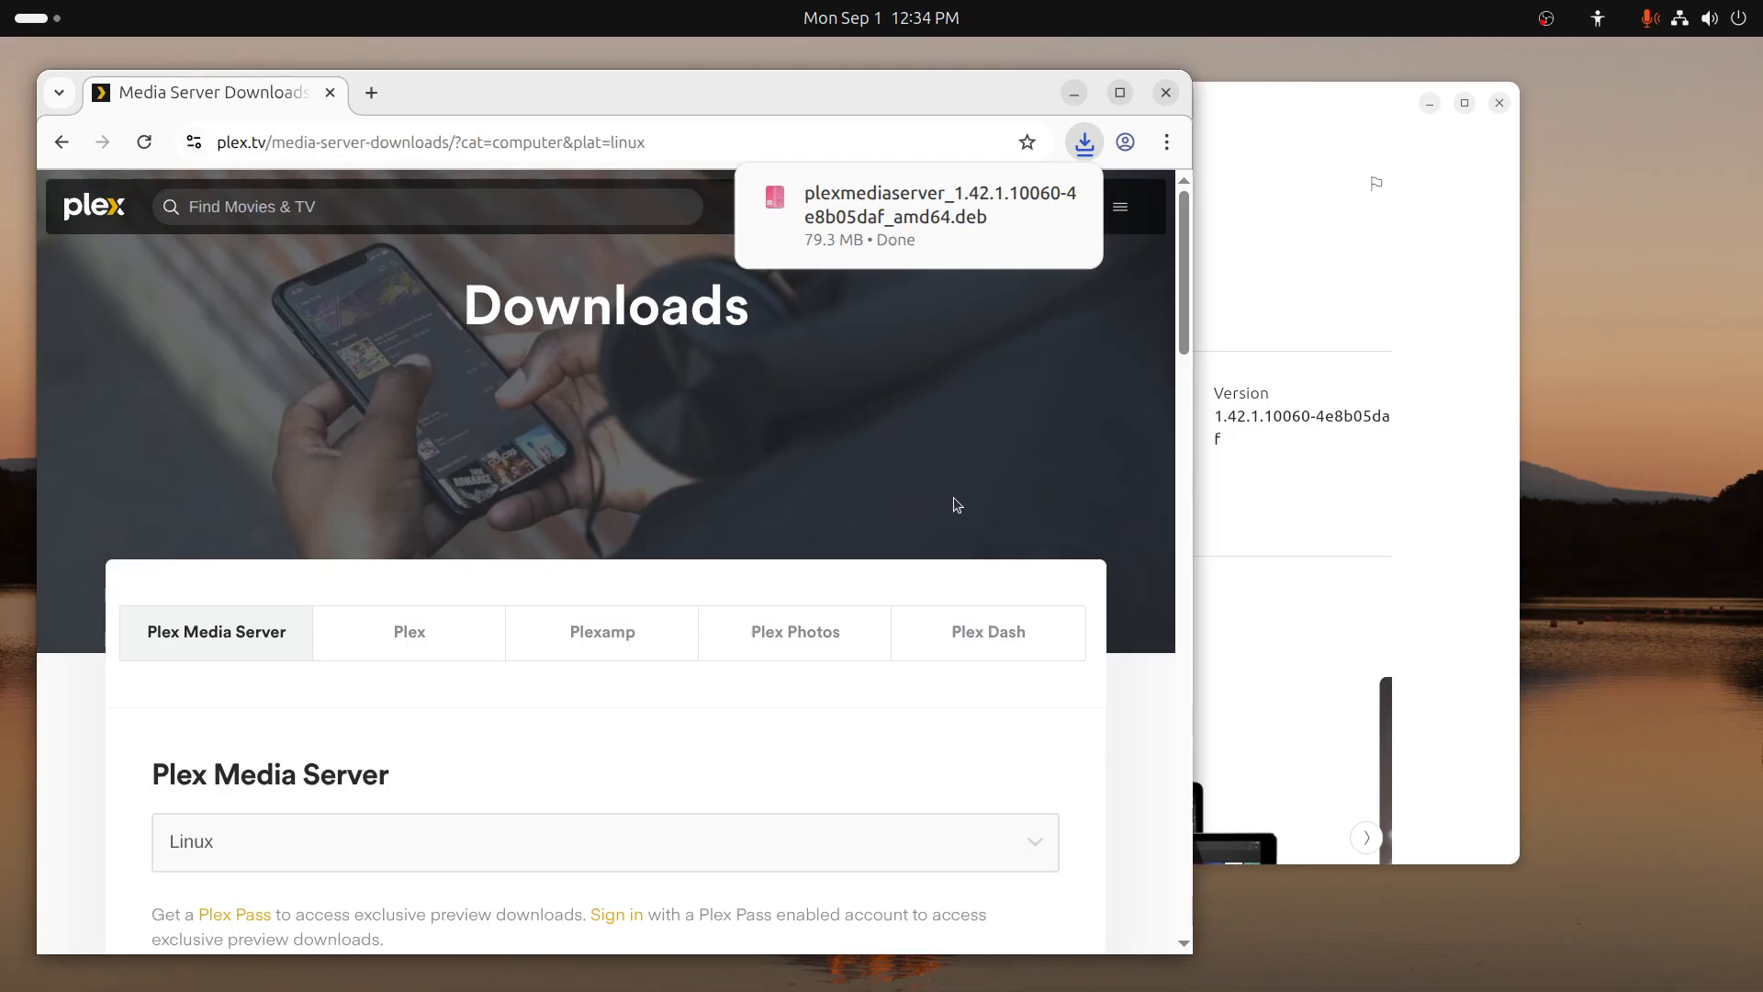
# Switch to Files and open the downloaded plexmediaserver .deb package with App Center to view its install page
pyautogui.click(669, 958)
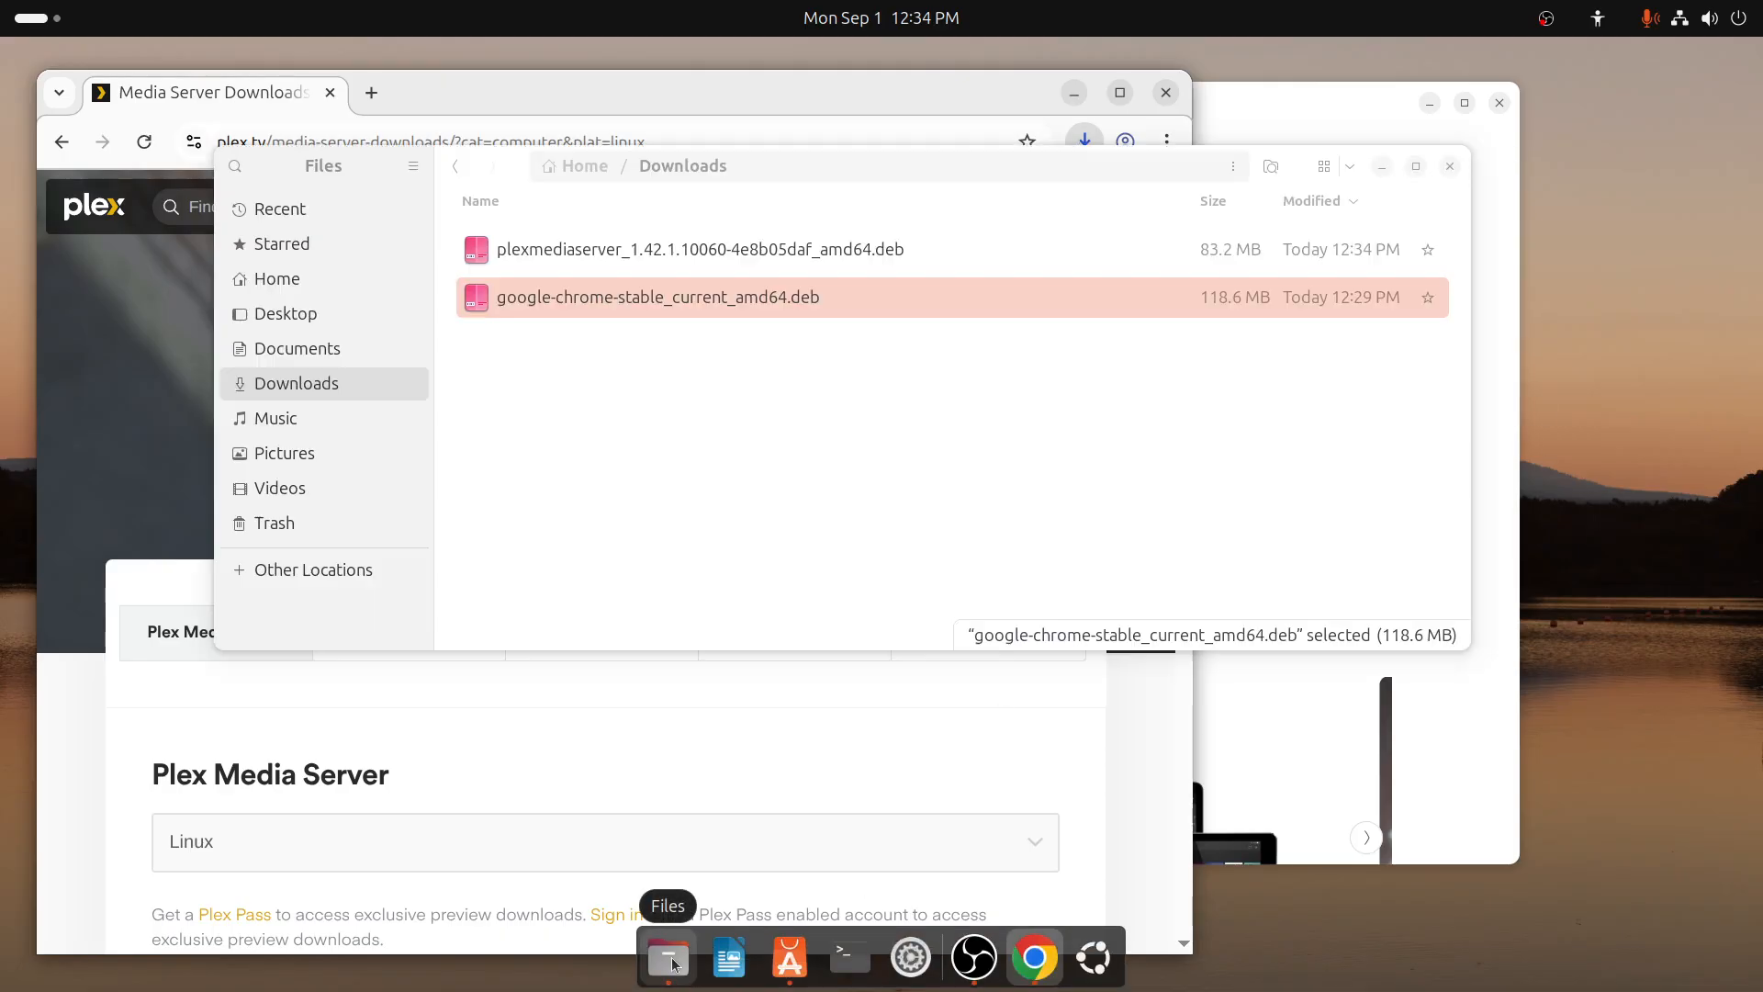
pyautogui.rightClick(643, 253)
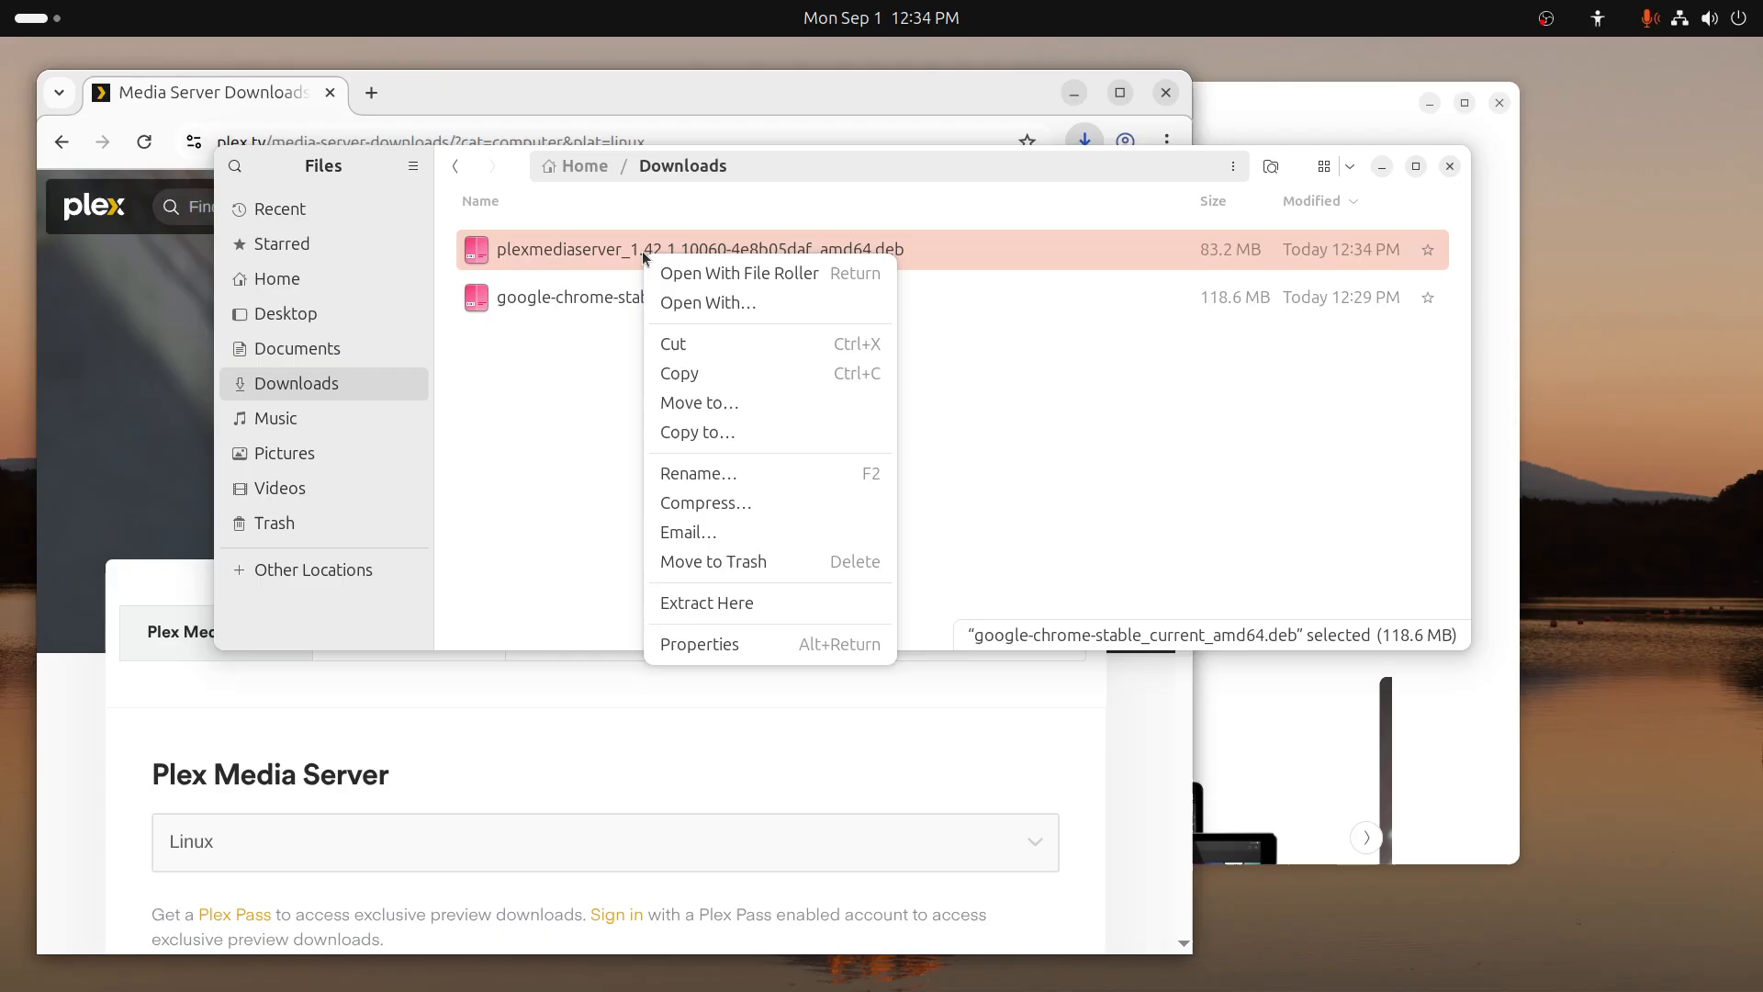
pyautogui.click(707, 302)
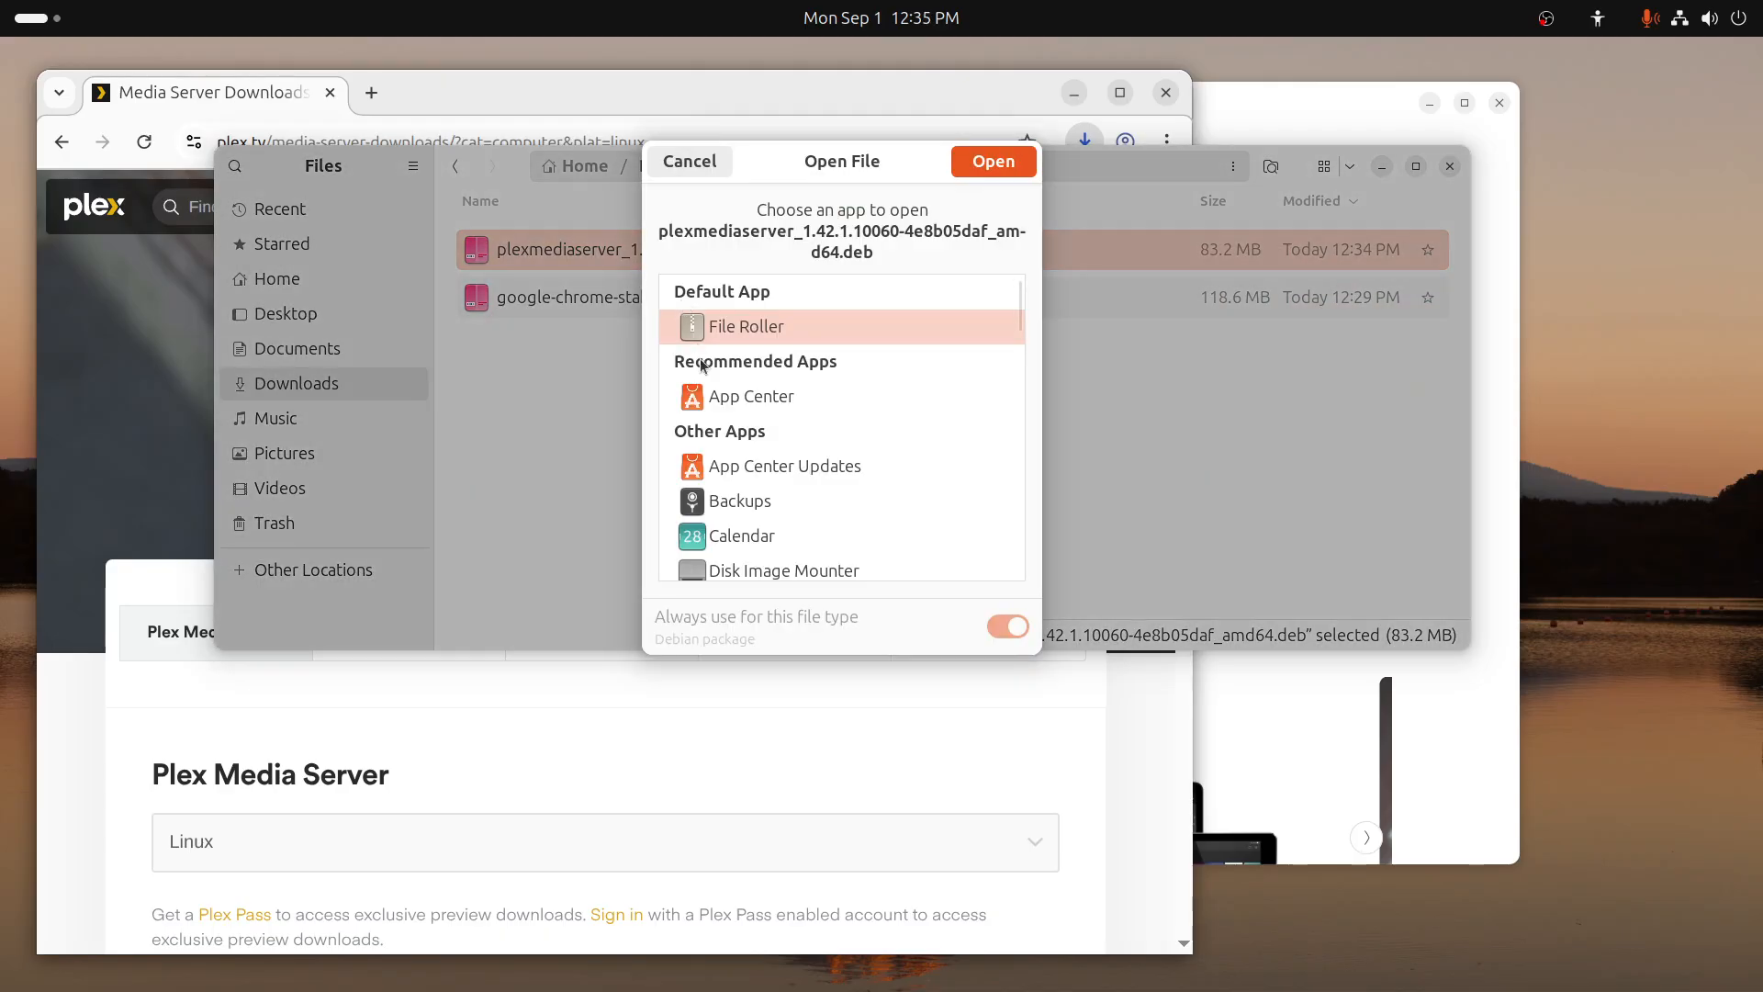
pyautogui.click(742, 400)
pyautogui.click(993, 163)
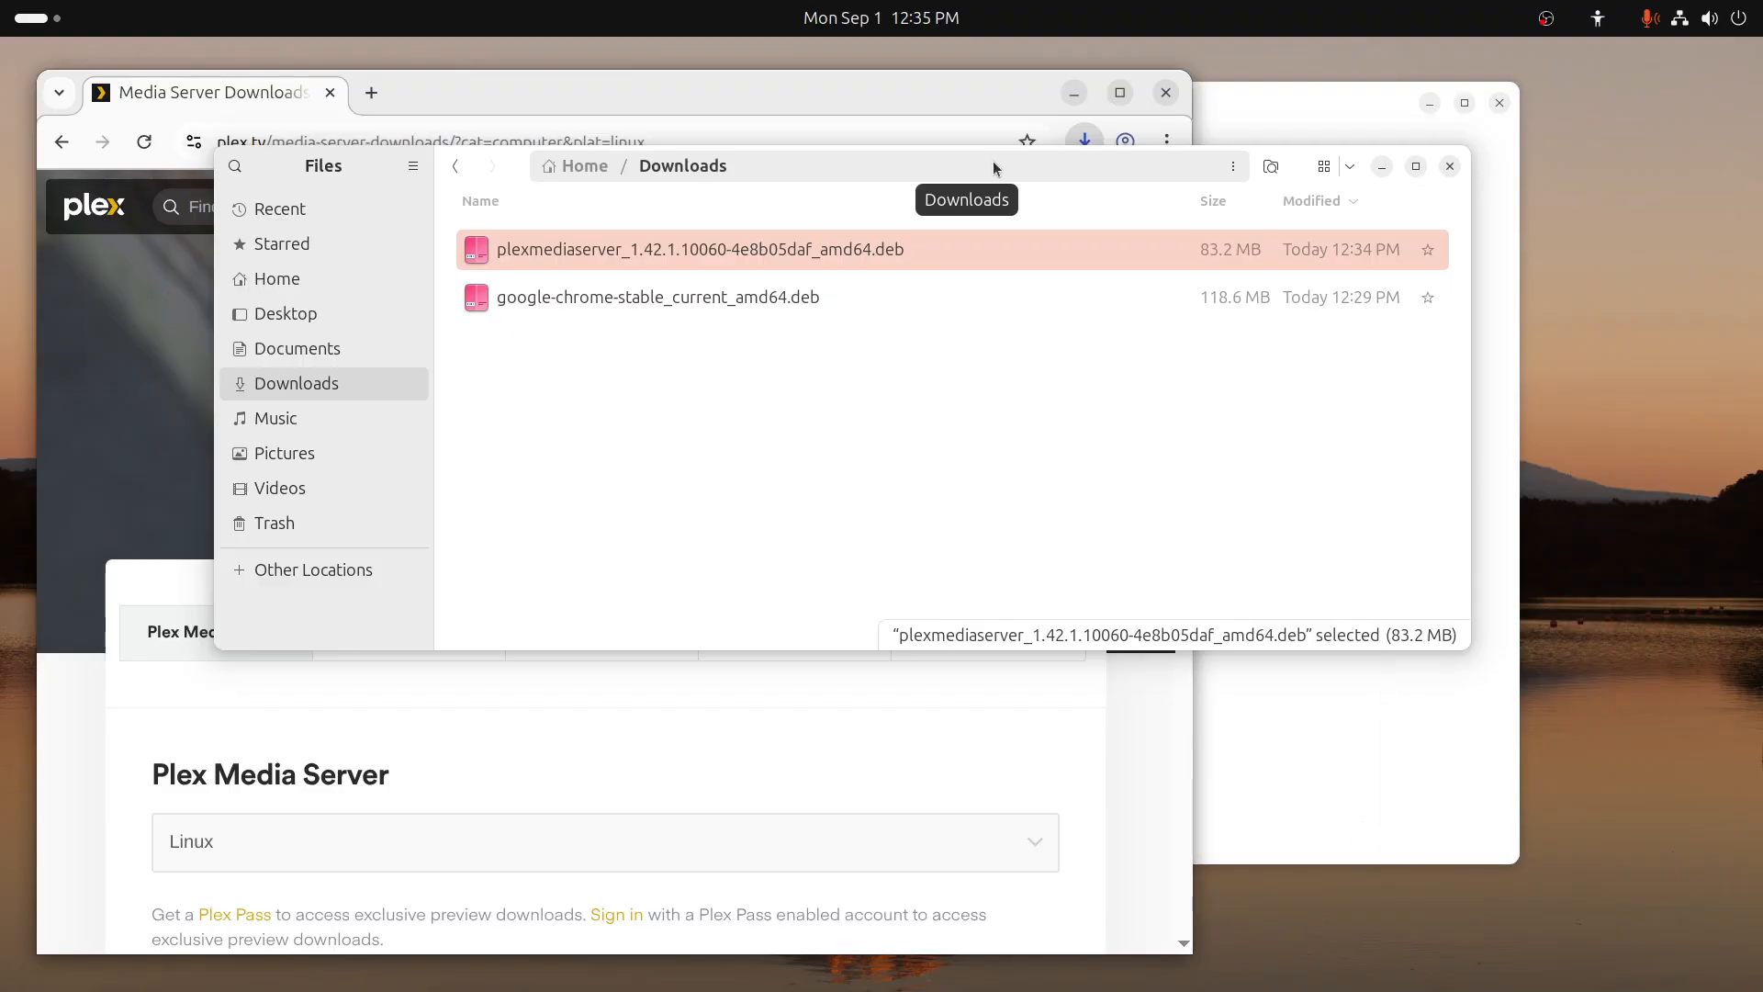
pyautogui.moveTo(921, 948)
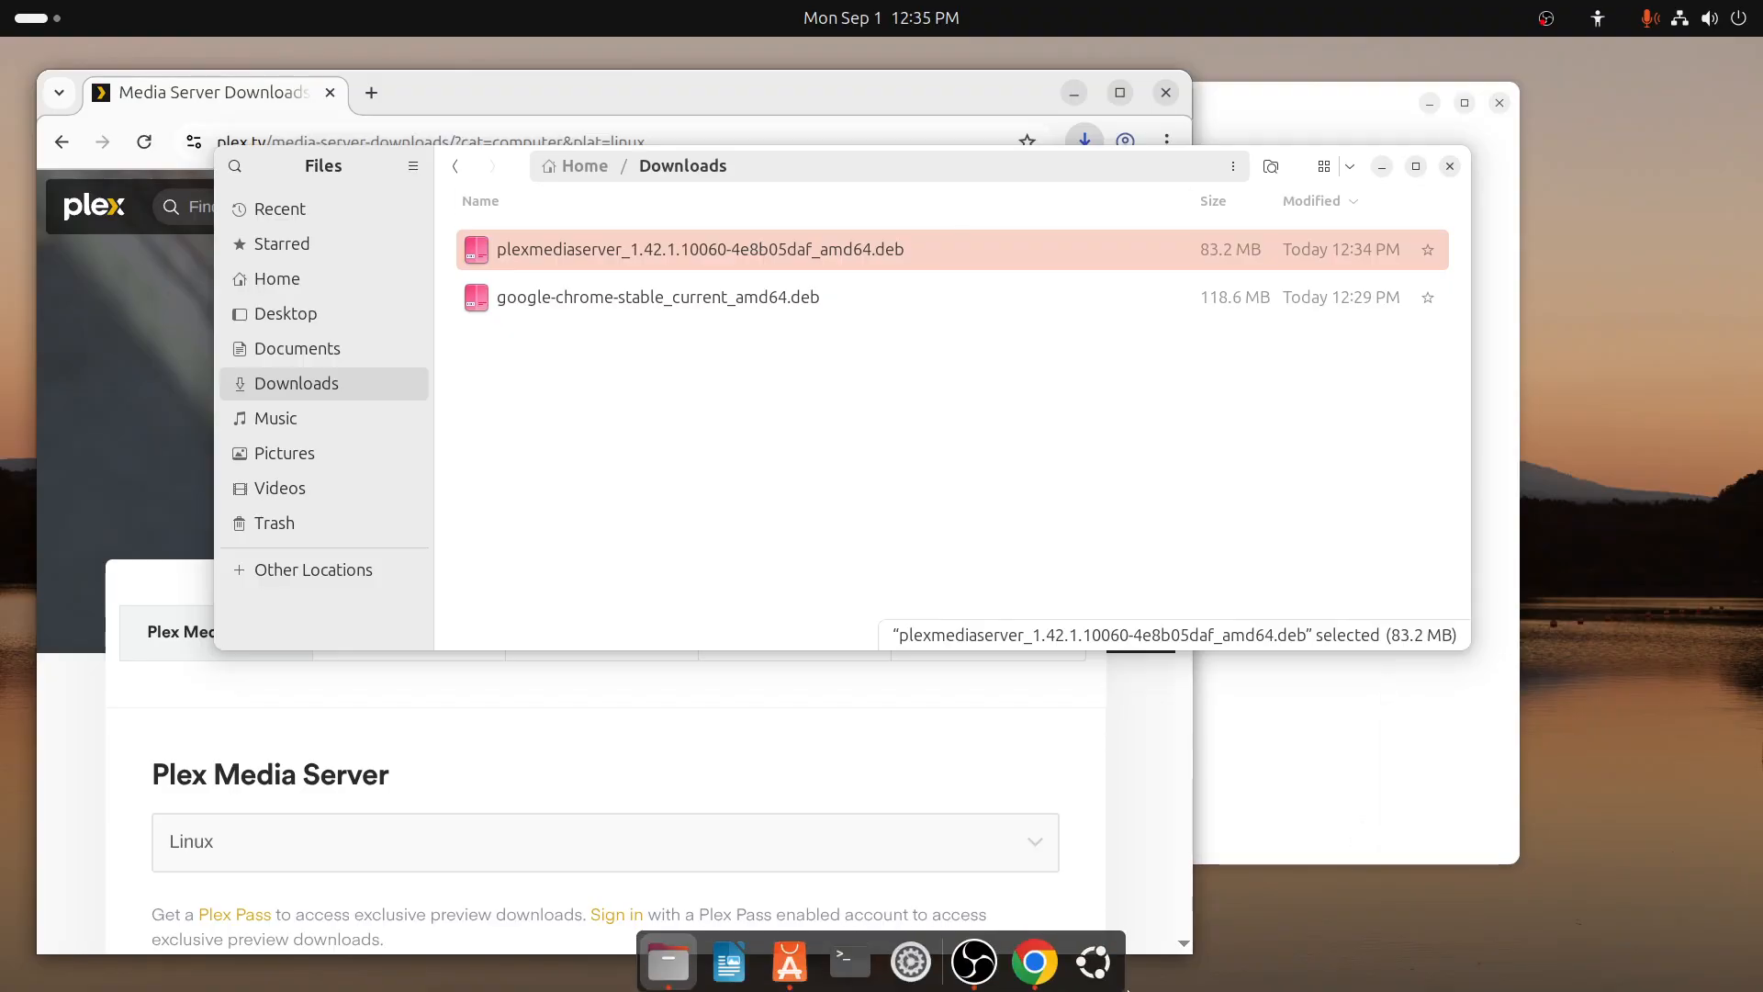
pyautogui.click(789, 956)
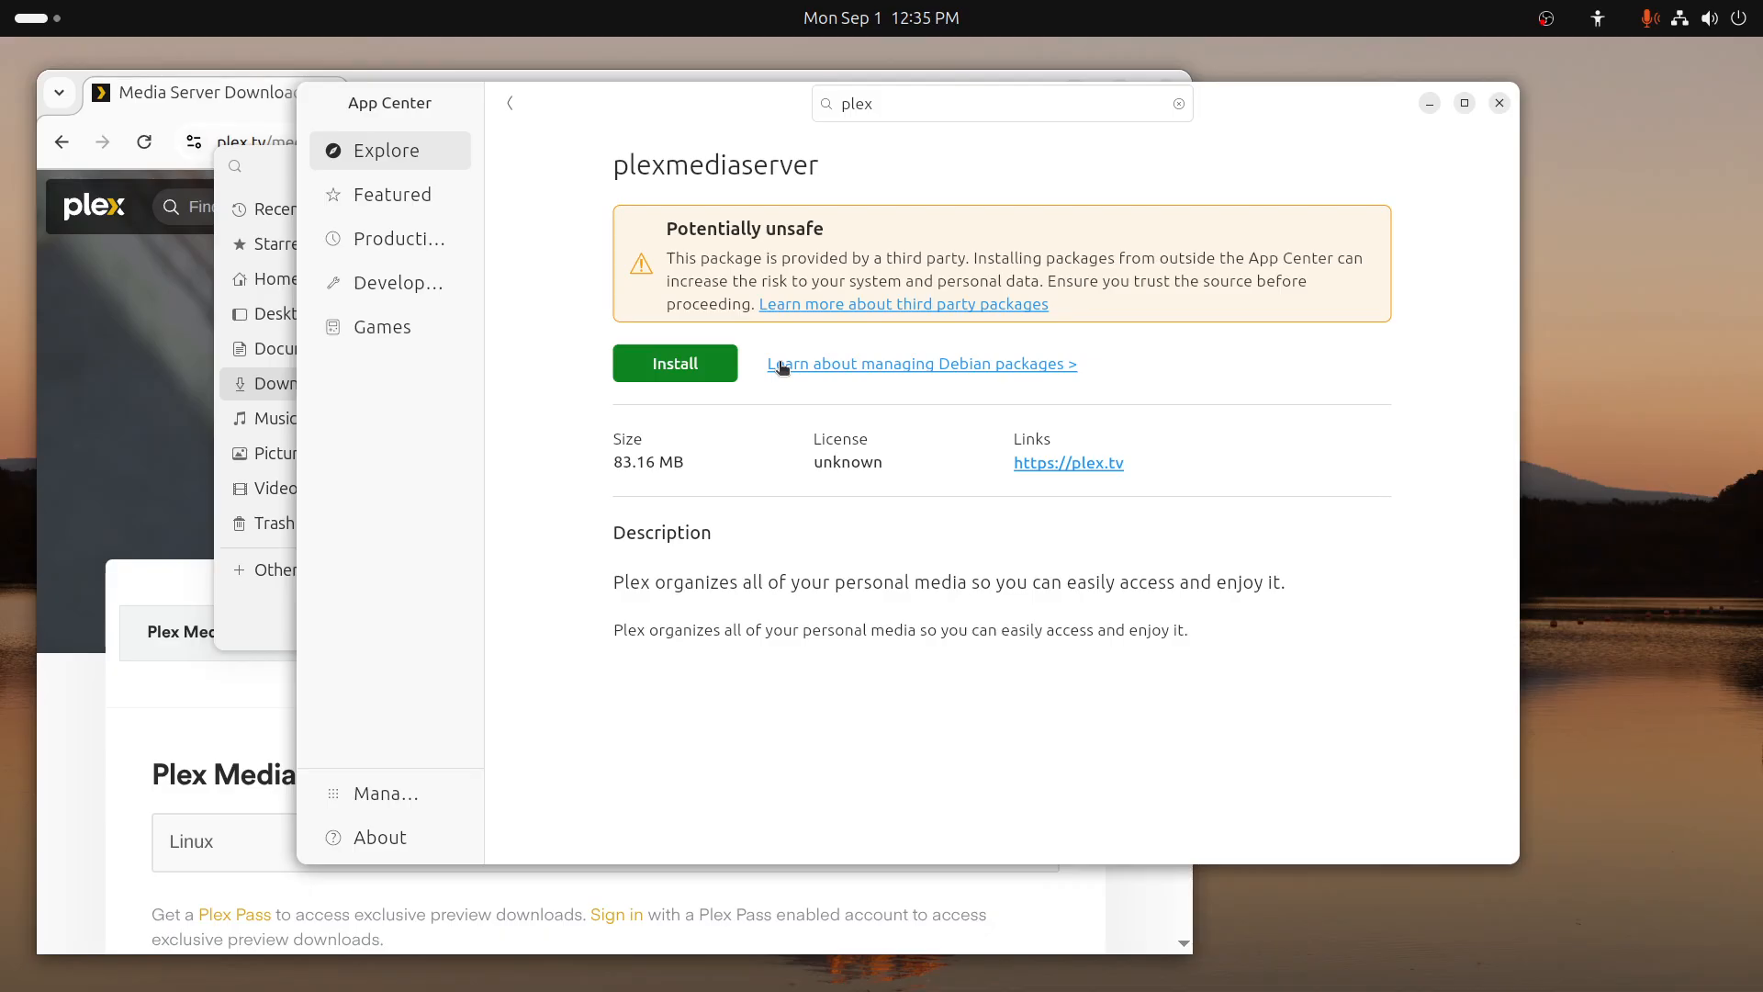
pyautogui.click(30, 20)
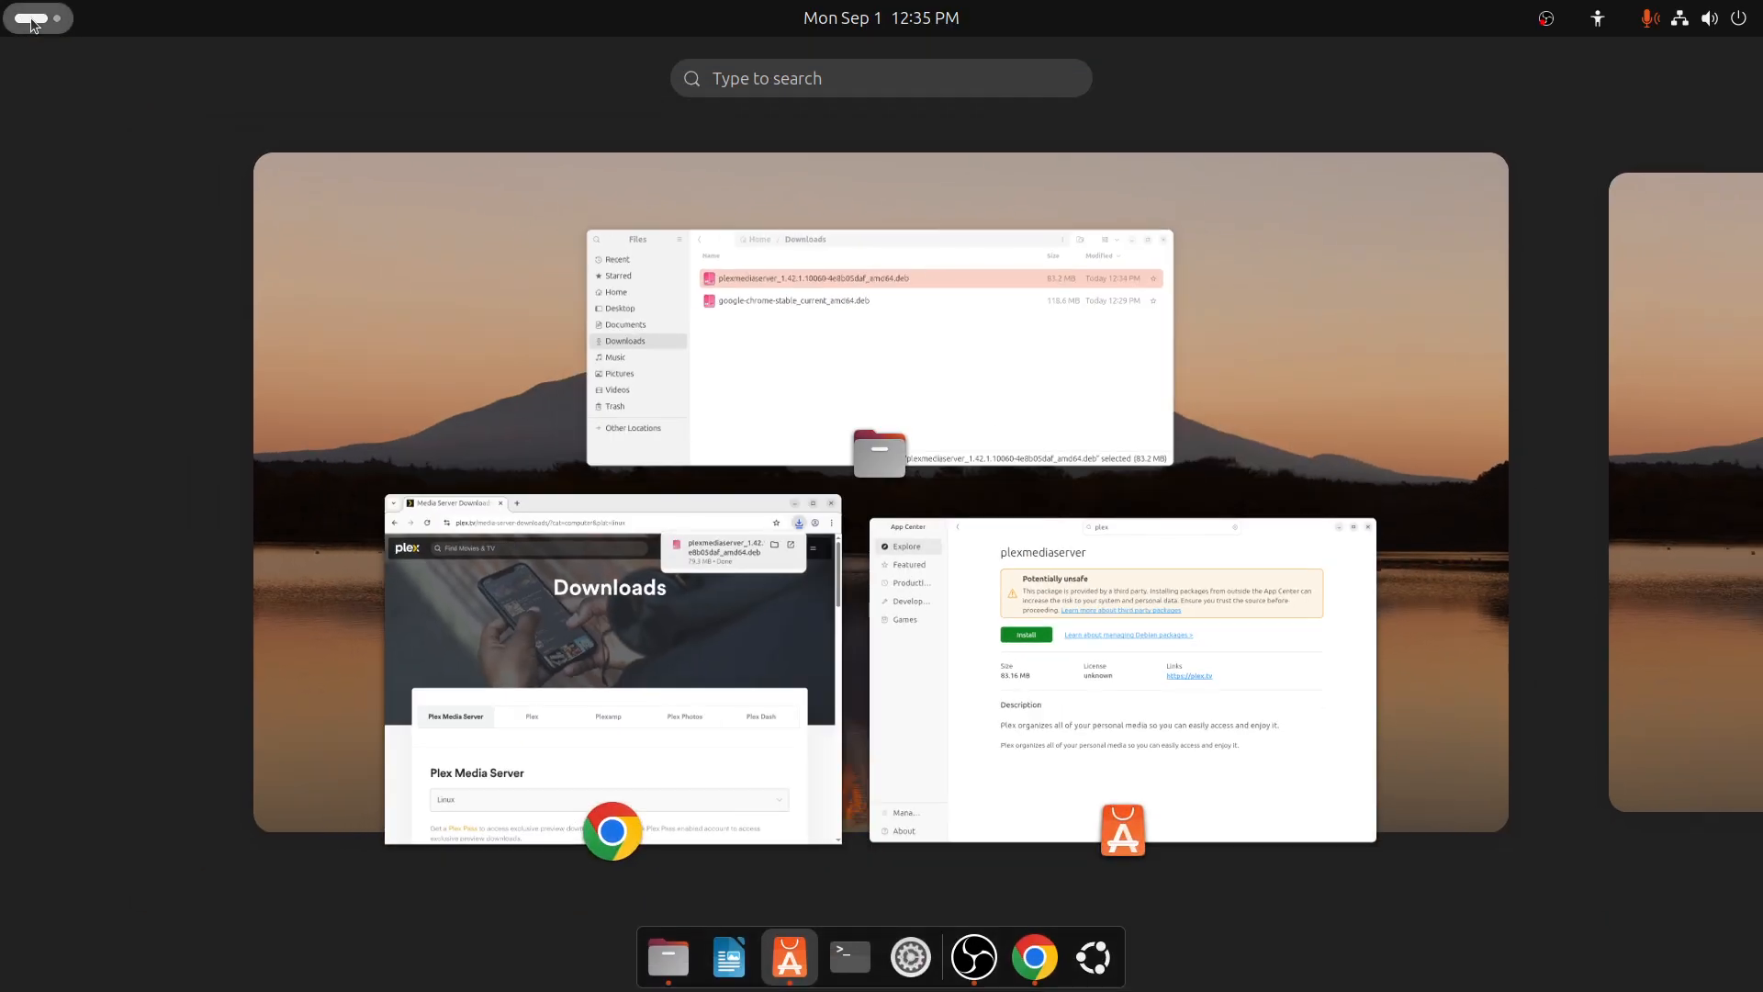
pyautogui.write('term')
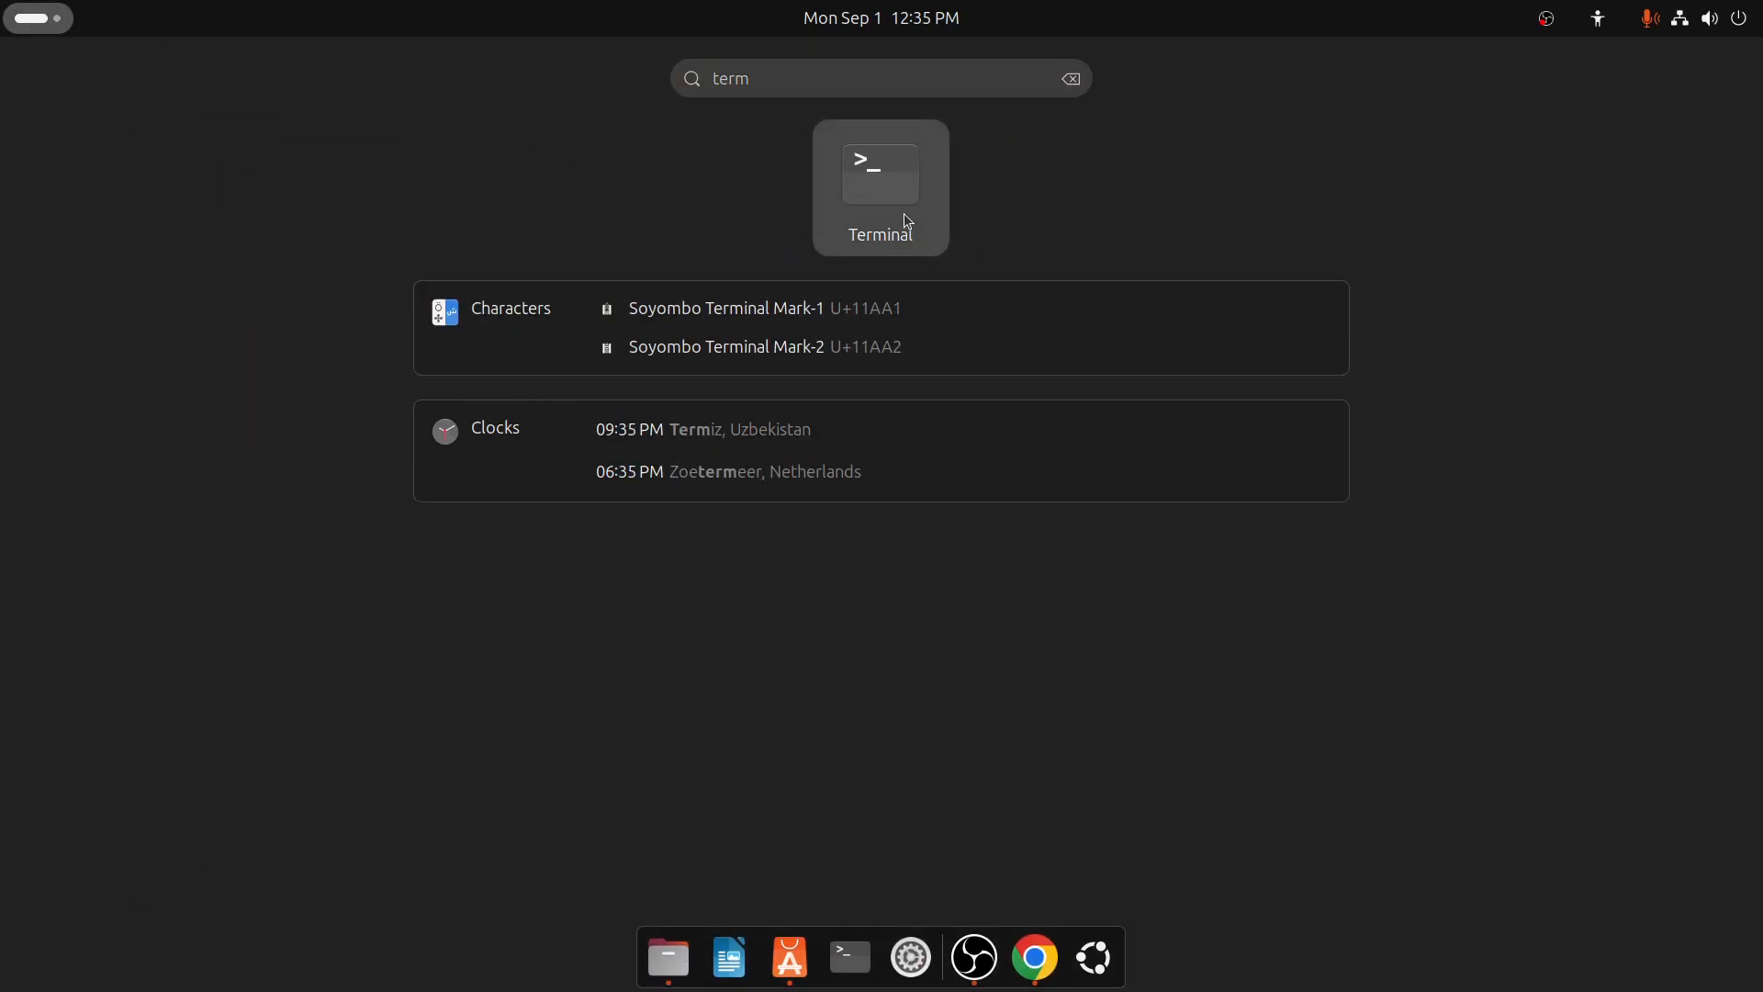
pyautogui.click(907, 220)
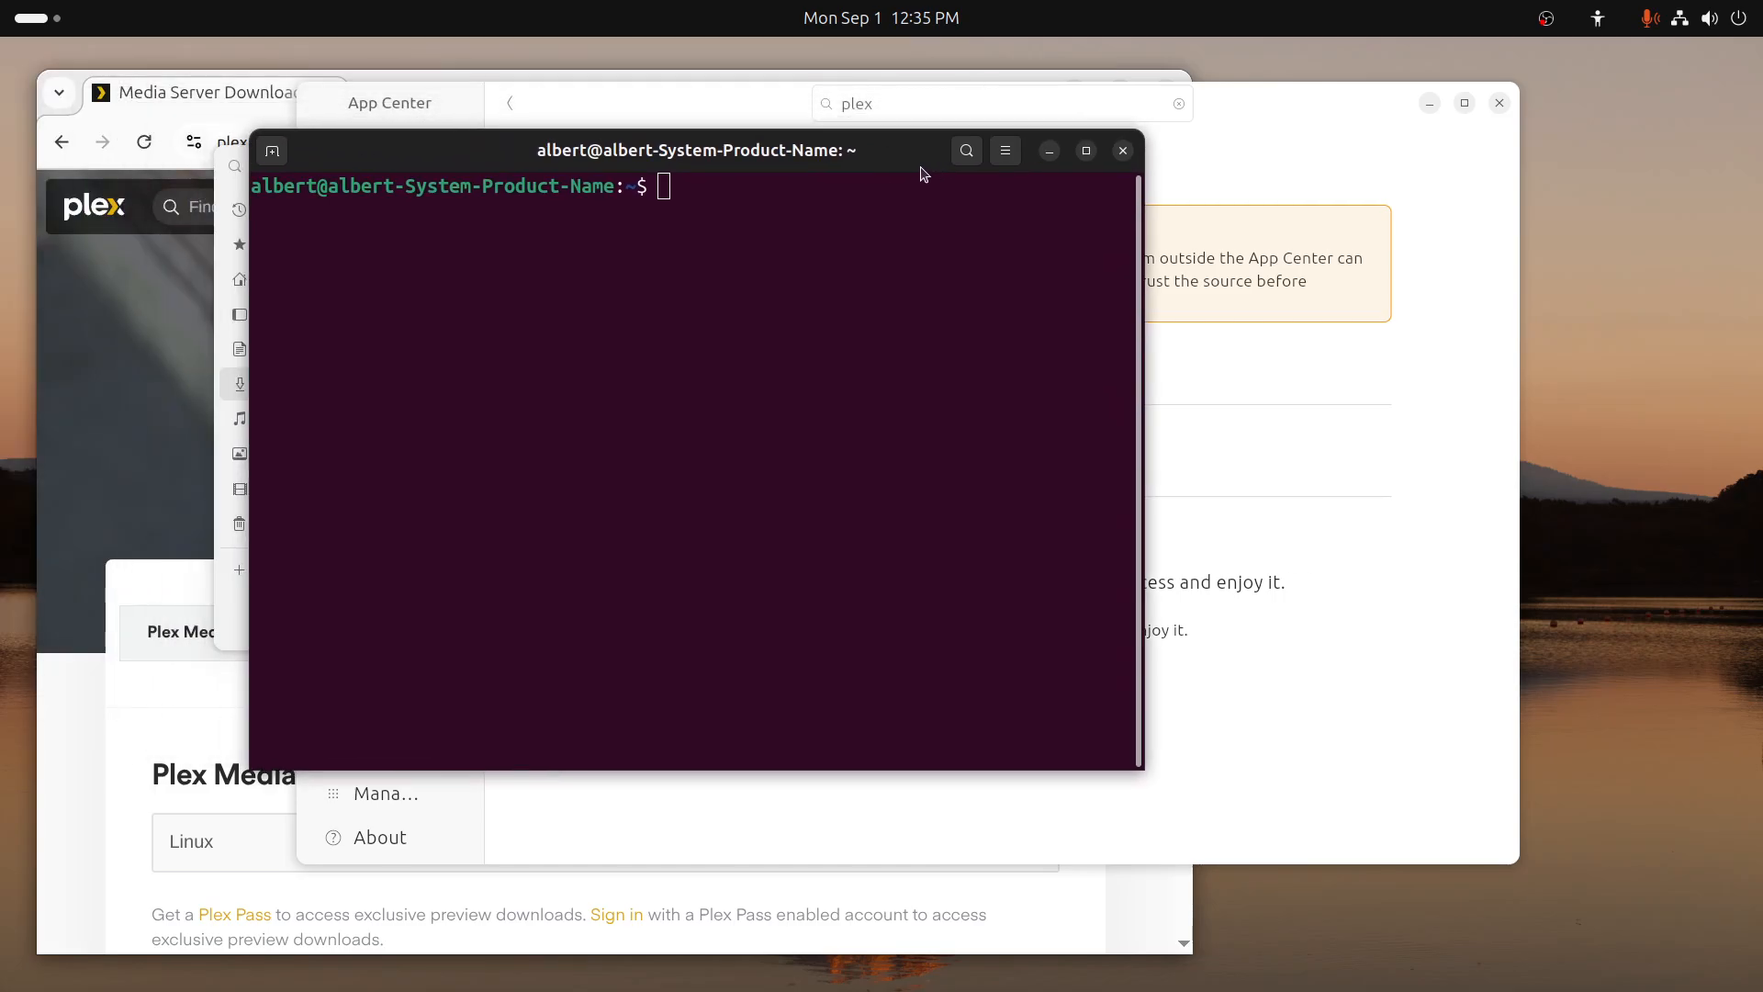
pyautogui.moveTo(921, 168); pyautogui.dragTo(1158, 238)
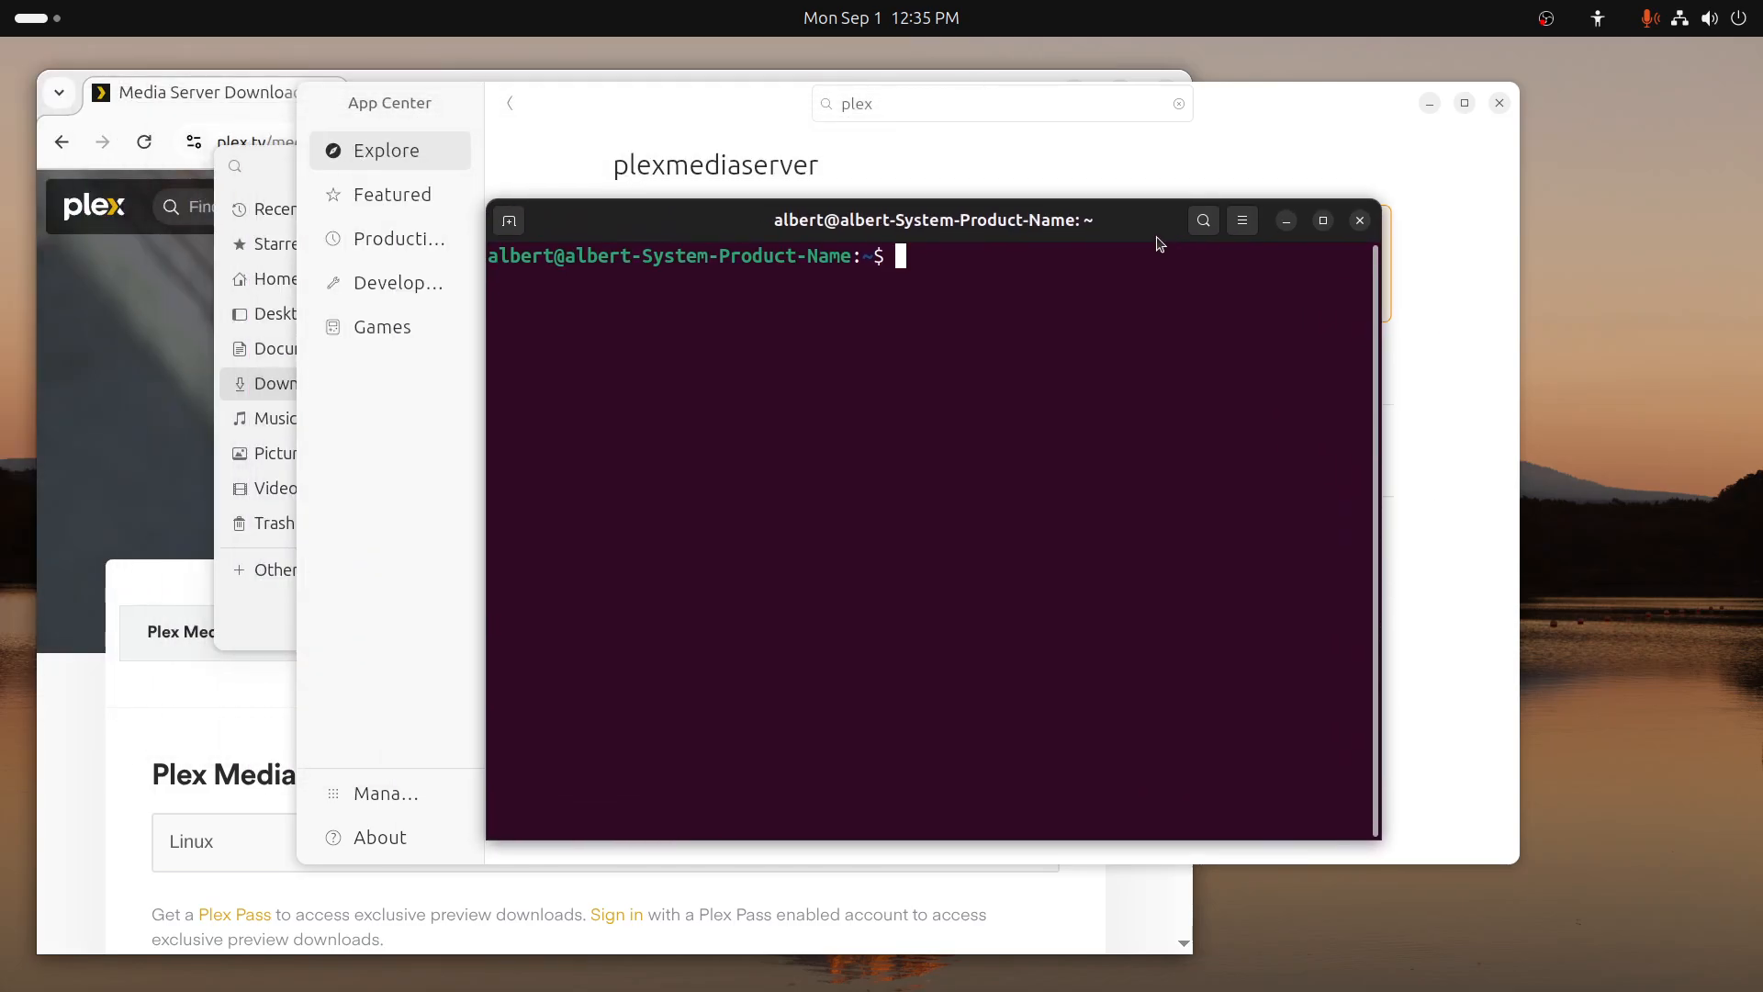
pyautogui.click(1361, 221)
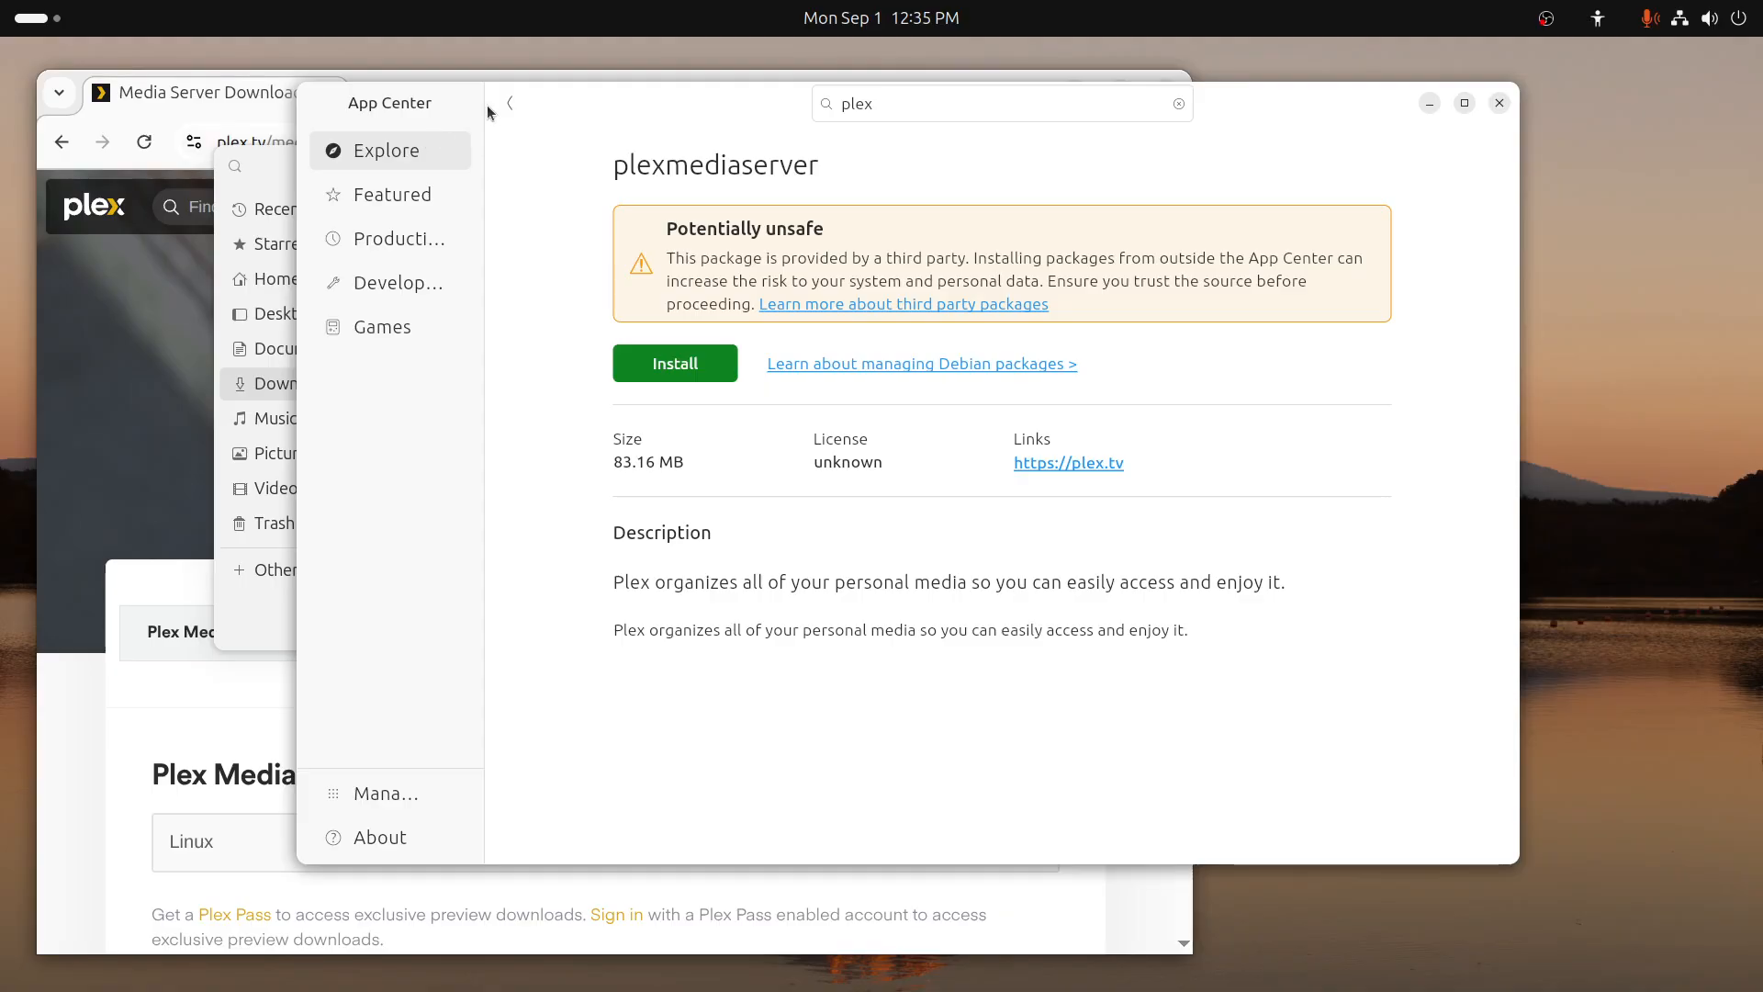
# Return to the plexmediaserver snap listing without installing the package, and close App Center, Files and Chrome
pyautogui.click(511, 103)
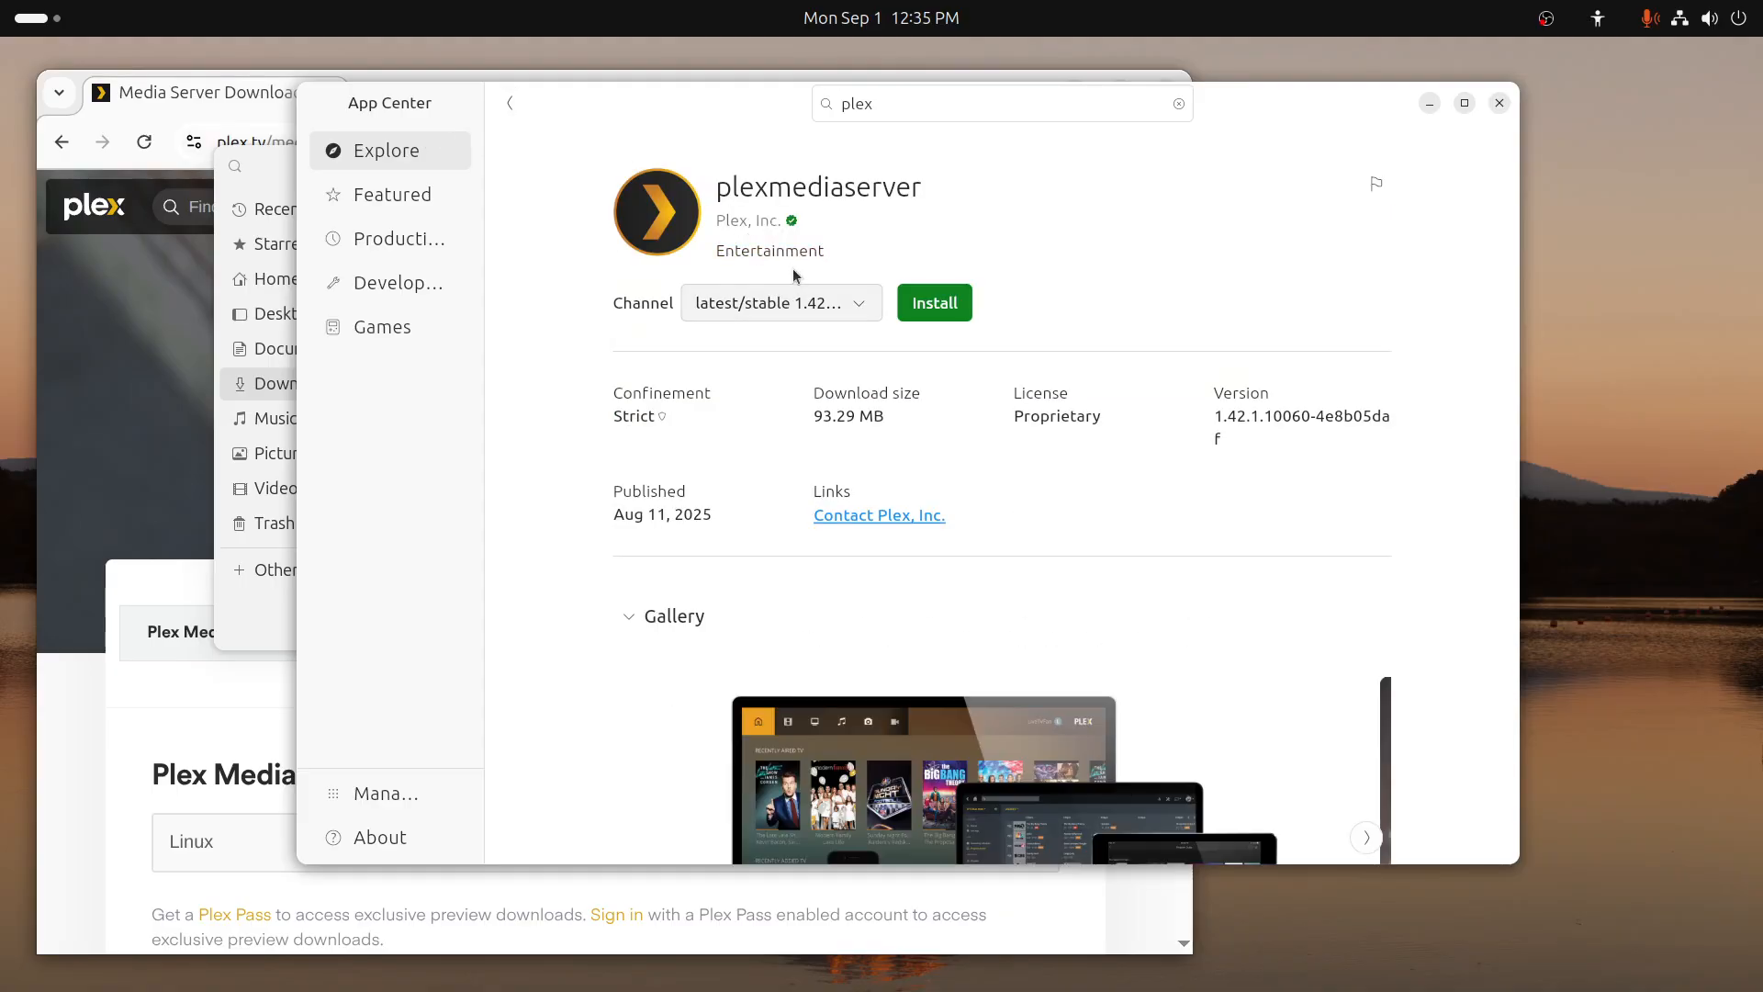
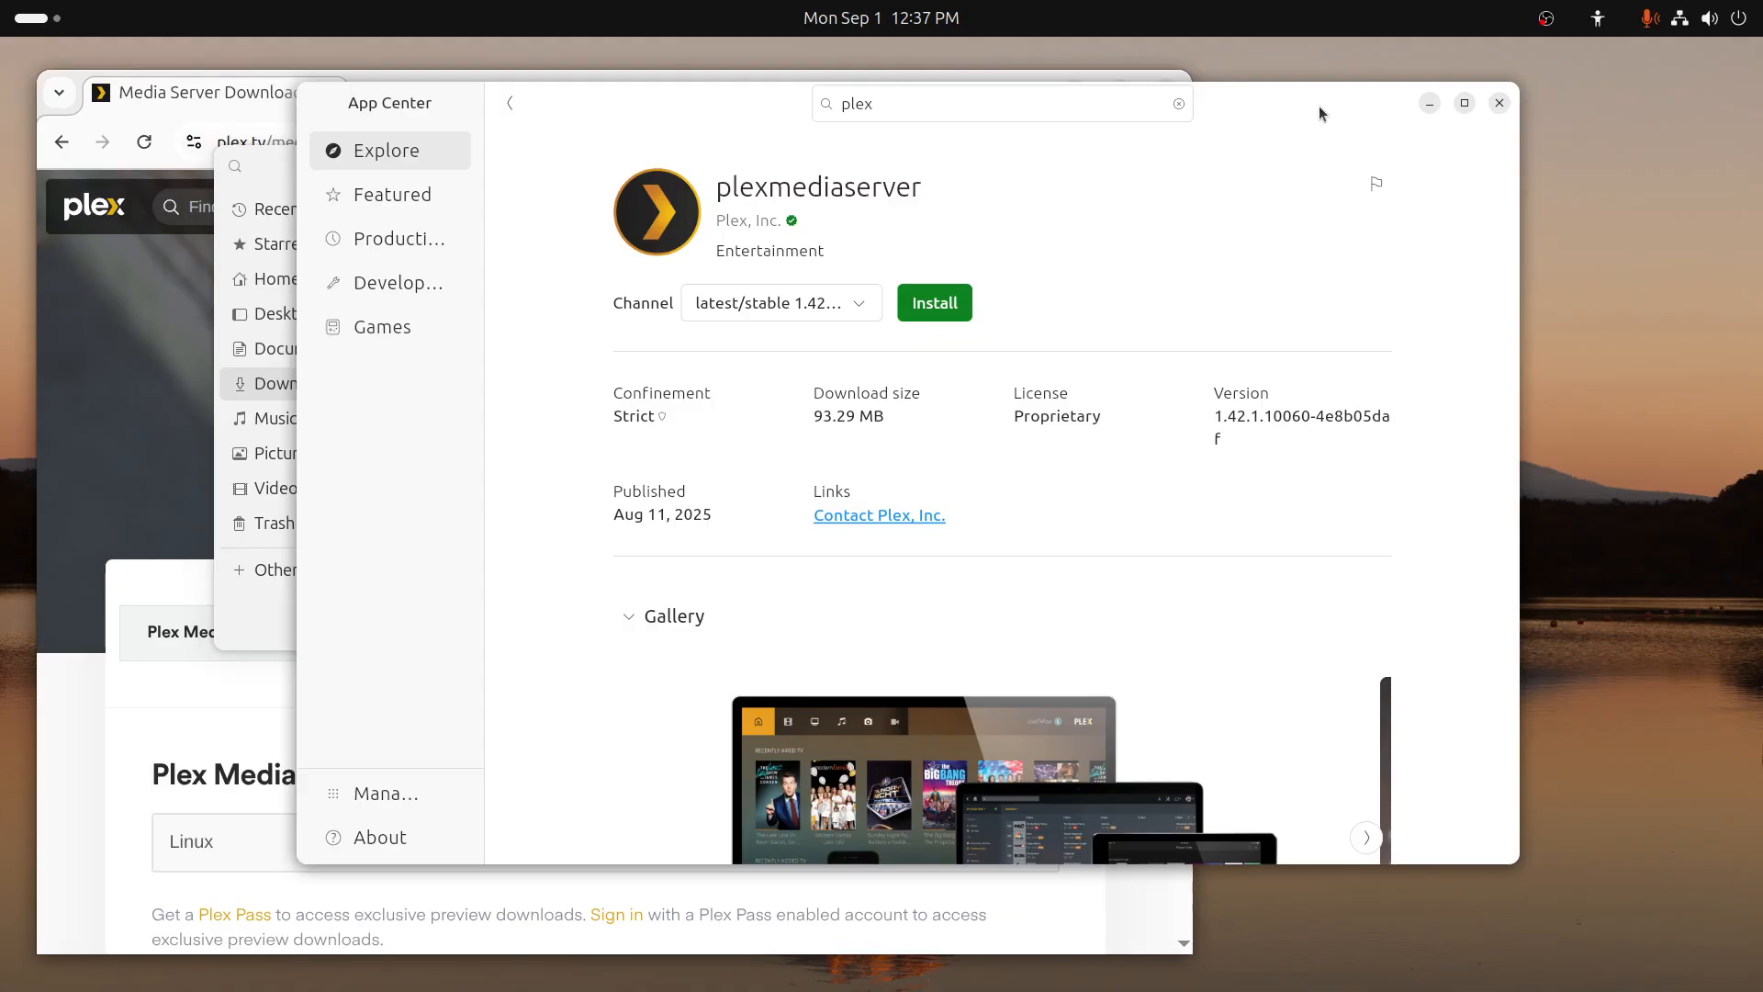
pyautogui.click(1499, 103)
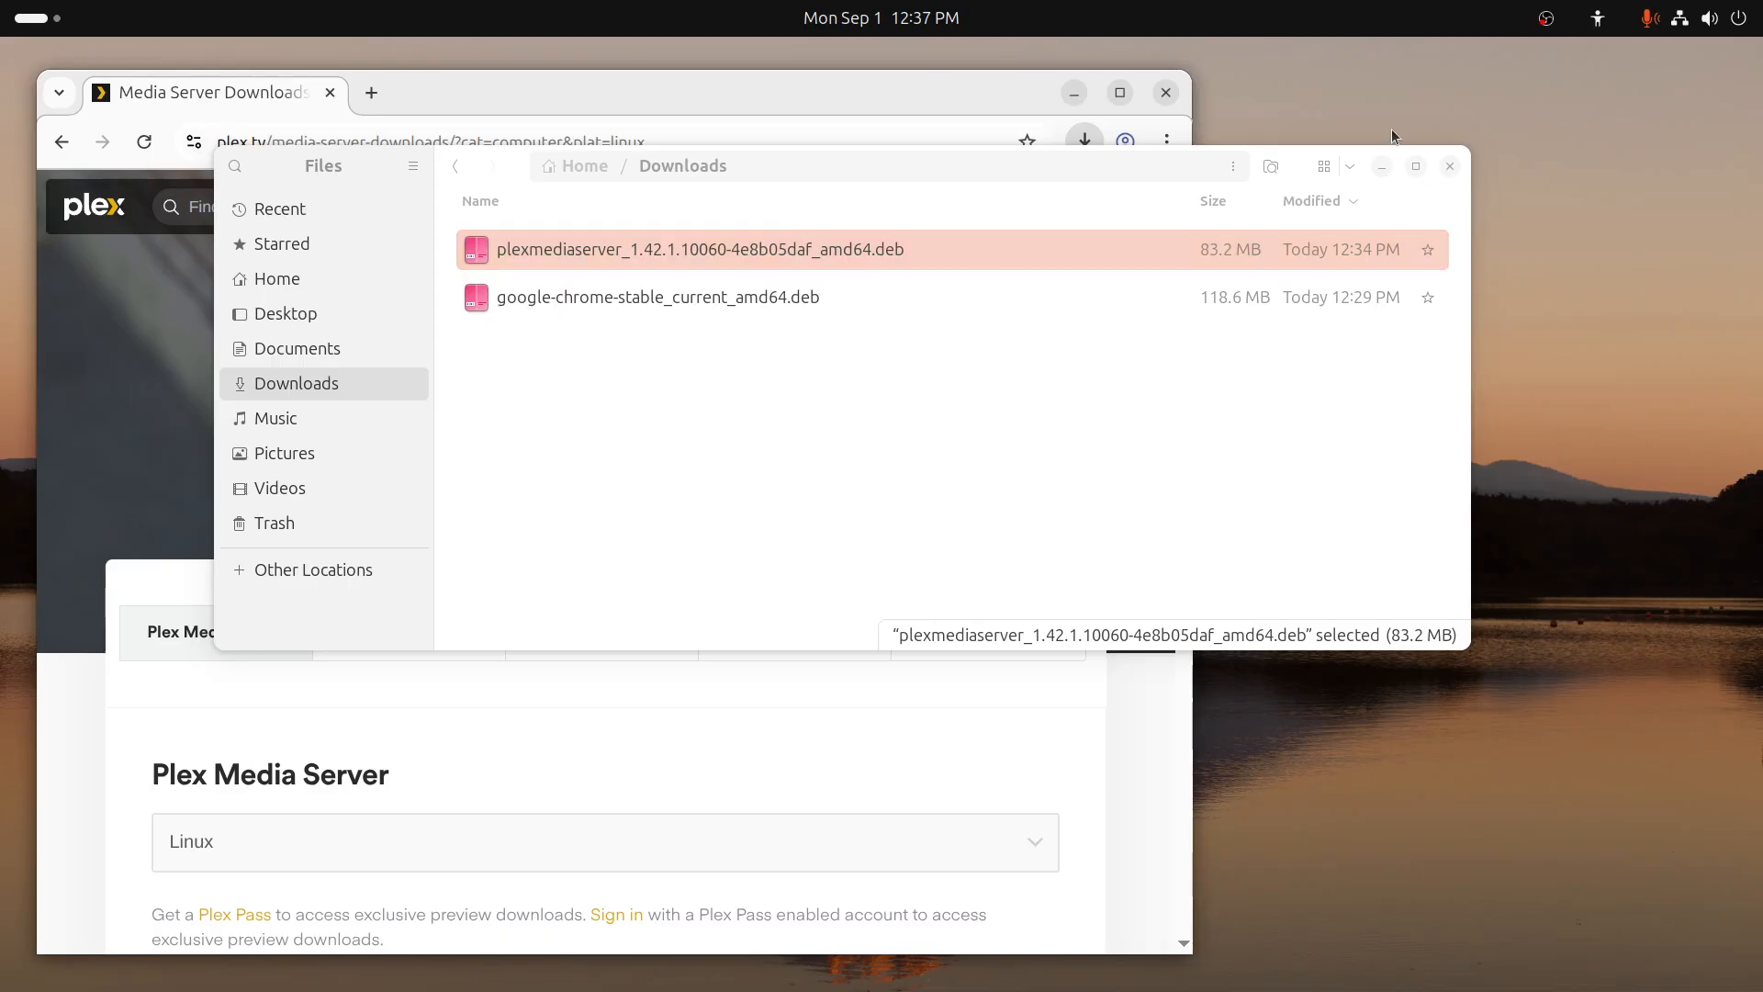
pyautogui.click(1448, 170)
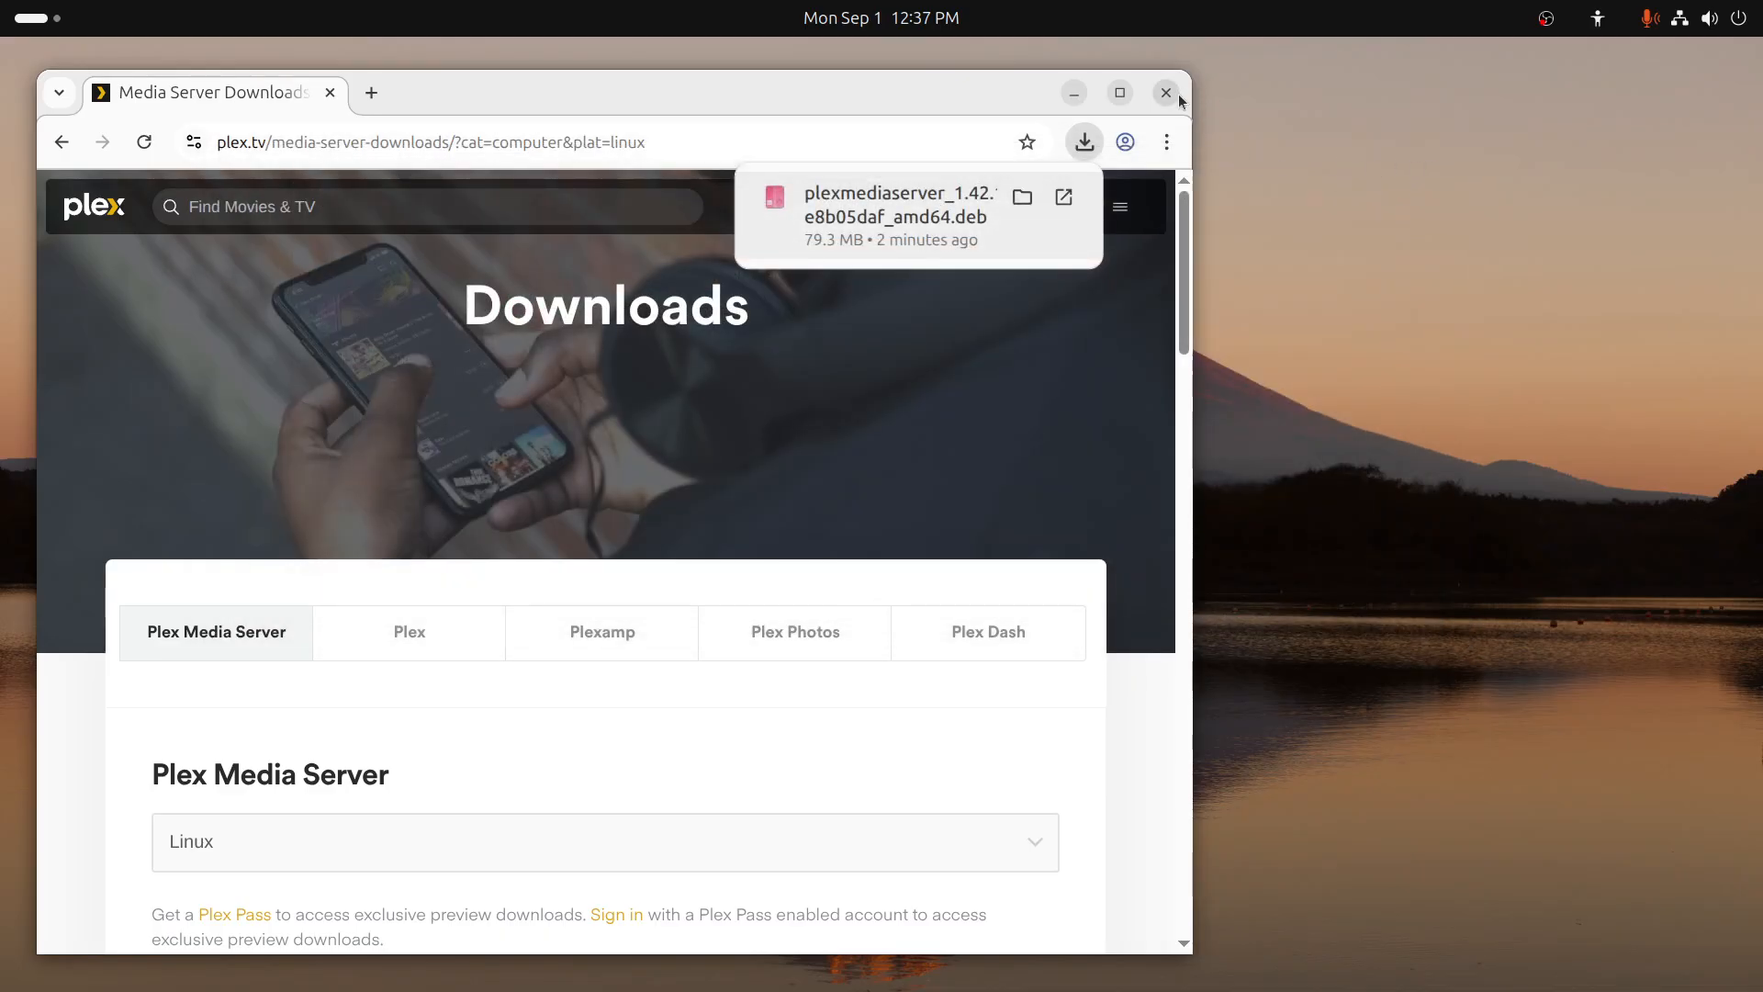
pyautogui.click(1166, 93)
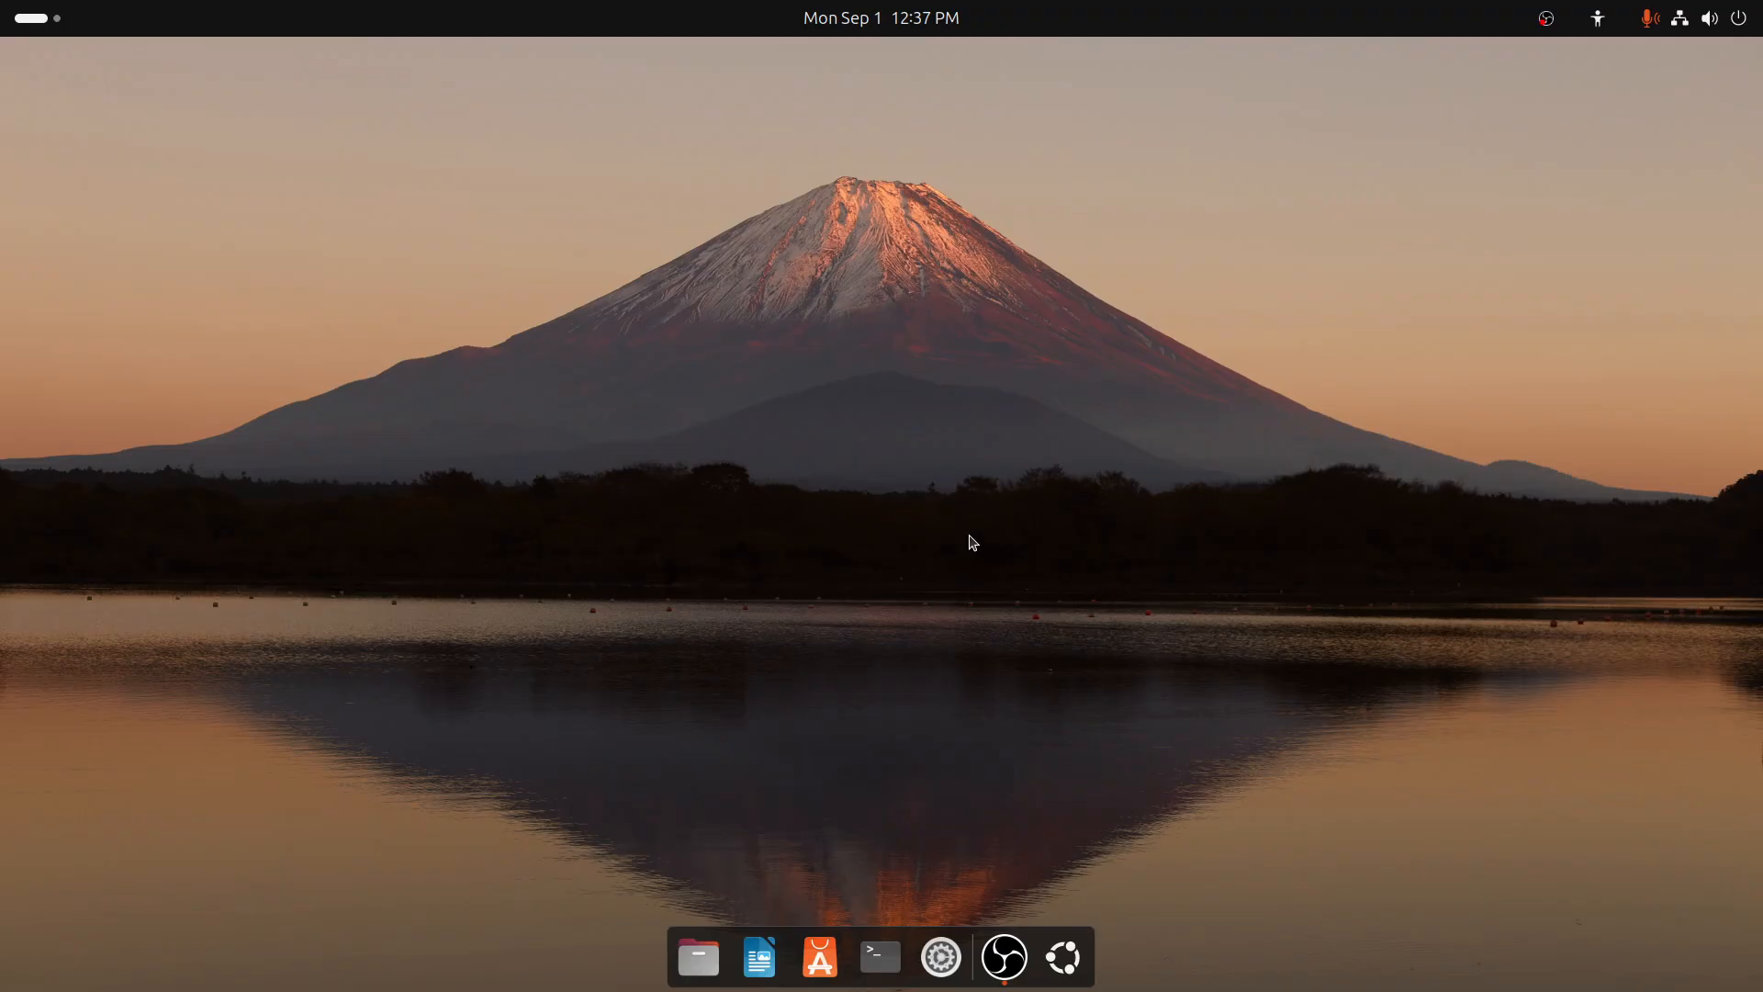
# Search App Center for "tweaks" and open the GNOME Tweaks Debian package listing
pyautogui.click(807, 972)
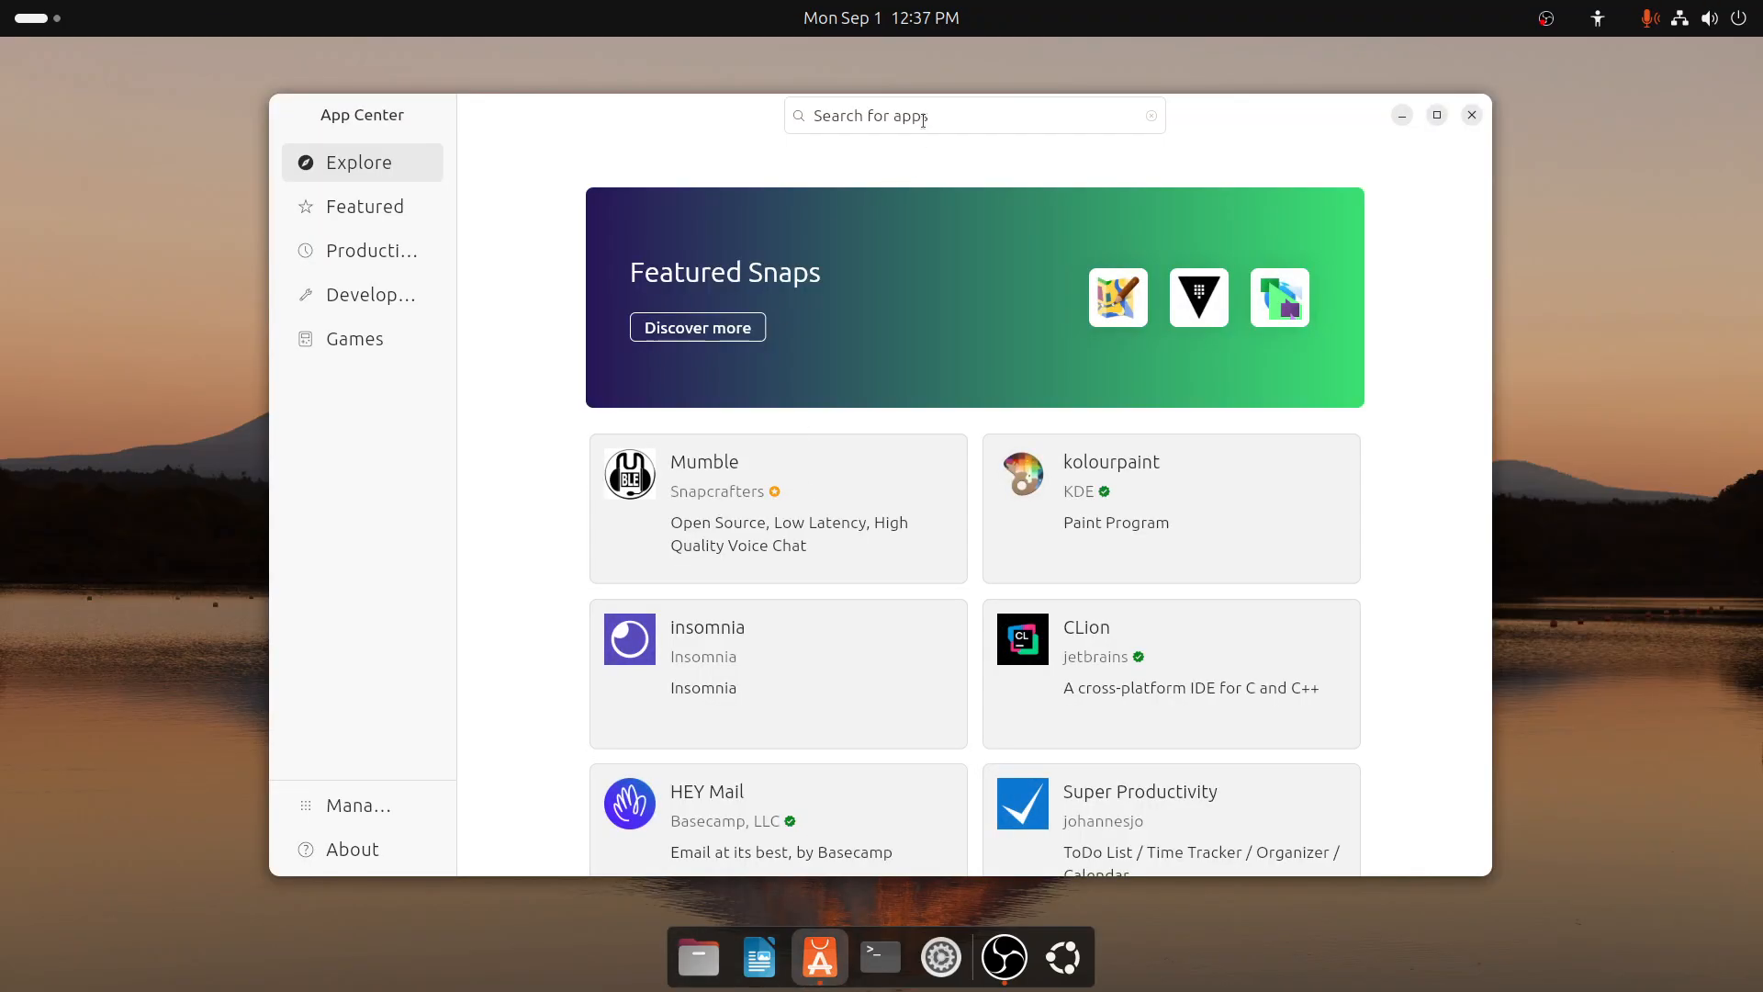
pyautogui.click(925, 116)
pyautogui.write('tw')
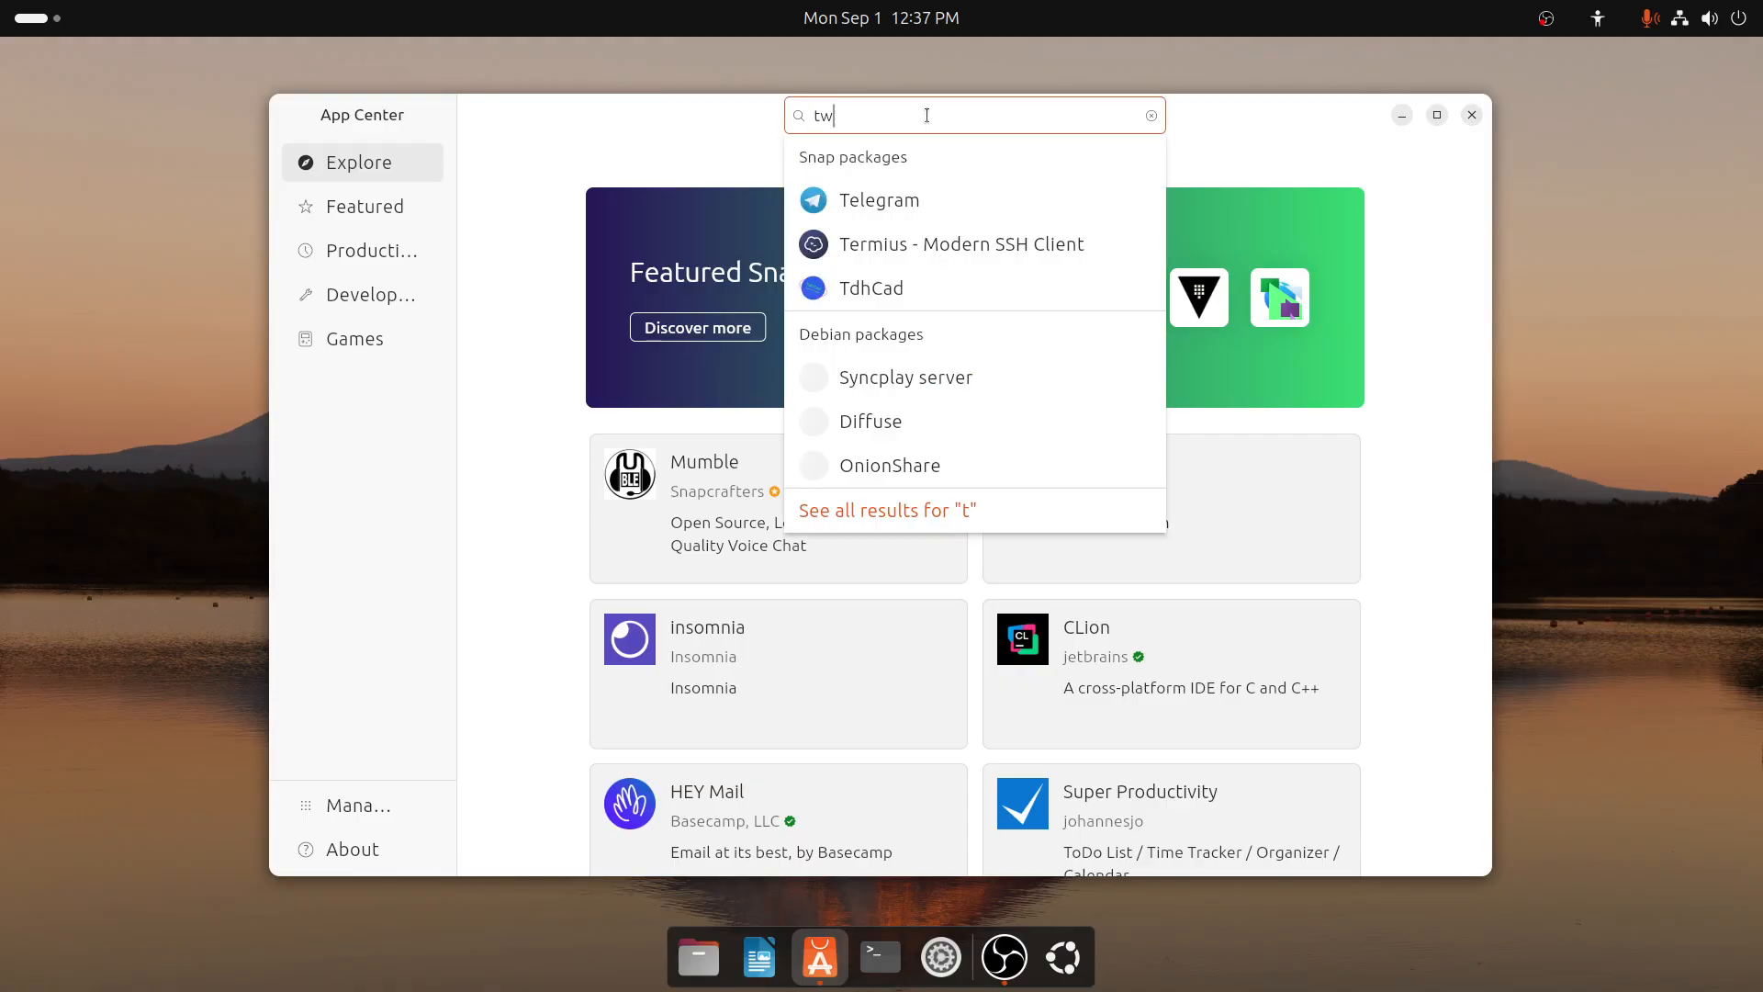
pyautogui.write('eaks')
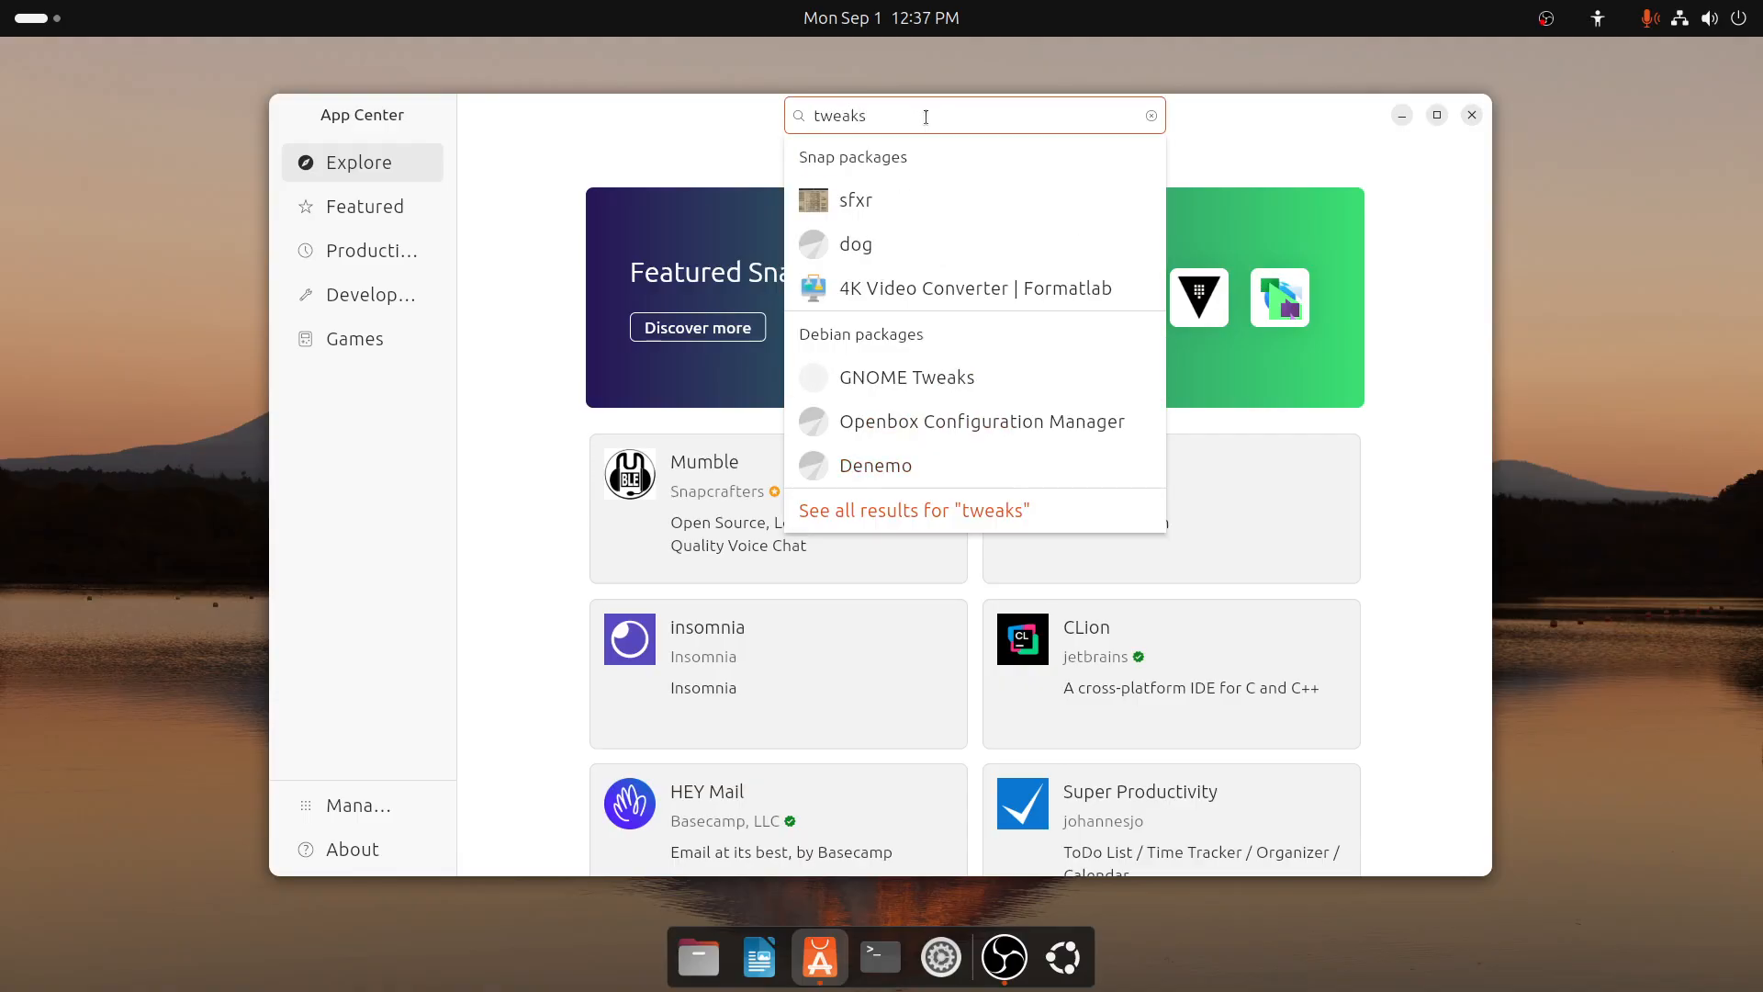
pyautogui.click(863, 382)
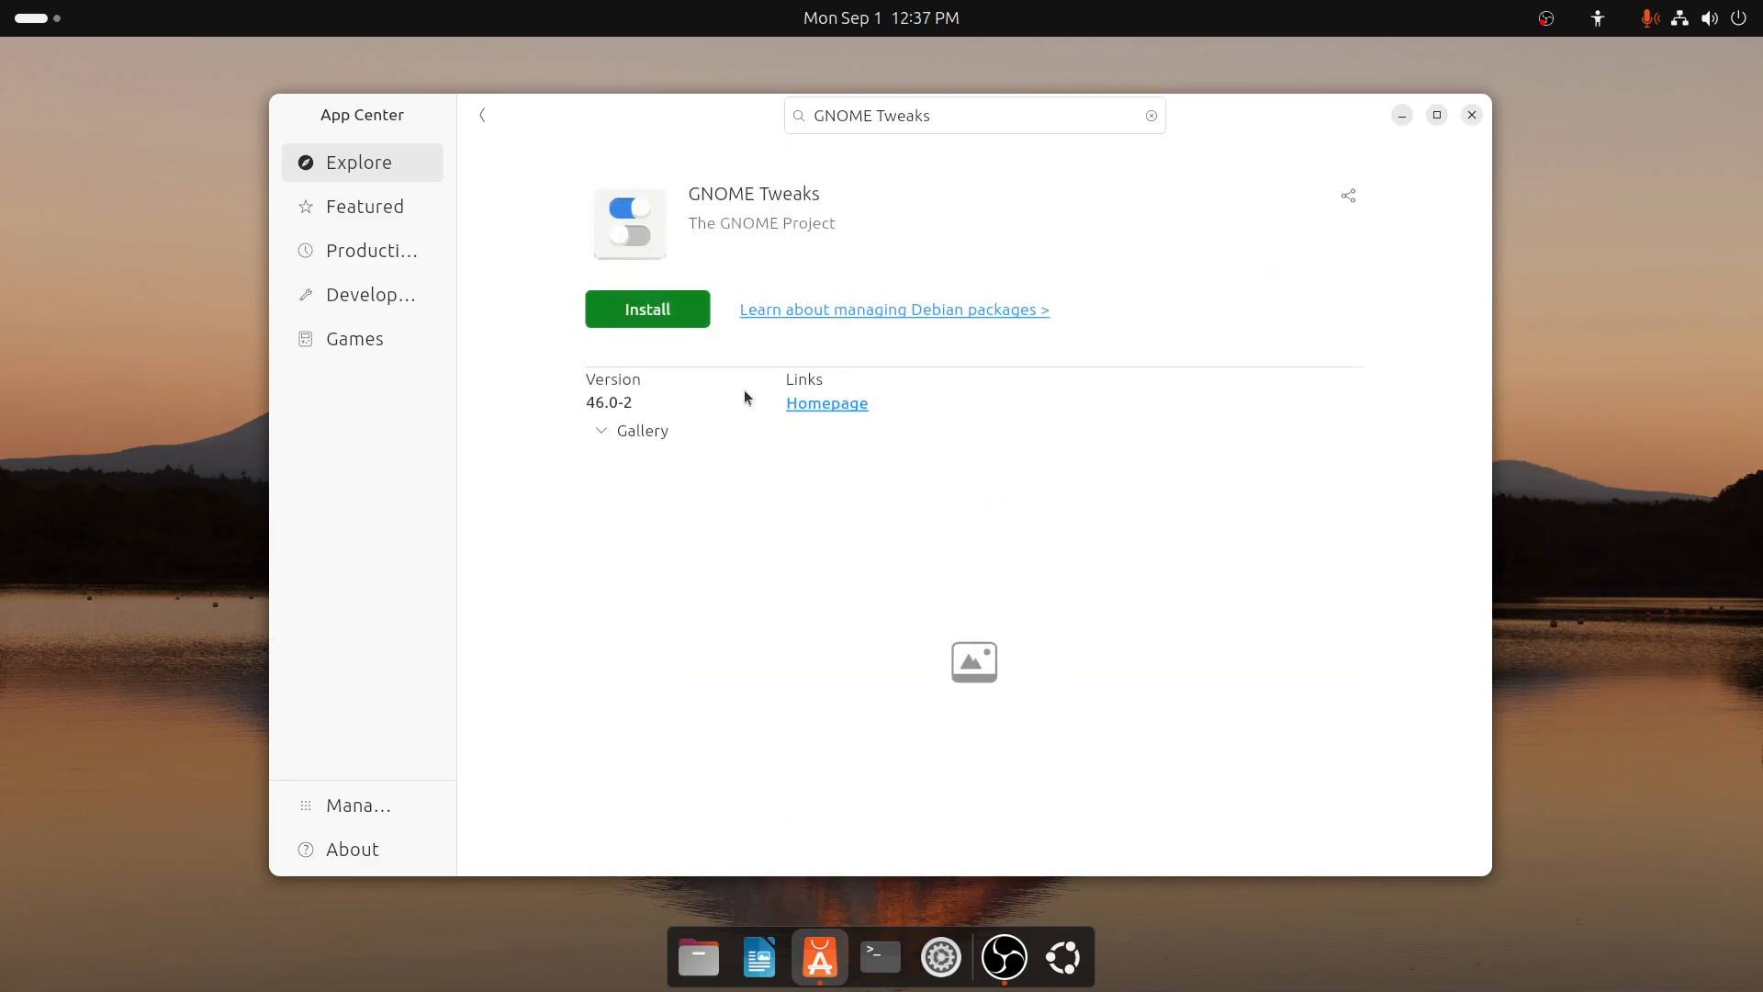
# Install GNOME Tweaks, authenticating with the account password, and close App Center
pyautogui.click(662, 320)
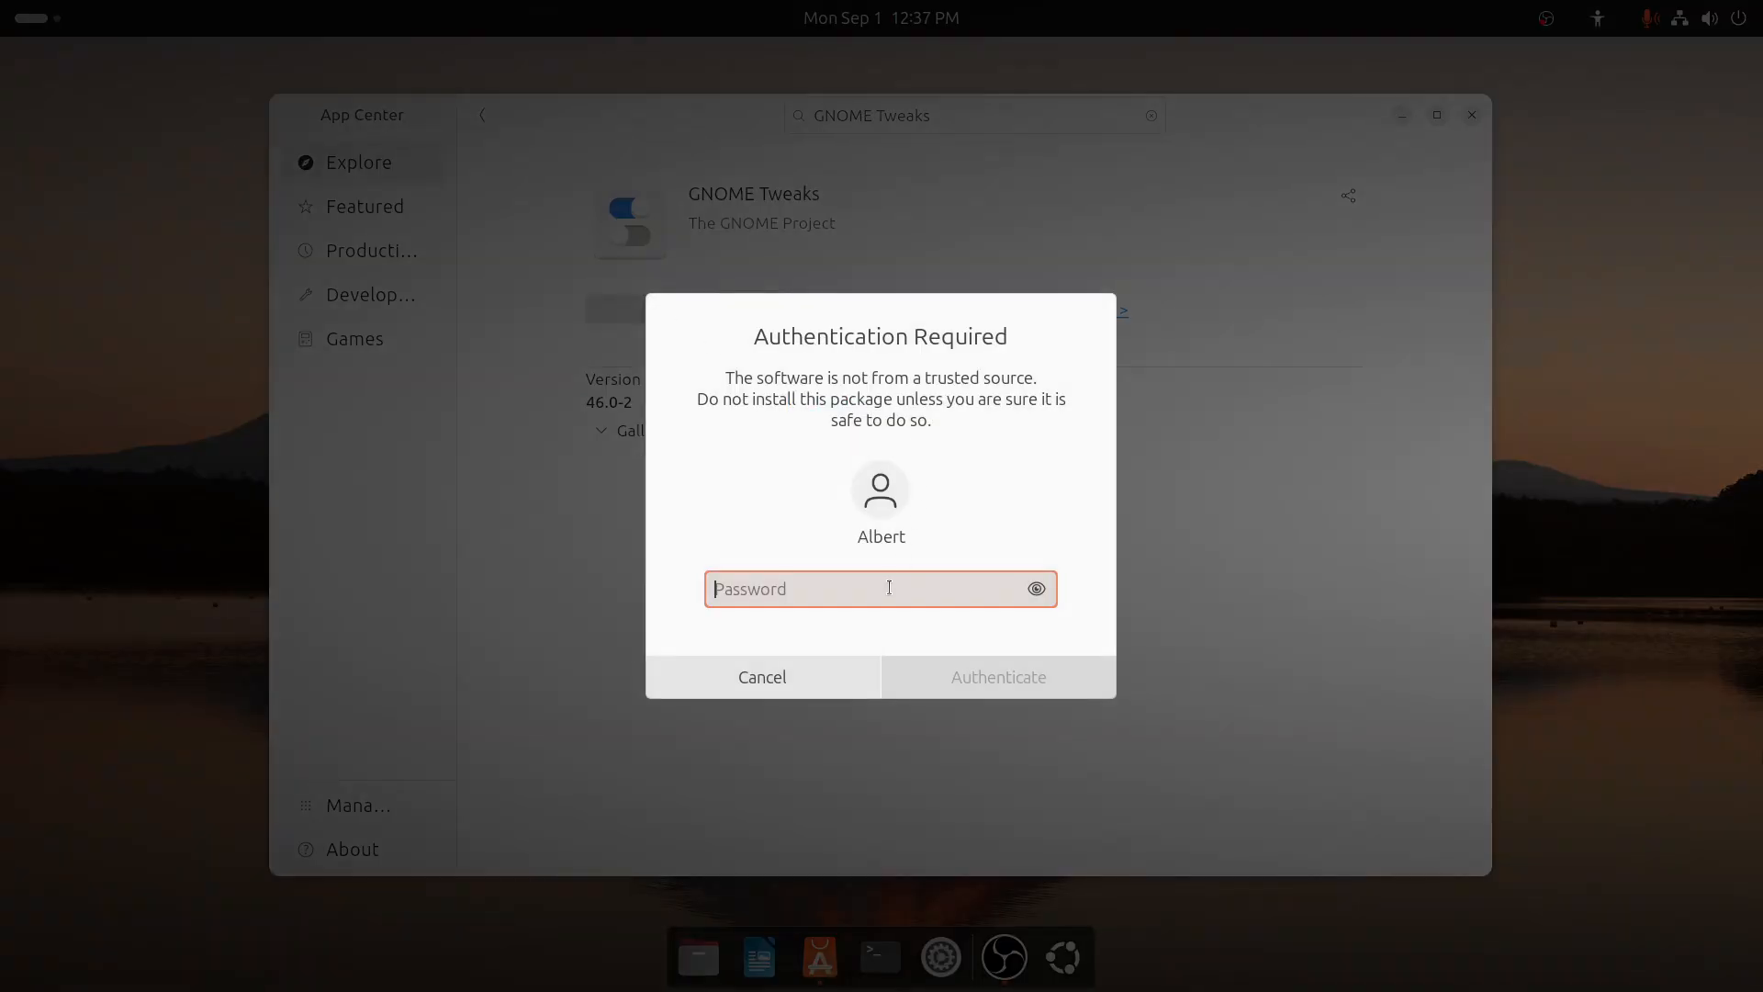
pyautogui.write('******')
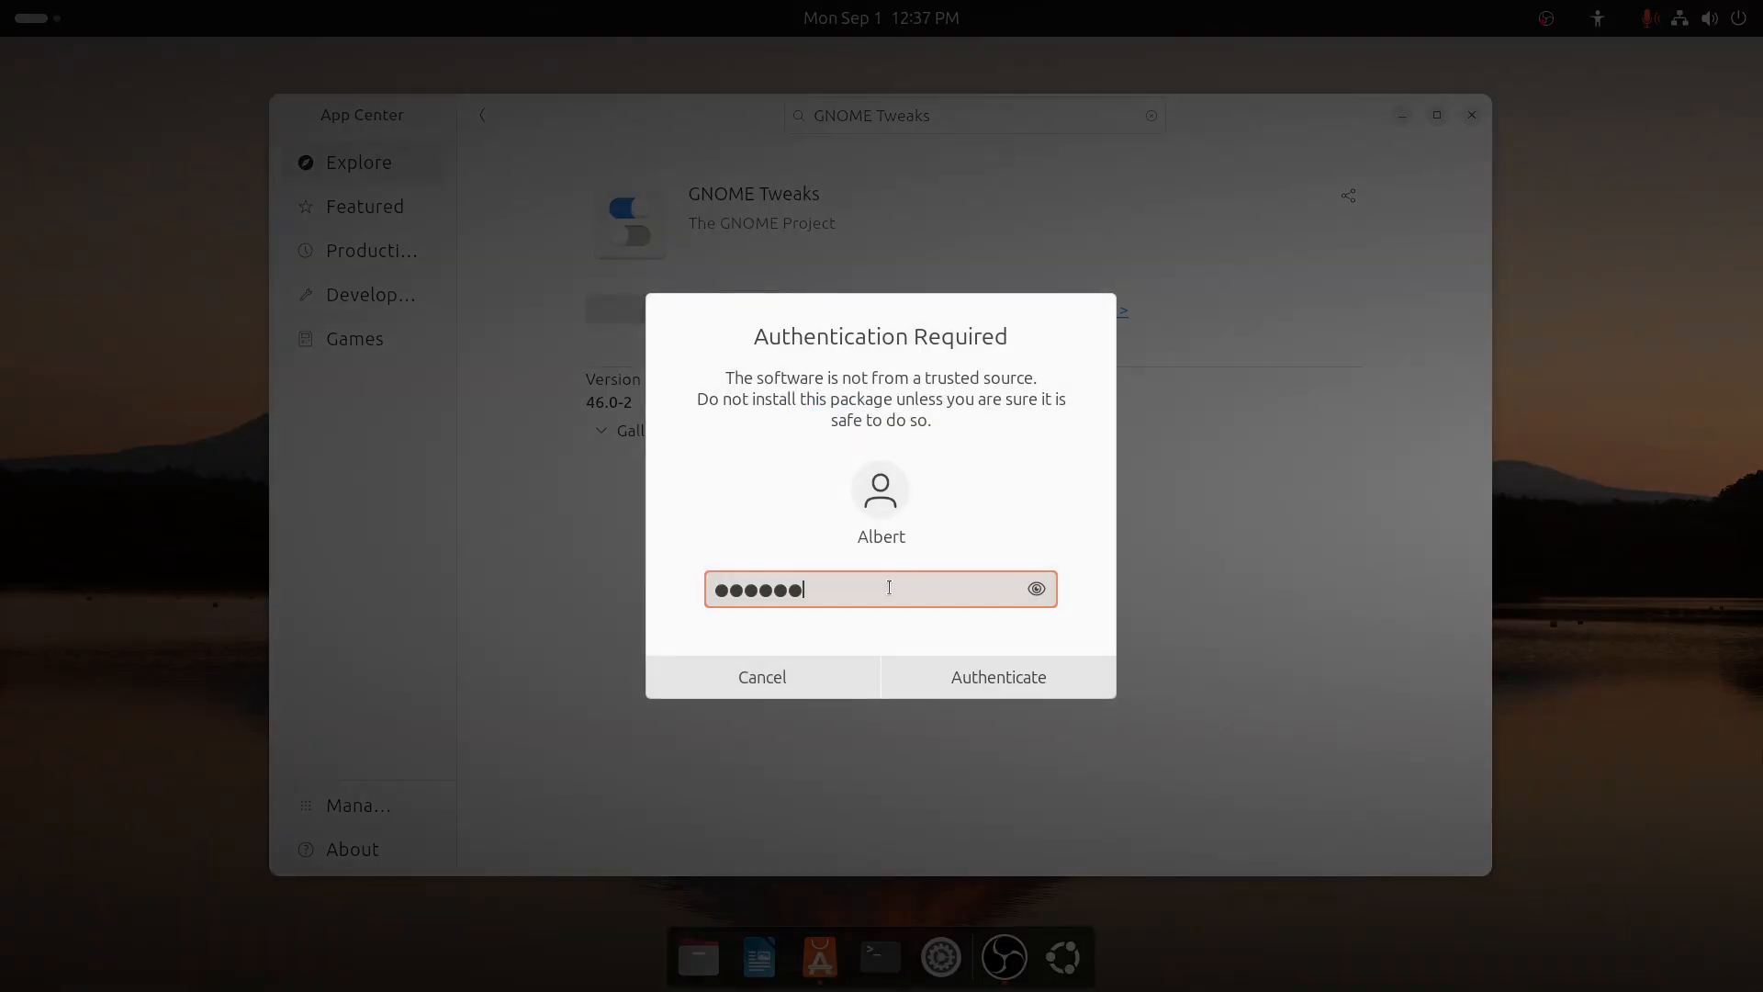
pyautogui.press('Return')
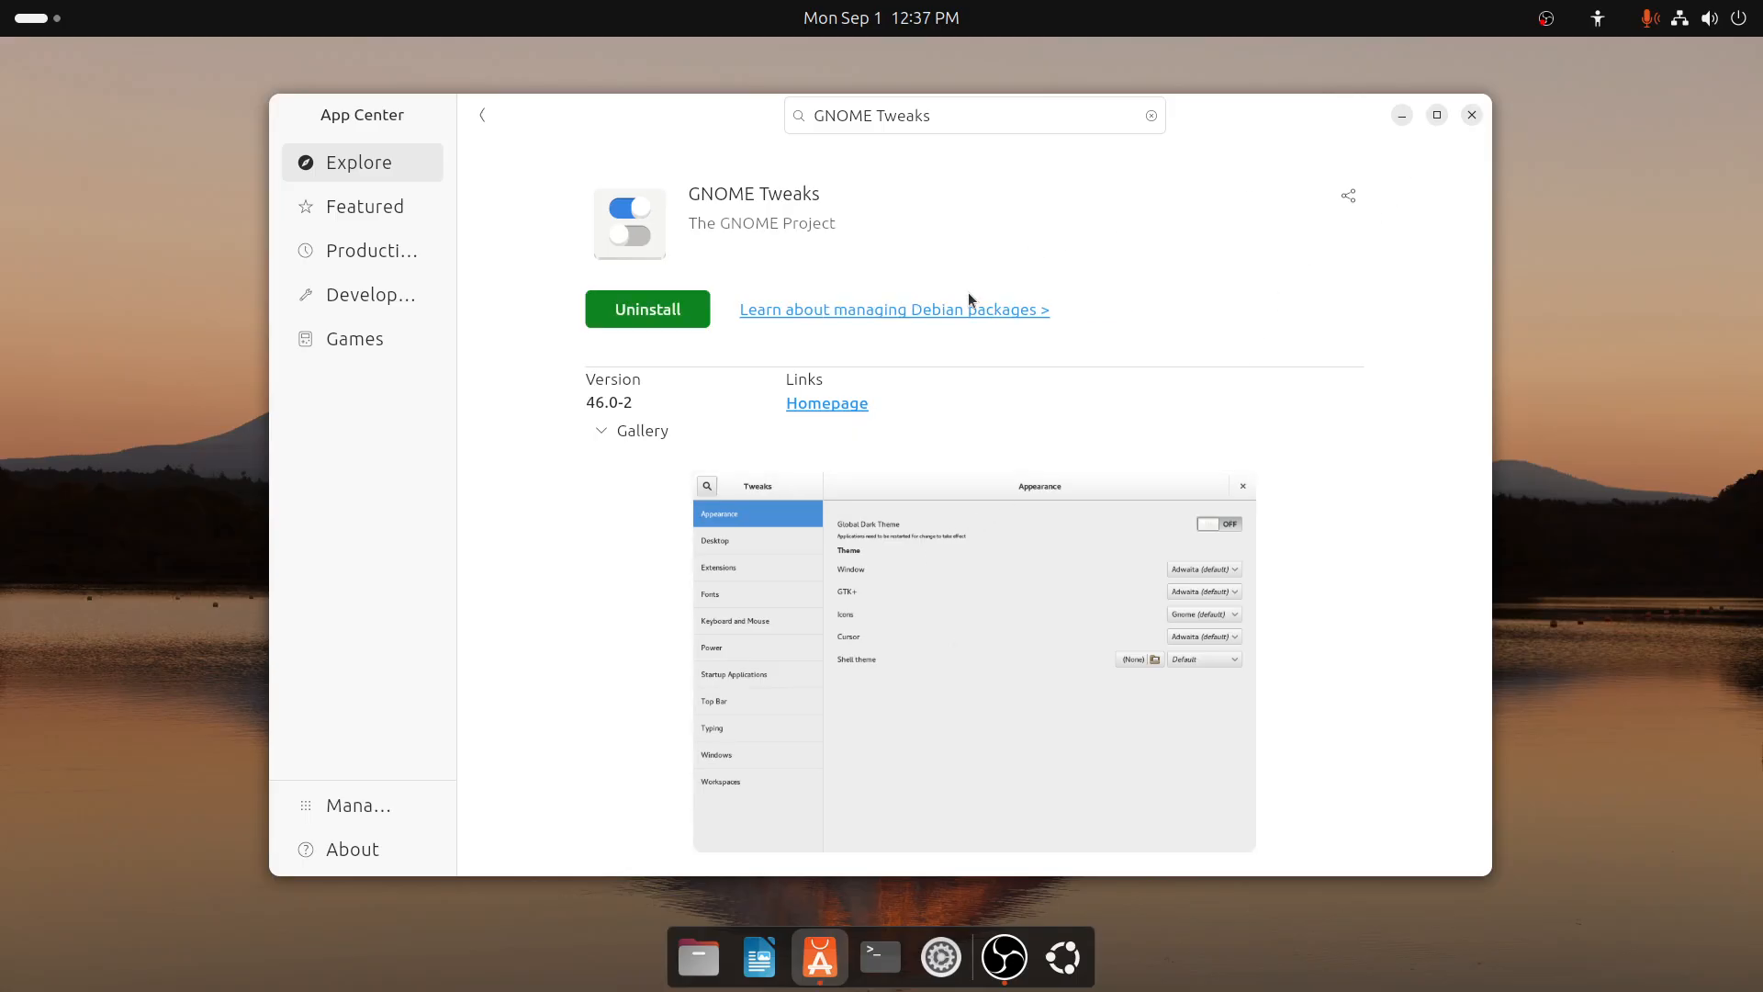
pyautogui.click(1472, 114)
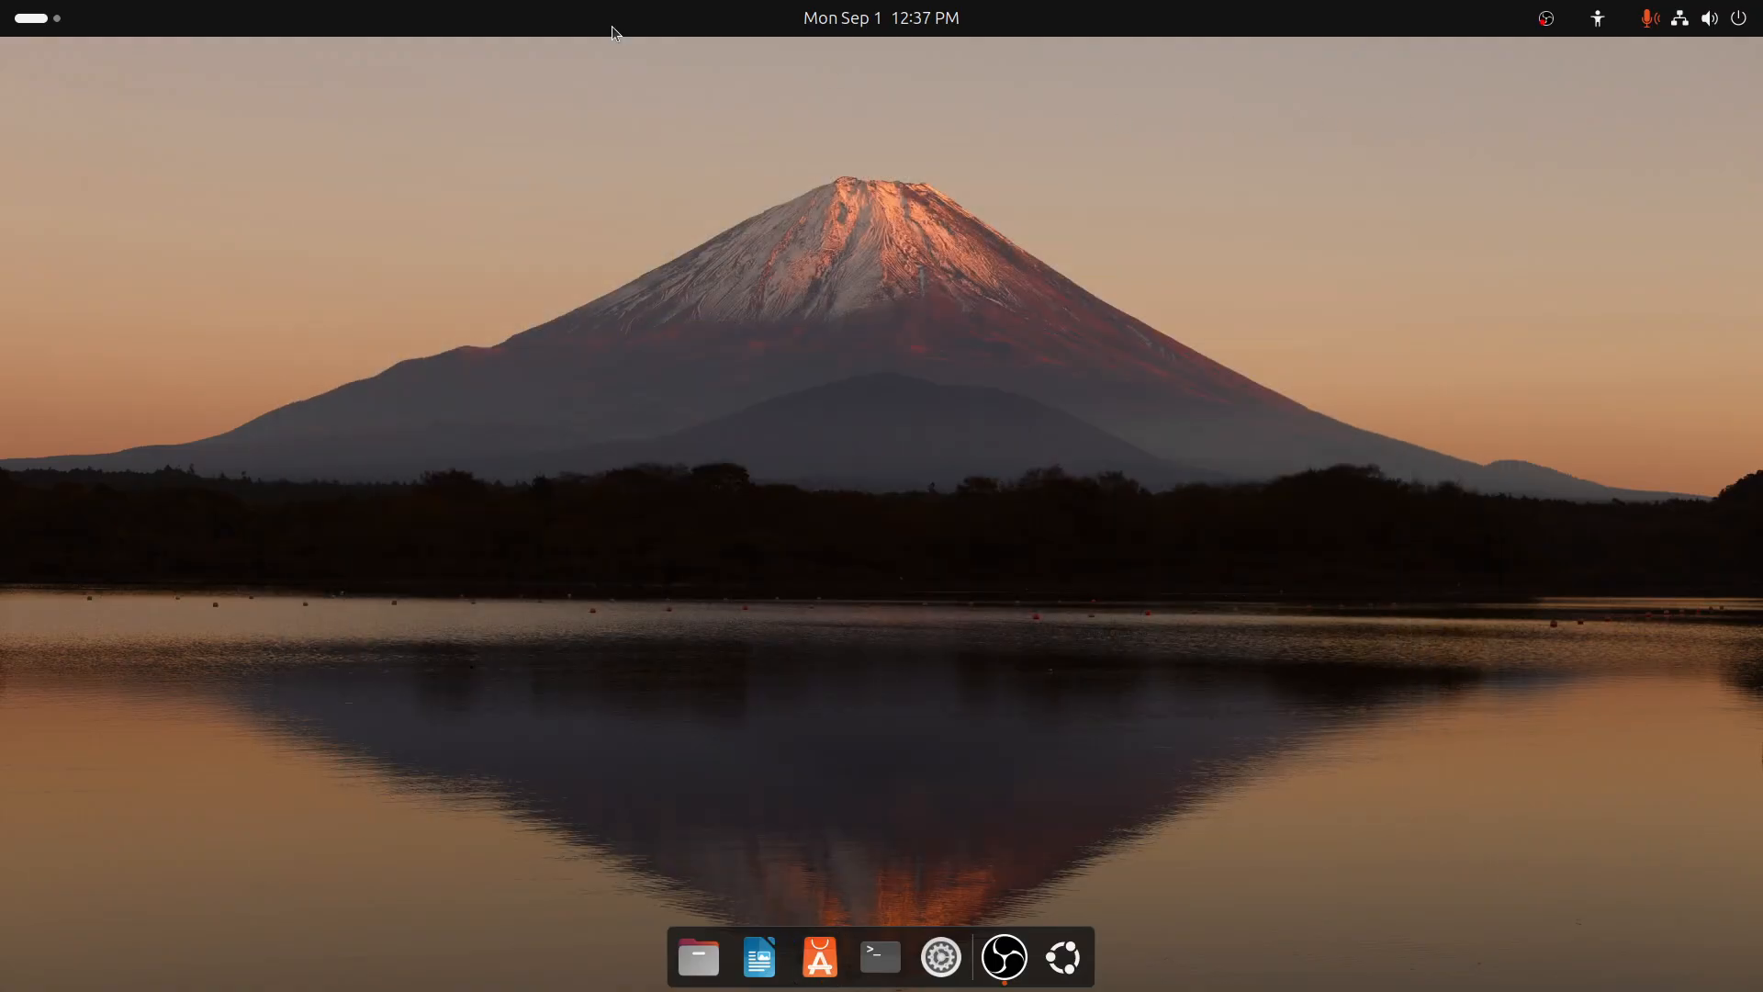
# Find the Tweaks application by searching for "tw" and launch it
pyautogui.click(31, 33)
pyautogui.write('tw')
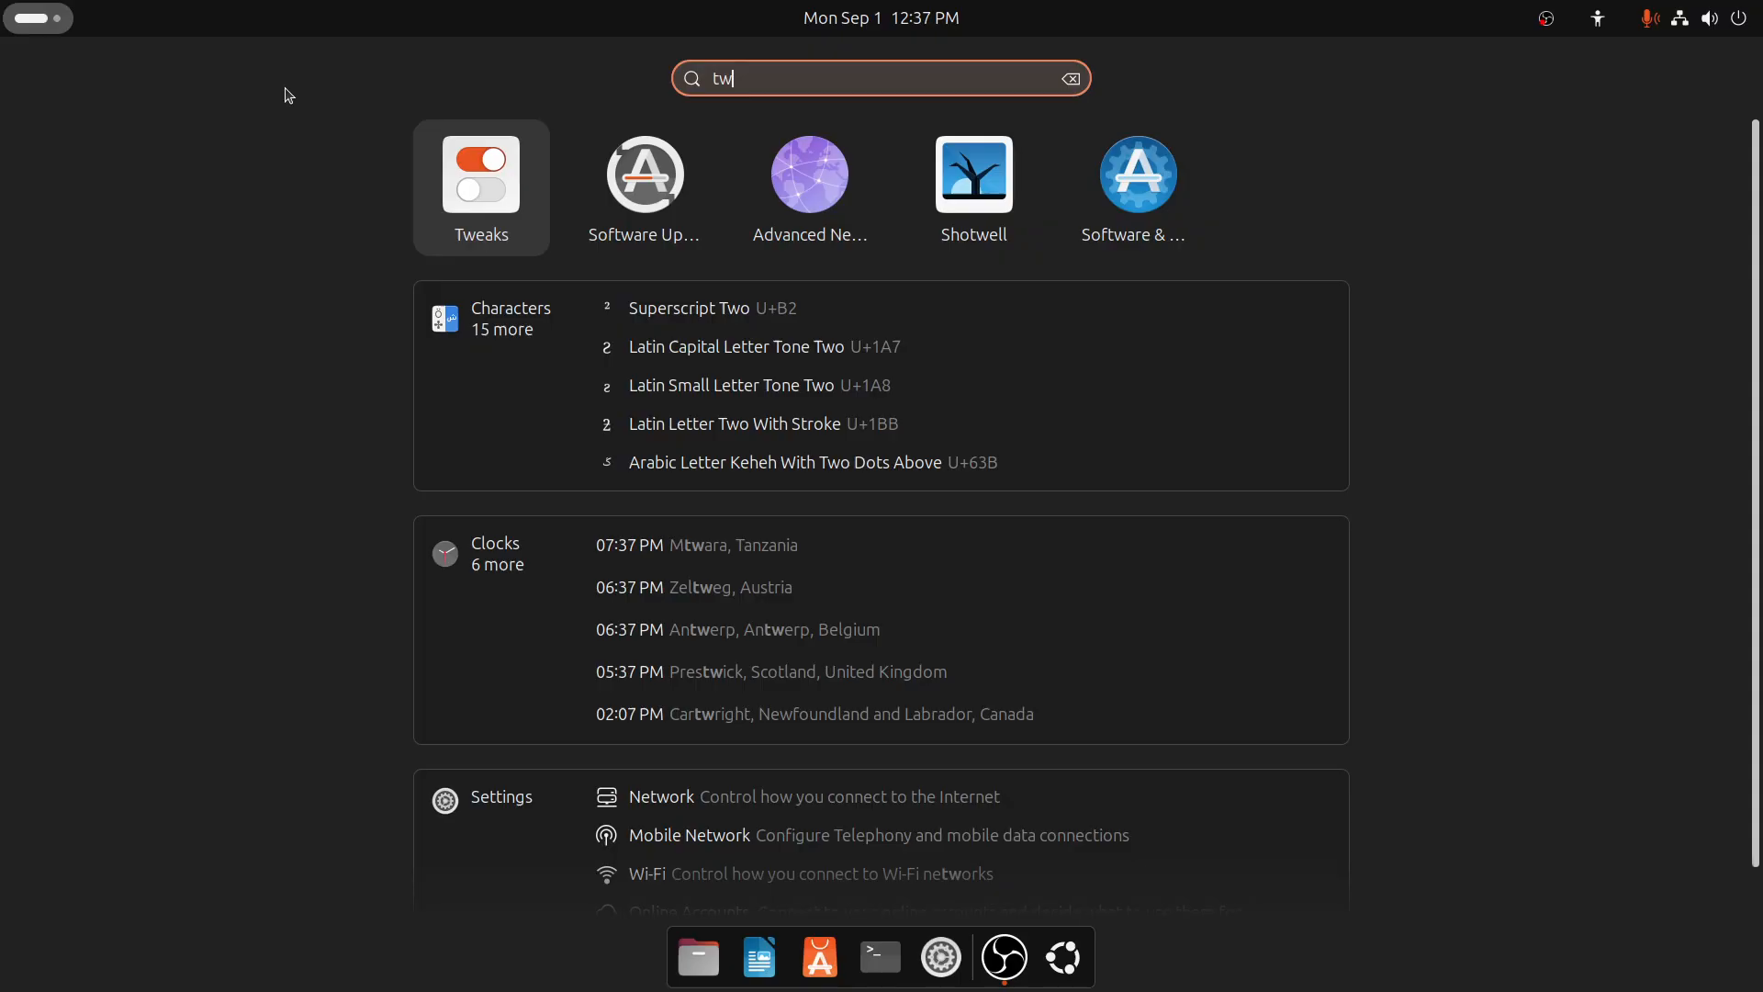
pyautogui.click(501, 169)
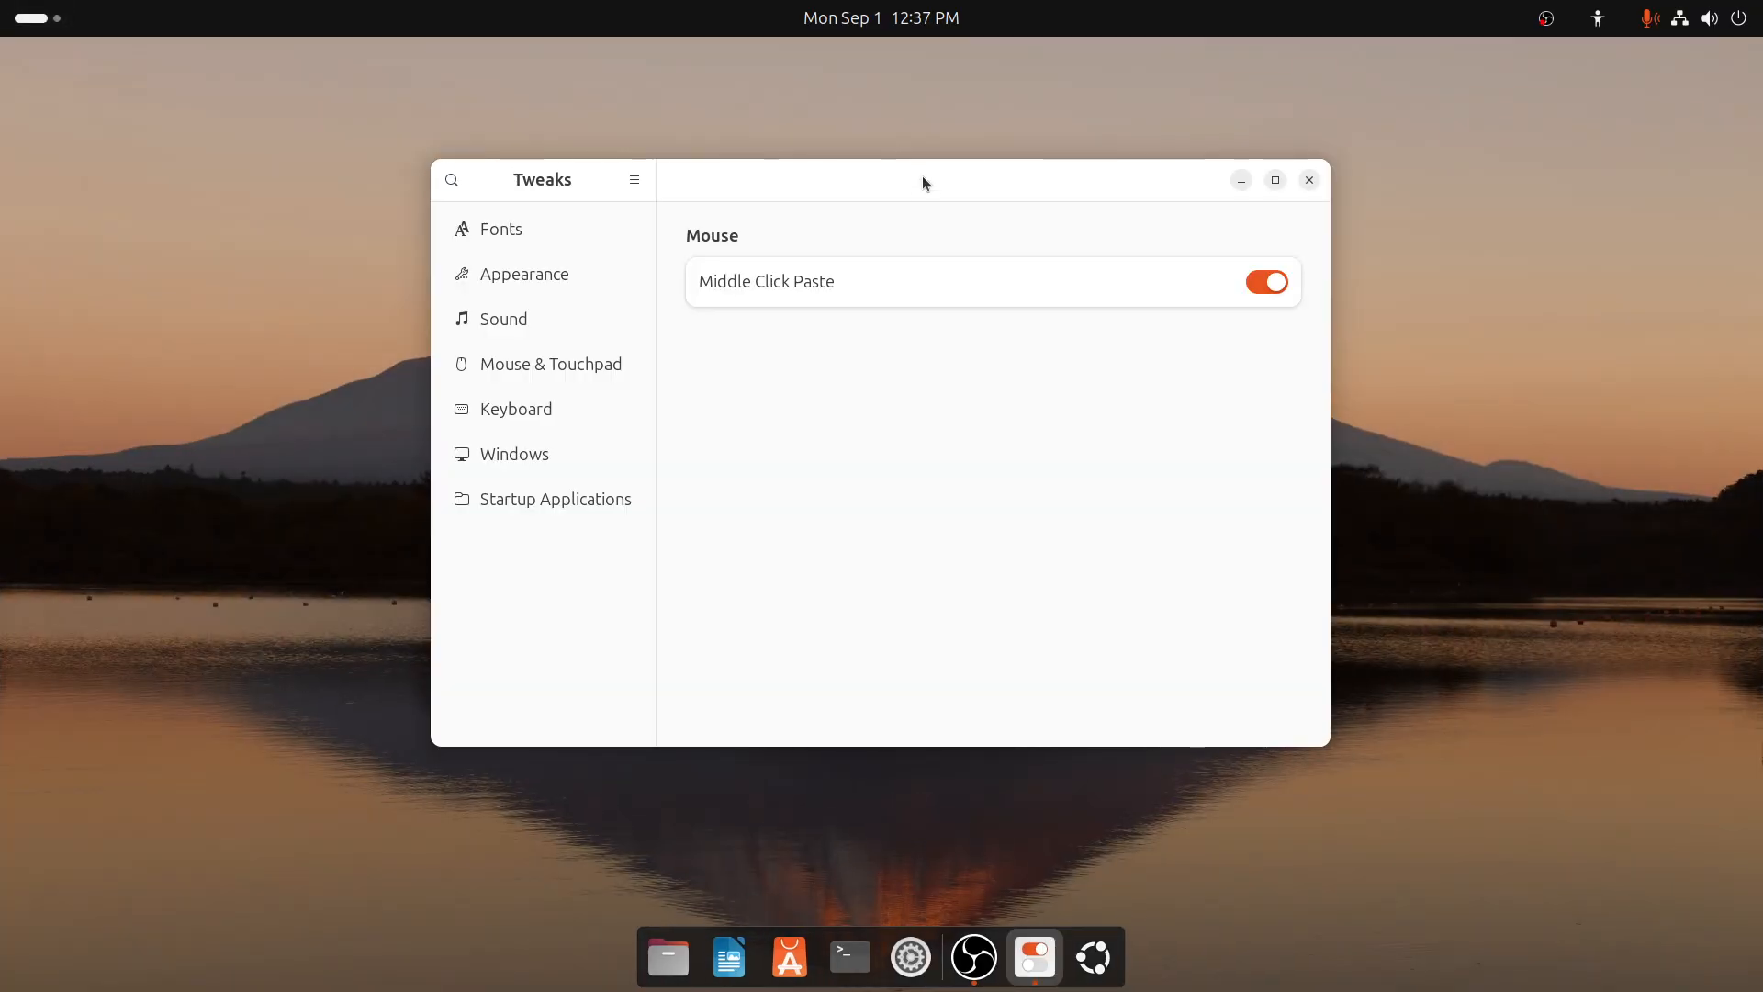
# Set the desktop background's adjustment to Spanned in the Tweaks appearance options and close Tweaks
pyautogui.moveTo(922, 175); pyautogui.dragTo(488, 171)
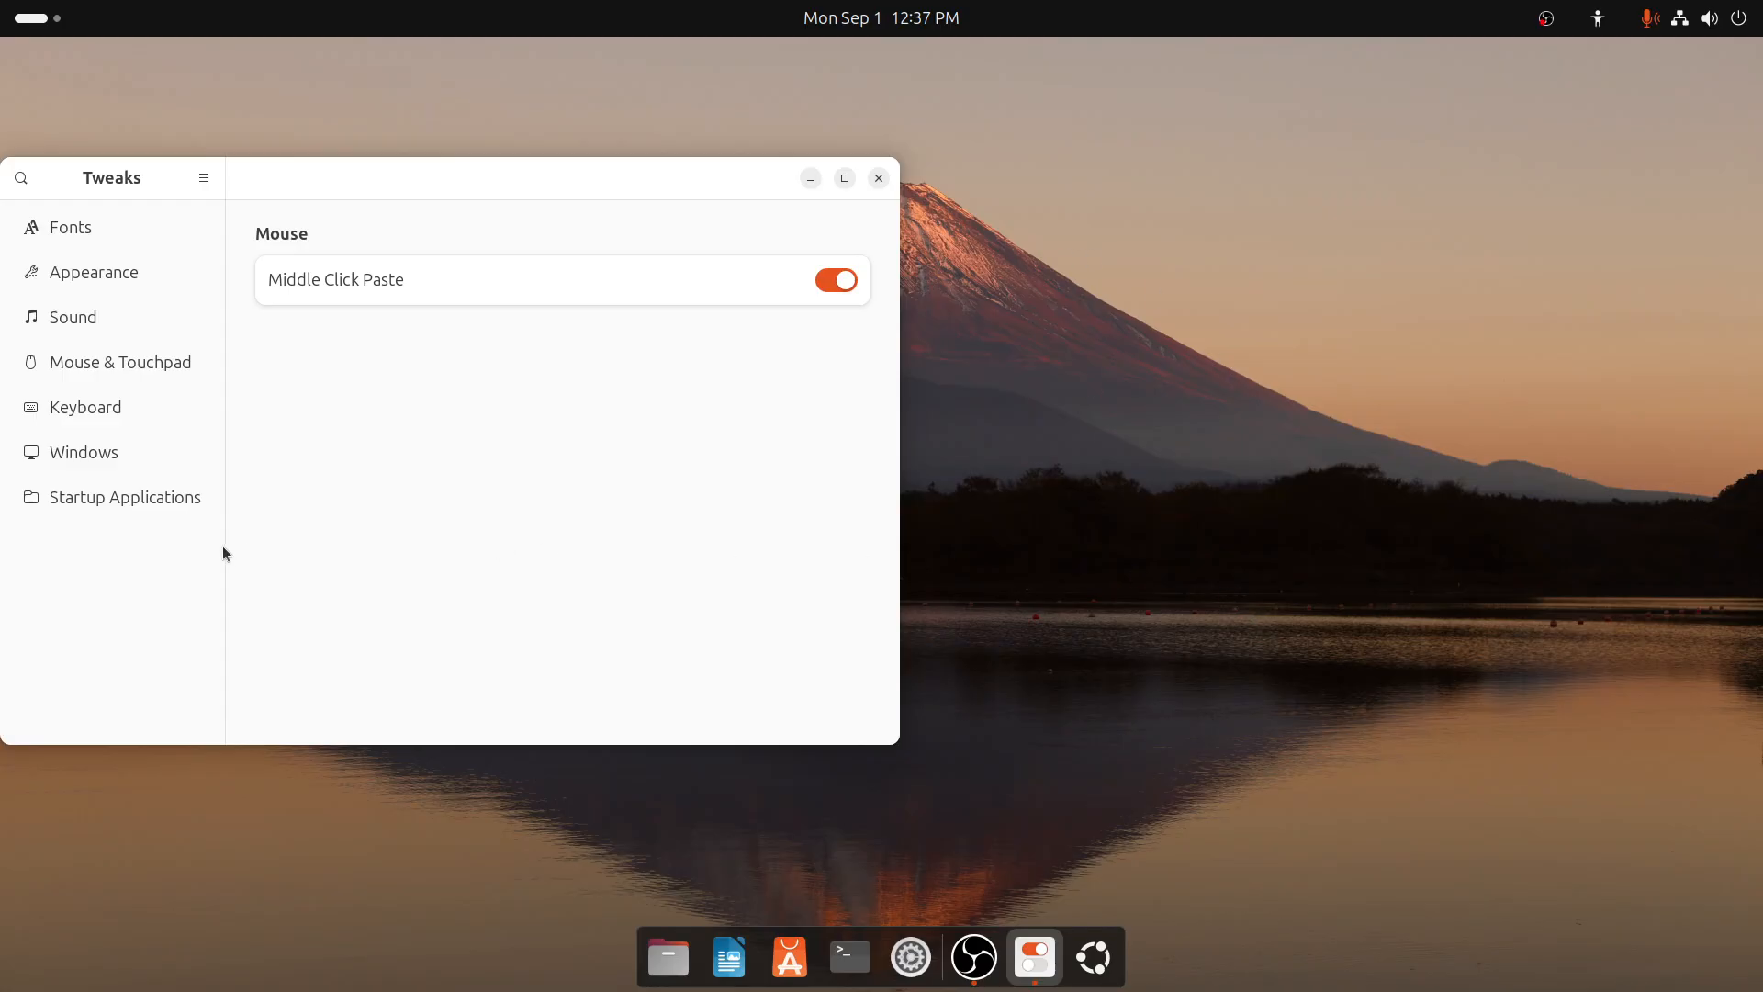
pyautogui.click(70, 277)
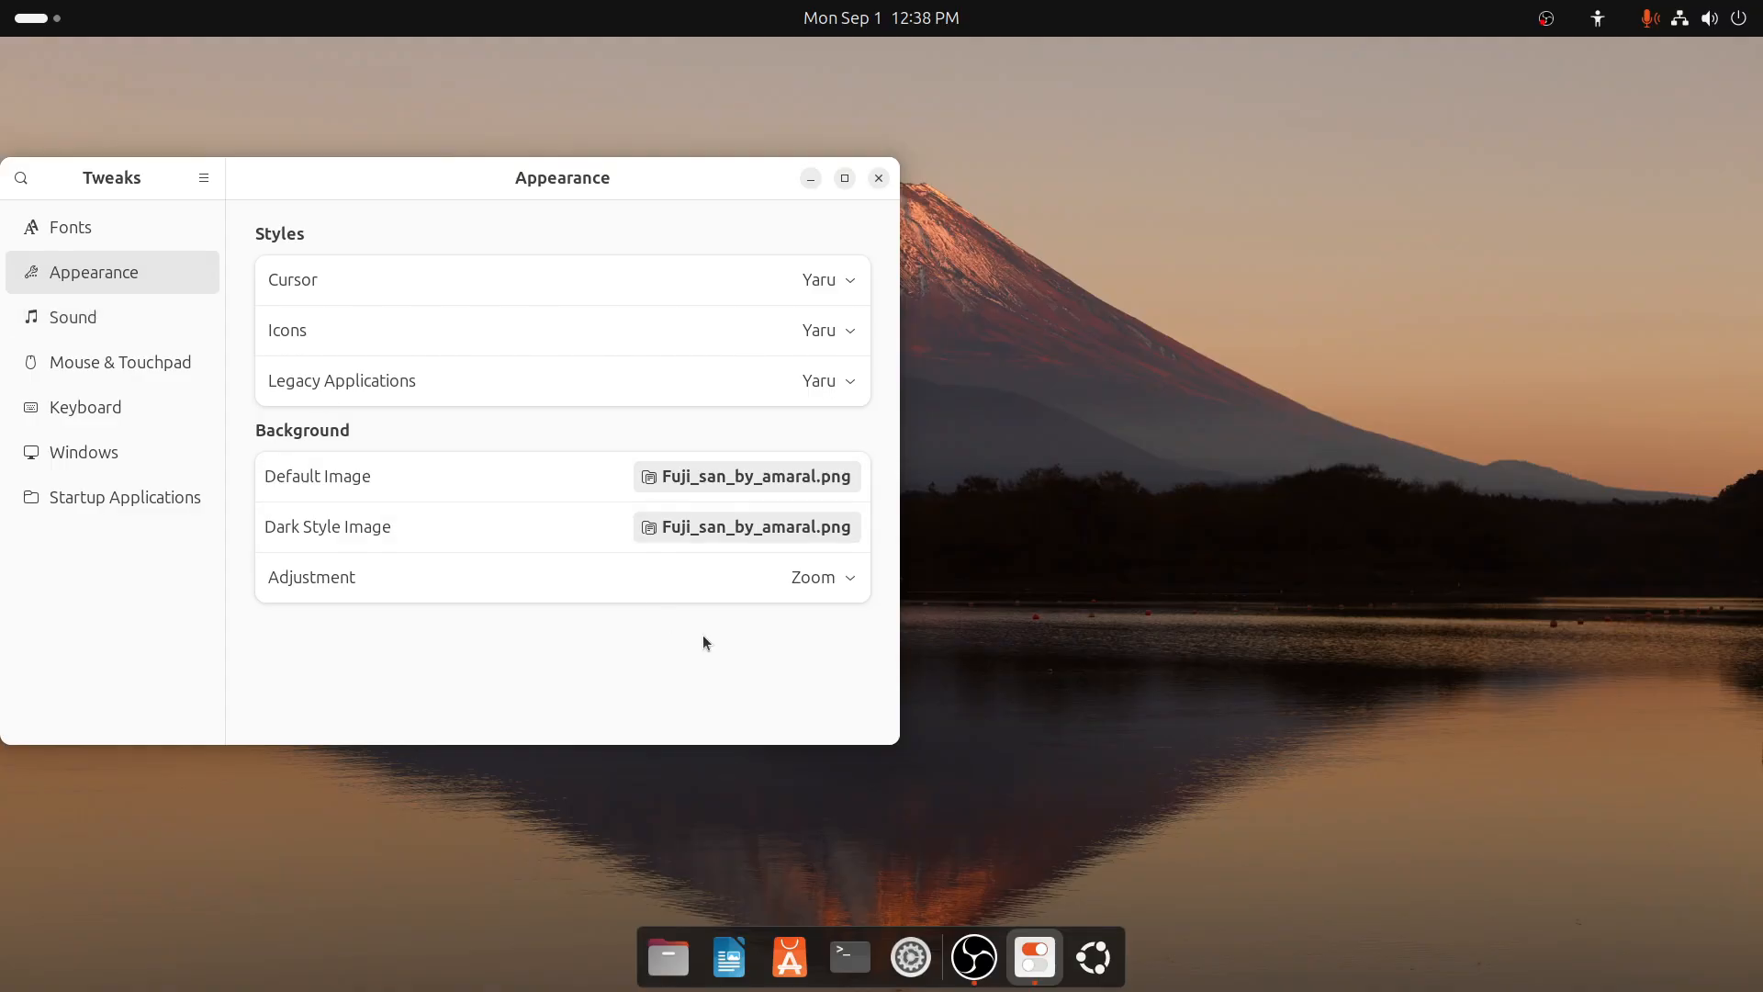
pyautogui.click(819, 581)
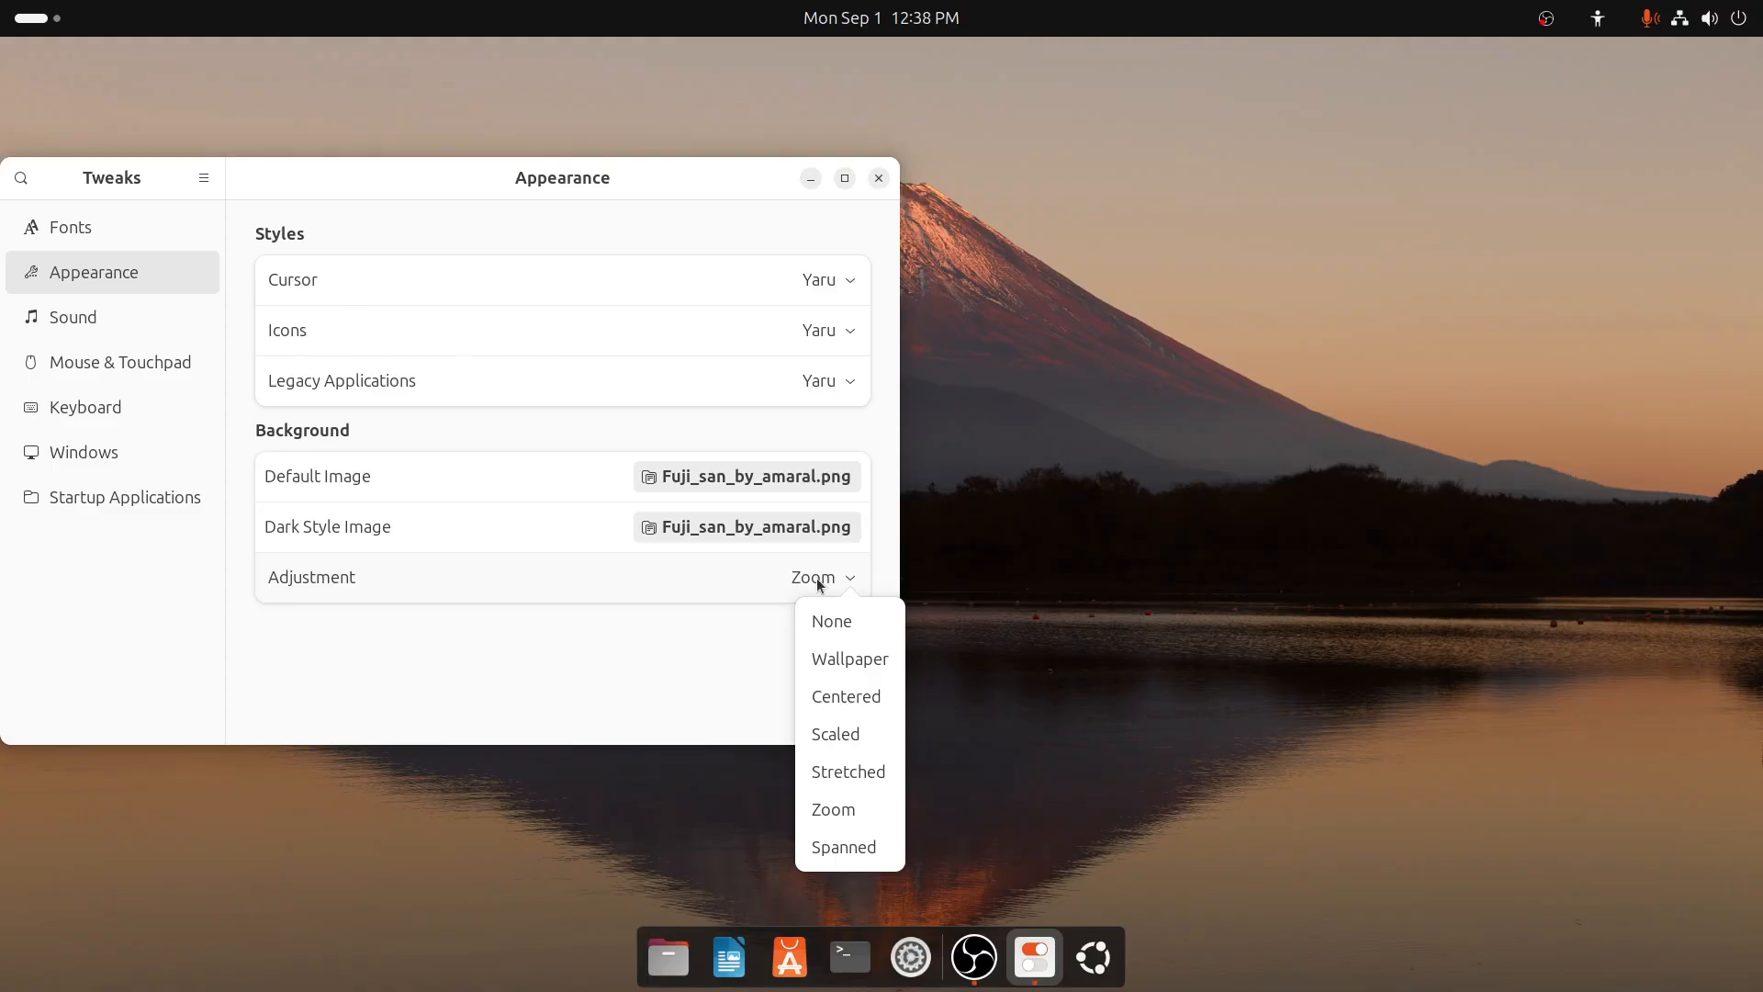
pyautogui.click(835, 848)
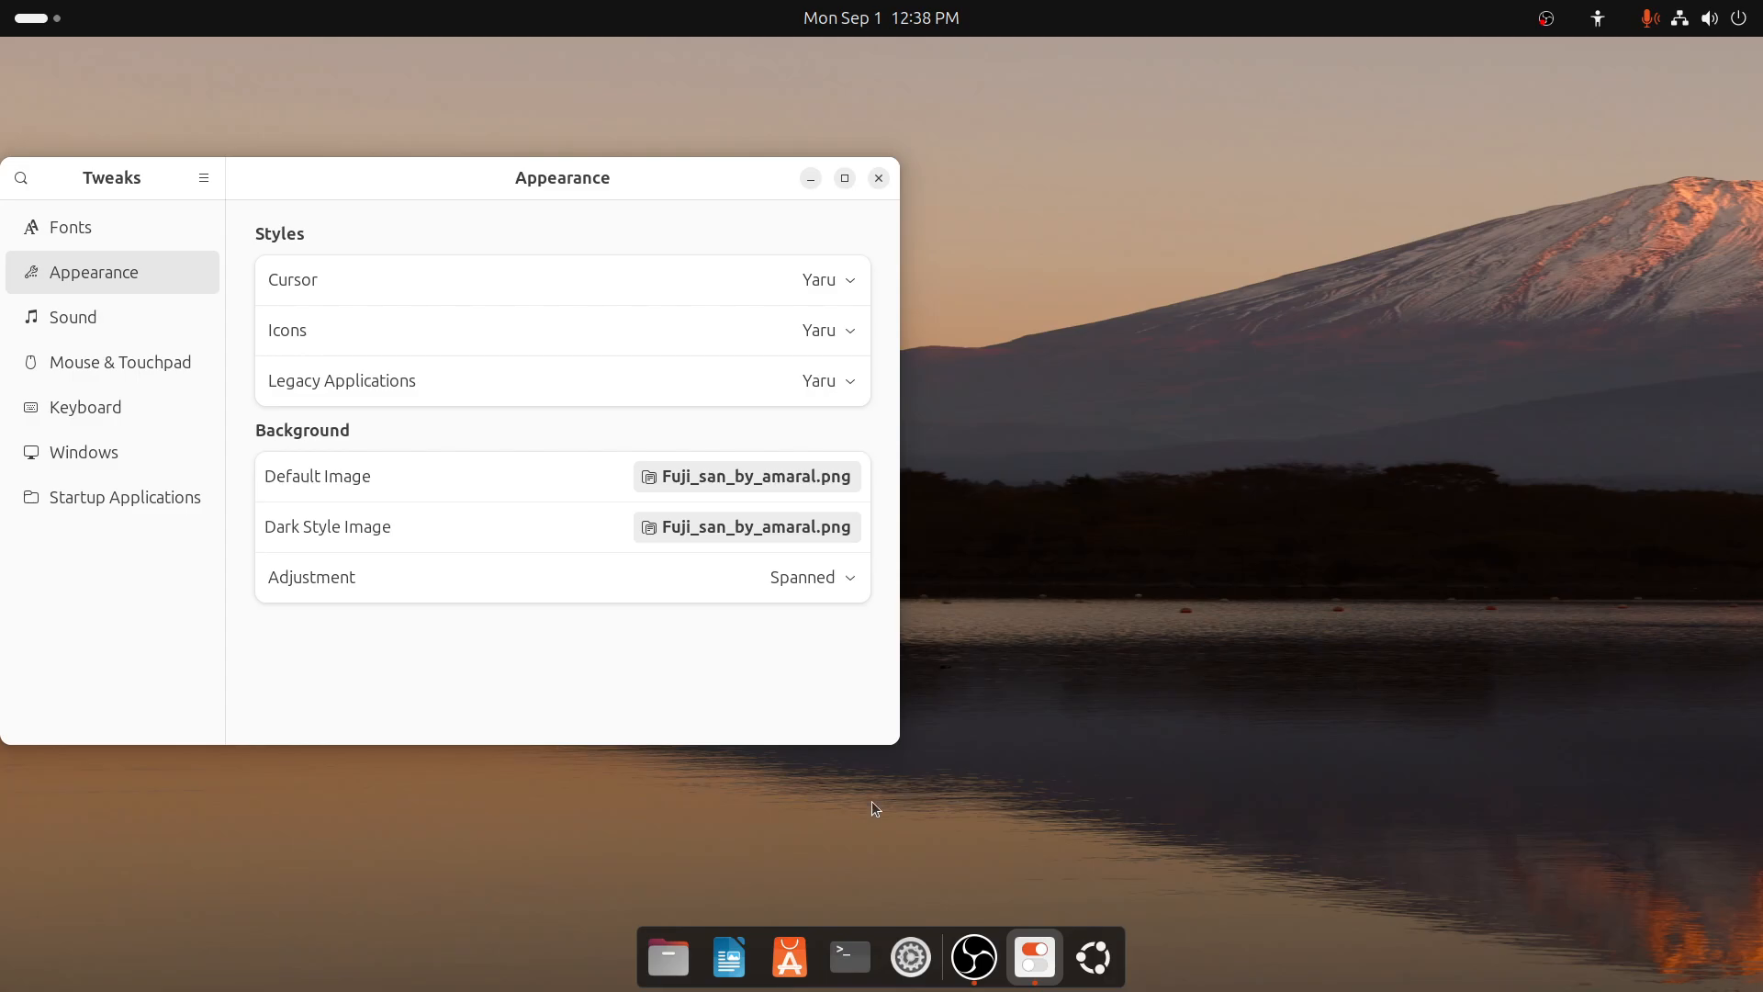
pyautogui.click(877, 179)
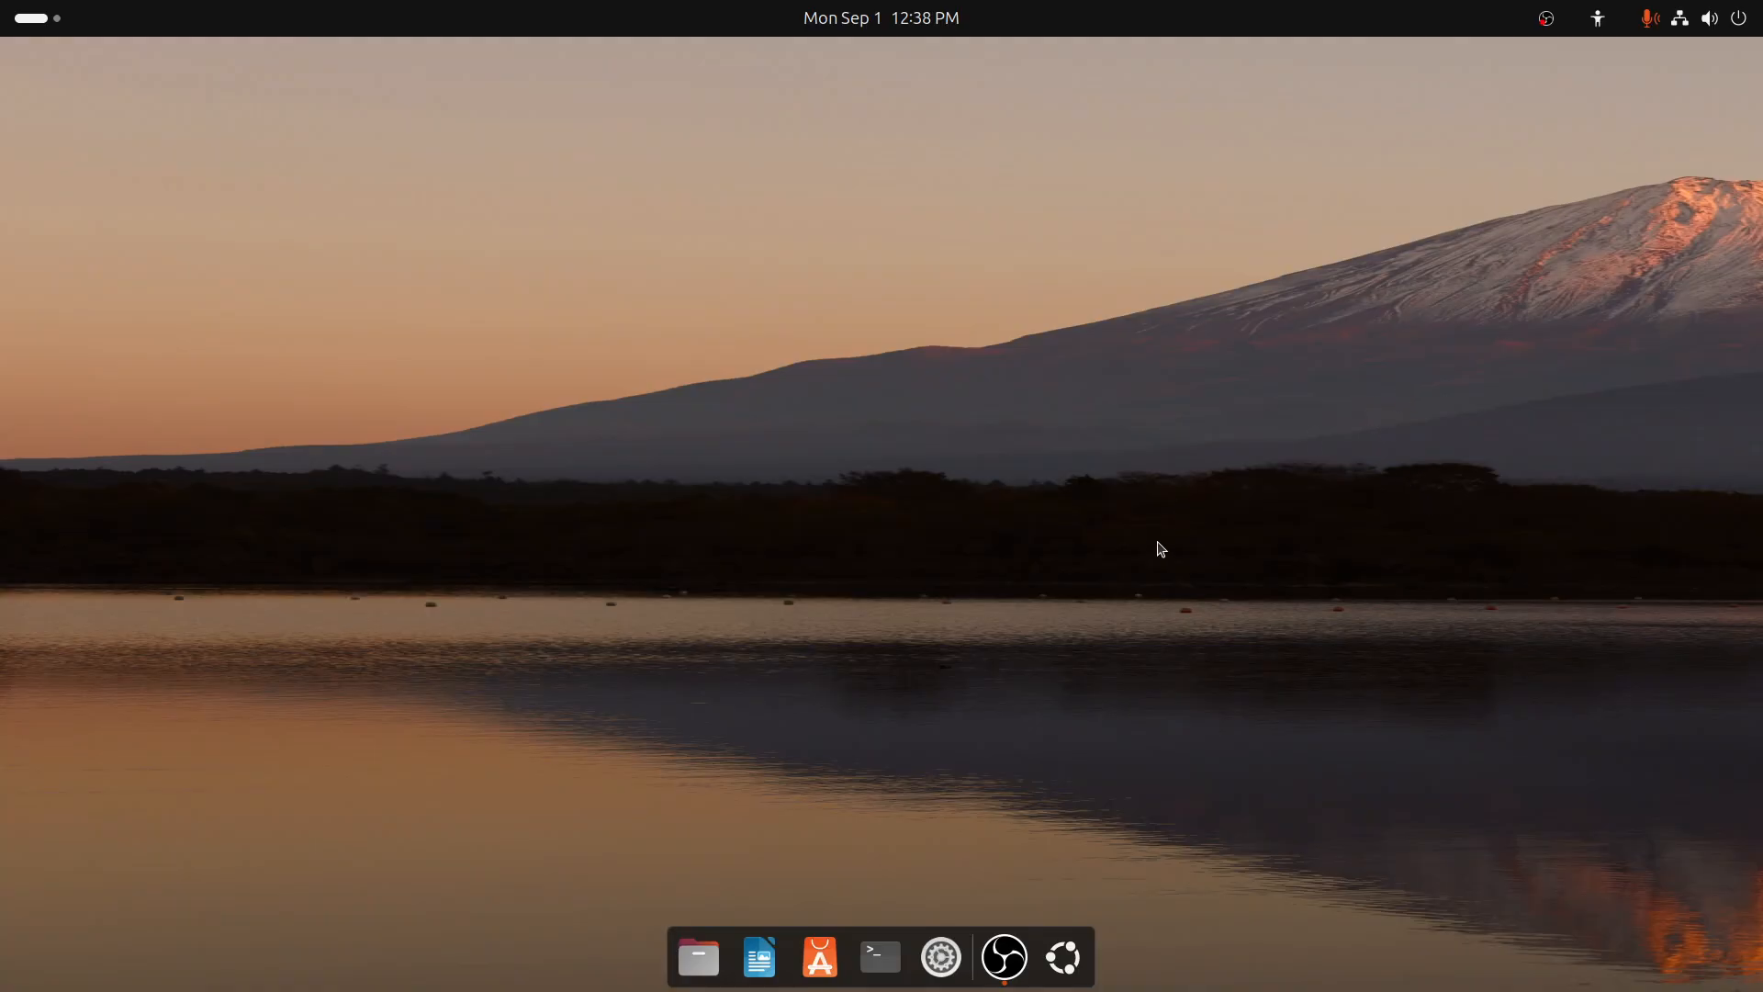
# Change the desktop background to the plain purple crown wallpaper in the appearance settings and minimize the Settings window
pyautogui.rightClick(1036, 576)
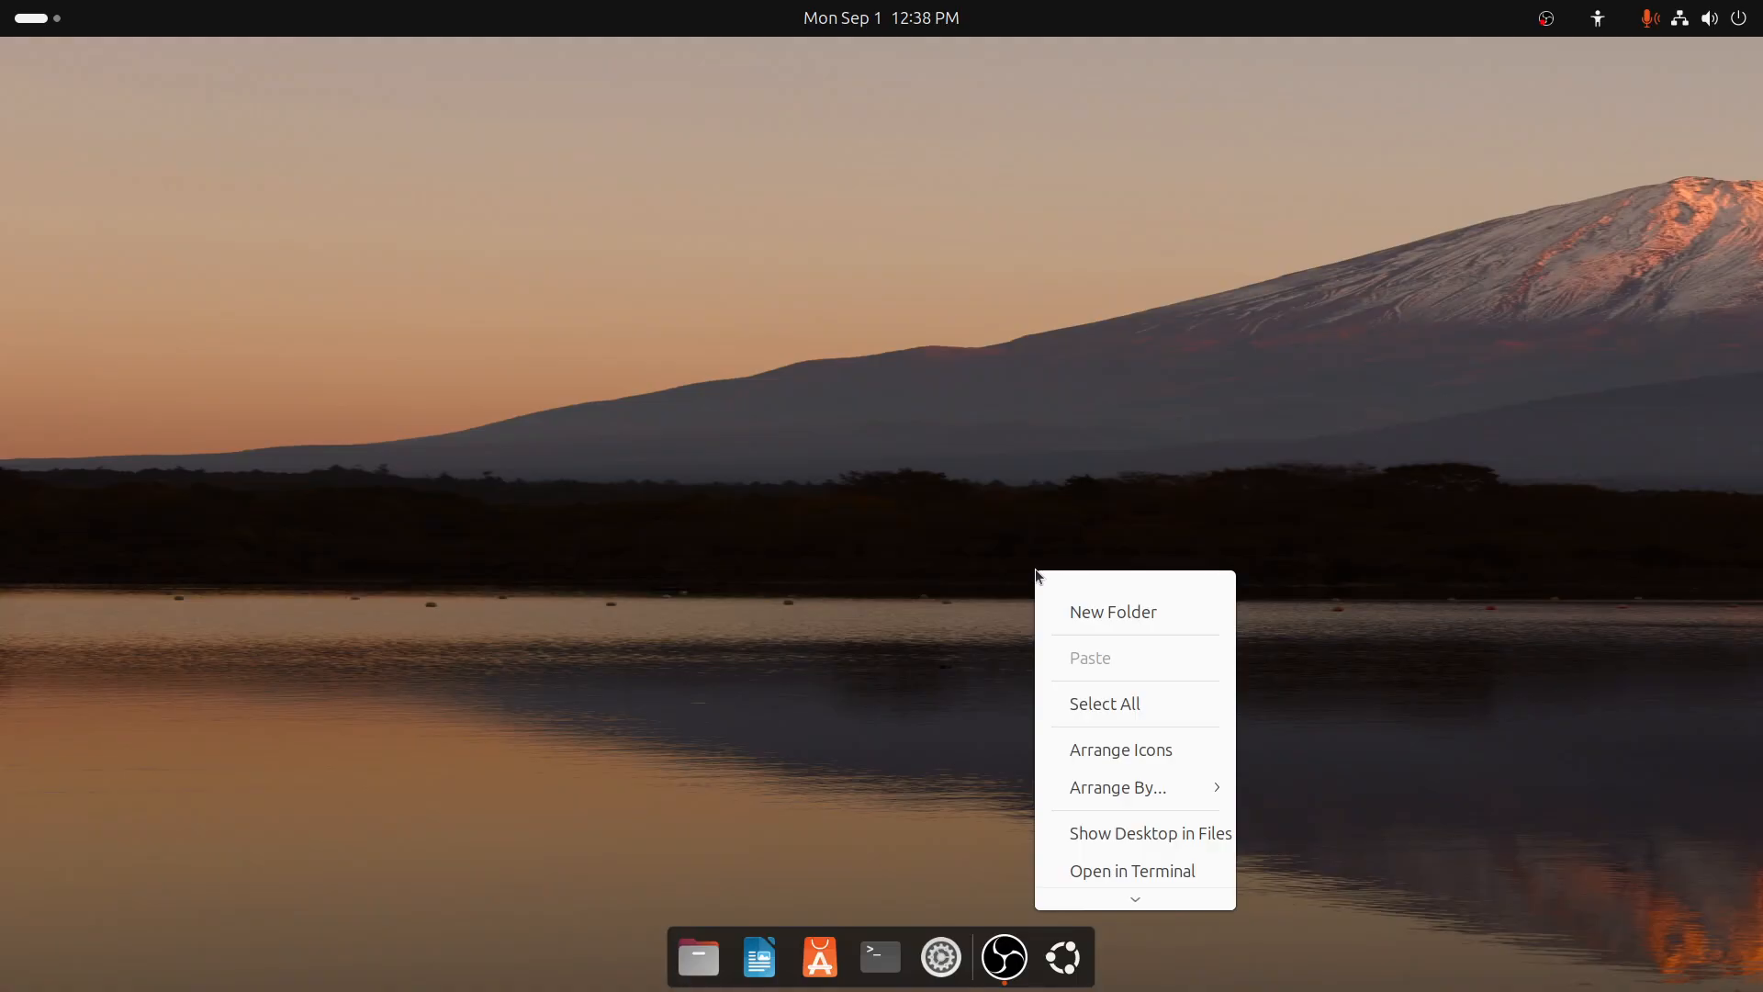
pyautogui.scroll(-3, 887, 722)
pyautogui.click(1094, 823)
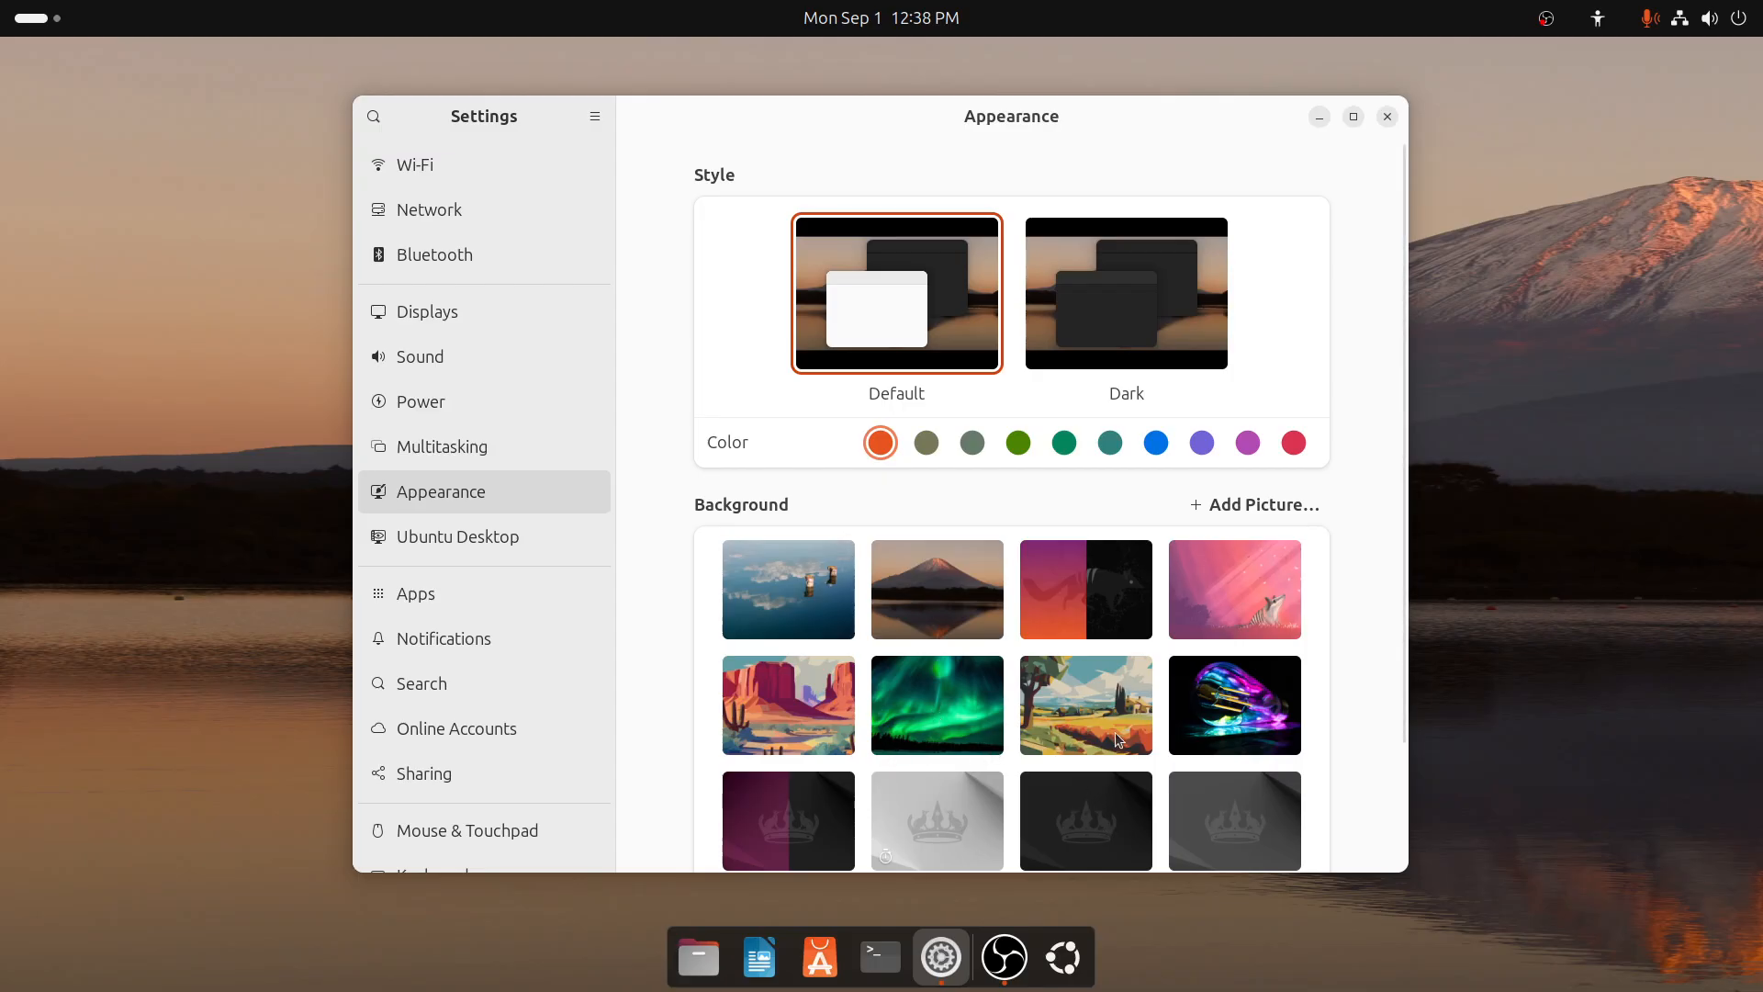
pyautogui.scroll(-3, 1114, 731)
pyautogui.scroll(2, 953, 694)
pyautogui.scroll(-2, 845, 773)
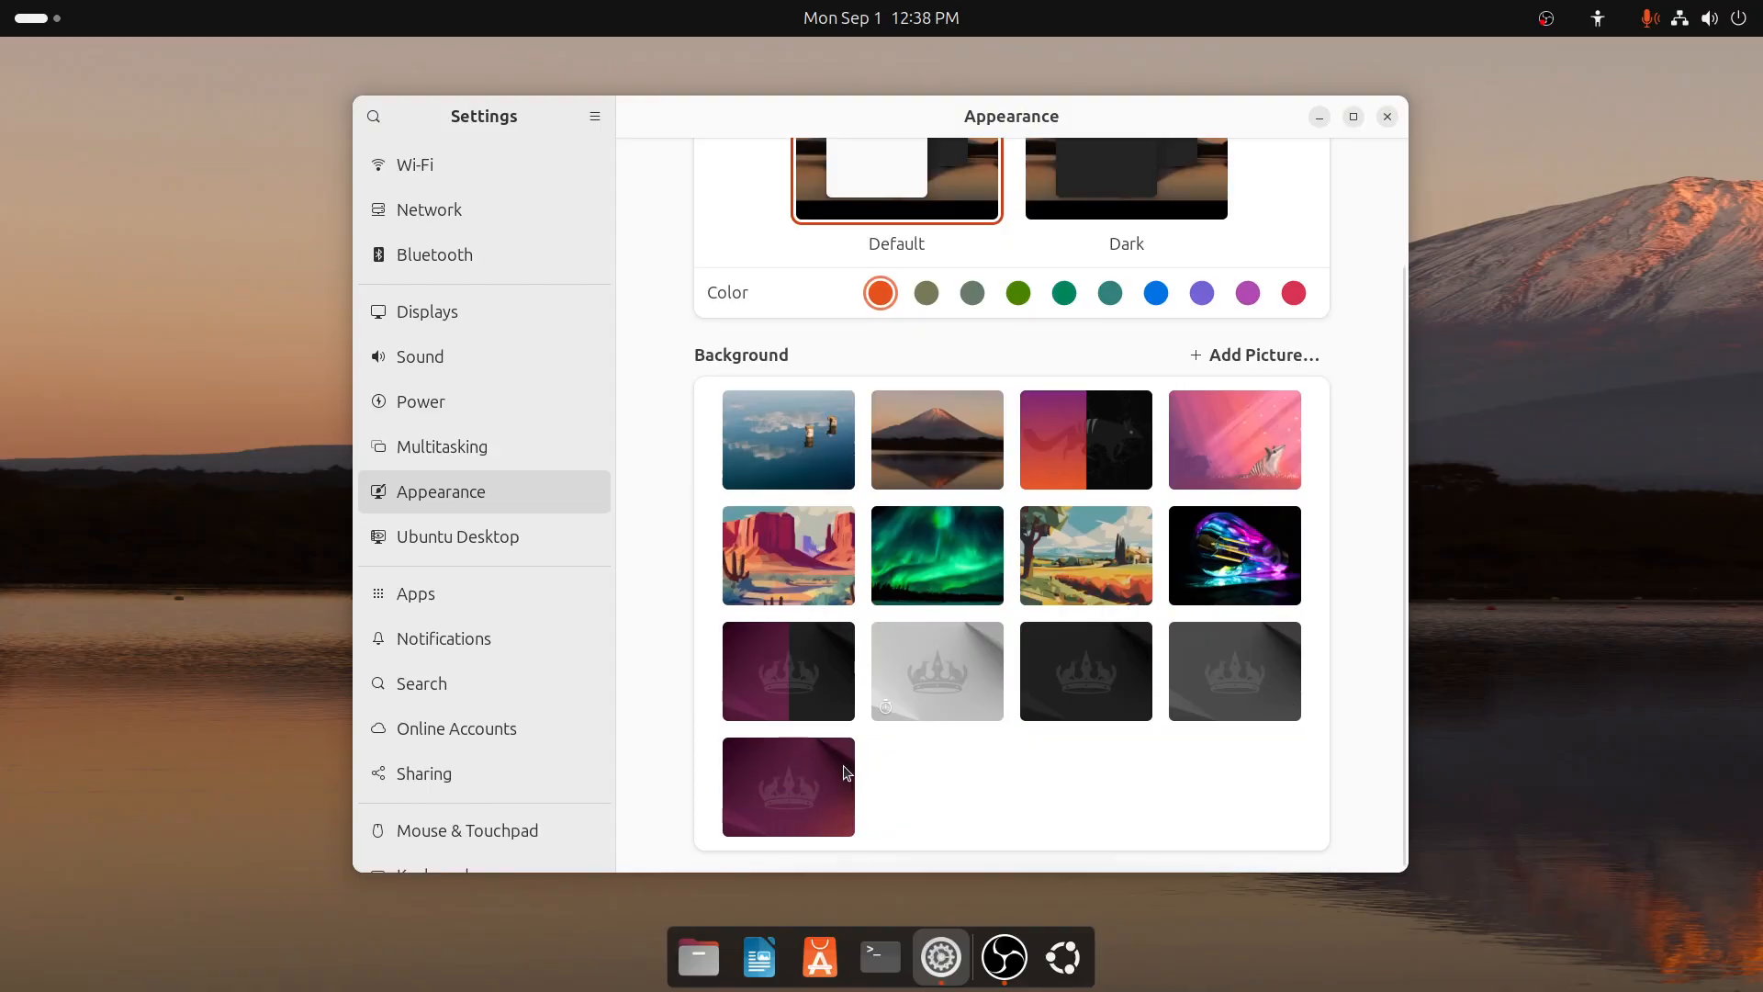
pyautogui.click(846, 773)
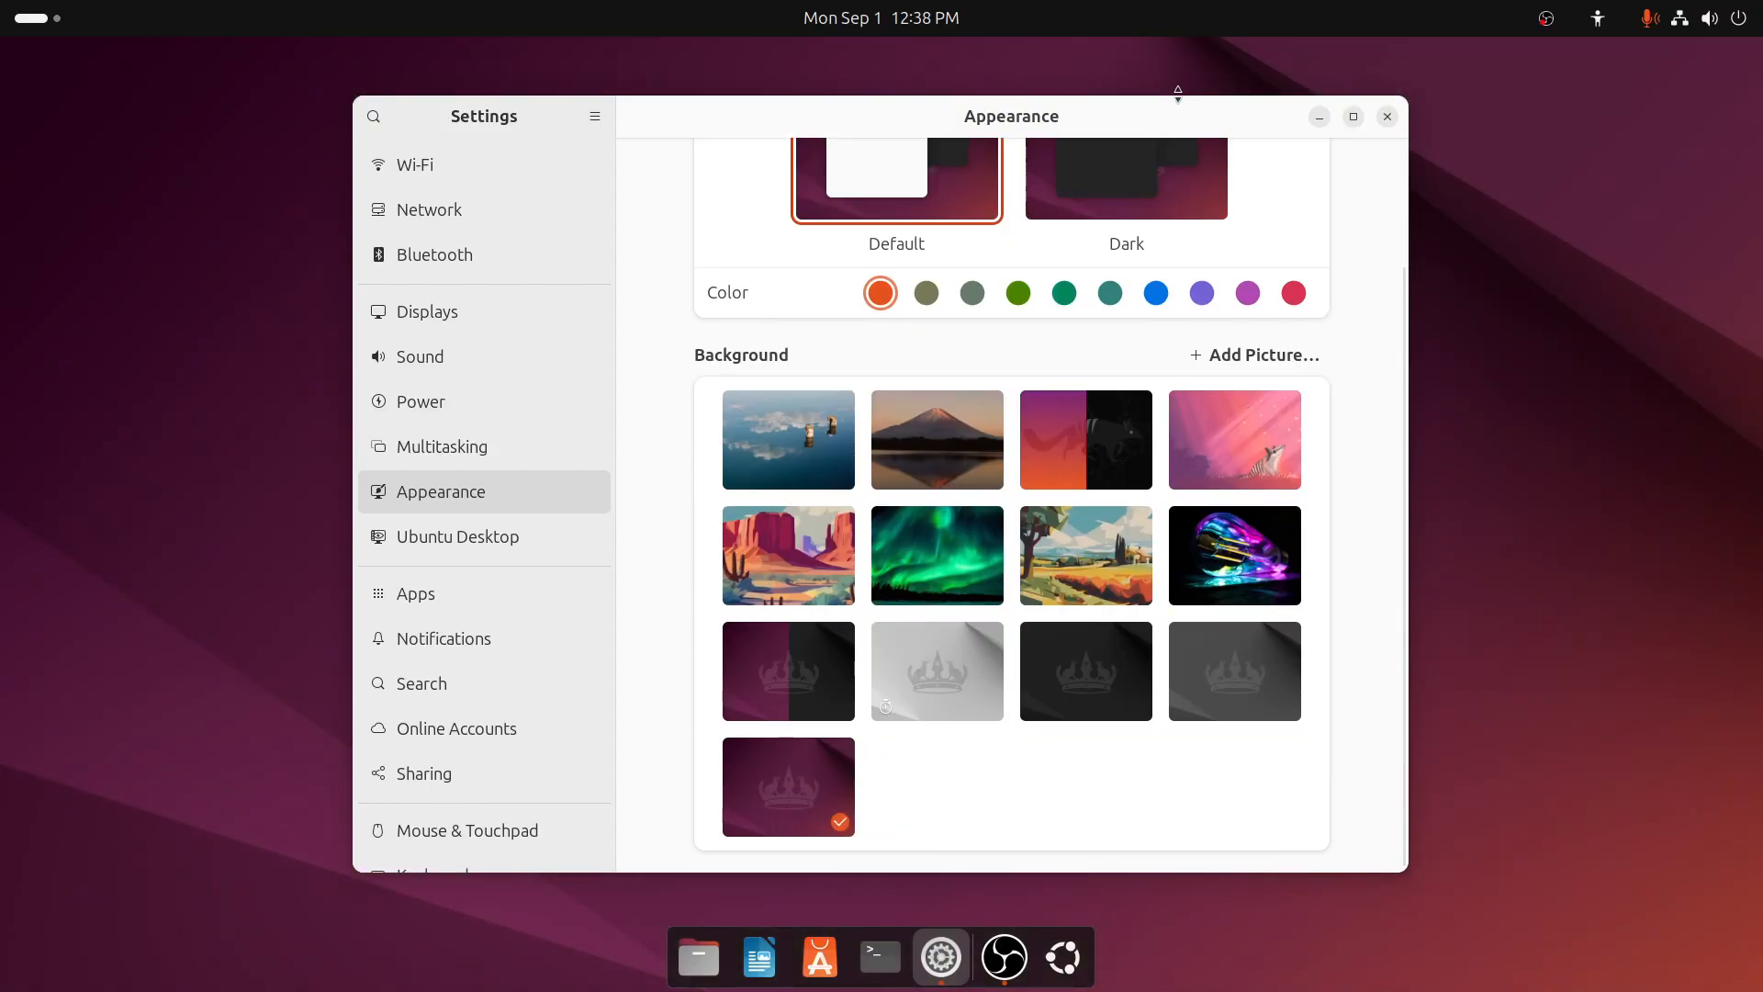
pyautogui.click(1319, 116)
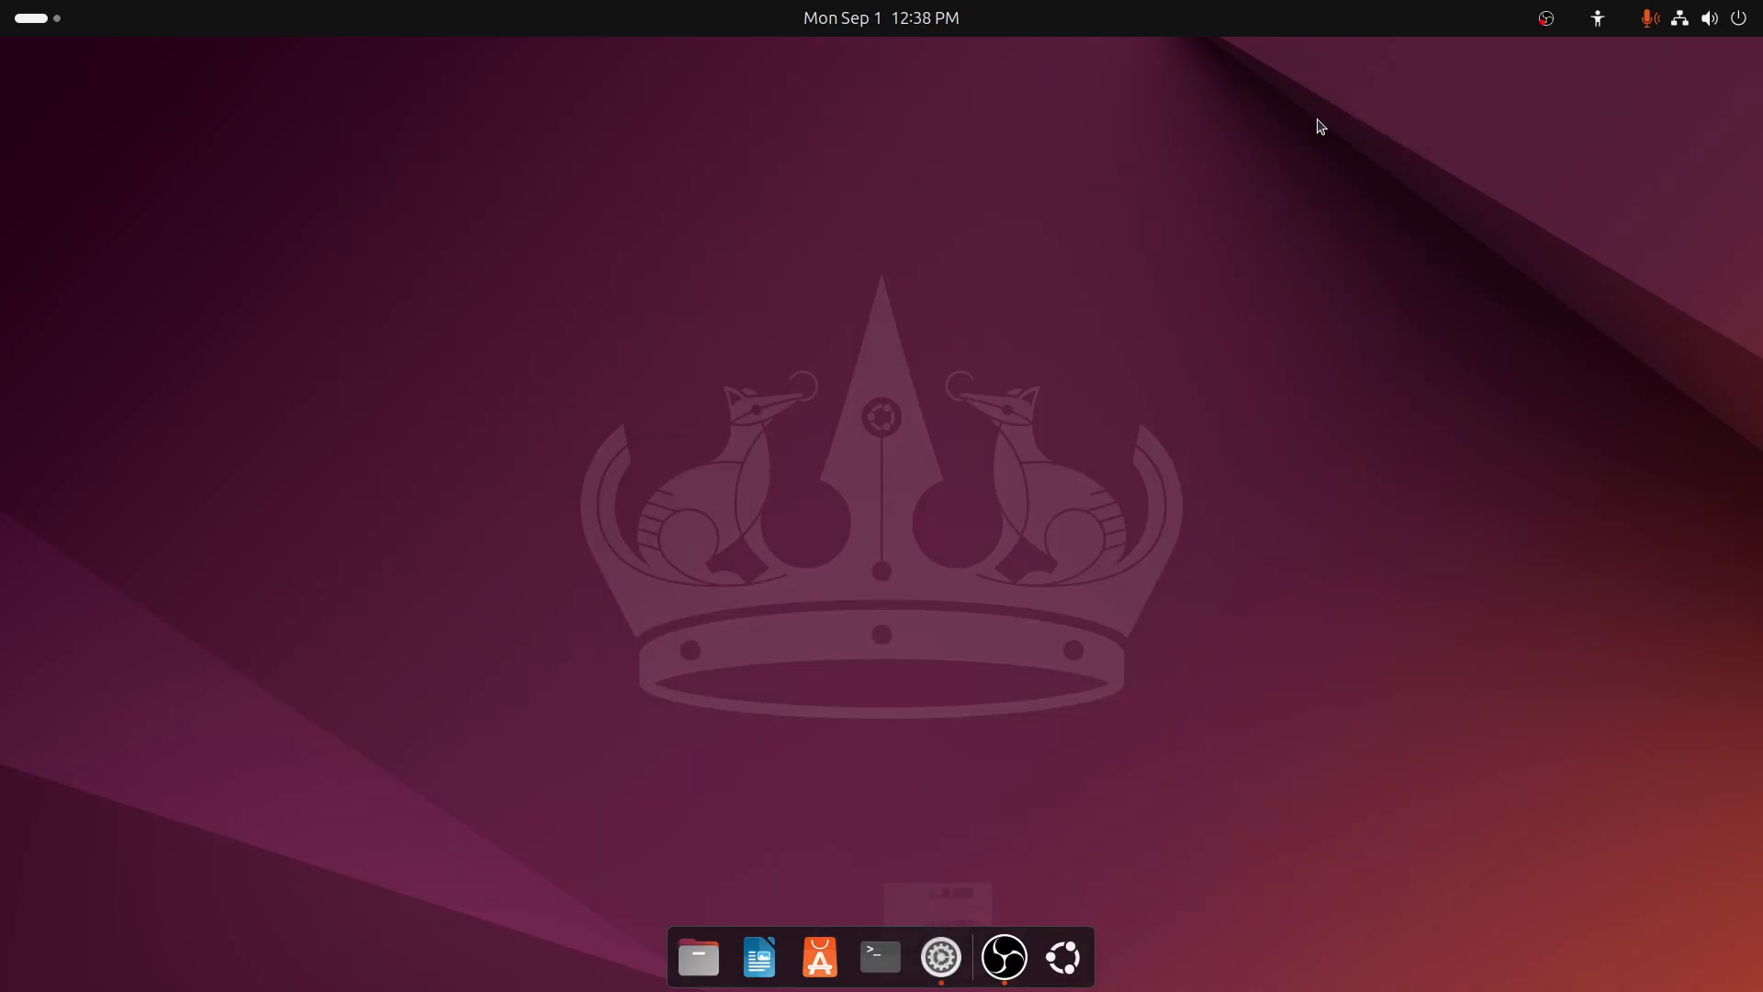